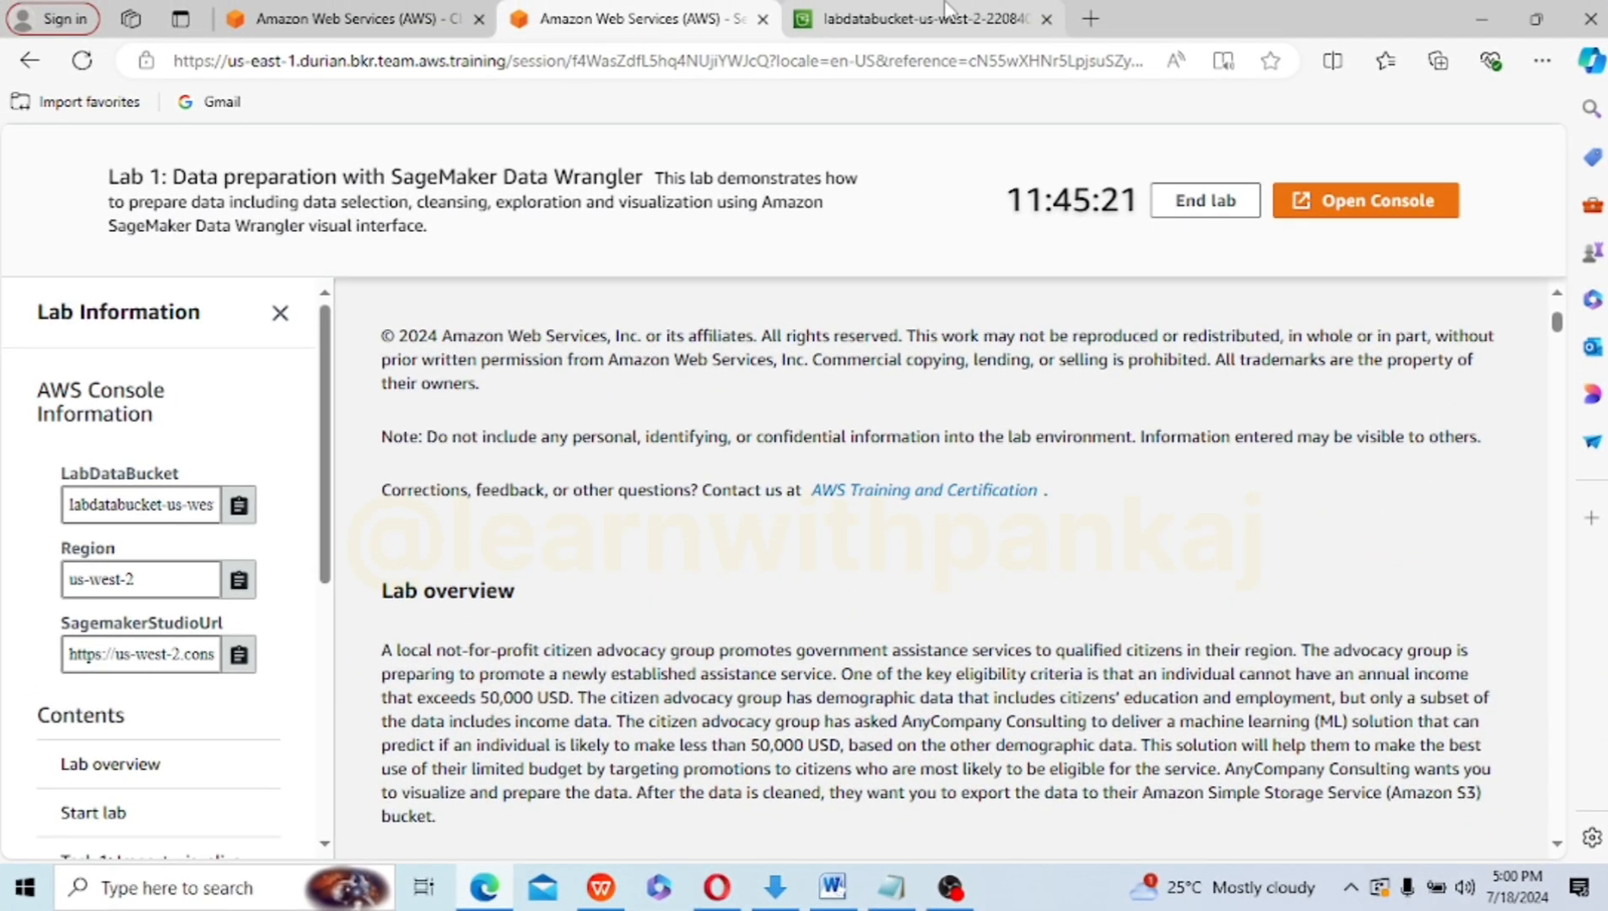
- Switch to adult_data.csv in WPS Office and examine its column headers from capital_gain through income
click(1004, 19)
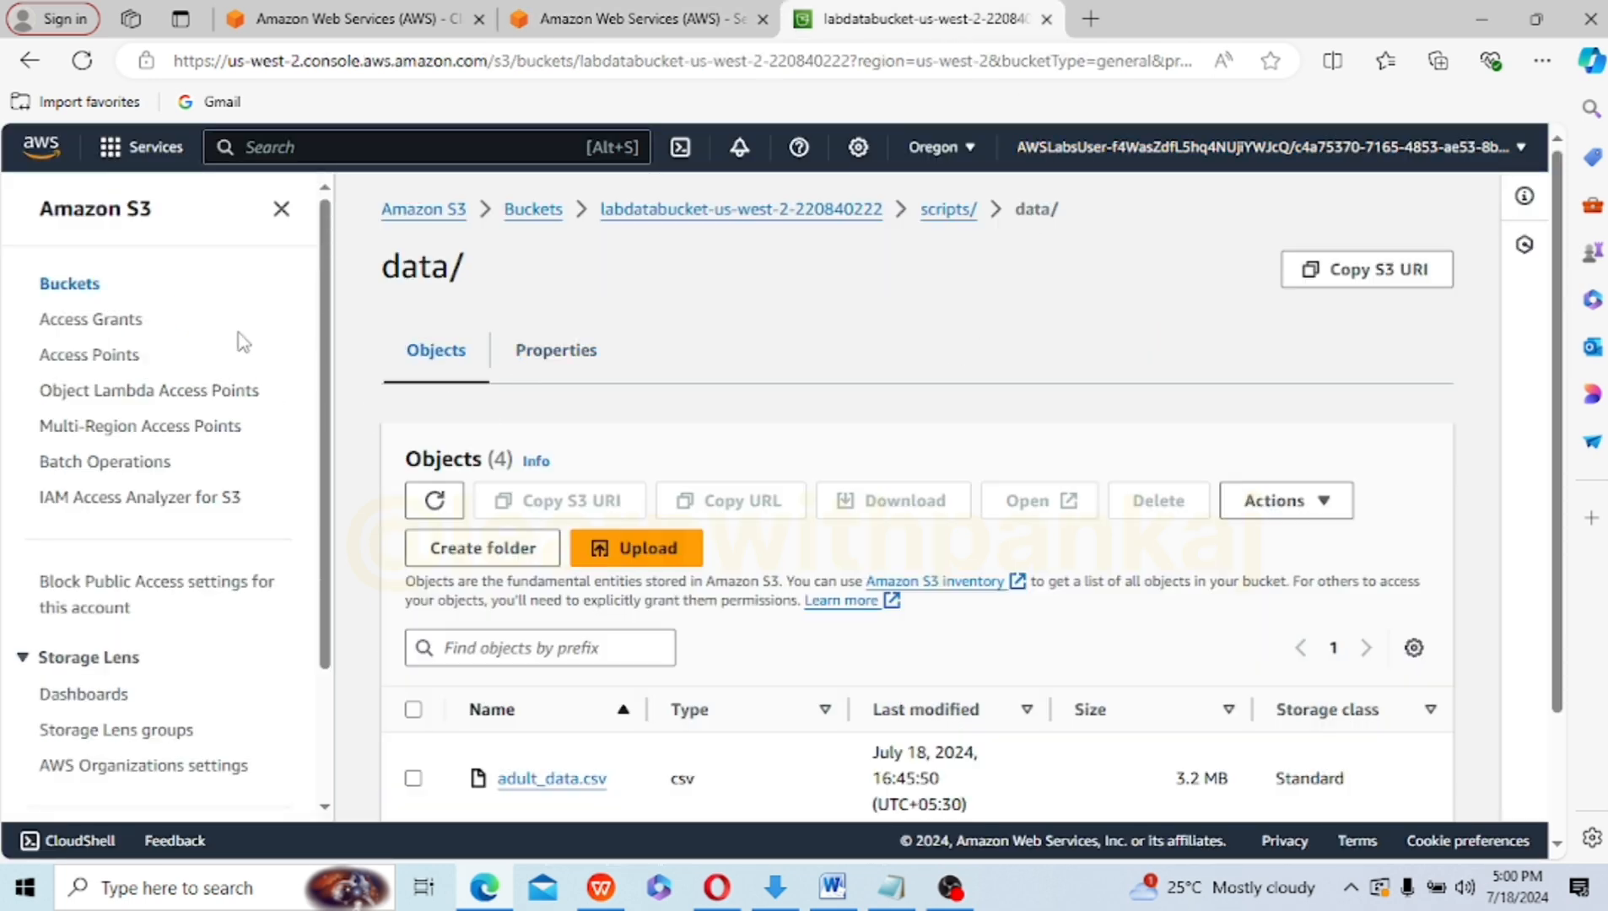
click(606, 902)
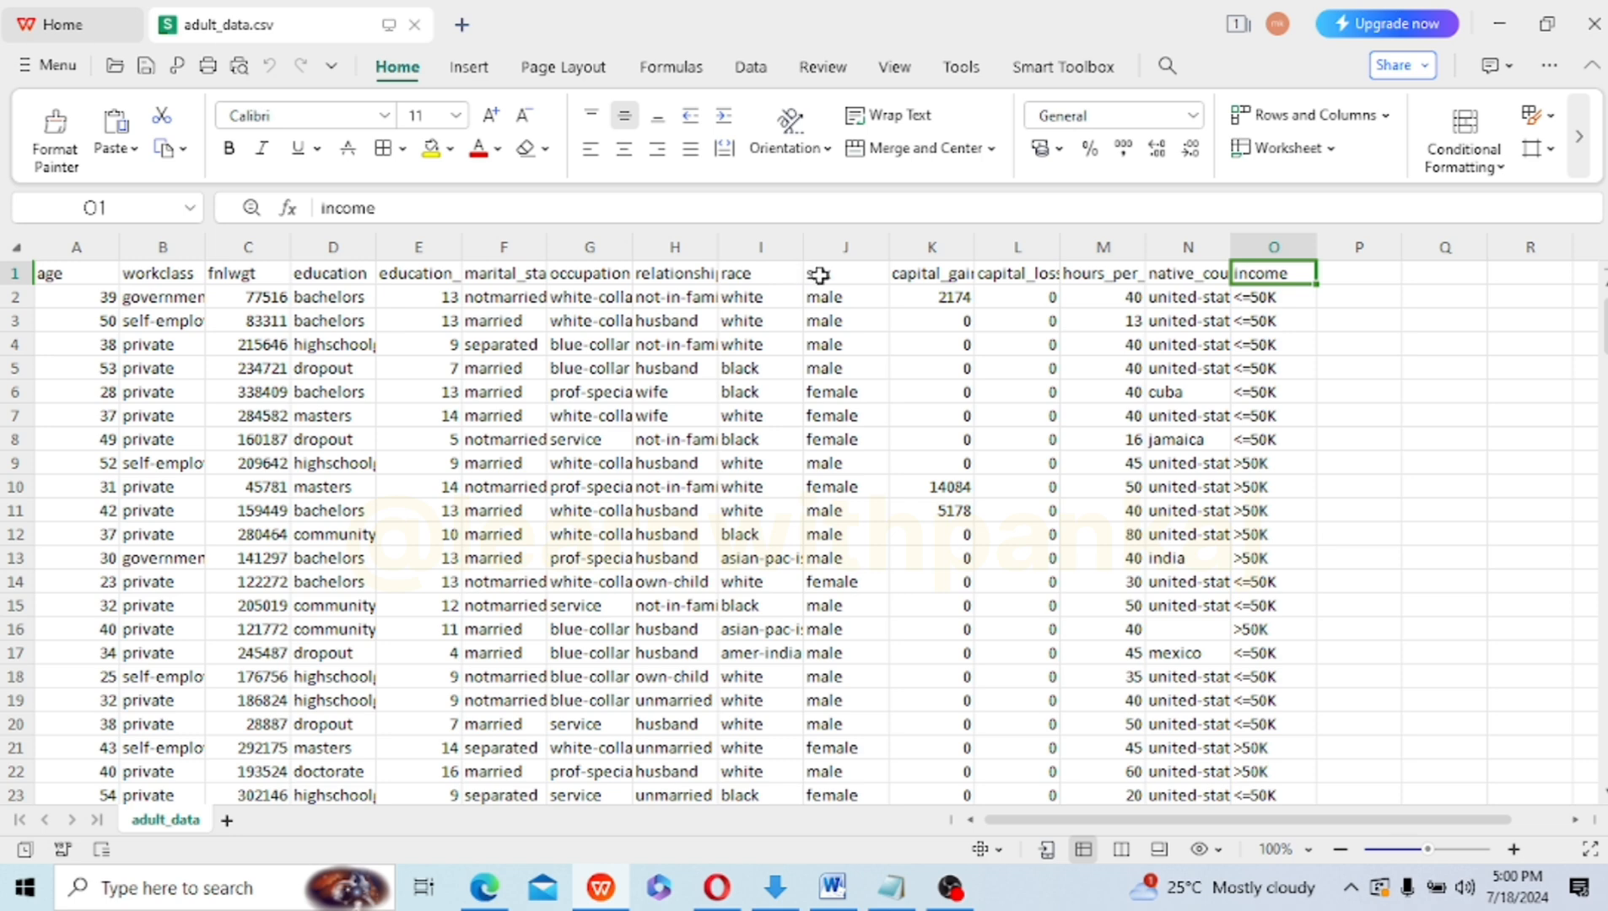
click(918, 270)
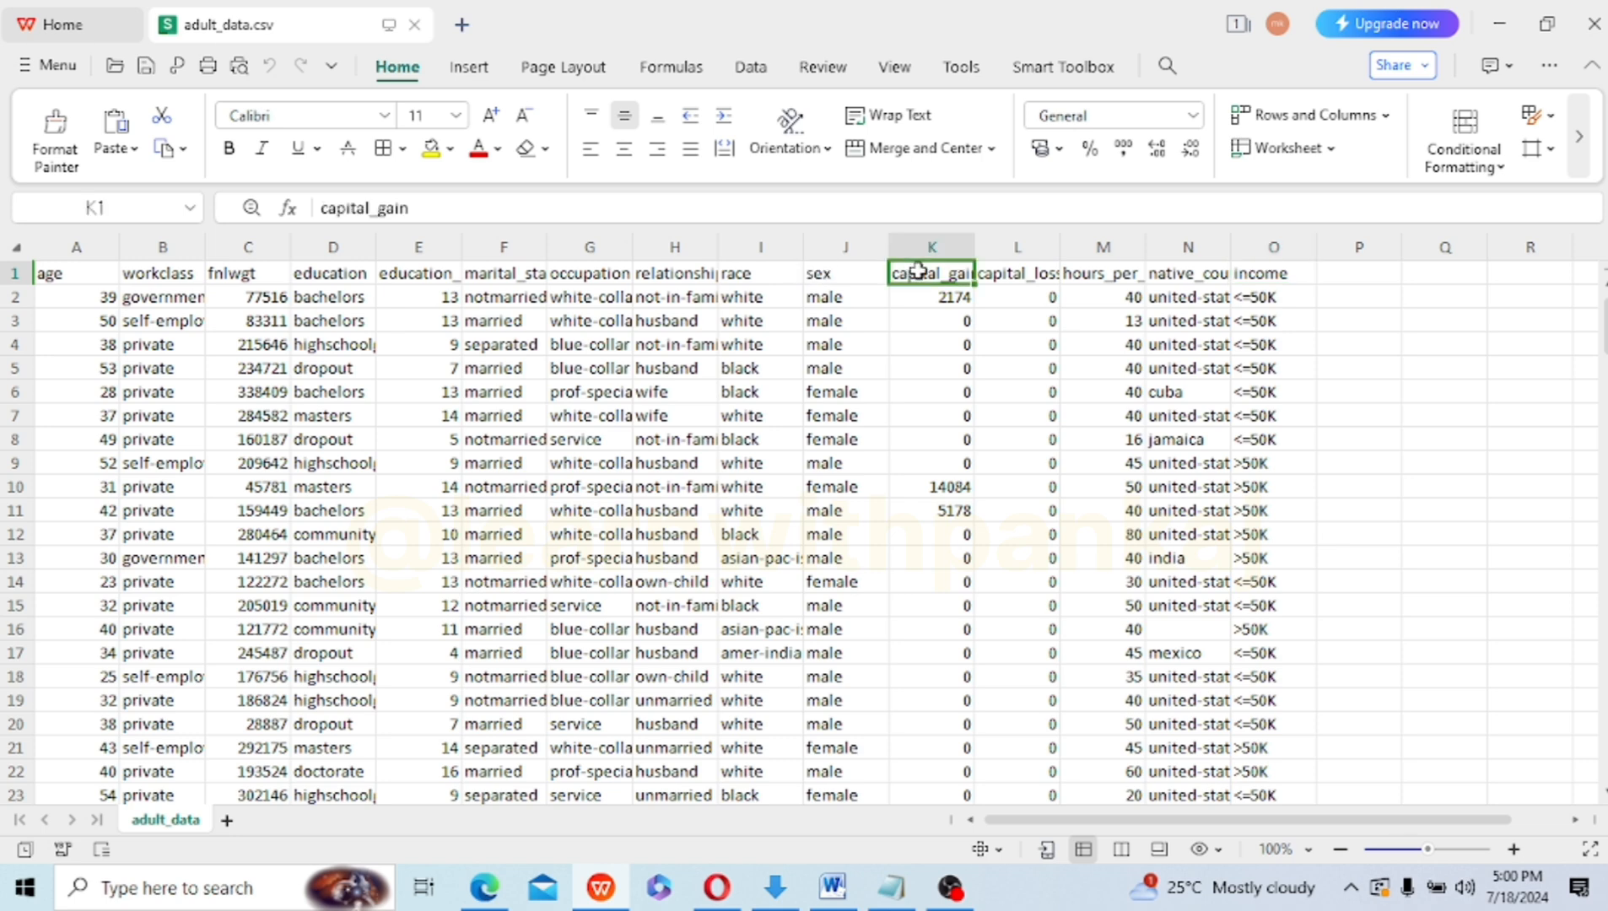
click(1027, 284)
click(1120, 270)
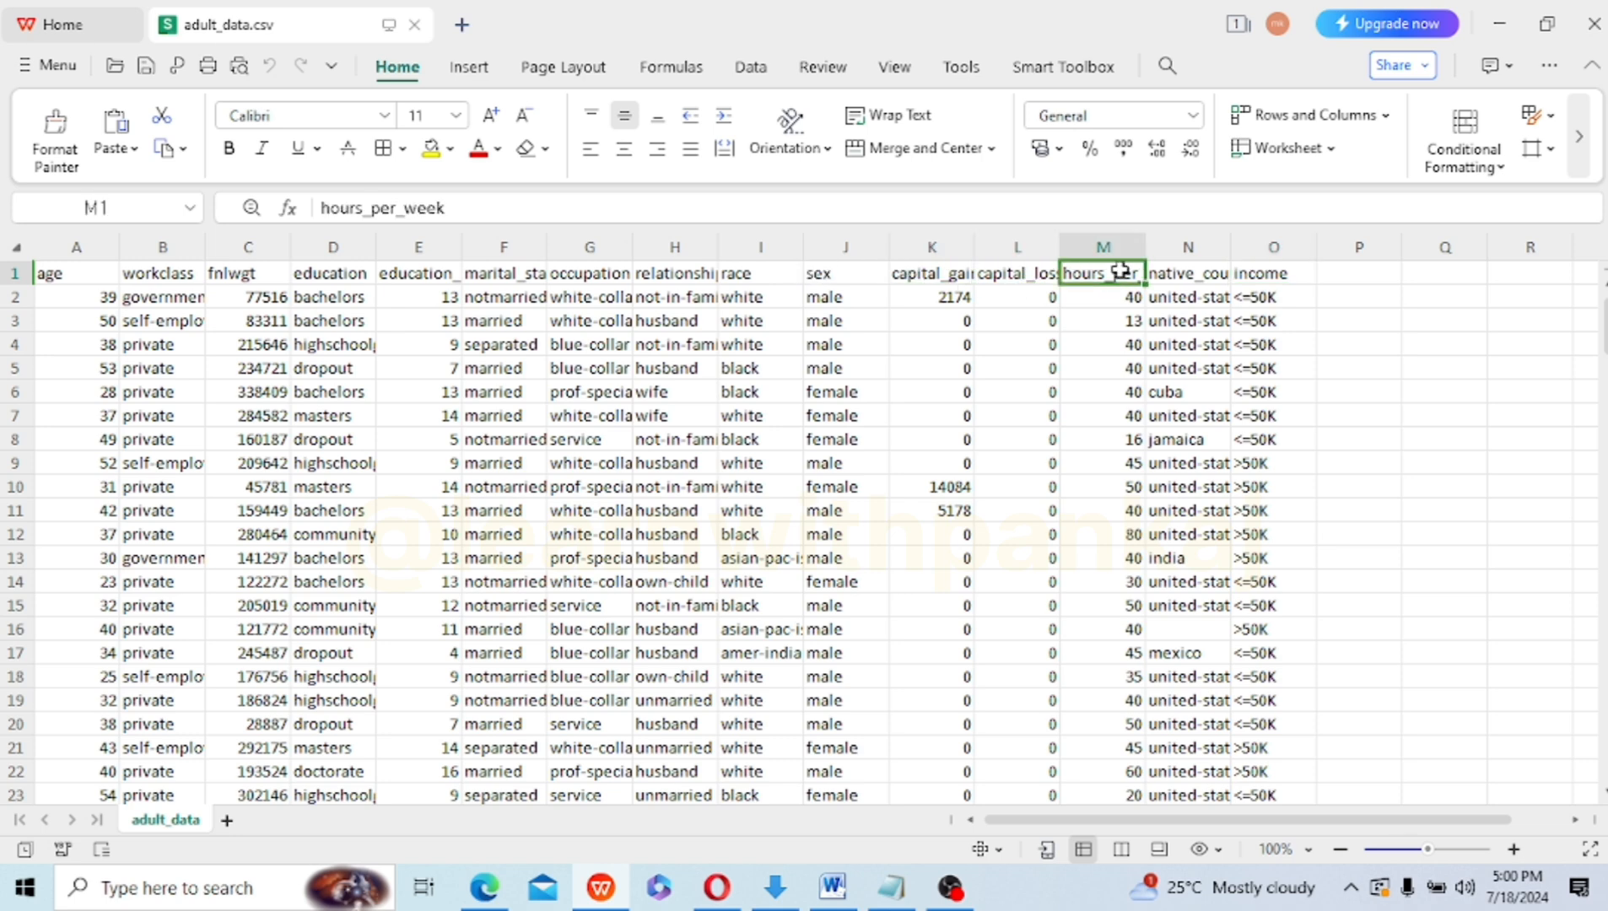
click(1199, 272)
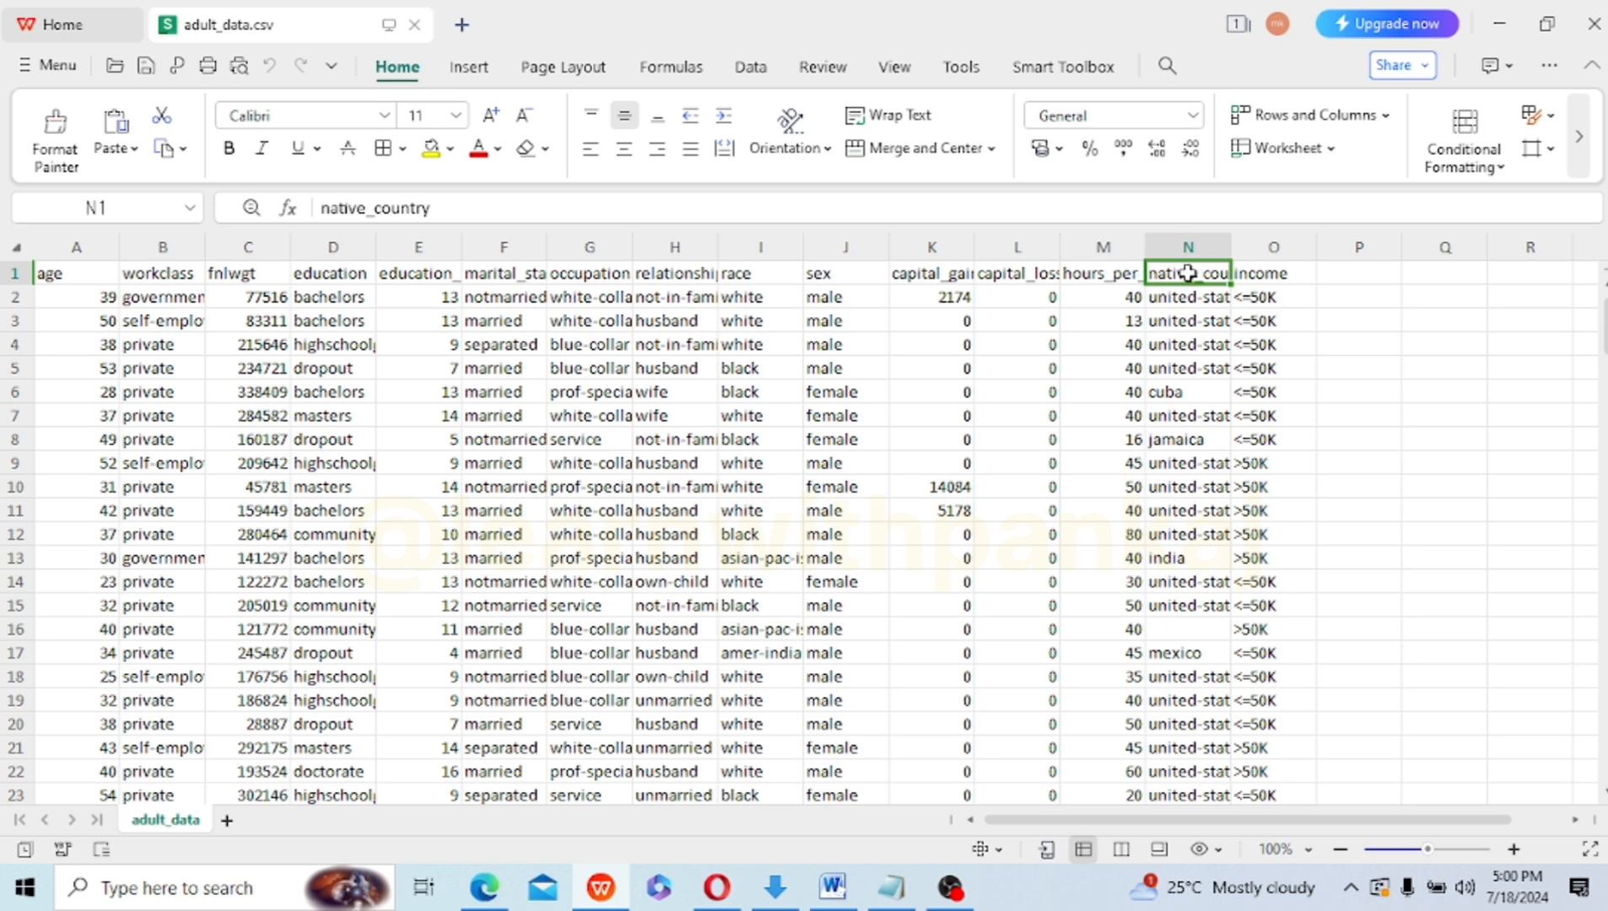
click(1266, 279)
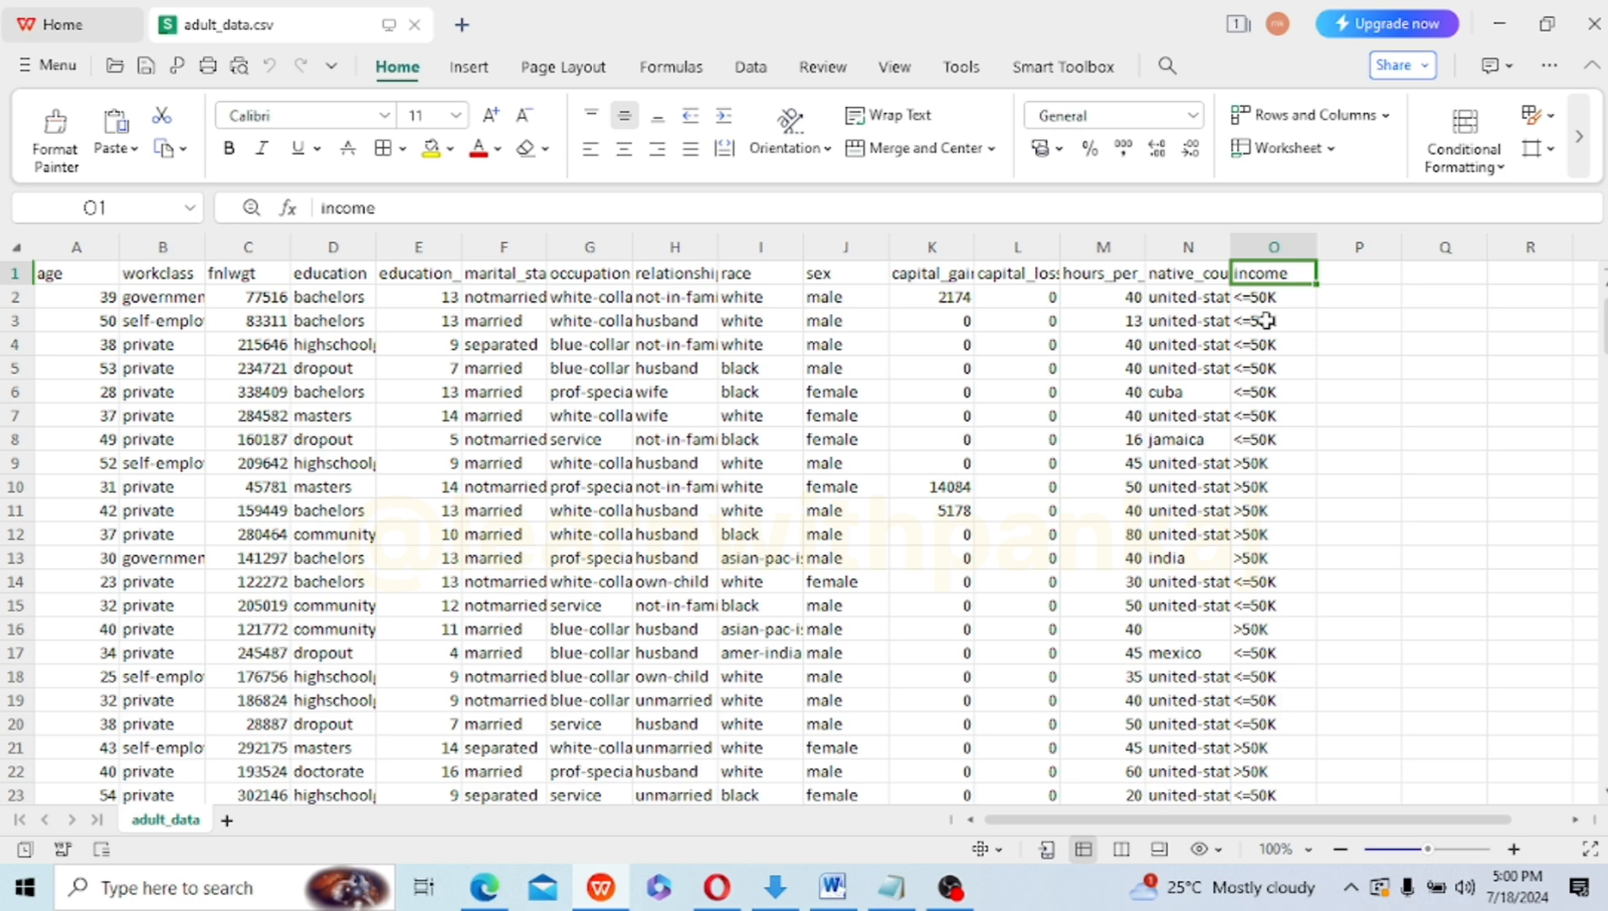
click(1499, 24)
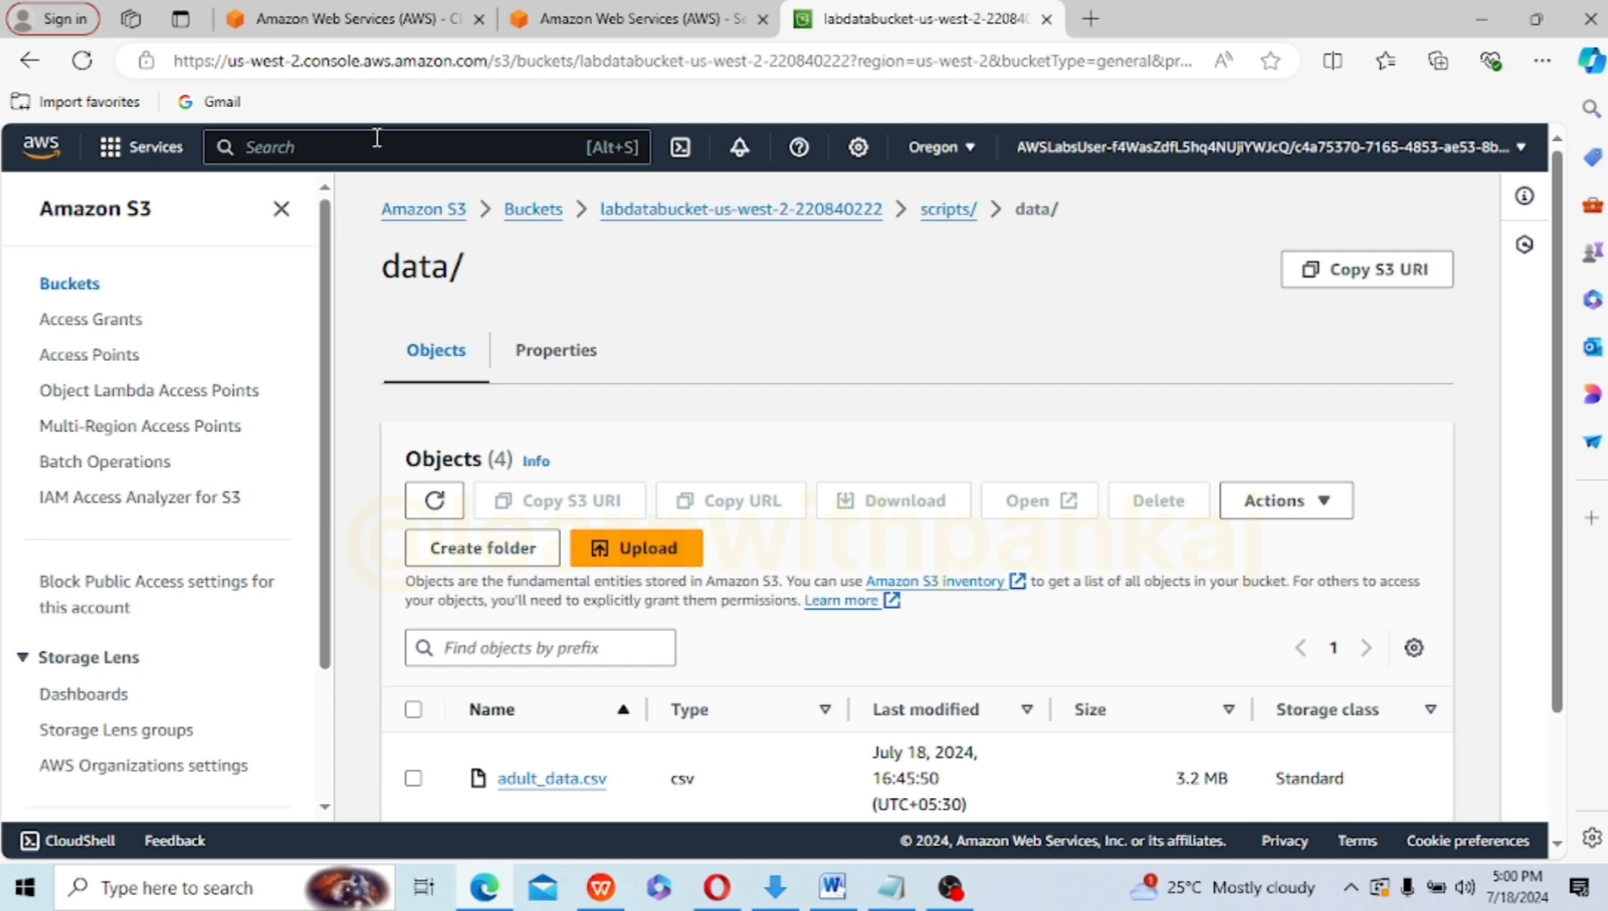
- Find the Amazon SageMaker service in the AWS console and go to its Studio landing page
text(sae)
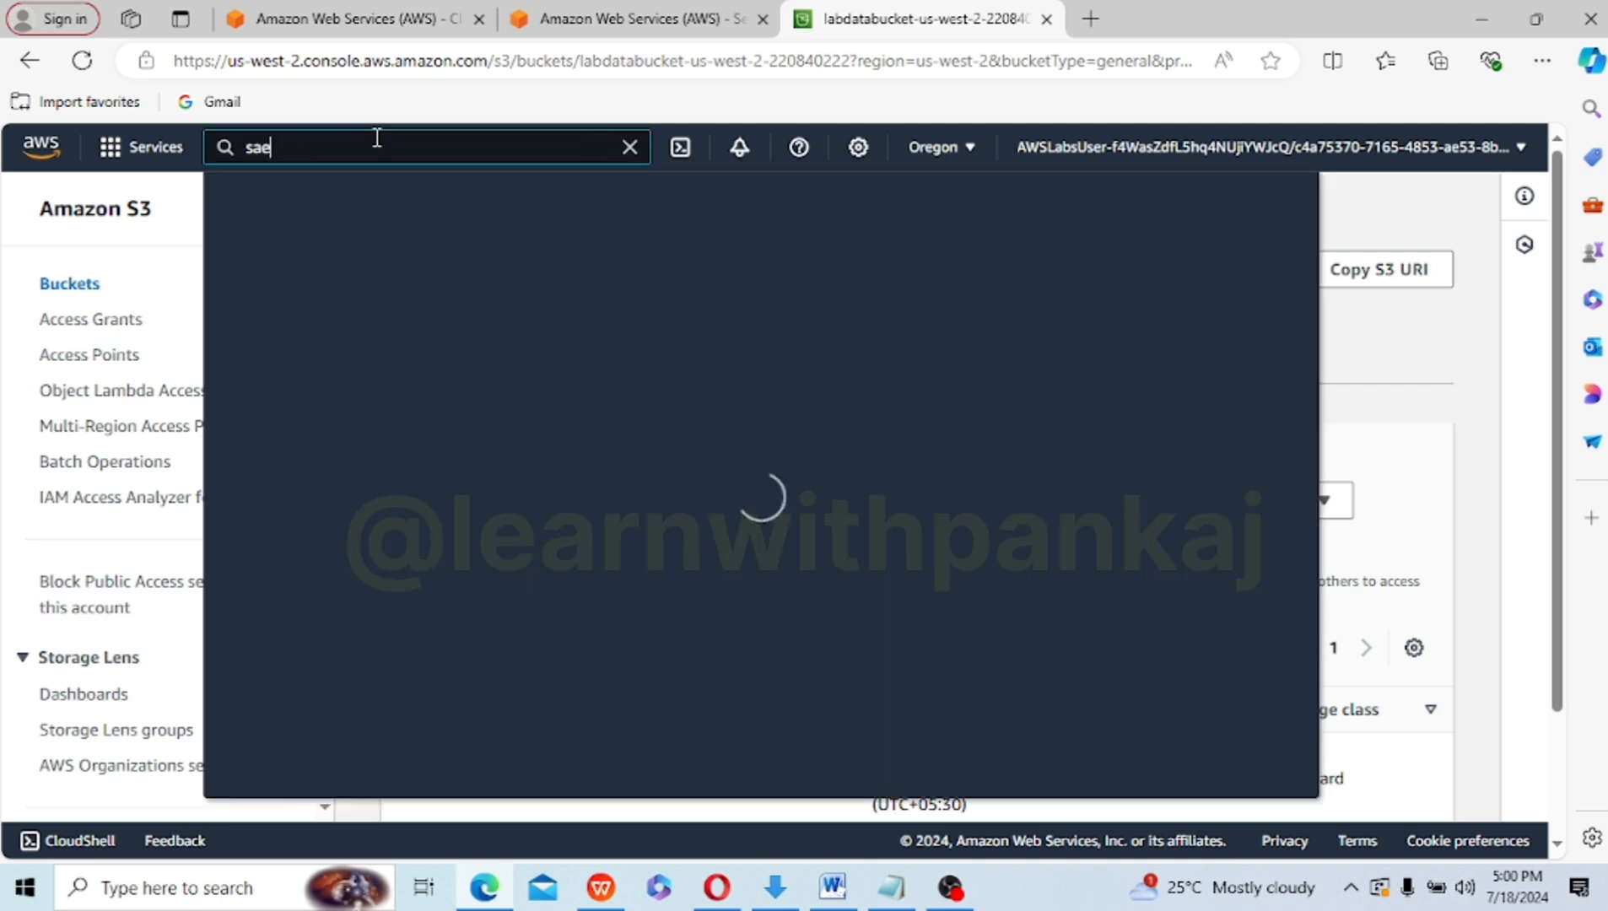
key(BackSpace)
text(gemak)
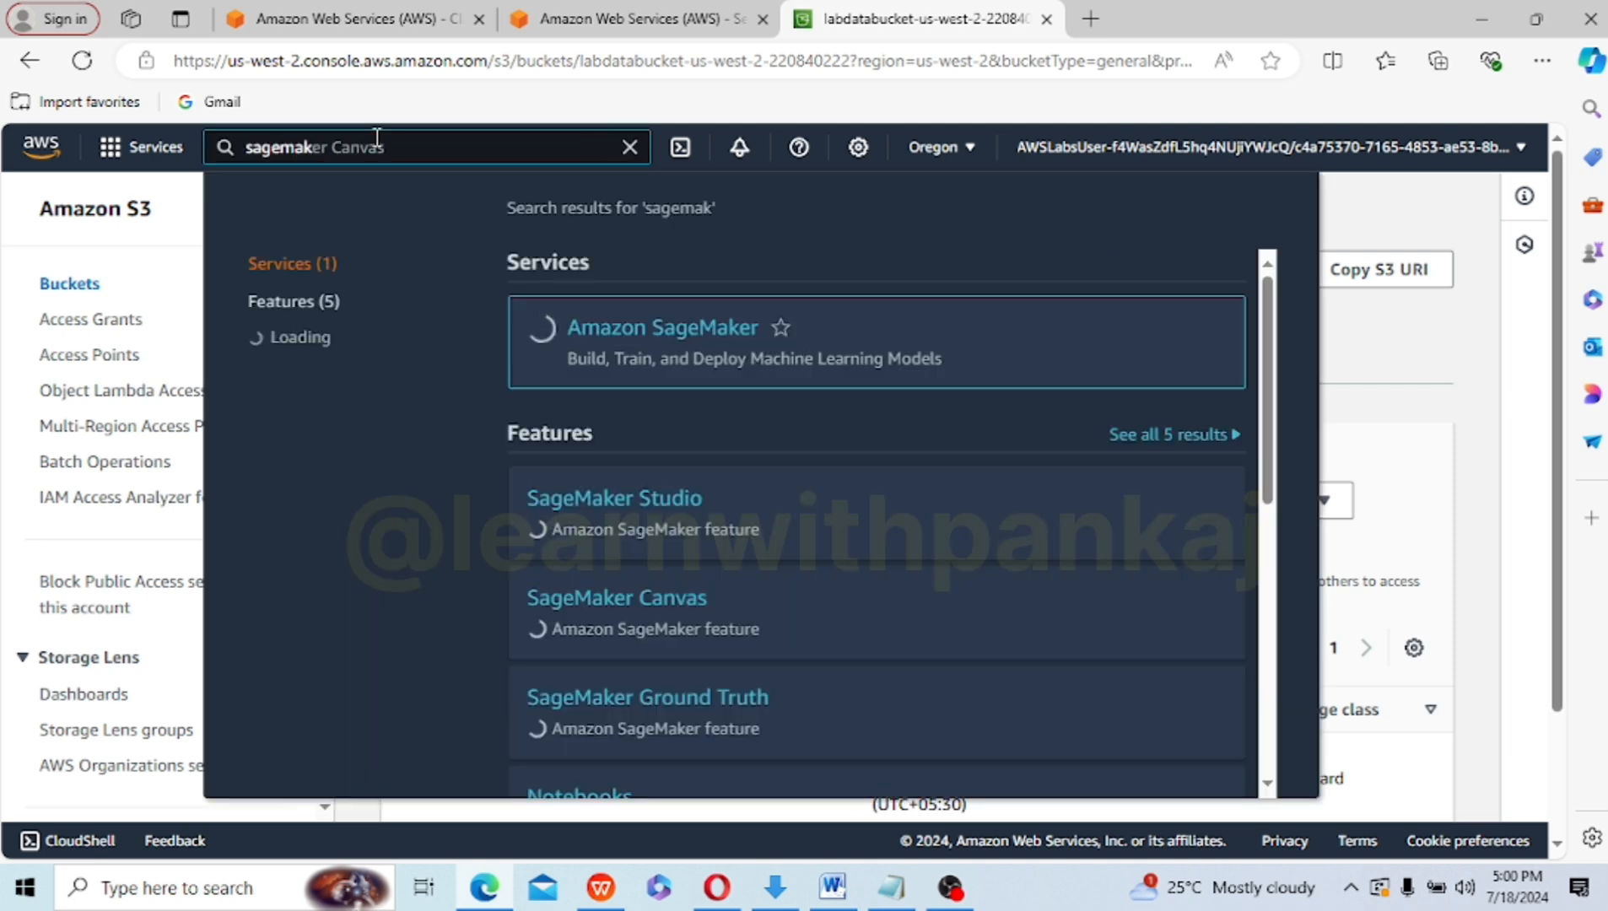
click(680, 338)
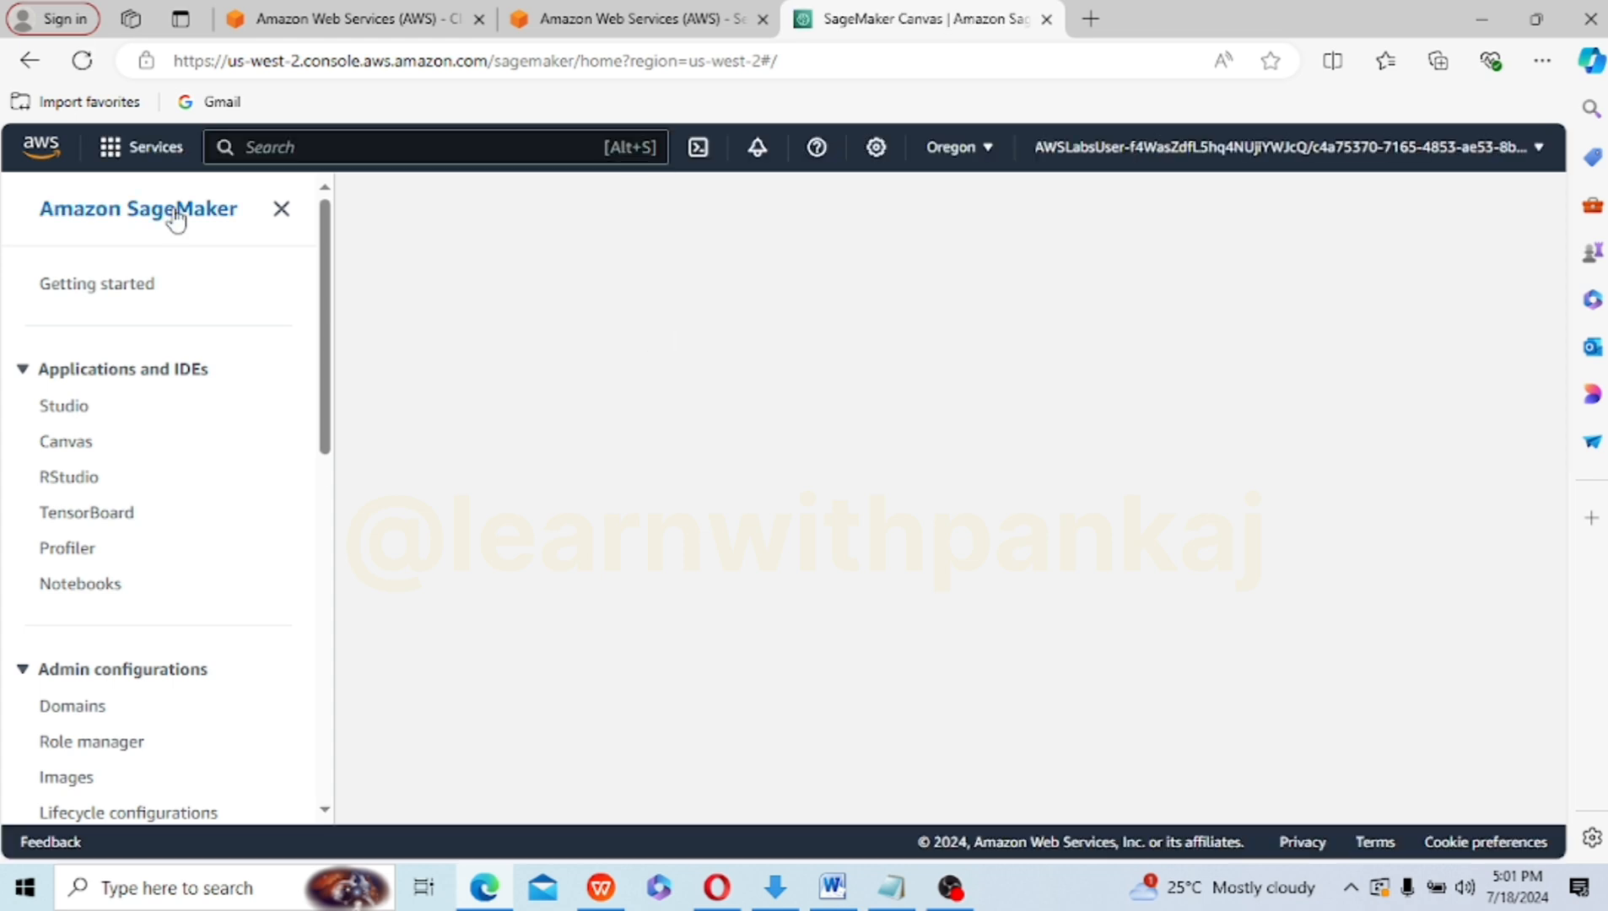
click(75, 416)
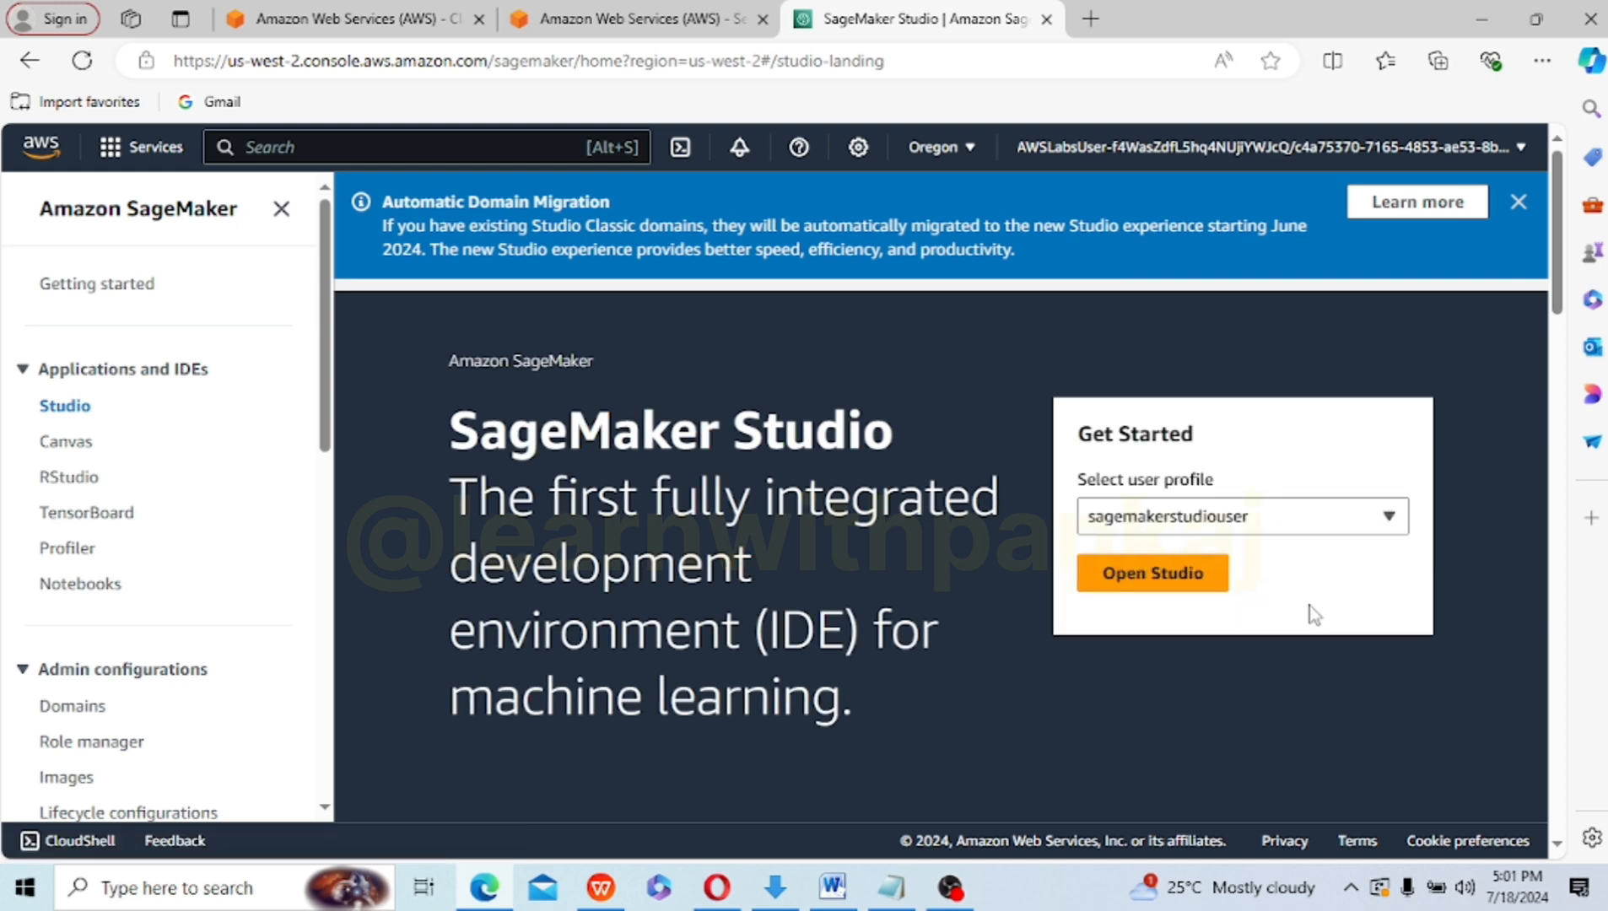
- Launch SageMaker Studio with the sagemakerstudiouser profile, skip the tour, and open the running Studio Classic space
click(1196, 582)
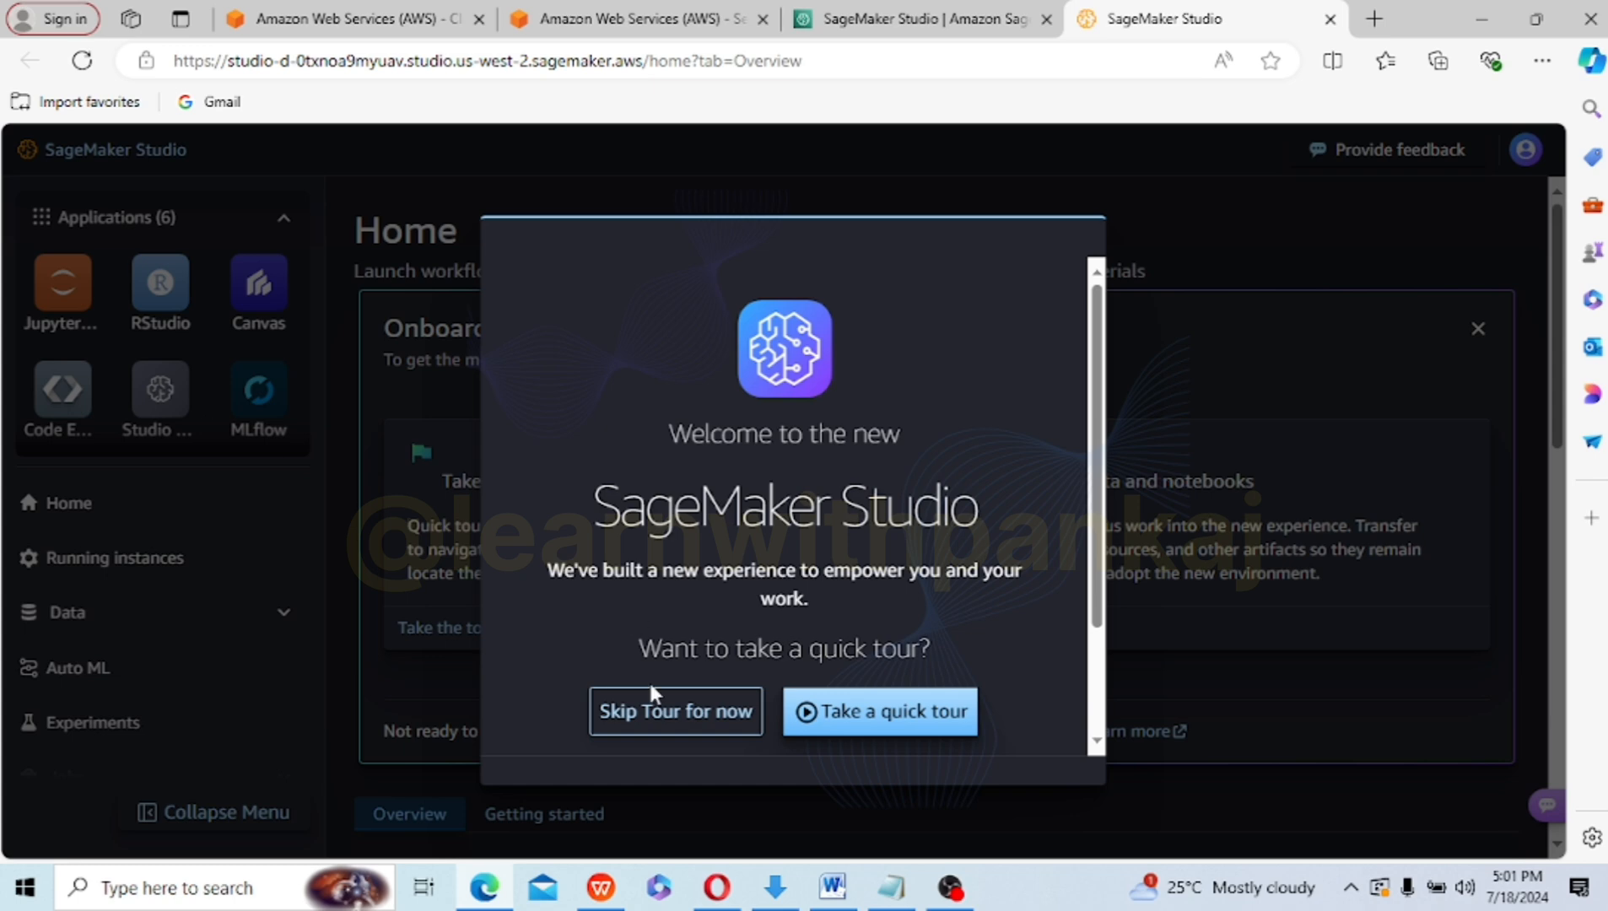
click(648, 711)
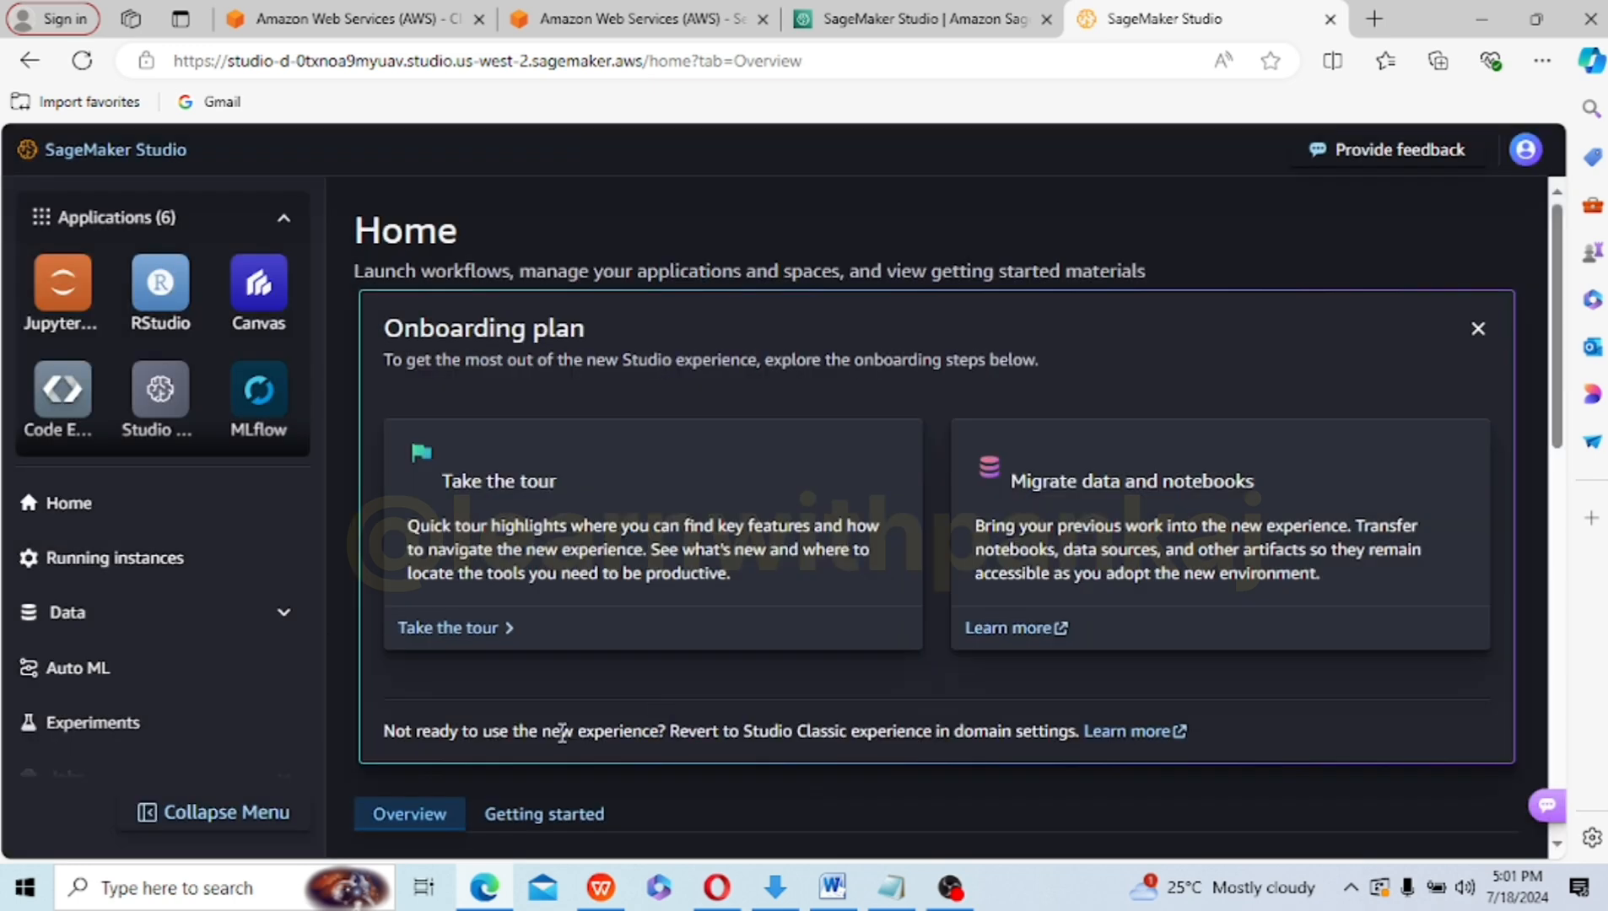
click(160, 392)
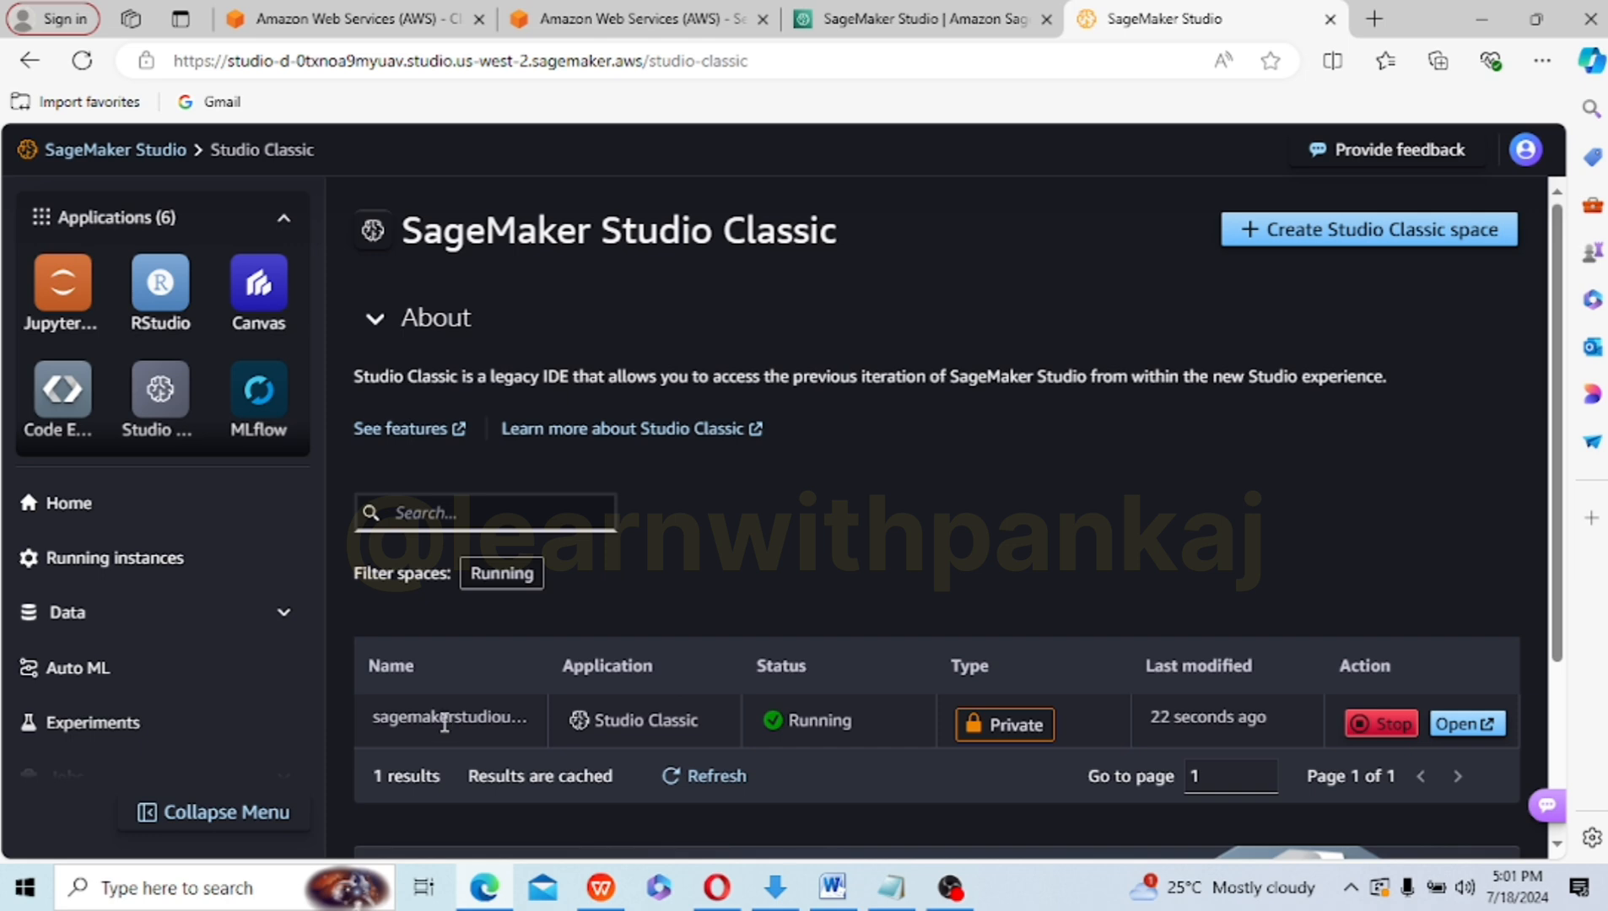
click(1448, 730)
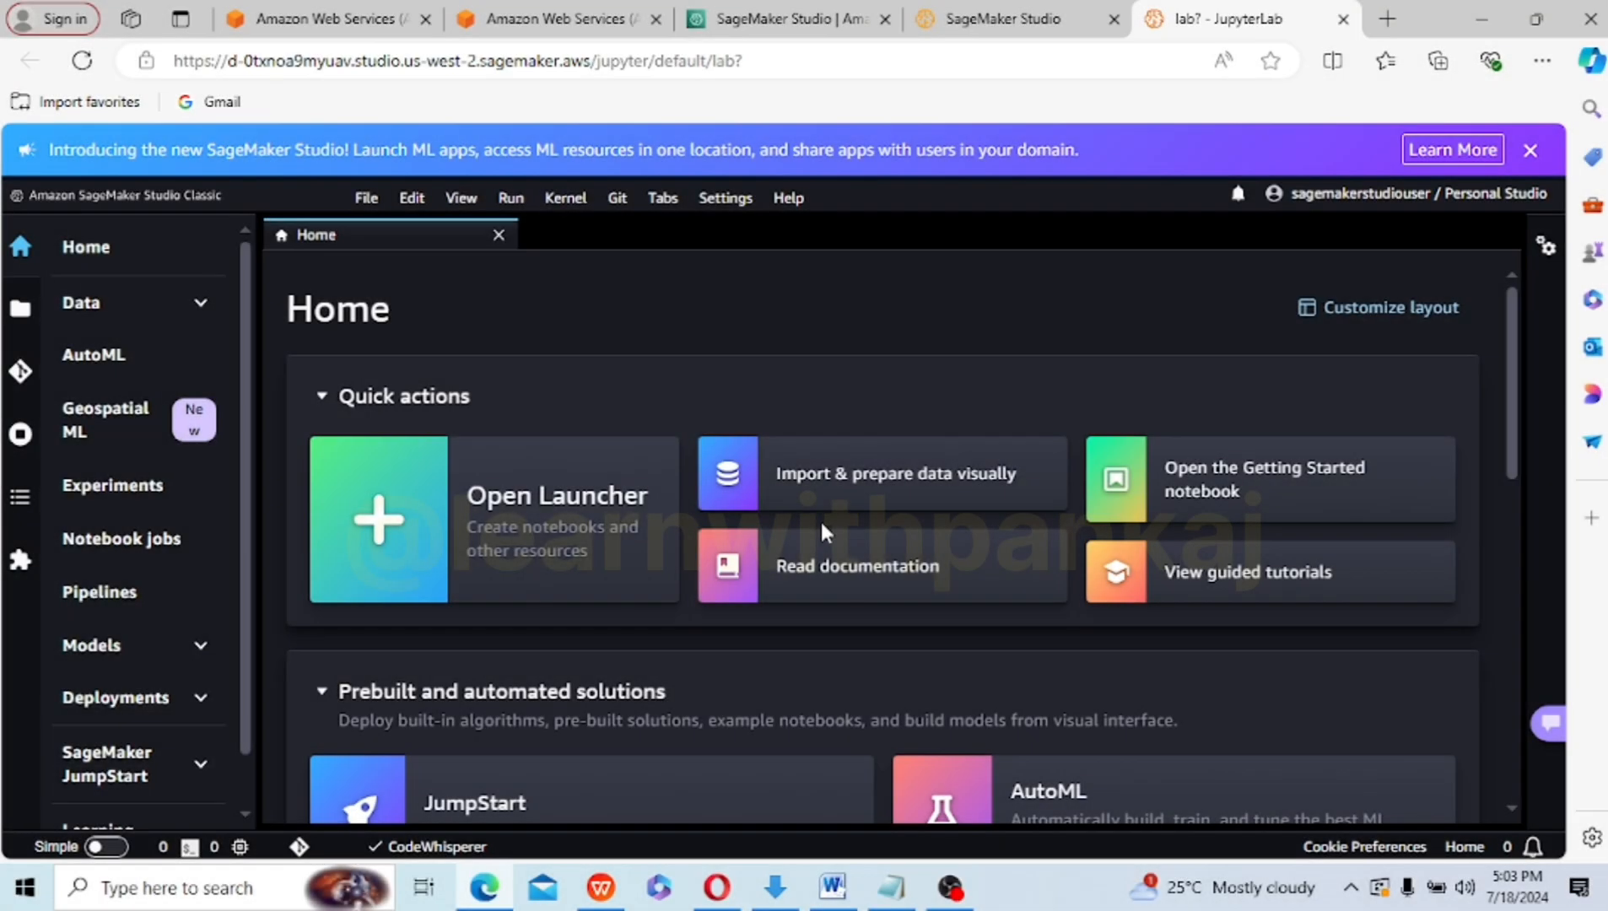
- Create a new Data Wrangler flow
click(200, 306)
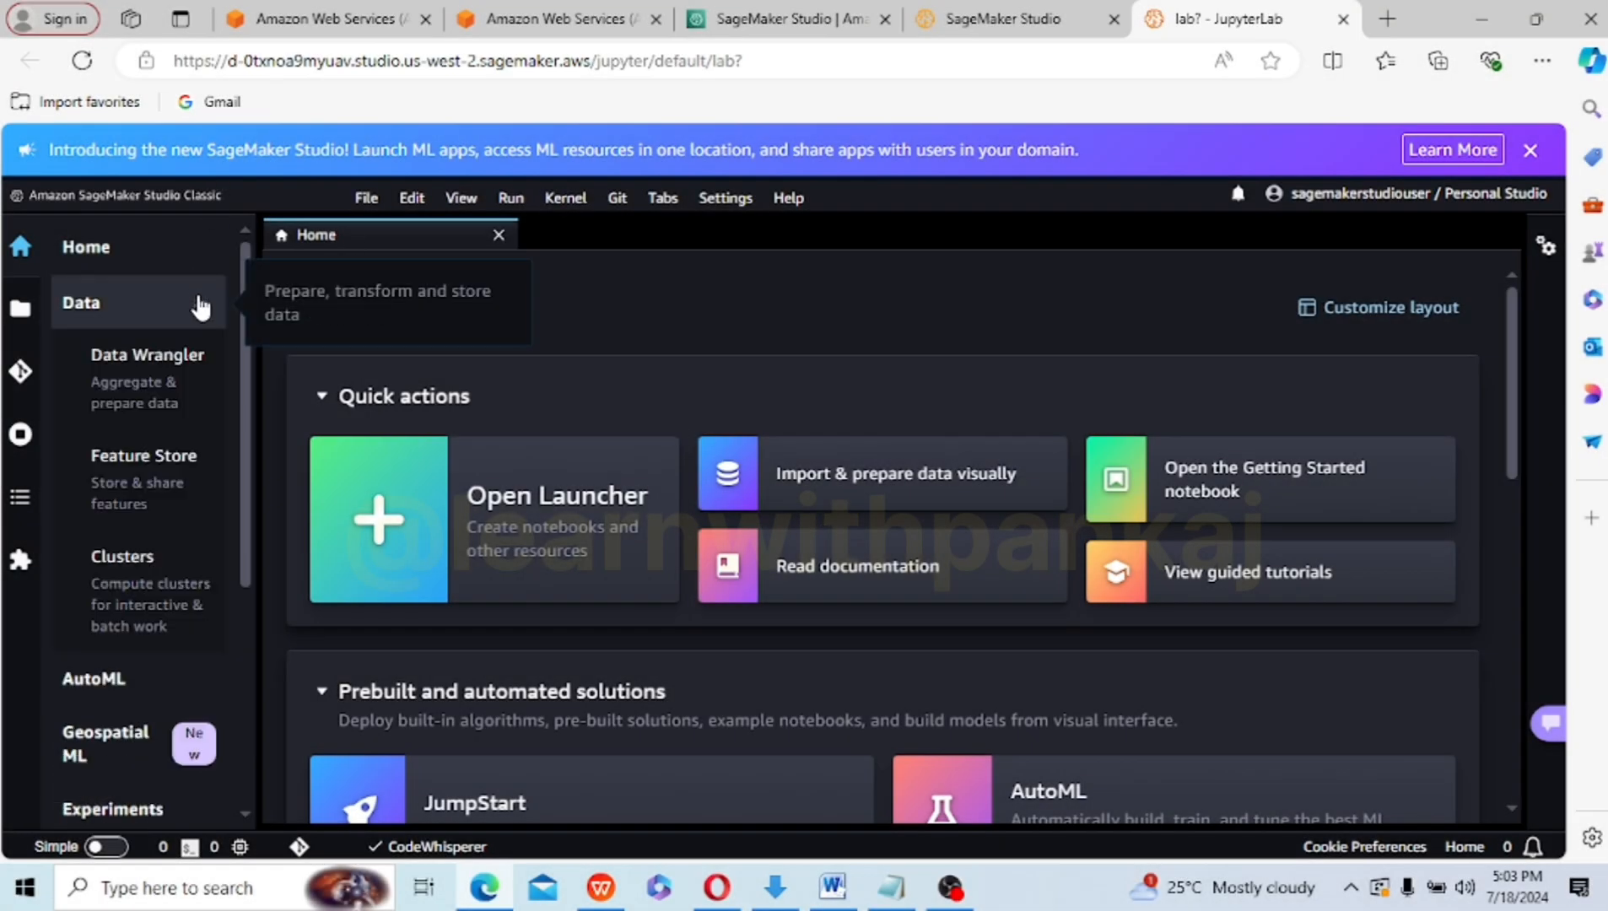
click(143, 386)
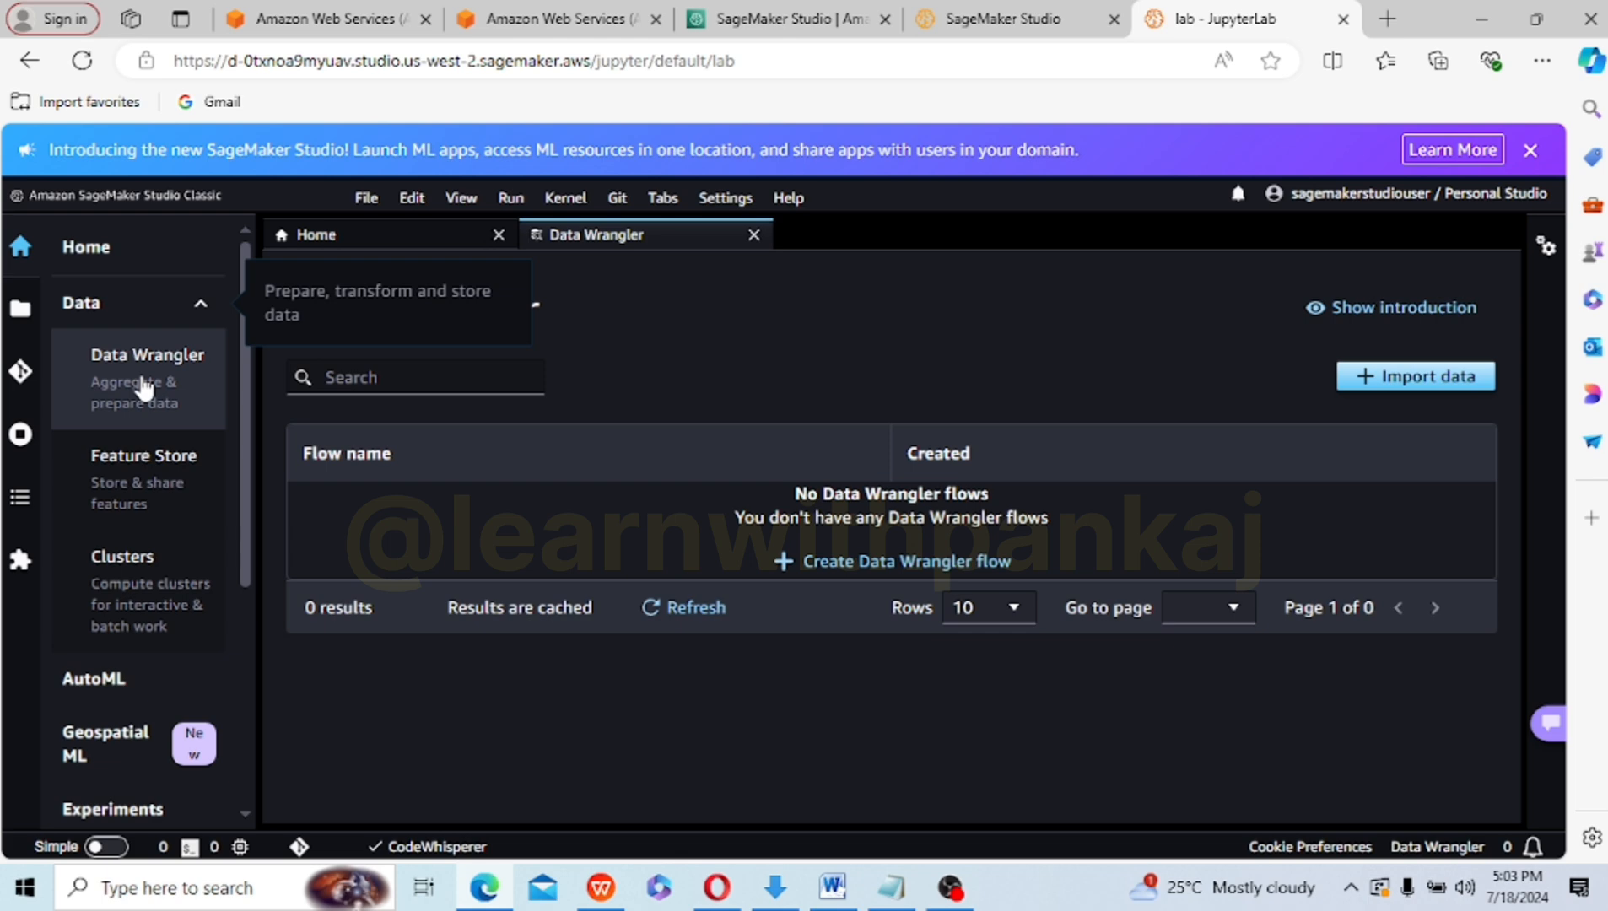
click(868, 567)
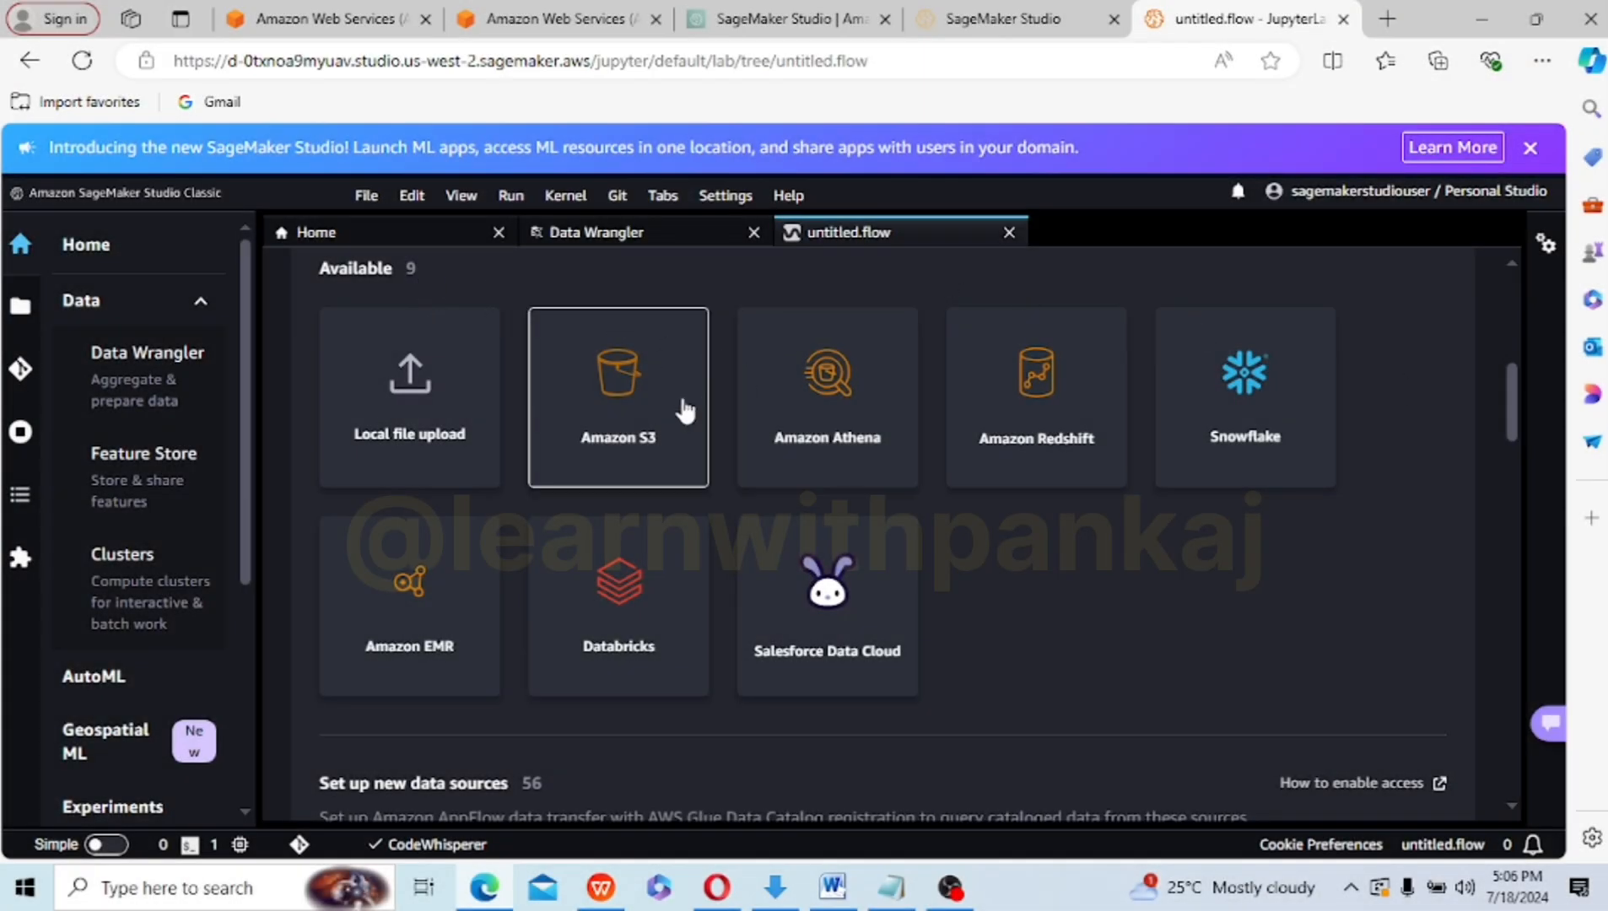
click(628, 418)
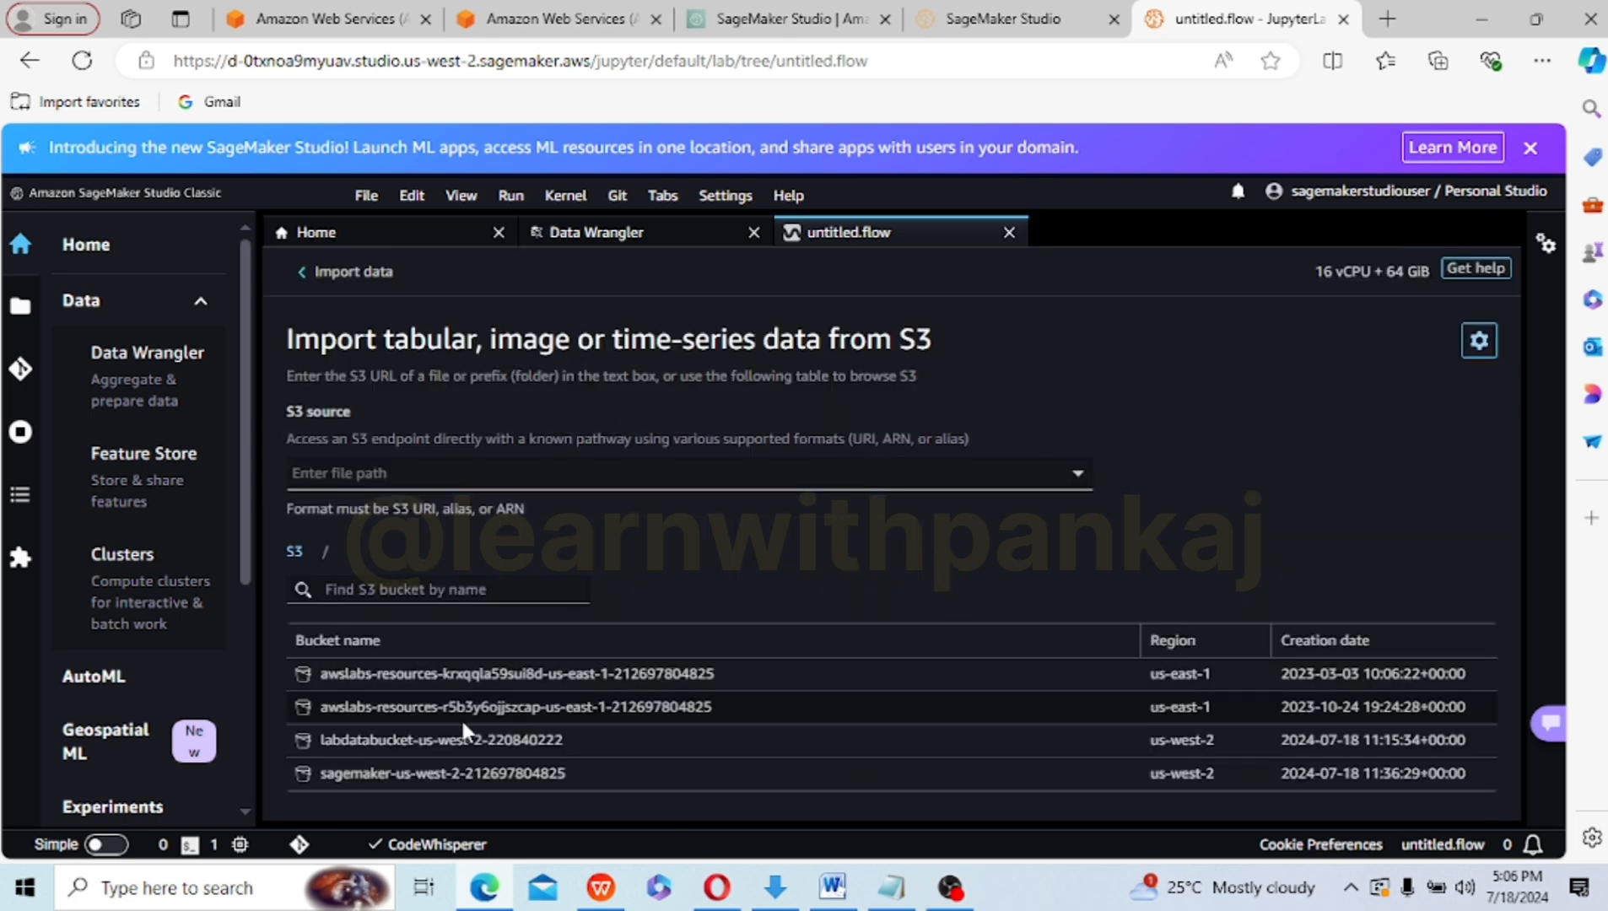
click(455, 743)
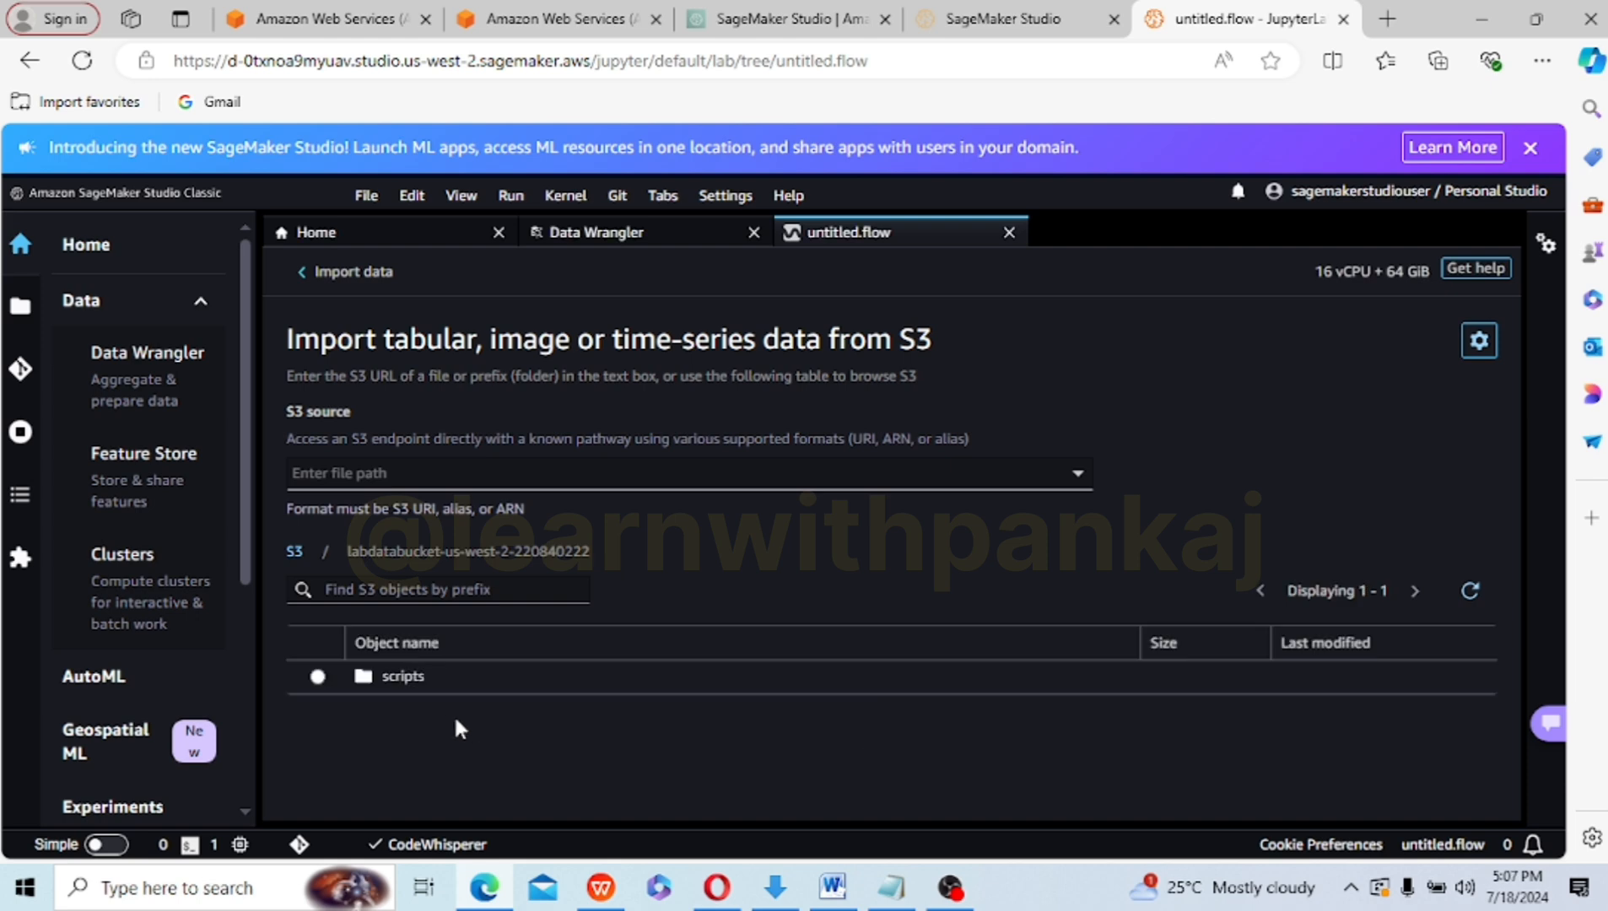
click(404, 675)
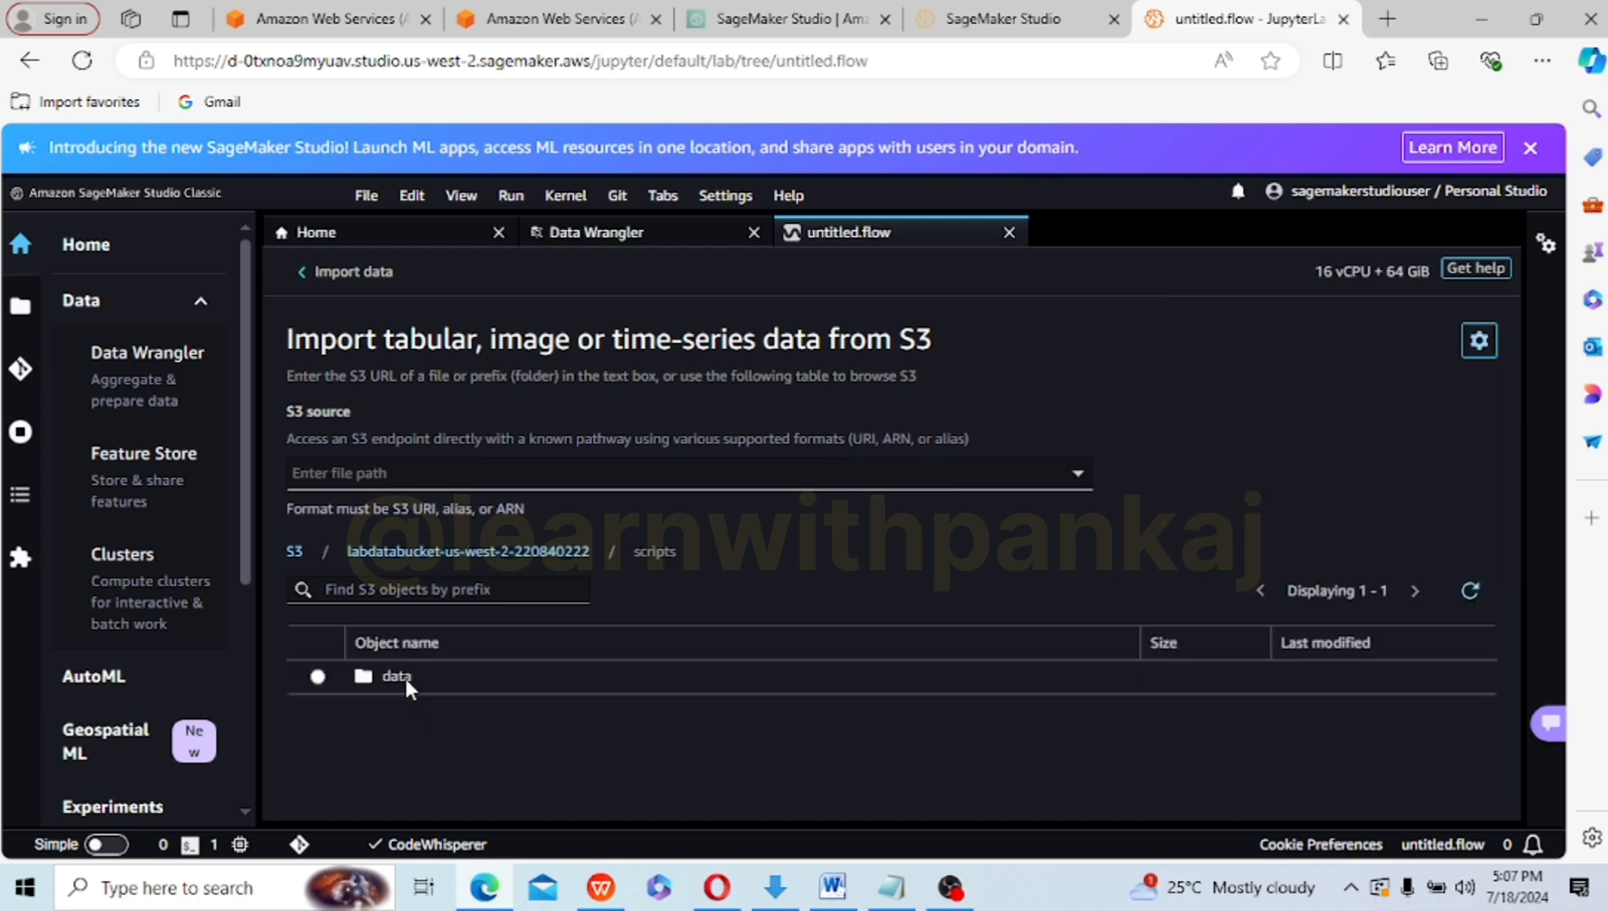
click(404, 675)
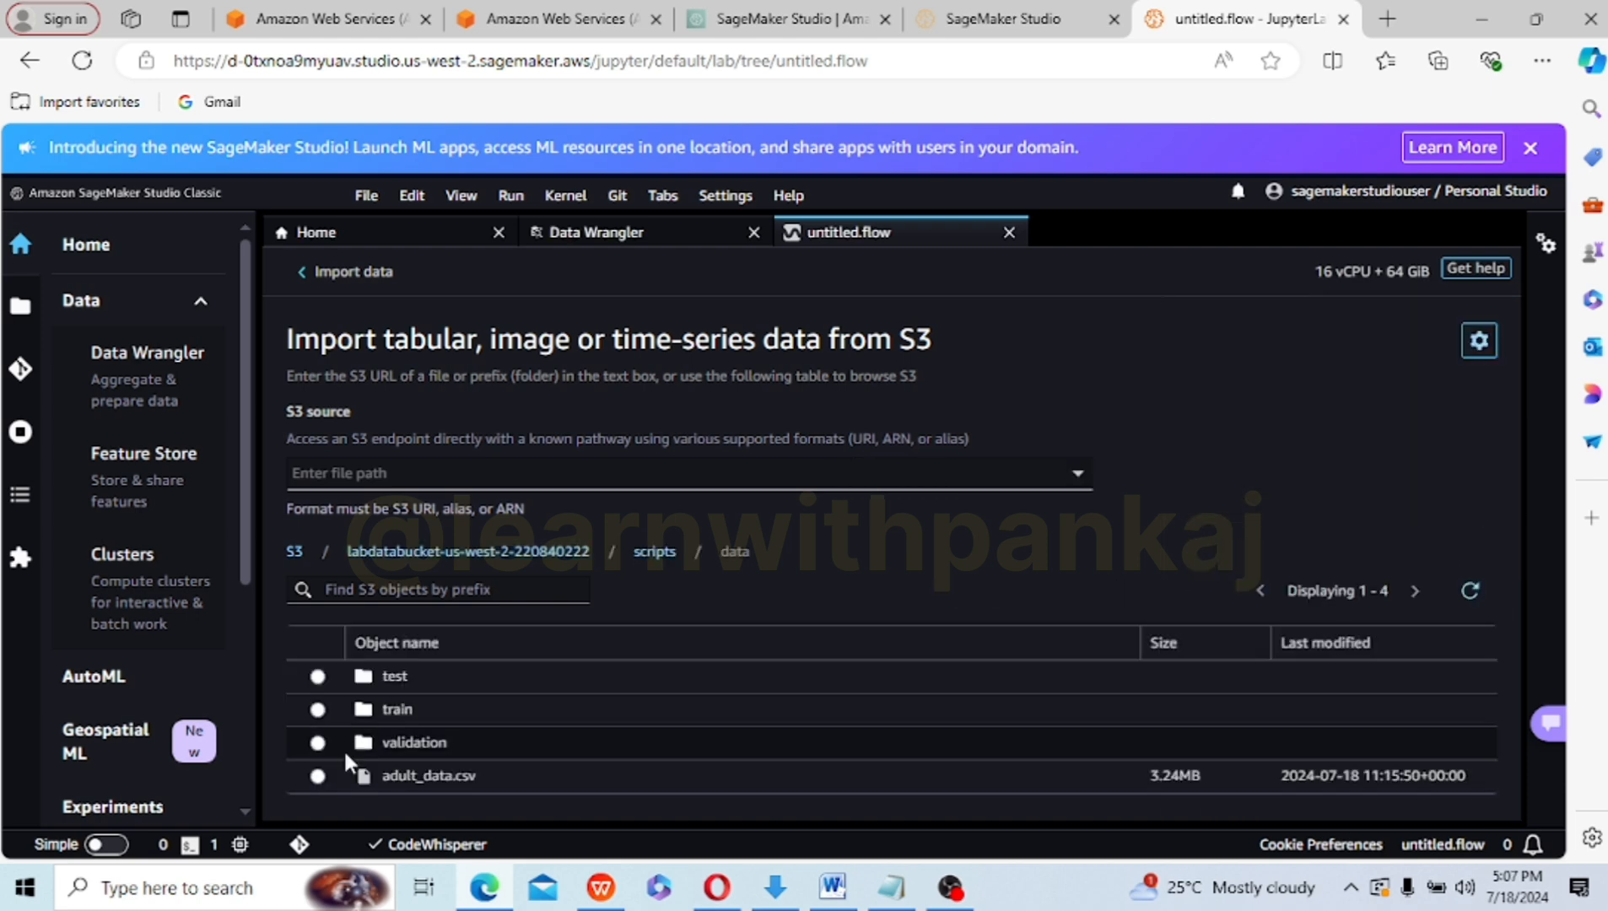
click(317, 776)
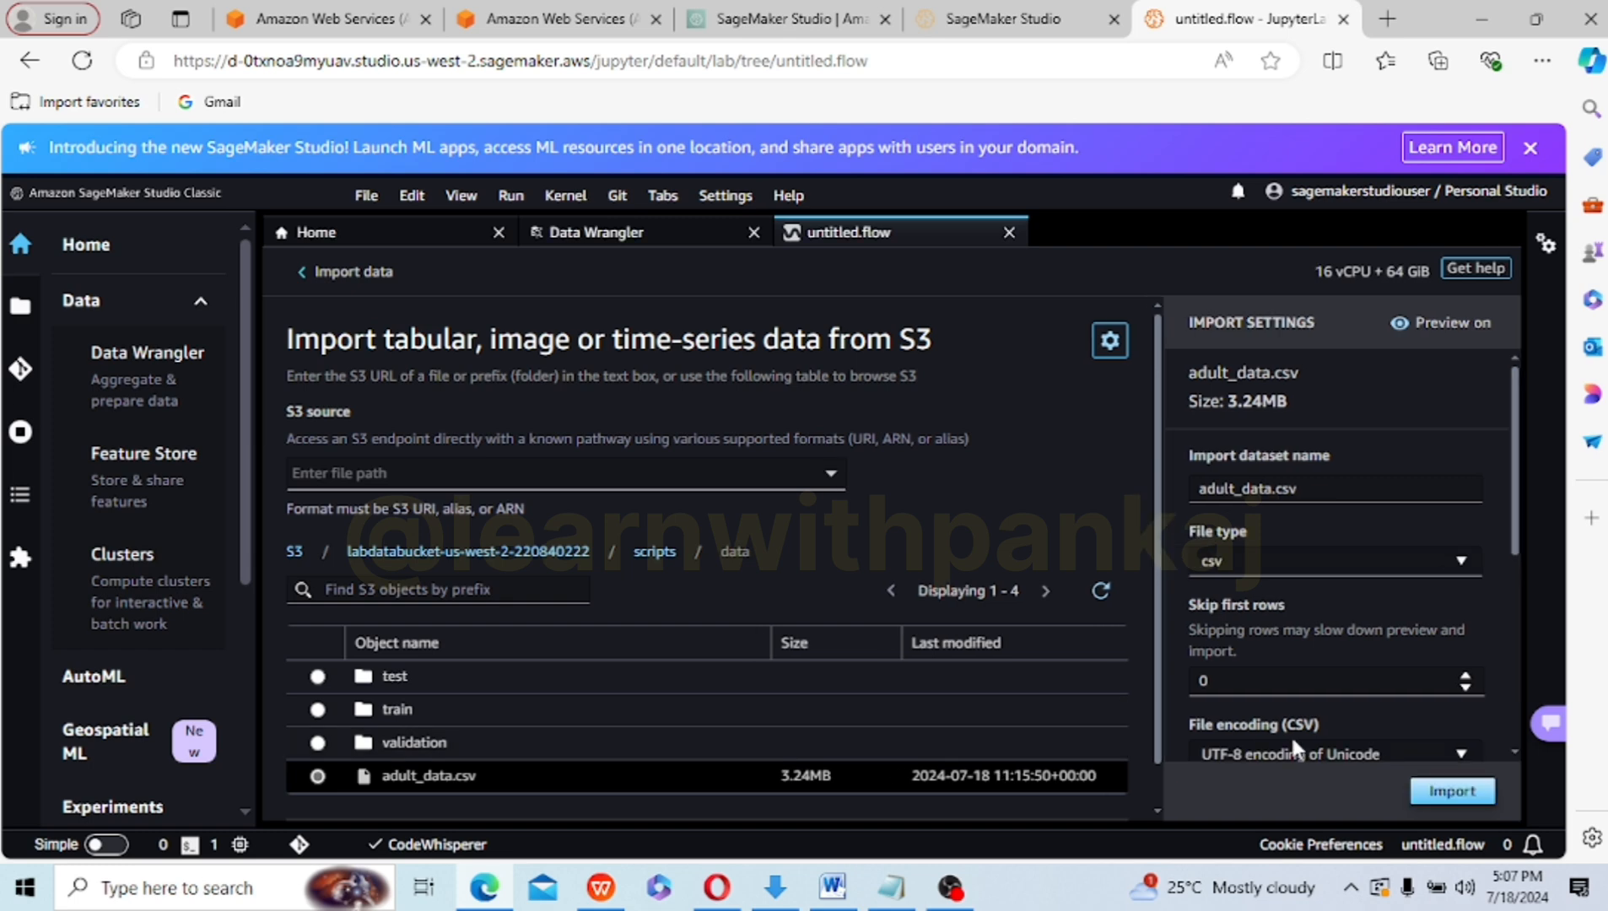
click(1426, 797)
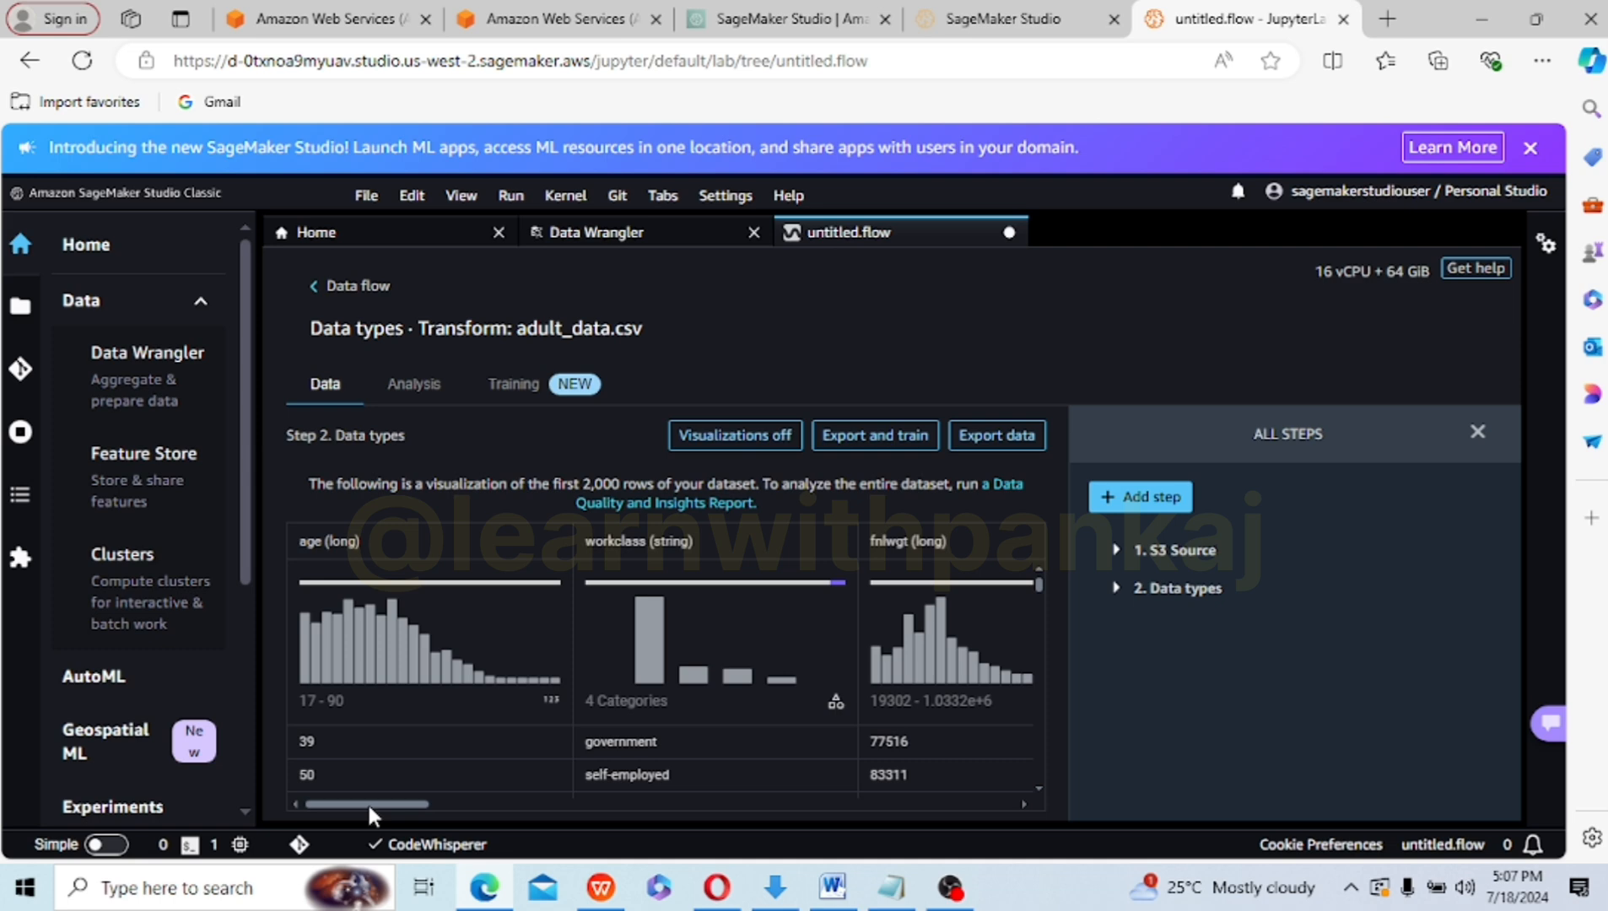
- Examine the imported dataset's columns, data types and sample rows
drag(368, 804, 404, 804)
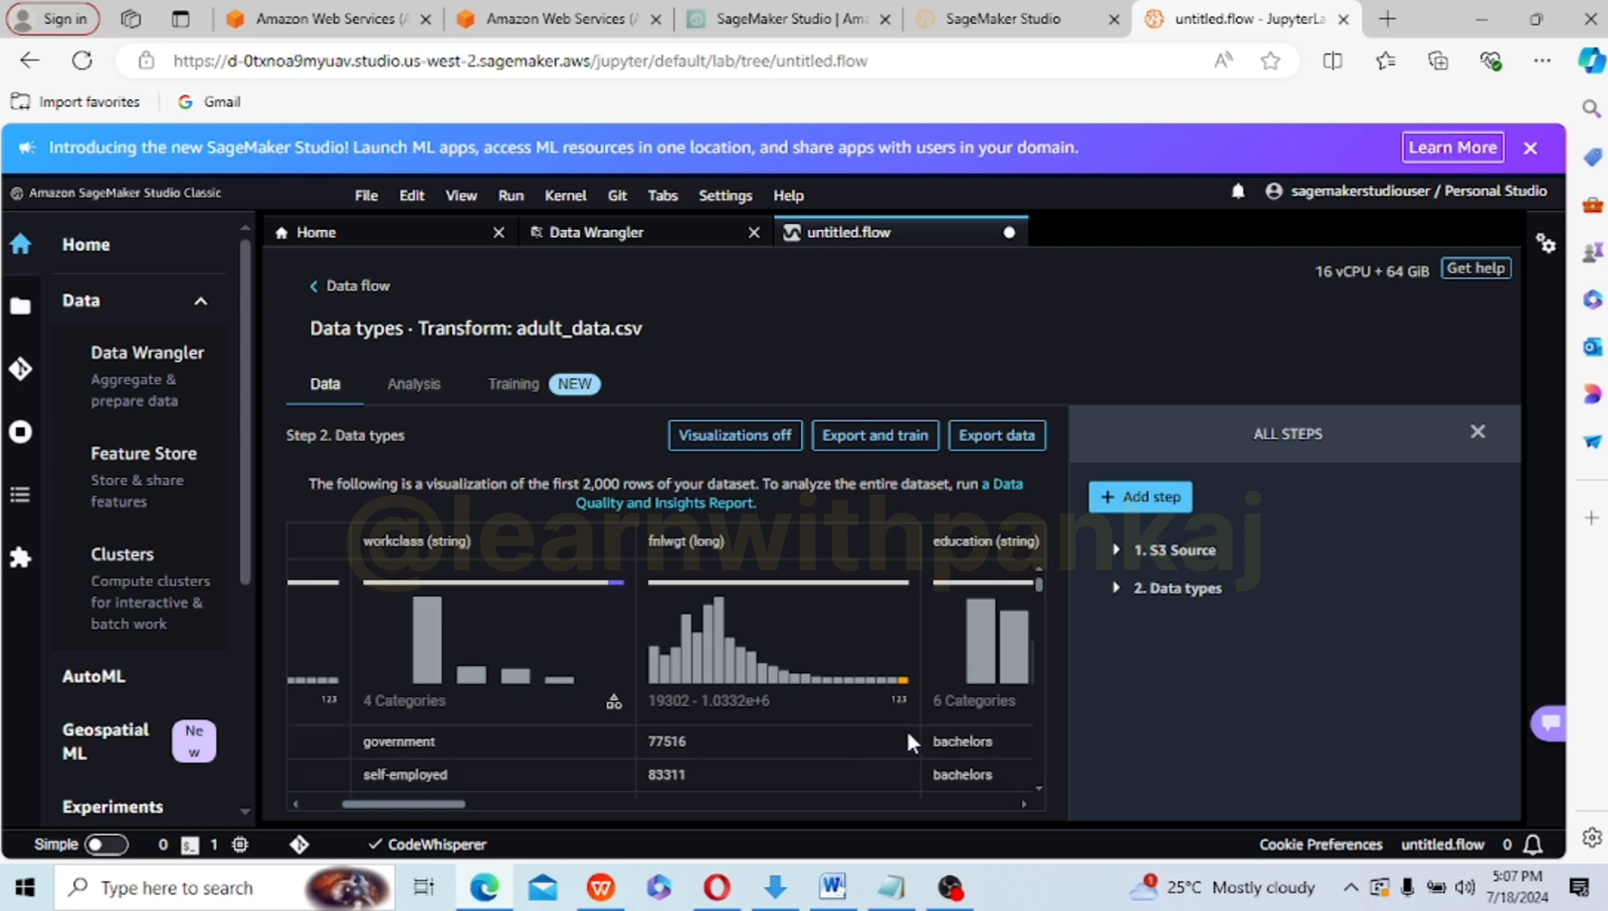
scroll(1039, 783, down, 2)
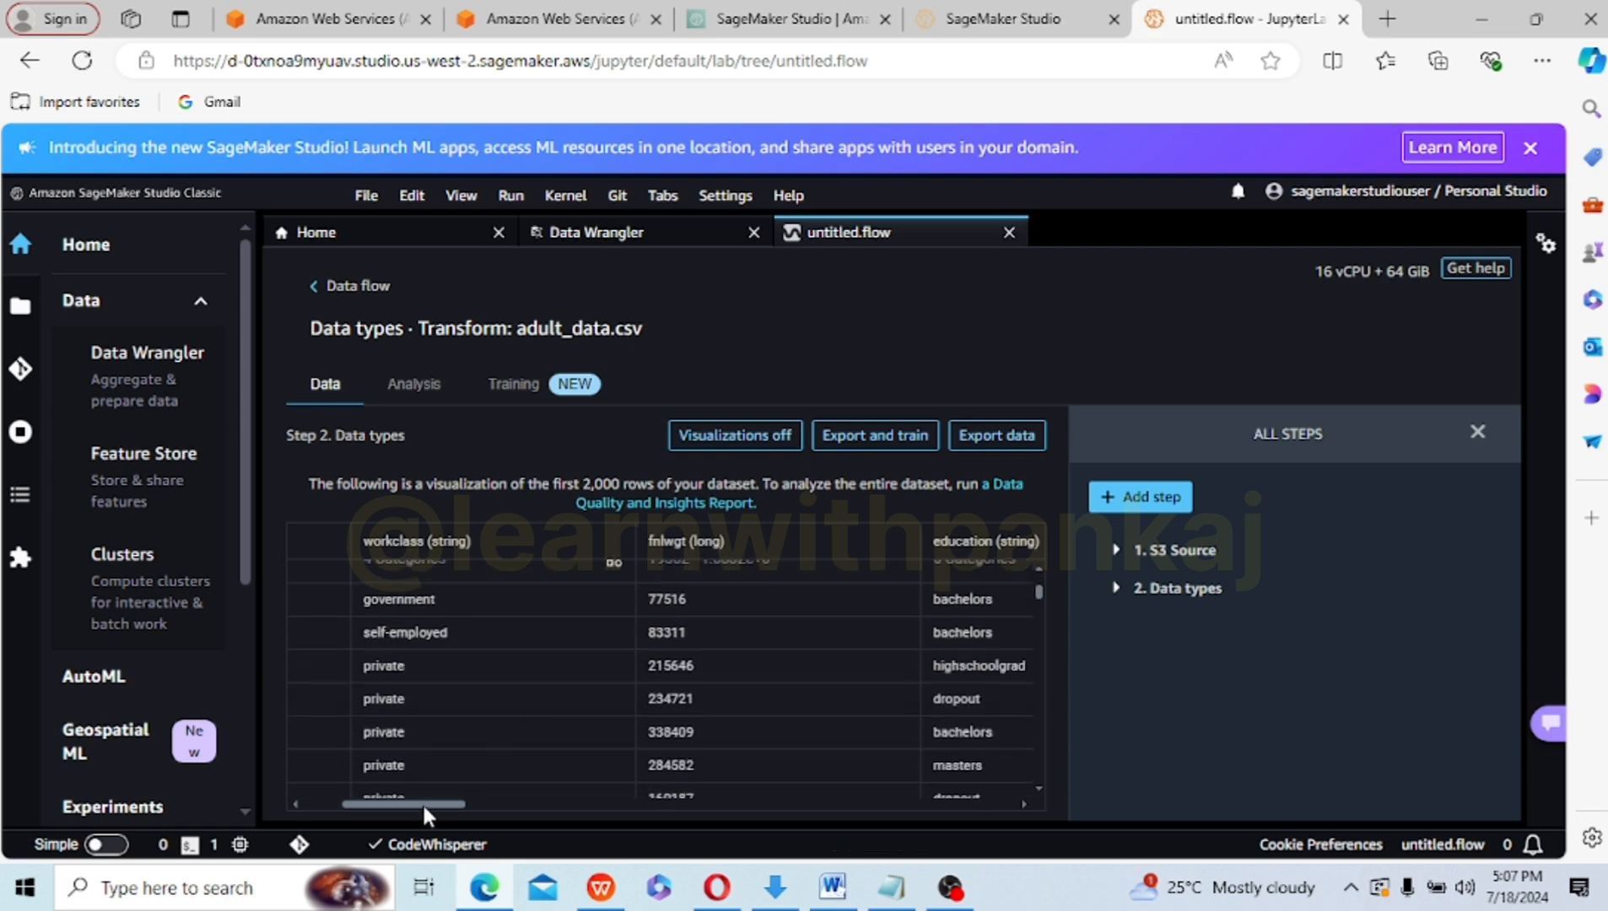
drag(422, 803, 427, 800)
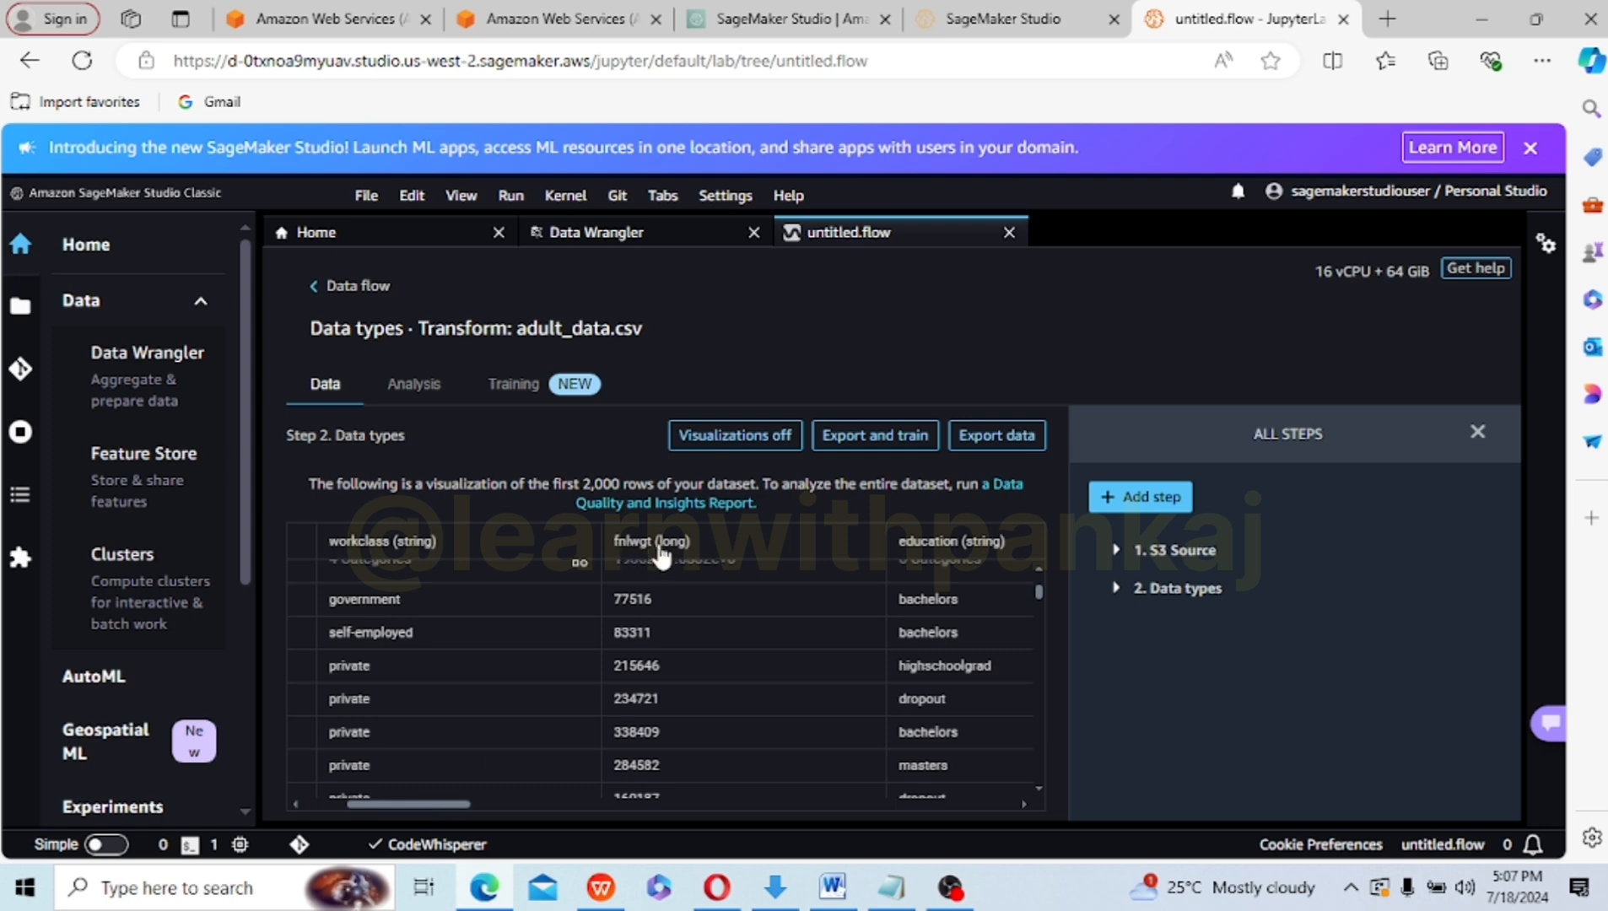
drag(449, 803, 764, 818)
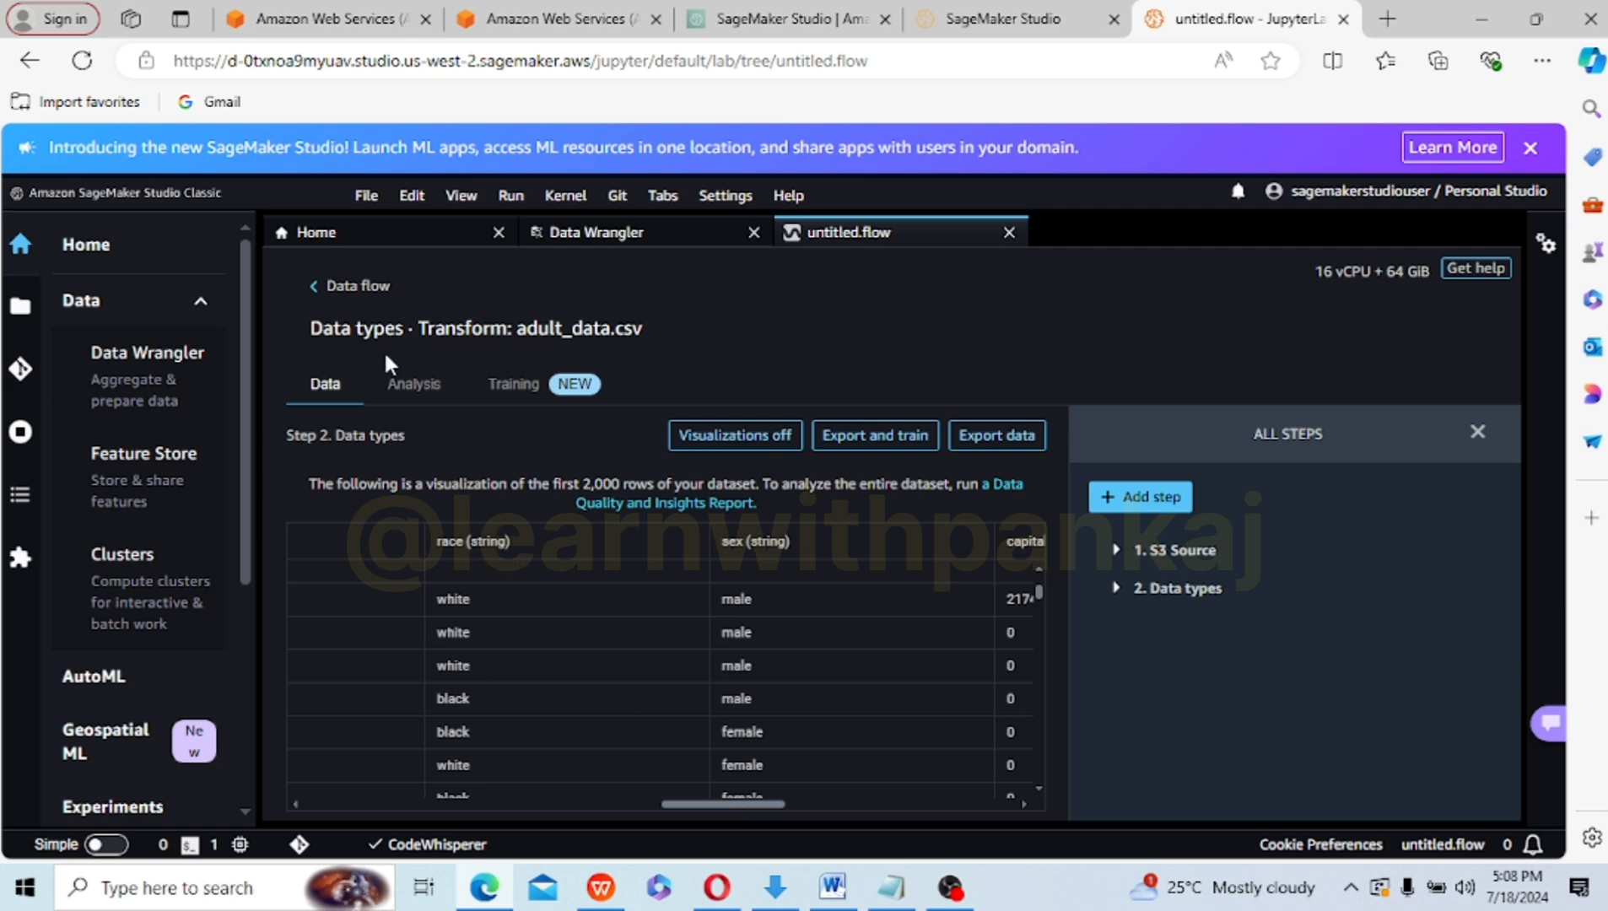
- Start a new analysis of the dataset with the type Data Quality And Insights Report
click(416, 382)
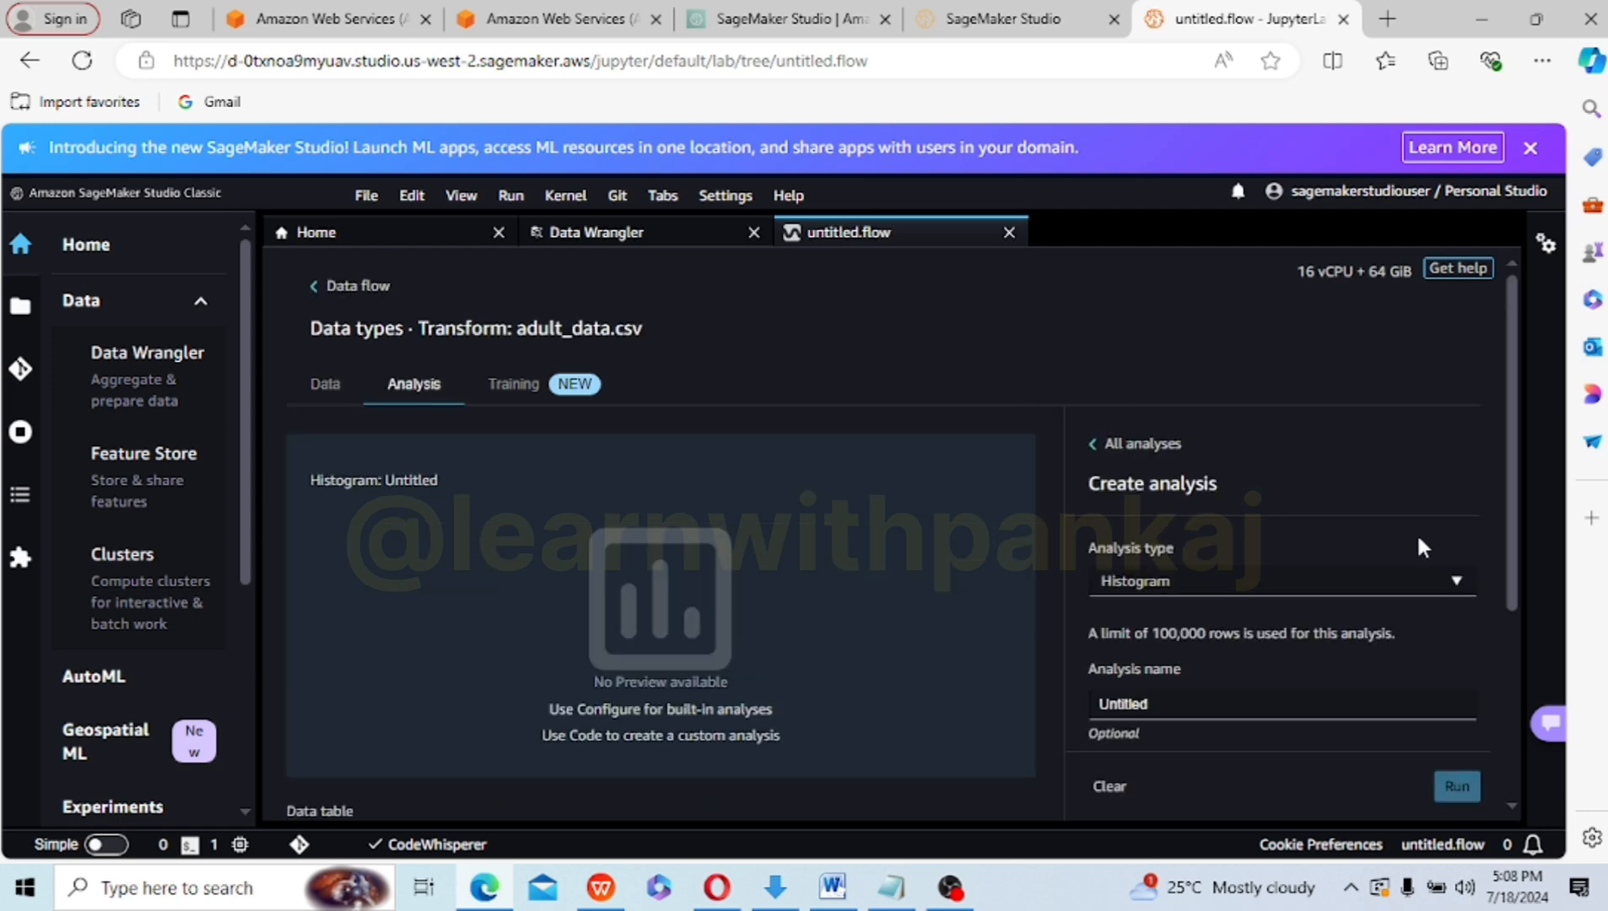
click(1458, 575)
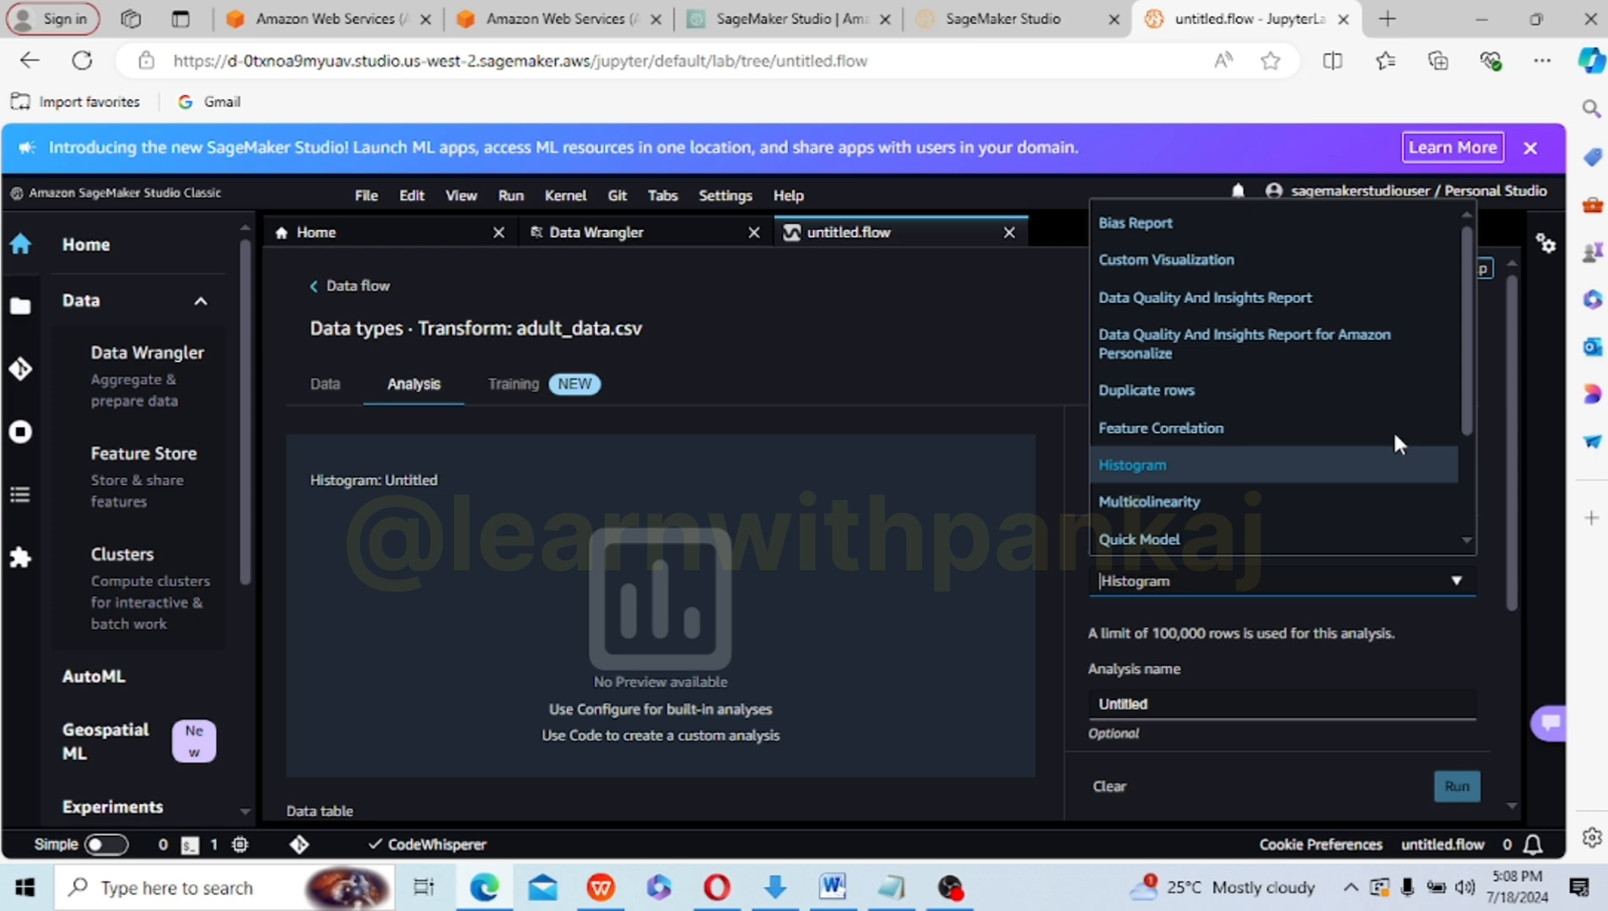
click(1231, 297)
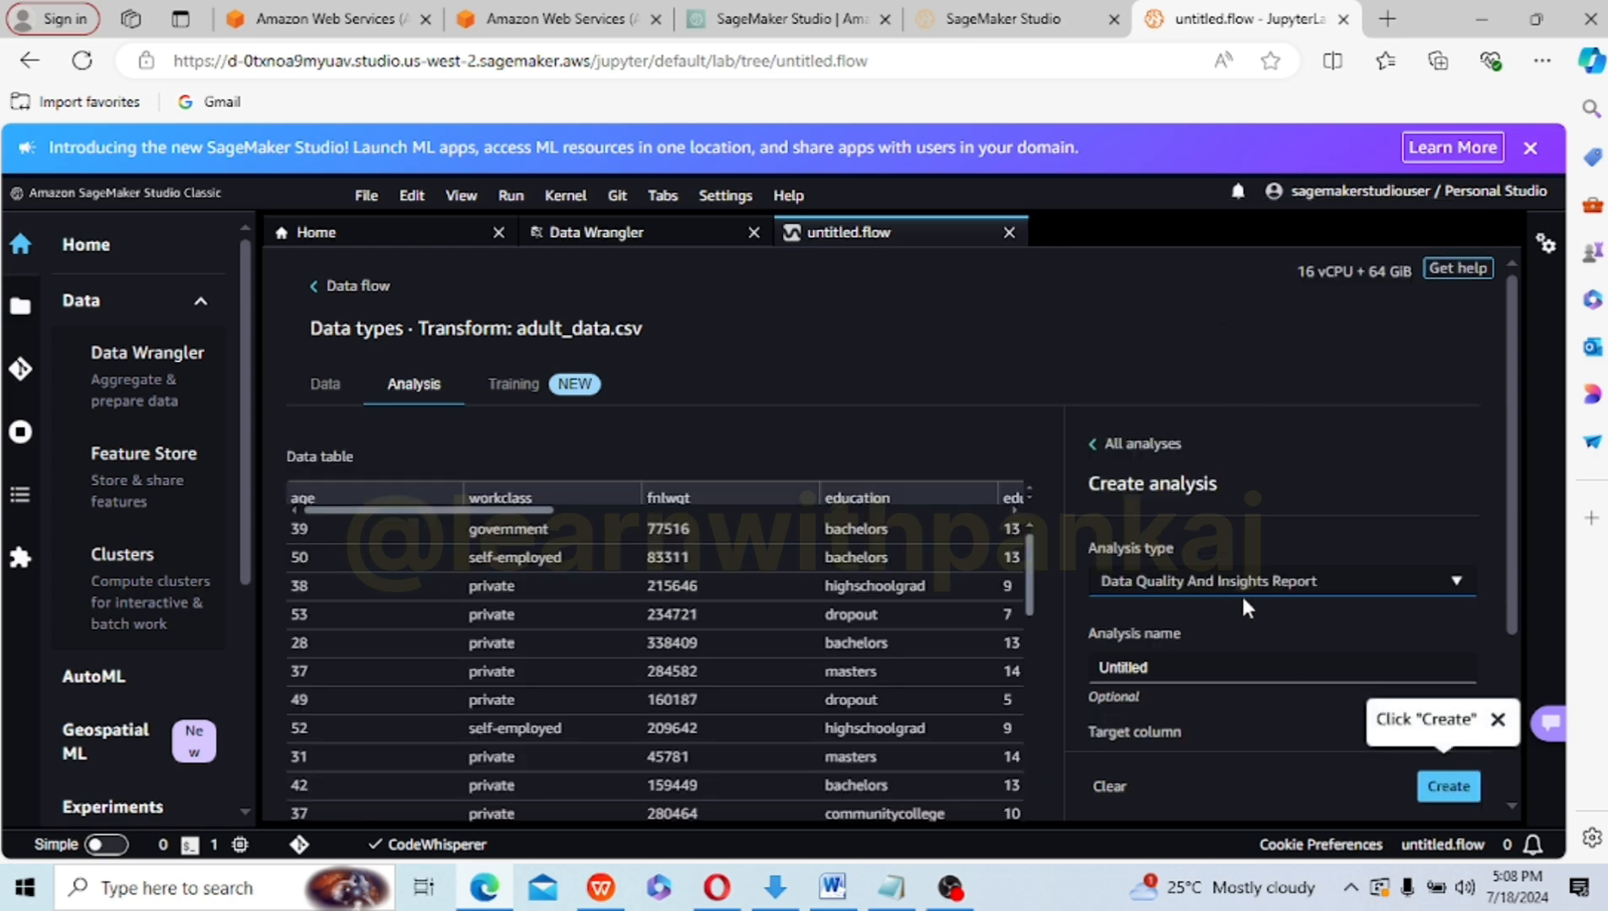
click(1499, 720)
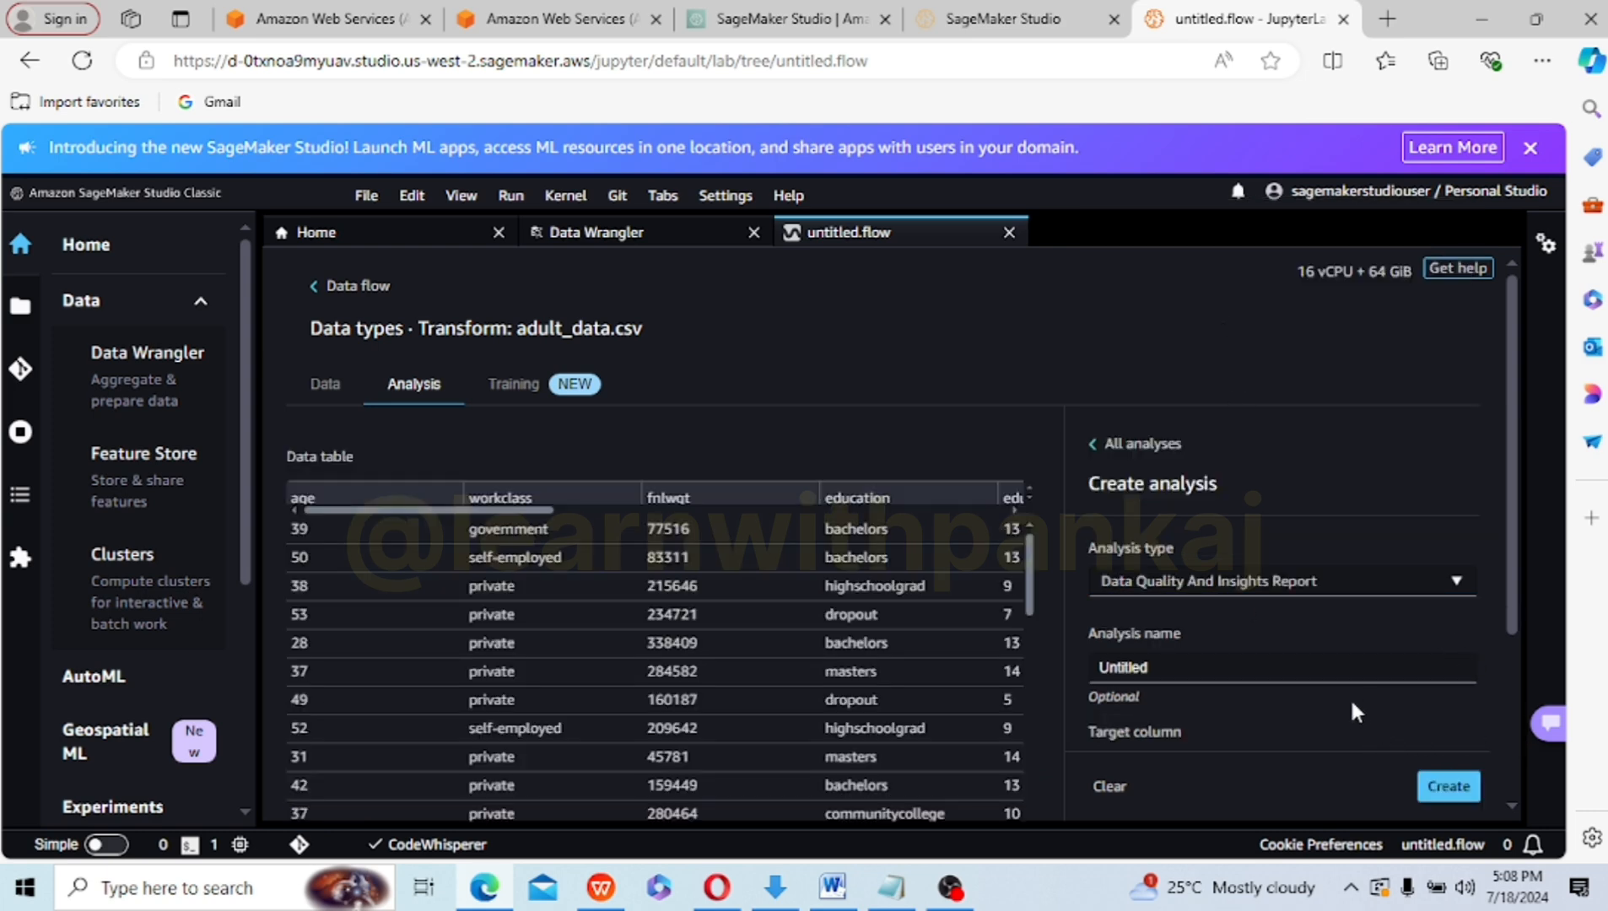
- Name the analysis abc
click(1337, 675)
key(ctrl+a)
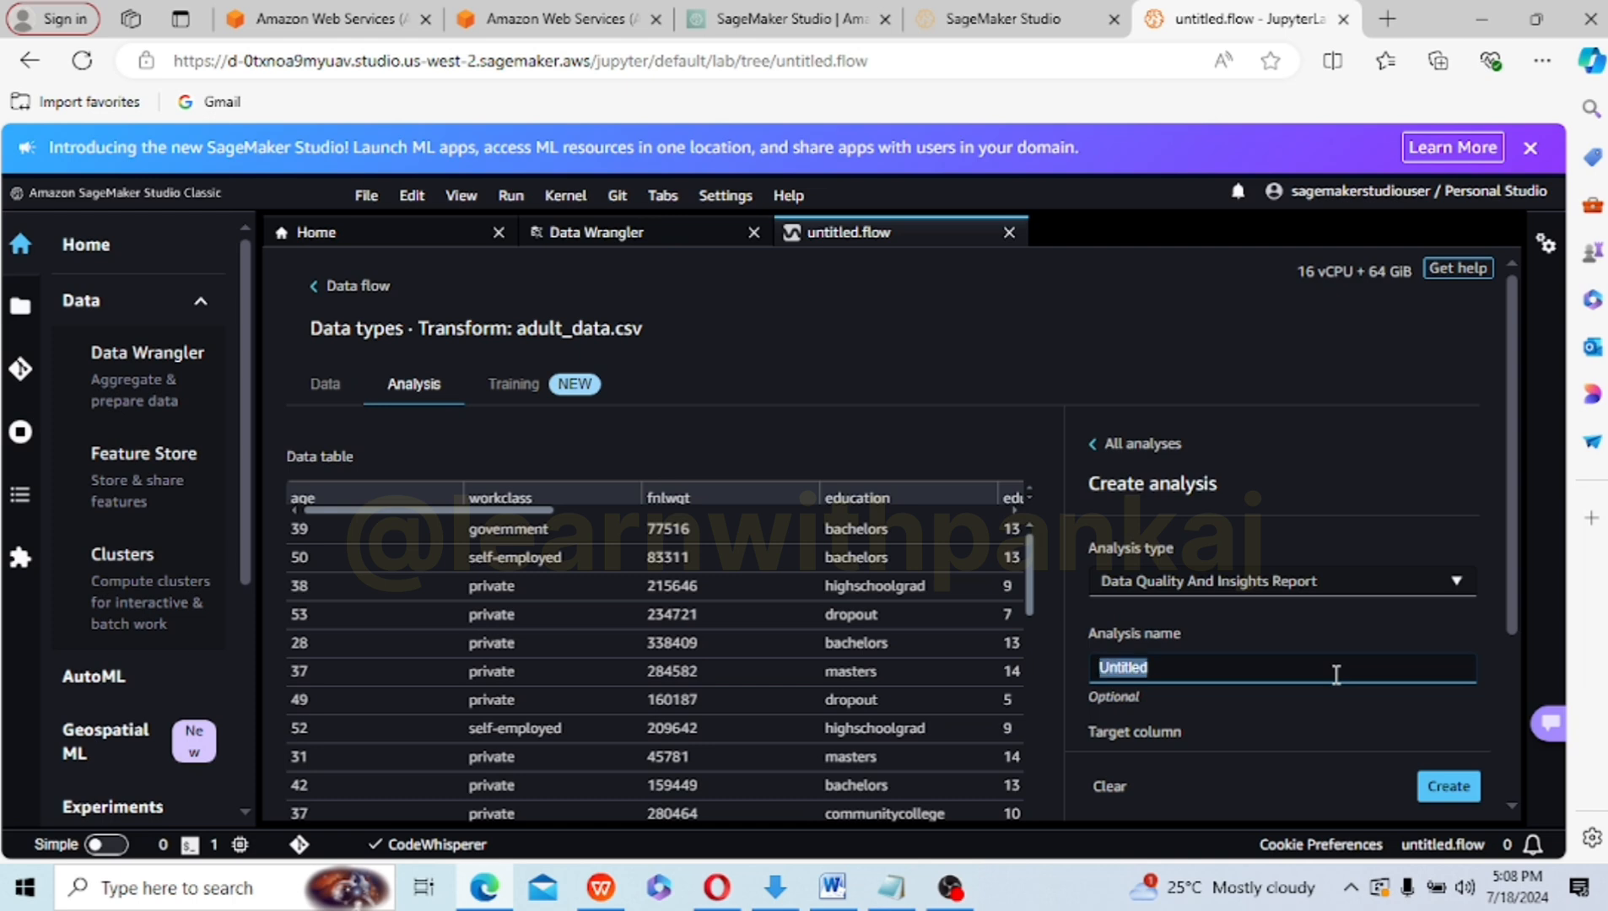
text(ABC)
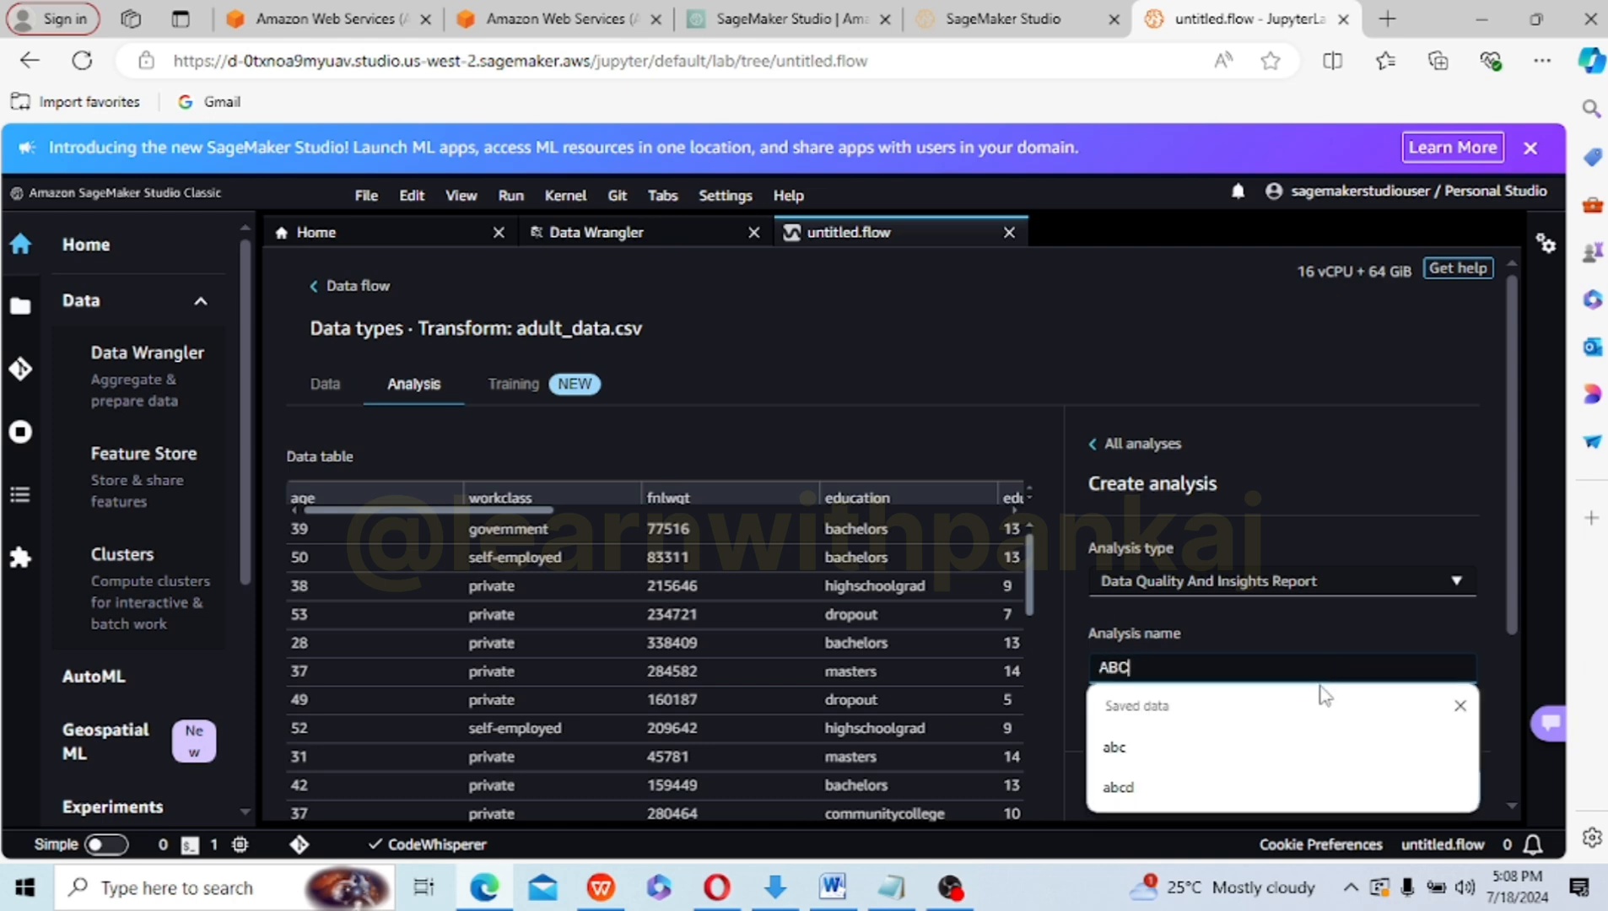
key(ctrl+a)
text(abc)
click(1314, 678)
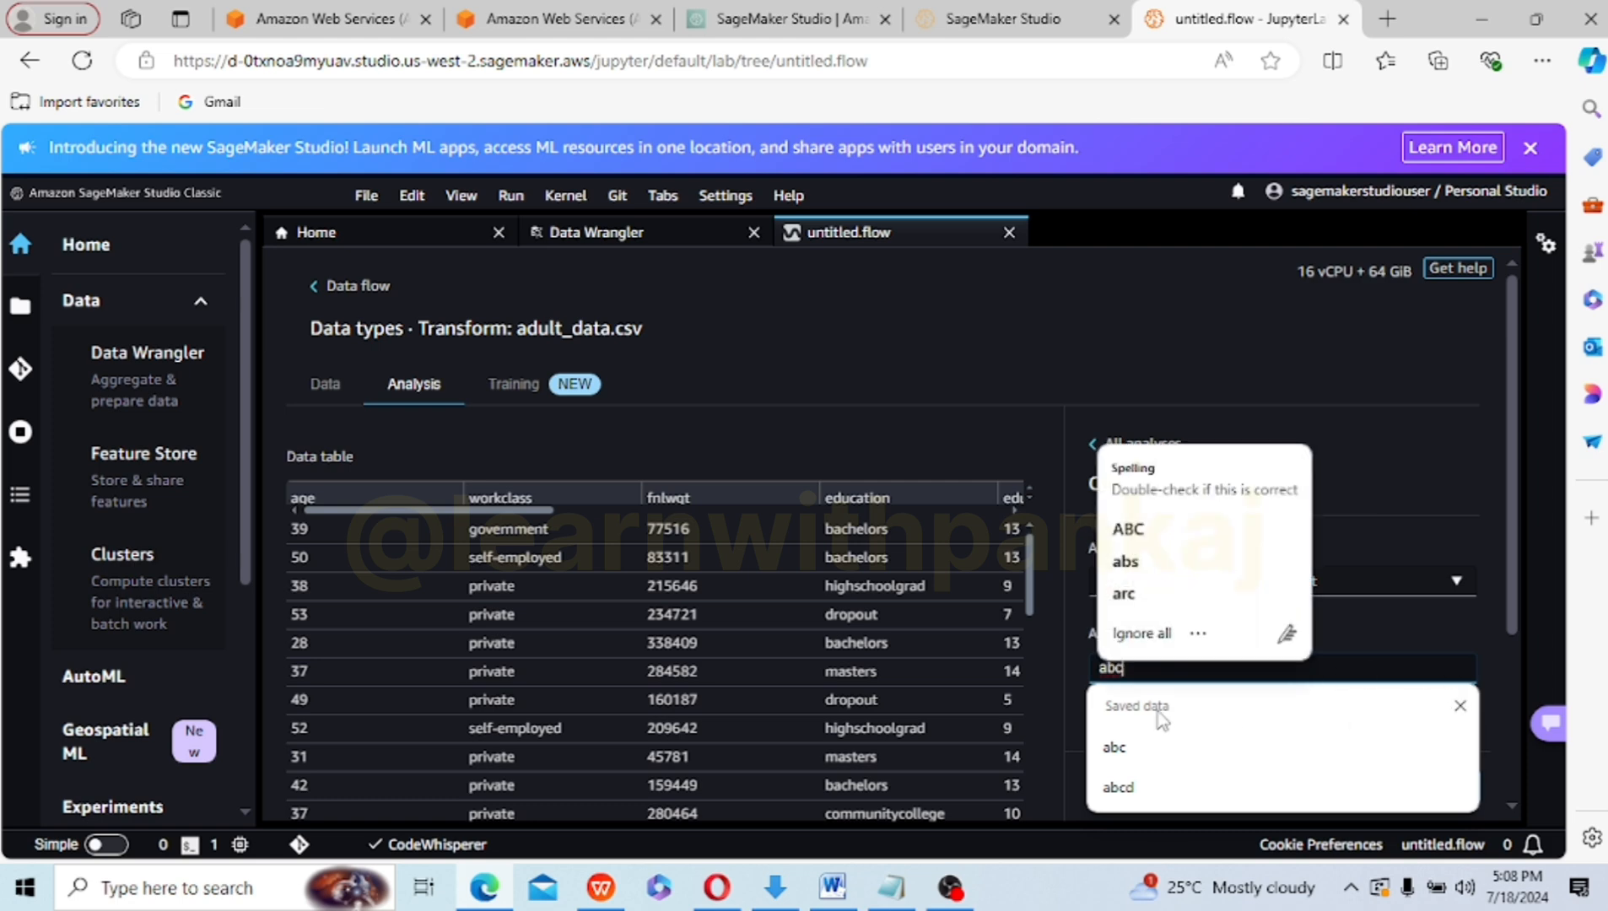
- Set income as the target column of analysis abc with the Classification problem type, and create the report
click(1118, 750)
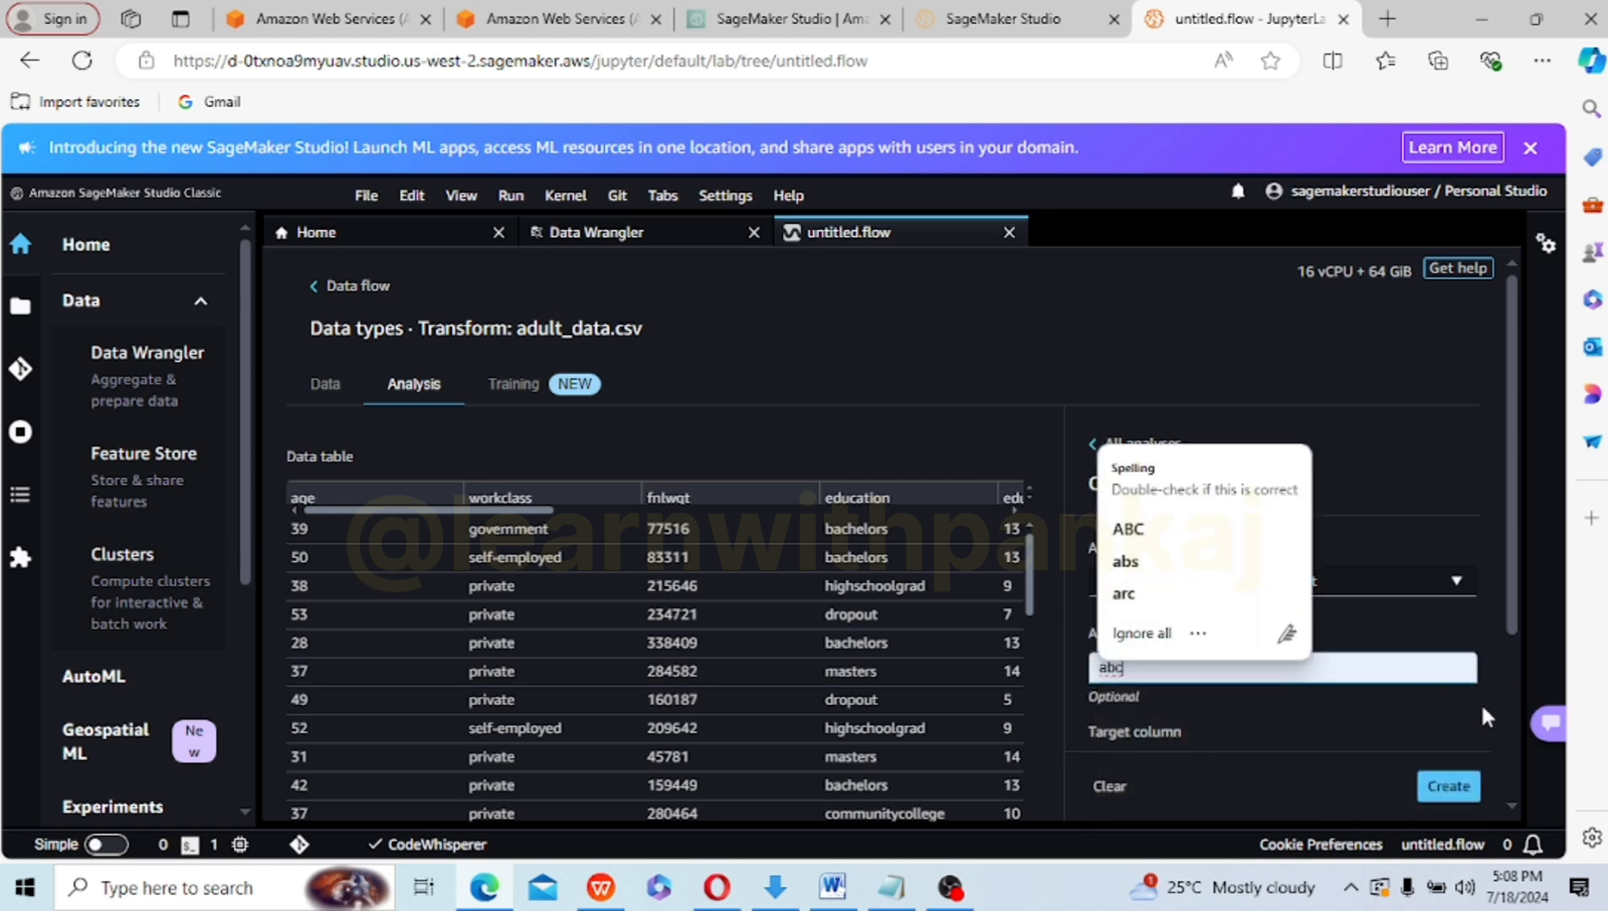
drag(1509, 572, 1504, 688)
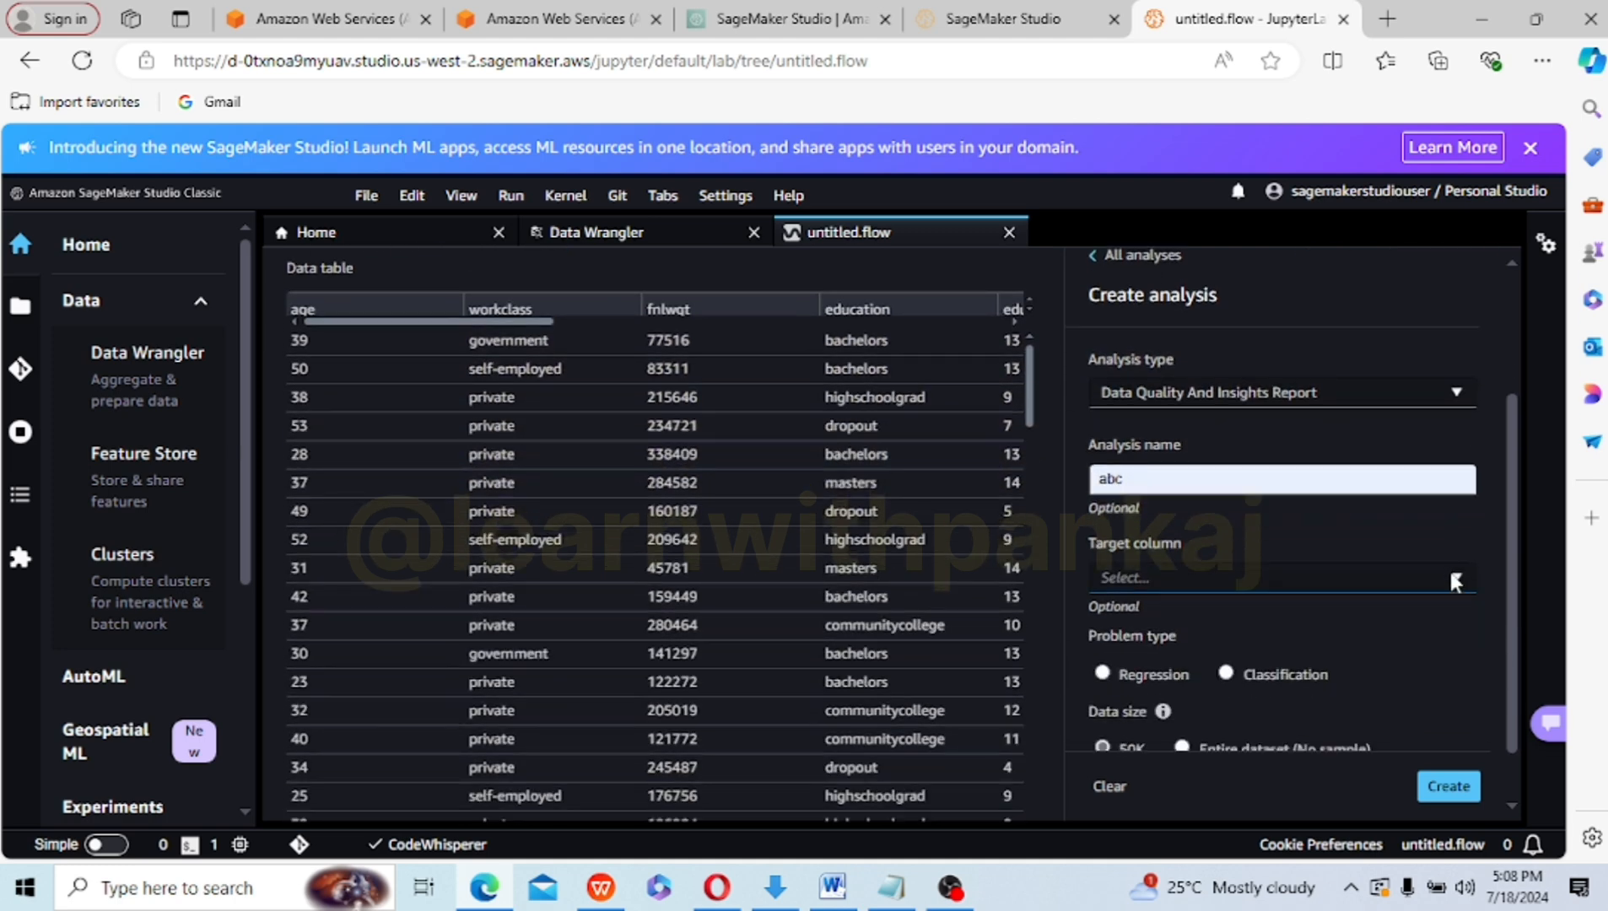
click(1449, 573)
scroll(1467, 516, down, 5)
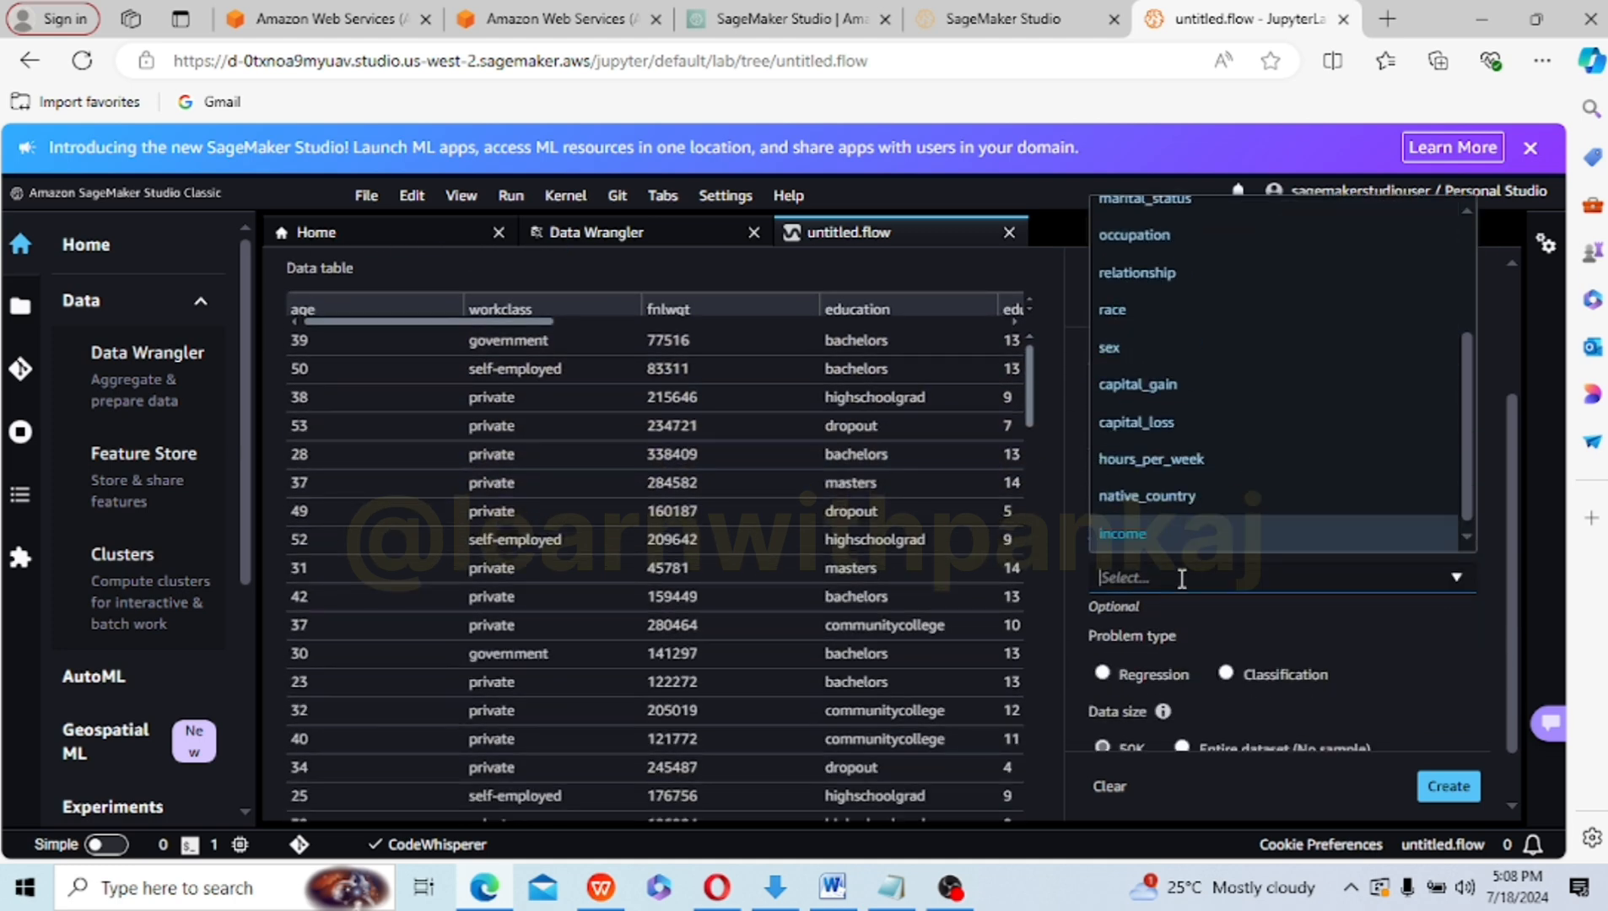
click(1128, 540)
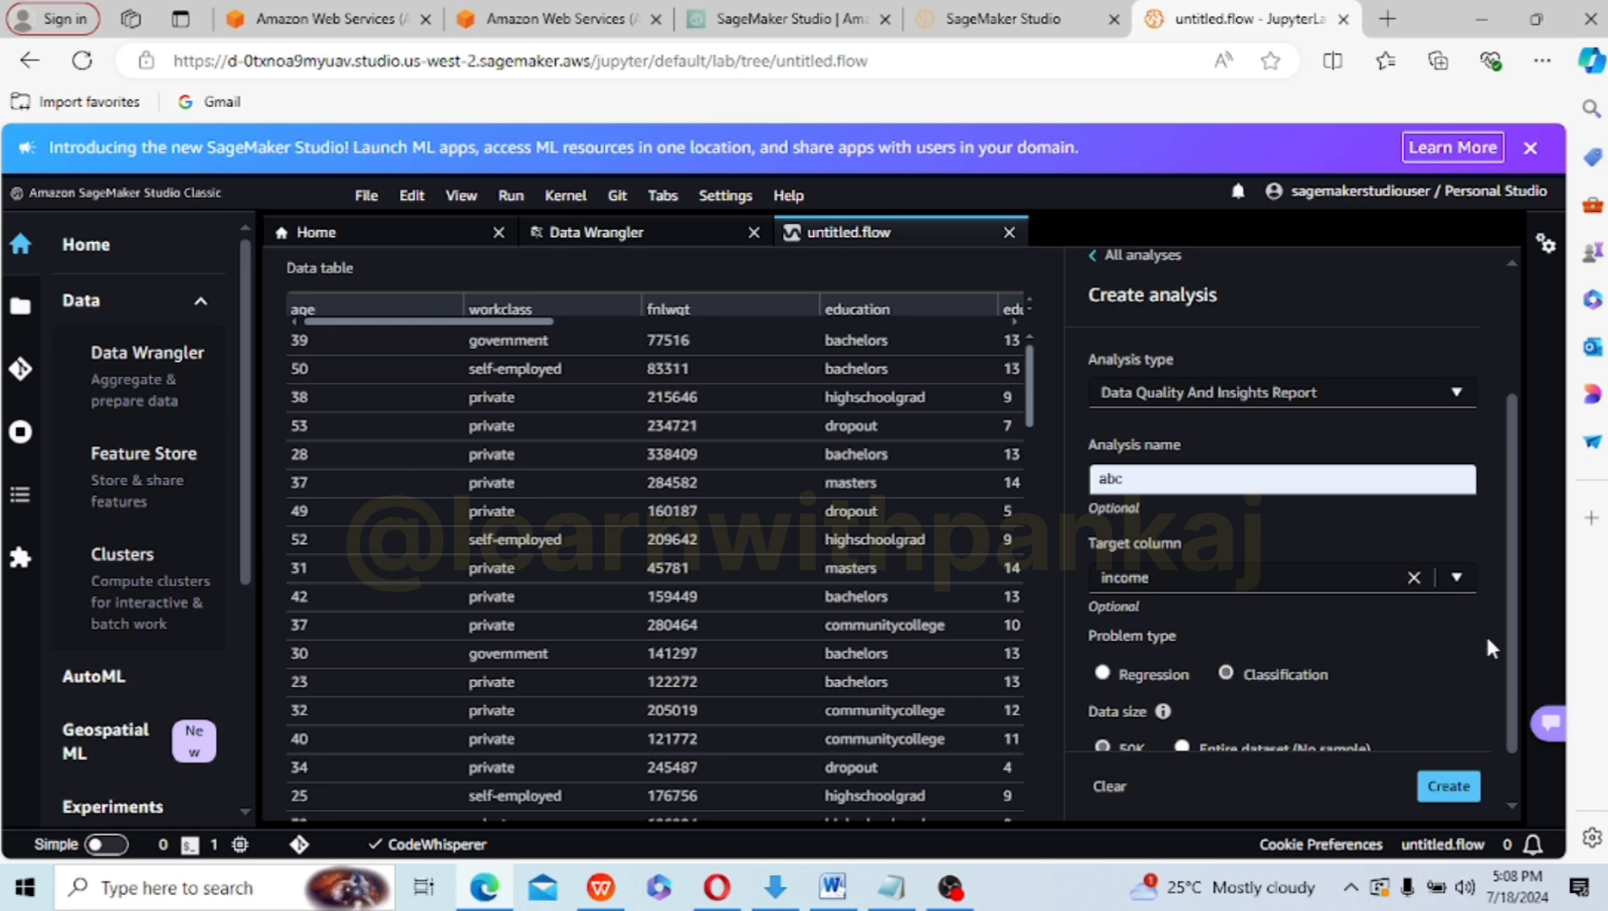
click(1449, 789)
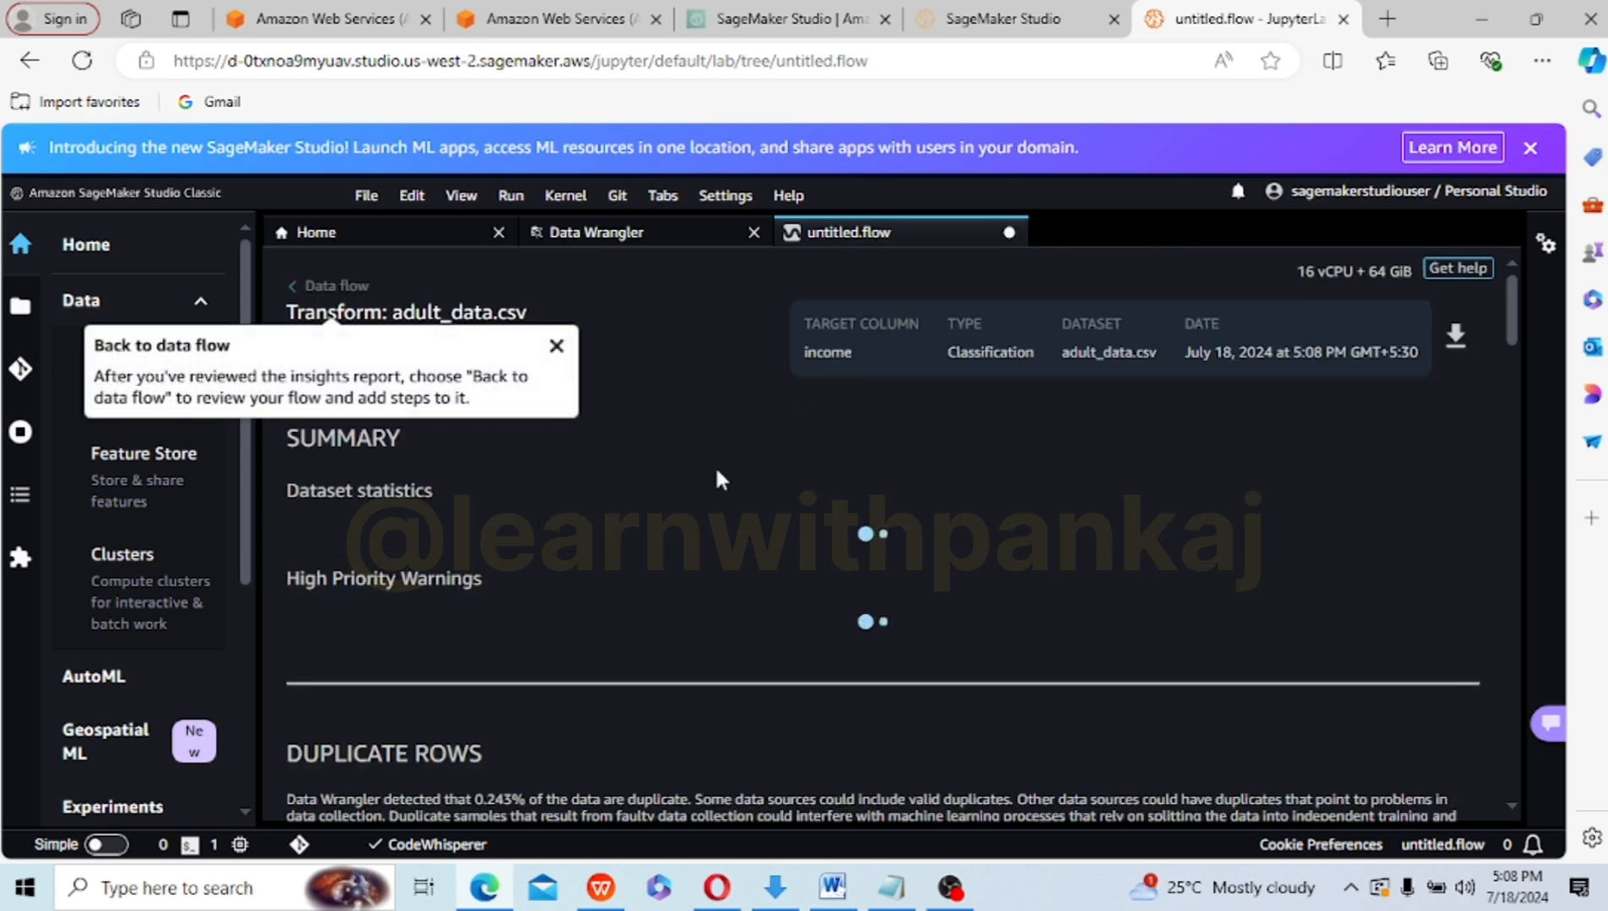
- Examine the report's dataset statistics, duplicate rows and anomalous samples
click(556, 346)
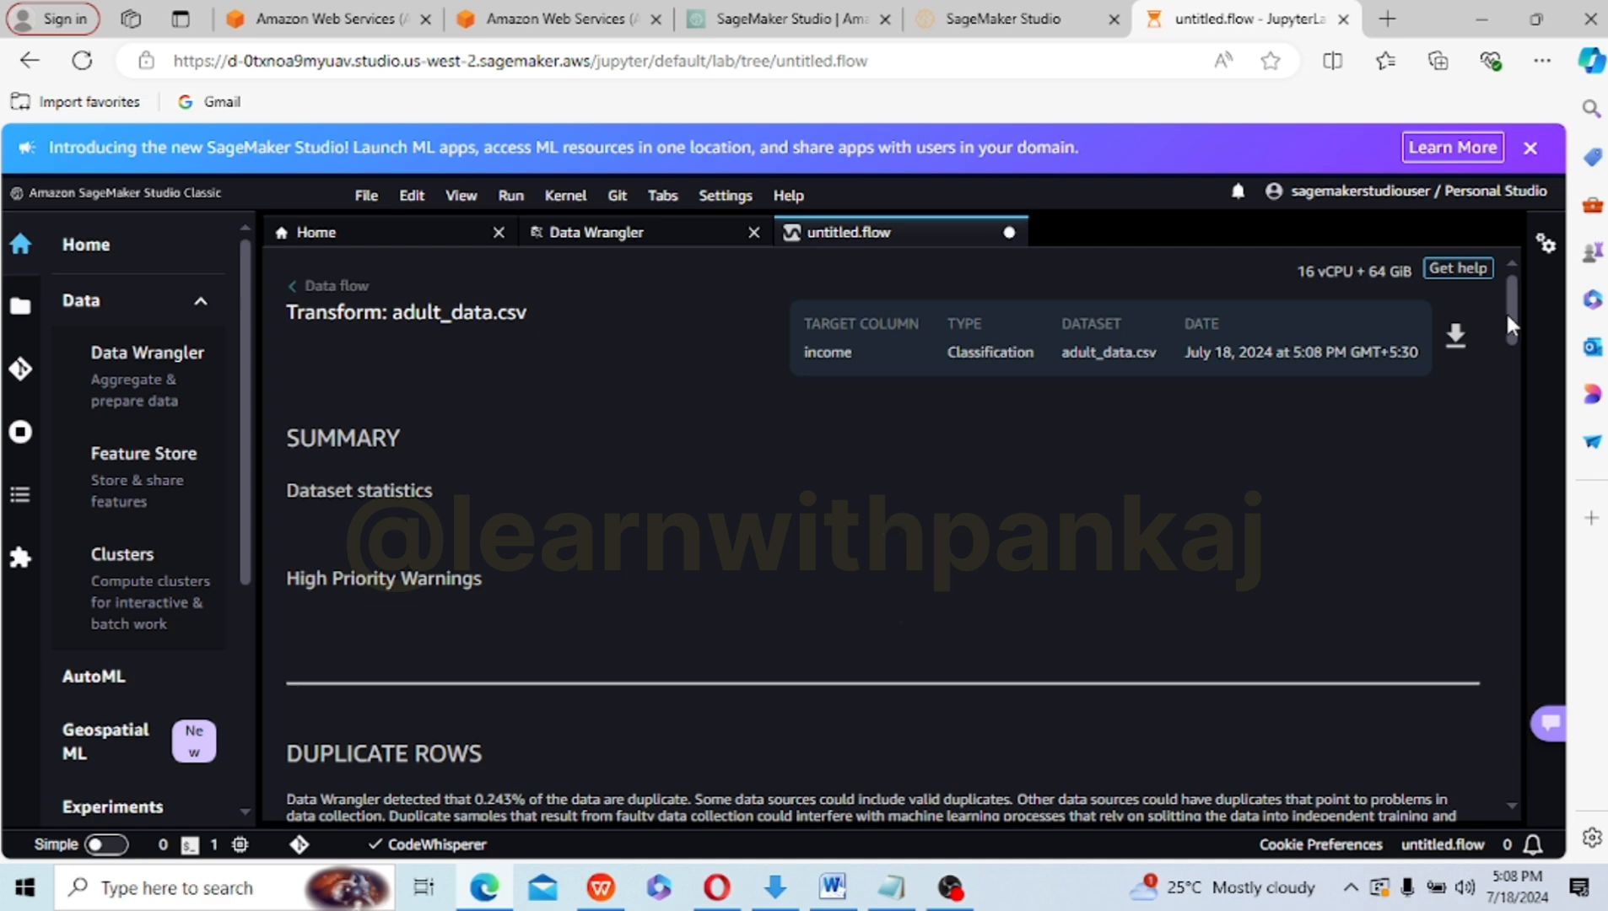
drag(1508, 318, 1508, 326)
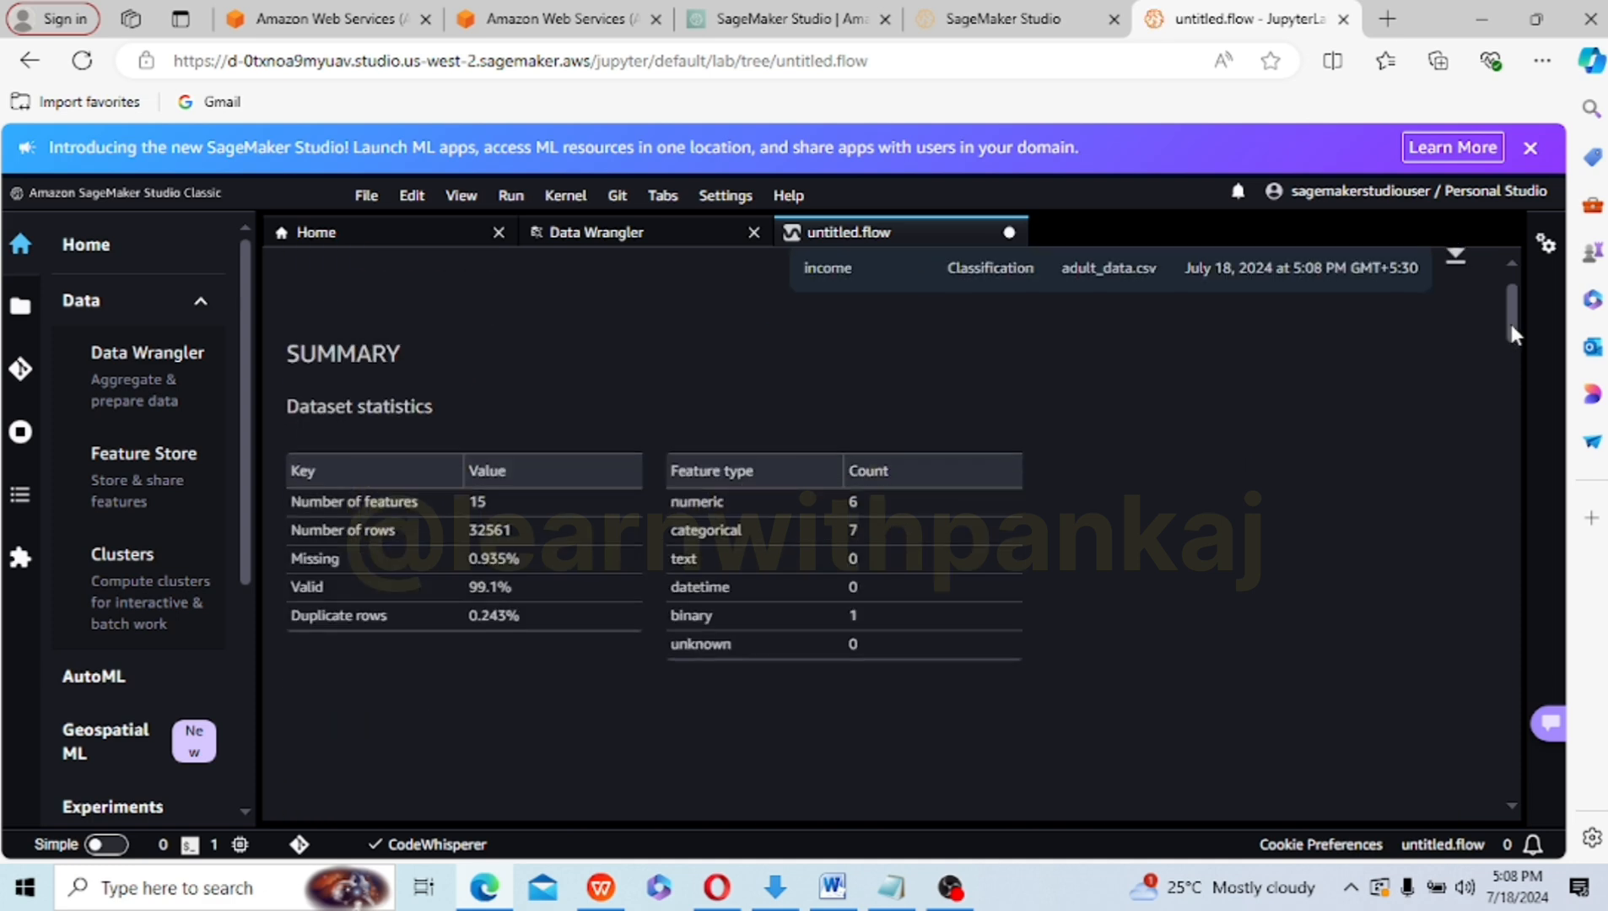
drag(1510, 325, 1511, 327)
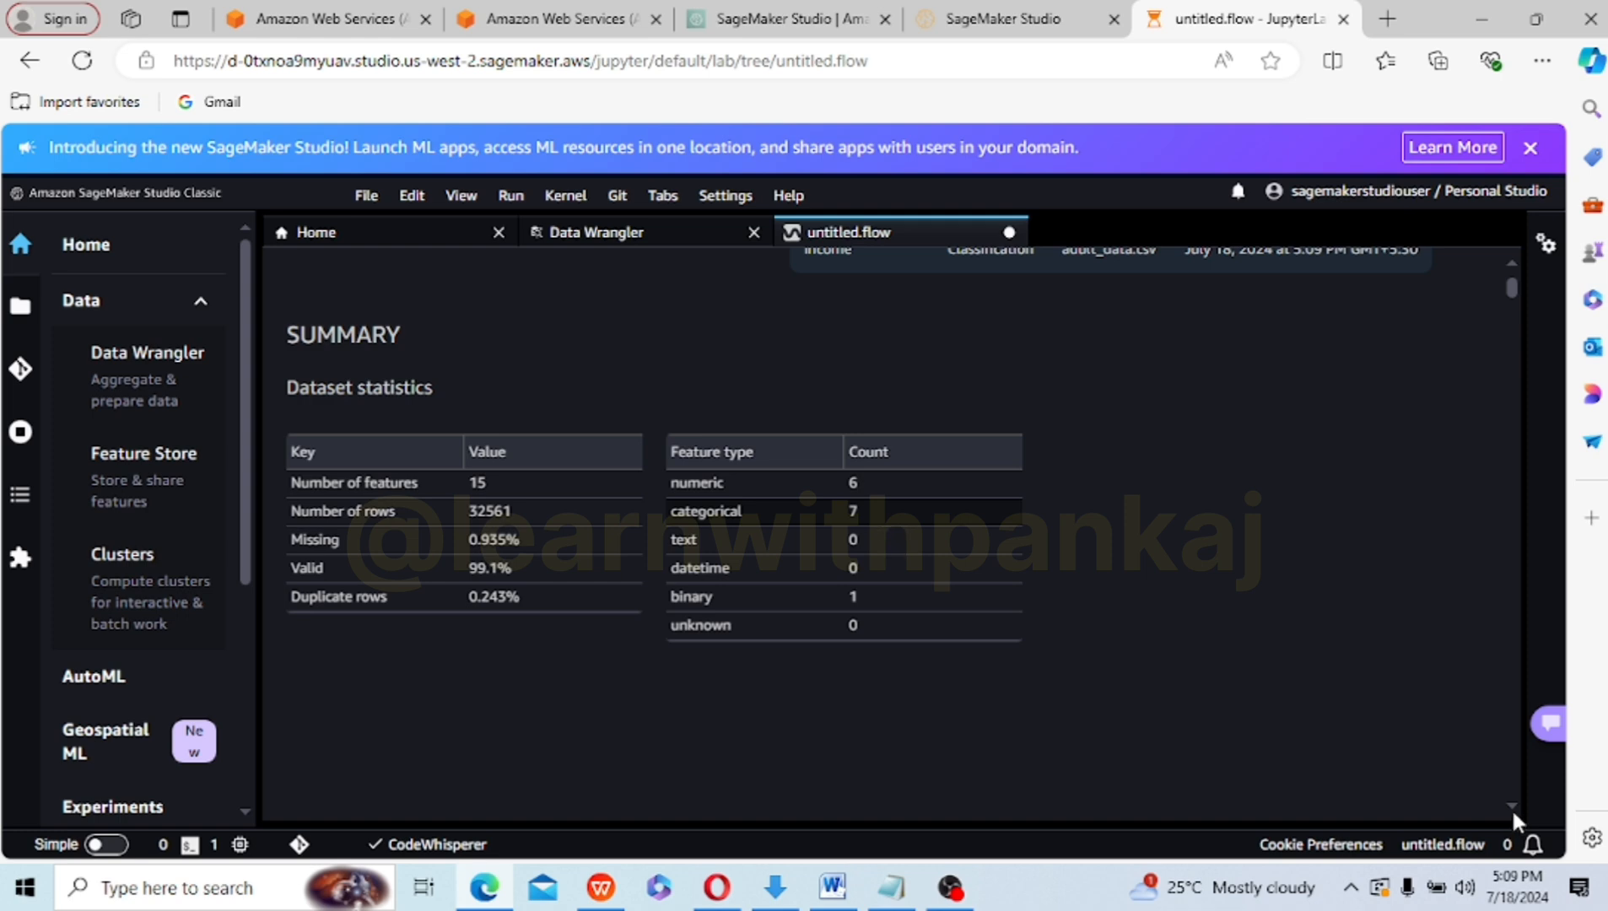
scroll(1516, 739, down, 10)
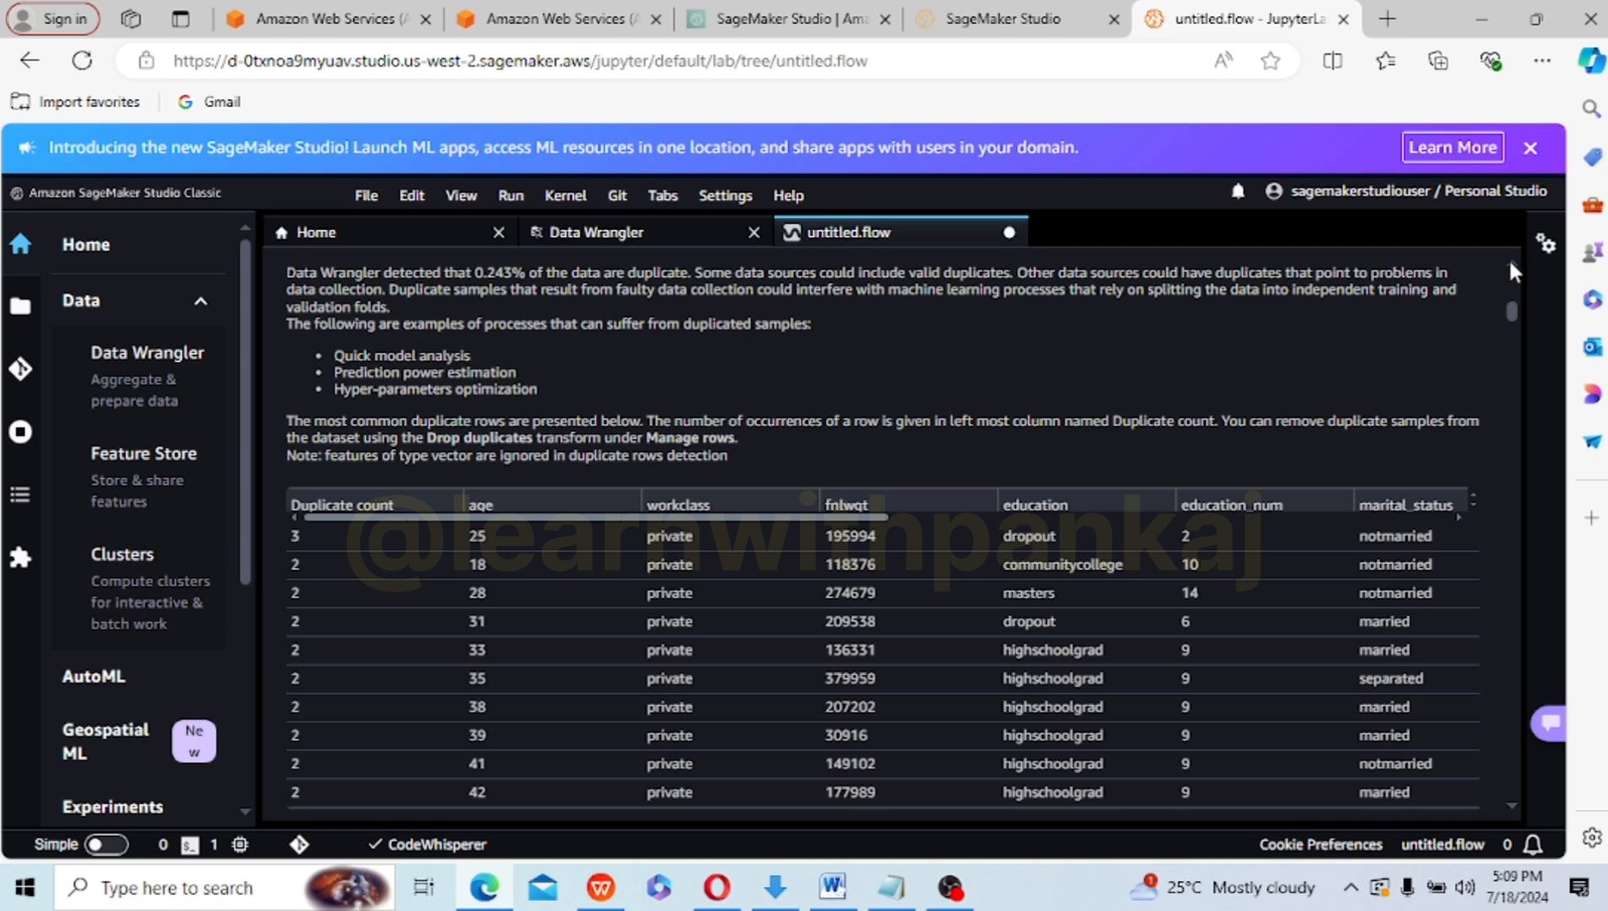
scroll(1518, 261, up, 1)
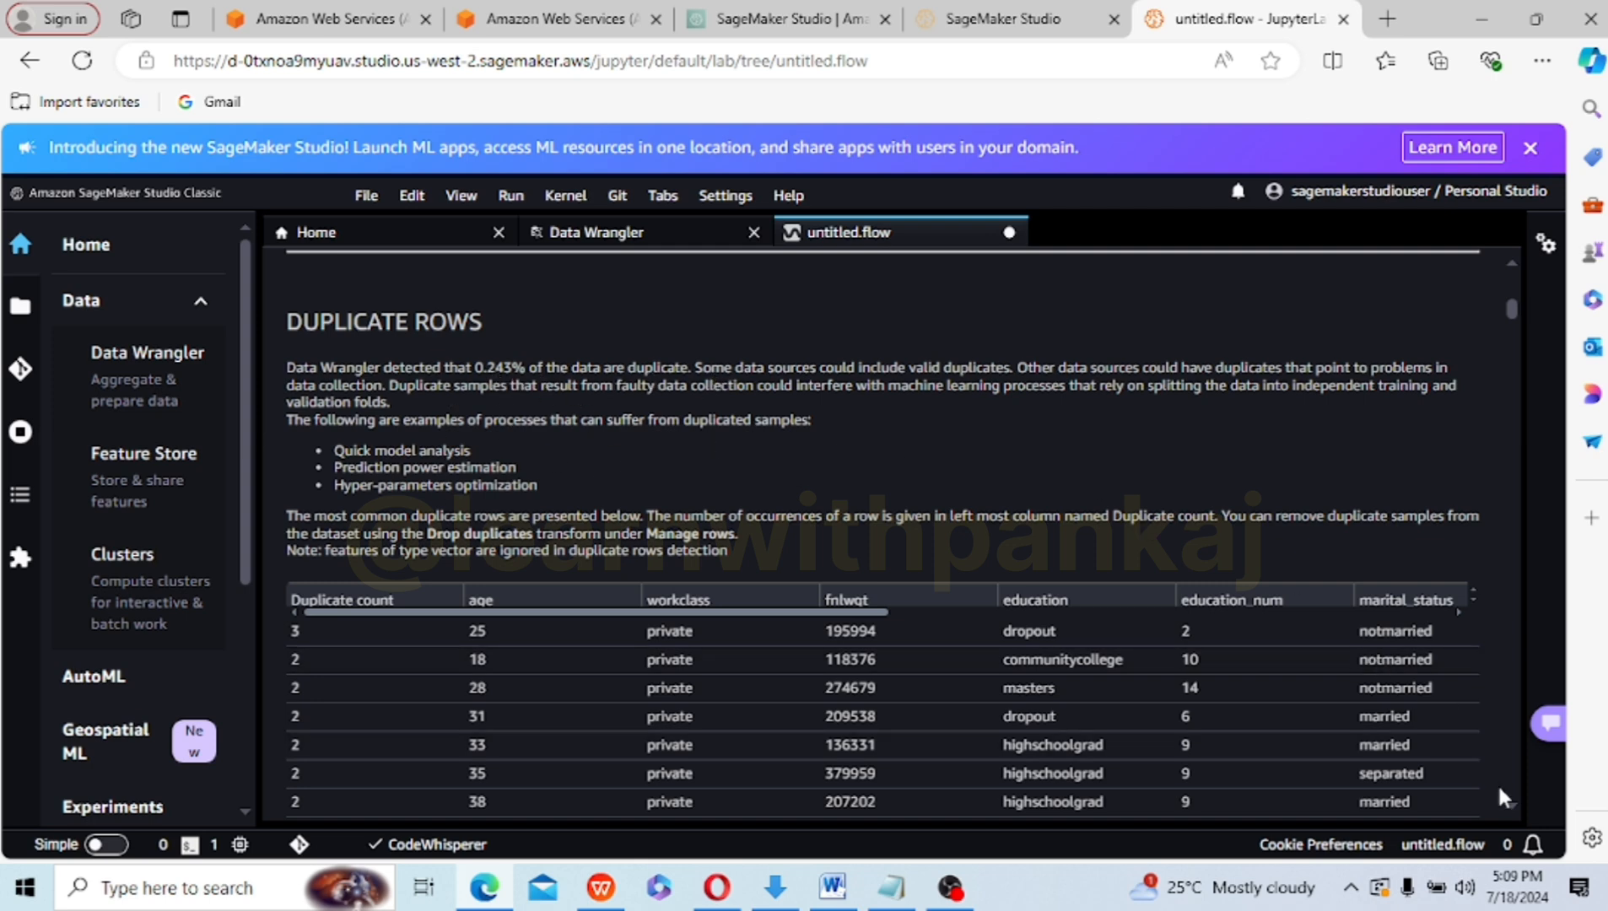
scroll(1509, 806, down, 3)
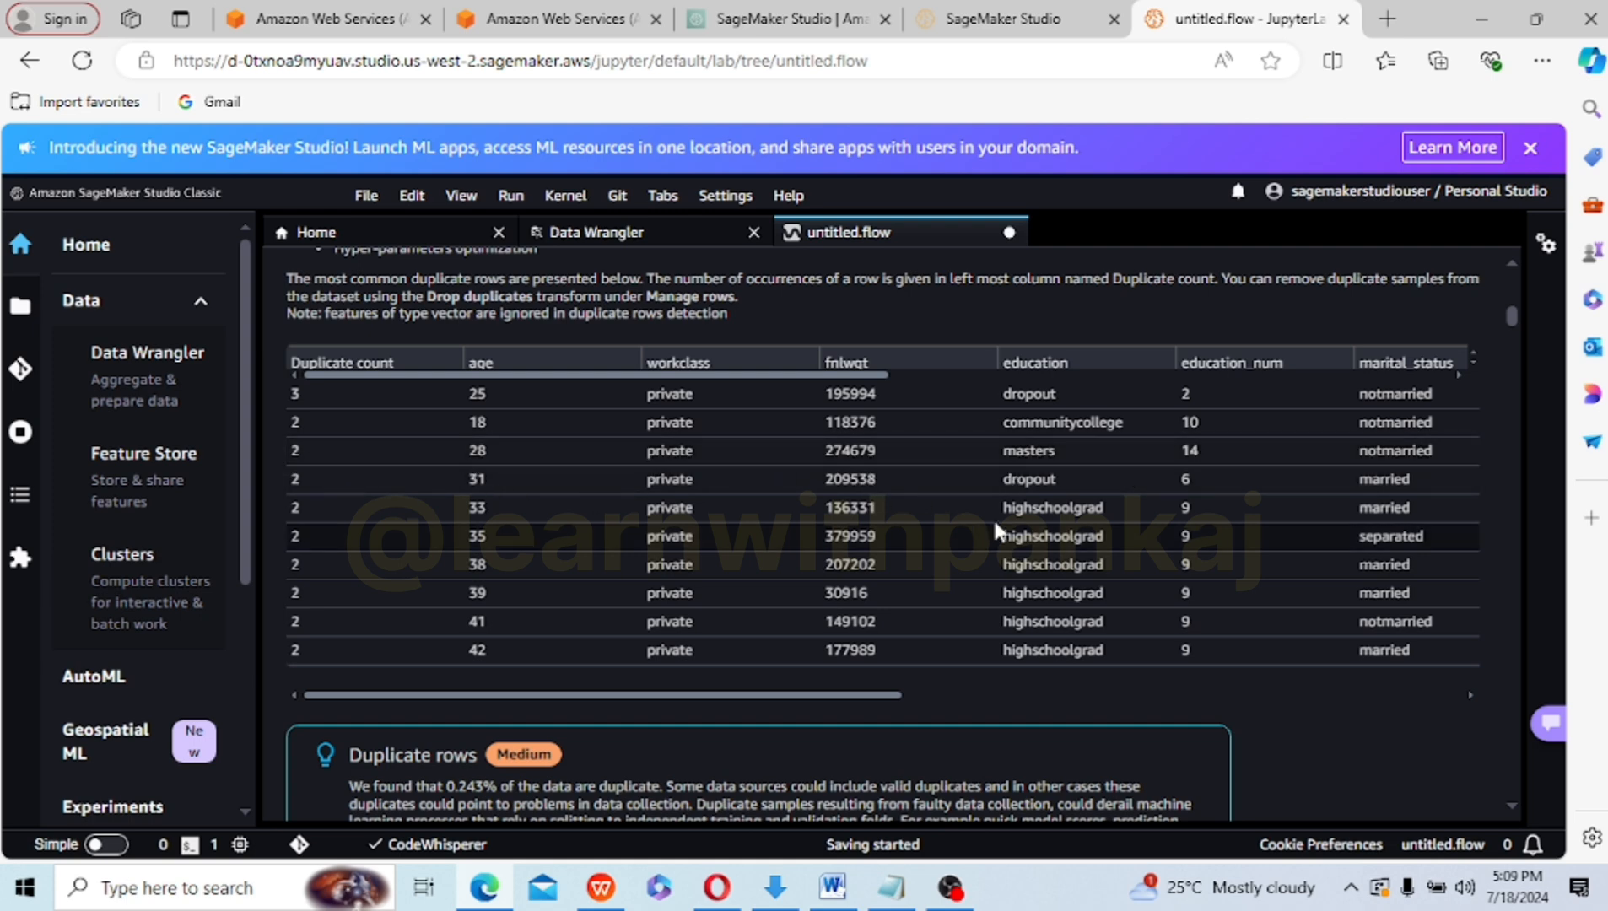
scroll(1506, 804, down, 10)
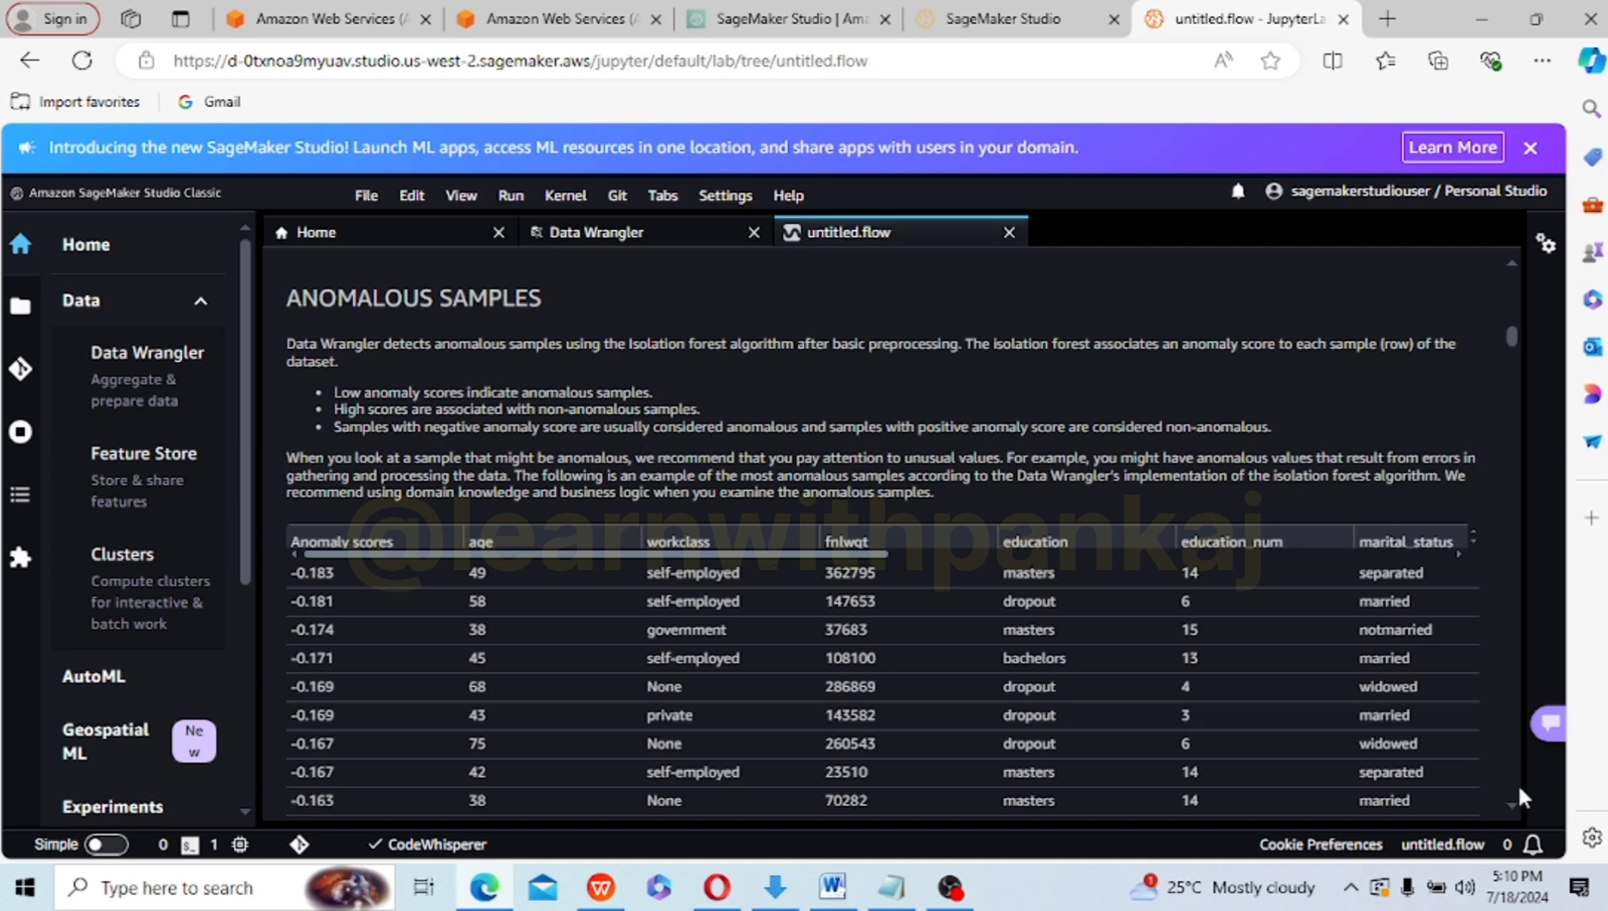
scroll(1512, 810, down, 2)
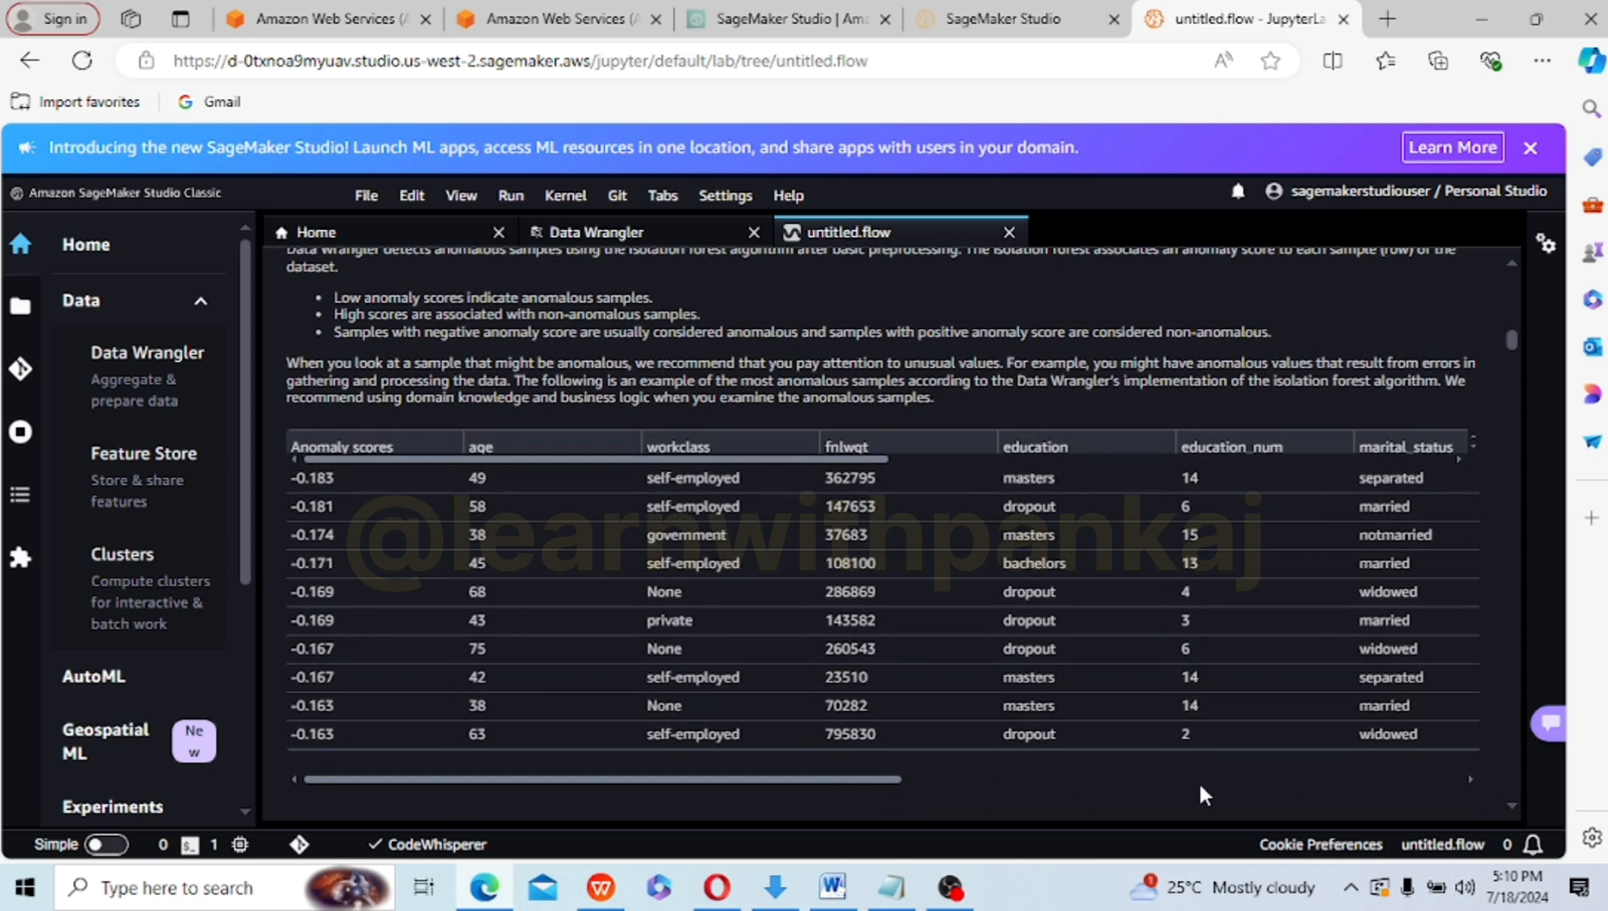
- Examine the report's target column distribution, confusion matrix and feature summary table
scroll(1513, 808, down, 10)
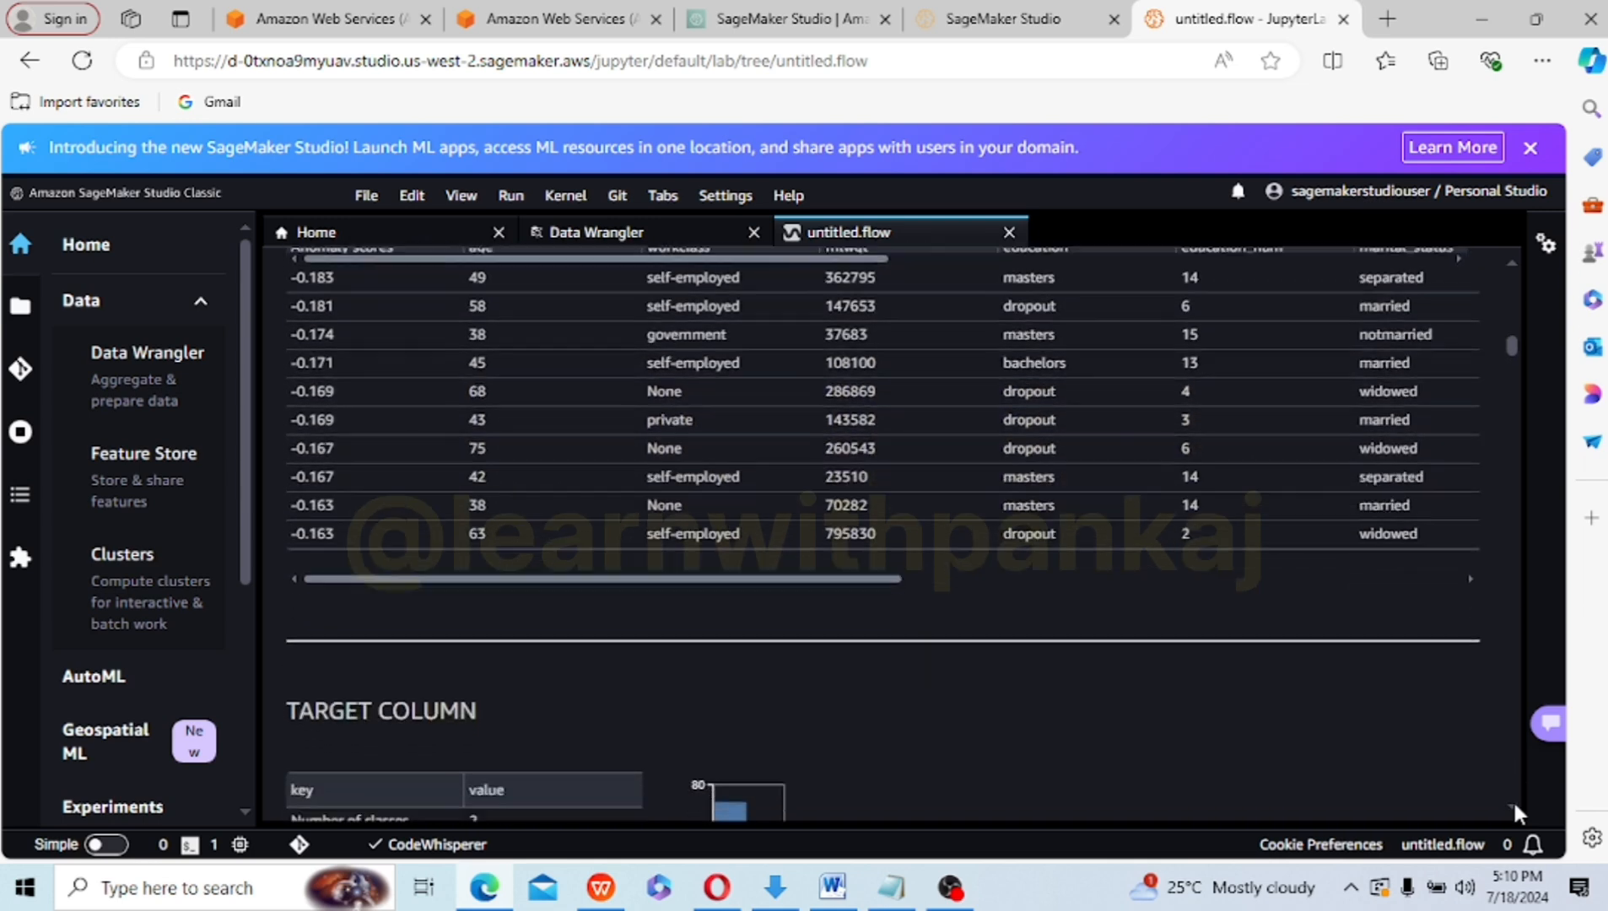
scroll(1514, 806, down, 4)
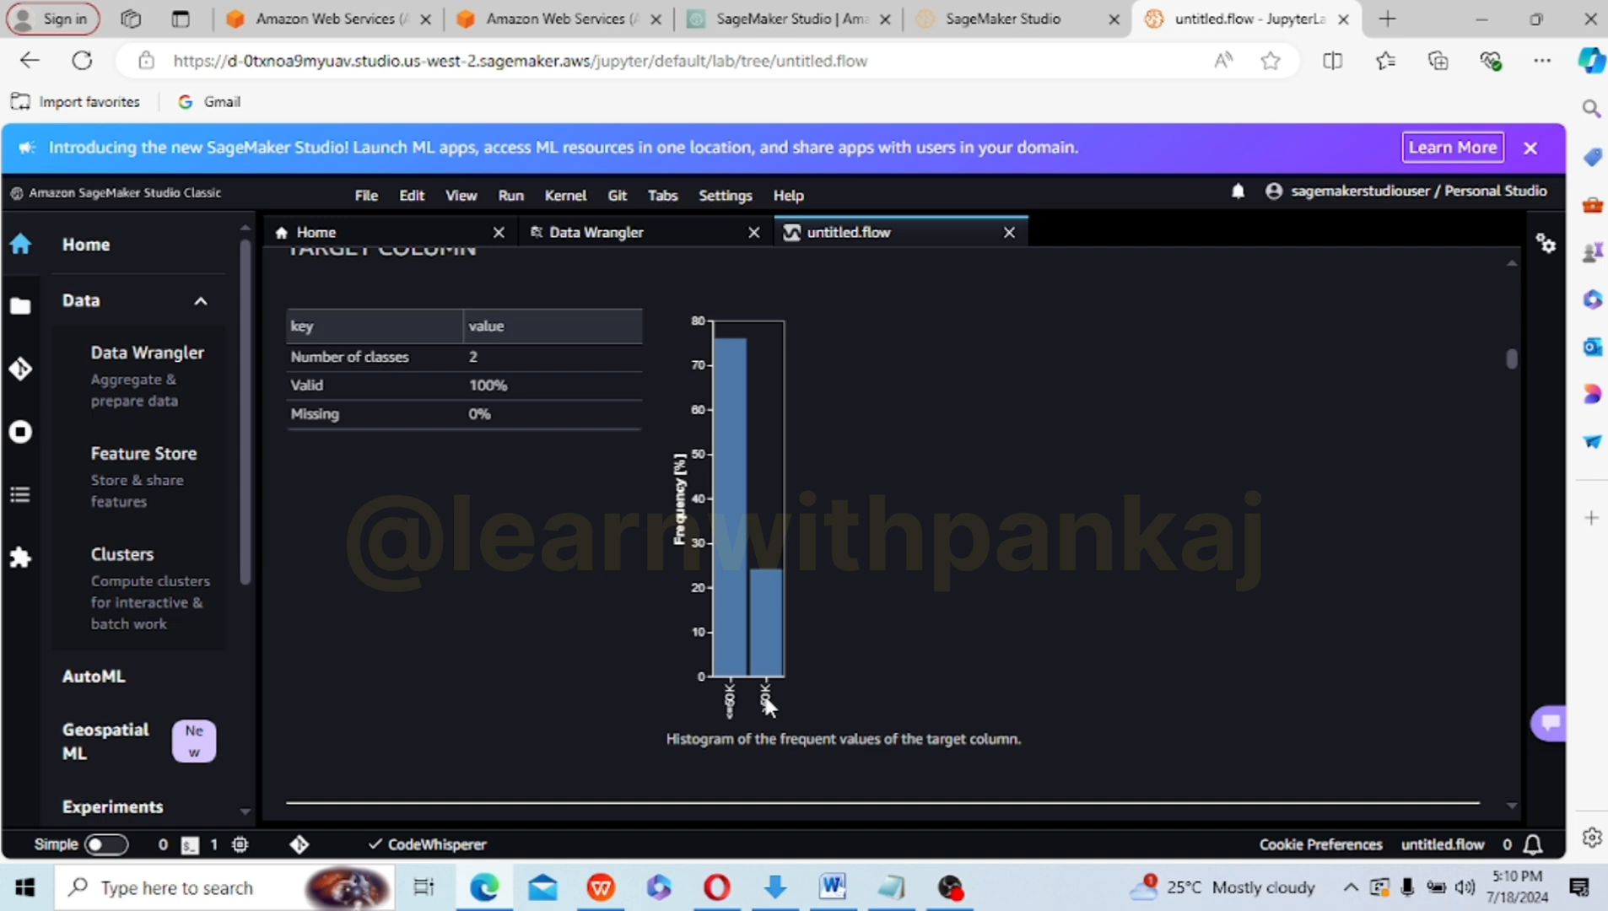
mouse_move(782, 604)
scroll(1506, 805, down, 7)
scroll(1506, 805, down, 8)
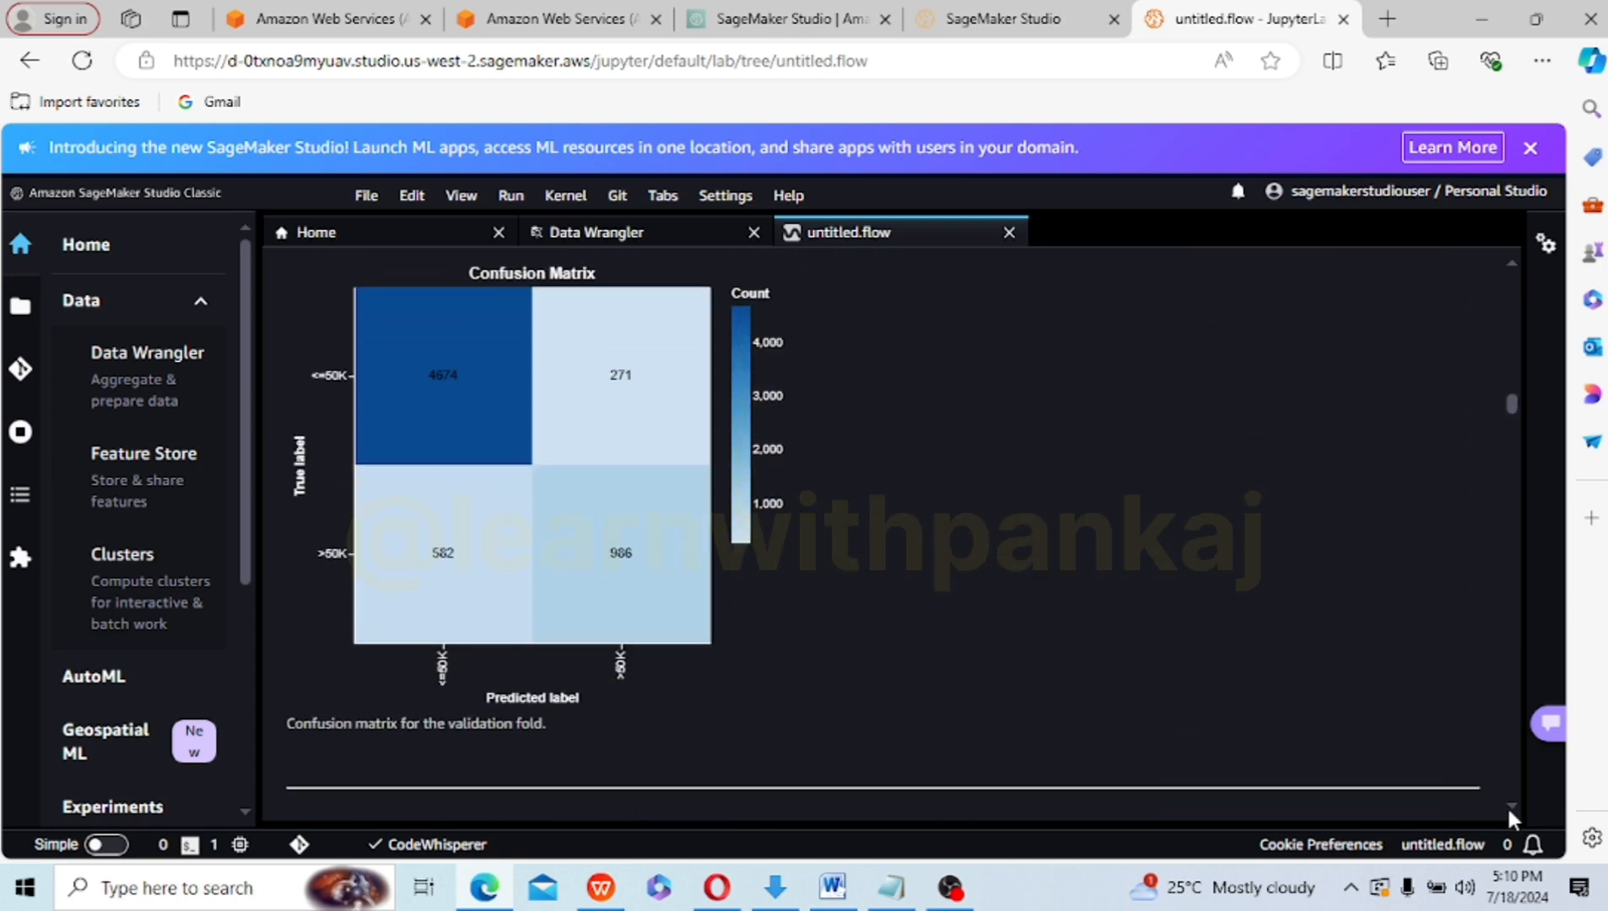
scroll(1506, 804, down, 6)
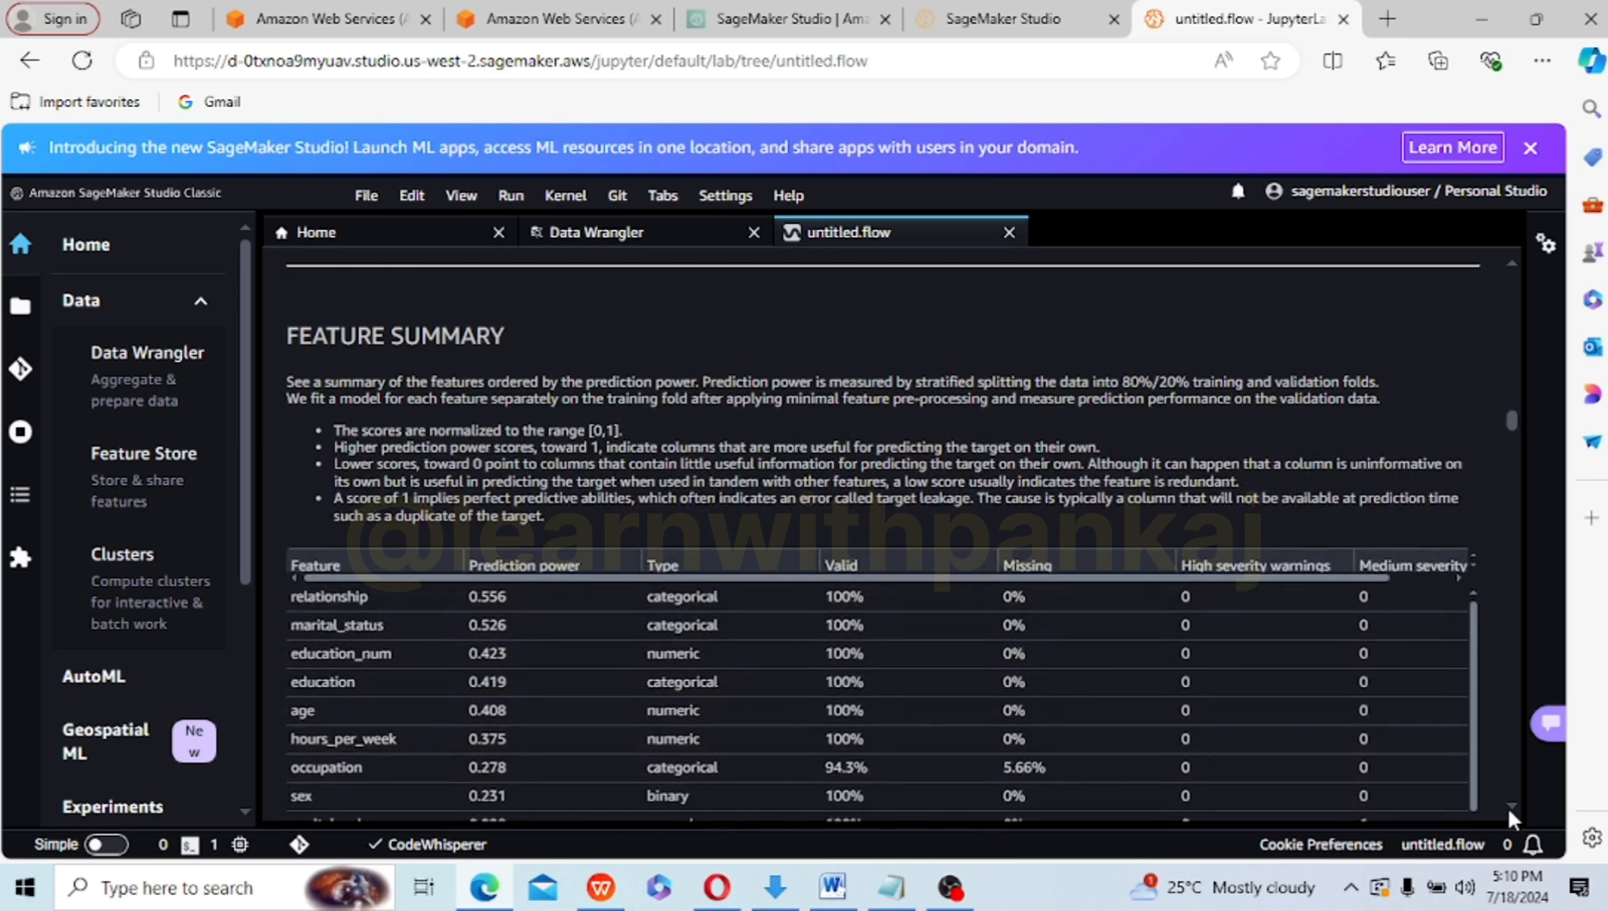
scroll(1507, 805, down, 1)
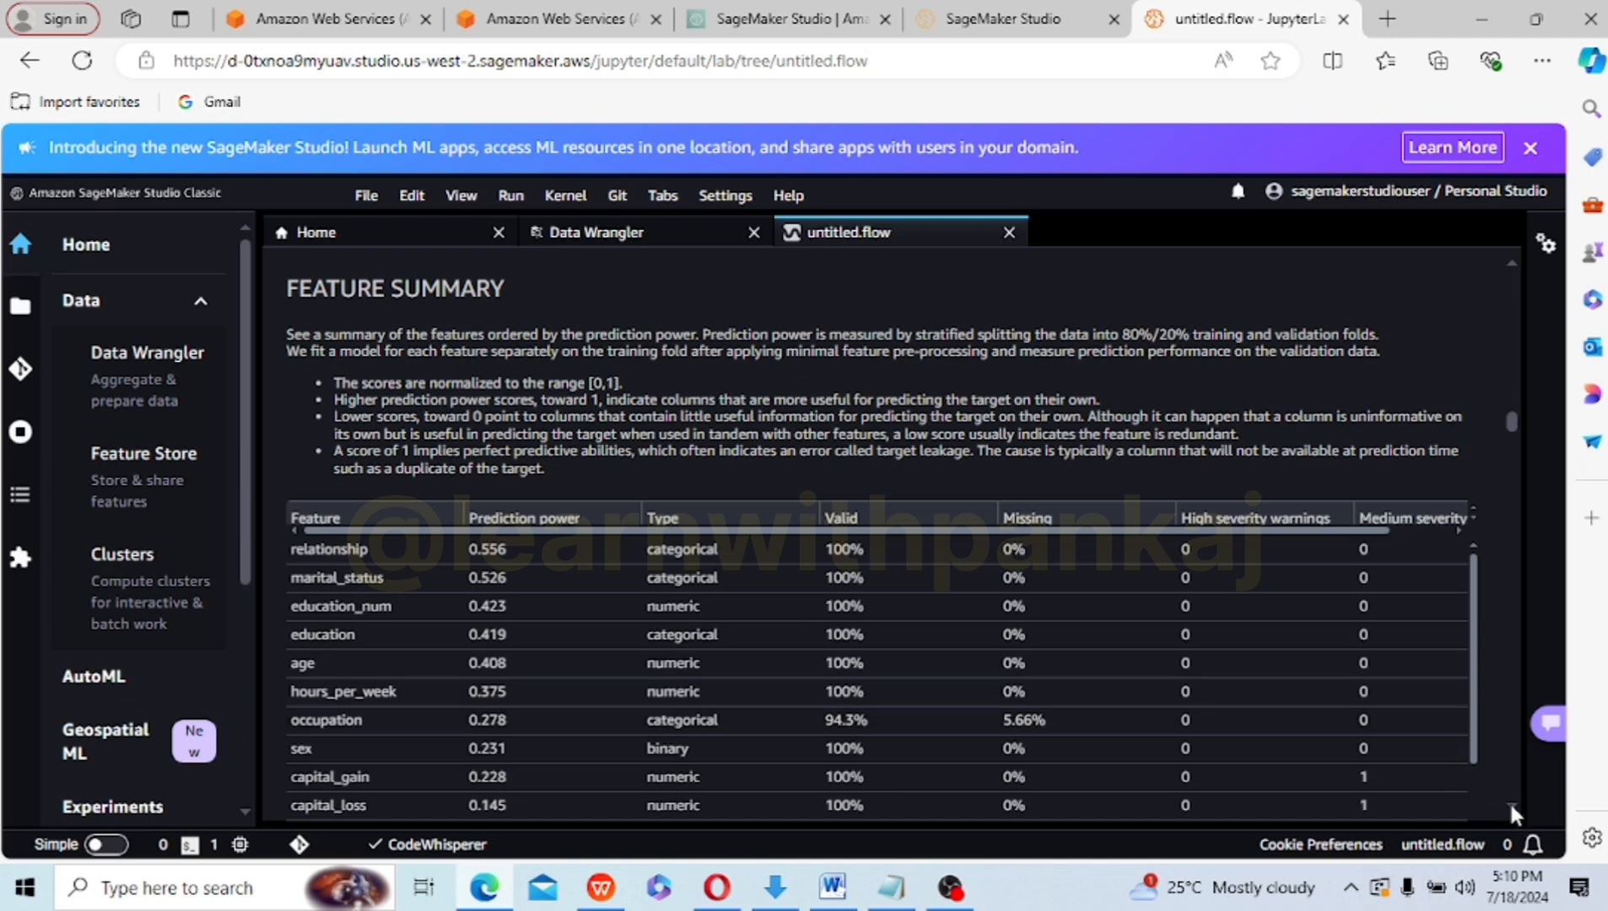
scroll(1511, 807, down, 3)
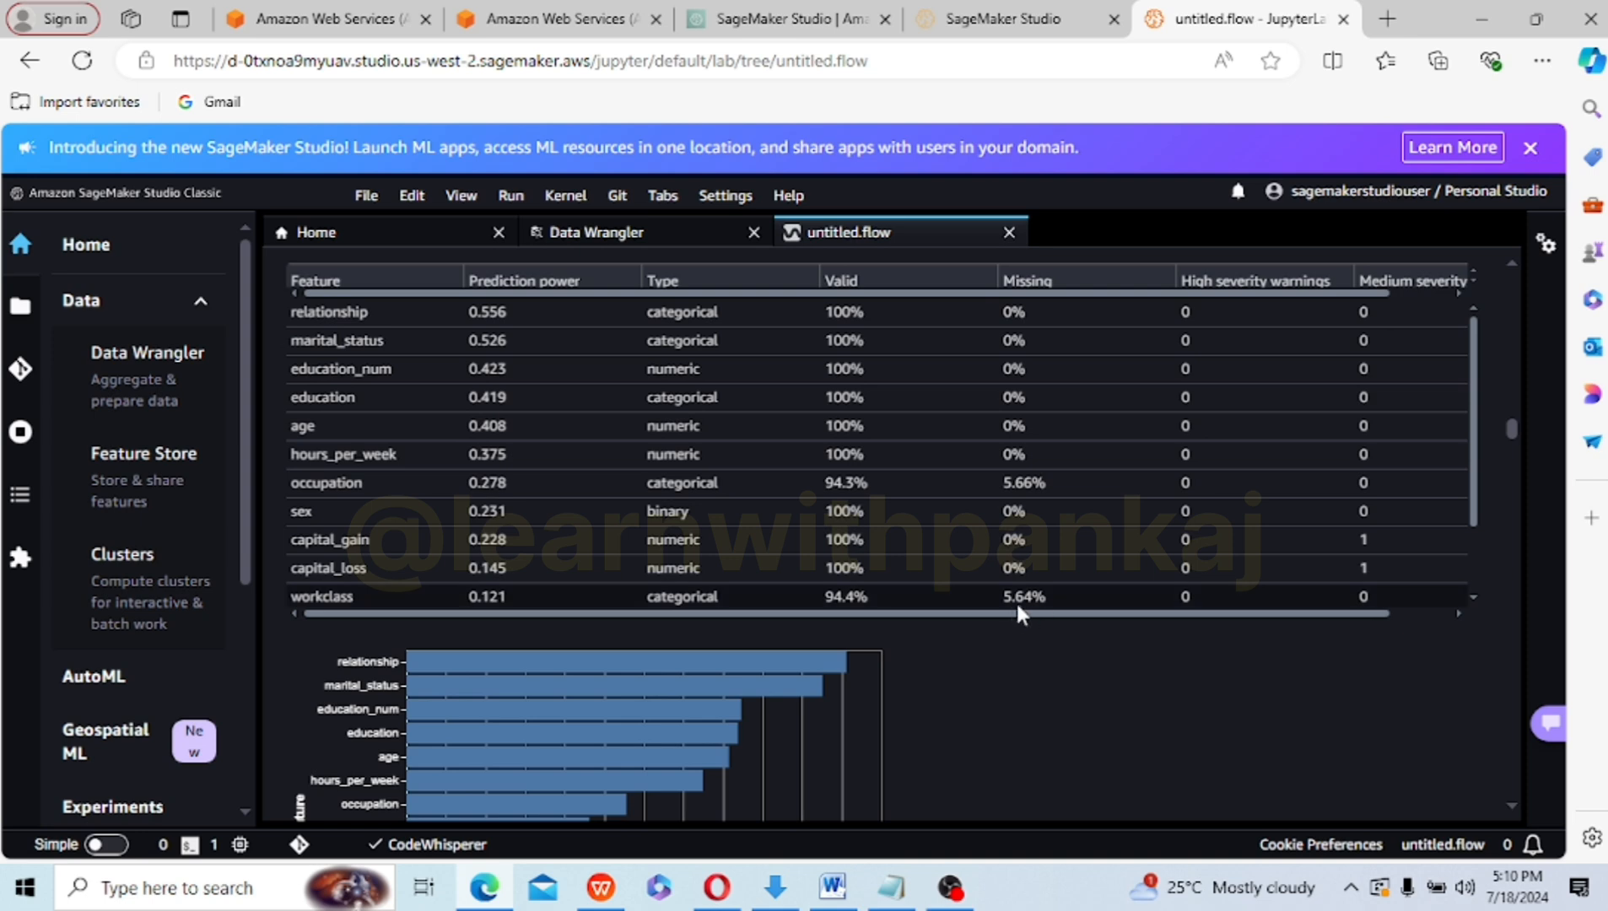
scroll(1474, 596, down, 1)
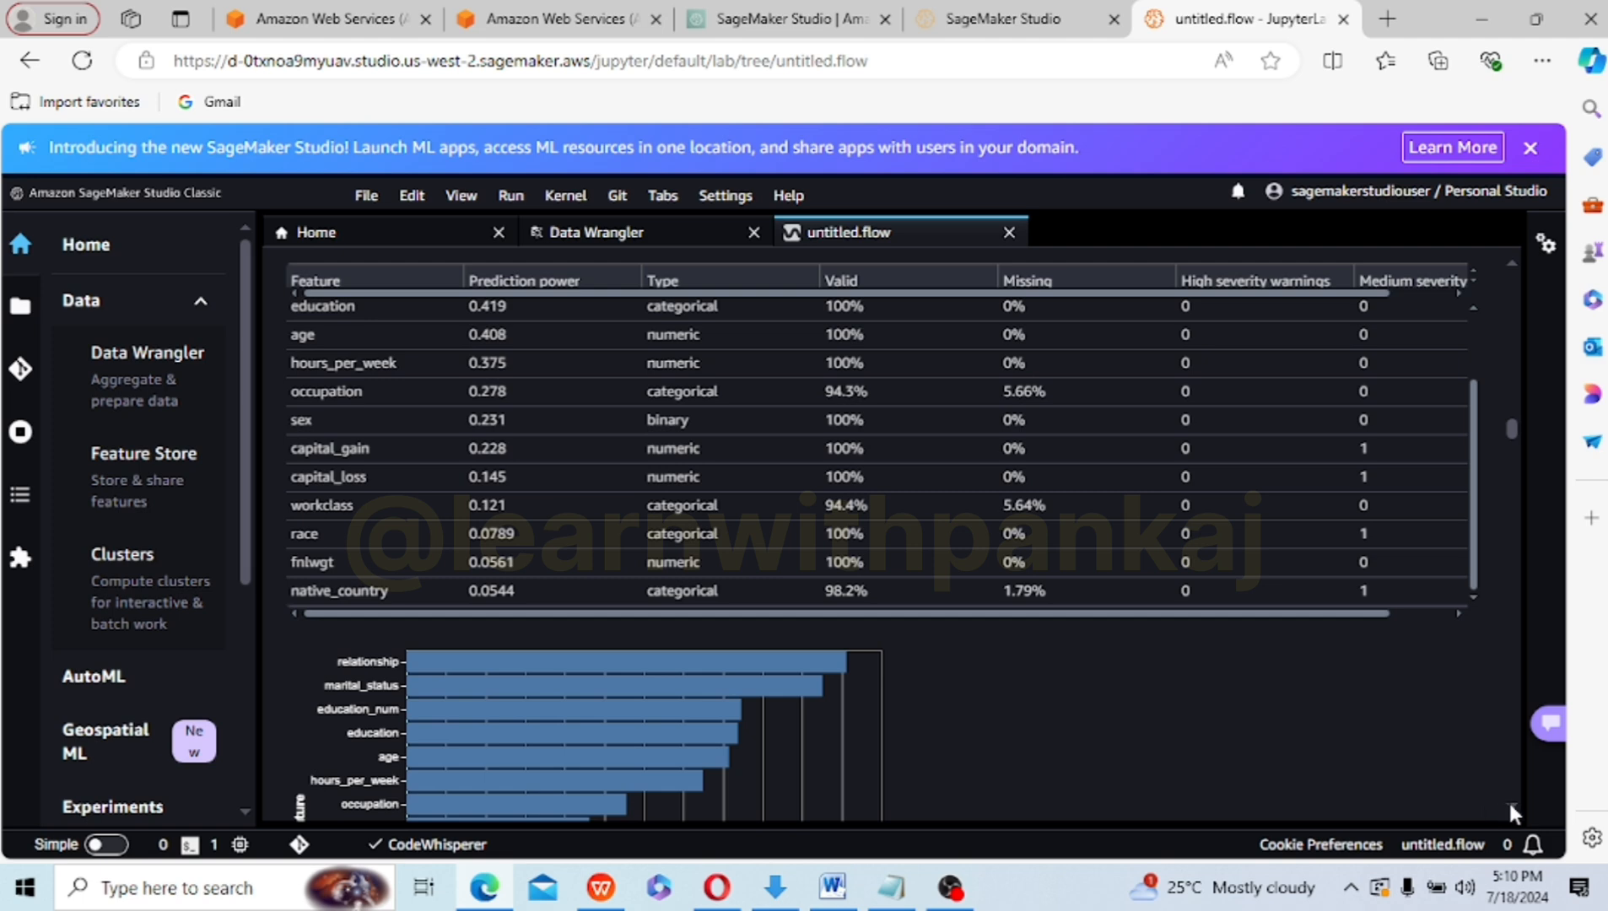
- Review the prediction power chart and the details of individual features such as relationship, marital_status, education_num and education
scroll(1510, 807, down, 5)
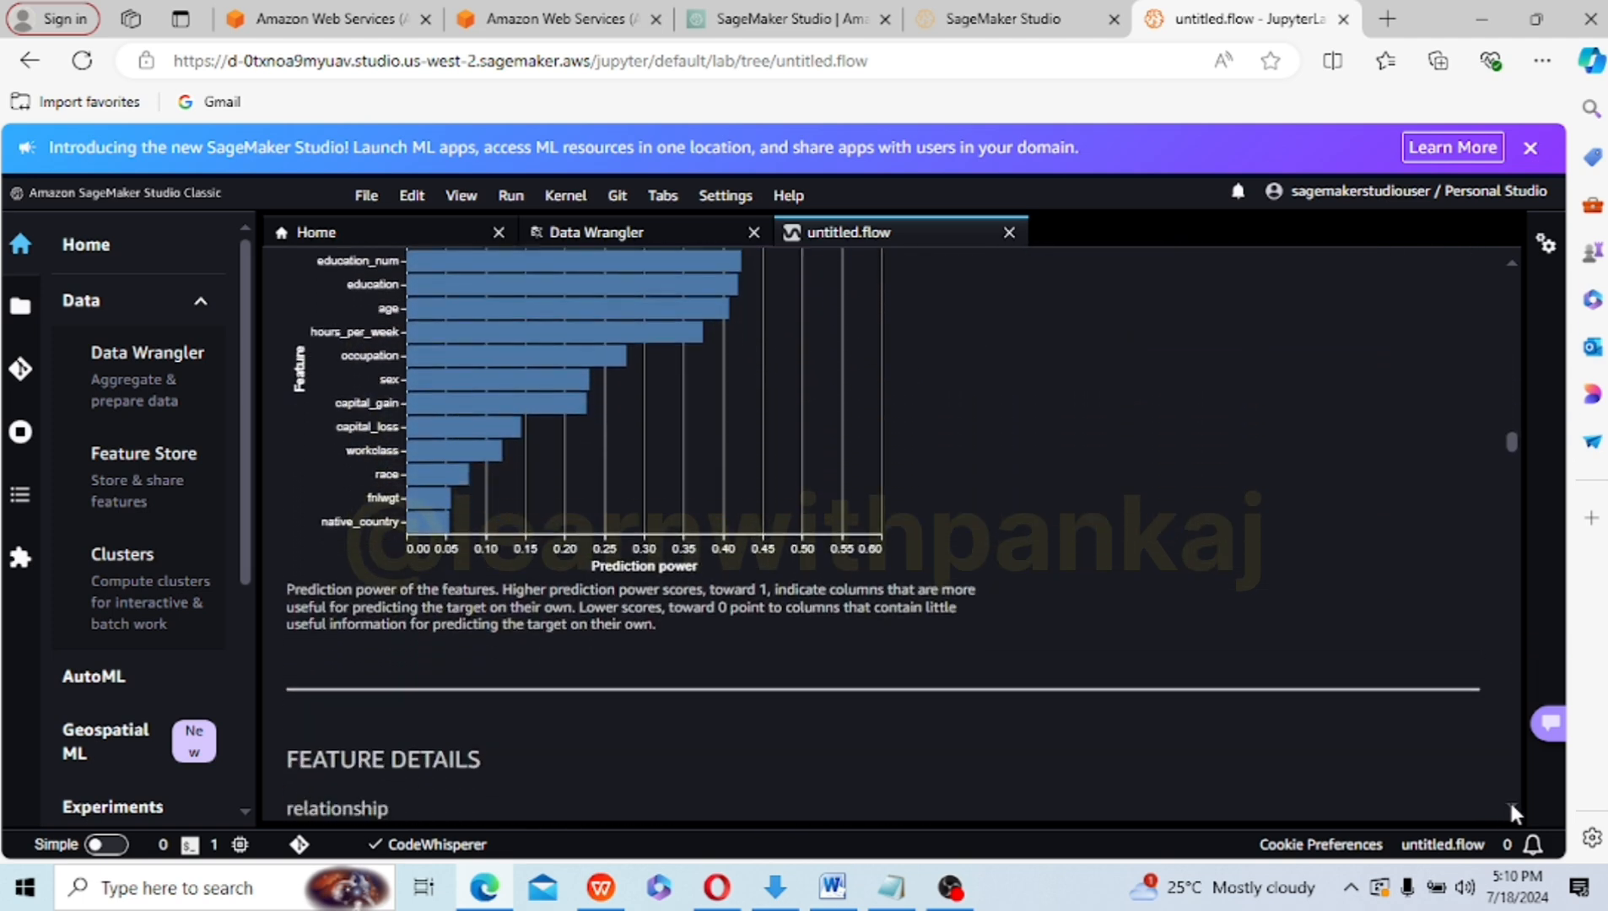
scroll(1510, 806, down, 6)
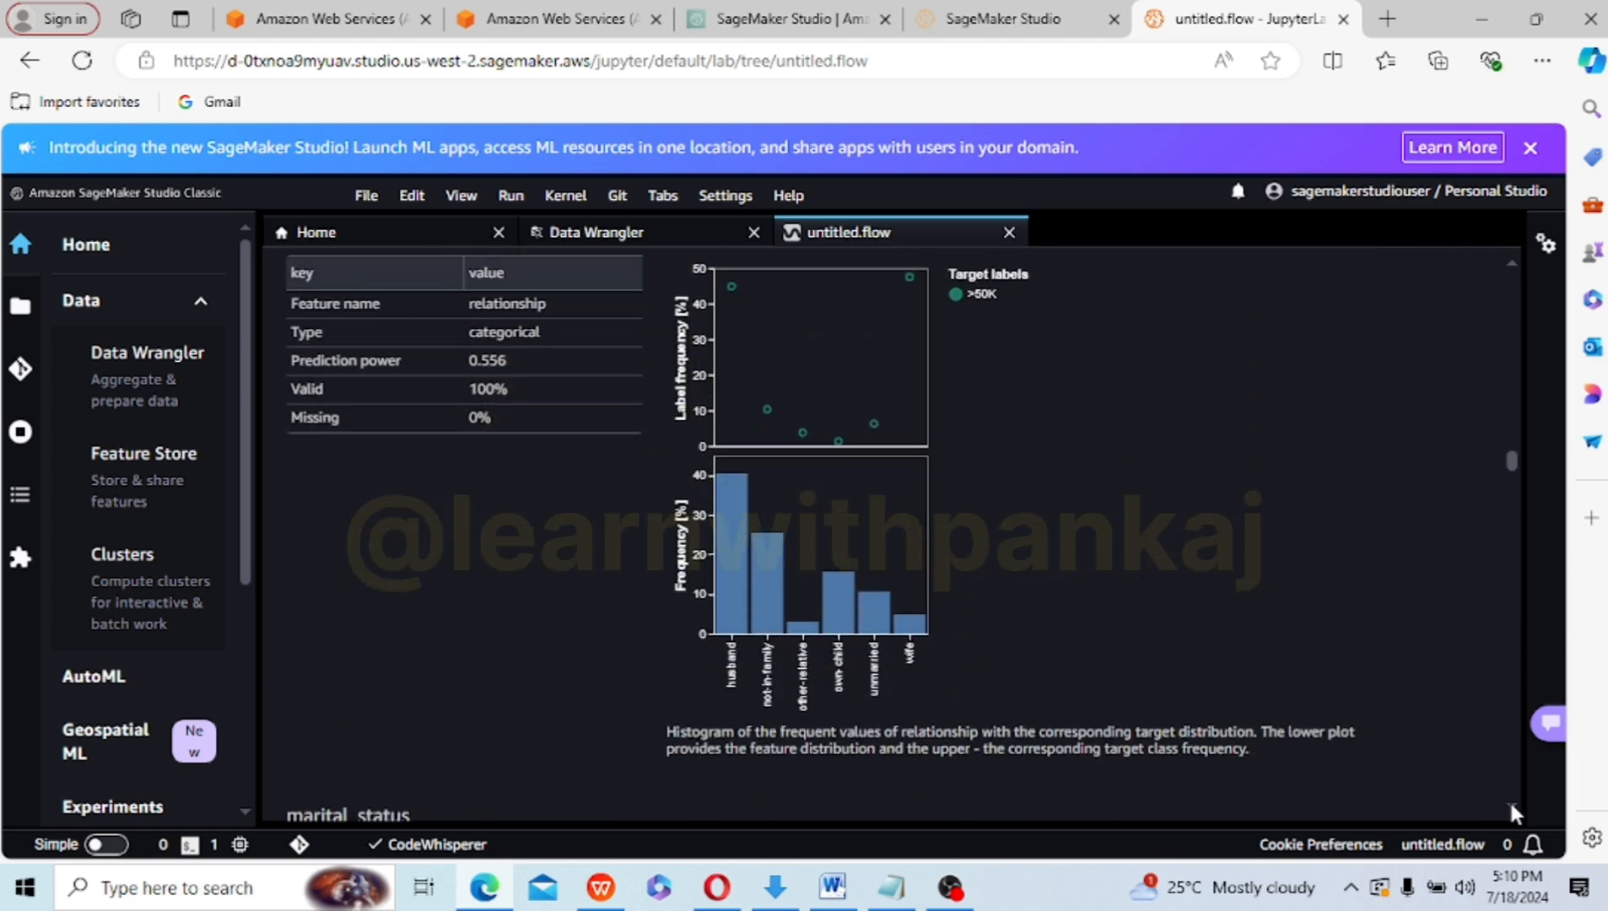
scroll(1511, 807, down, 5)
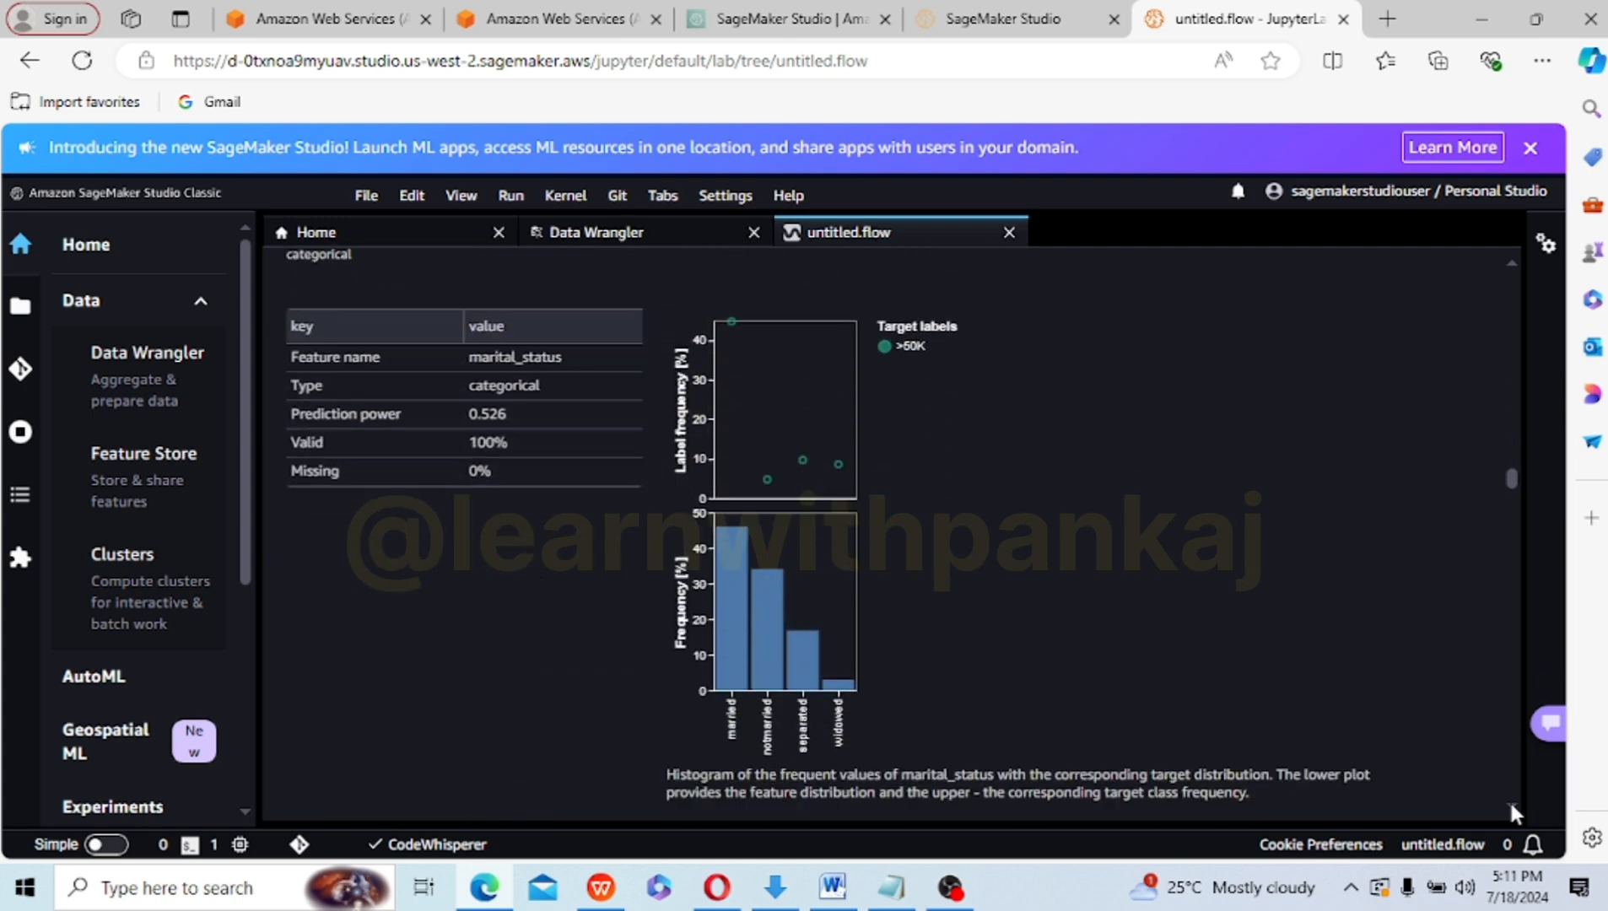
scroll(1510, 807, down, 6)
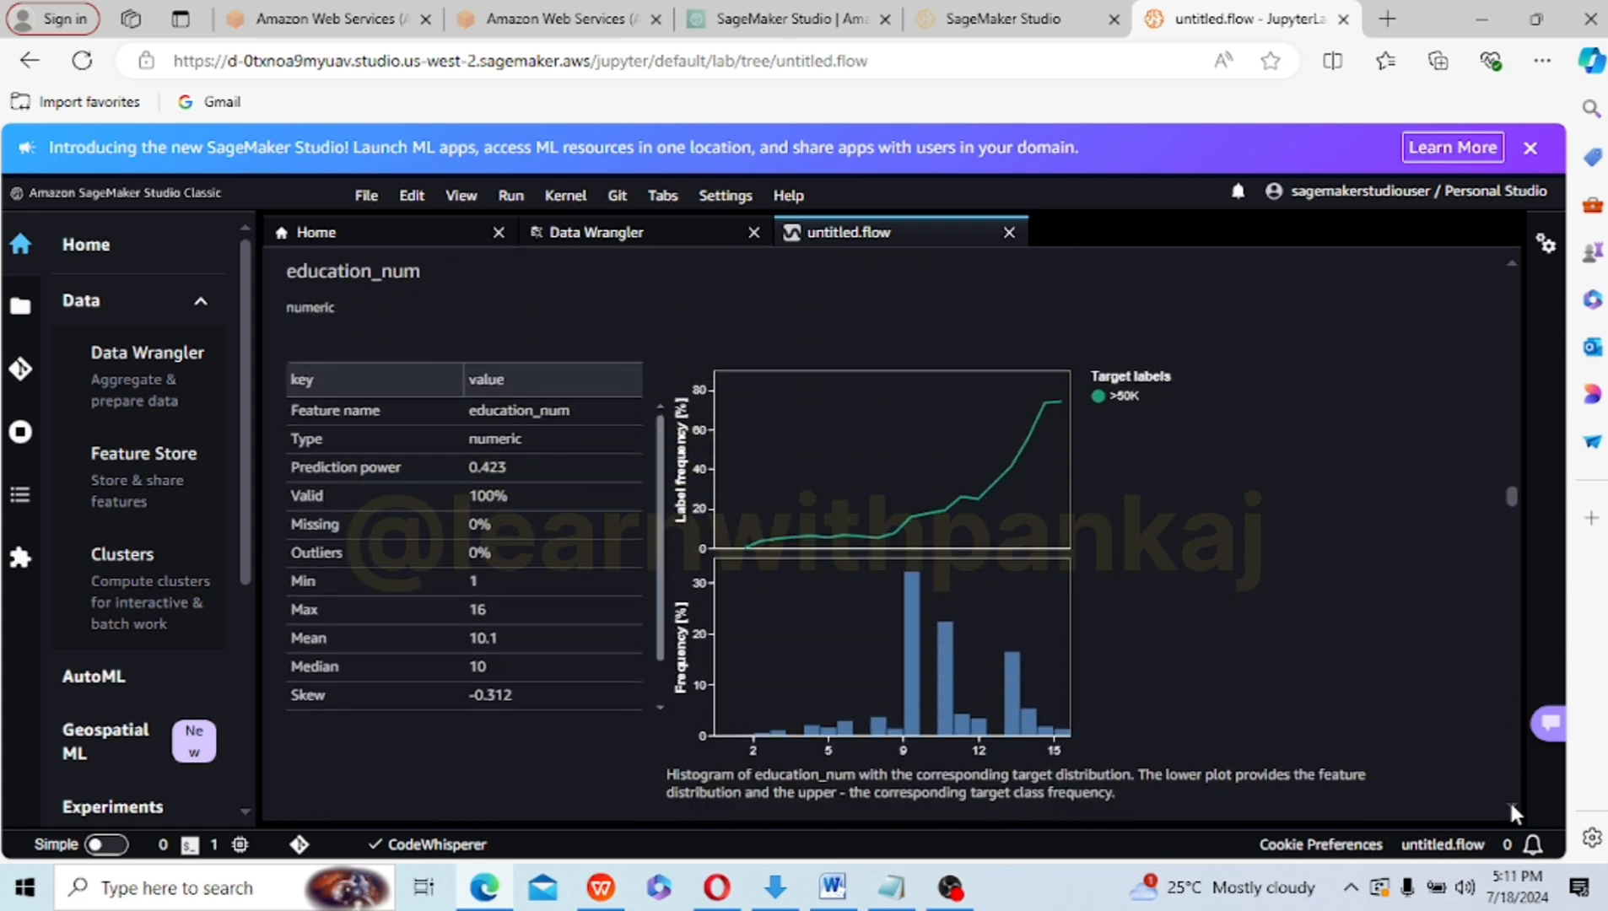
scroll(1512, 807, down, 5)
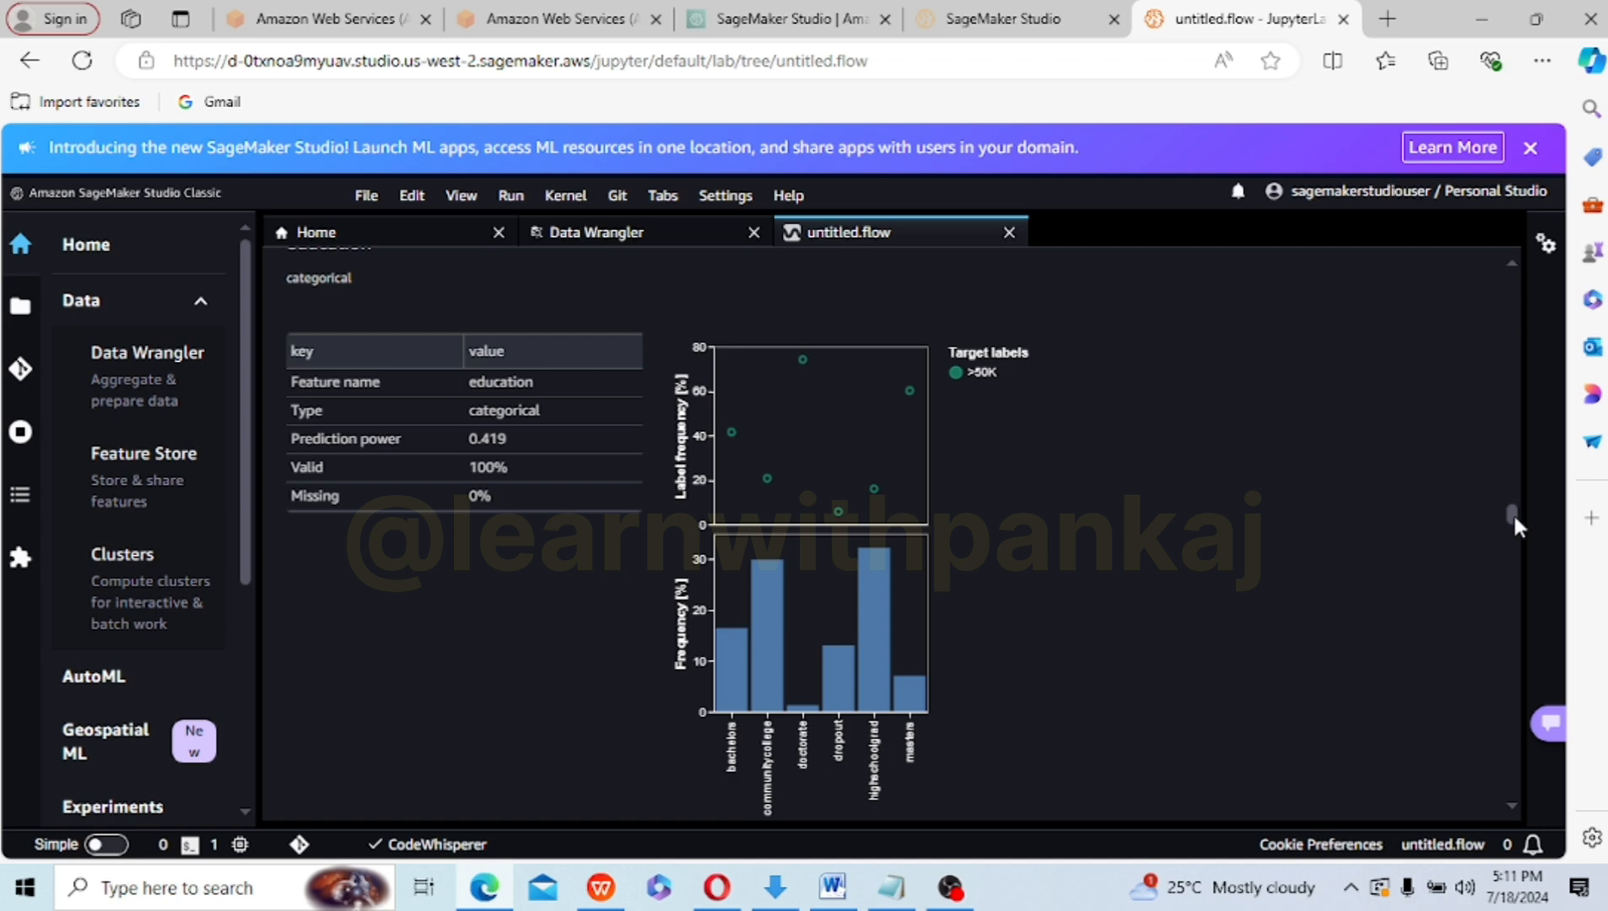
drag(1513, 513, 1526, 280)
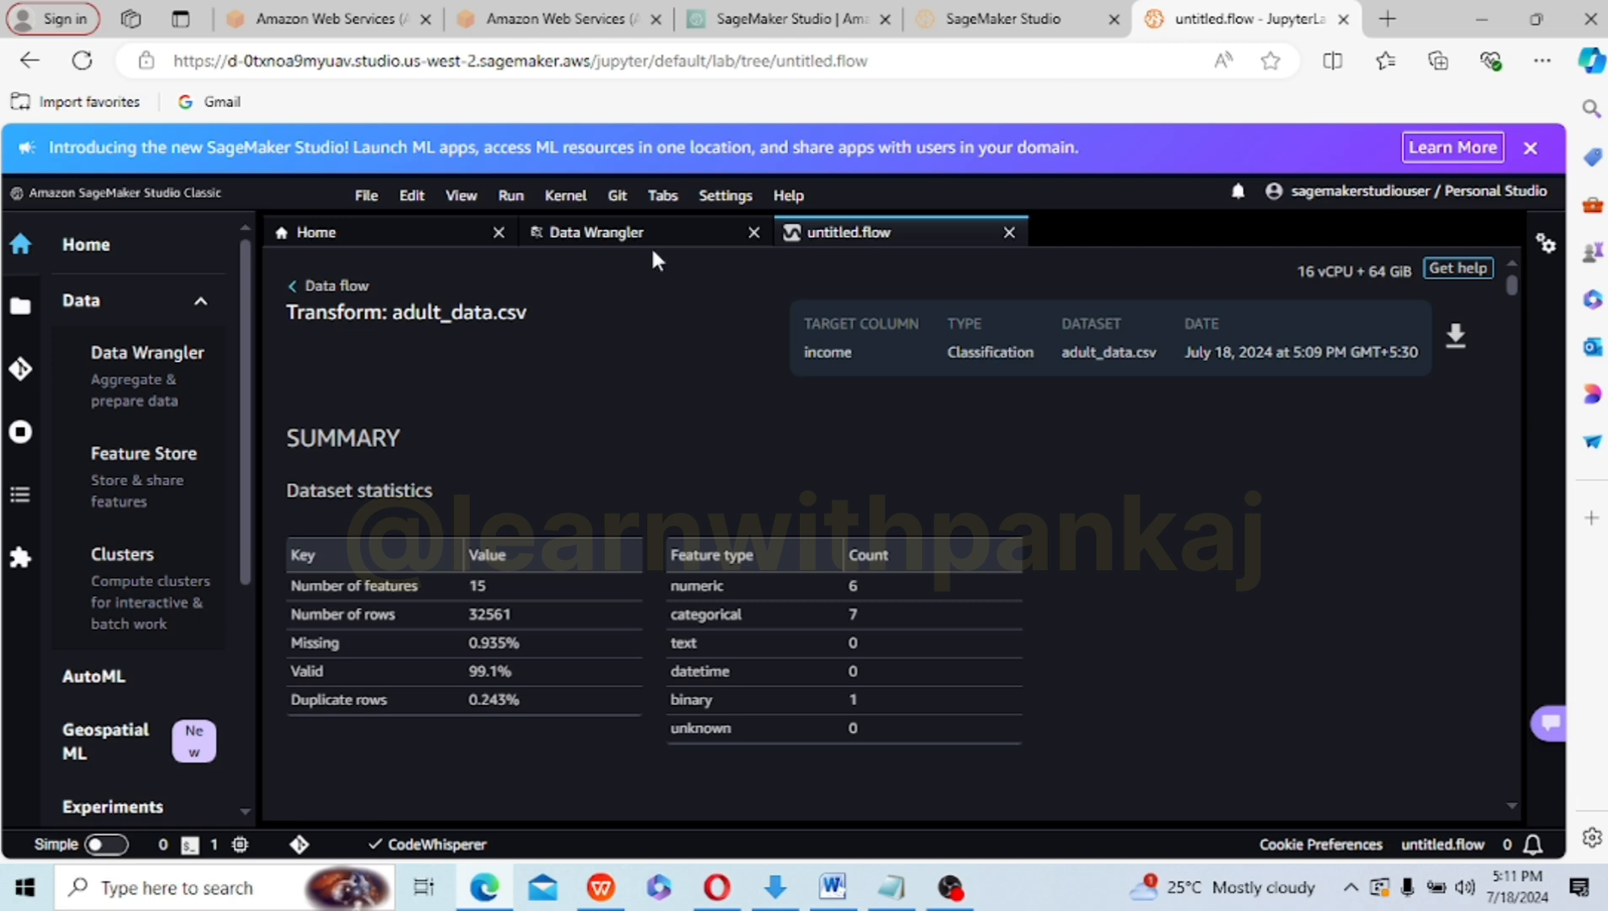
- Return to the data flow and dismiss the hints covering the flow diagram
click(340, 287)
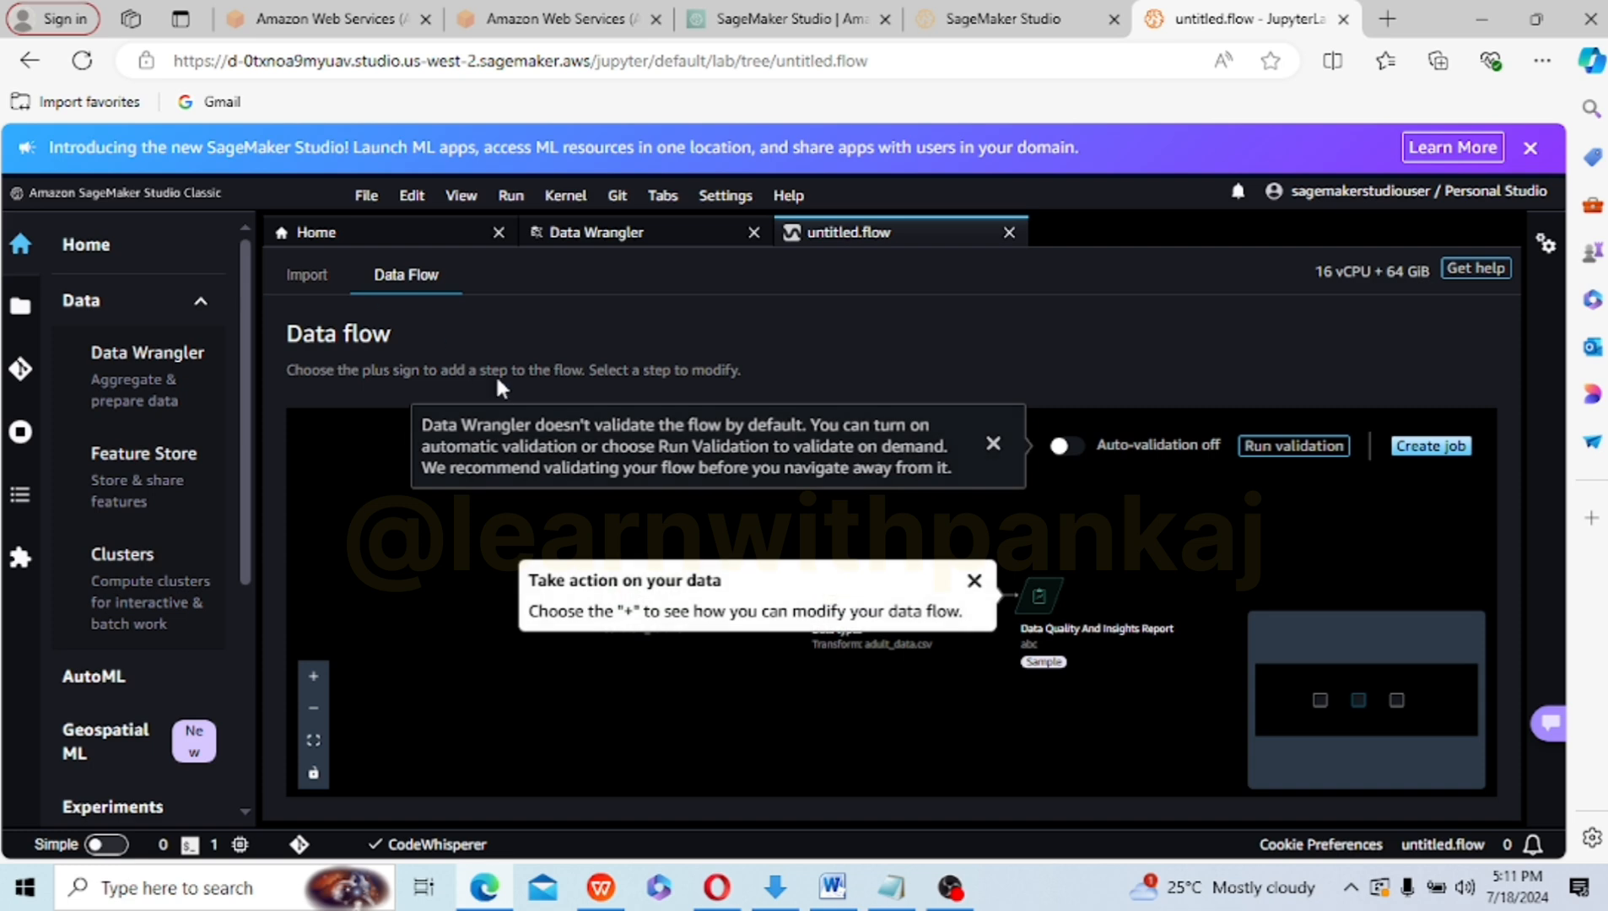
click(975, 581)
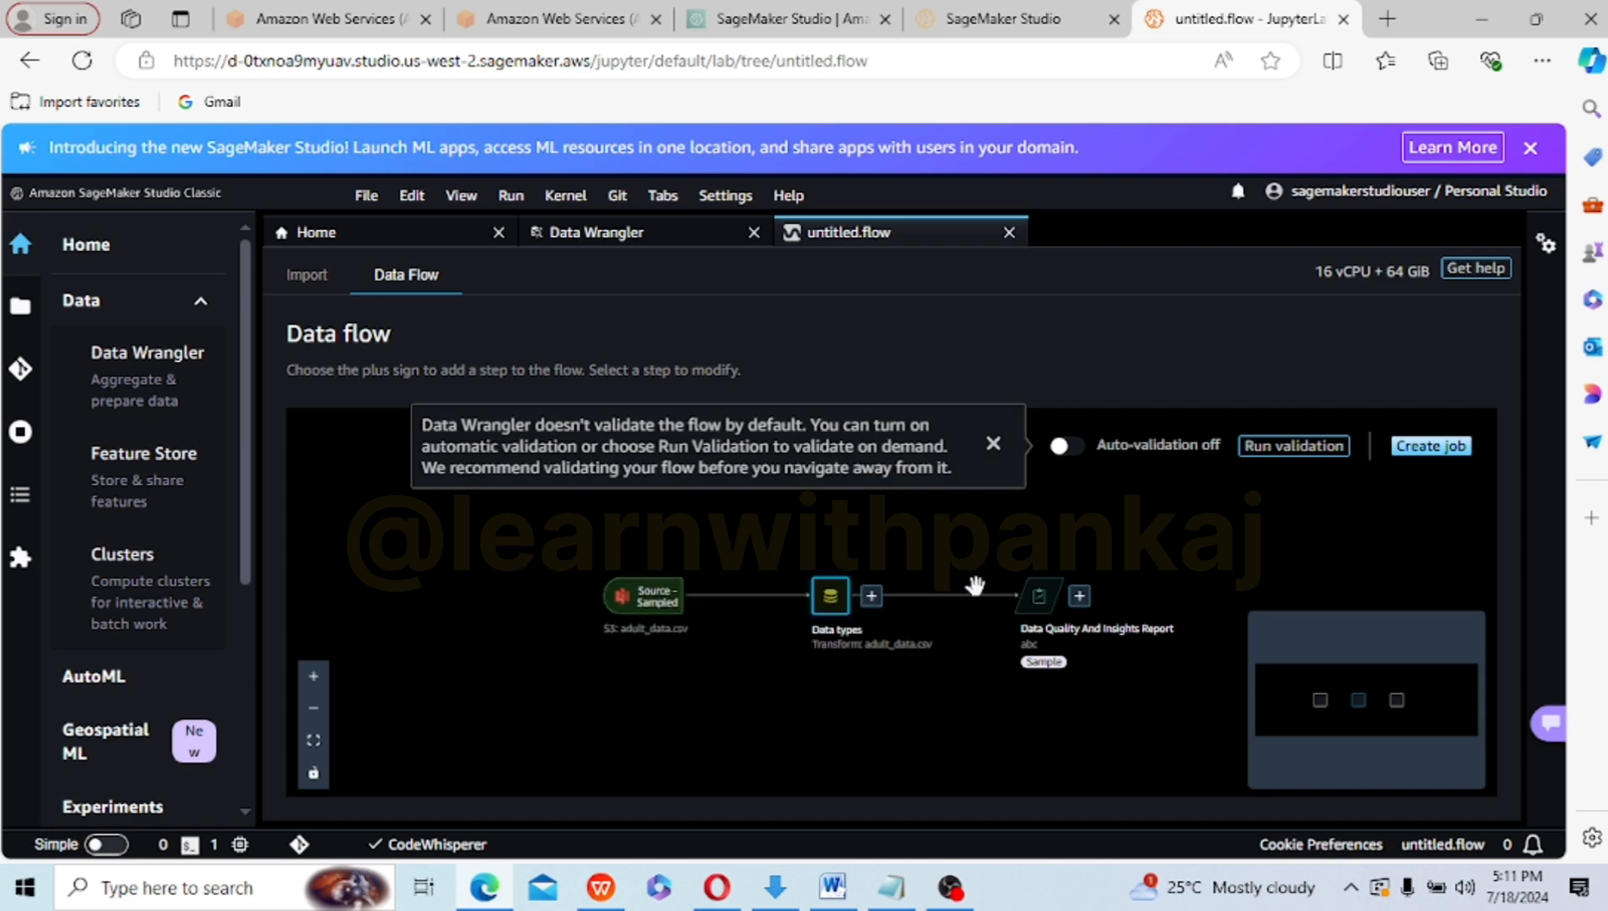
click(871, 596)
click(872, 597)
click(993, 444)
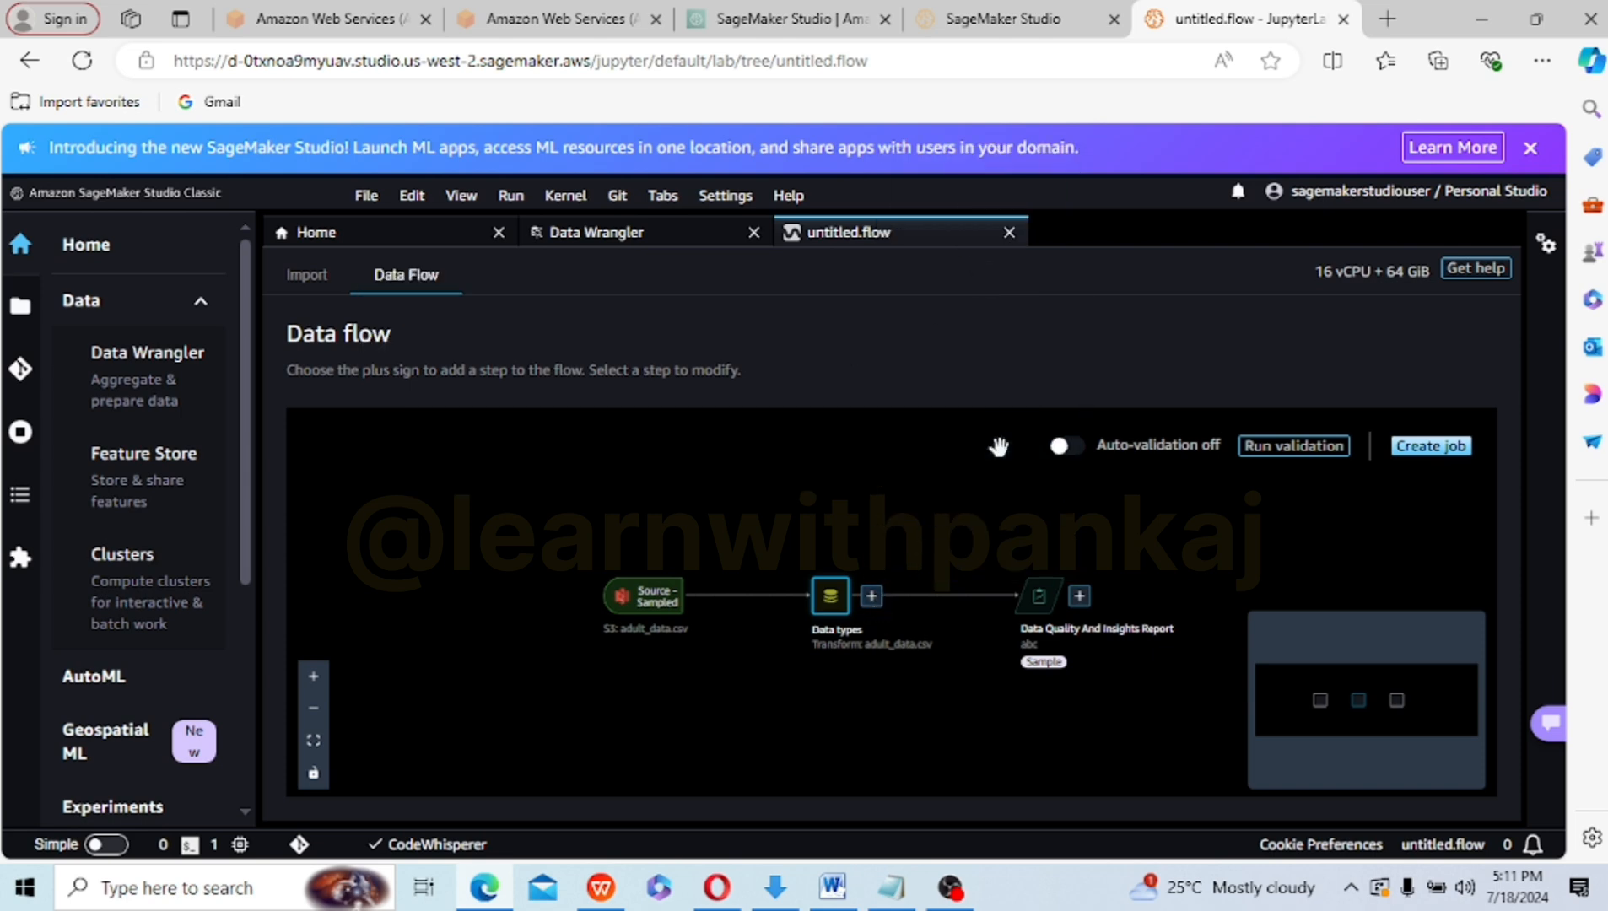
- Add a new analysis to the Data types step and set its analysis type to Target Leakage
click(871, 597)
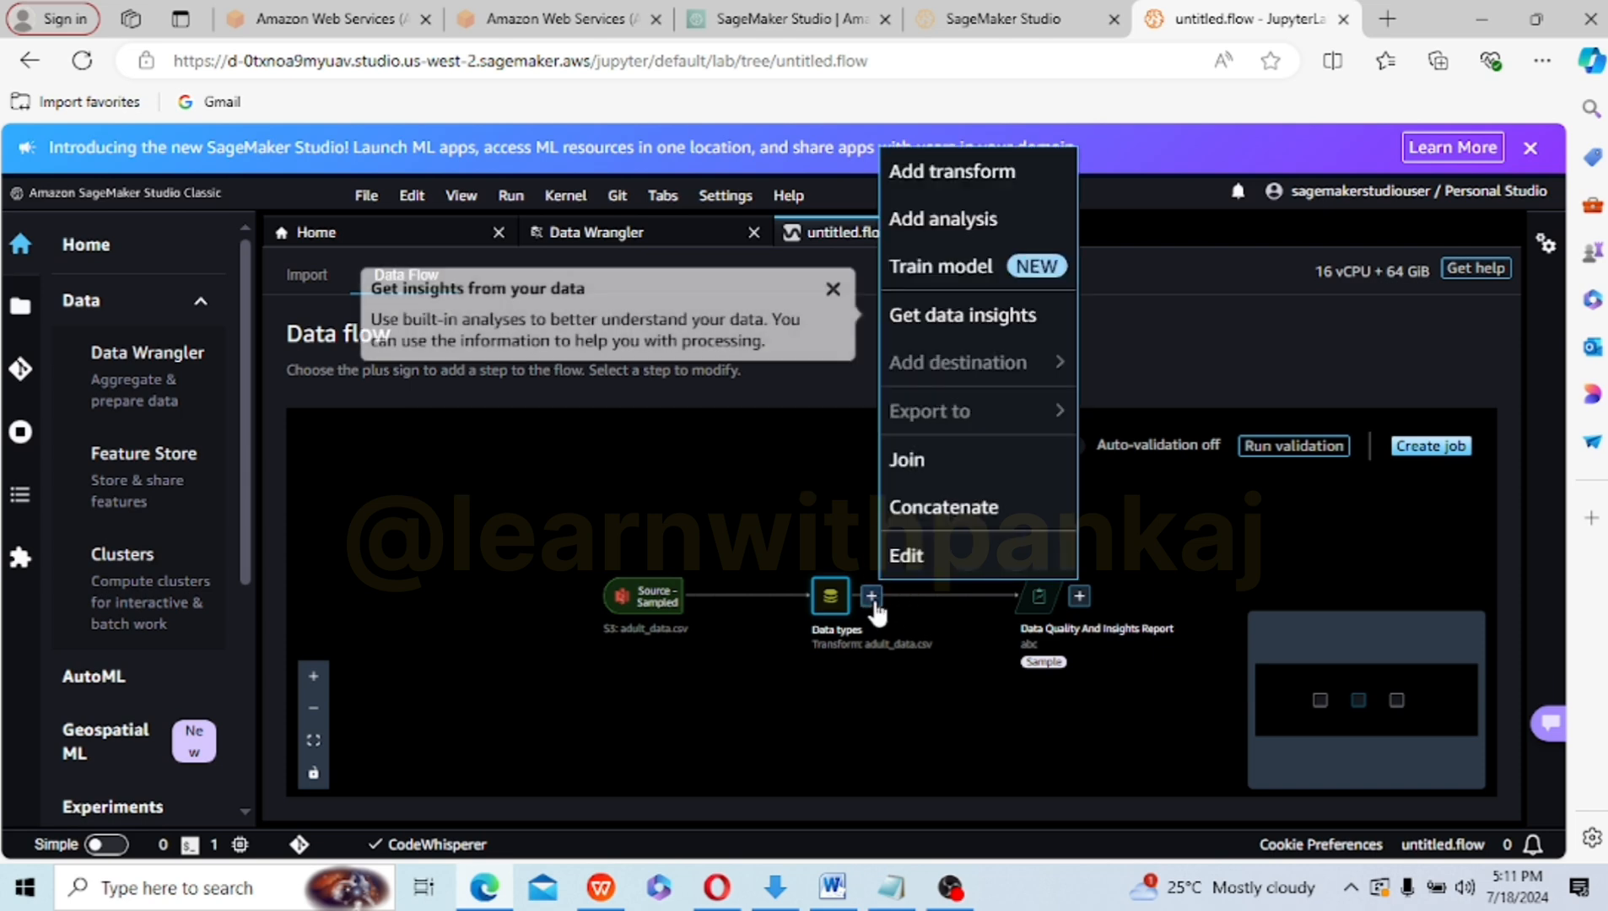
click(960, 221)
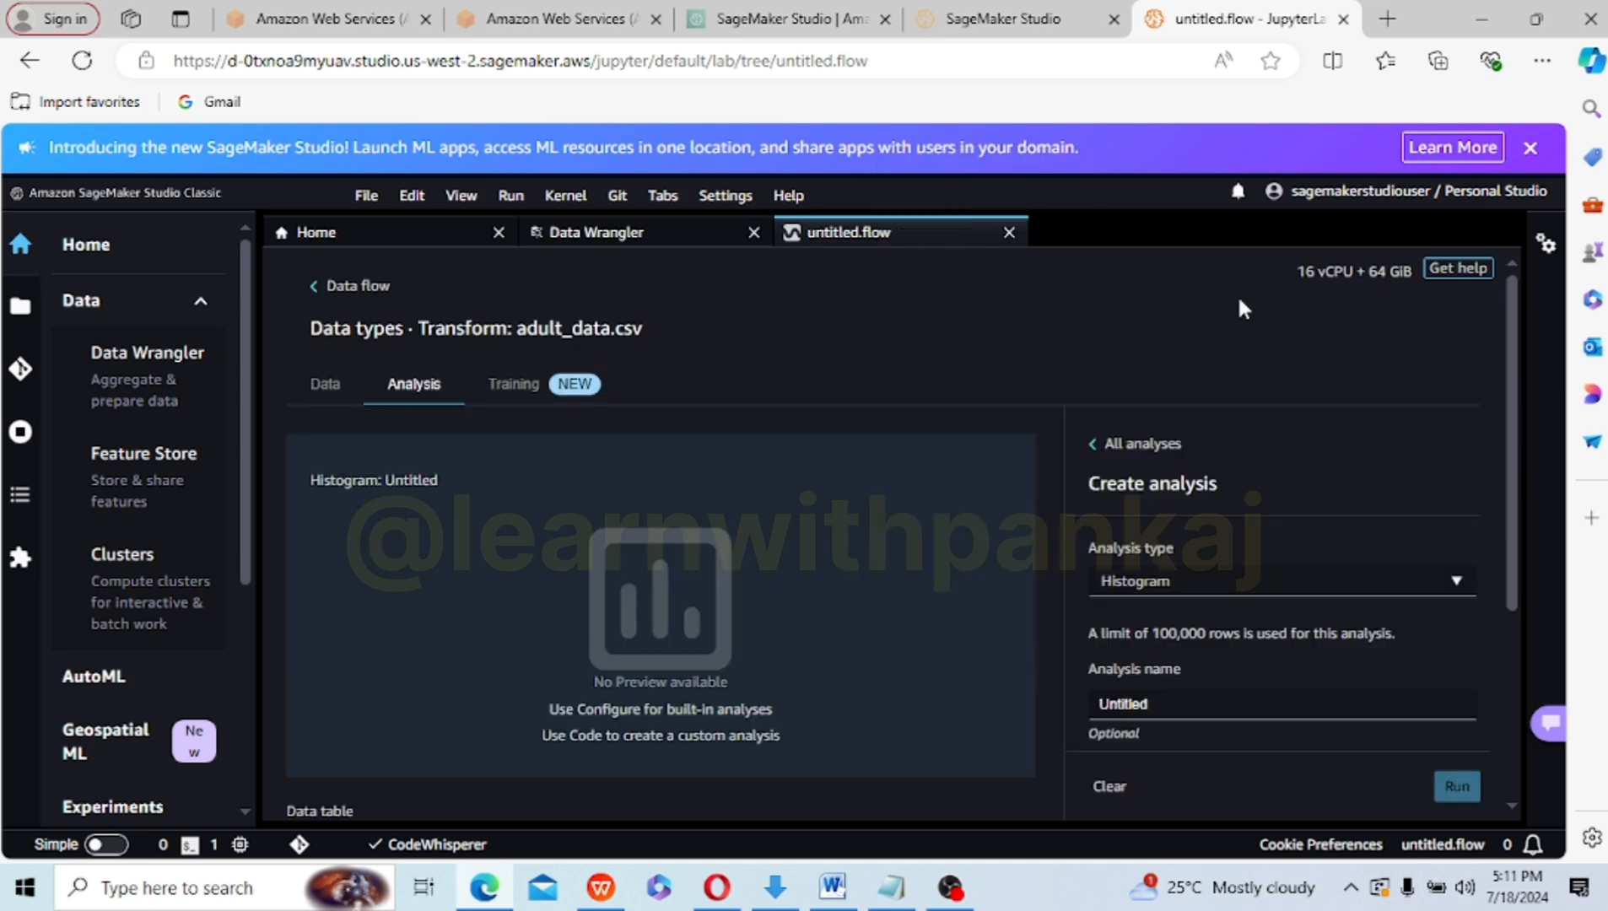
click(1457, 581)
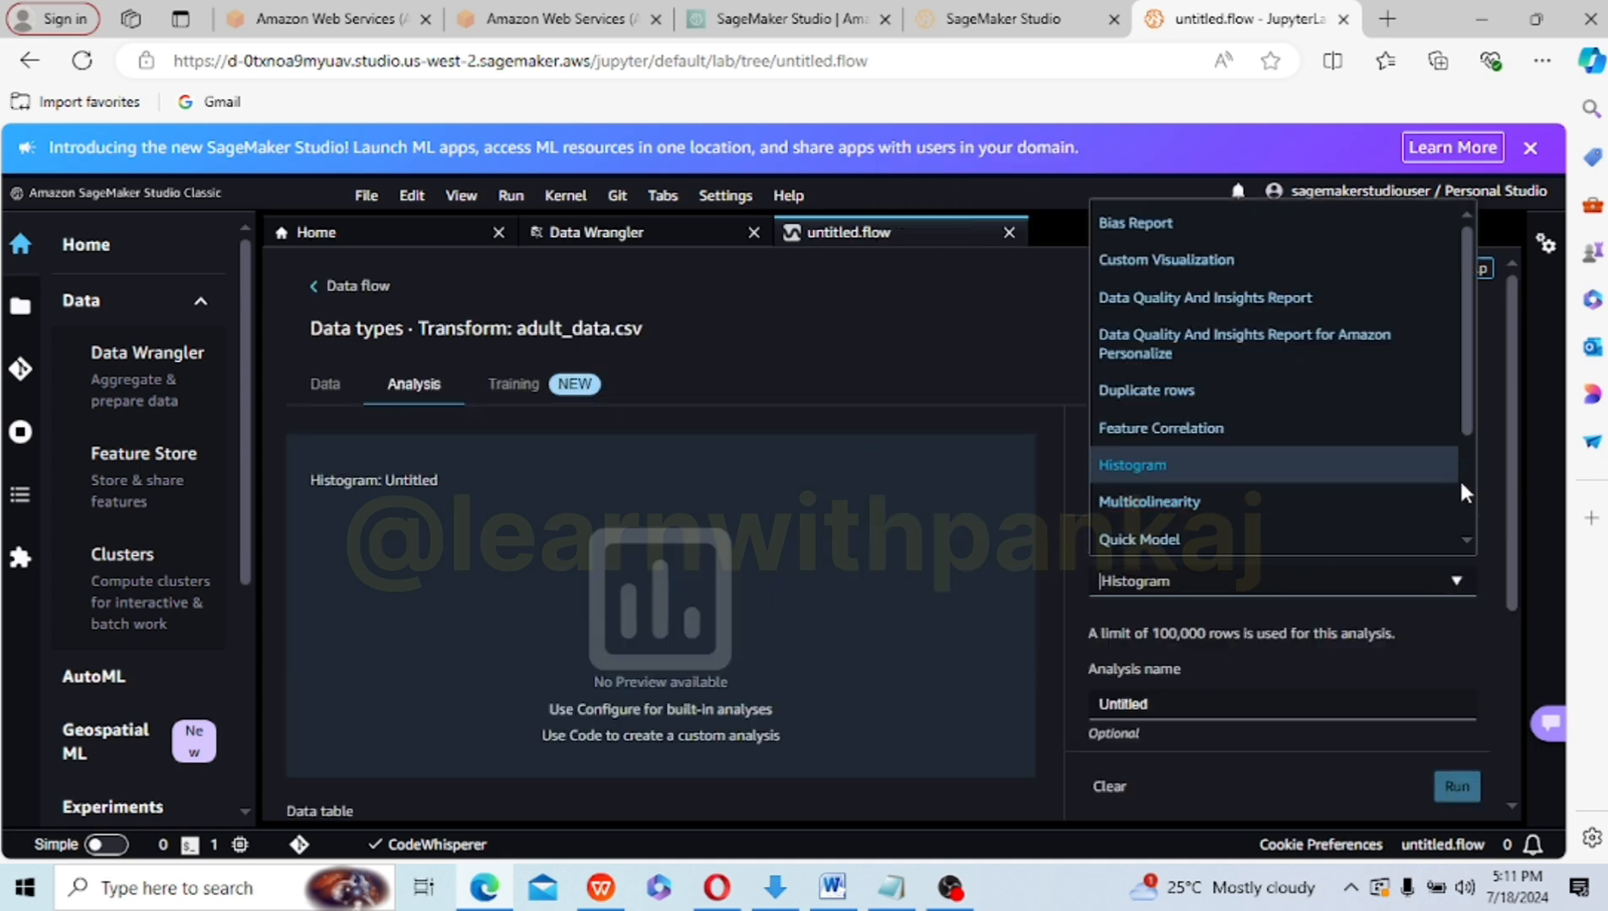
scroll(1462, 491, down, 2)
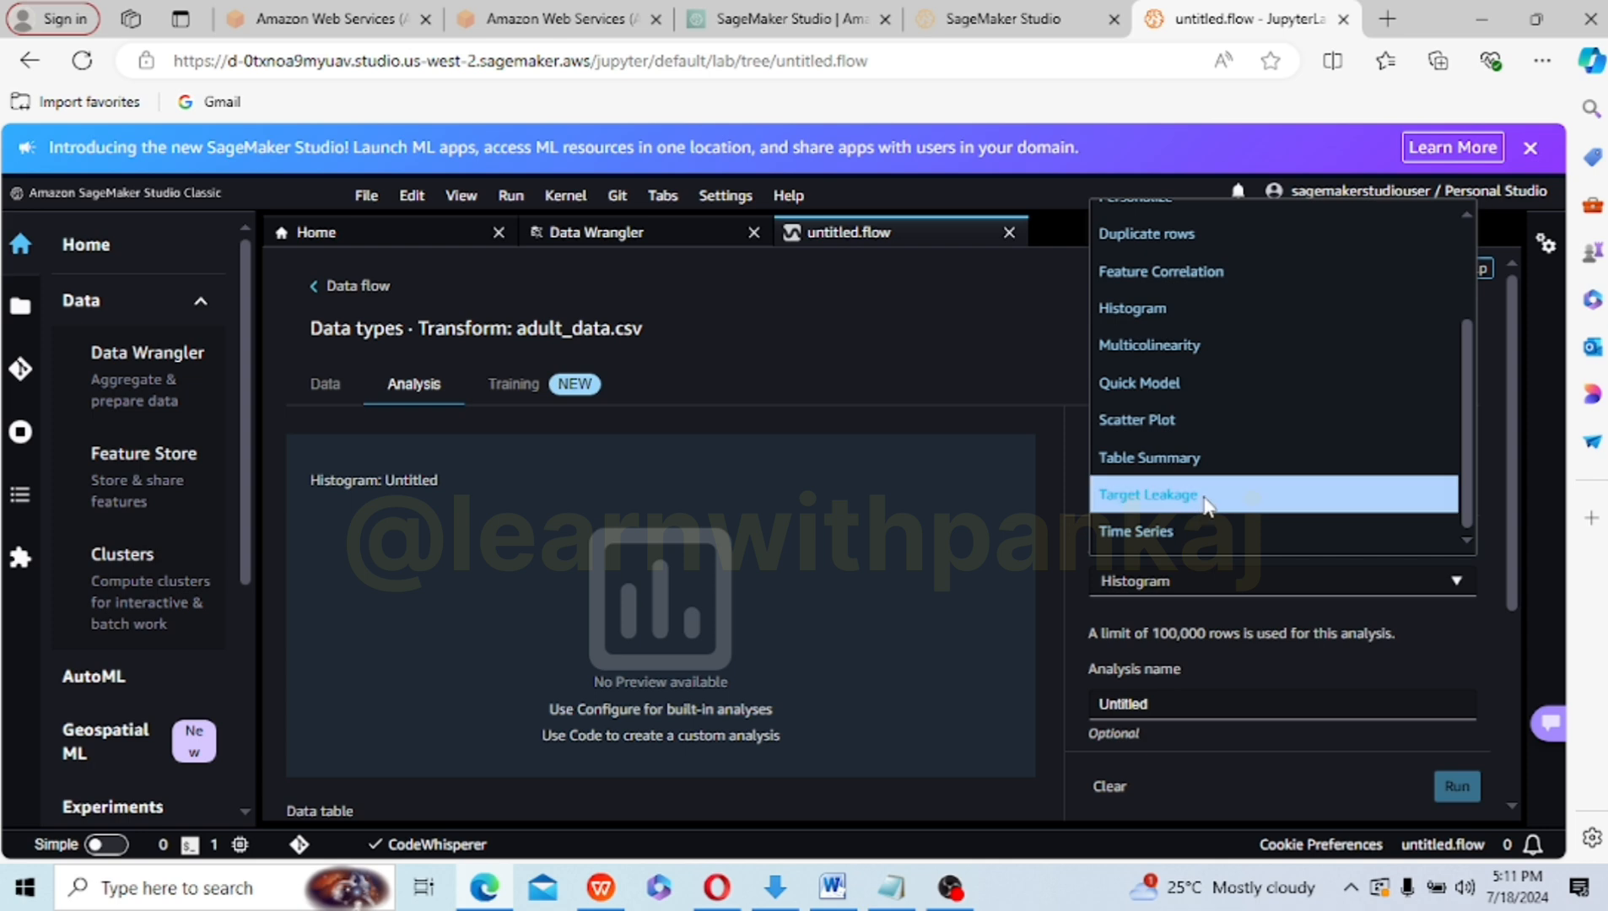
click(1206, 498)
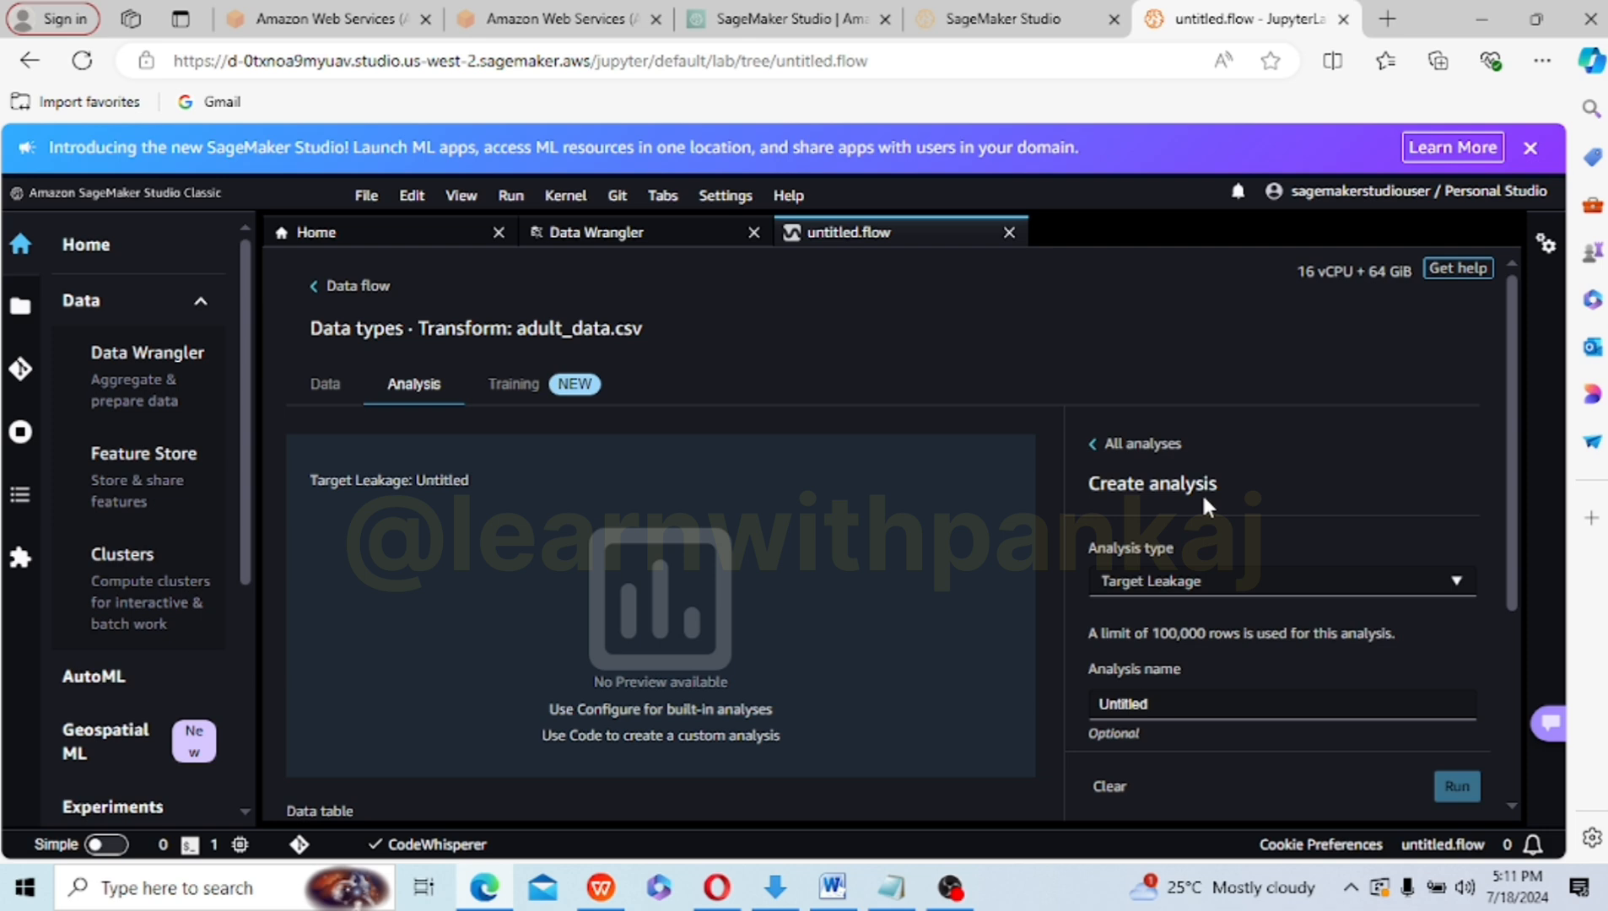
right_click(1511, 535)
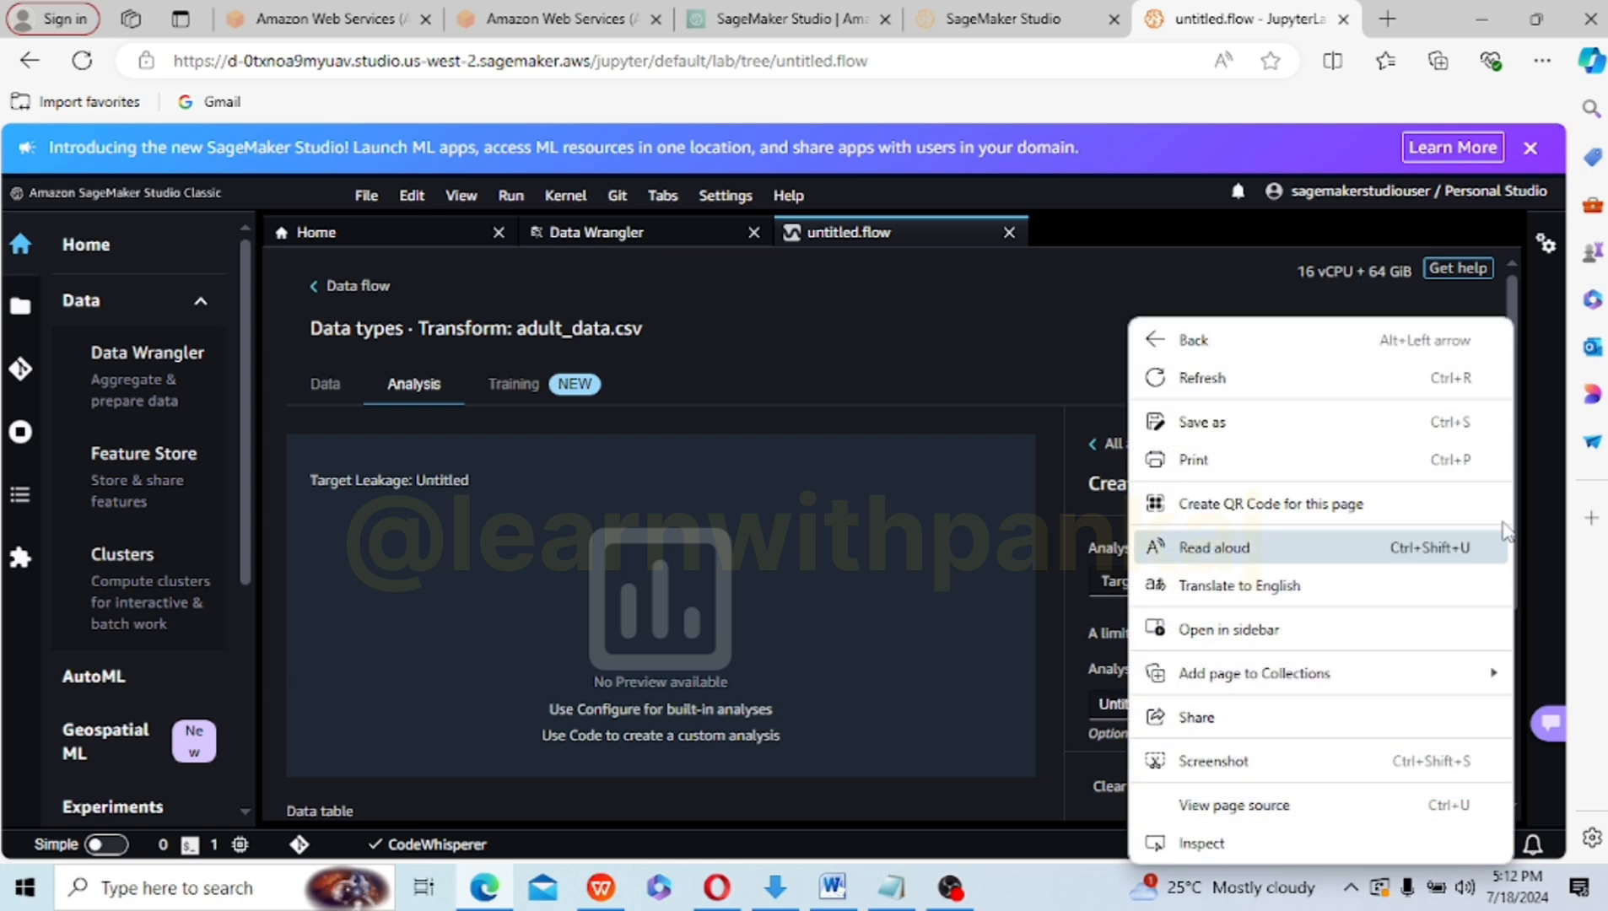
- Name the Target Leakage analysis target-label and set its maximum features to 15
click(1215, 254)
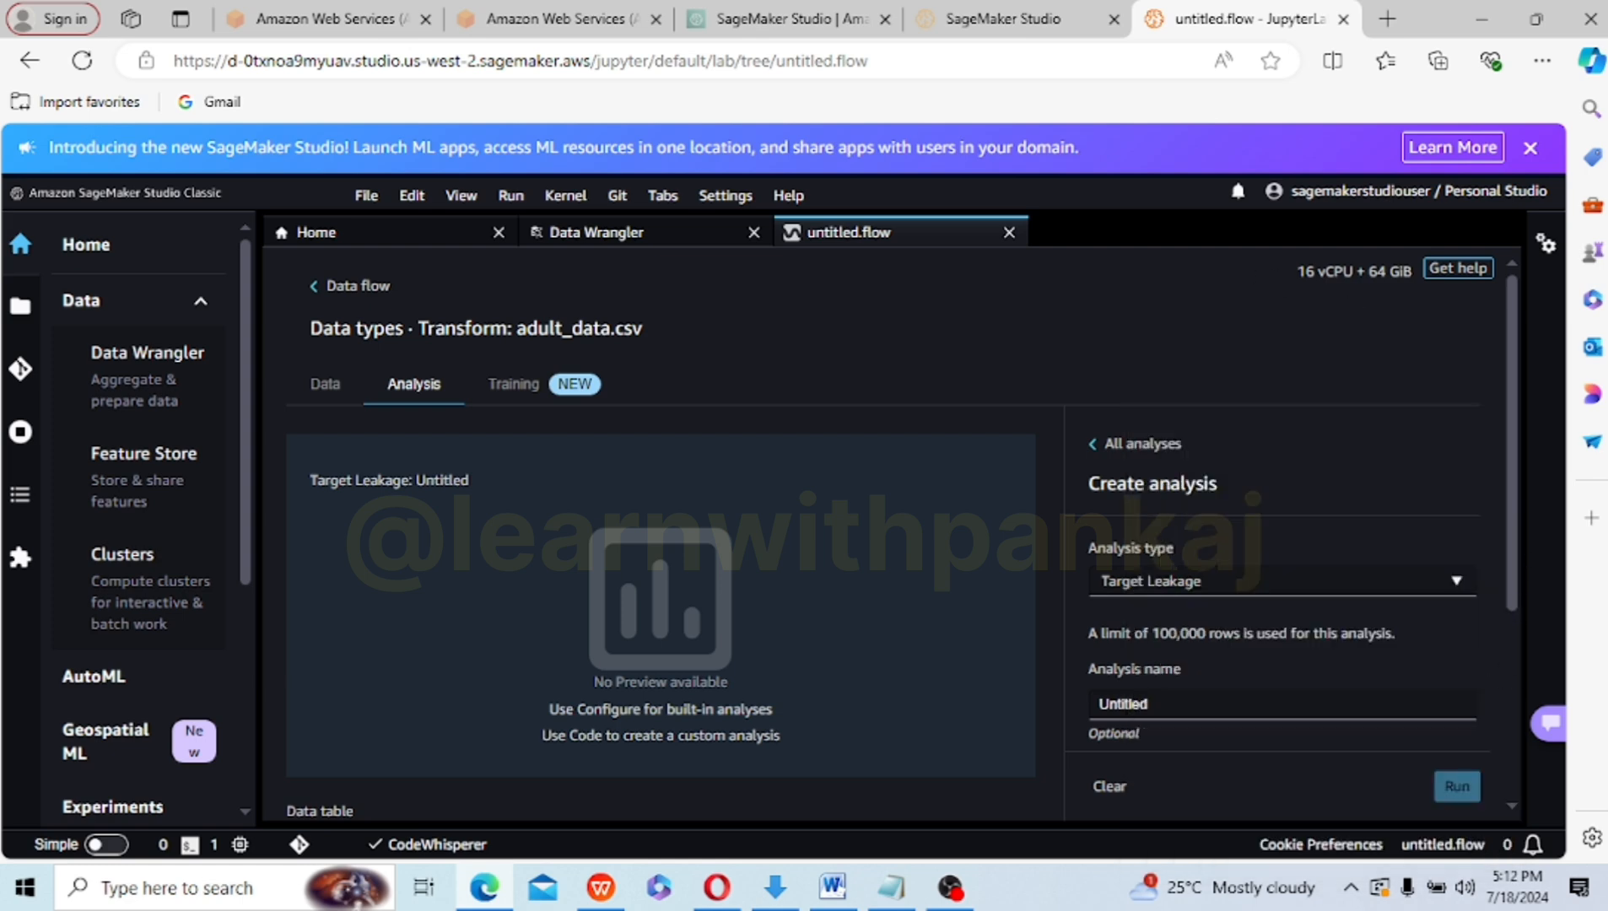
scroll(1519, 775, down, 4)
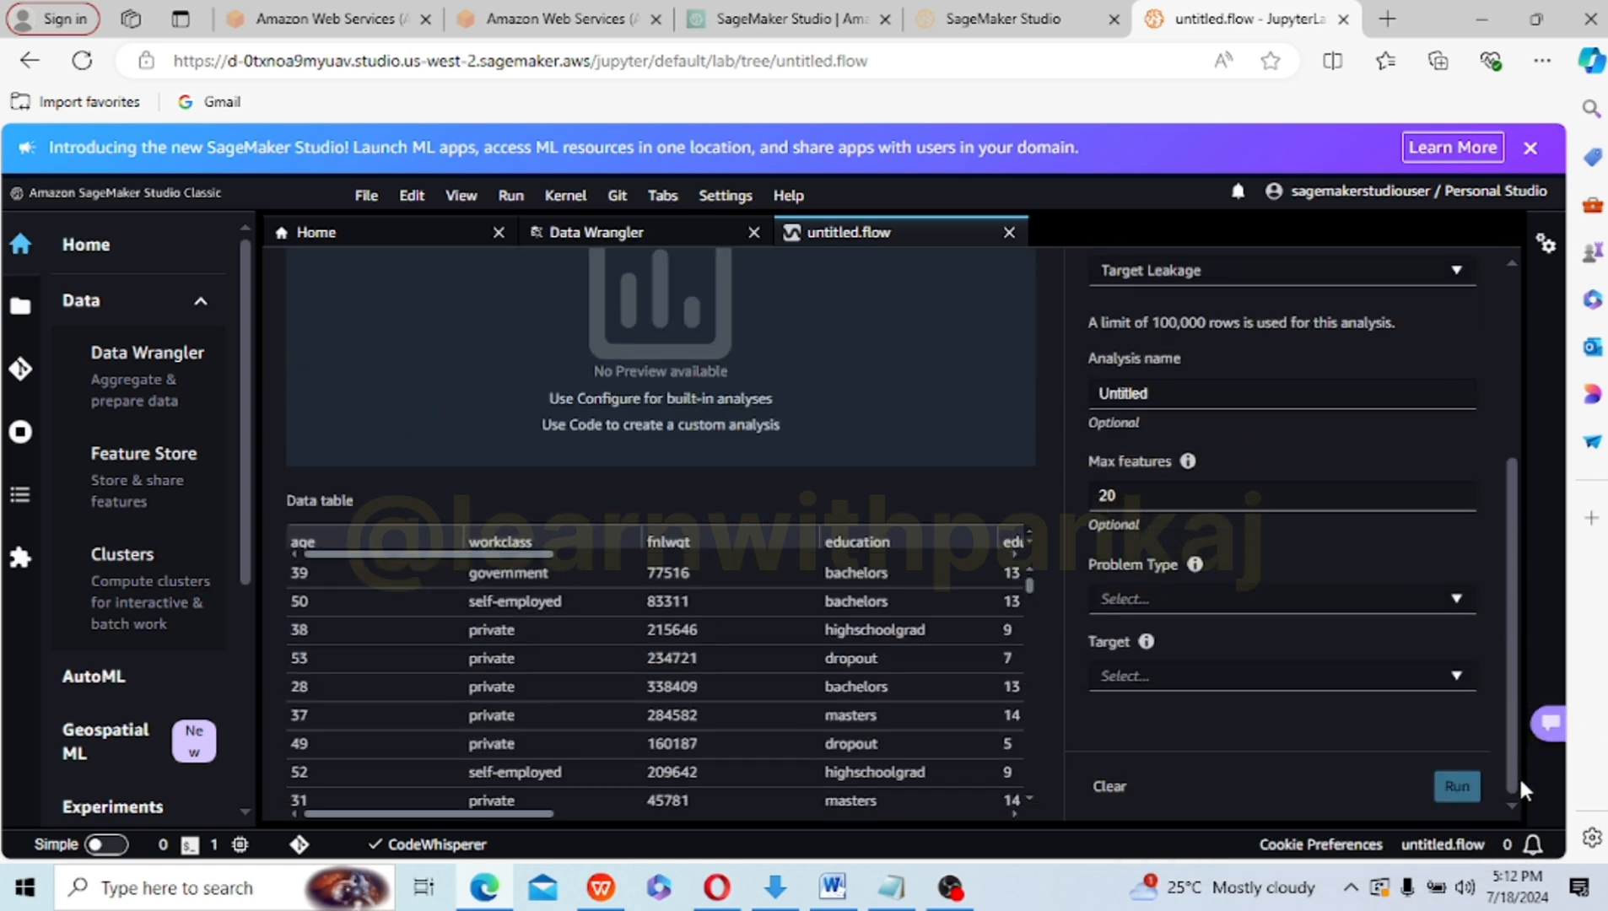
click(1186, 396)
double_click(1186, 397)
text(target)
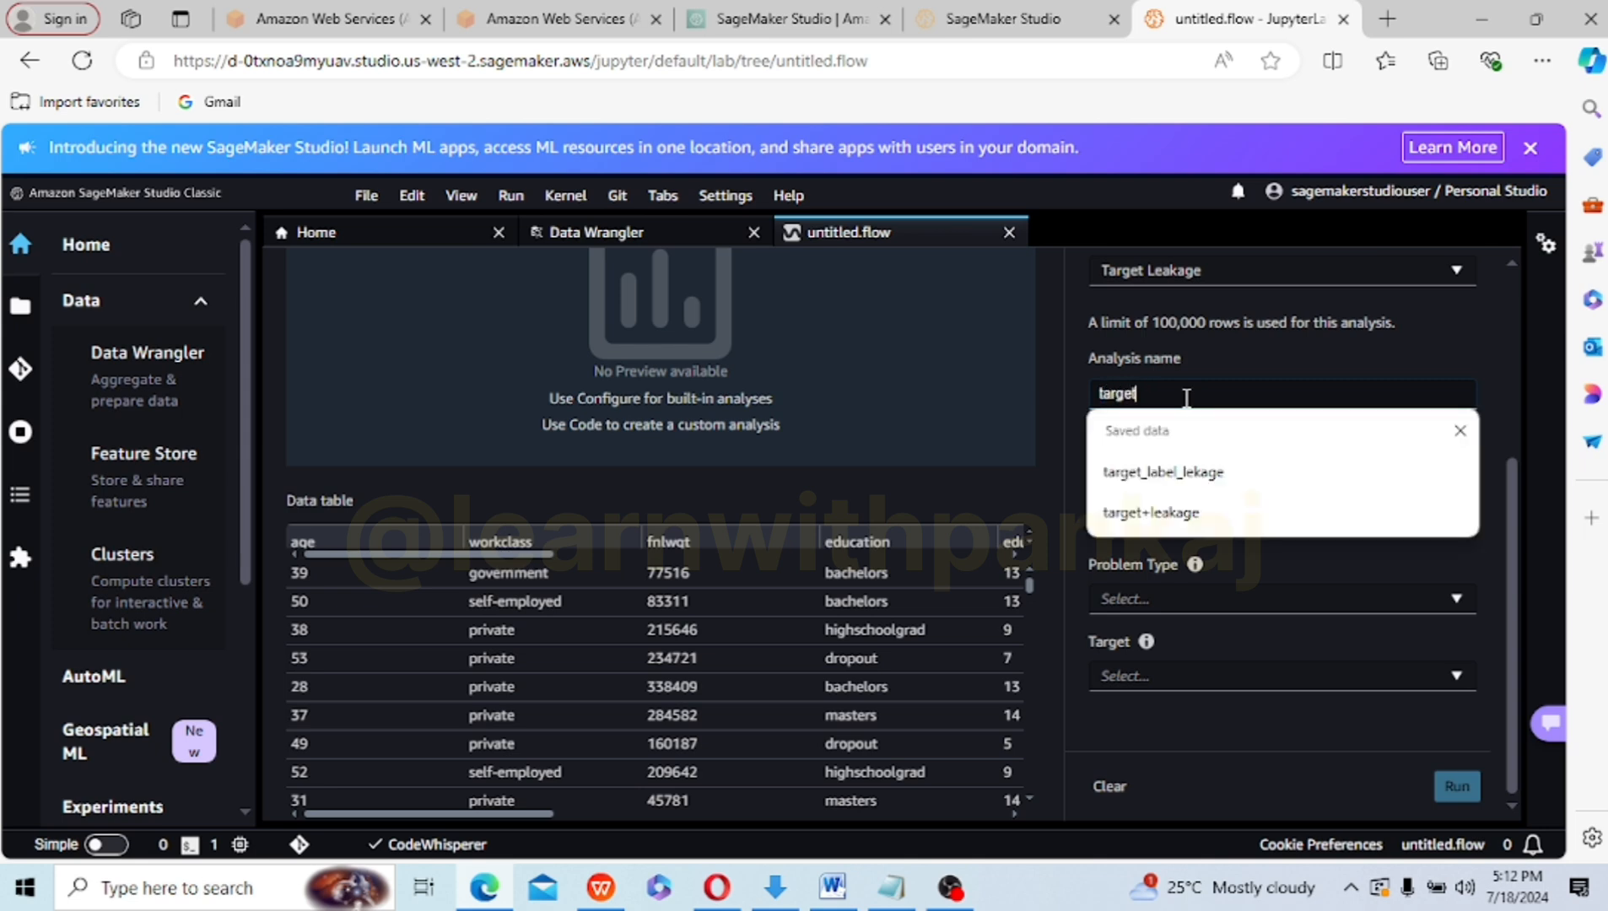
text(-)
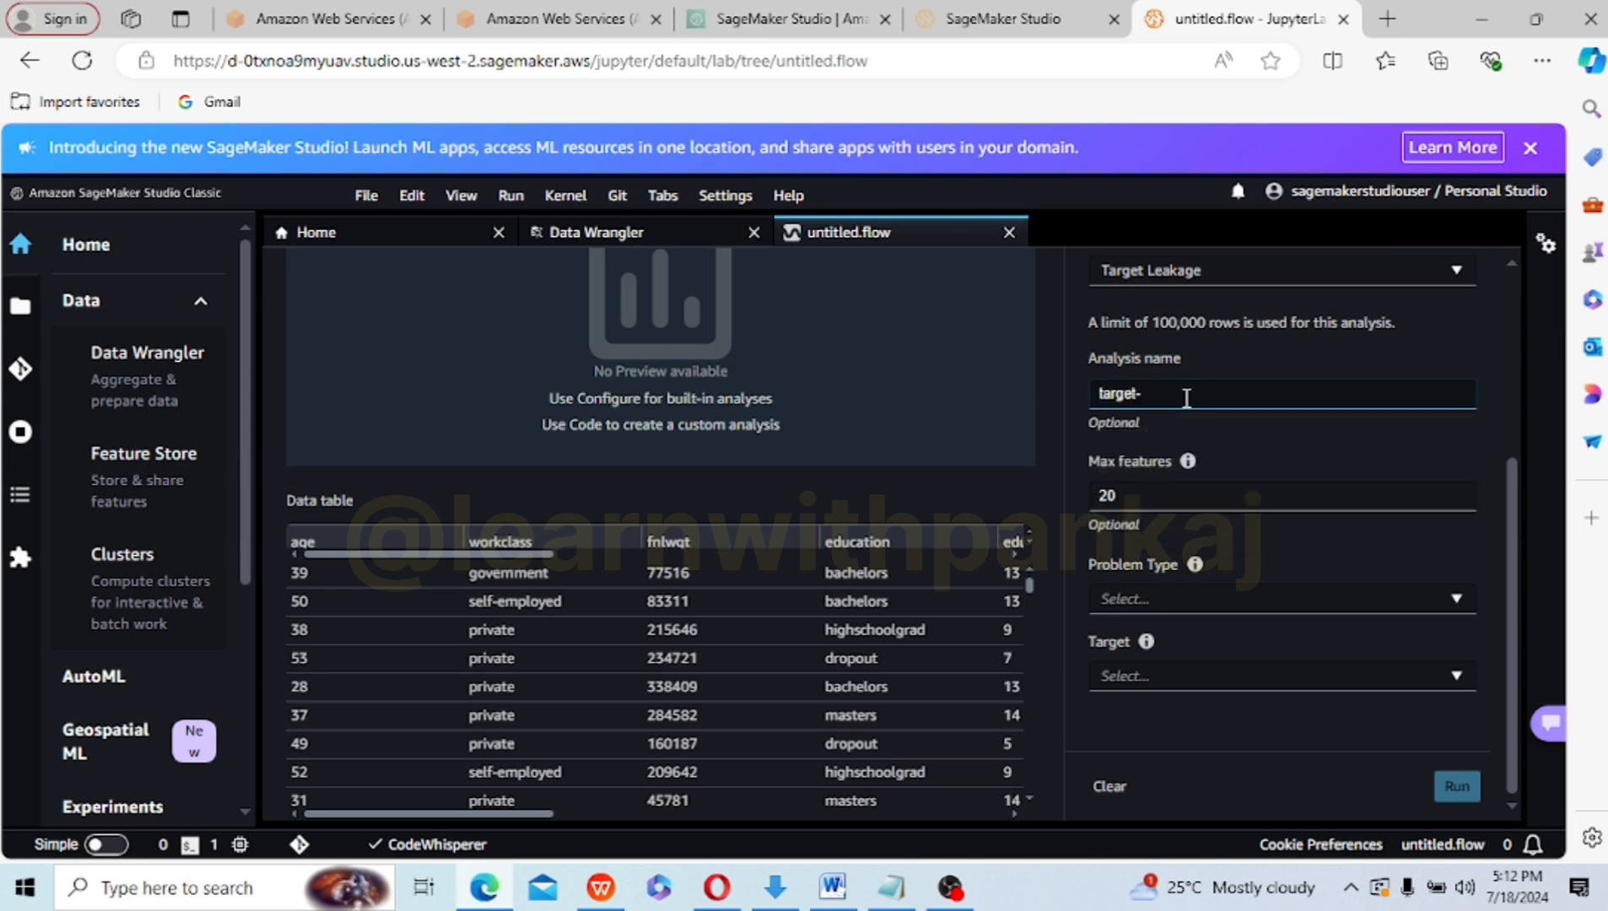
text(label)
click(1151, 502)
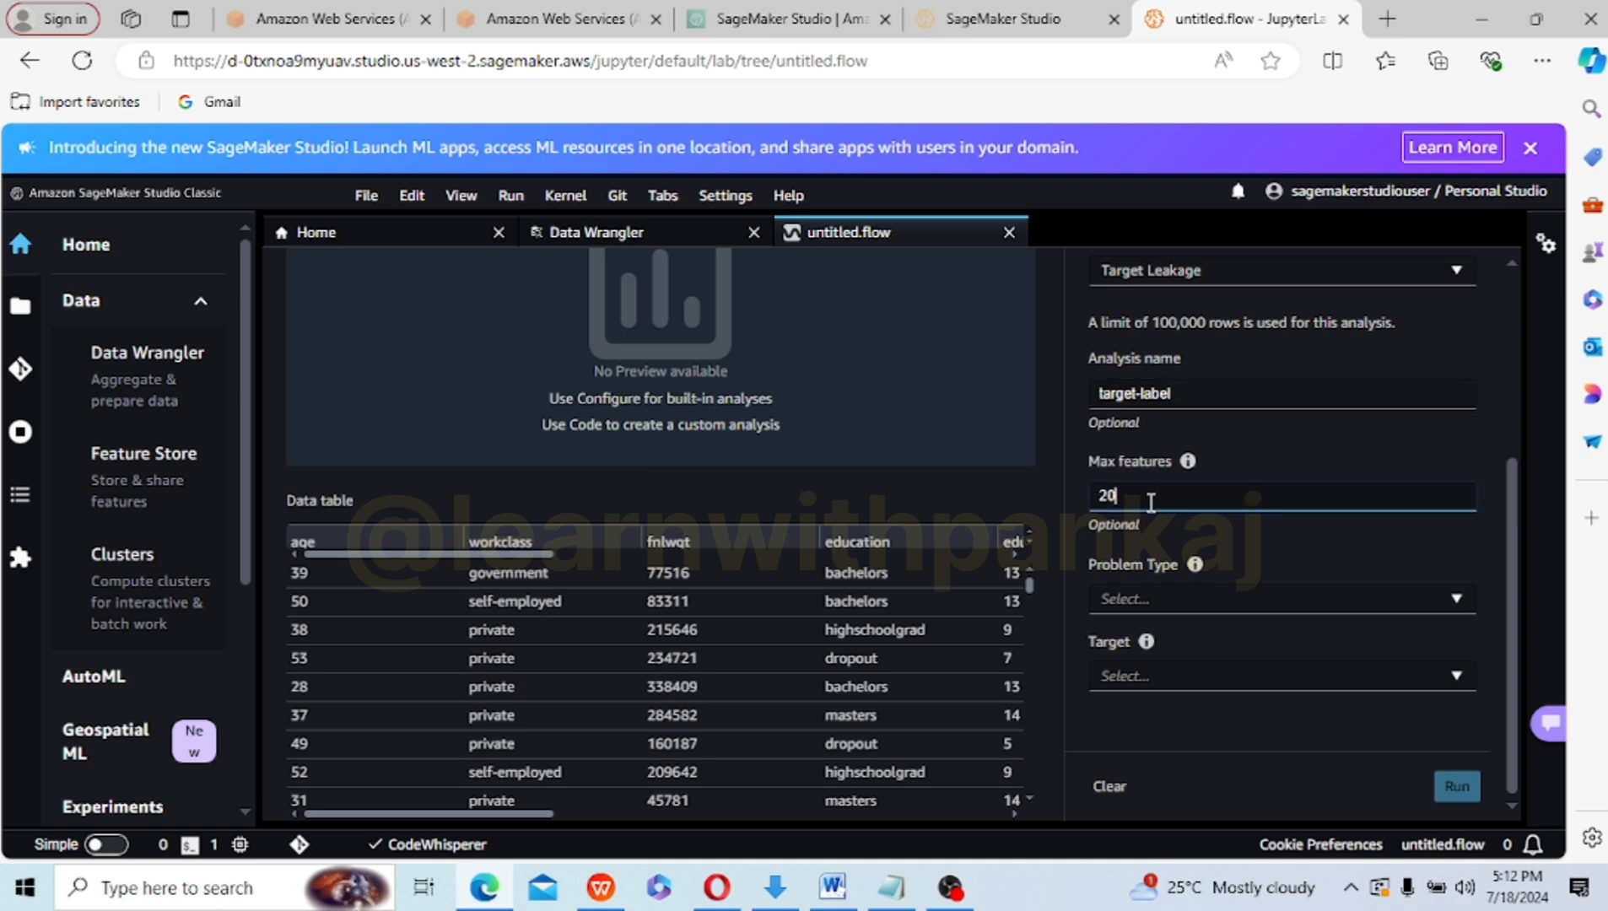
key(BackSpace)
key(BackSpace)
text(15)
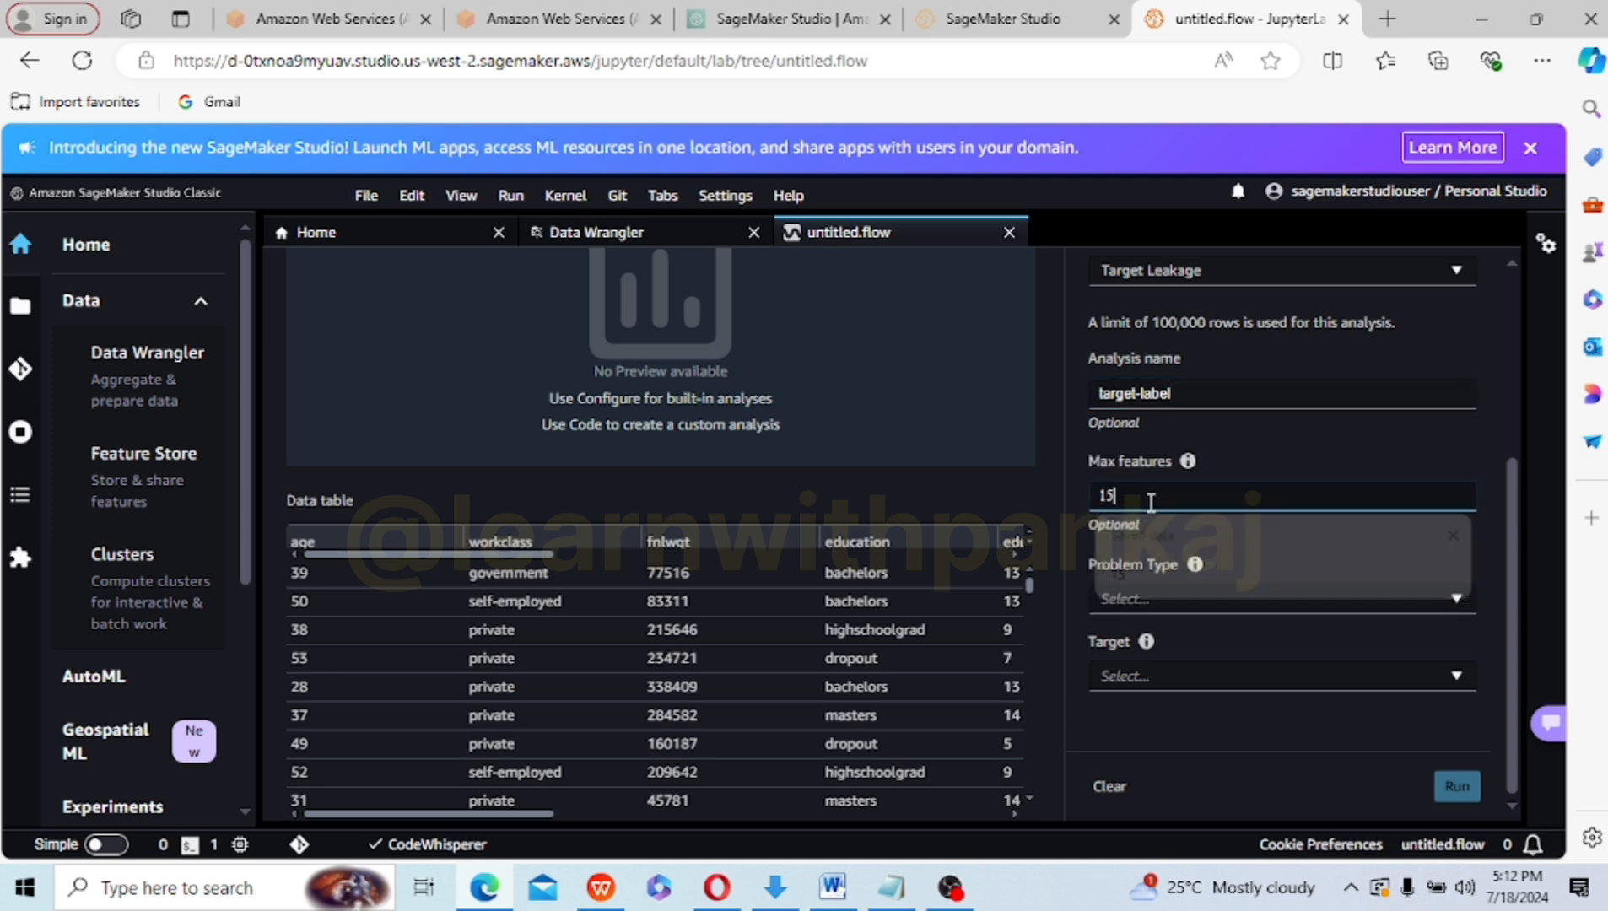
- Set the problem type to classification and the target to income, and run the Target Leakage analysis
click(1177, 600)
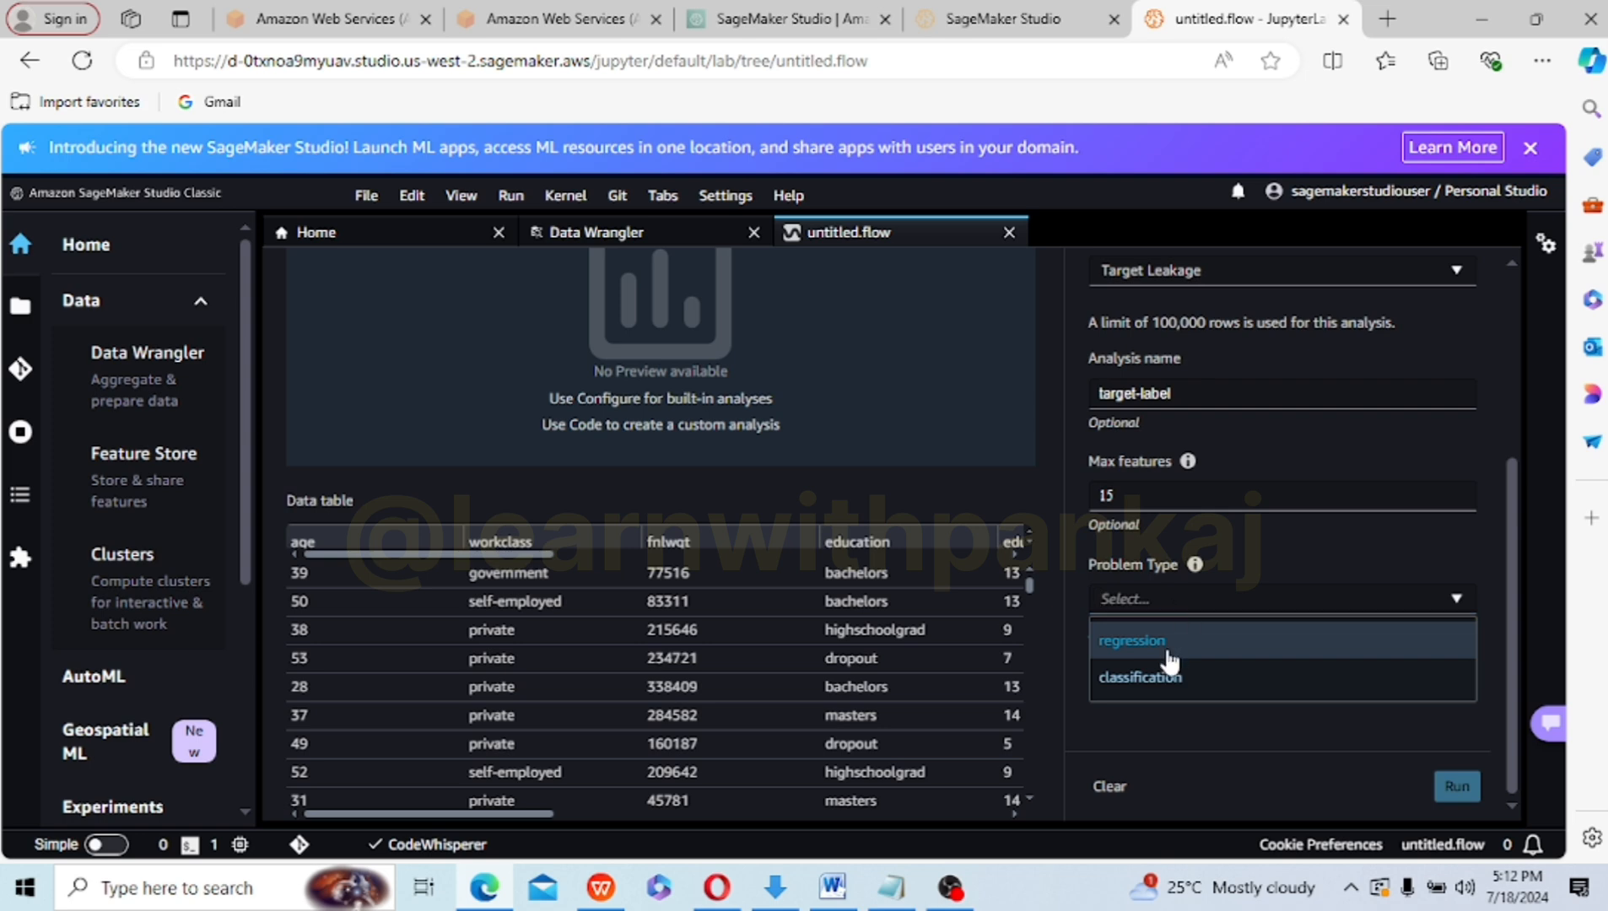
click(1160, 684)
click(1235, 675)
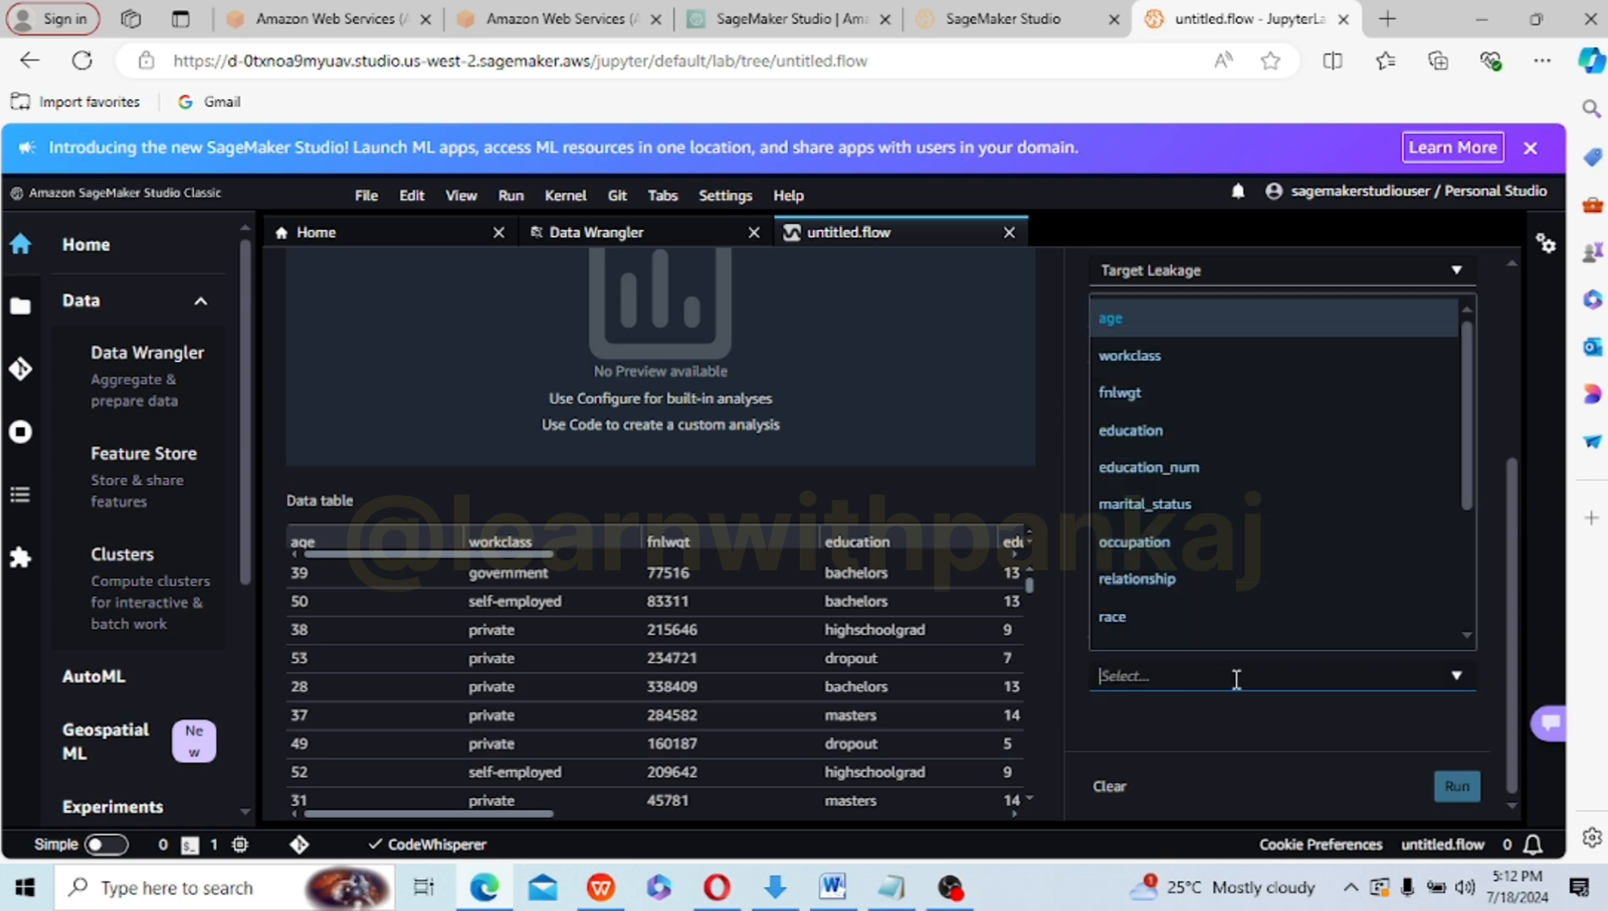
scroll(1462, 591, down, 3)
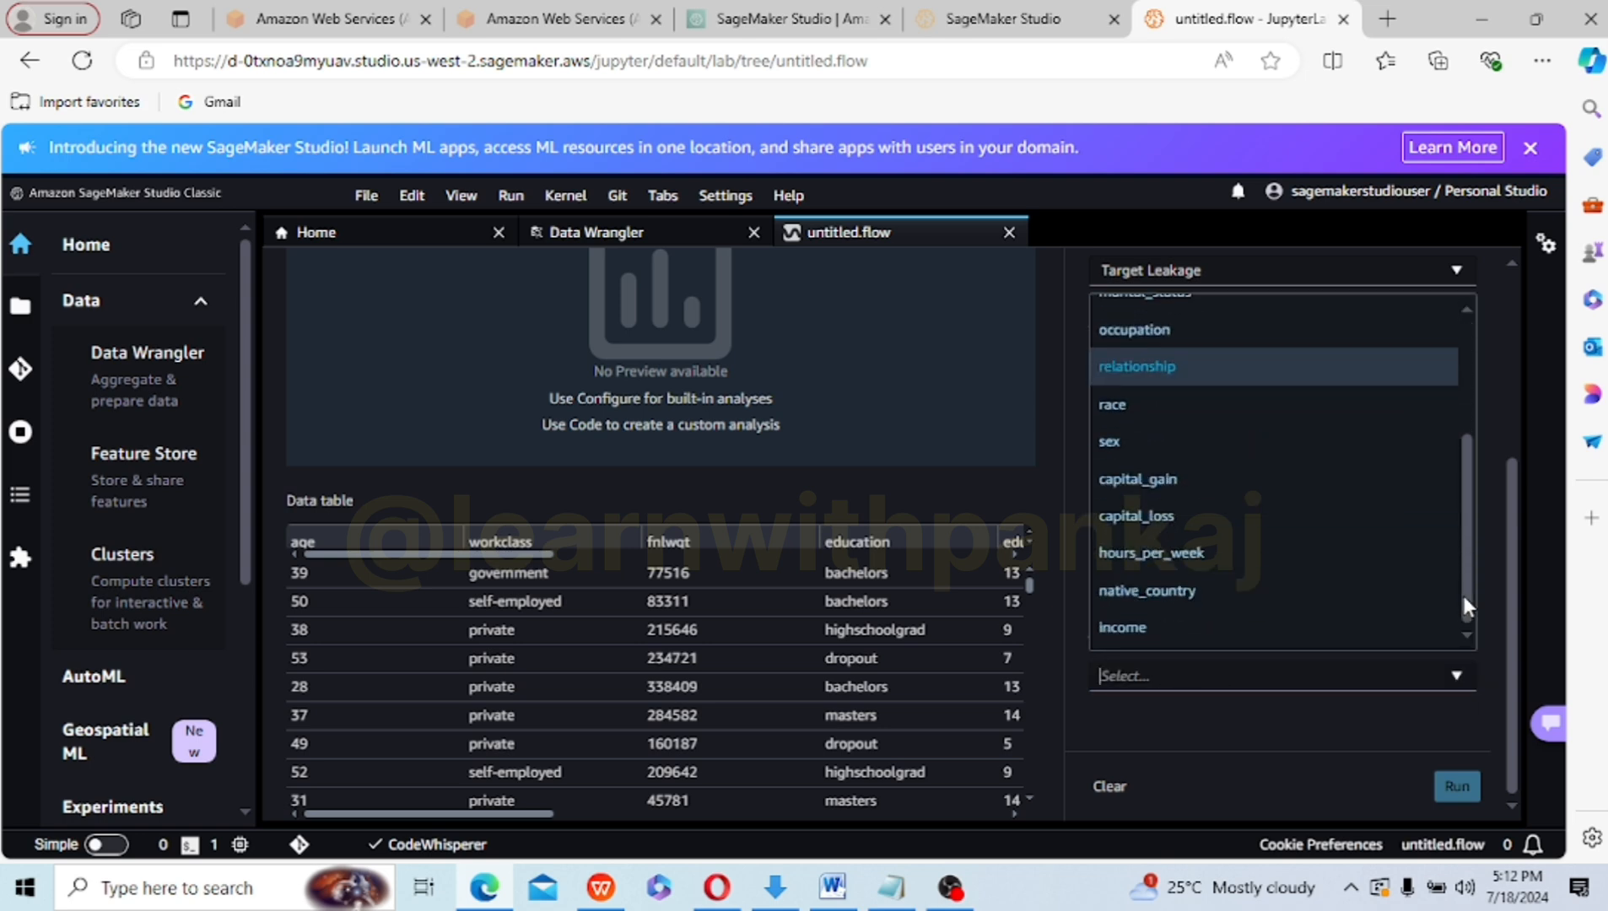
click(1178, 646)
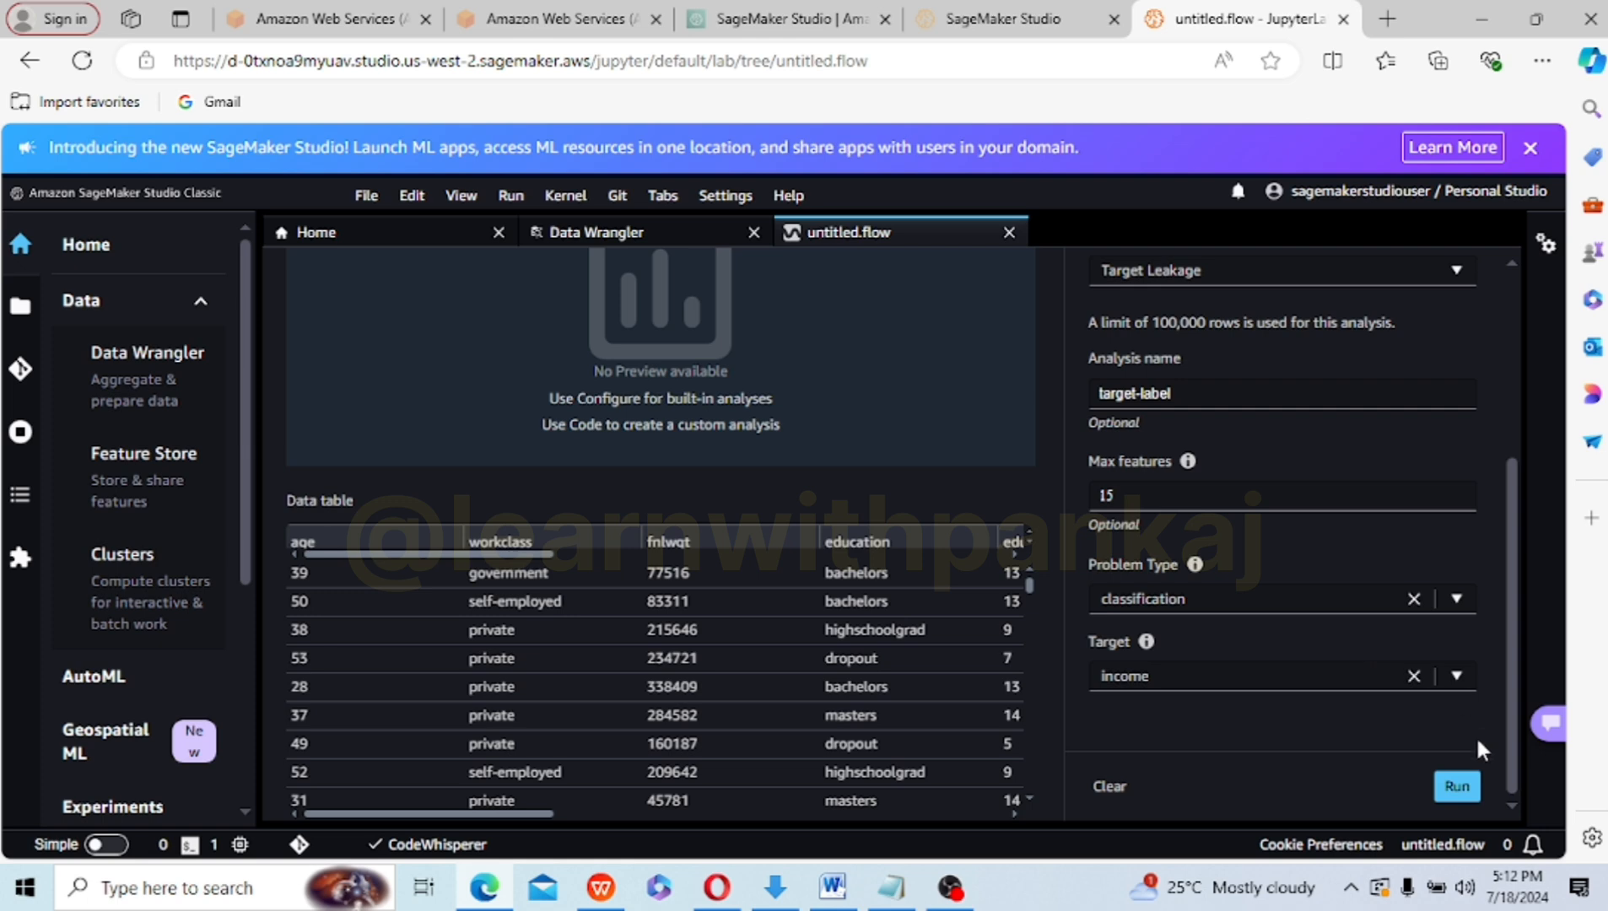
click(1461, 790)
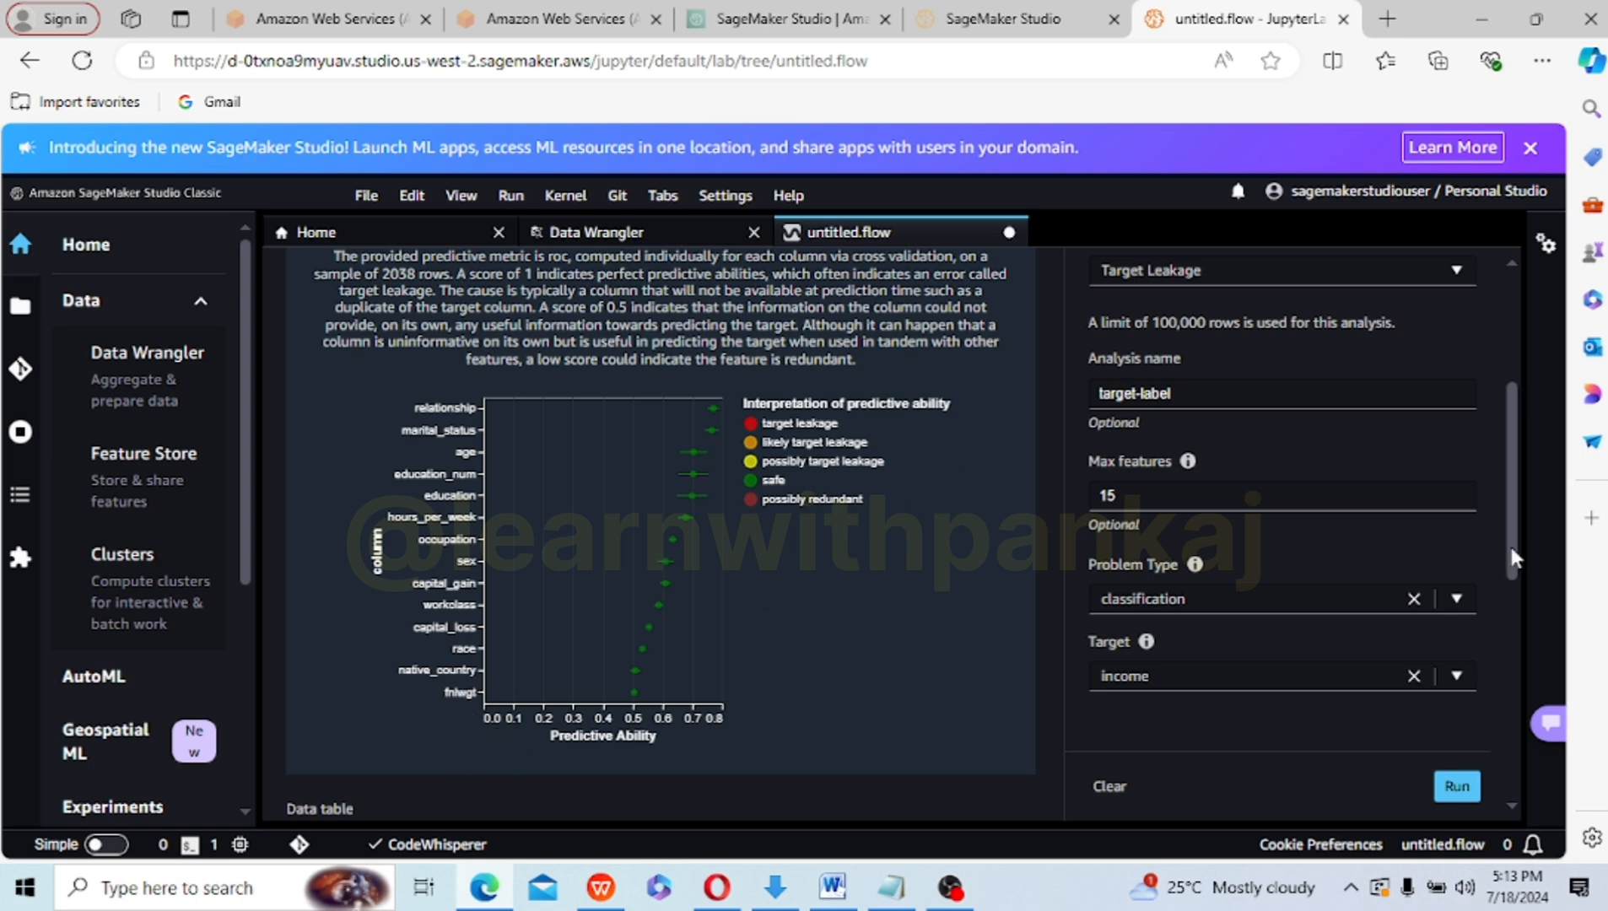
- Change the analysis type to Histogram and name the analysis hist
right_click(1512, 570)
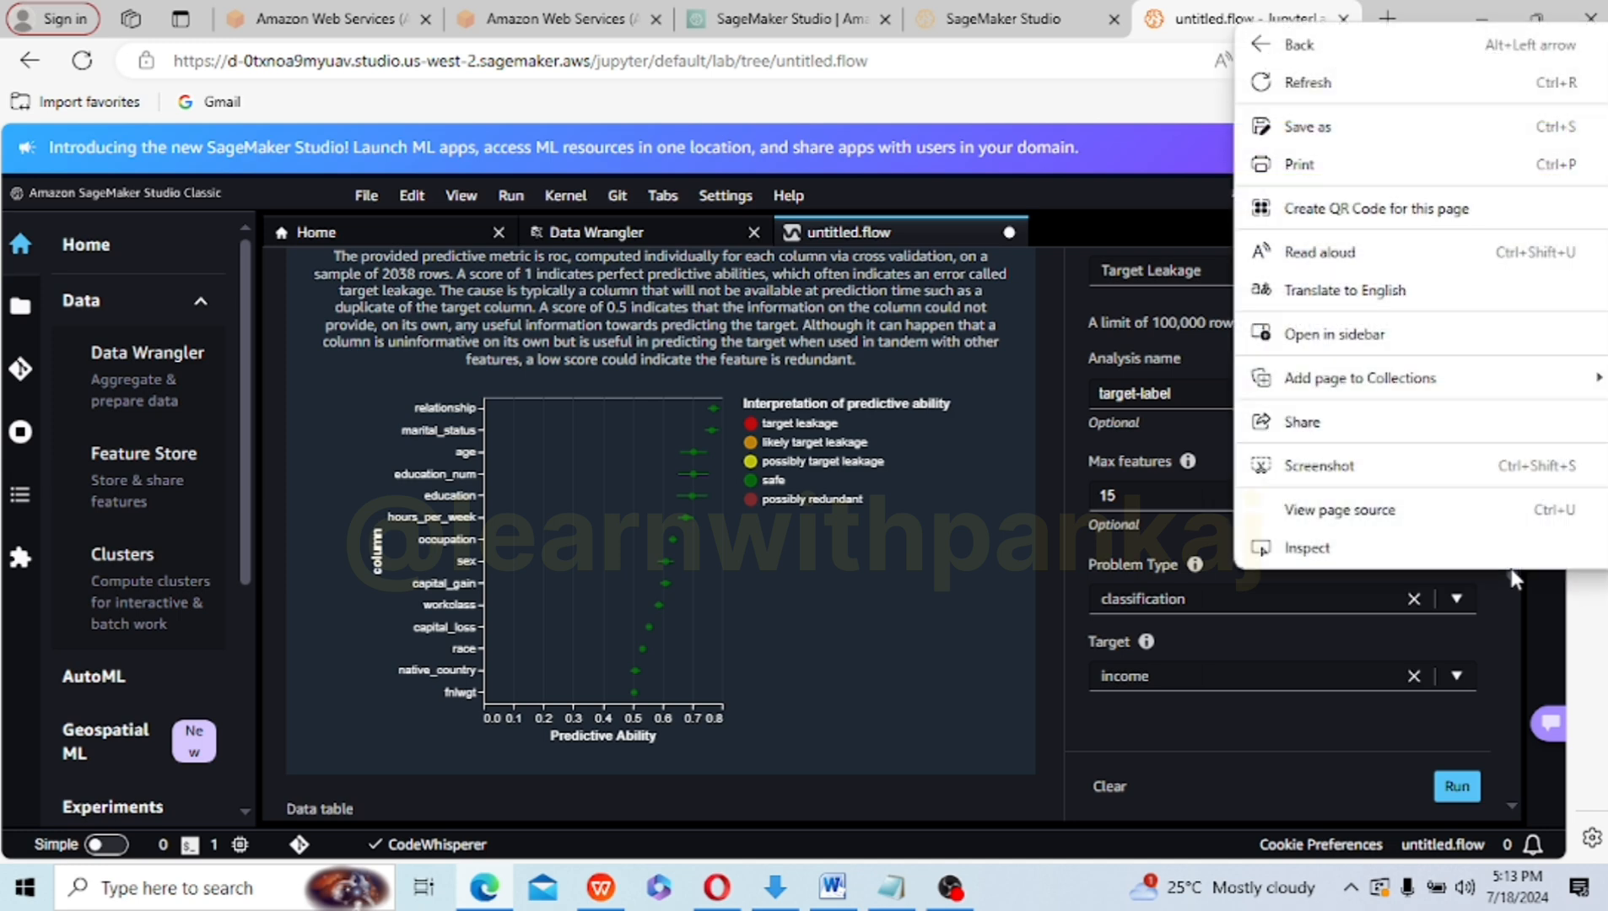
drag(1512, 572, 1504, 314)
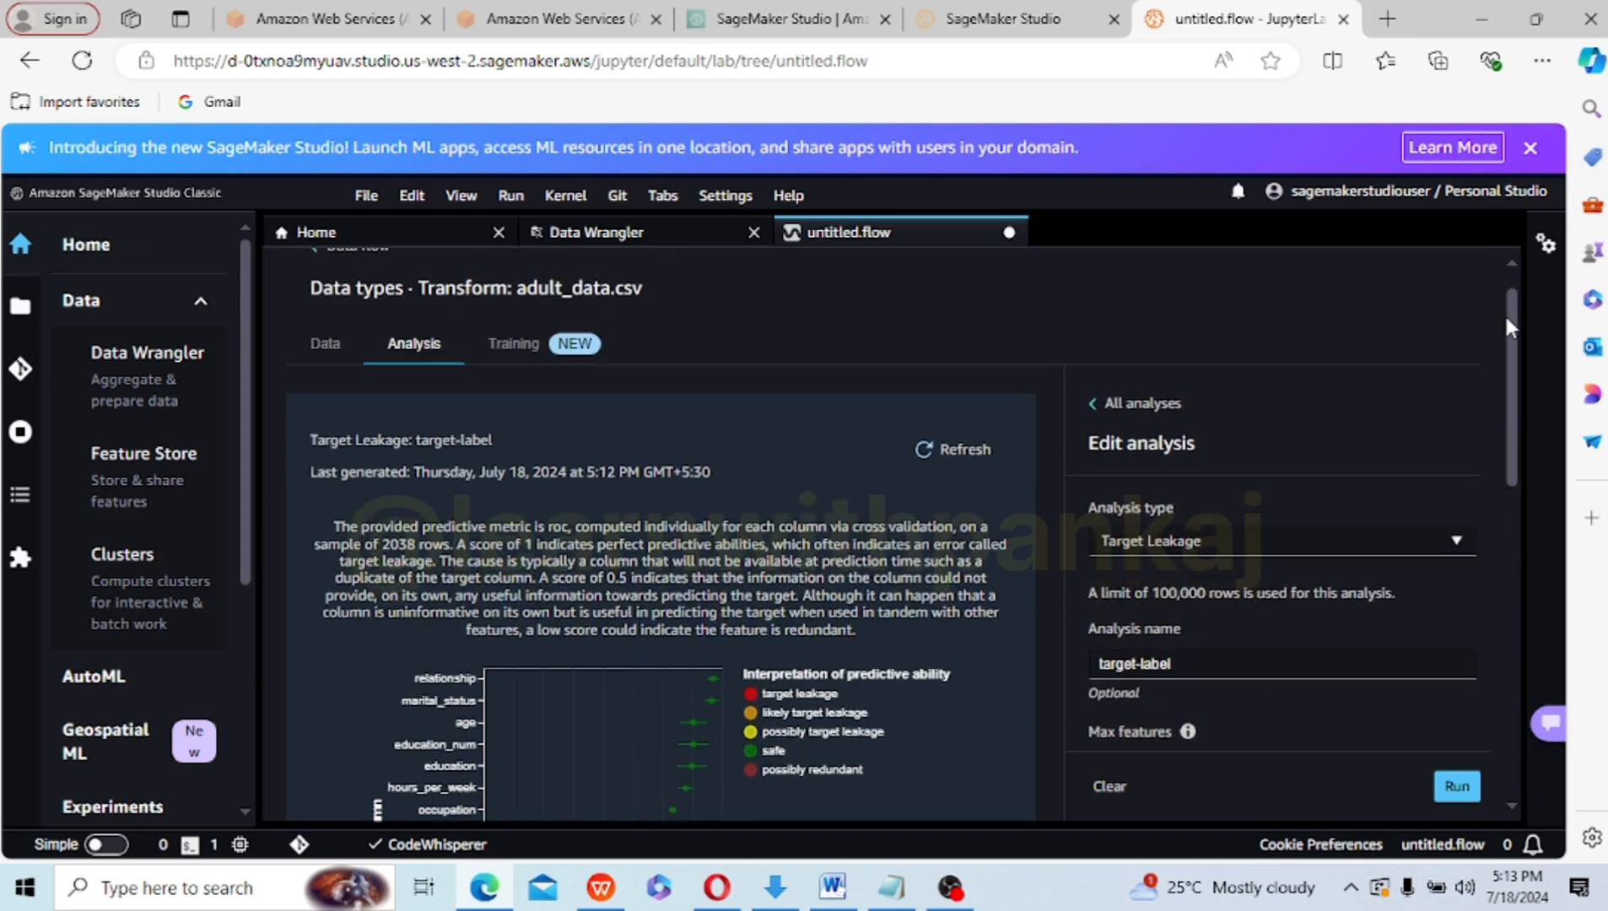
click(1454, 541)
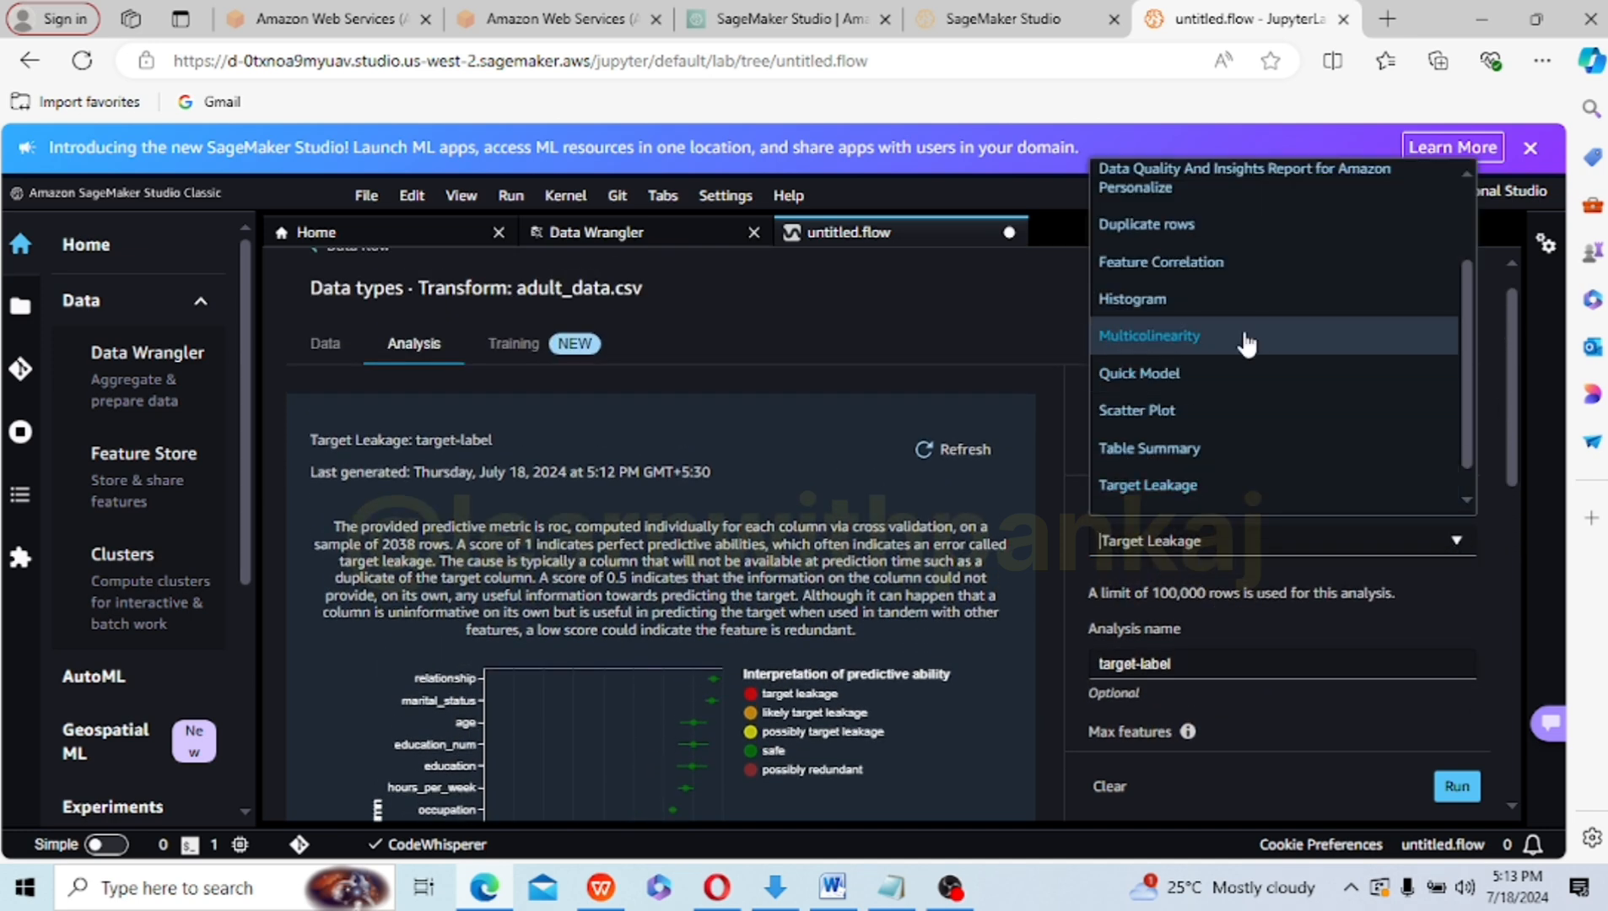
click(1158, 296)
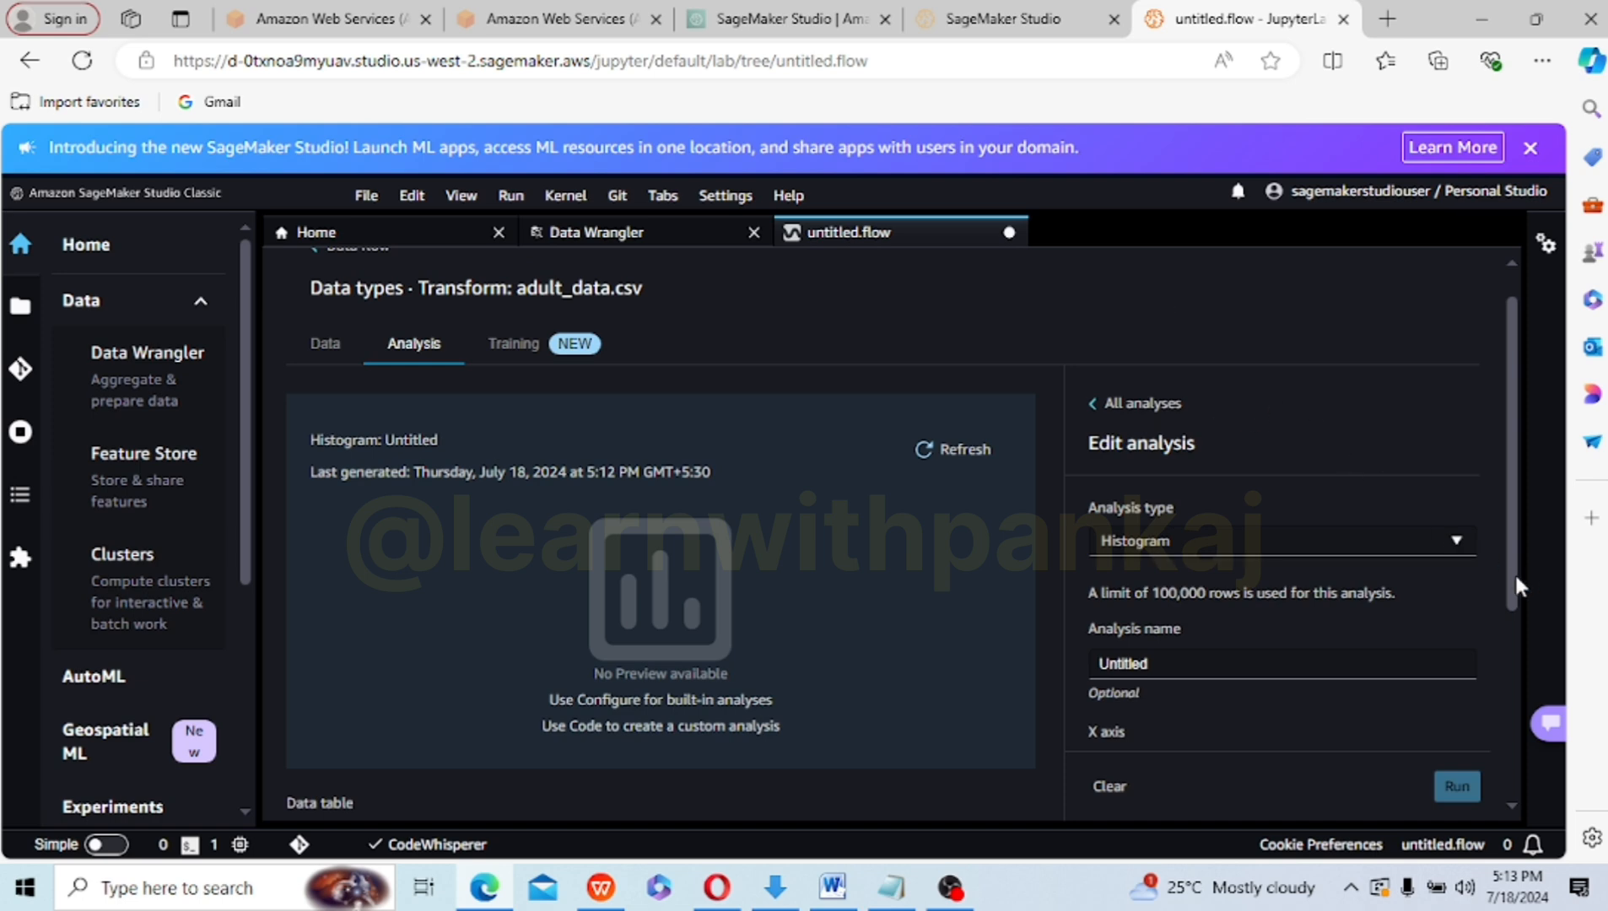
drag(1516, 579, 1517, 687)
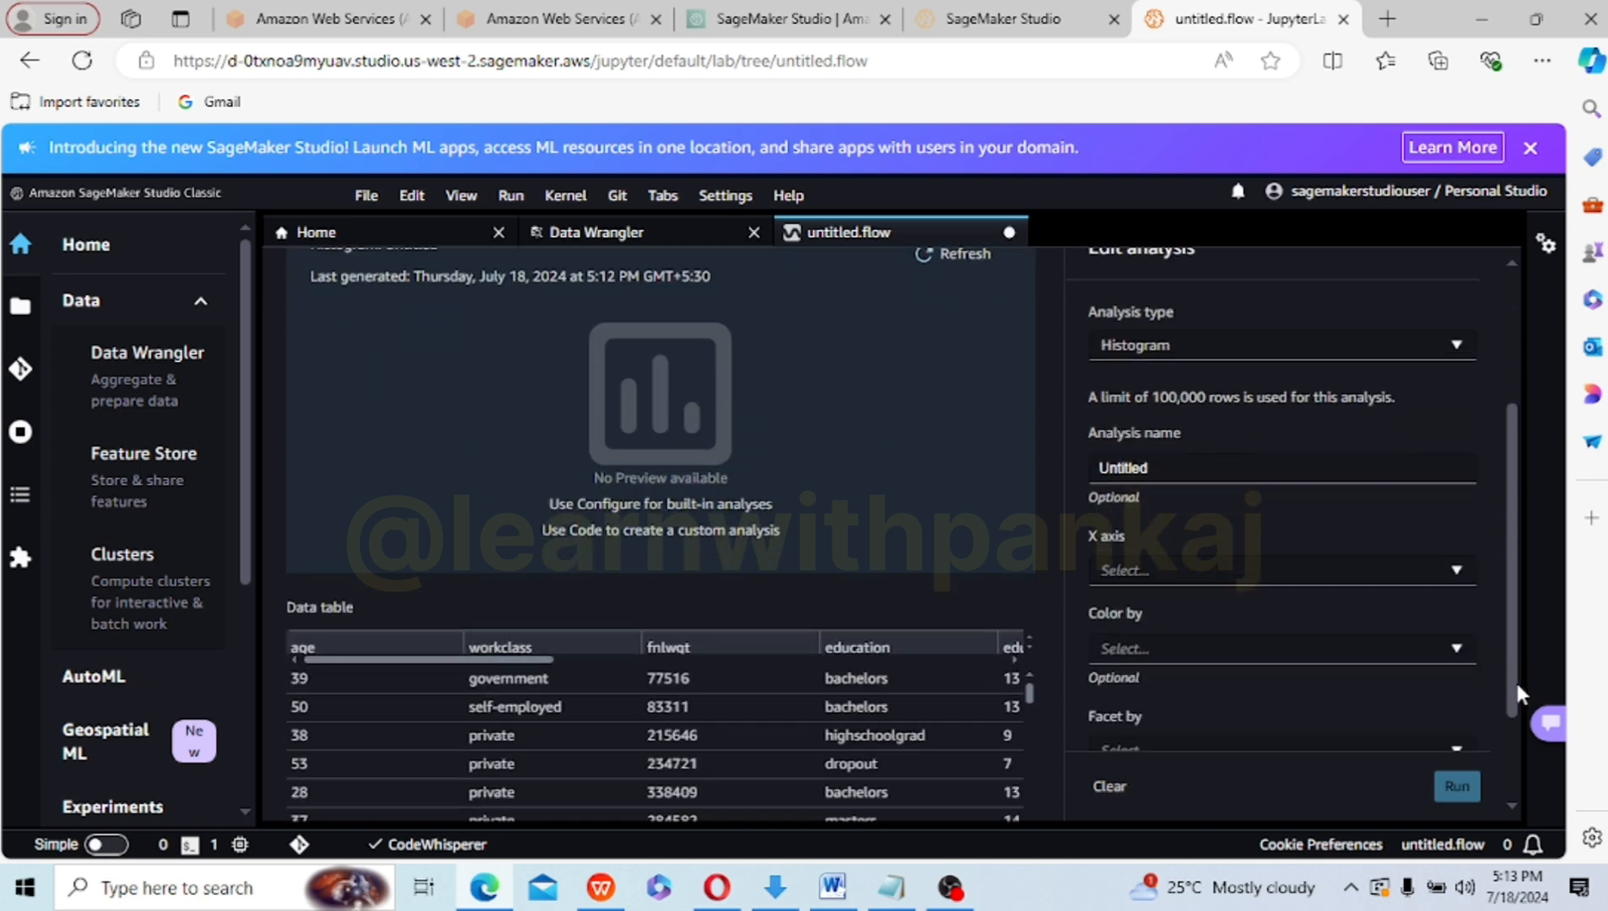
click(1228, 471)
double_click(1228, 471)
key(BackSpace)
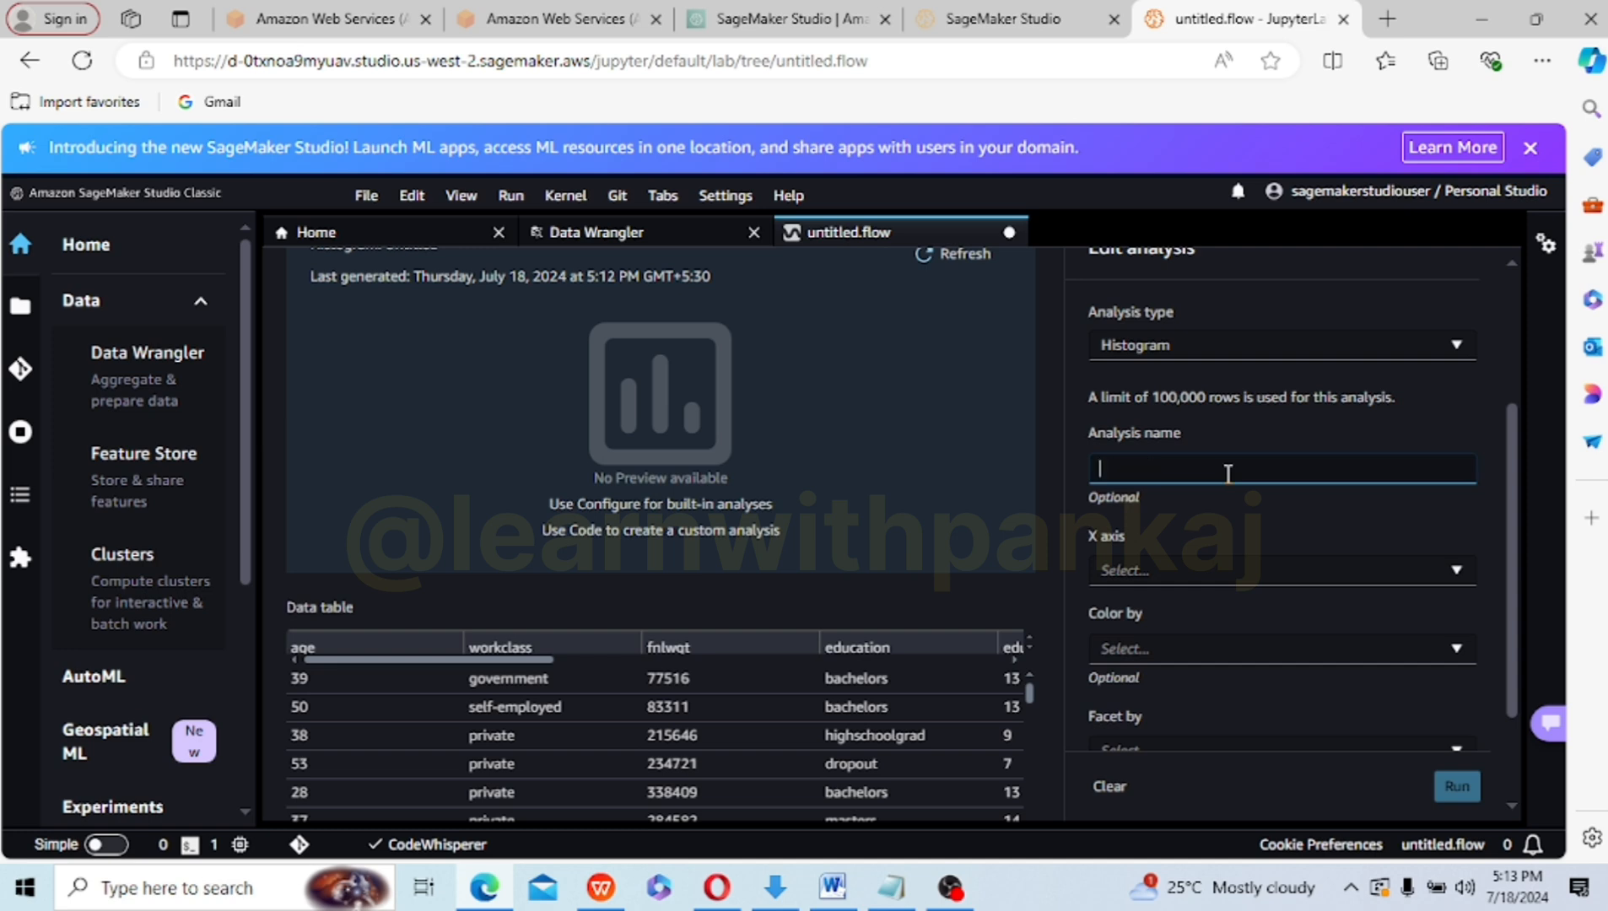
text(hist)
- Set the histogram's X axis to income and color it by race
click(1455, 570)
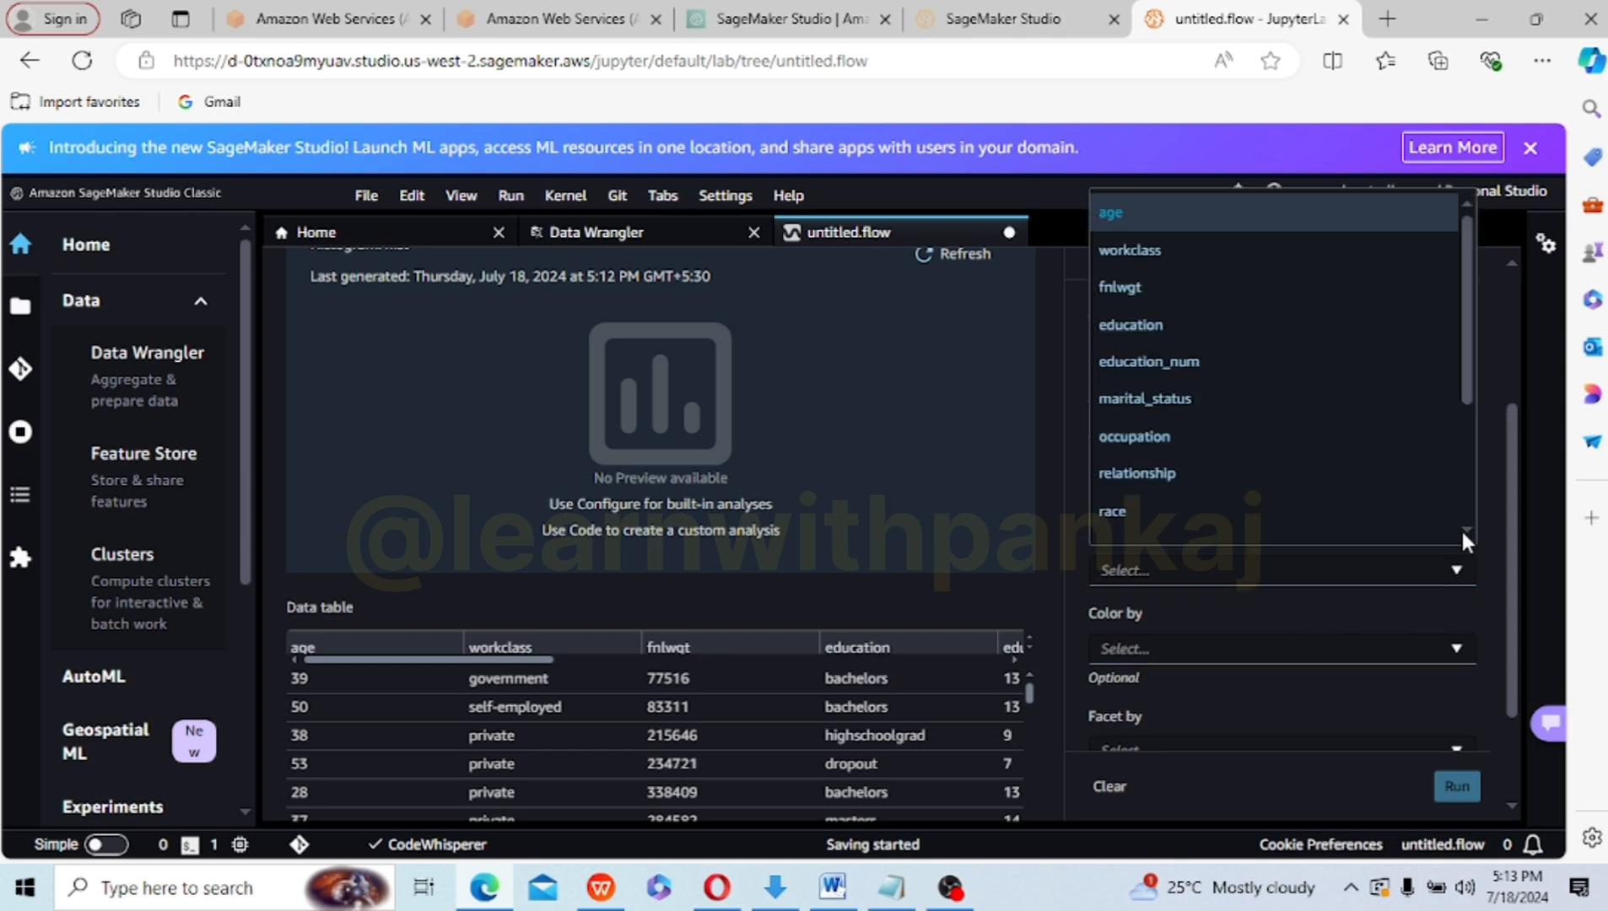
scroll(1462, 513, down, 3)
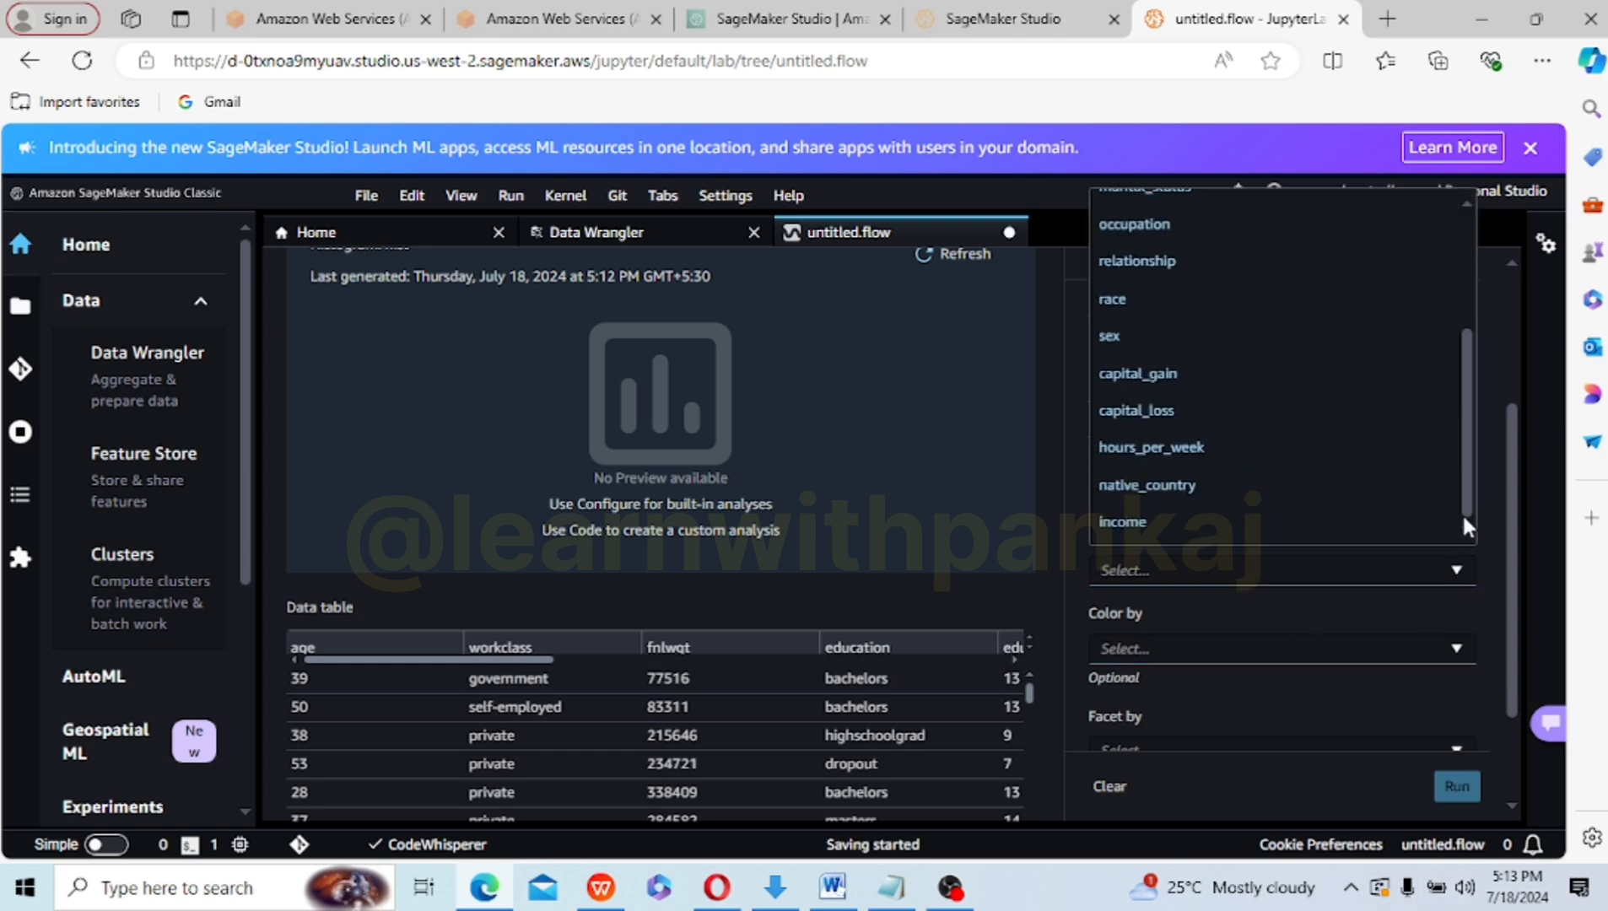
click(1129, 528)
click(1215, 648)
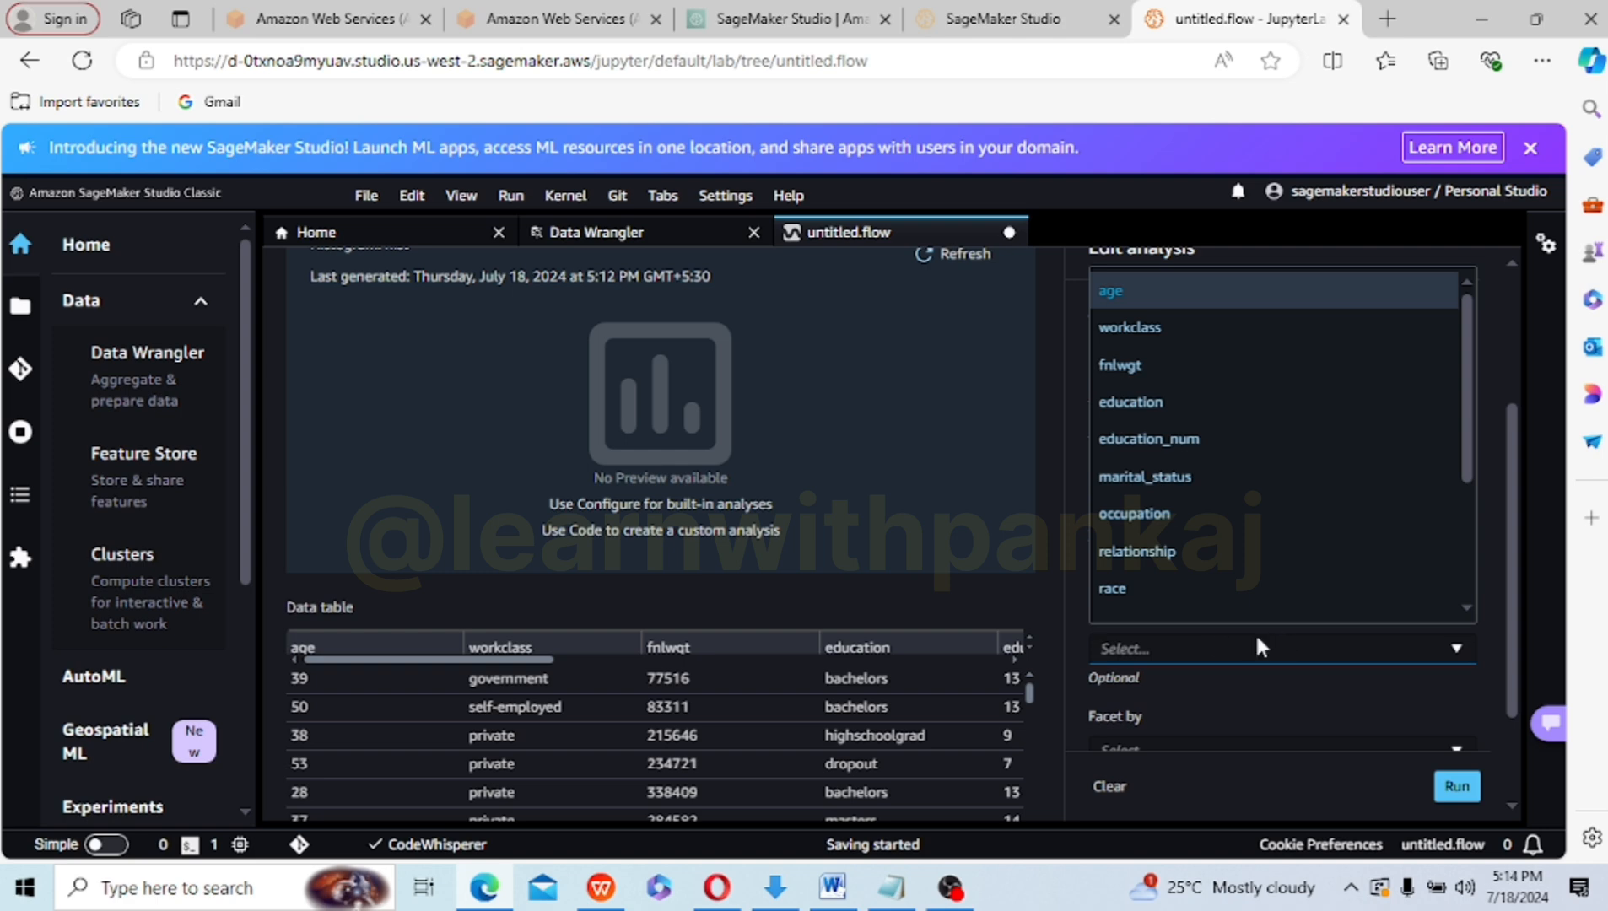
click(1270, 590)
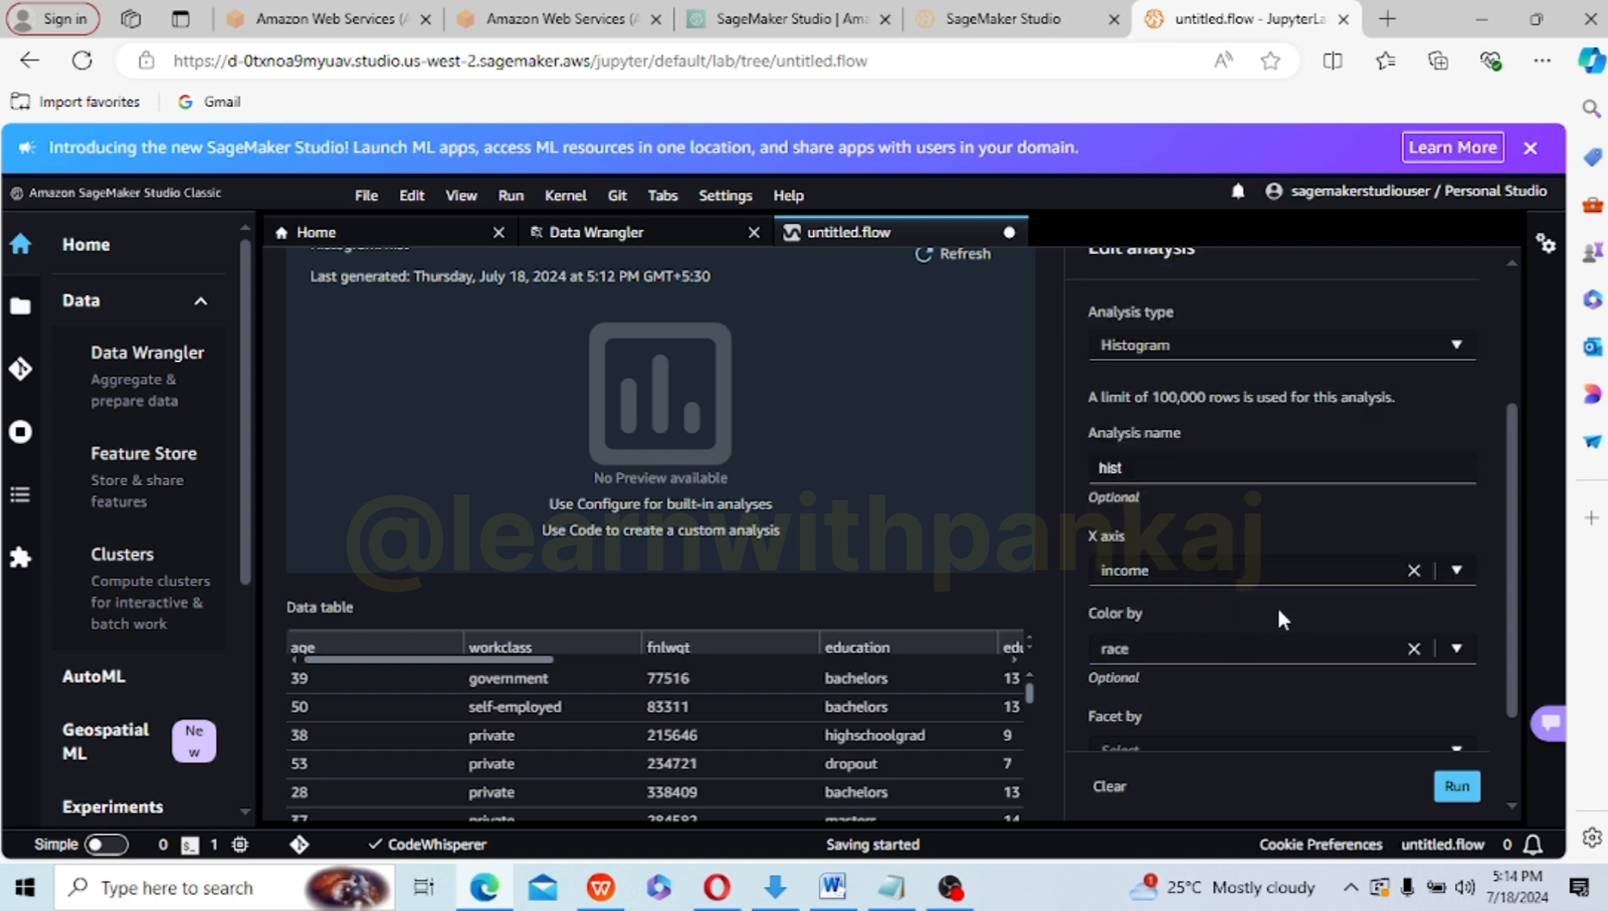
- Facet the histogram by sex and run the analysis
click(1455, 750)
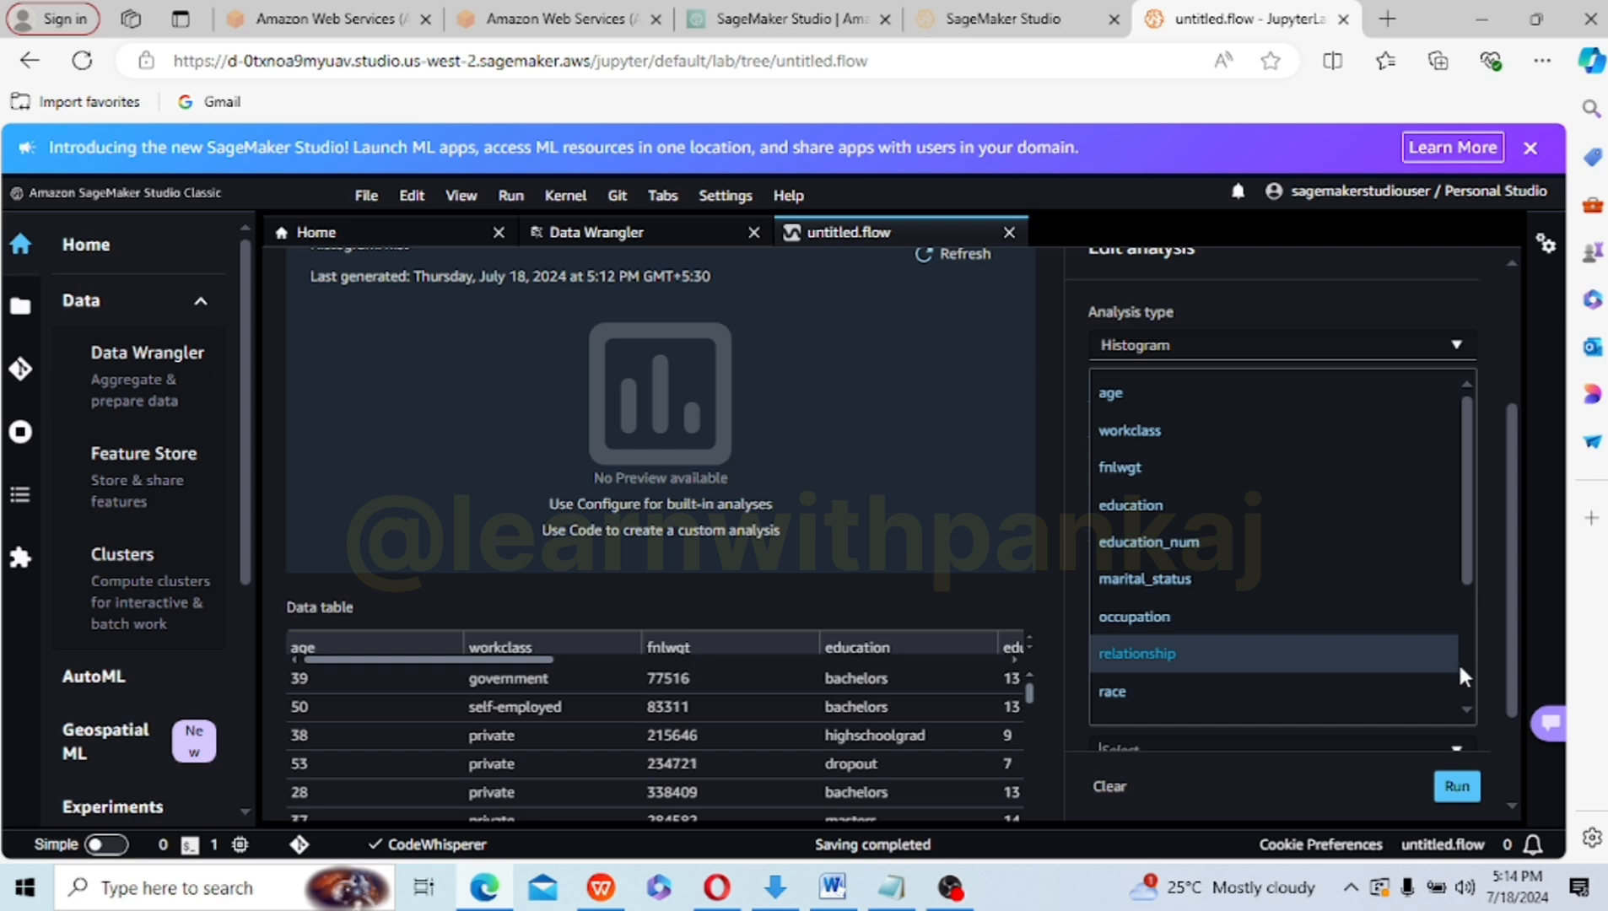
scroll(1460, 667, down, 3)
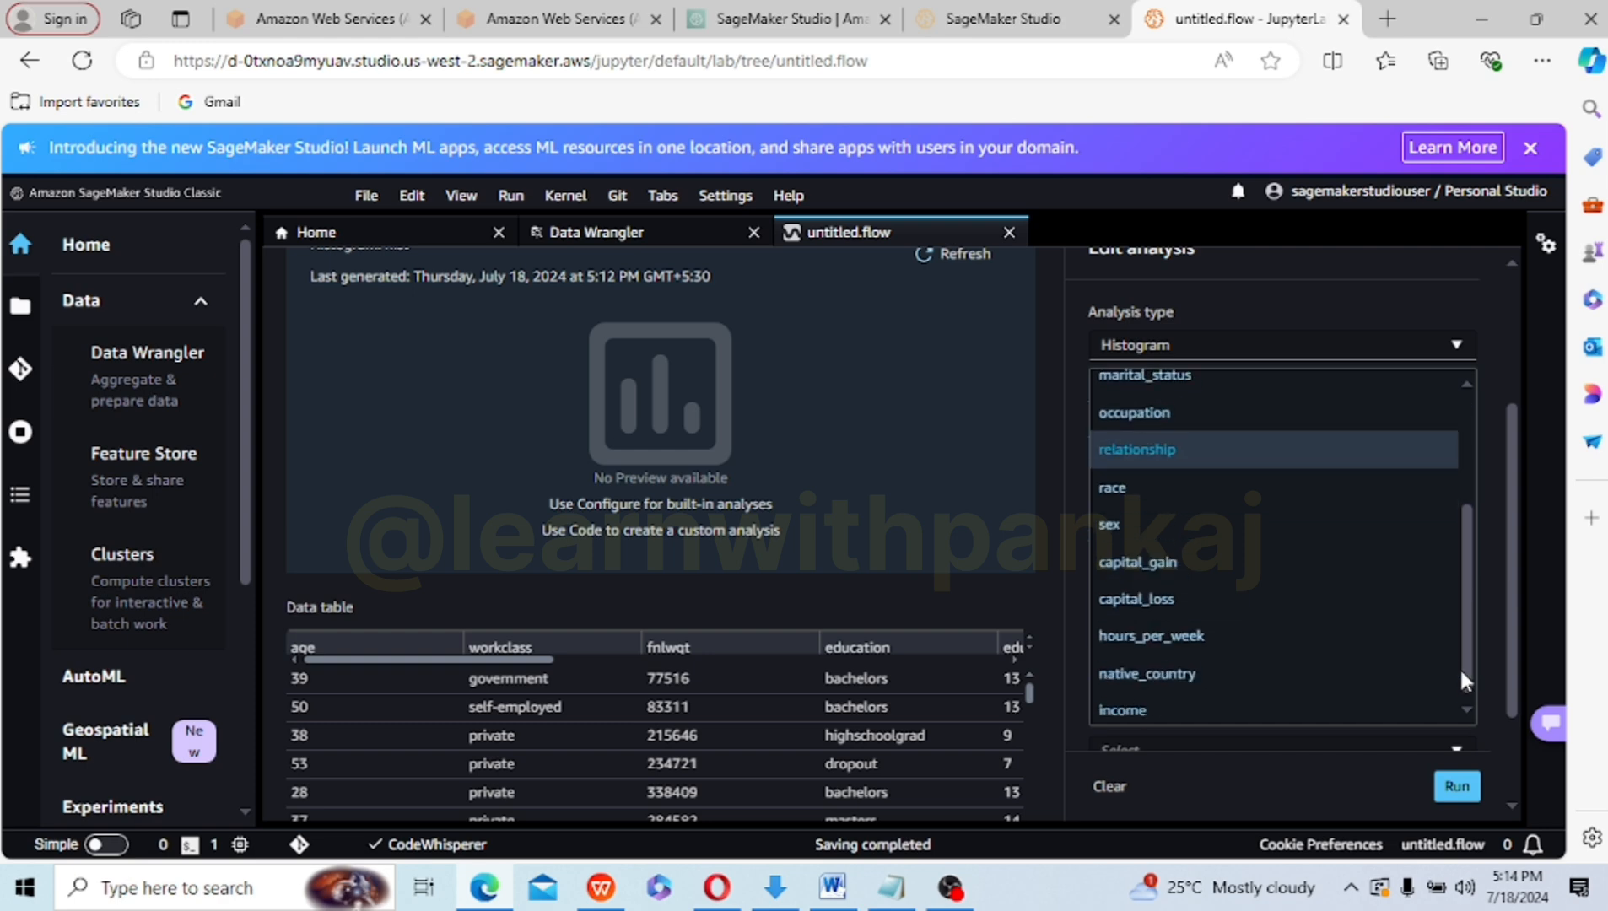
click(1143, 516)
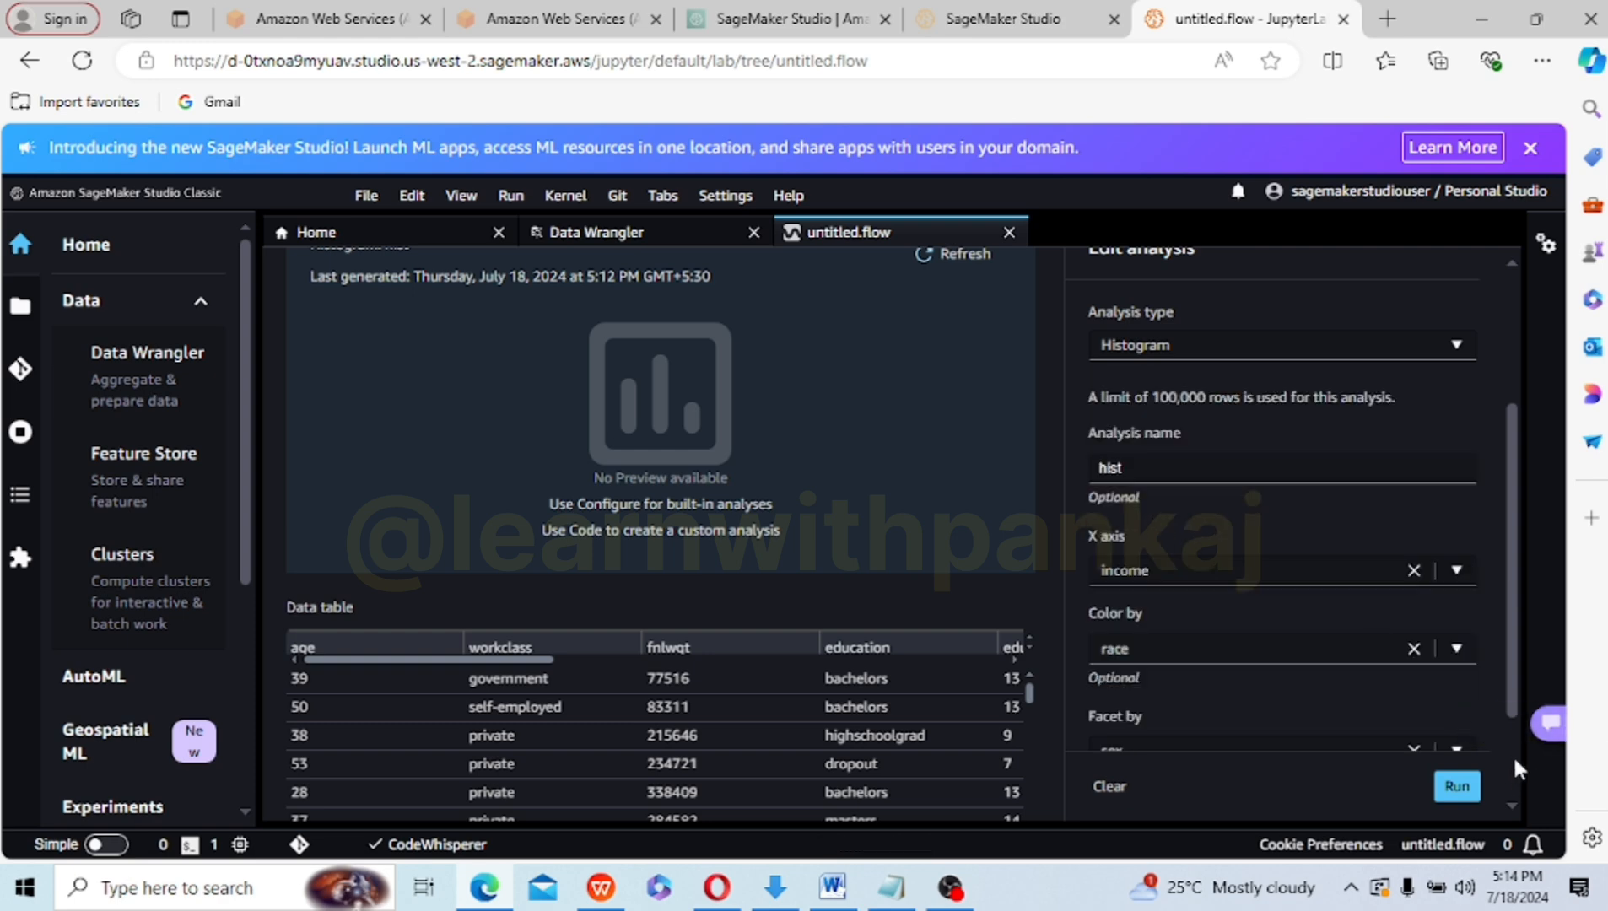
scroll(1513, 754, down, 2)
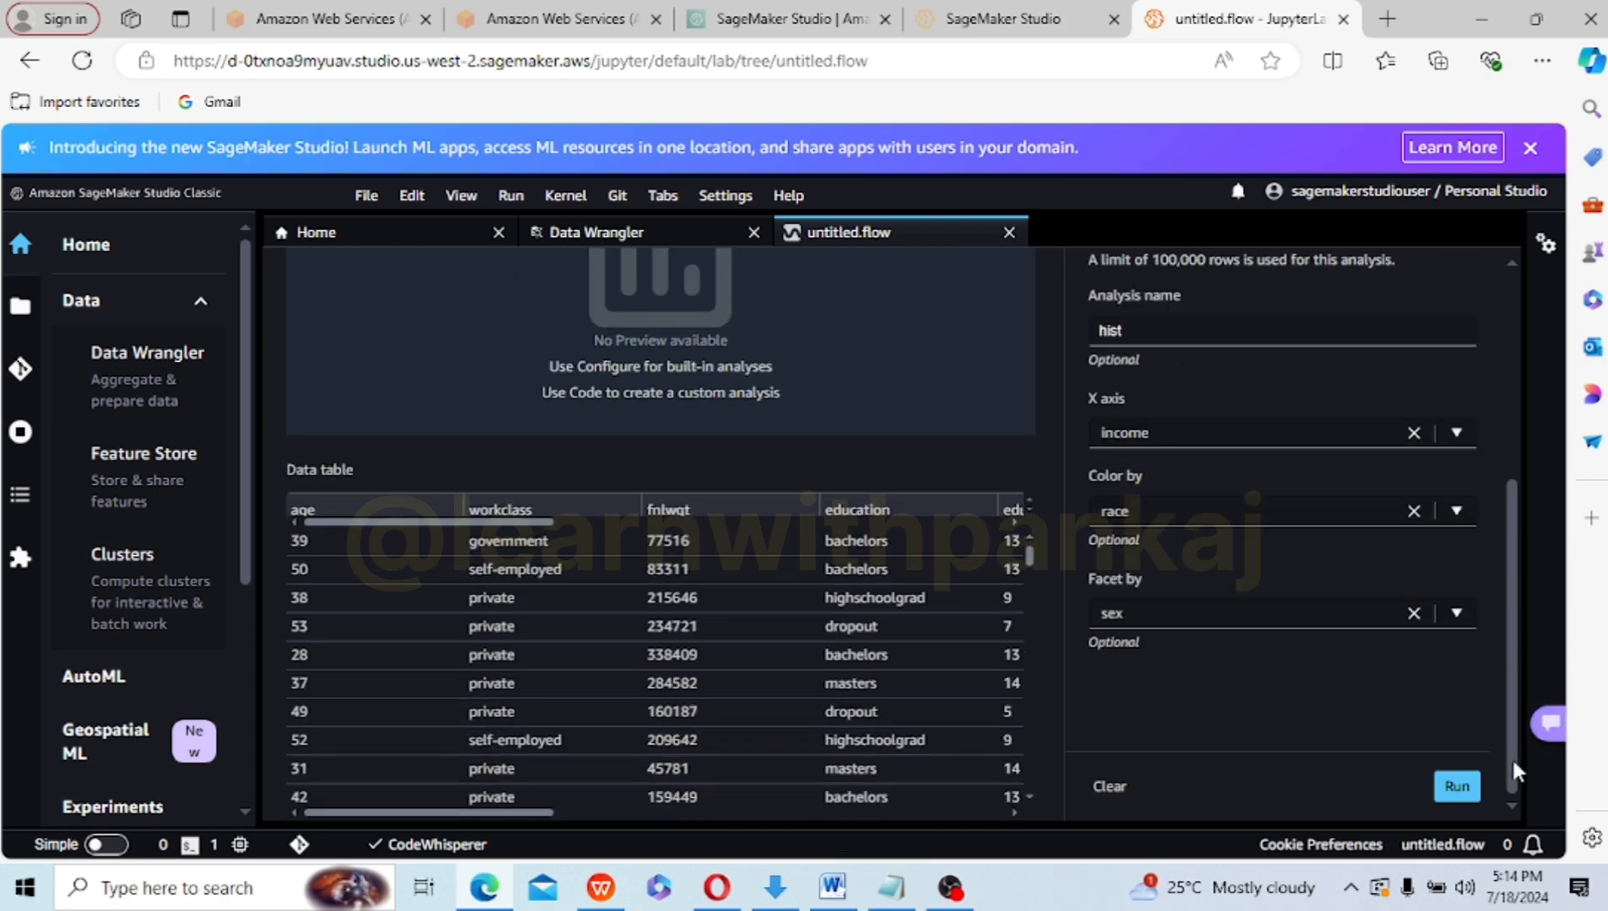
click(1457, 786)
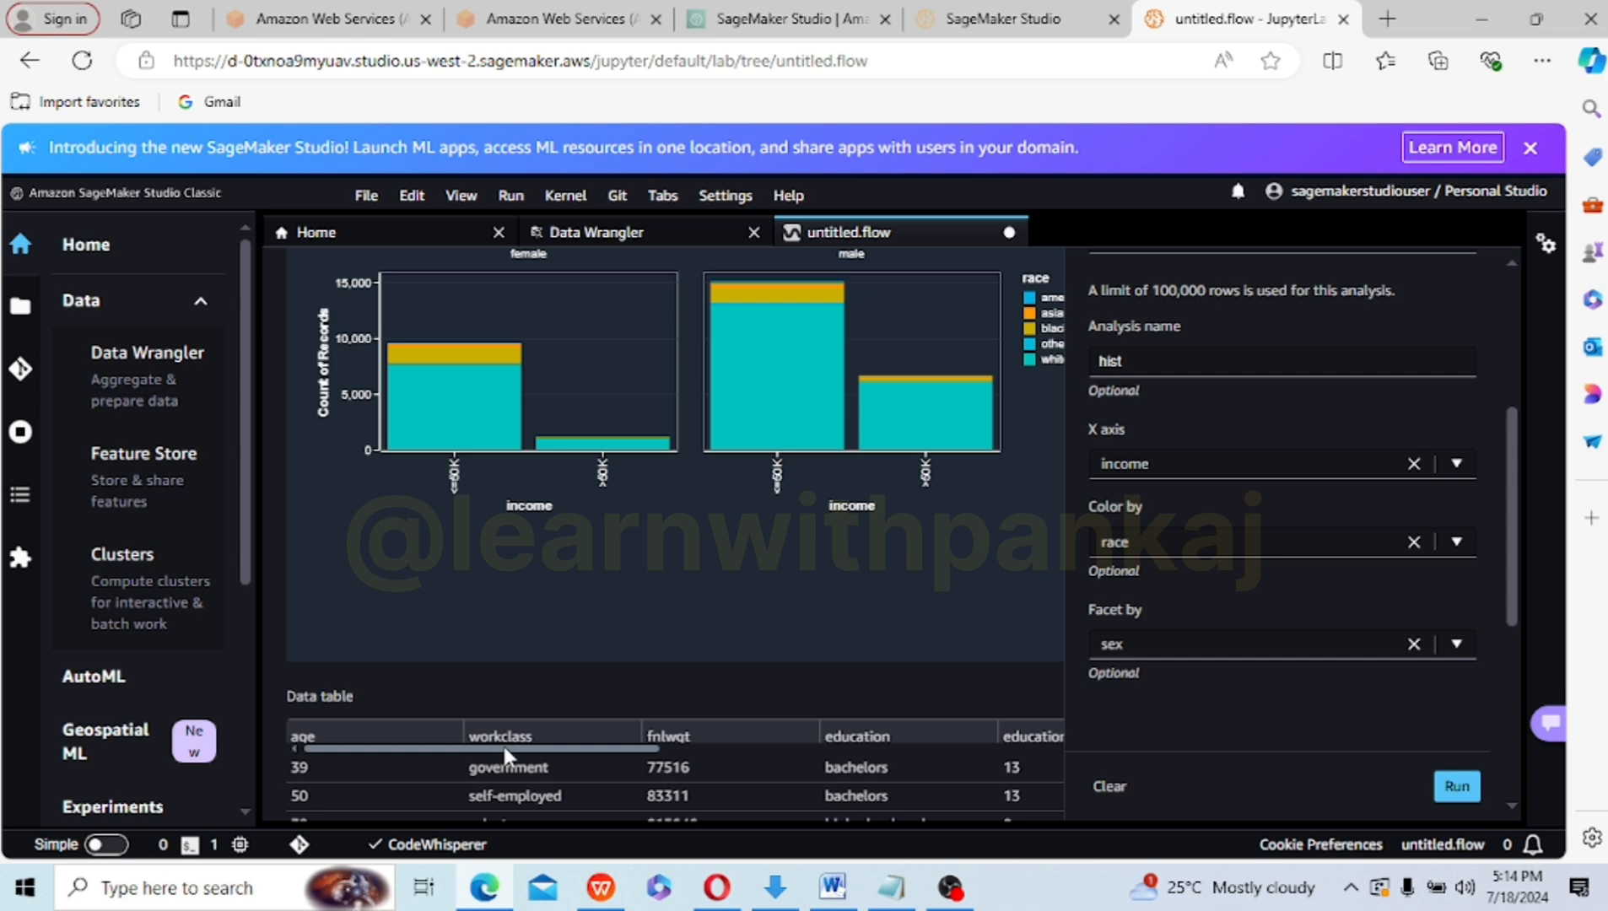
- Return to the data flow and choose to add a transform after the Data types step
drag(503, 742, 575, 745)
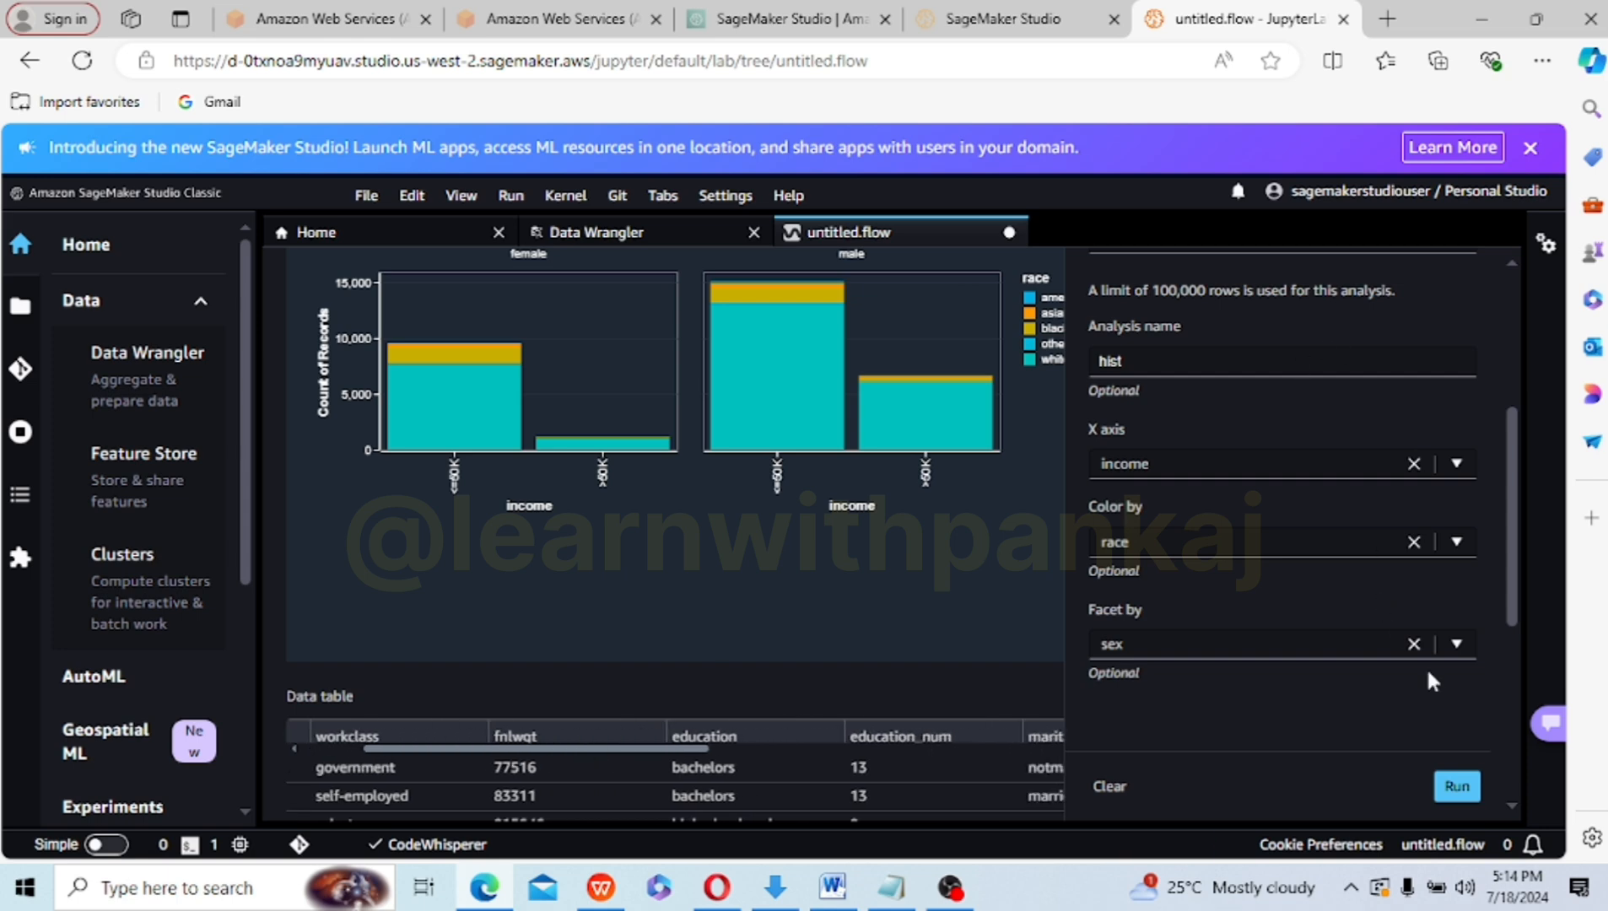
scroll(1511, 286, up, 4)
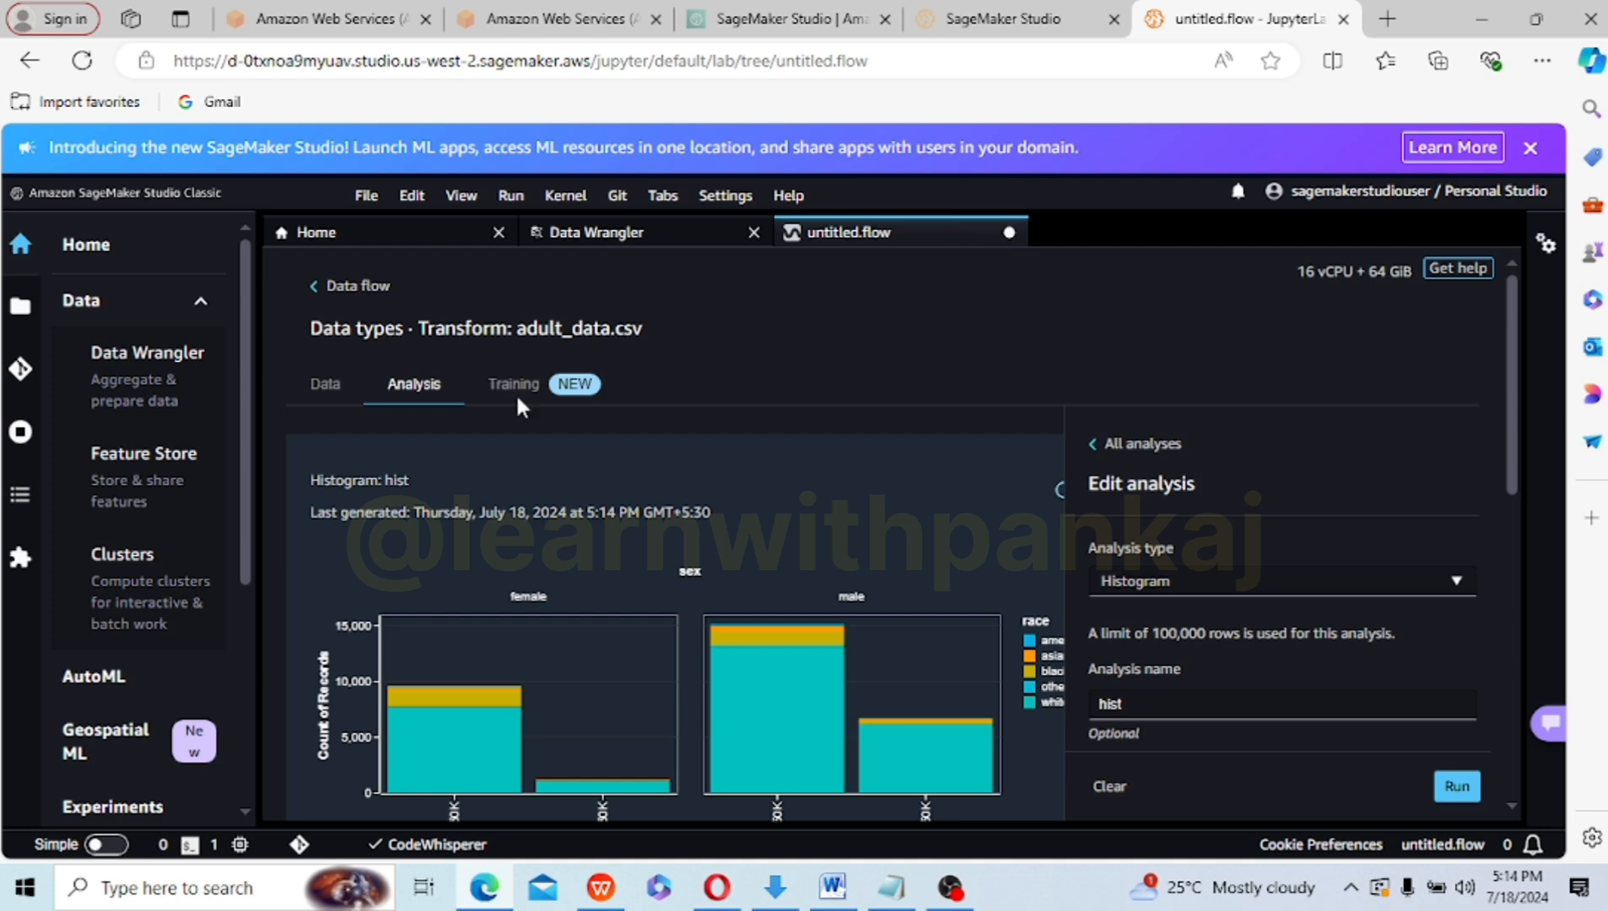
click(354, 285)
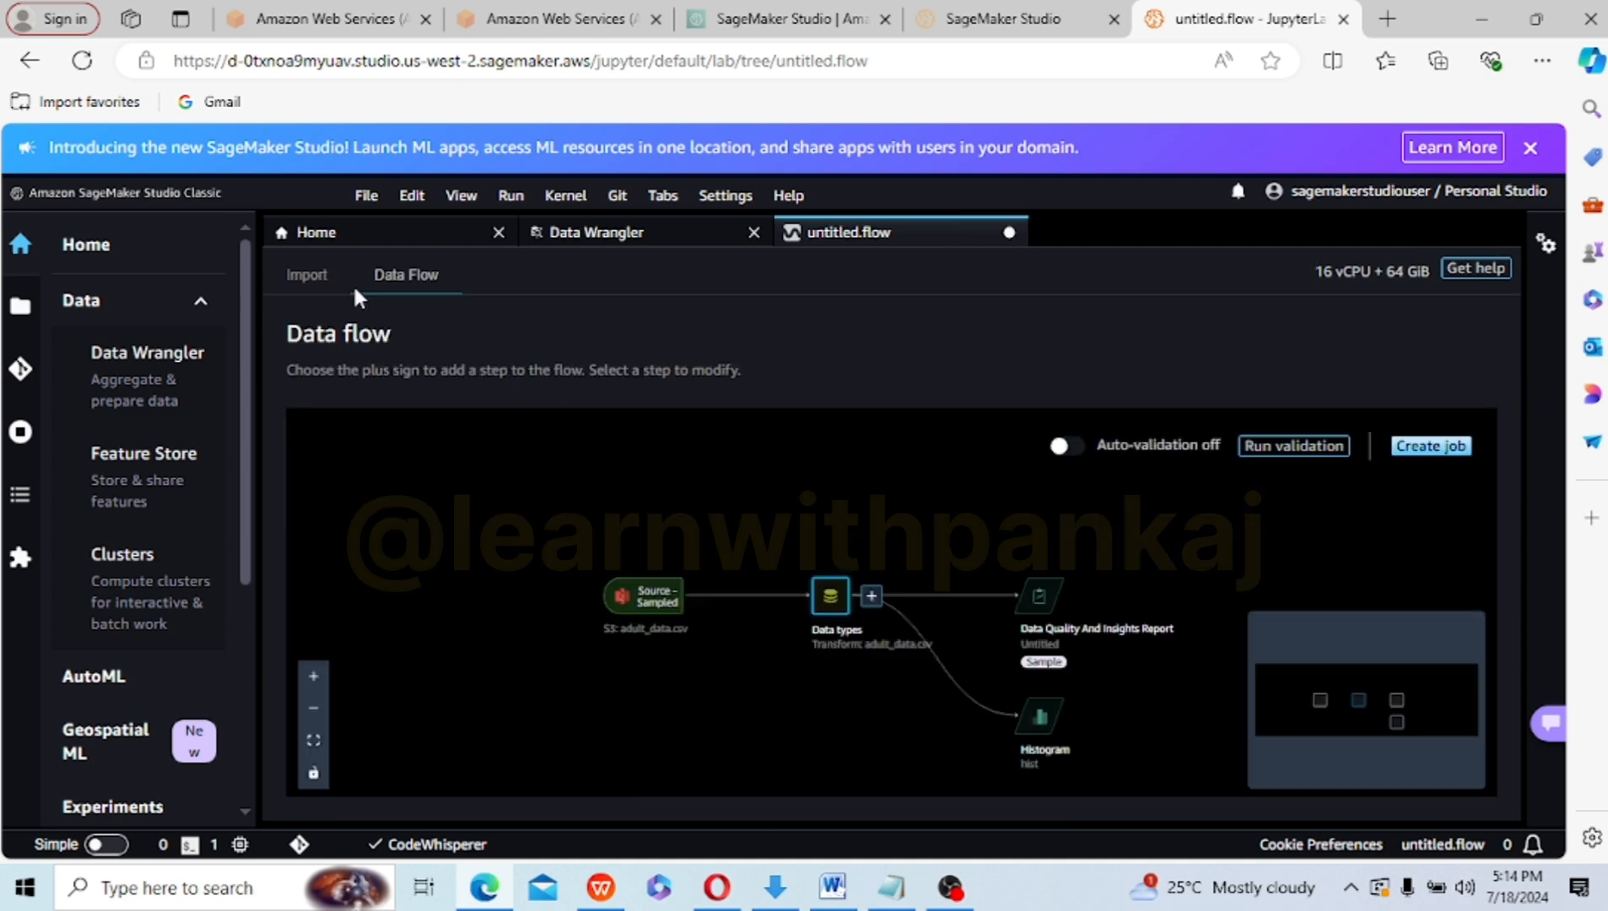
click(872, 596)
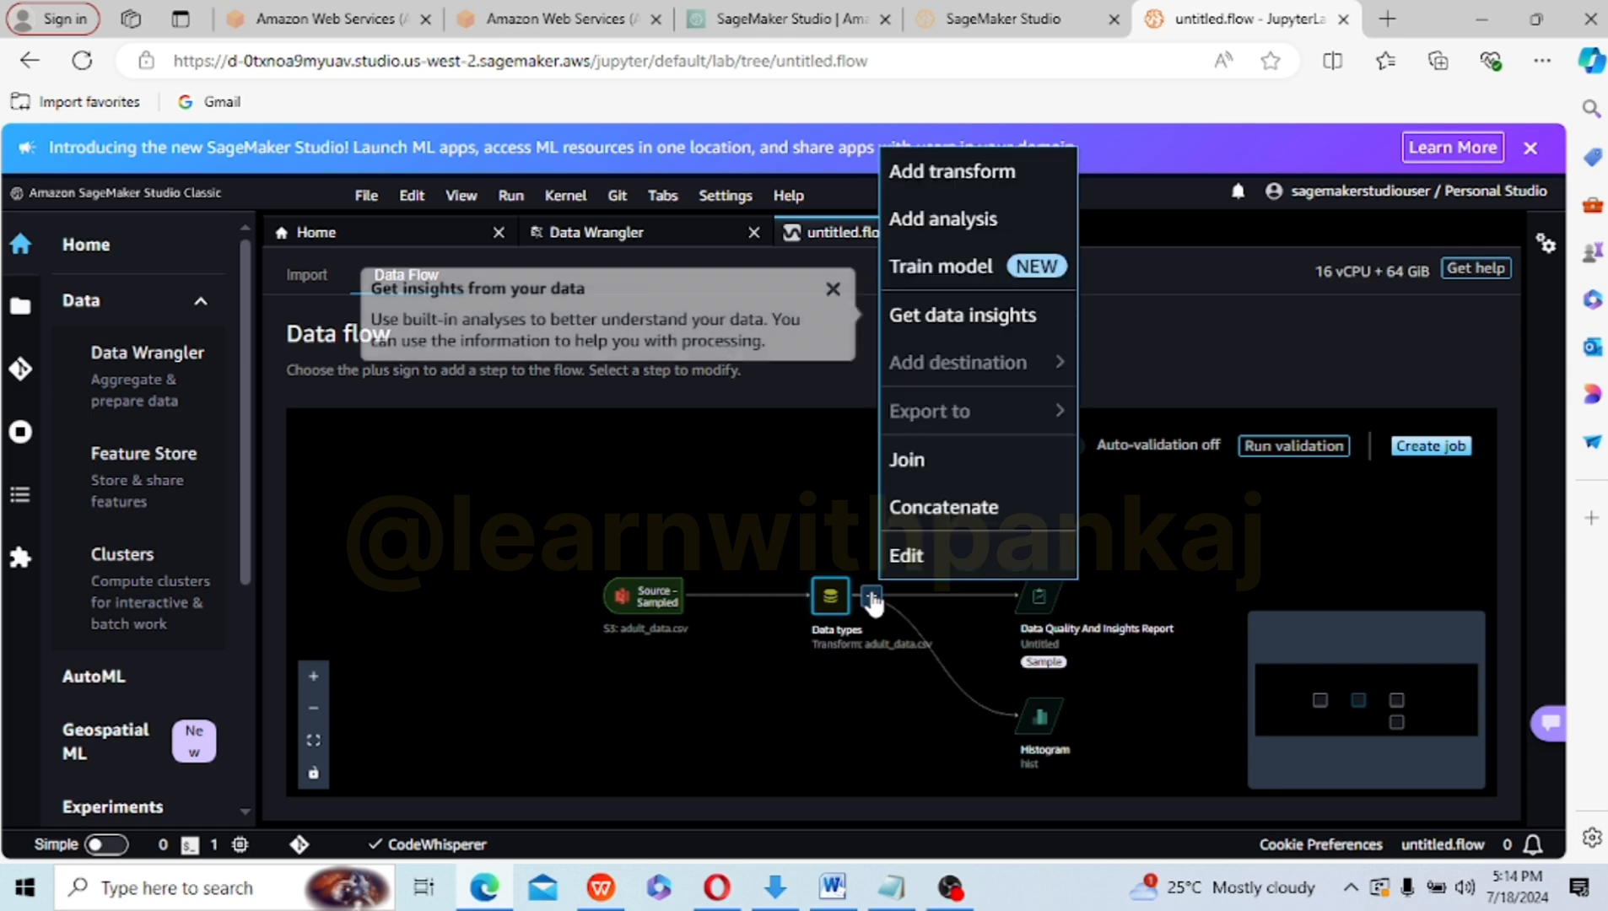
click(919, 574)
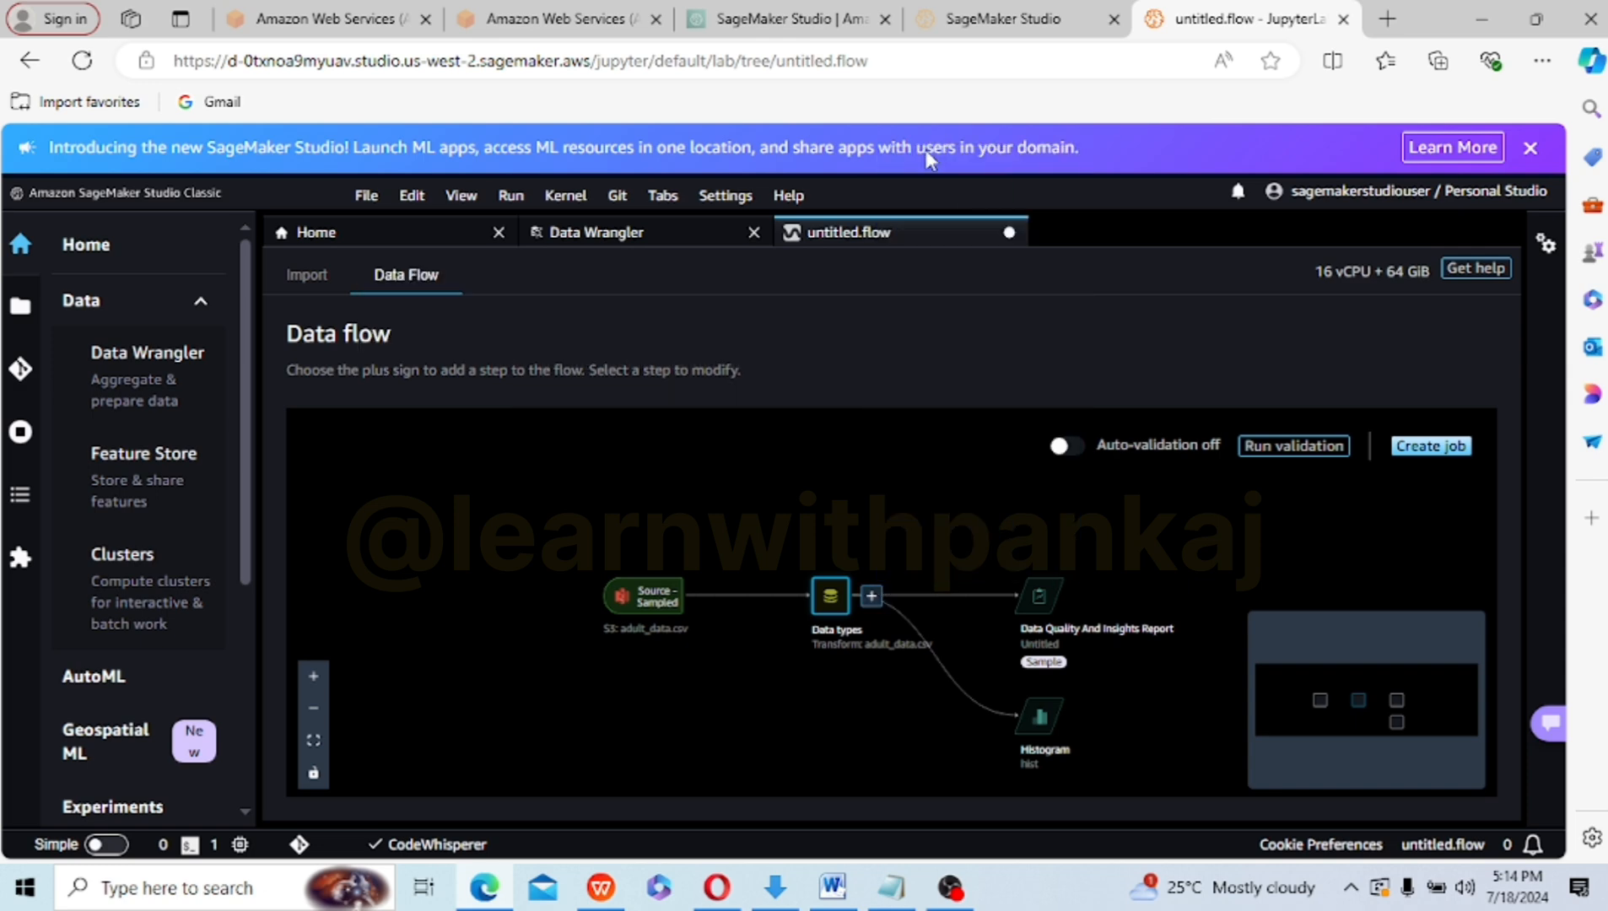
click(871, 597)
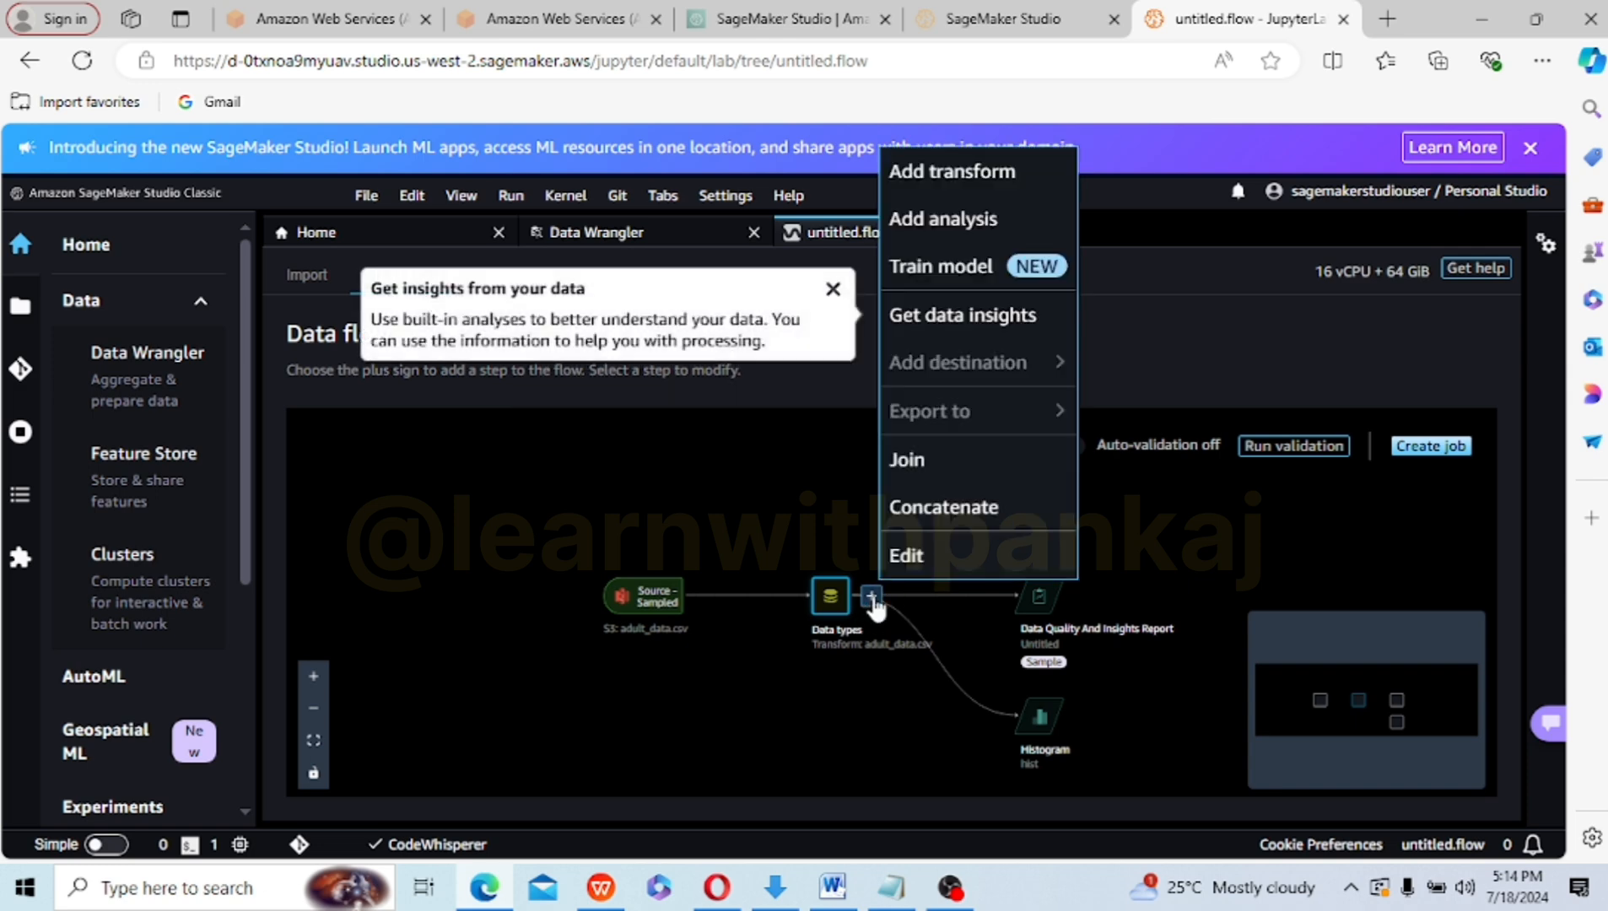
click(946, 177)
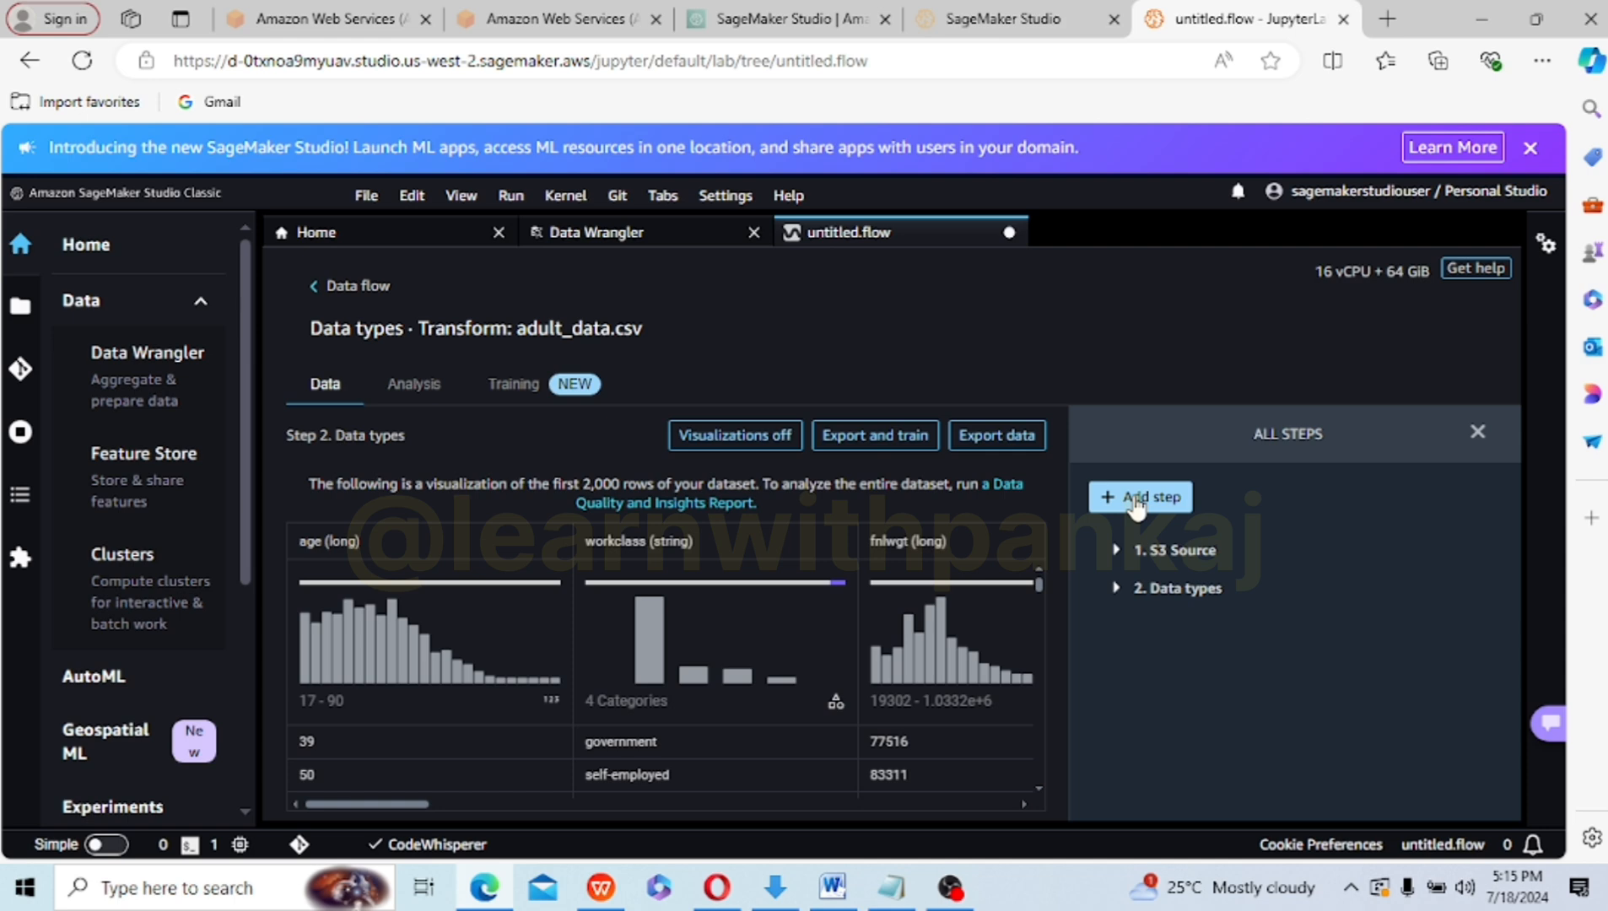
- Add a new transform step, search the transforms for "man" and choose Manage columns
click(1136, 503)
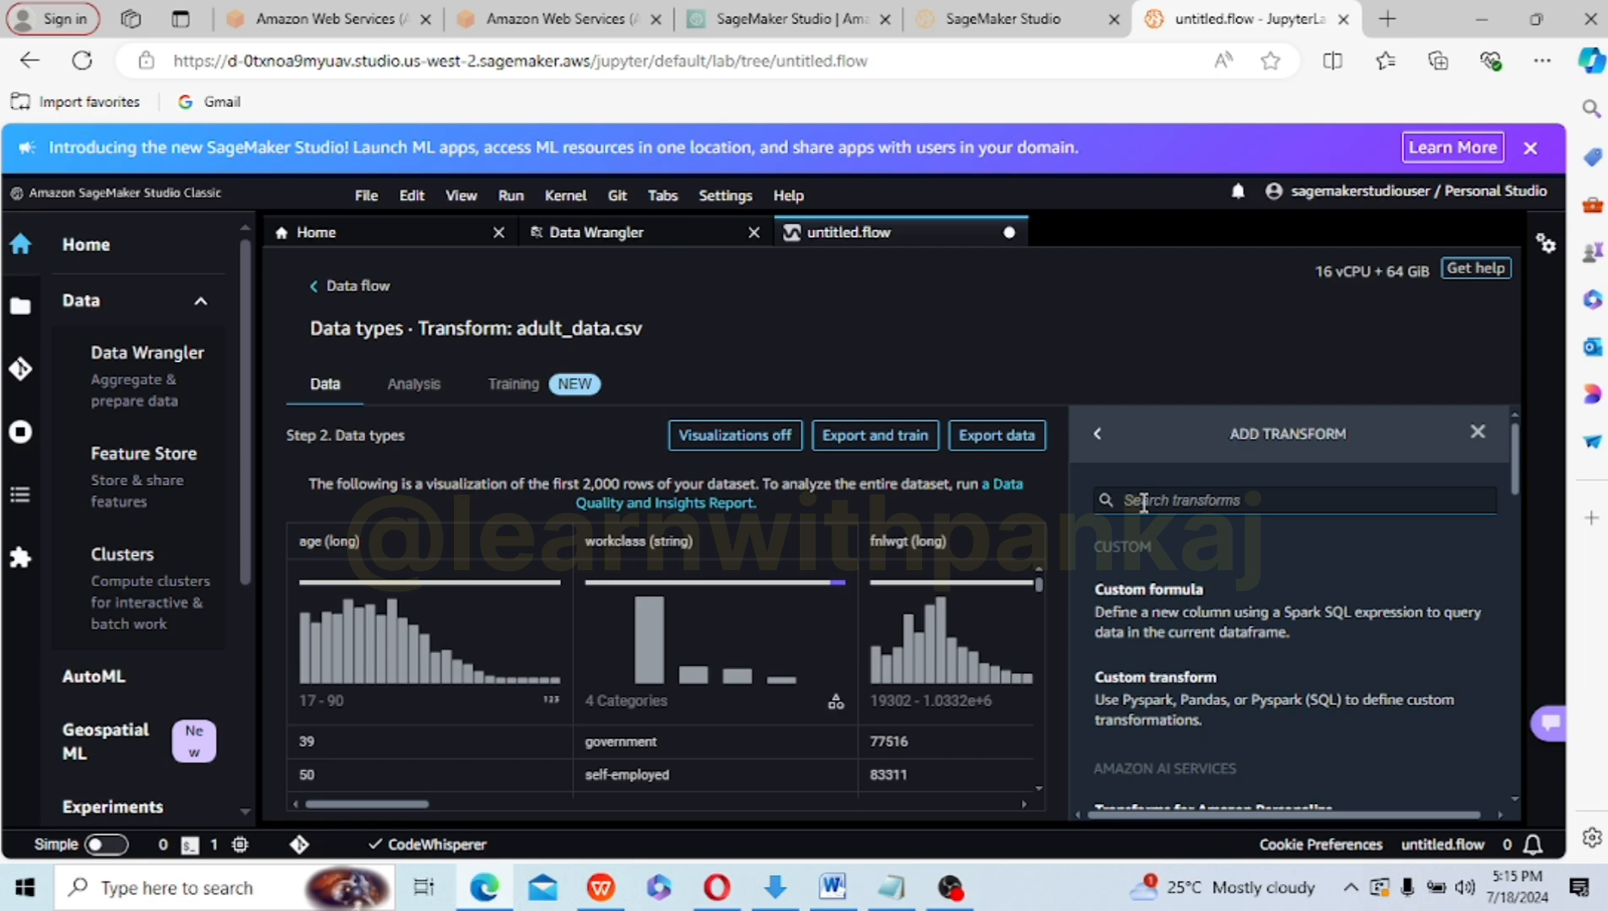
click(1129, 505)
text(man)
click(1151, 667)
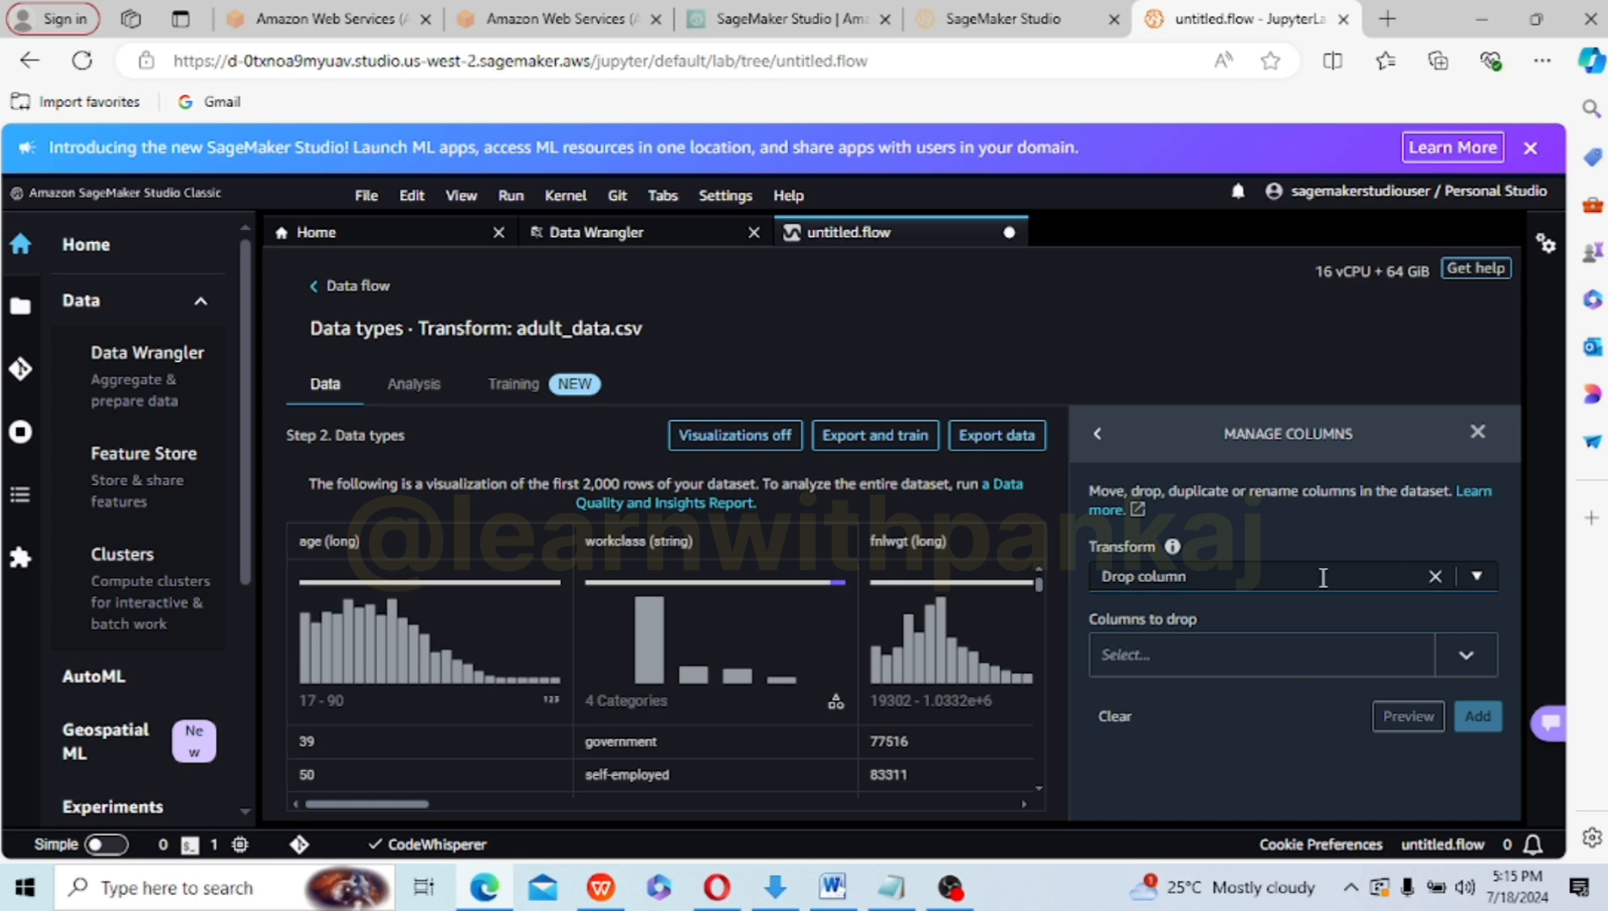
- Select fnlwgt and native_country as the columns to drop
click(1466, 652)
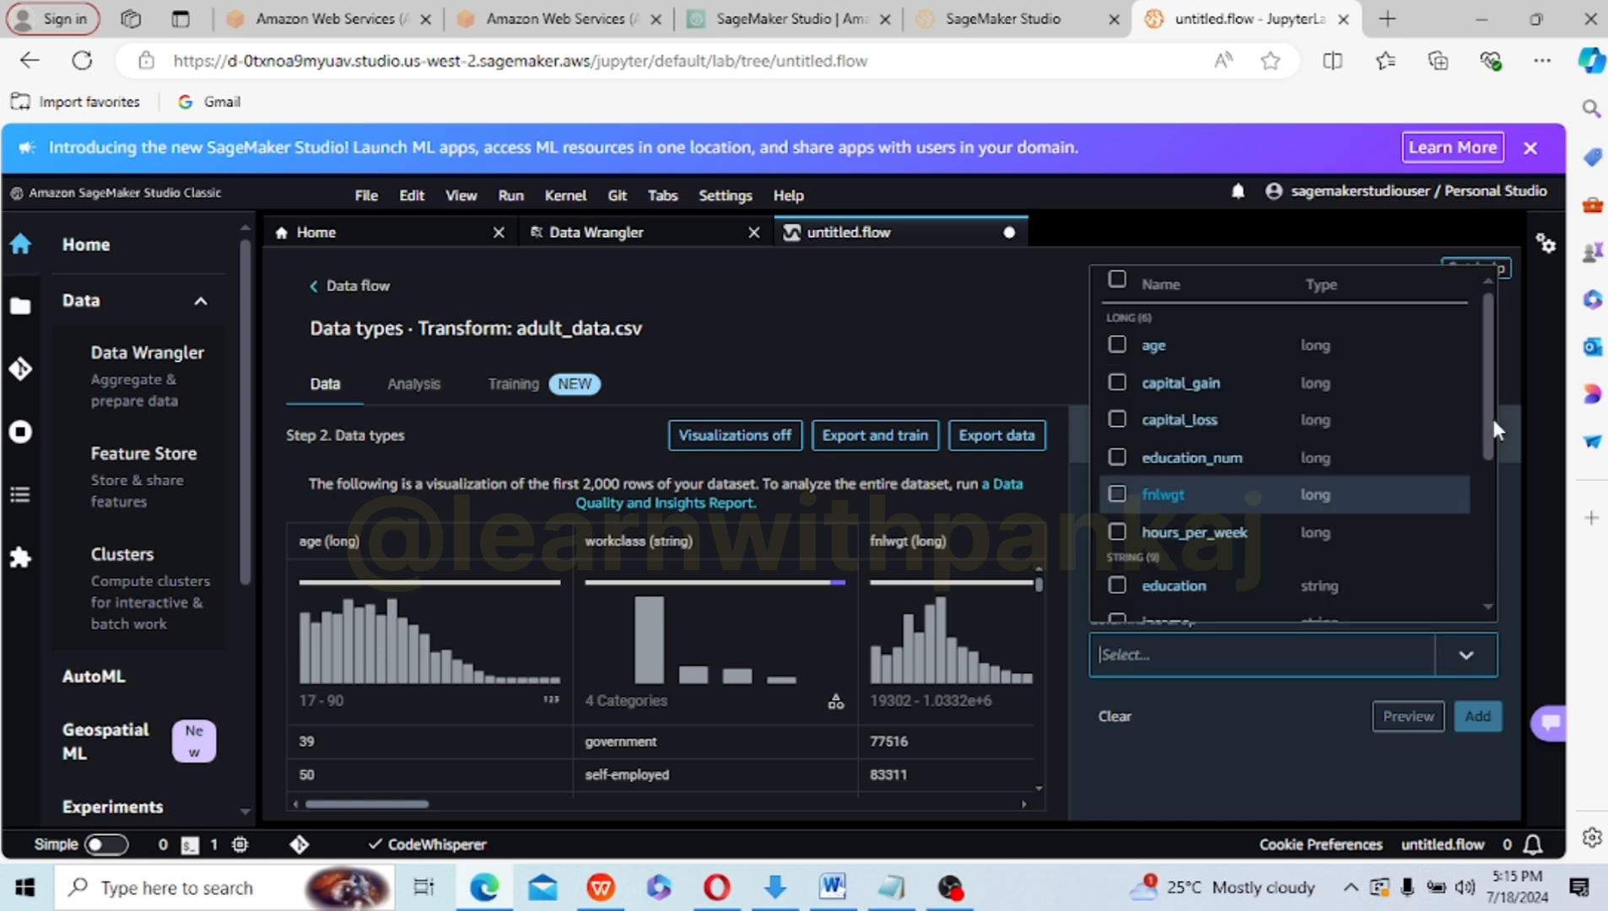
drag(1493, 422, 1487, 476)
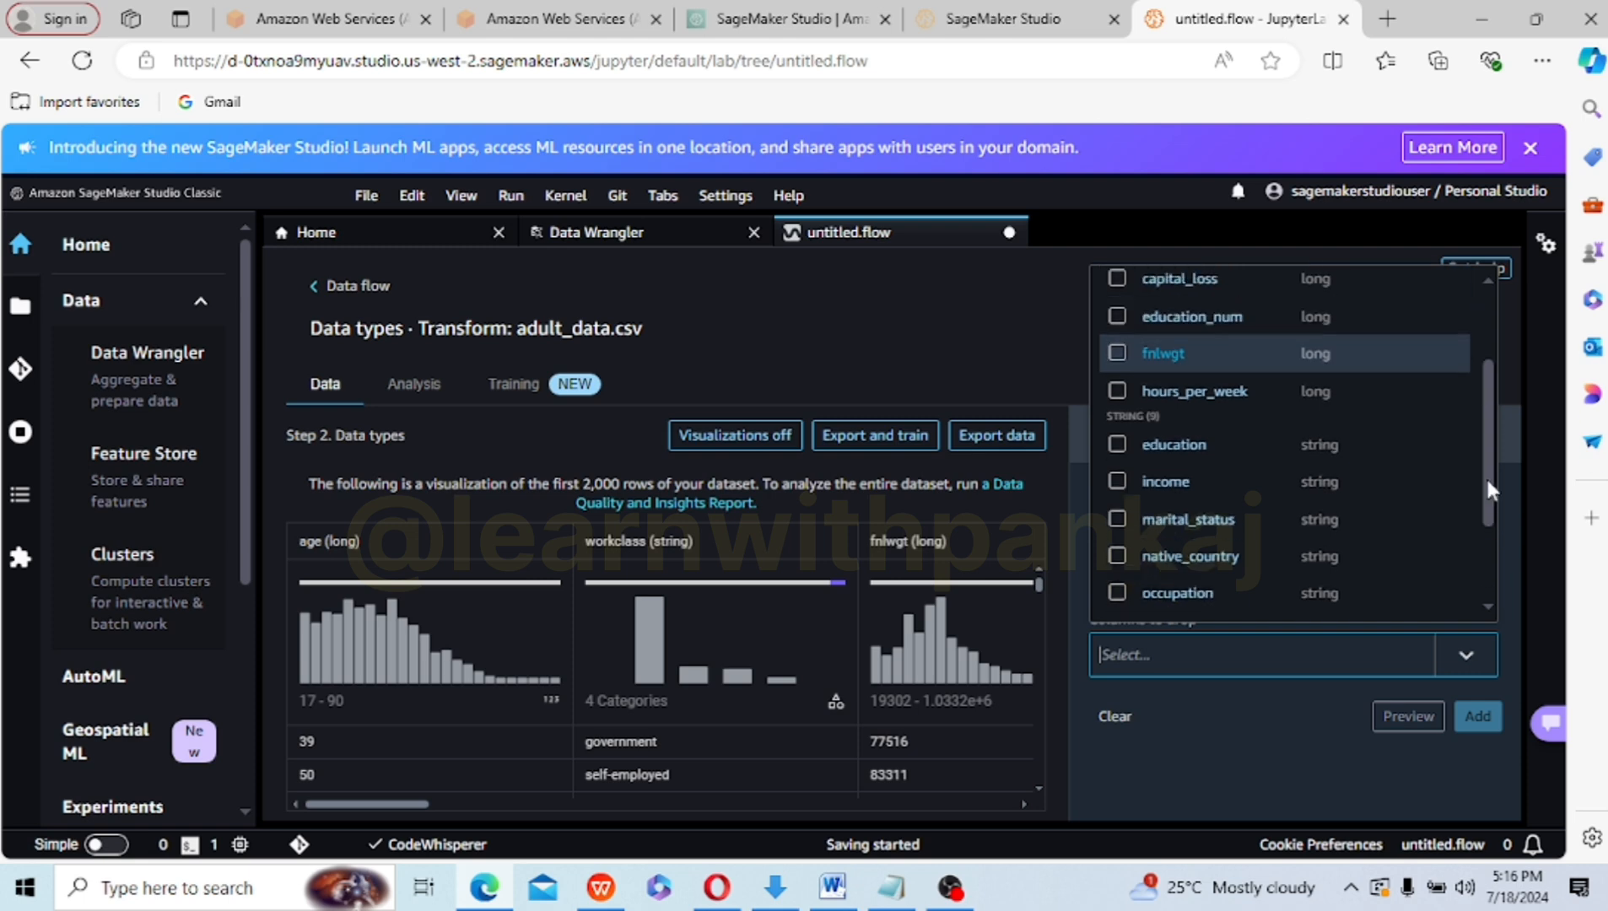
click(1120, 371)
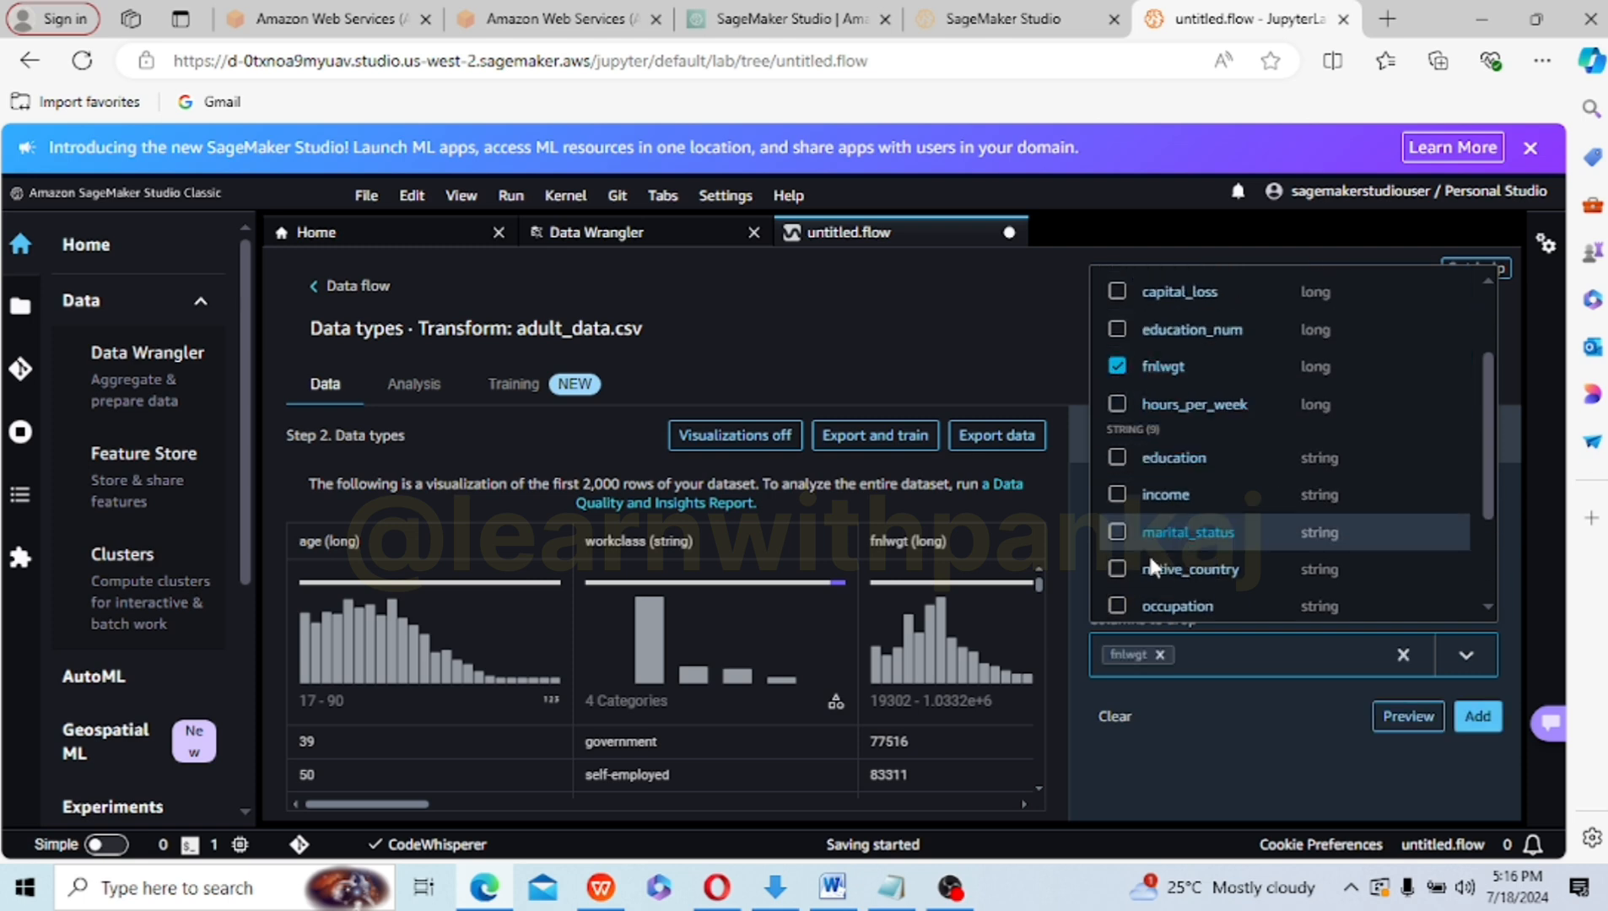
click(1118, 571)
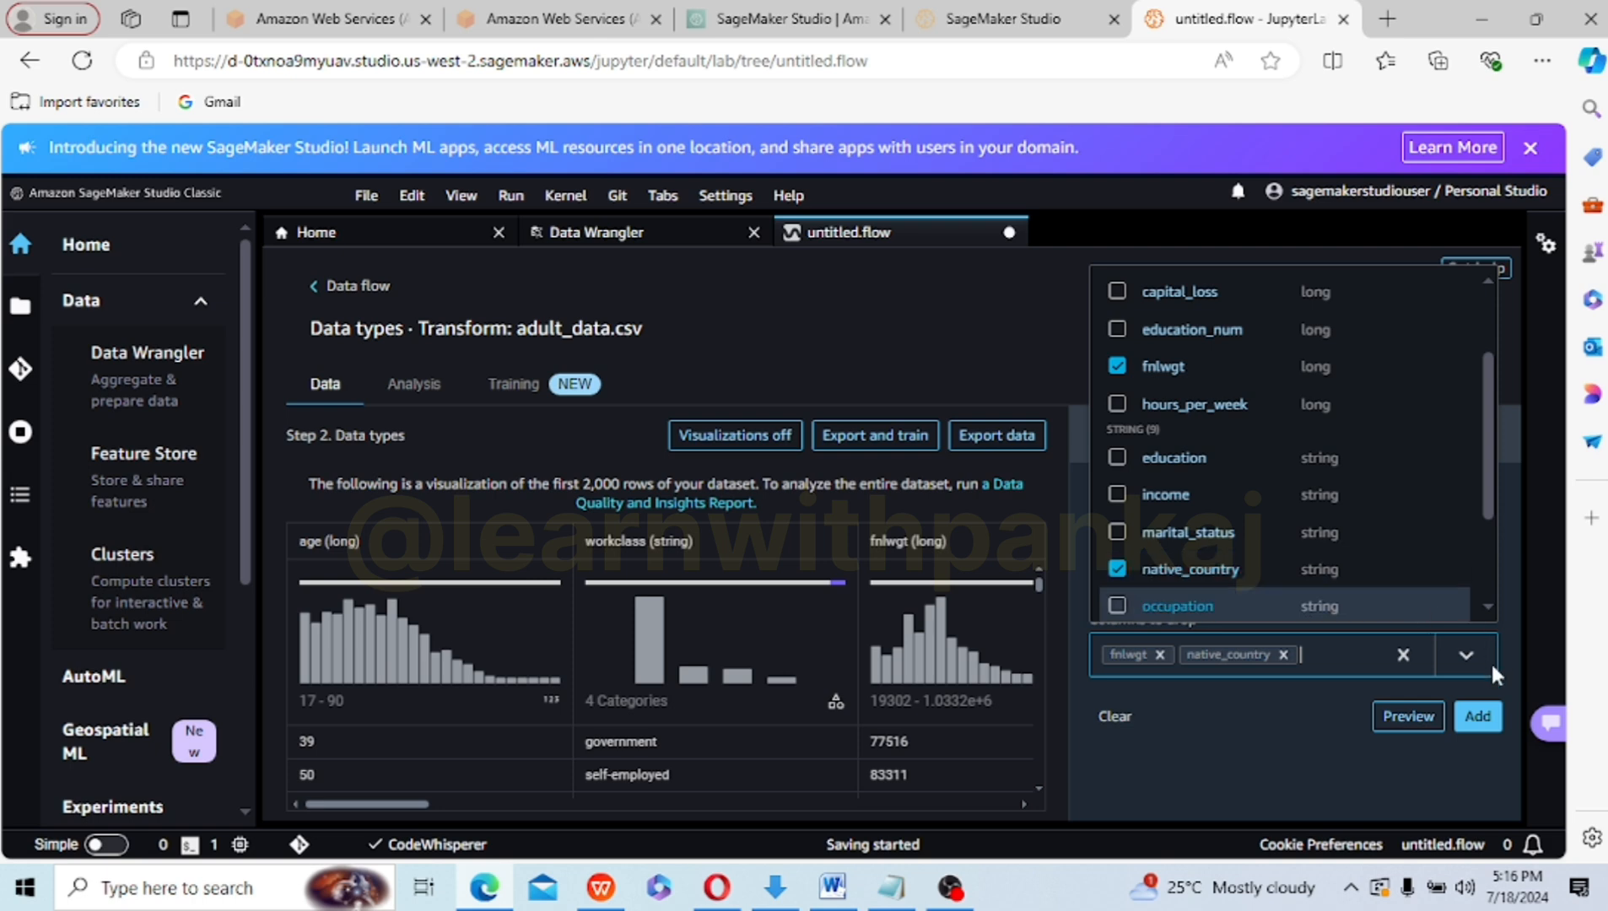
click(1468, 651)
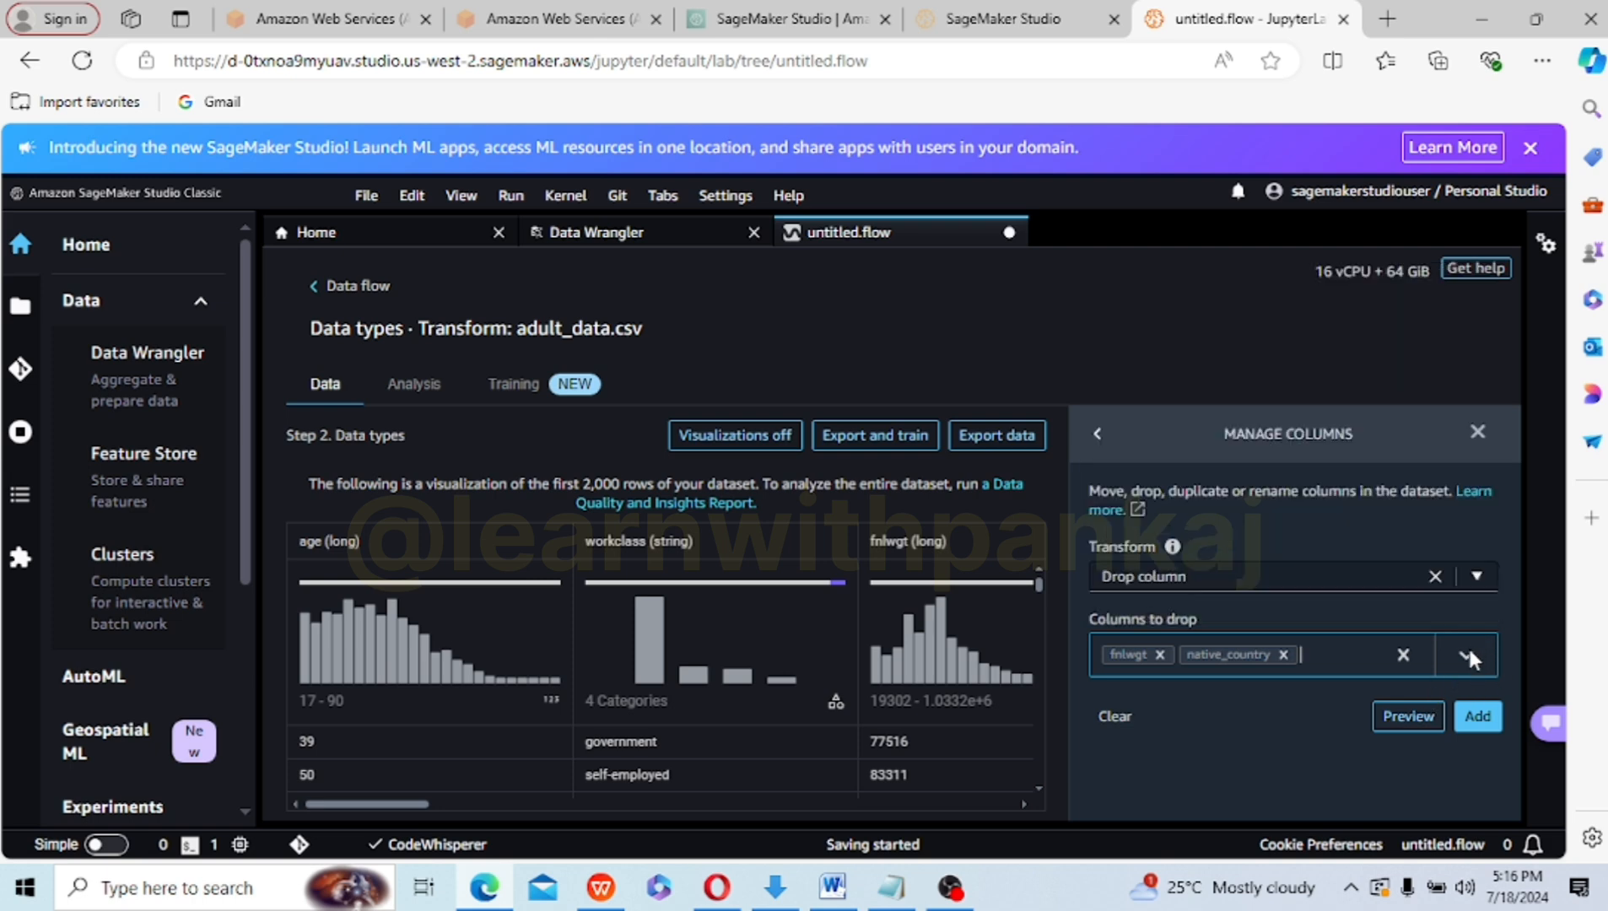
- Preview the Drop column transform and add it to the flow
click(1421, 713)
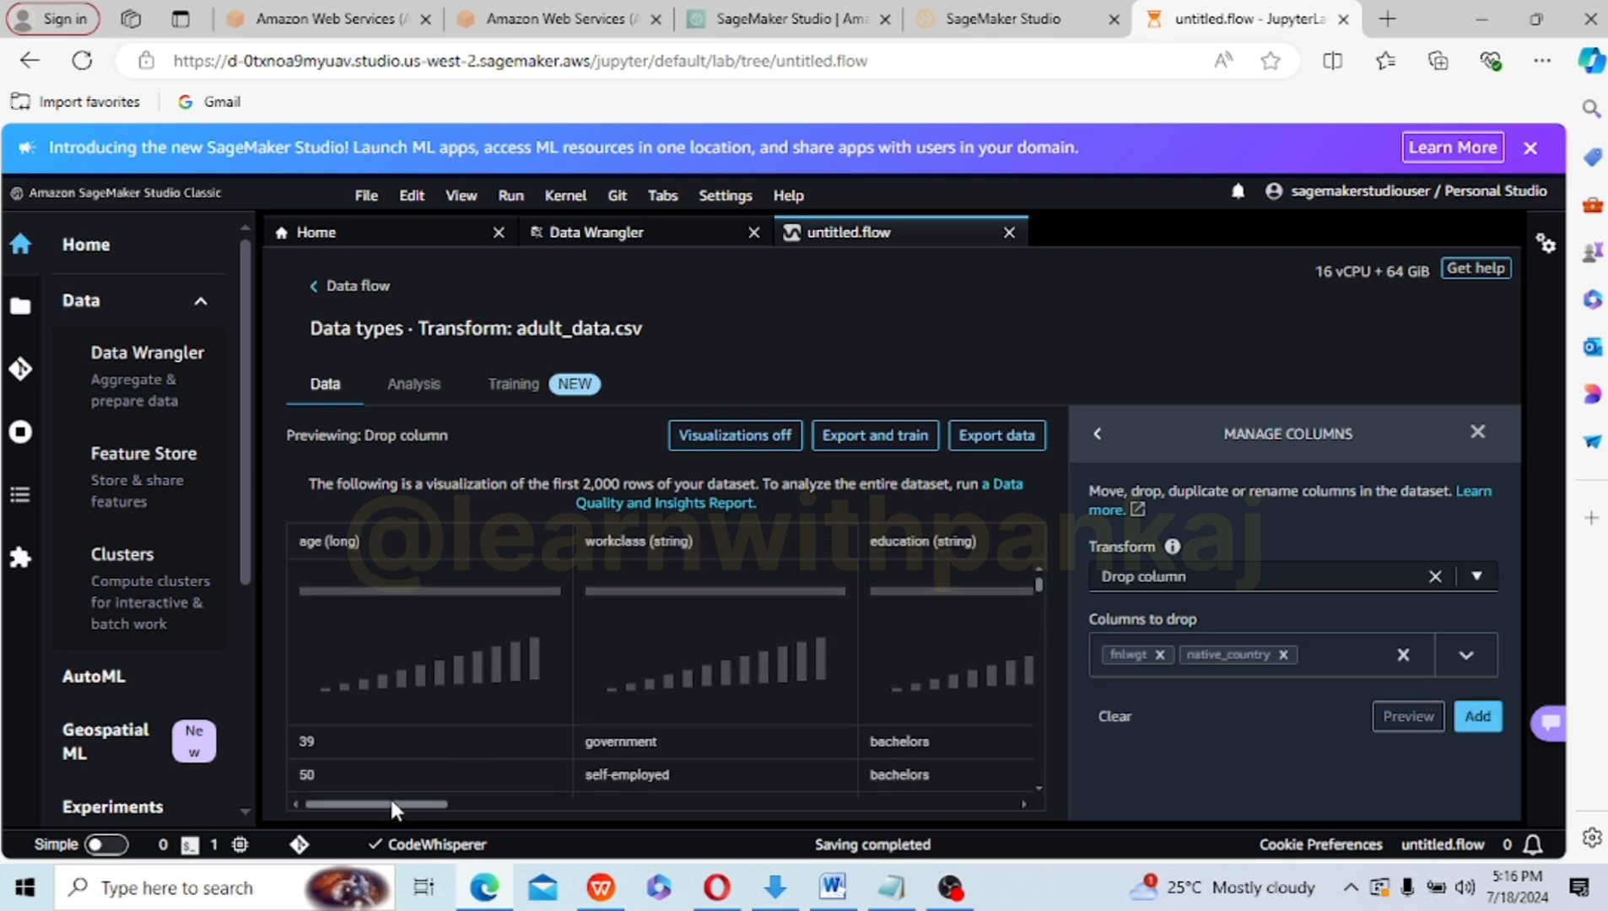
drag(388, 804, 873, 804)
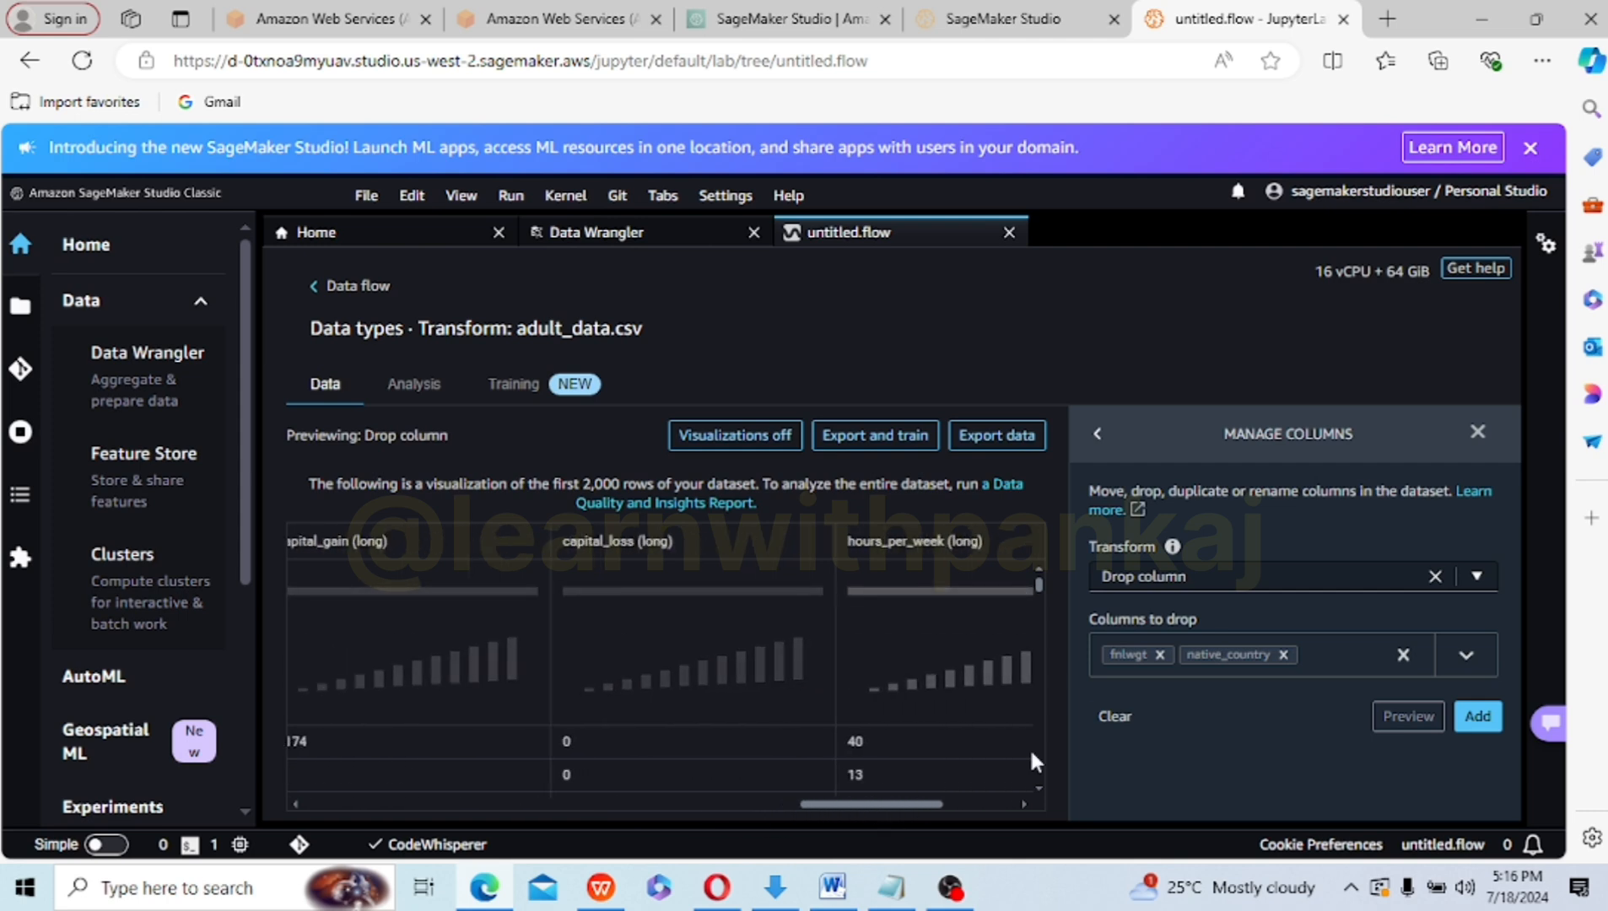
click(1478, 717)
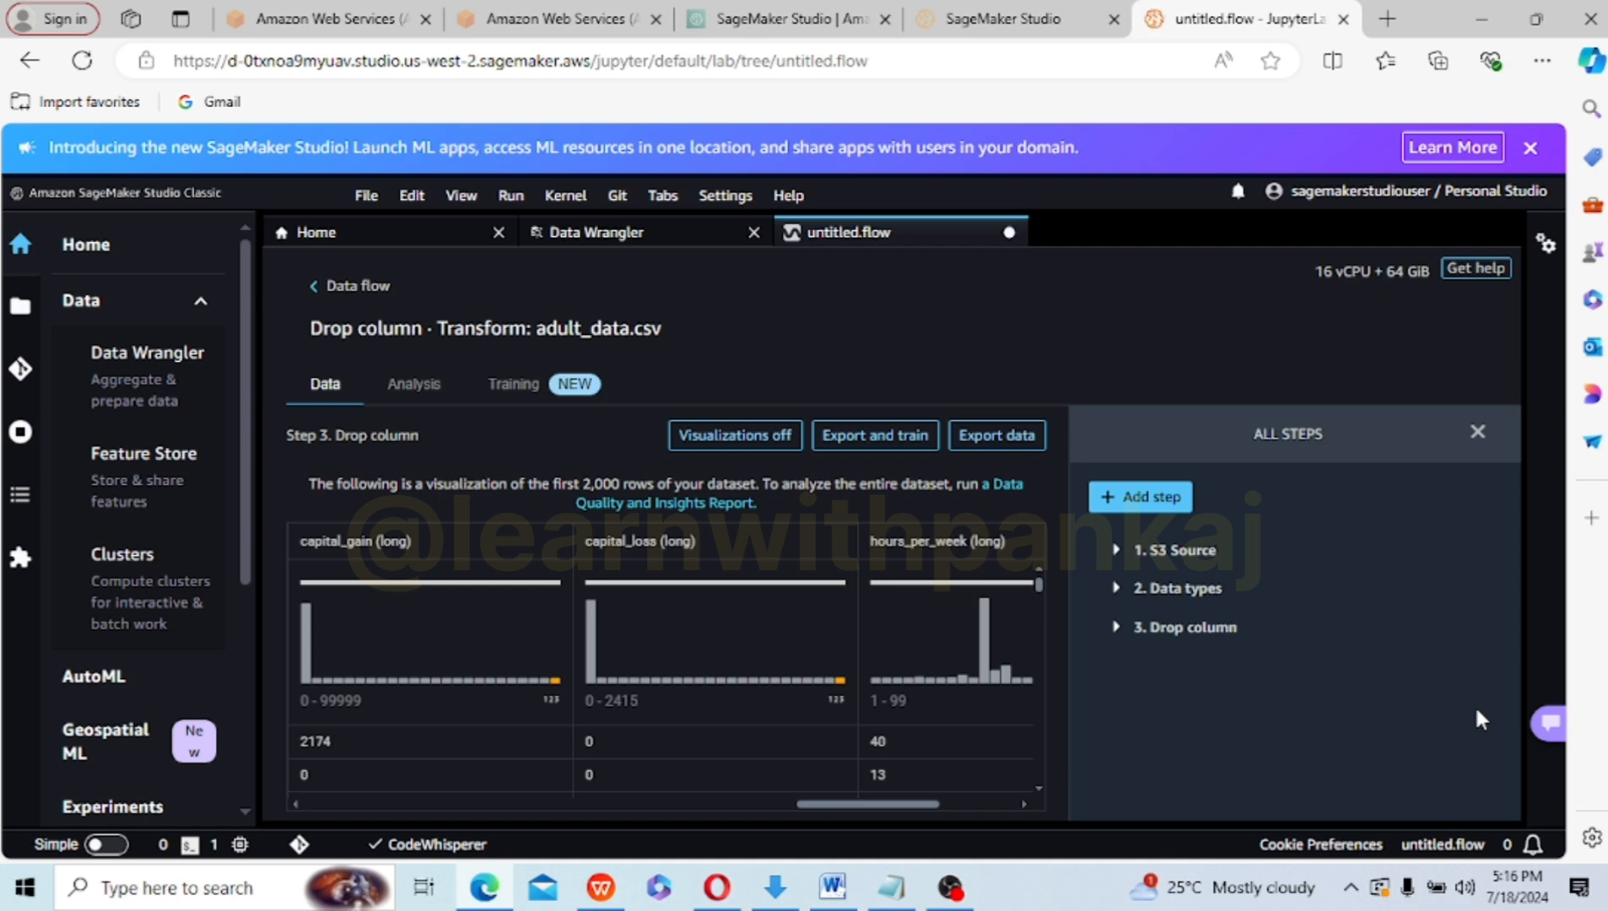
- Add a new transform step, search for "han", choose Handle missing and set its transform to Drop missing
click(1145, 497)
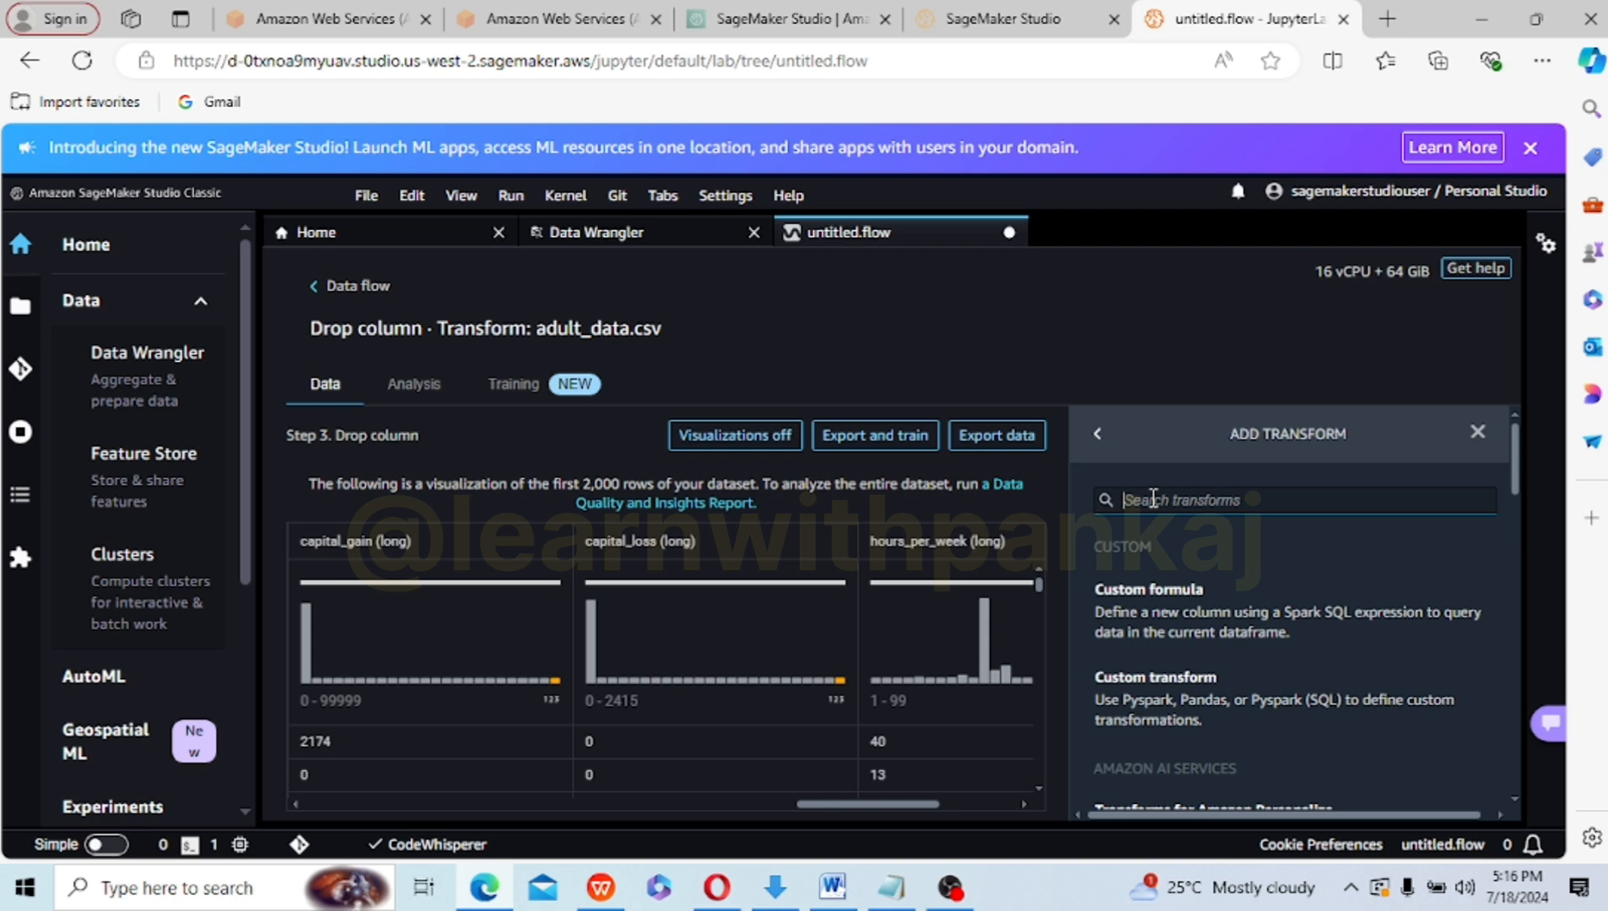
text(han)
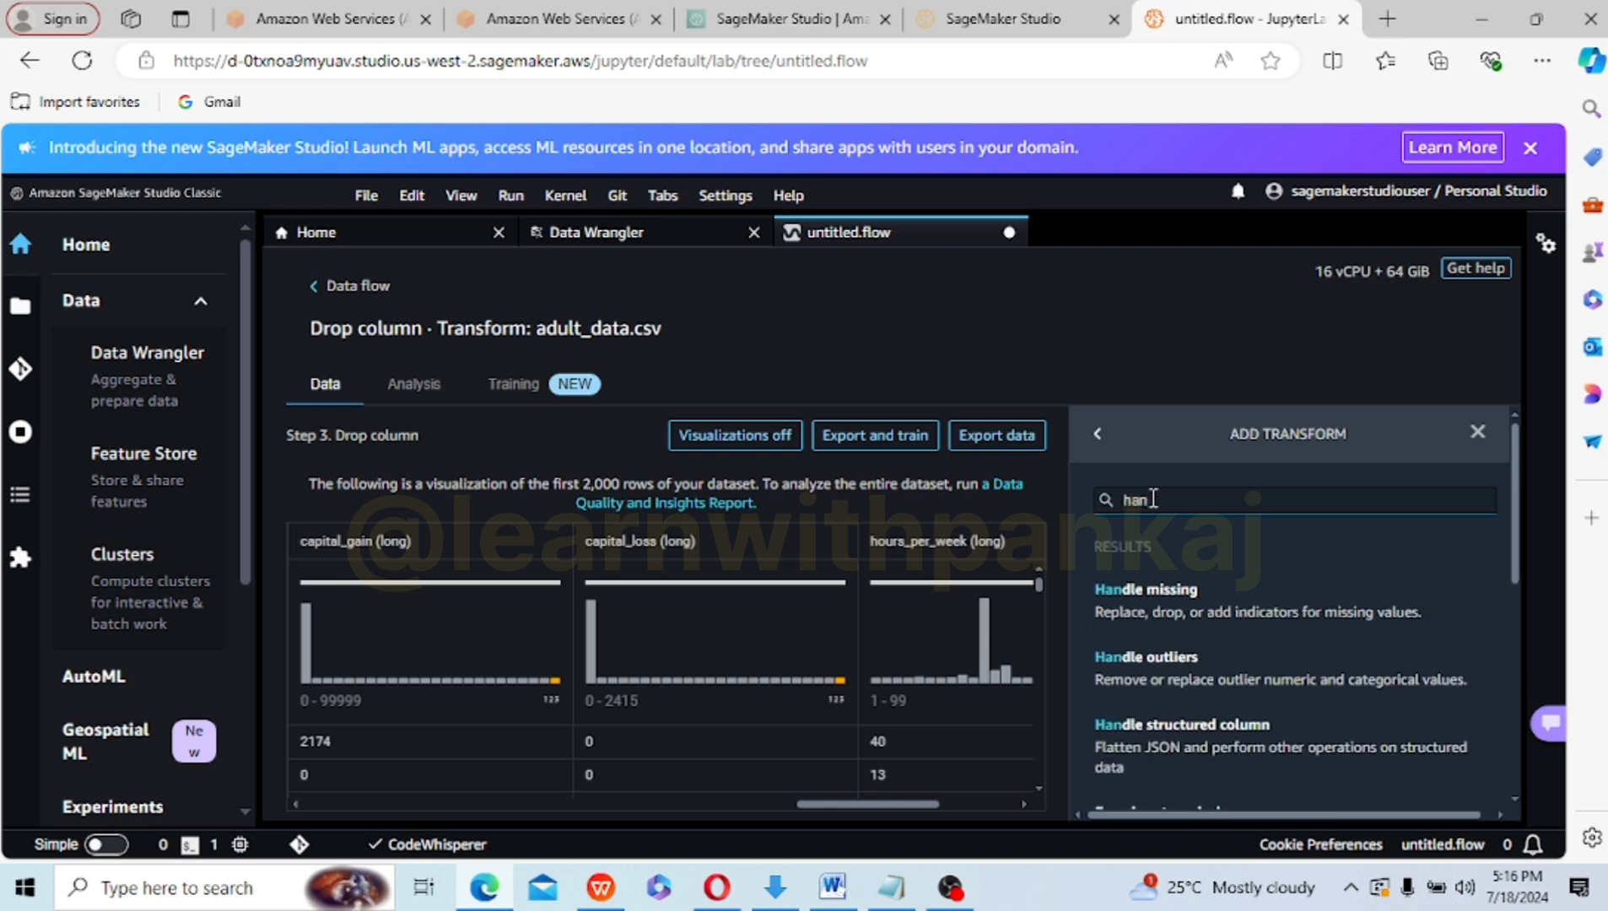
click(1167, 614)
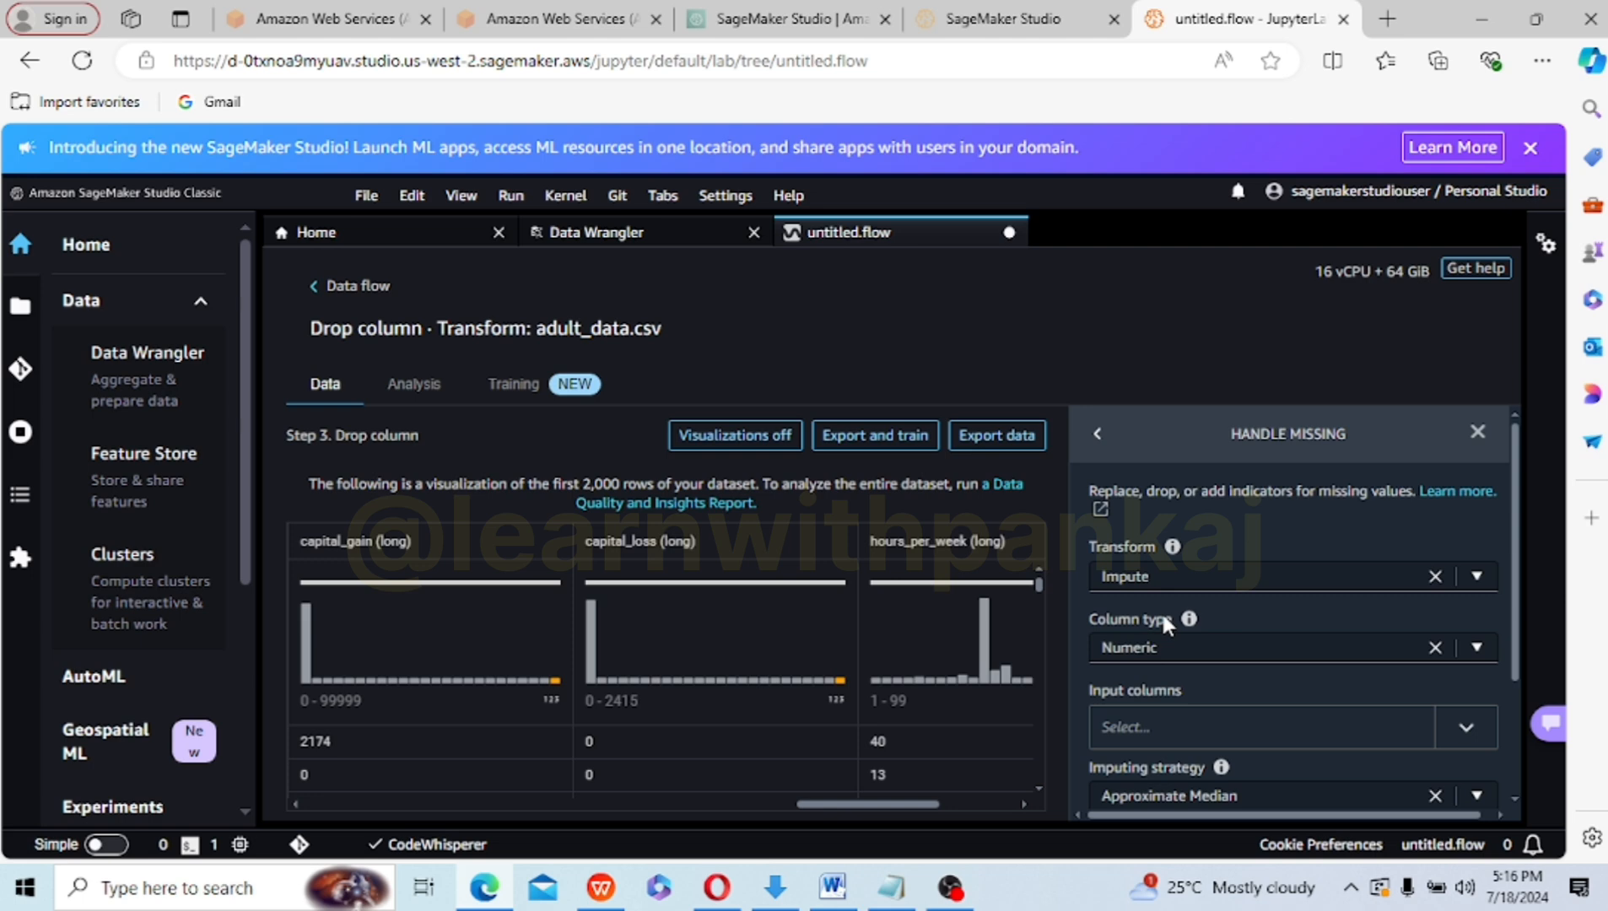
click(1477, 577)
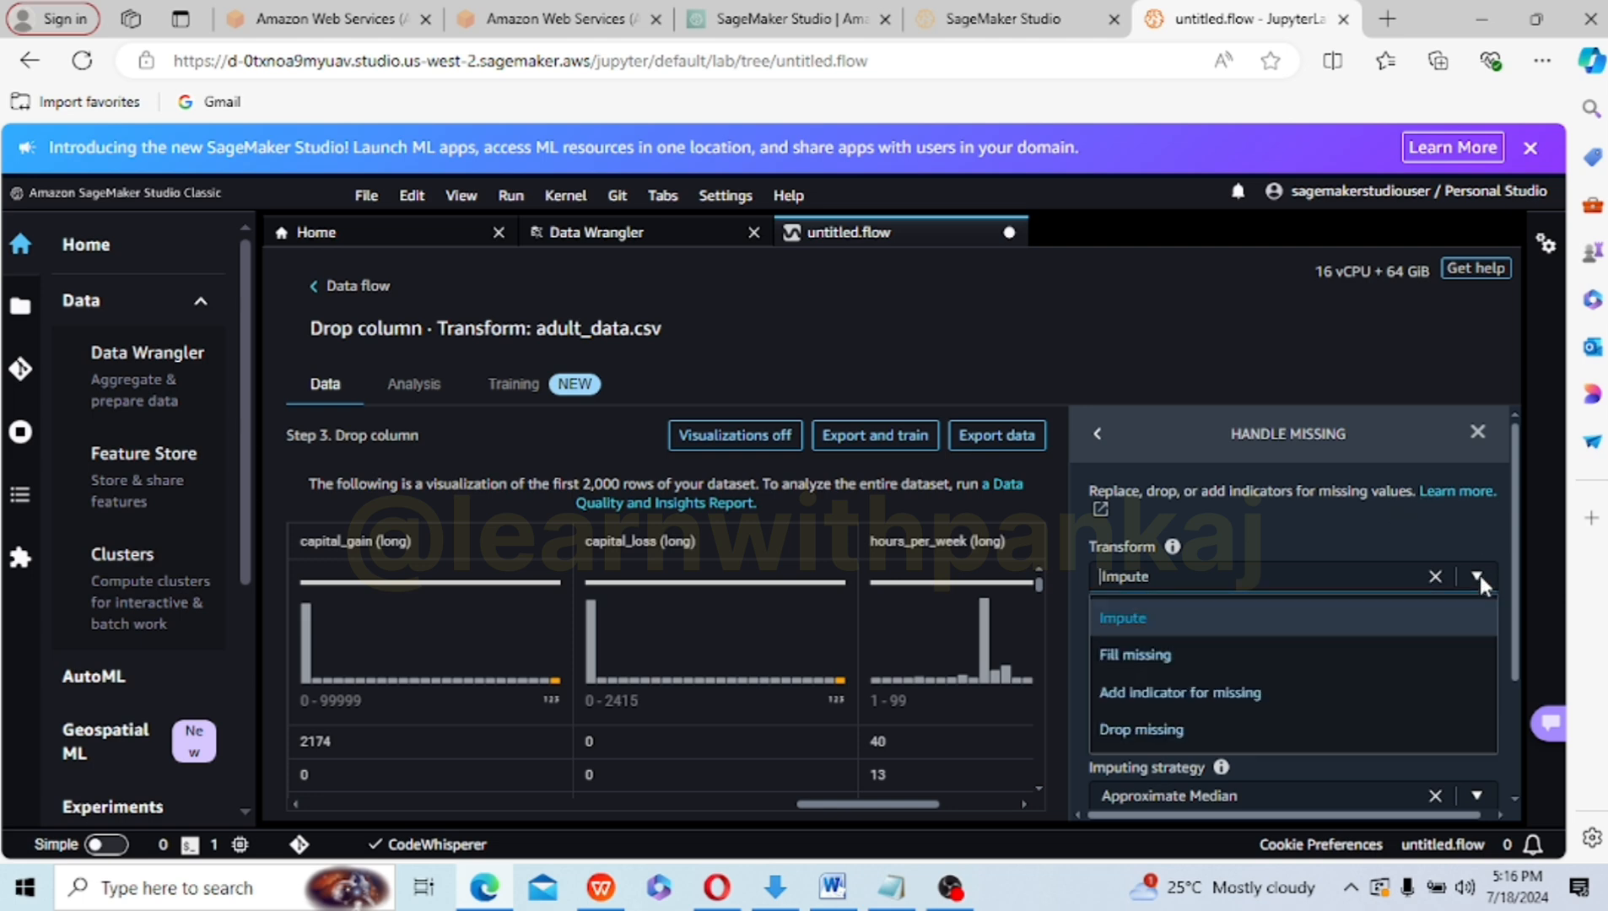
click(1226, 731)
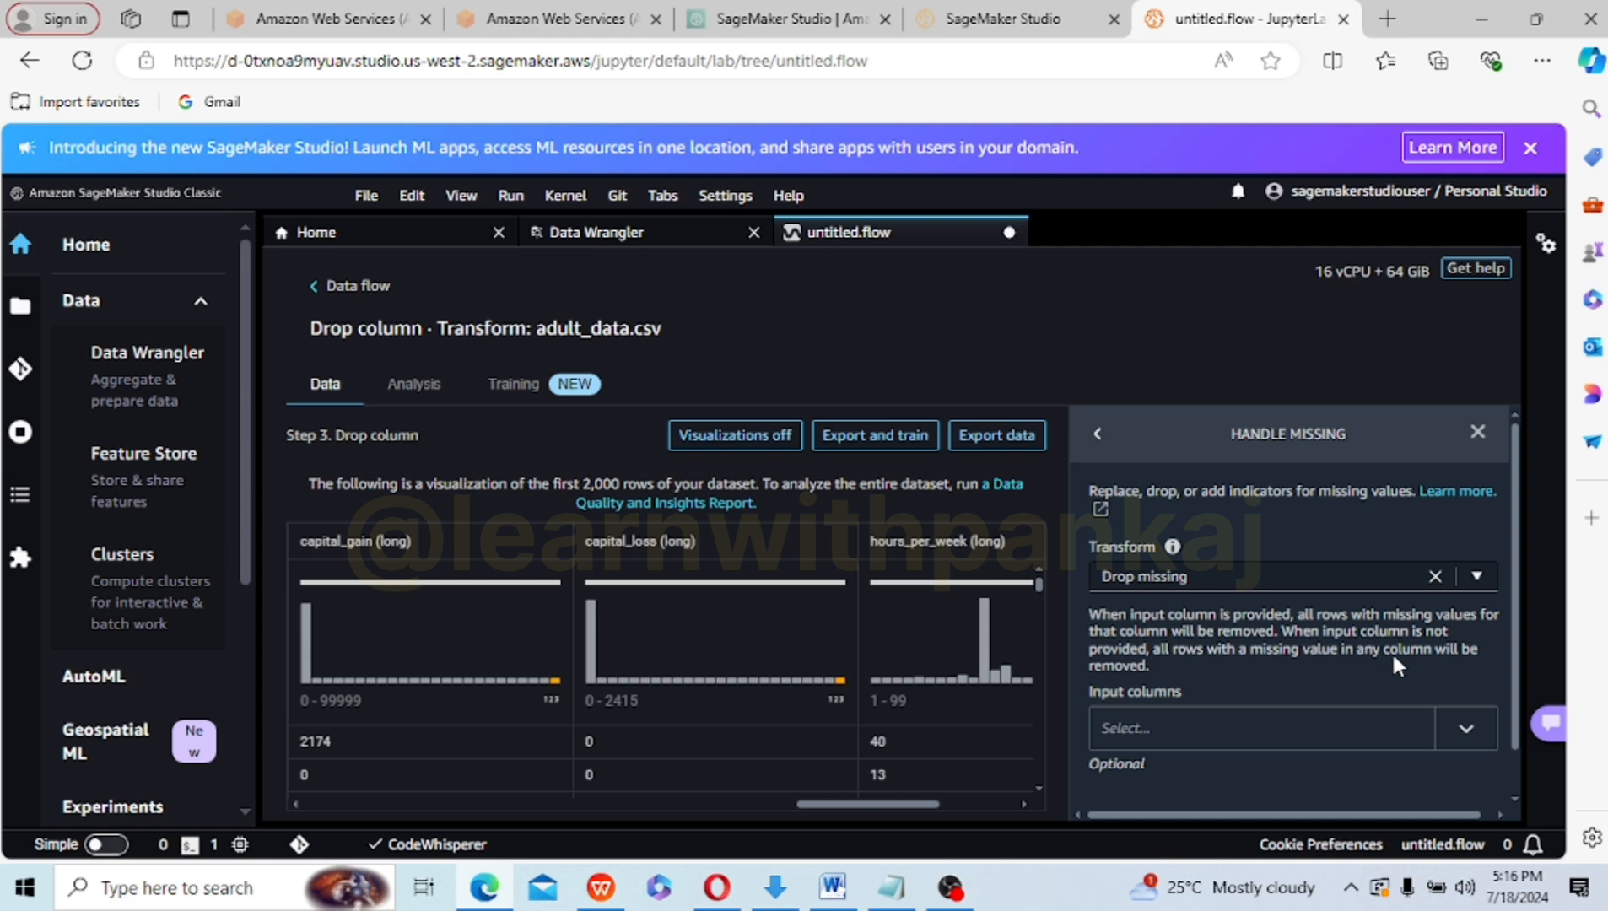
- Select occupation and workclass as the input columns of the Drop missing transform
click(1463, 748)
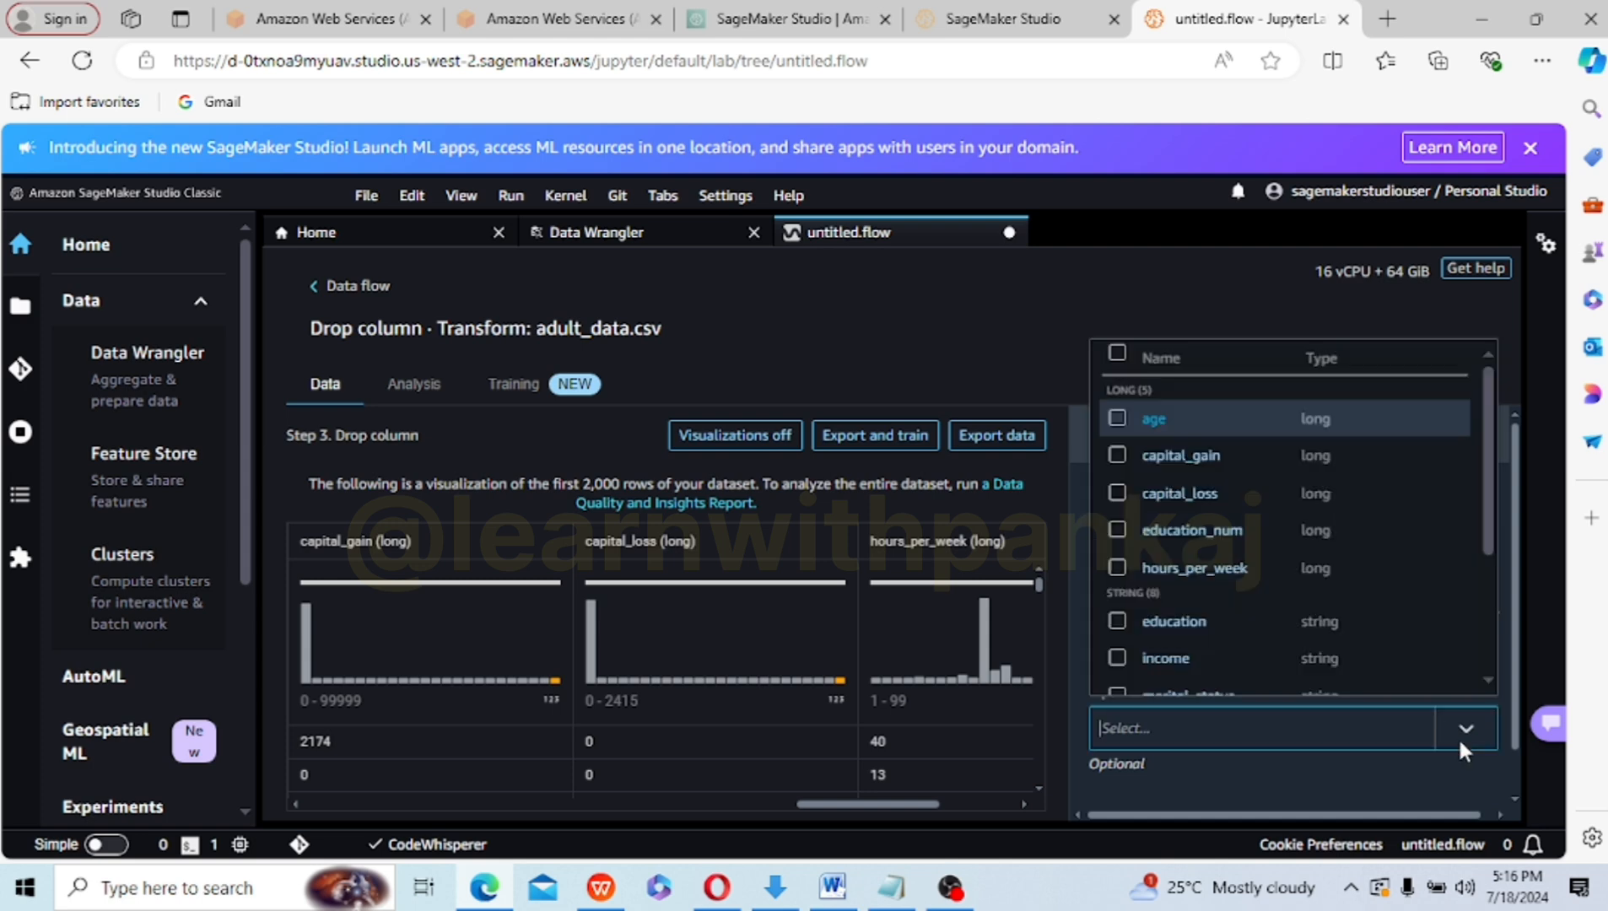
drag(1492, 506, 1493, 599)
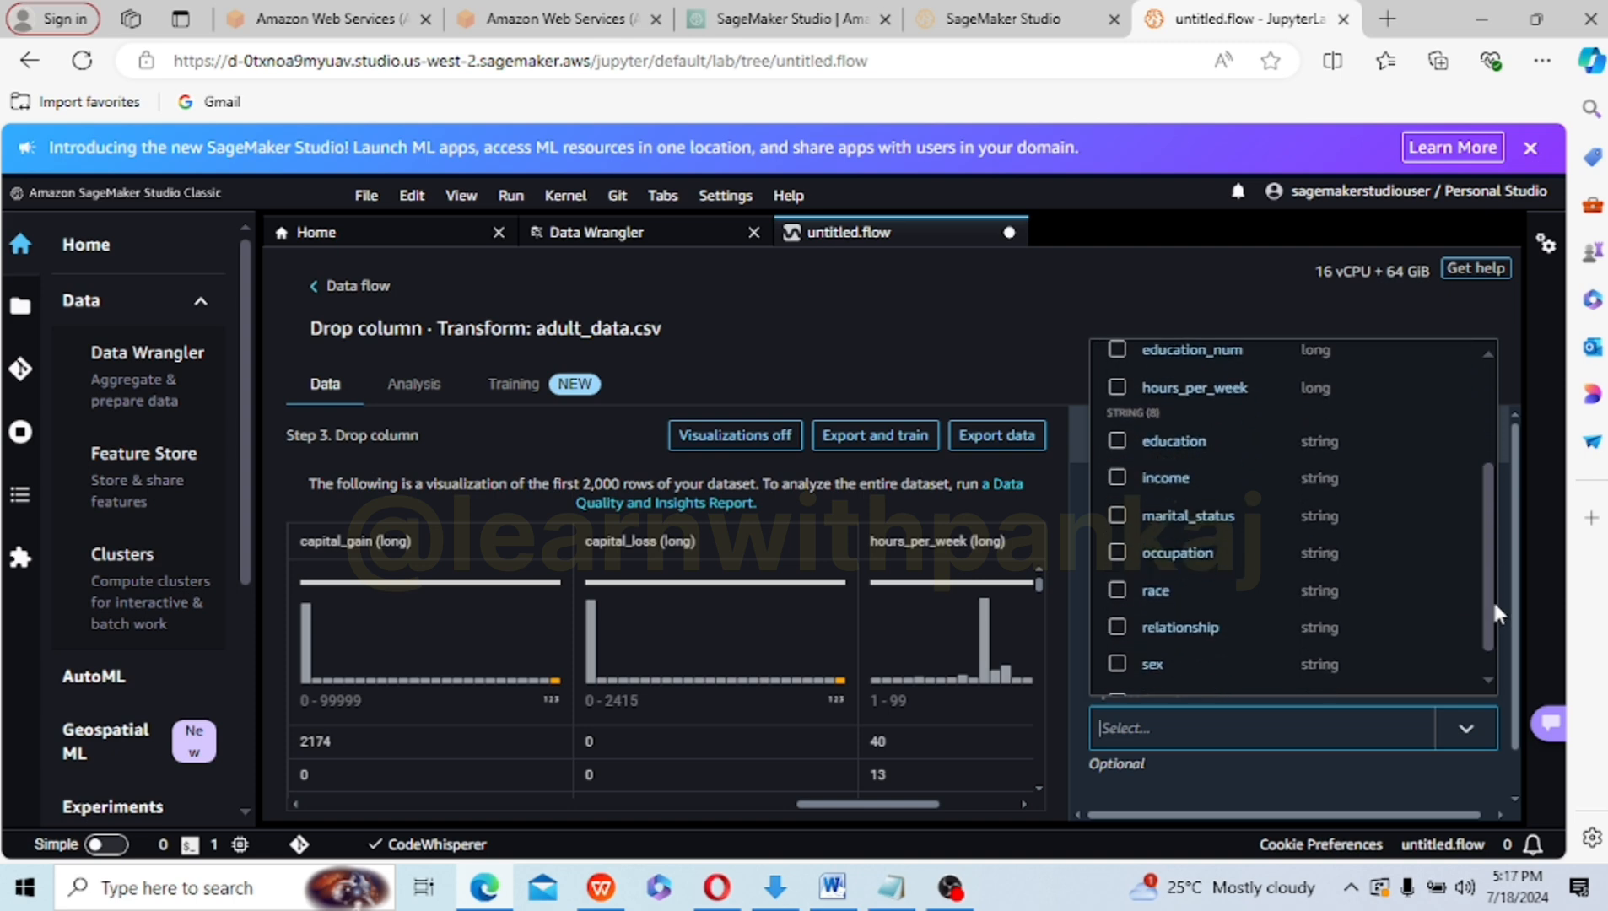
click(1117, 552)
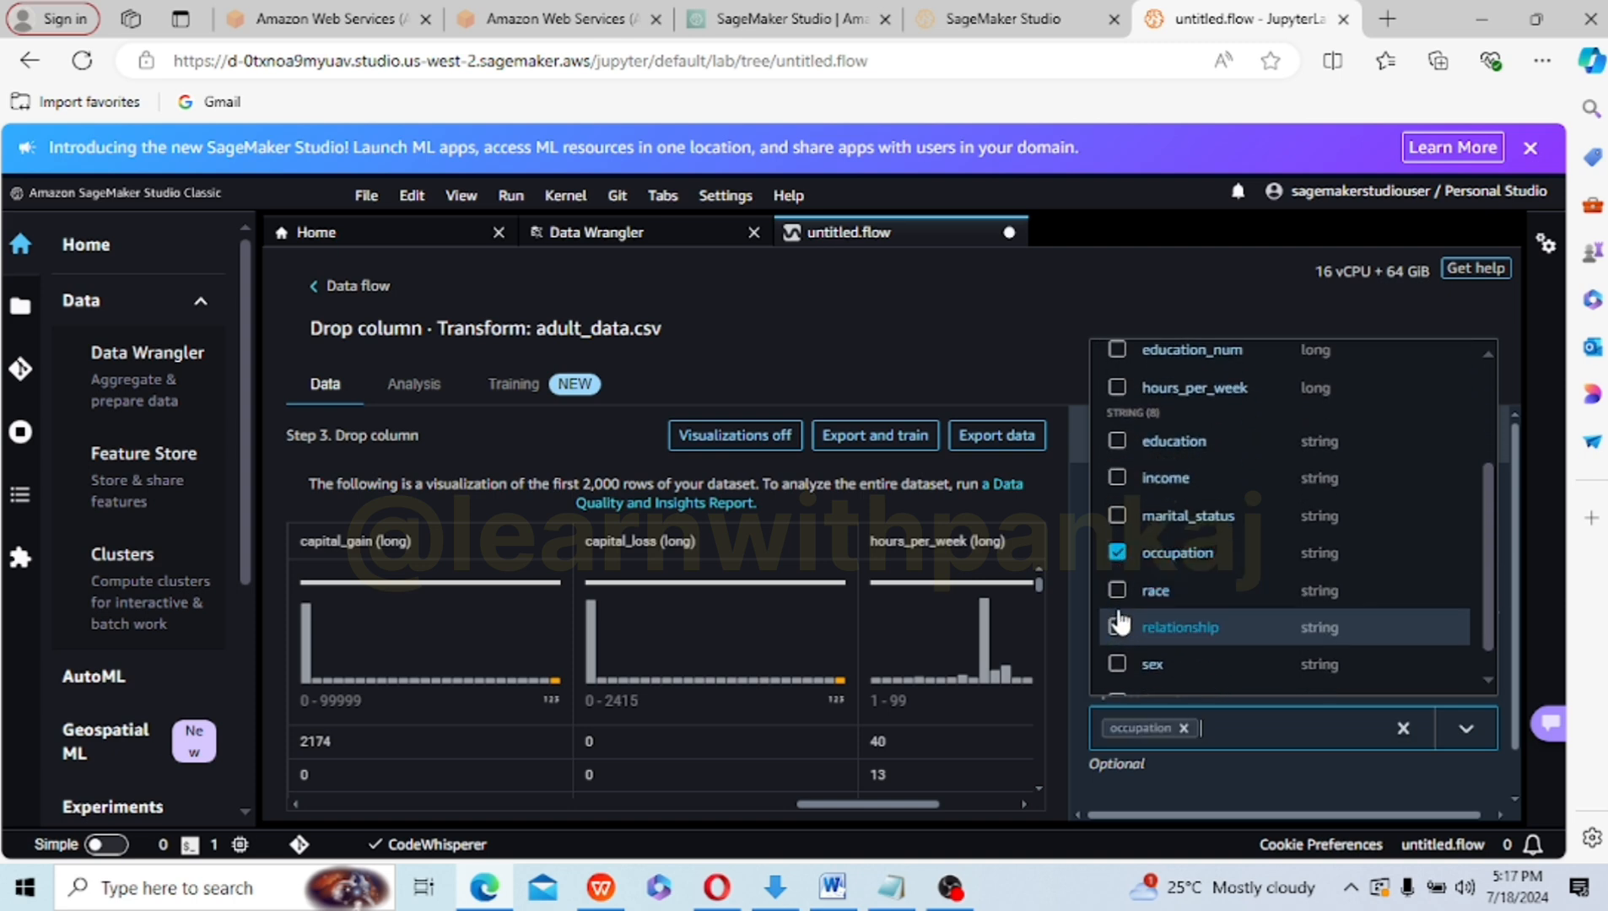
right_click(1486, 555)
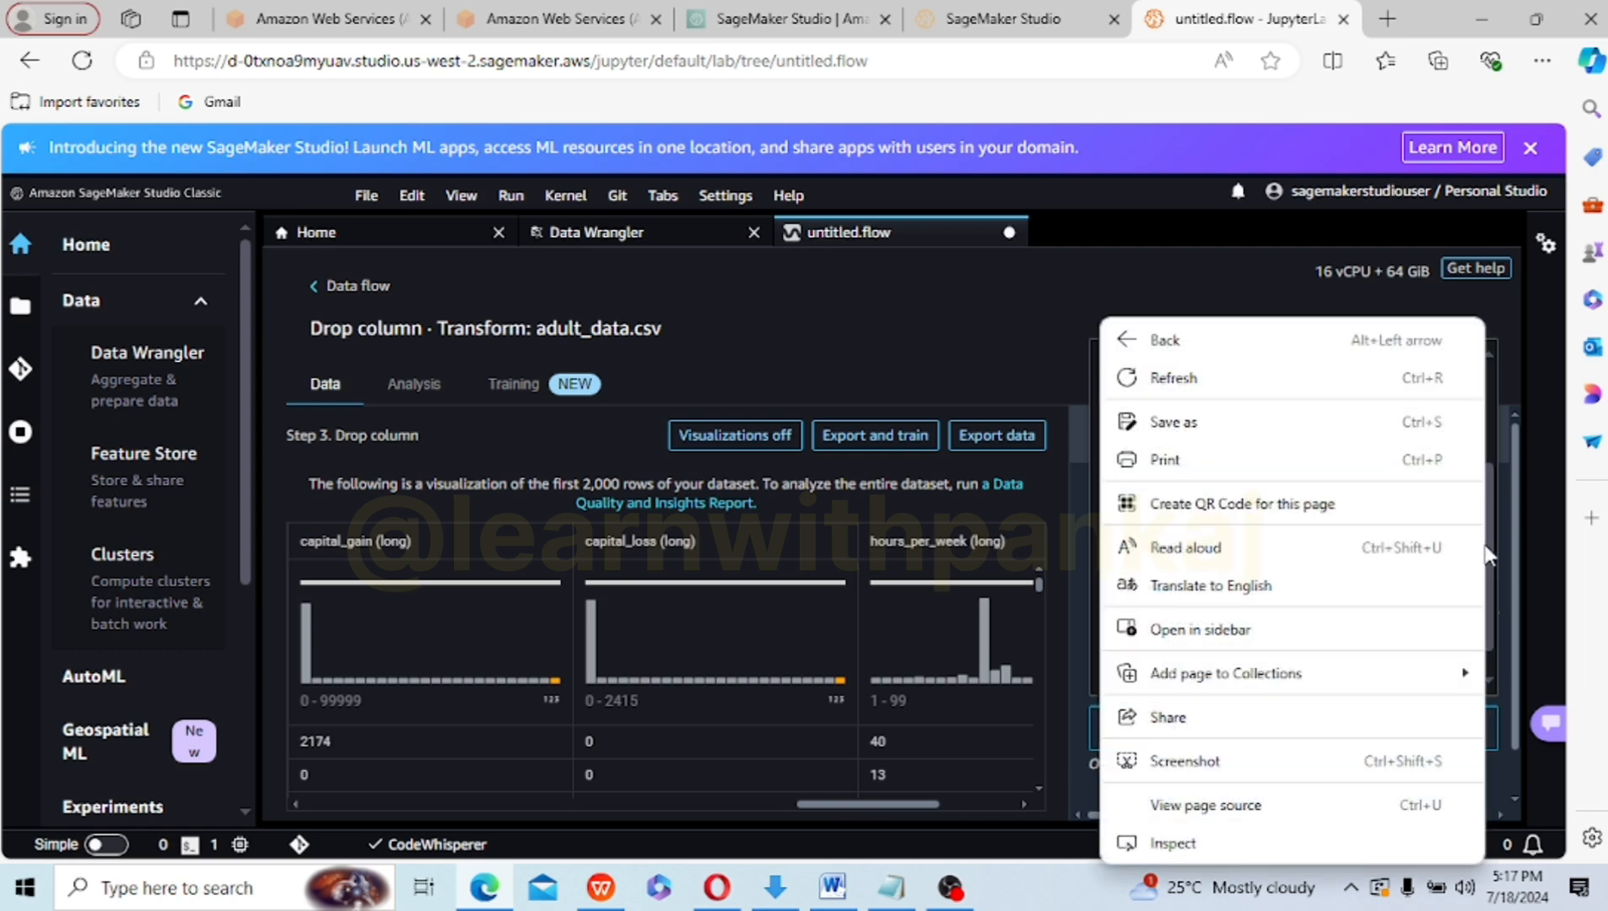
click(1489, 546)
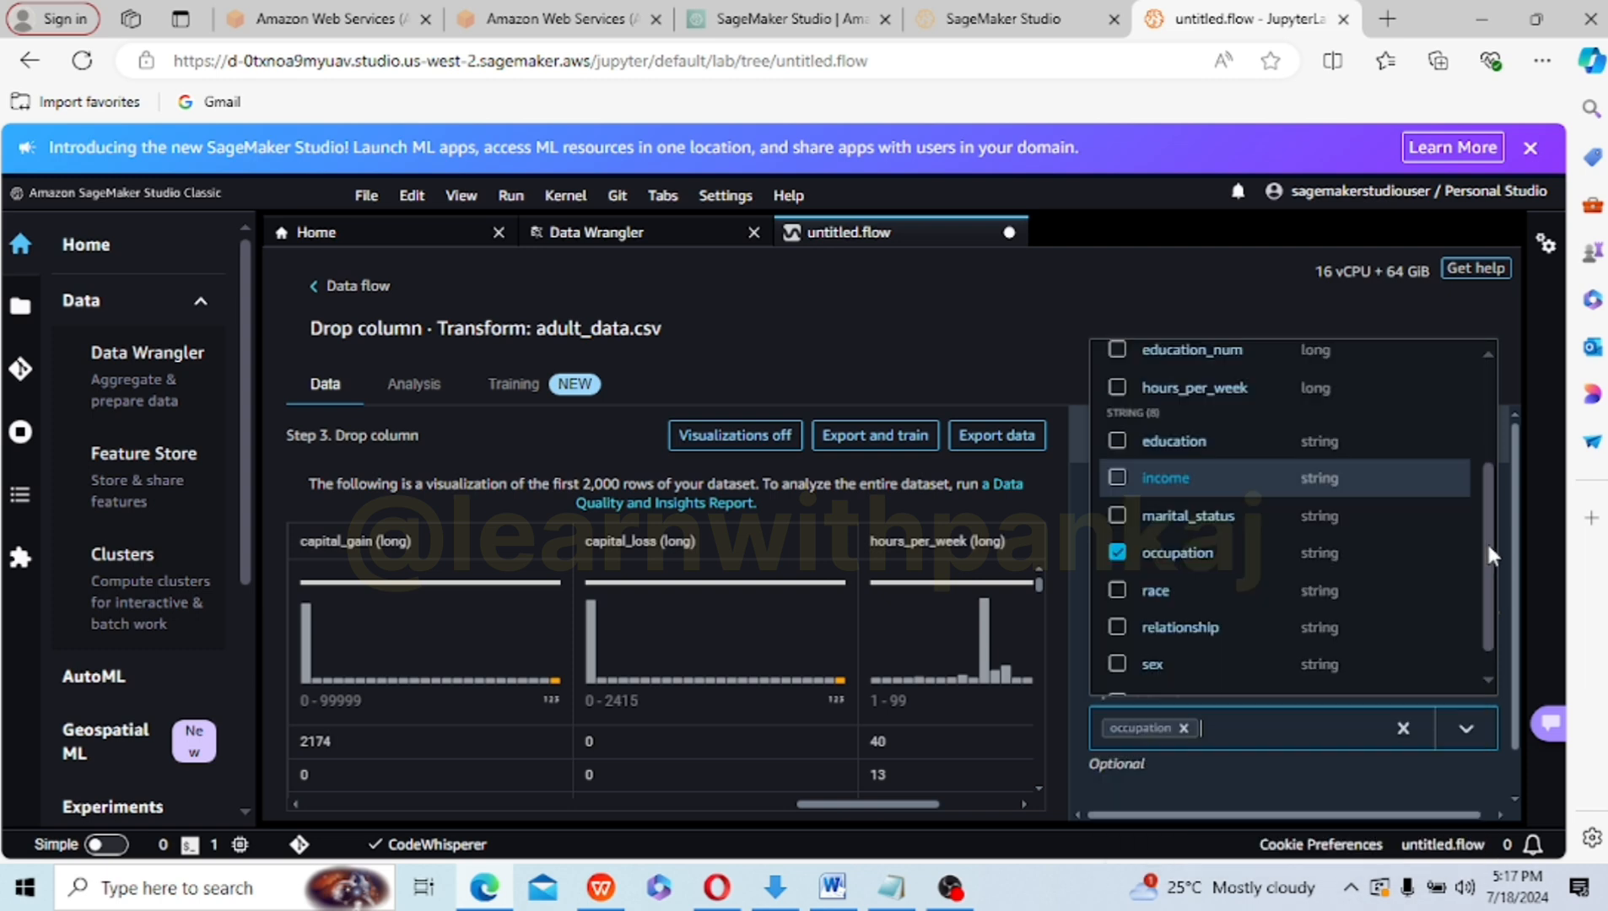
mouse_move(1488, 553)
mouse_down()
mouse_move(1484, 444)
mouse_move(1481, 583)
mouse_up()
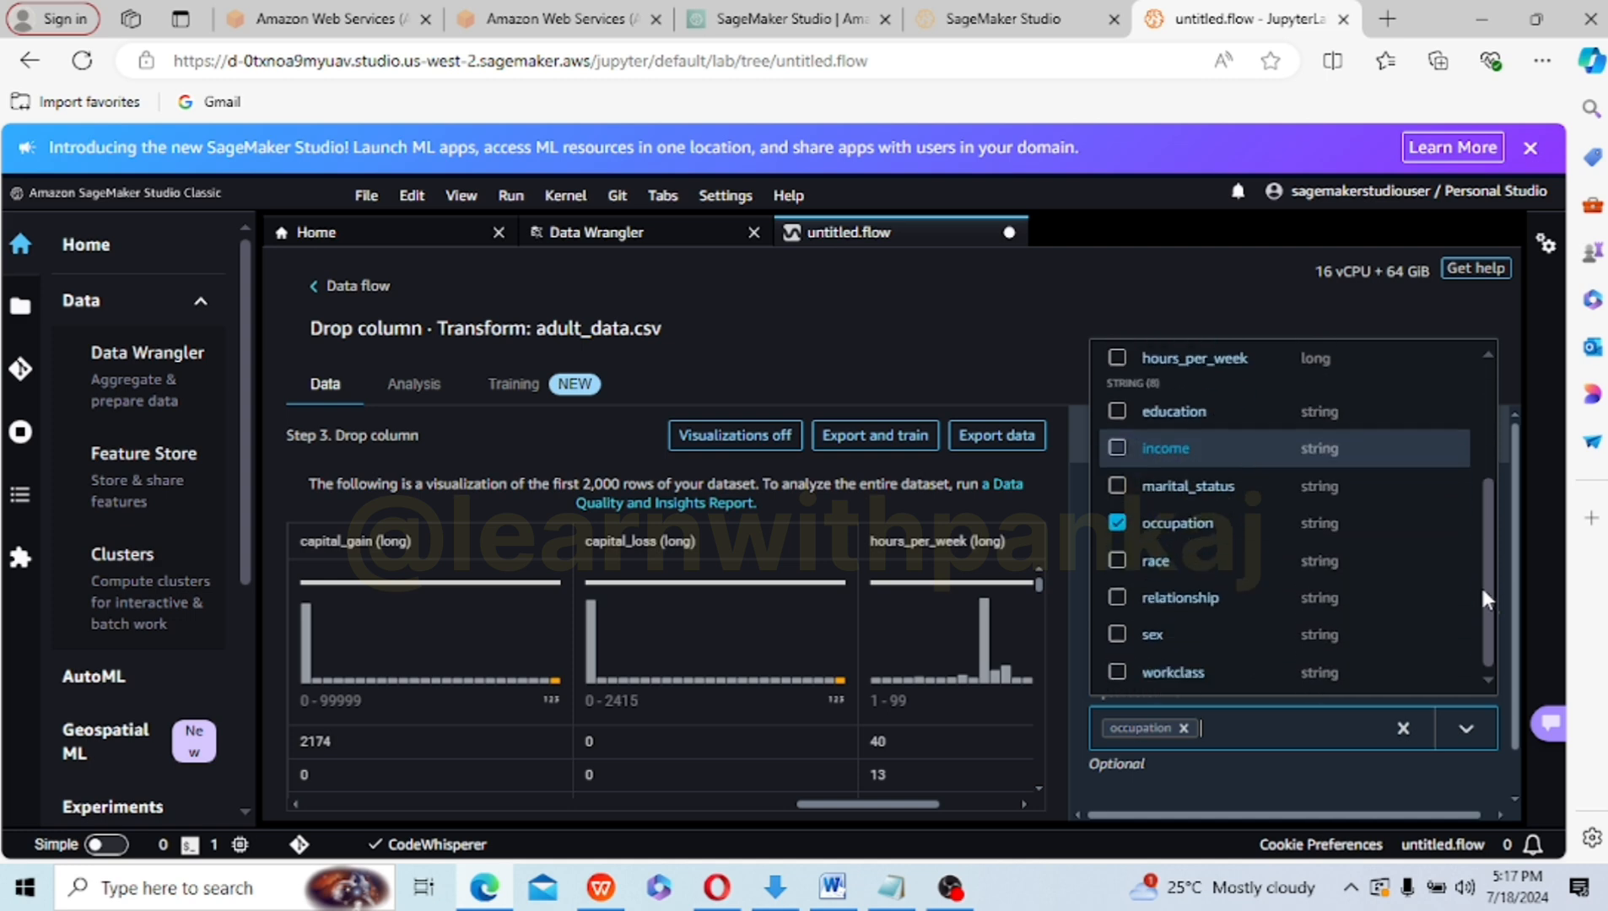
click(1129, 672)
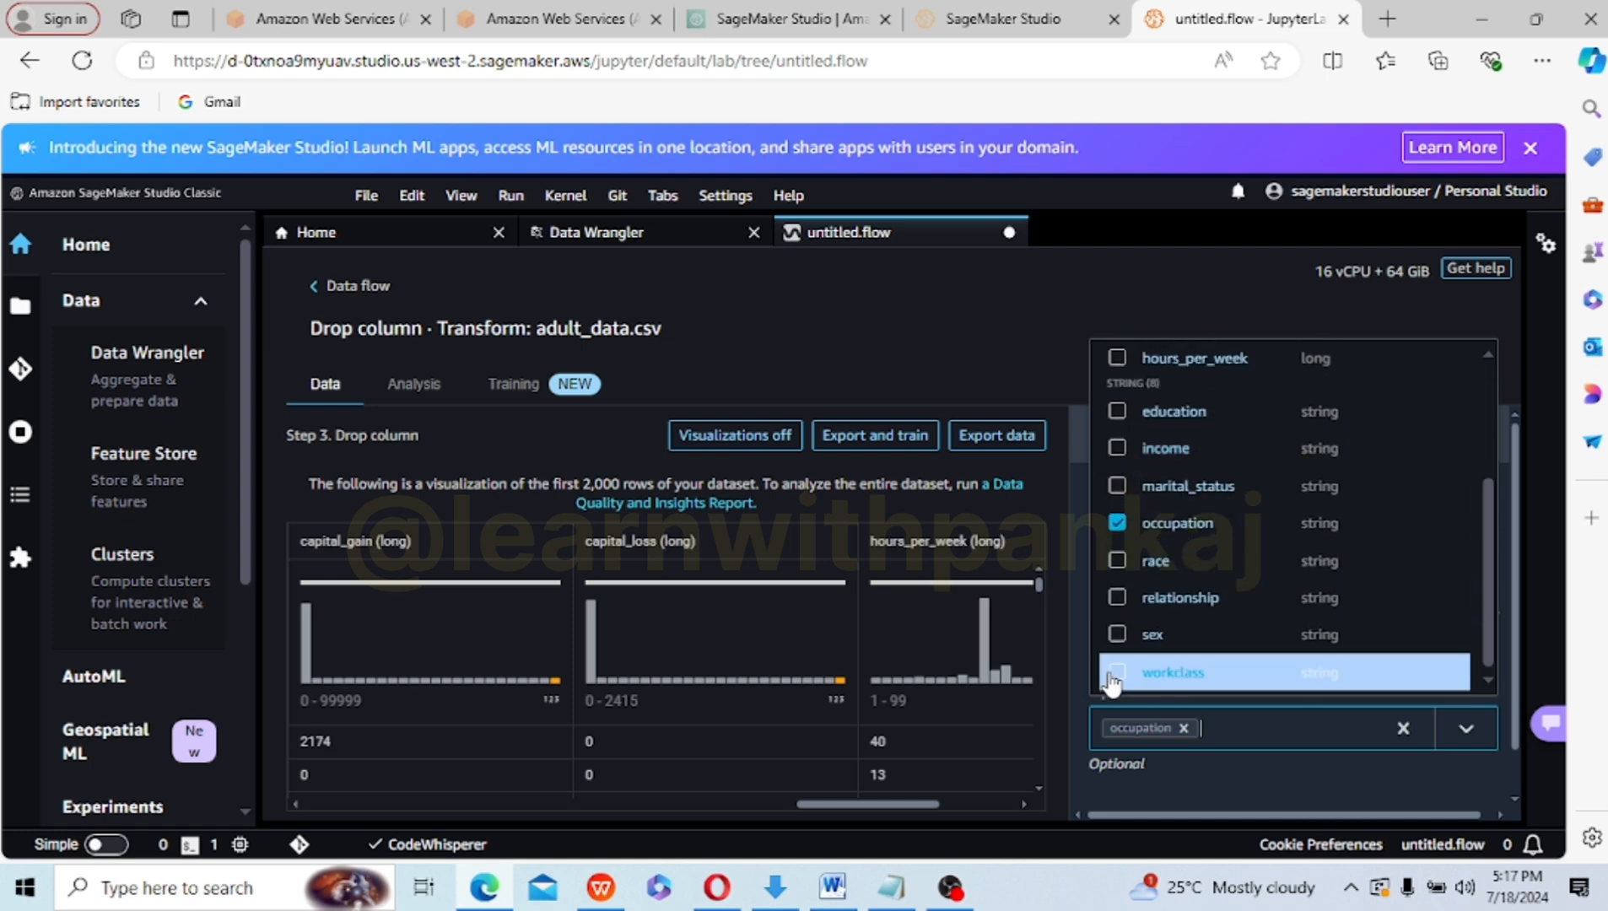
click(1474, 732)
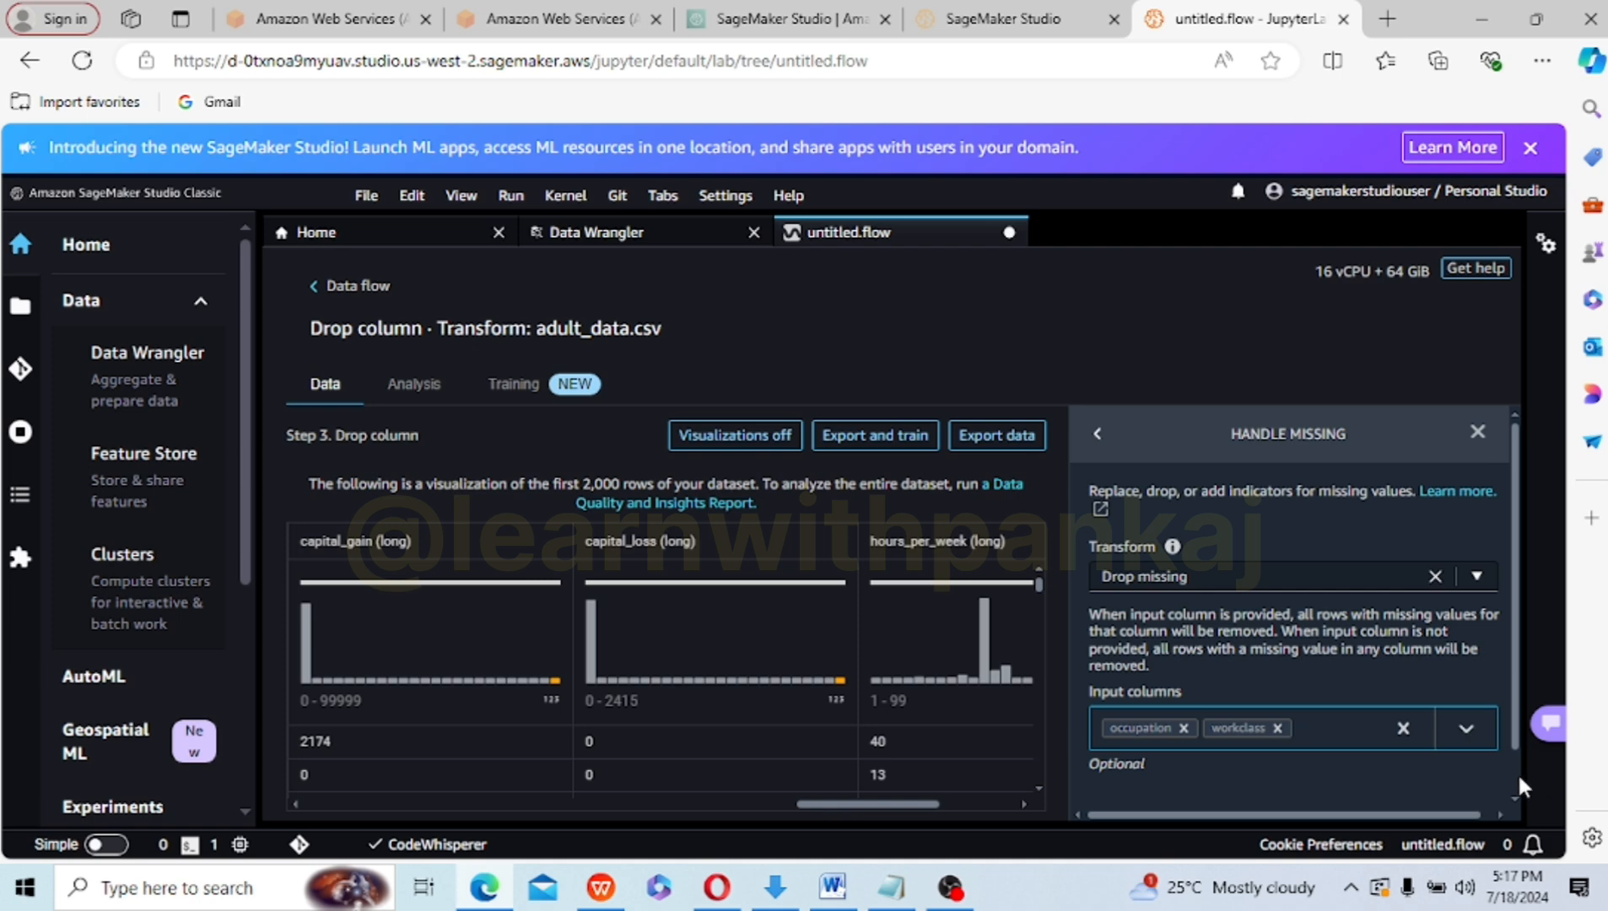
- Preview the Drop missing transform and add it to the flow
scroll(1515, 780, down, 1)
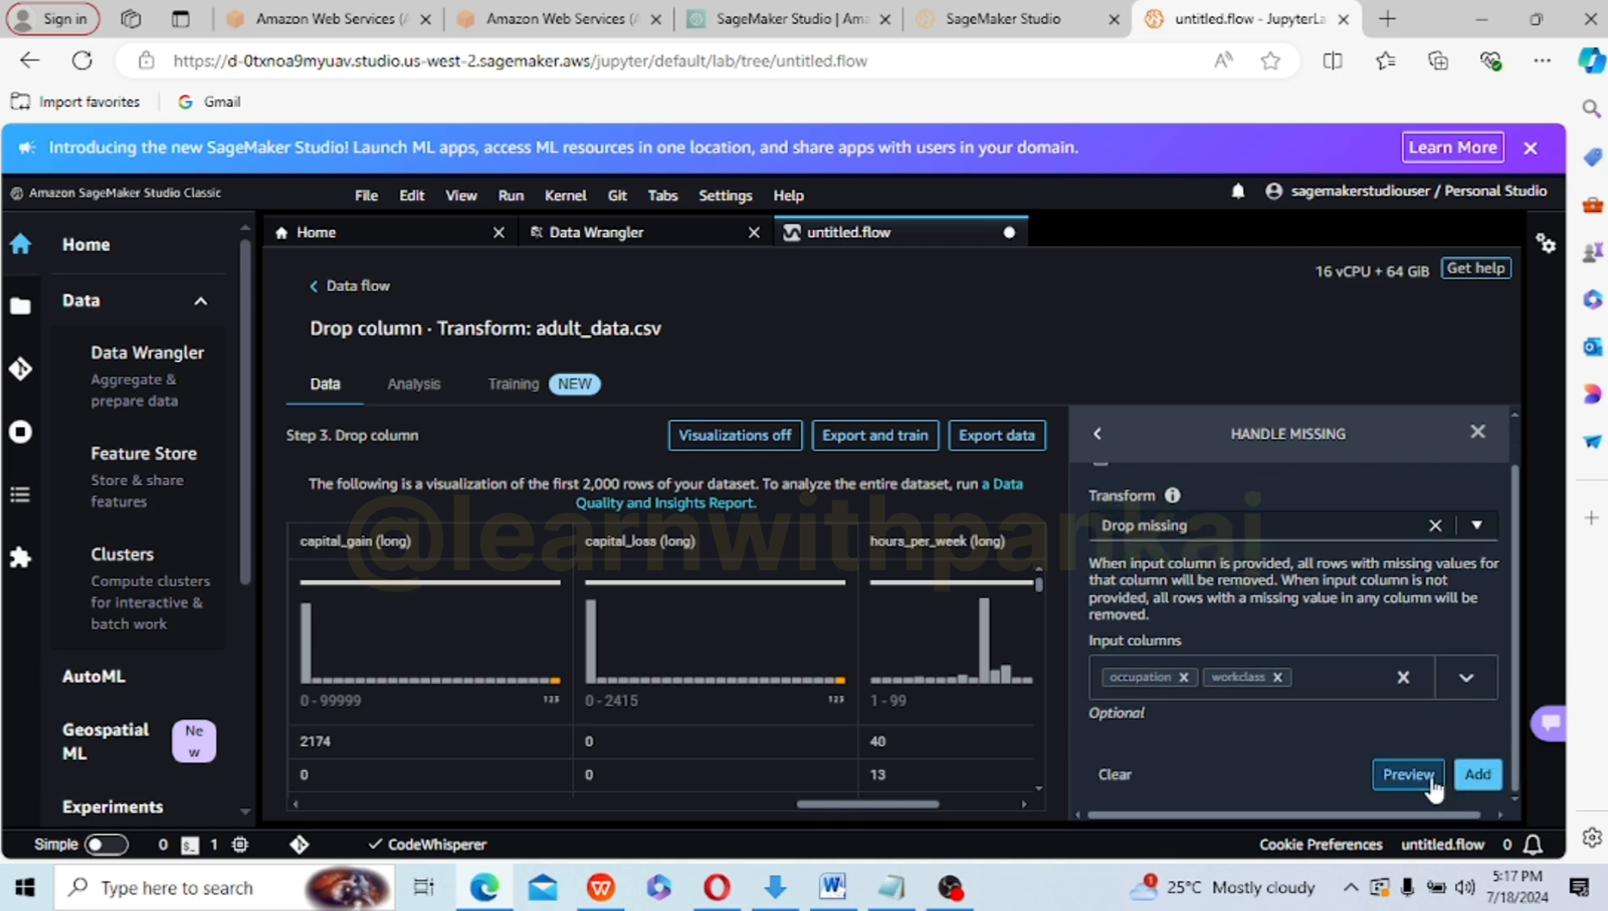
click(1408, 775)
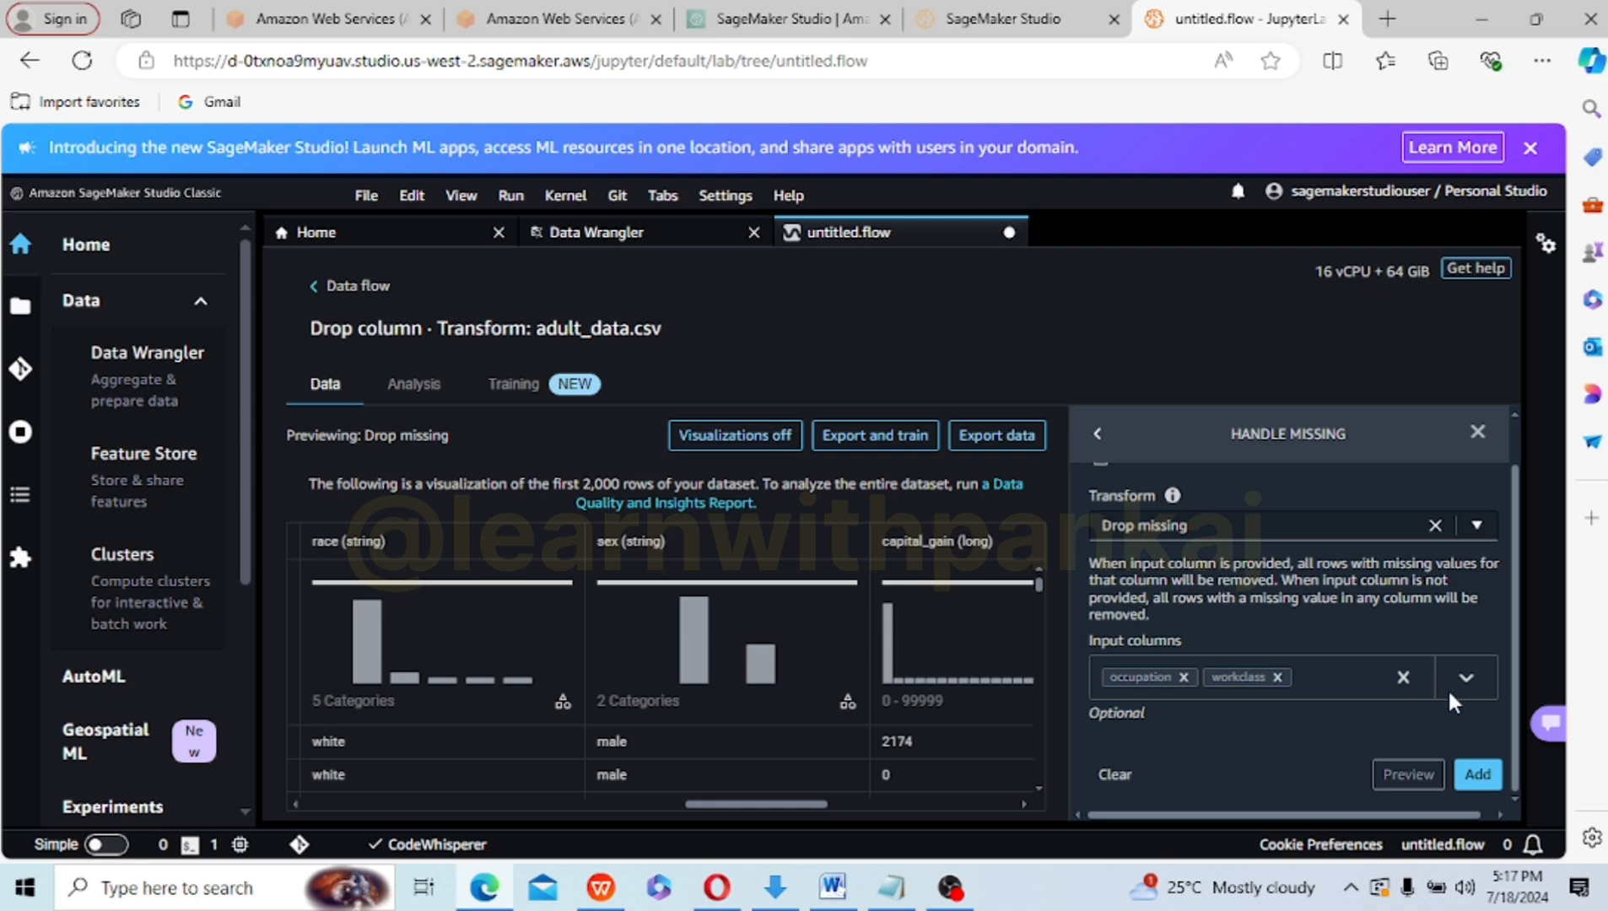
click(1475, 772)
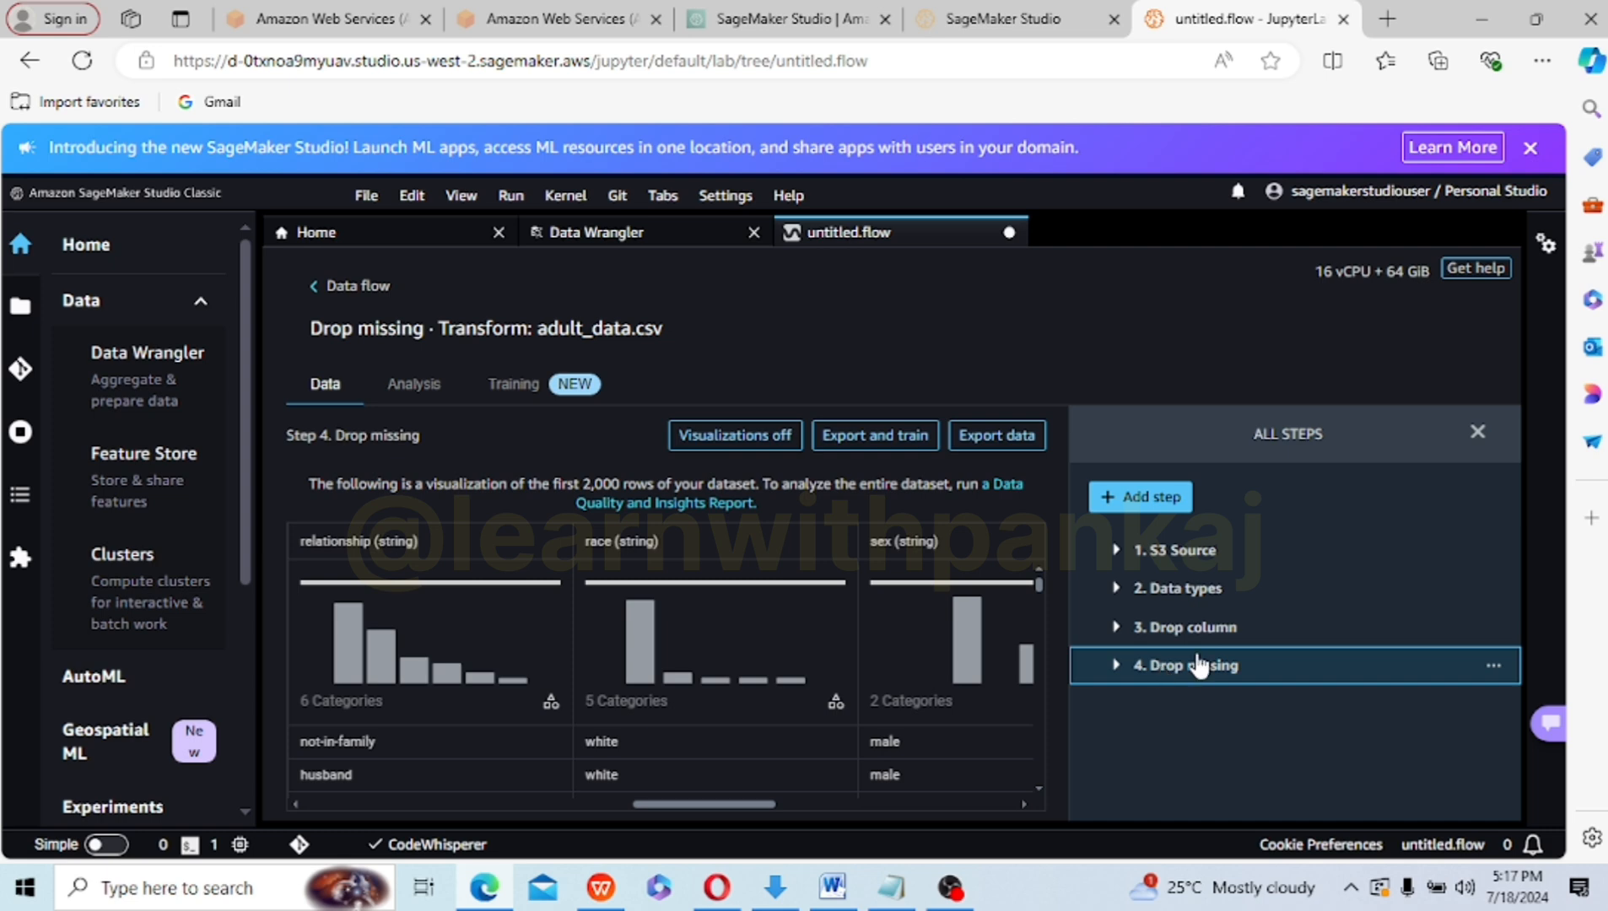
- Add a Manage rows step, found by searching for "man", with the Drop duplicates transform
click(1140, 497)
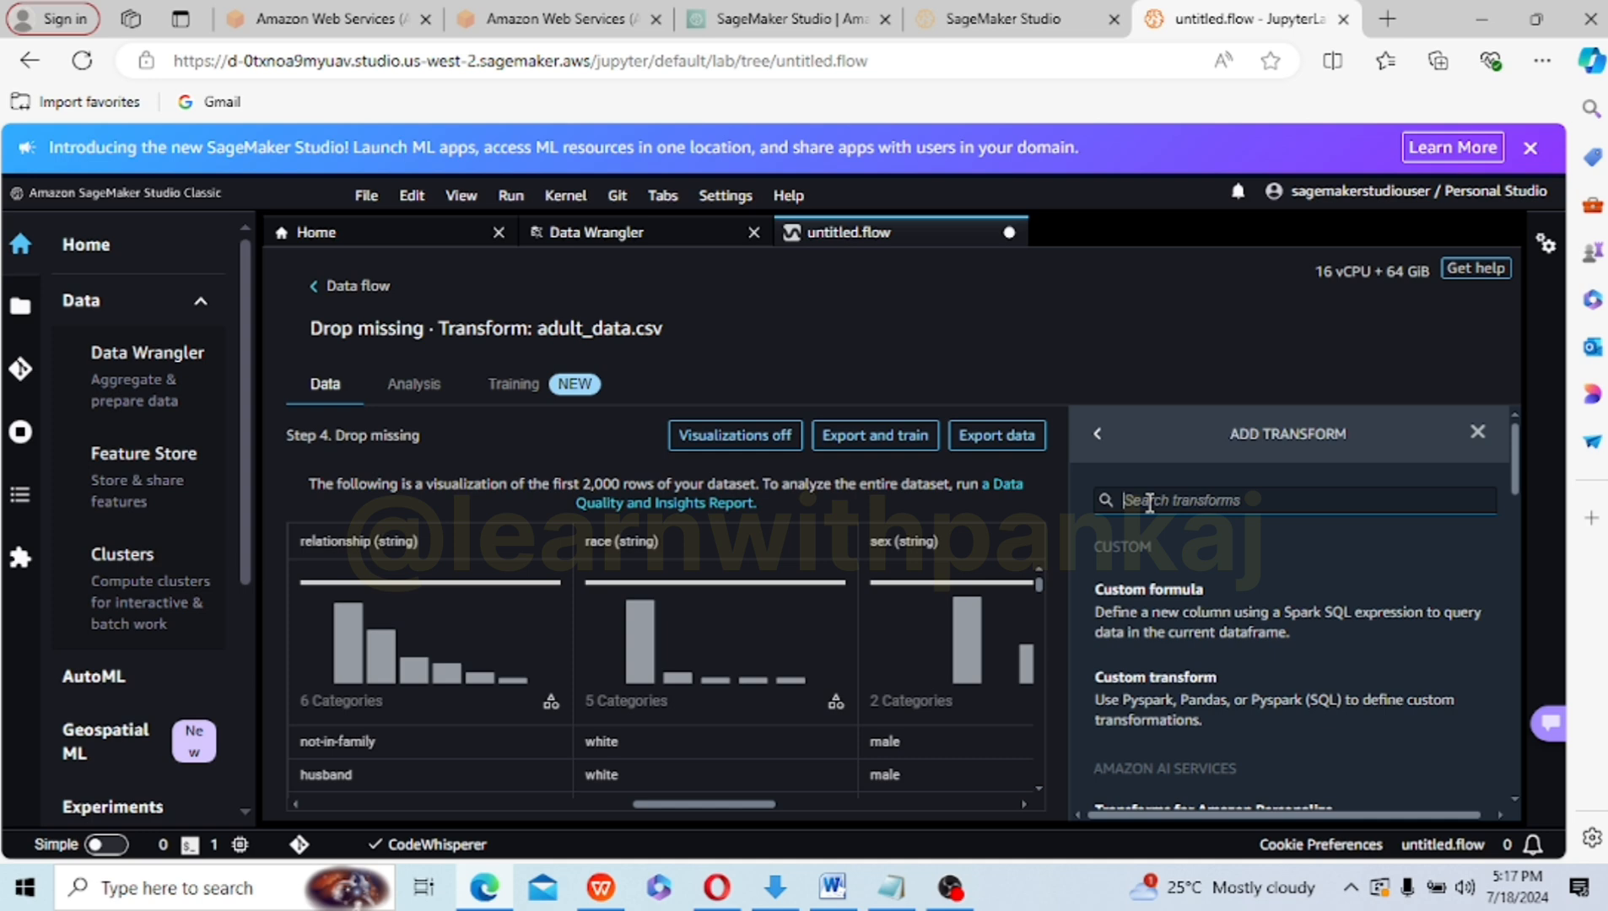
text(man)
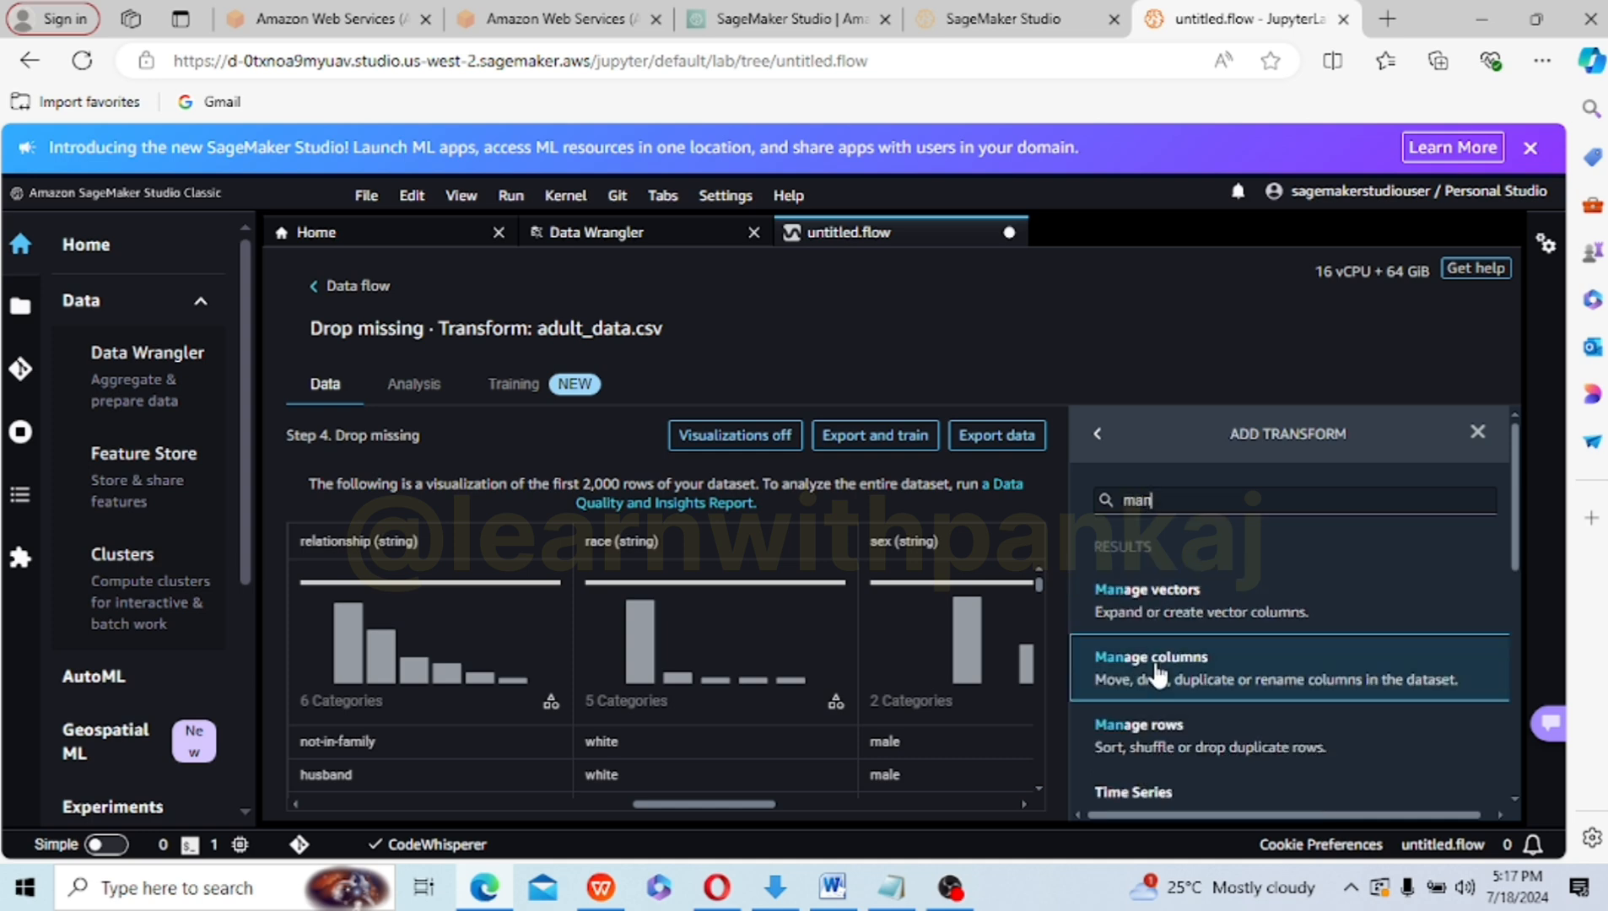
click(1163, 719)
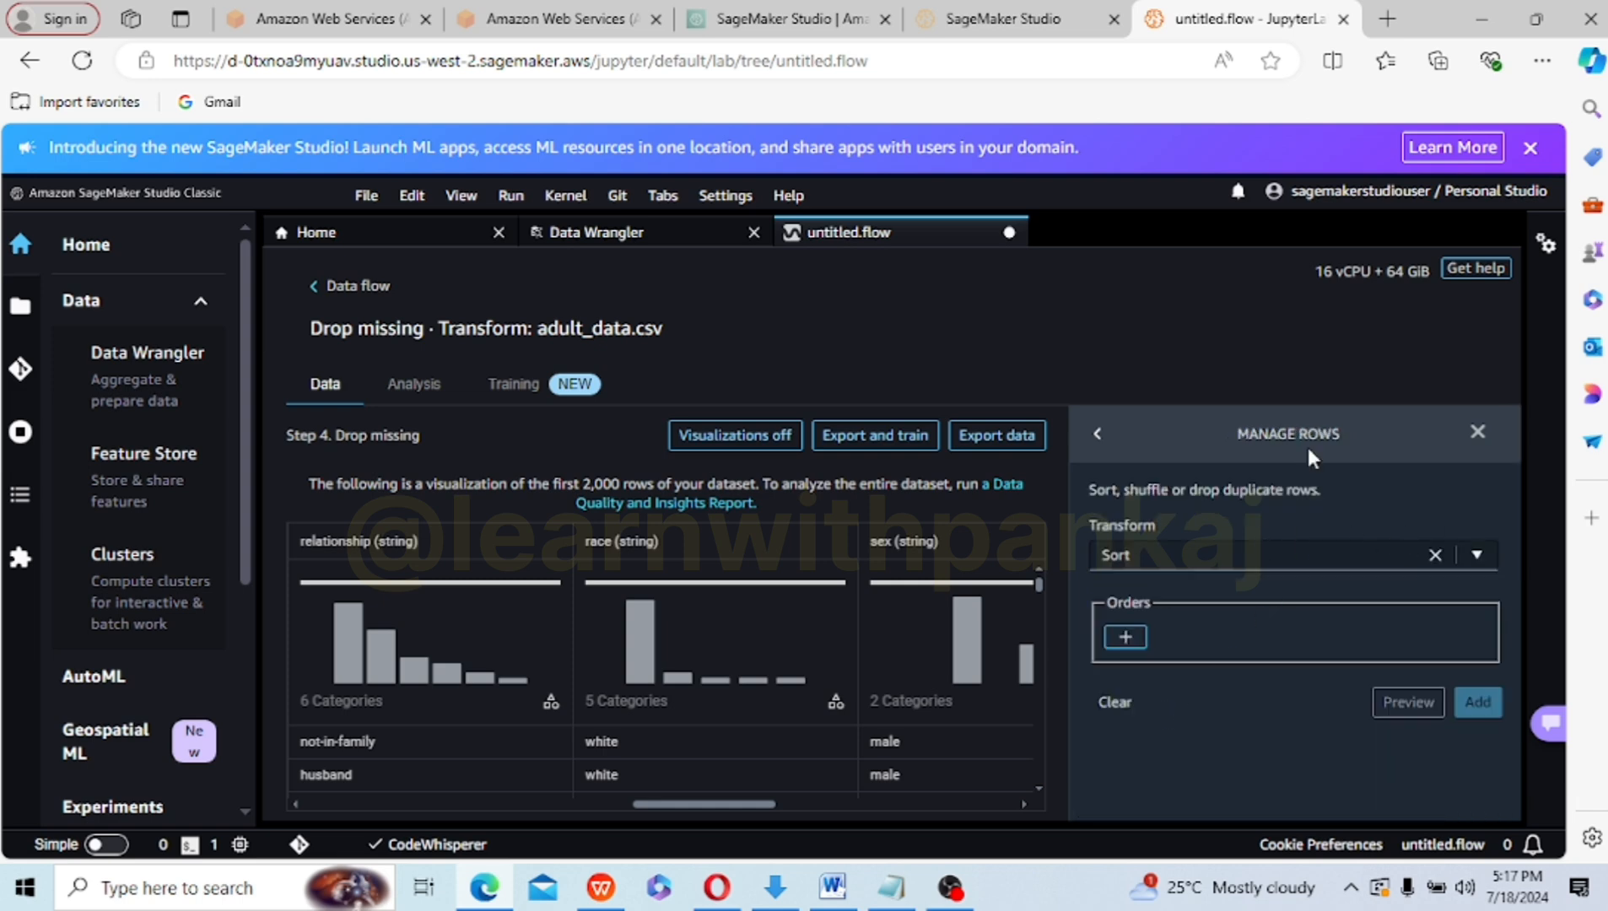
click(1478, 556)
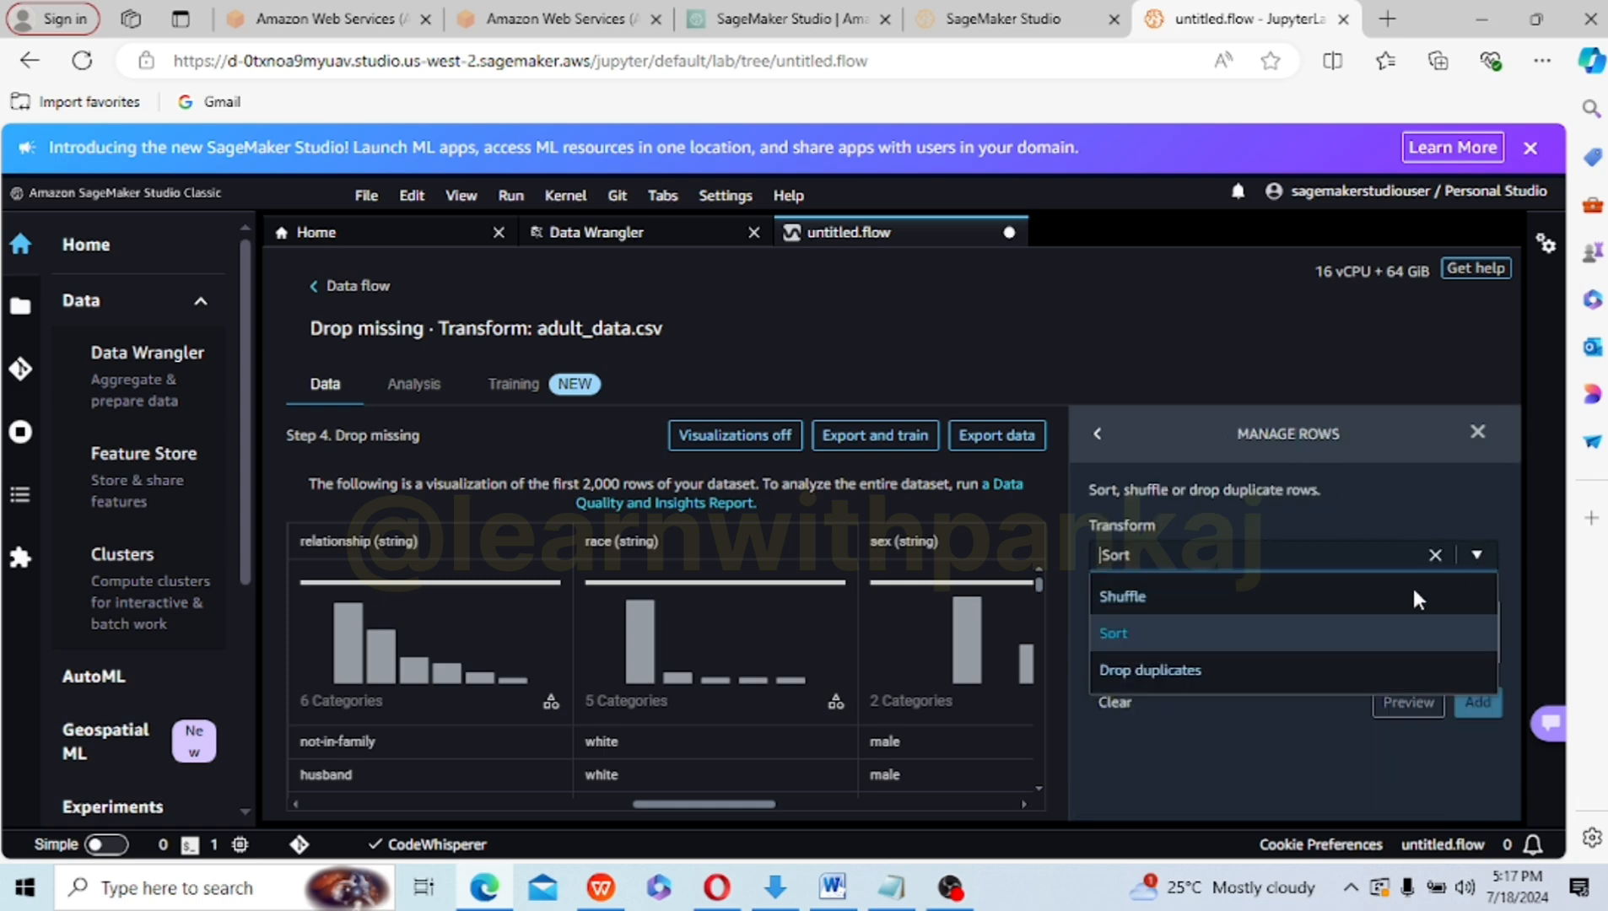
click(1175, 672)
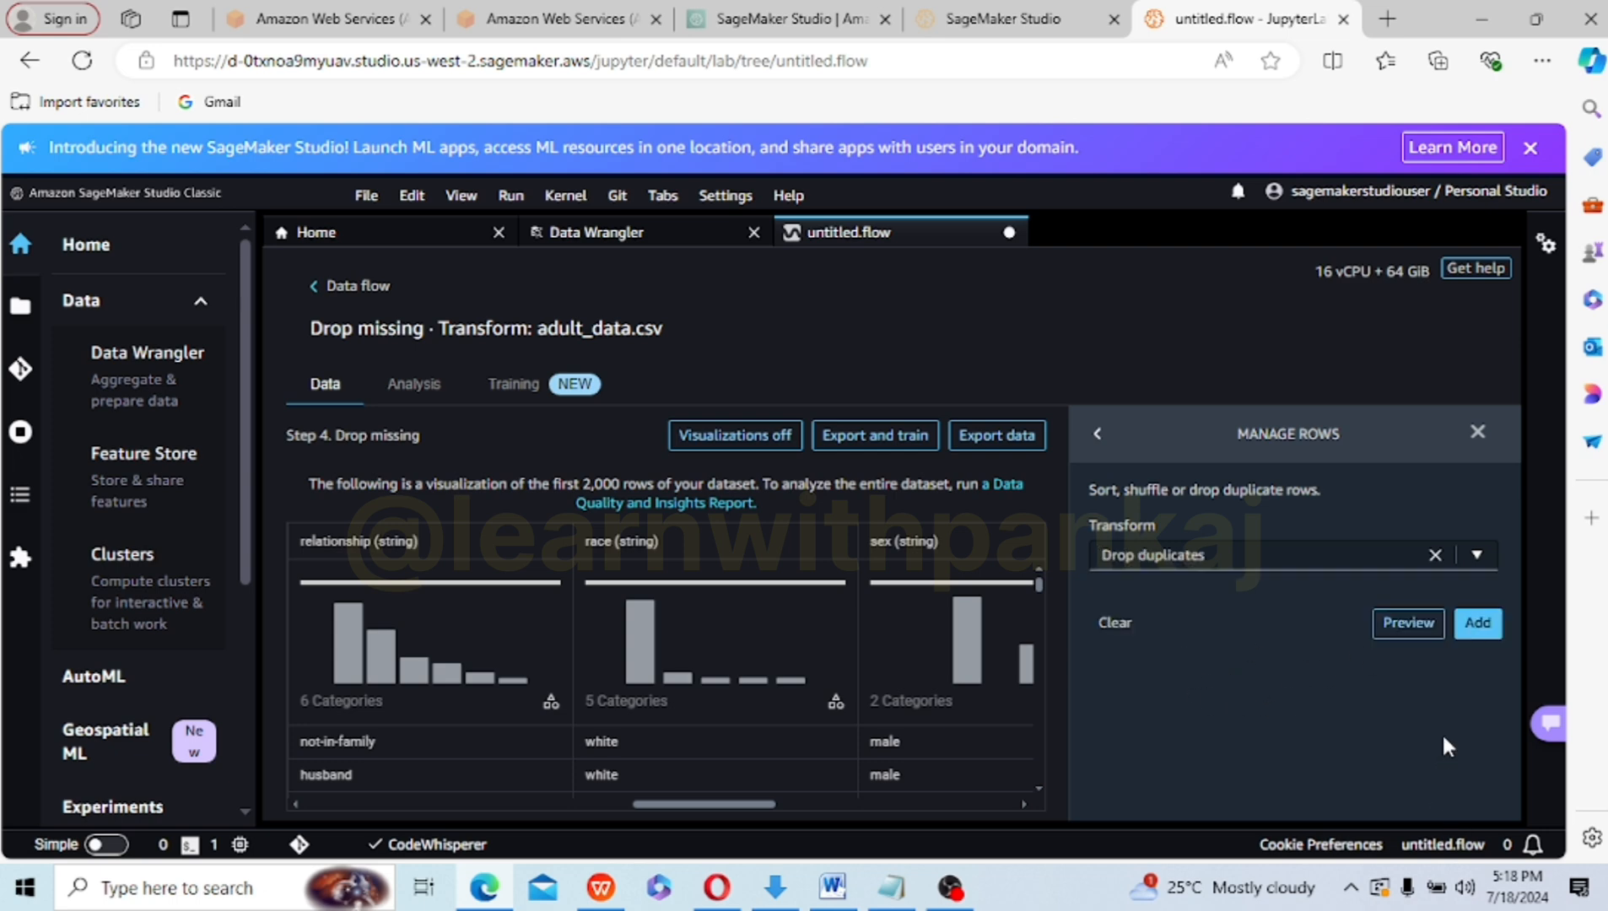
click(1477, 625)
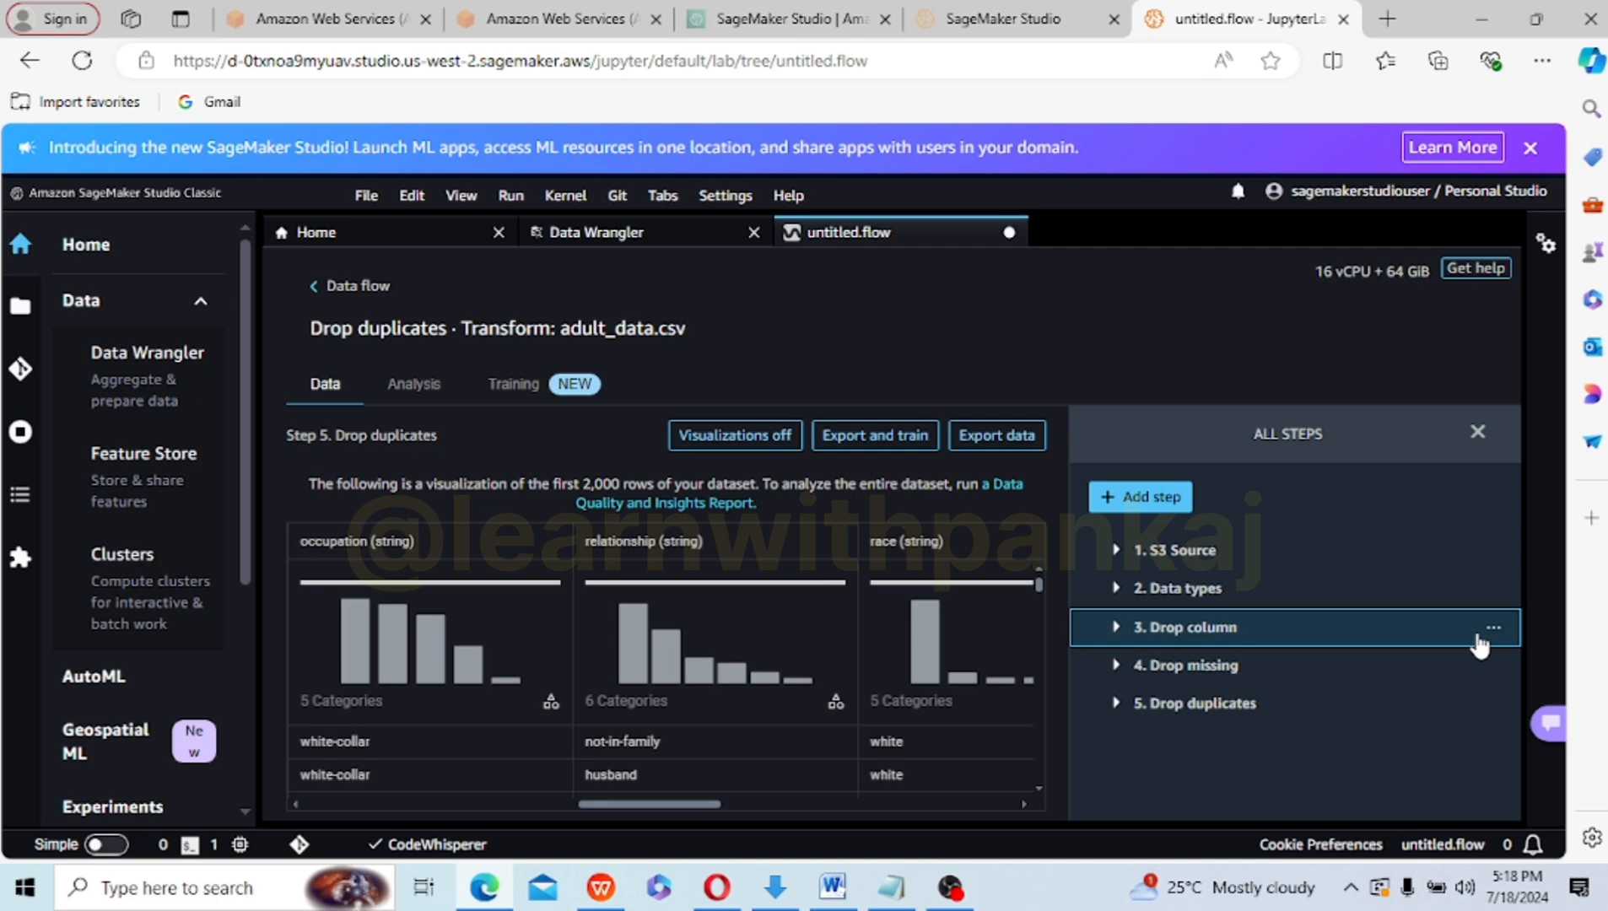
- Start another transform step, search the transforms for "fo" and choose Format string
click(1143, 502)
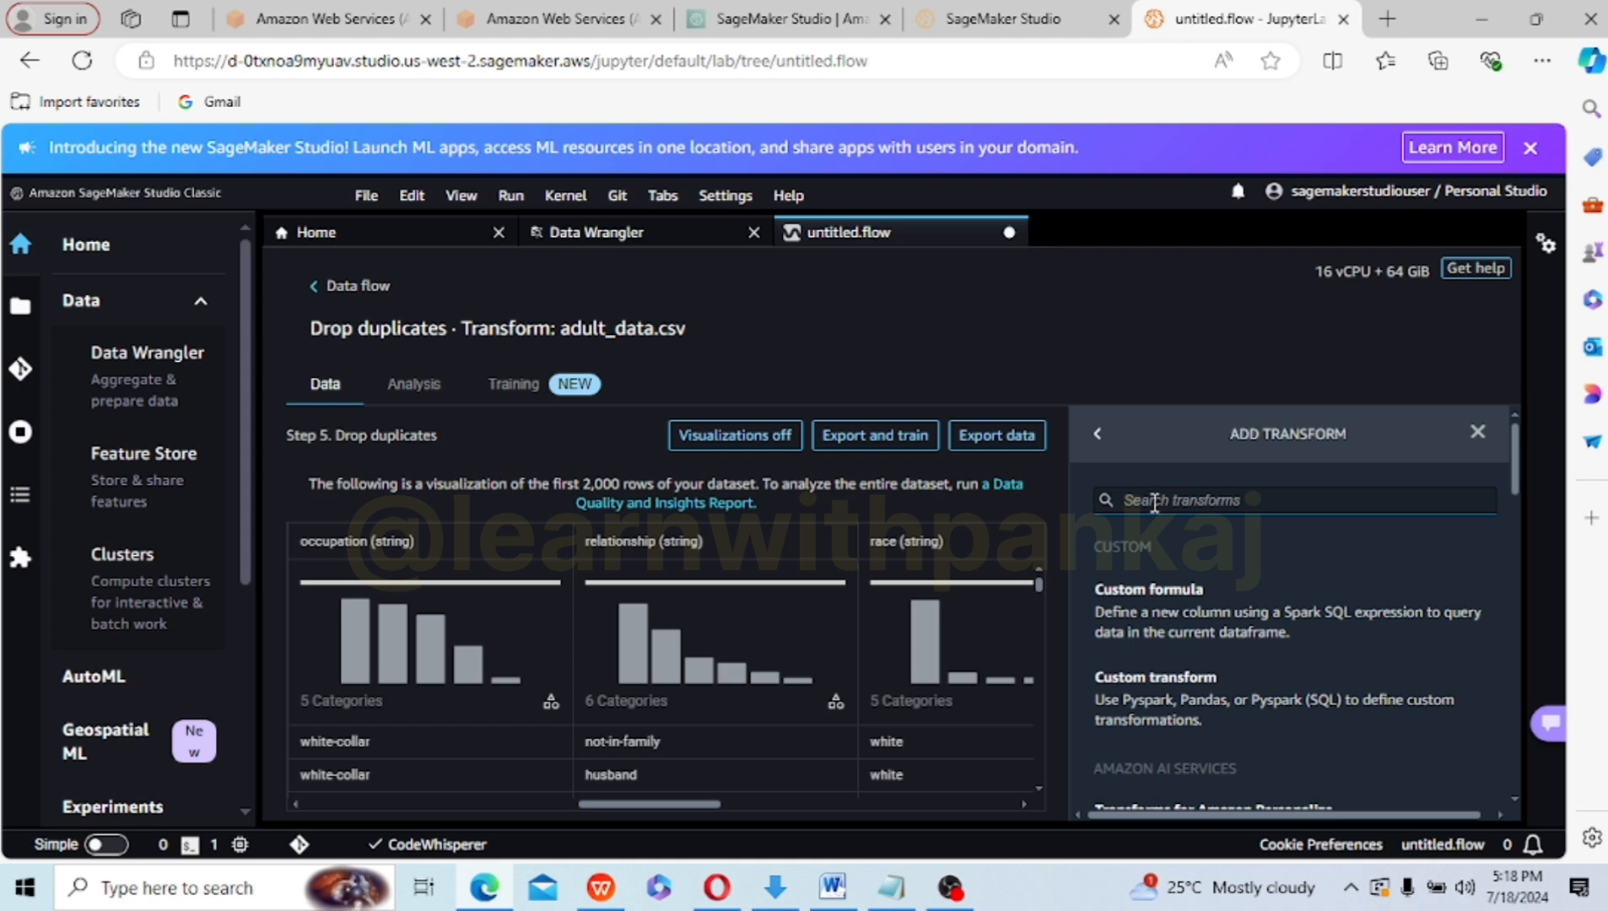
click(1152, 501)
text(tra)
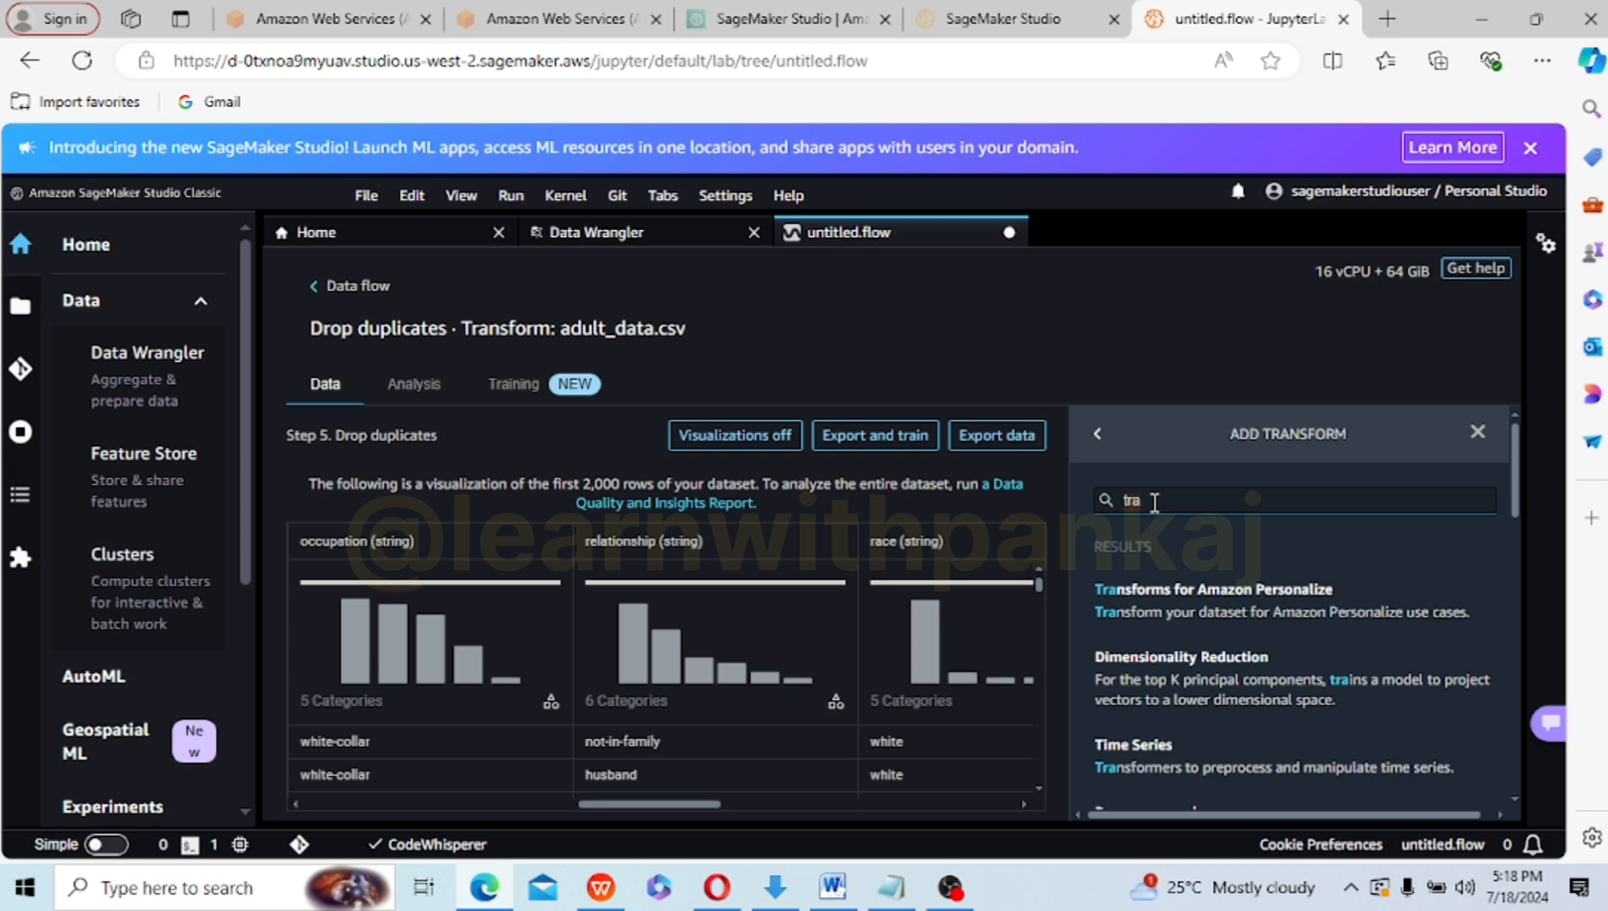
key(BackSpace)
key(BackSpace)
key(BackSpace)
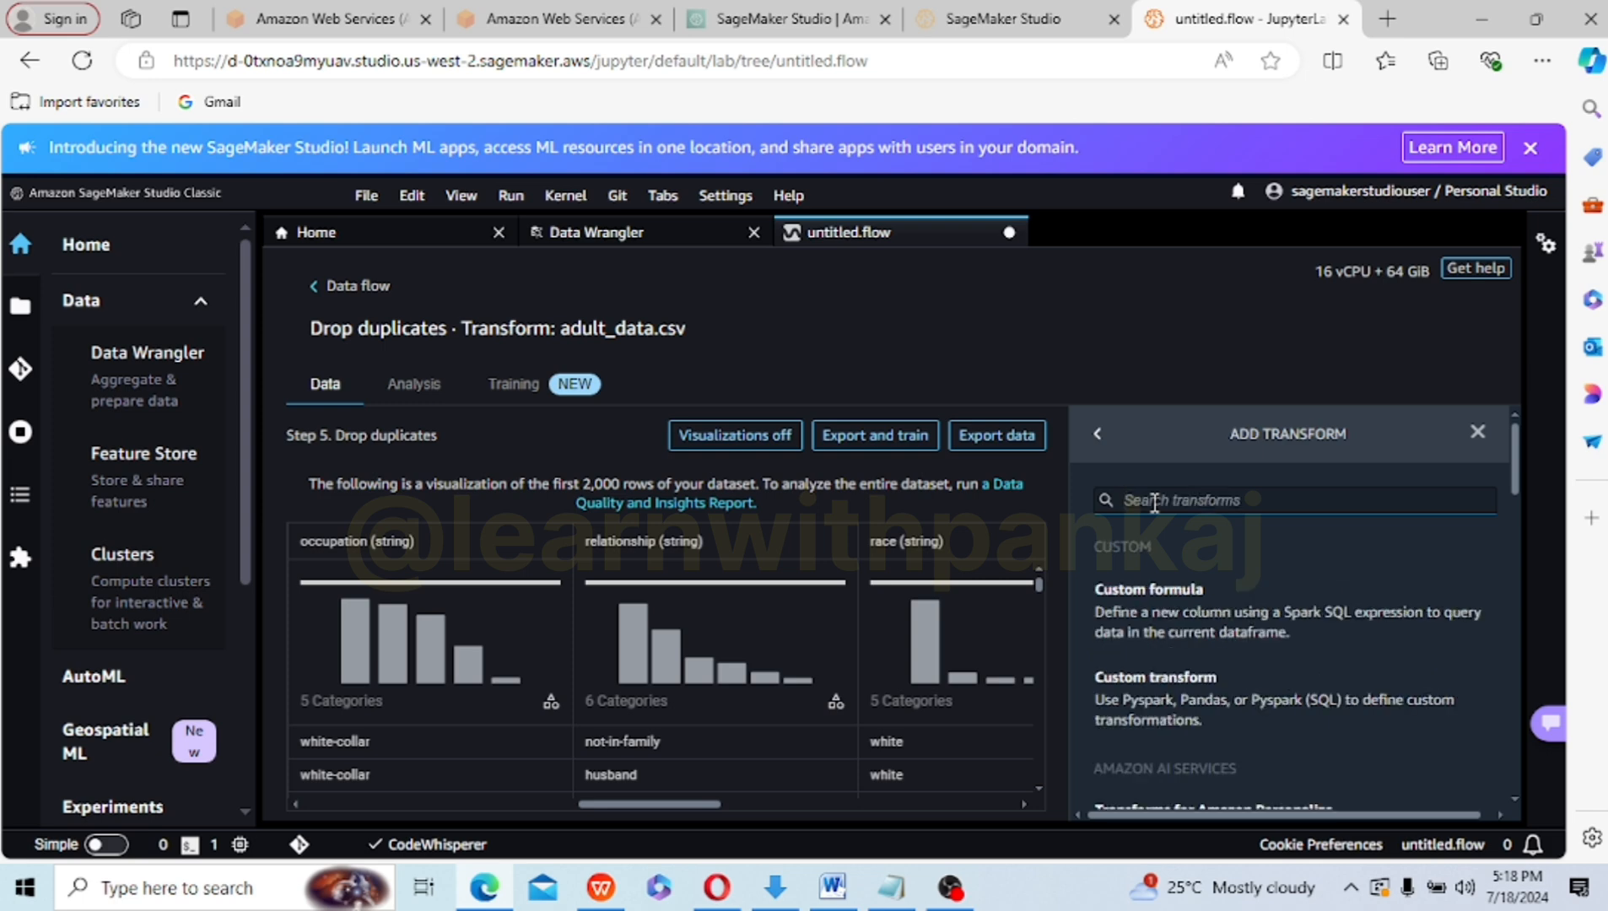
text(fo)
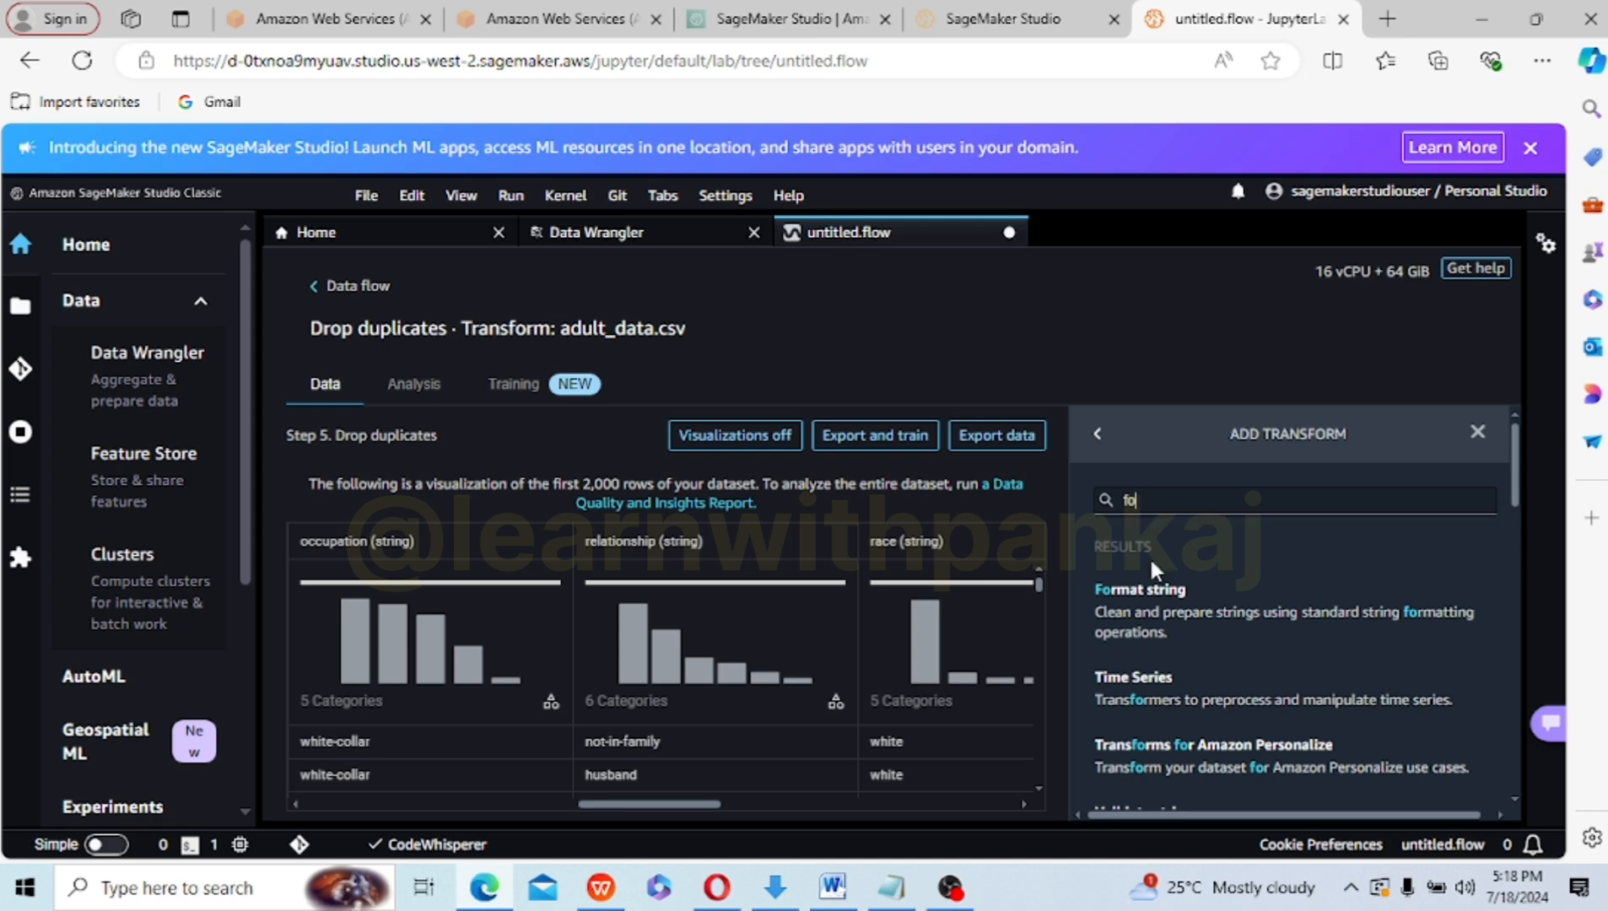
click(1153, 611)
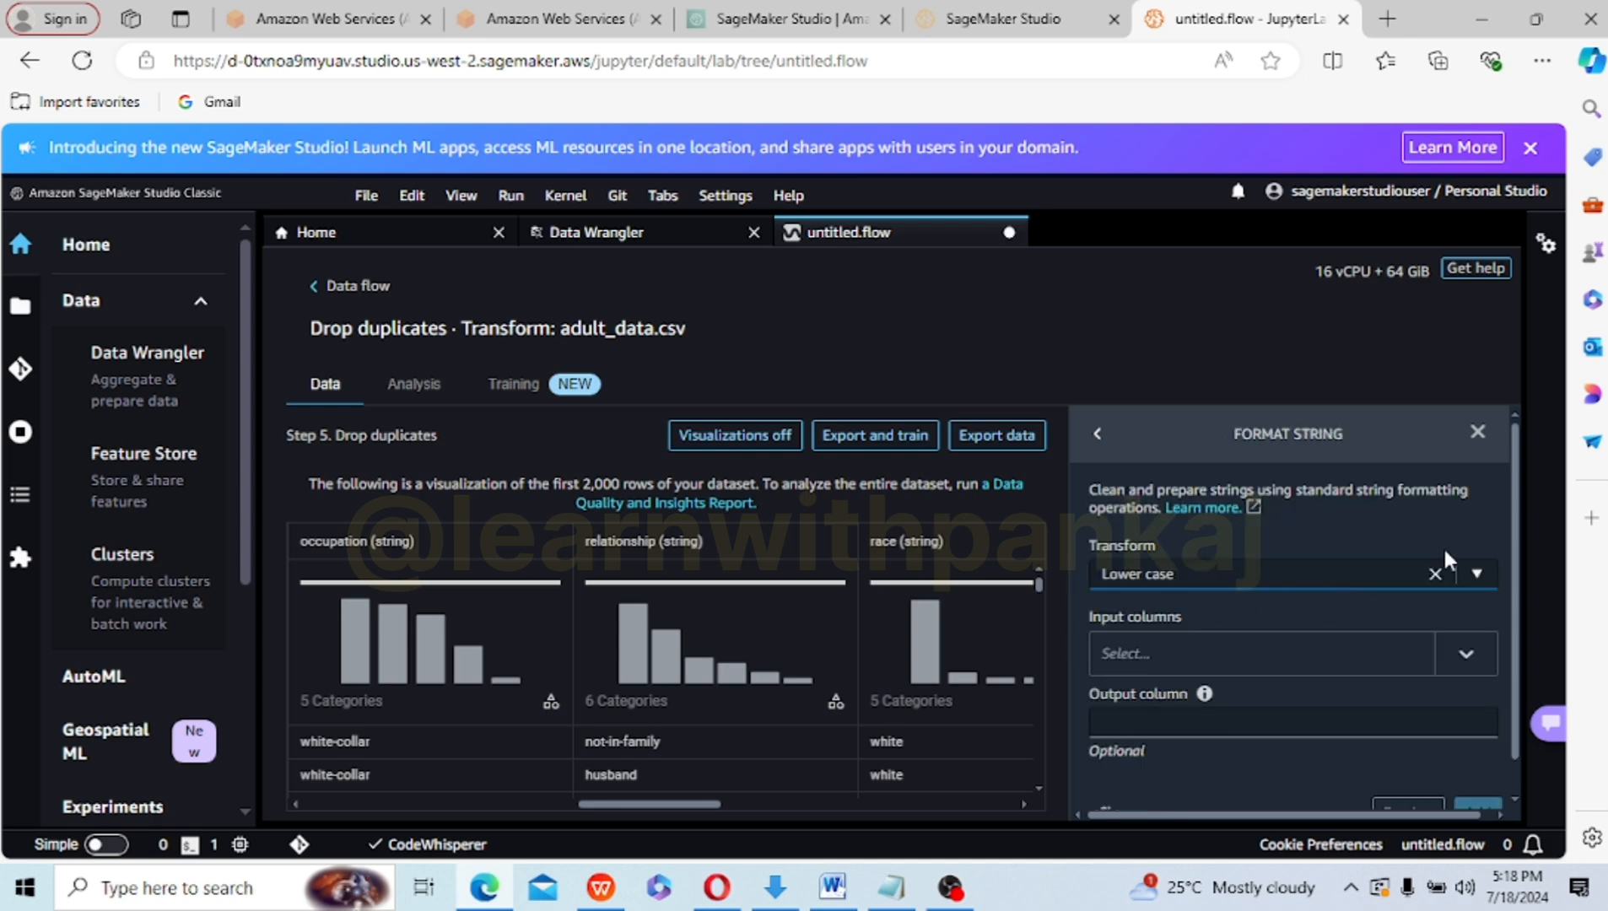
- Set the Format string transform to Strip left and right
click(1479, 574)
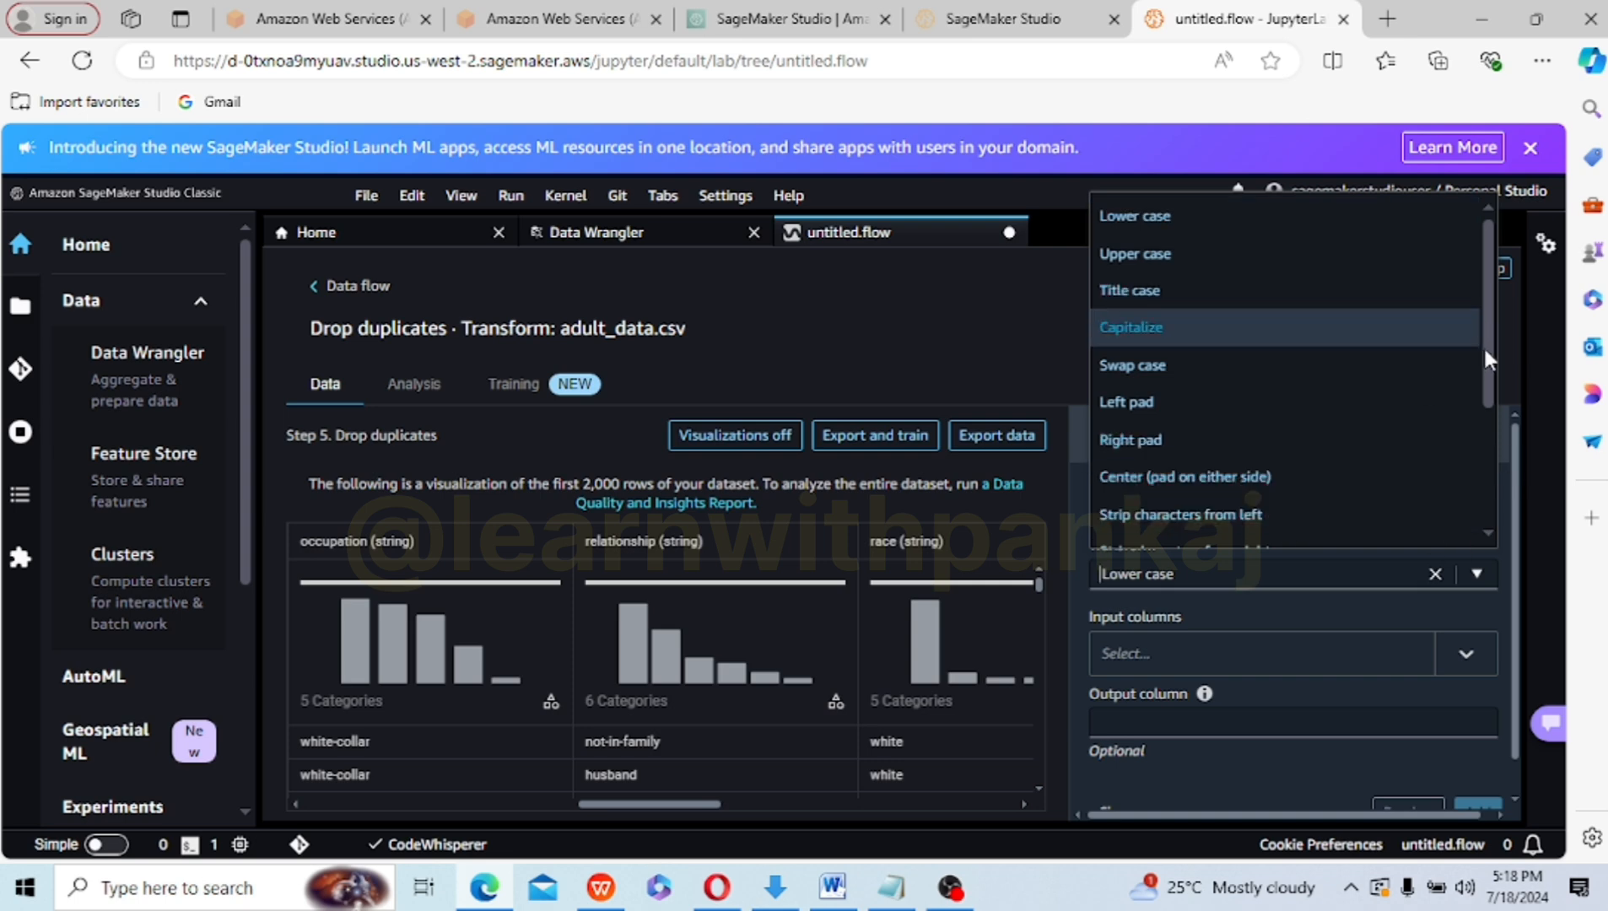
drag(1484, 345, 1485, 406)
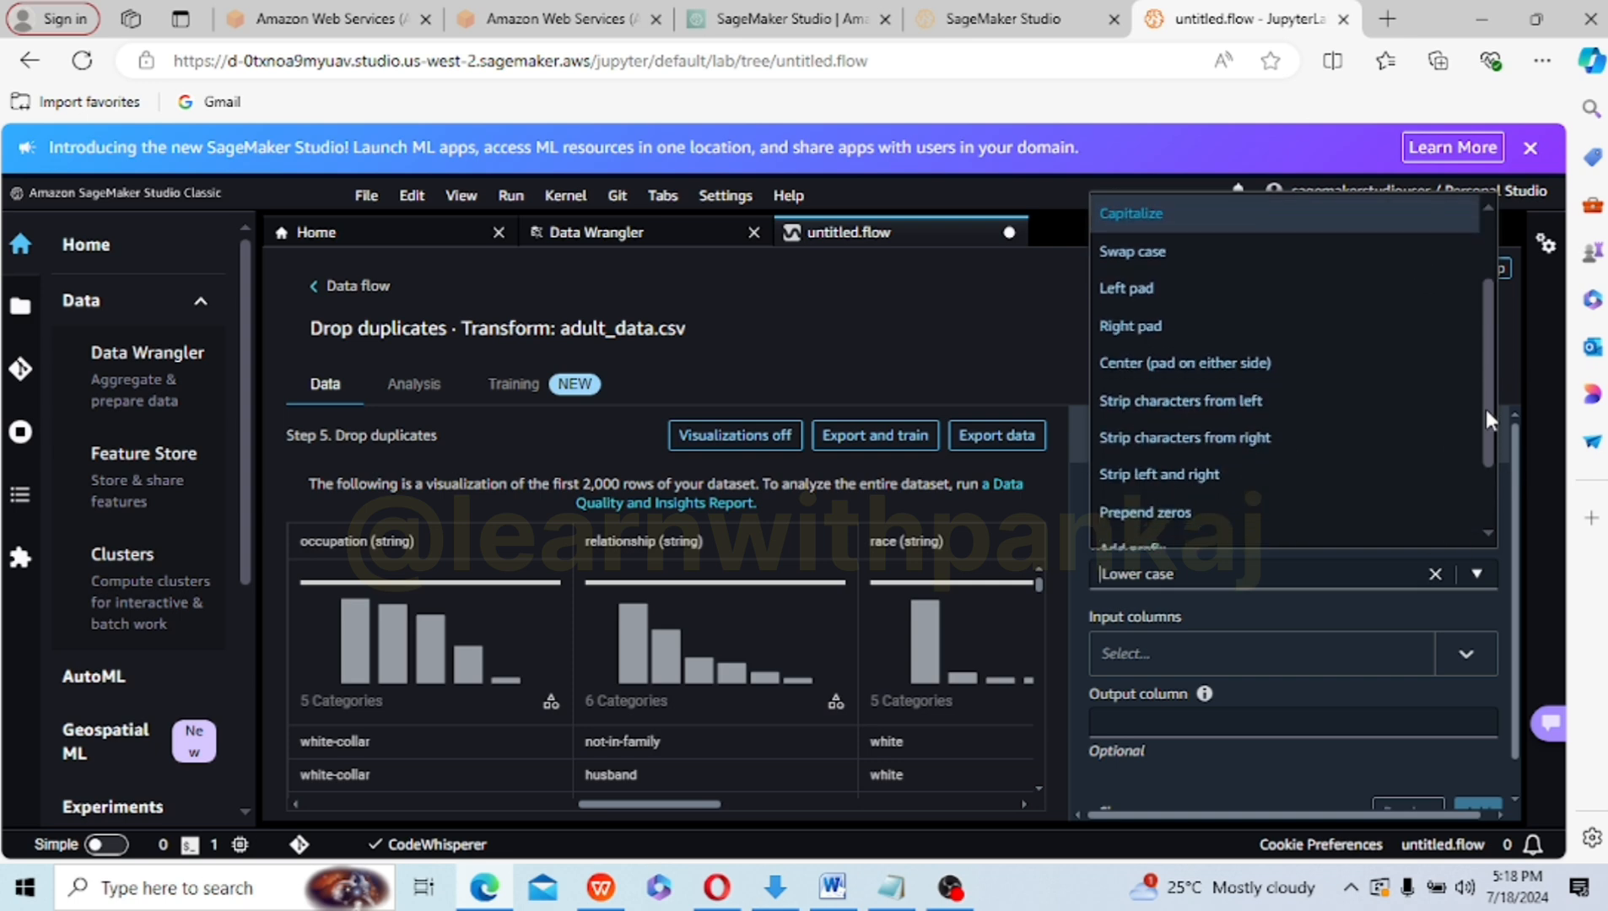
click(1199, 474)
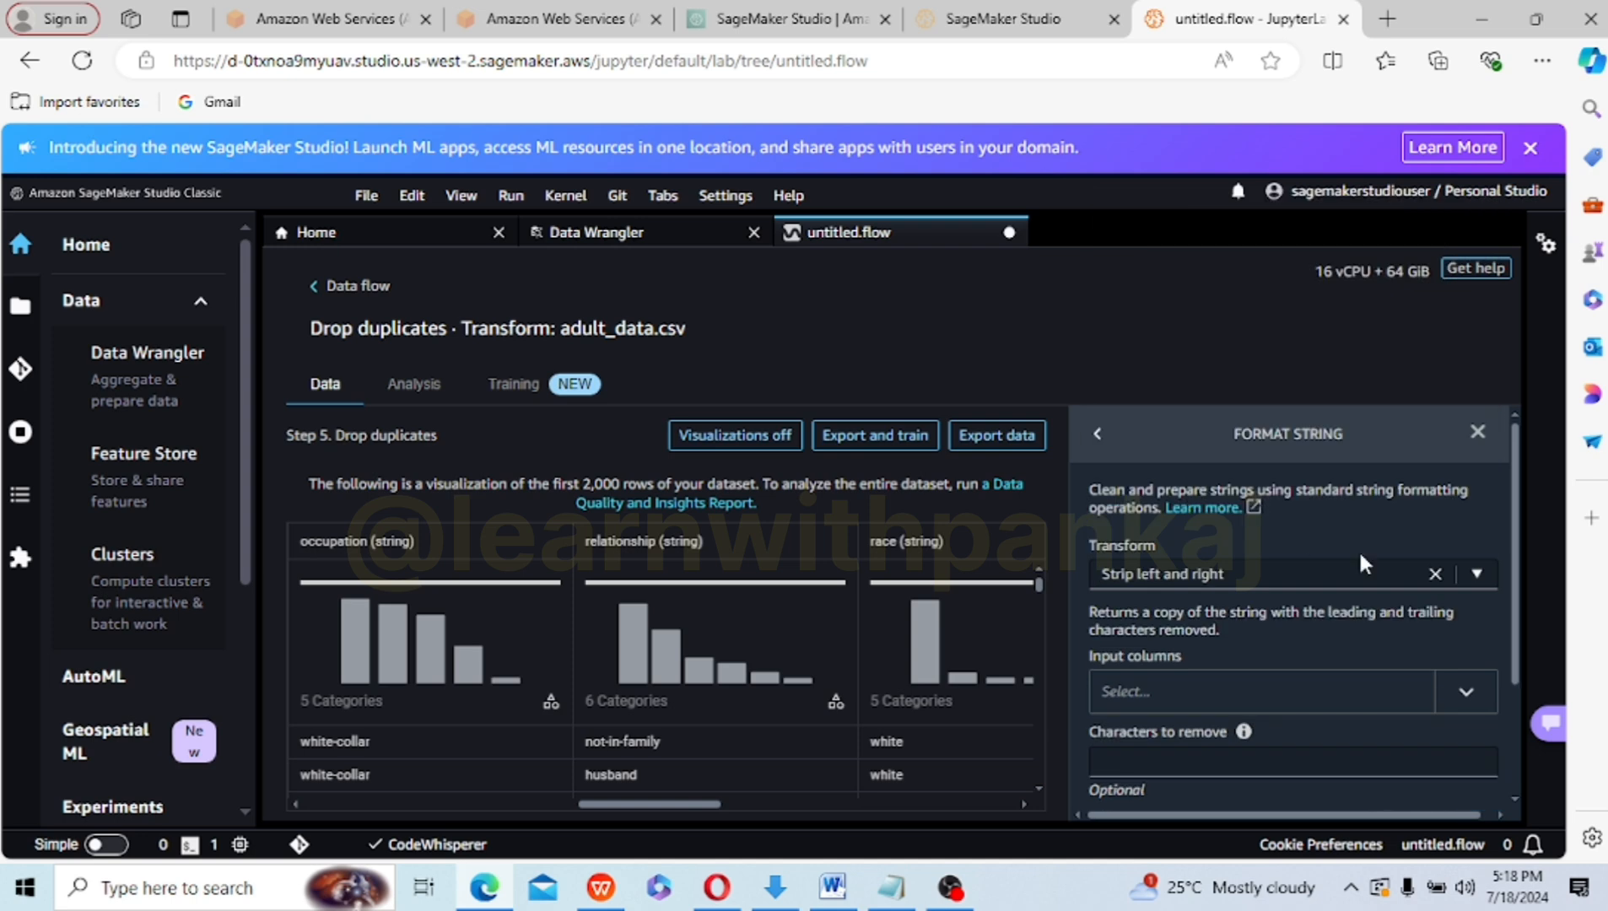
- Select education, income, marital_status, occupation, race, relationship, sex and workclass as the input columns of the Strip left and right transform
drag(1516, 640, 1529, 719)
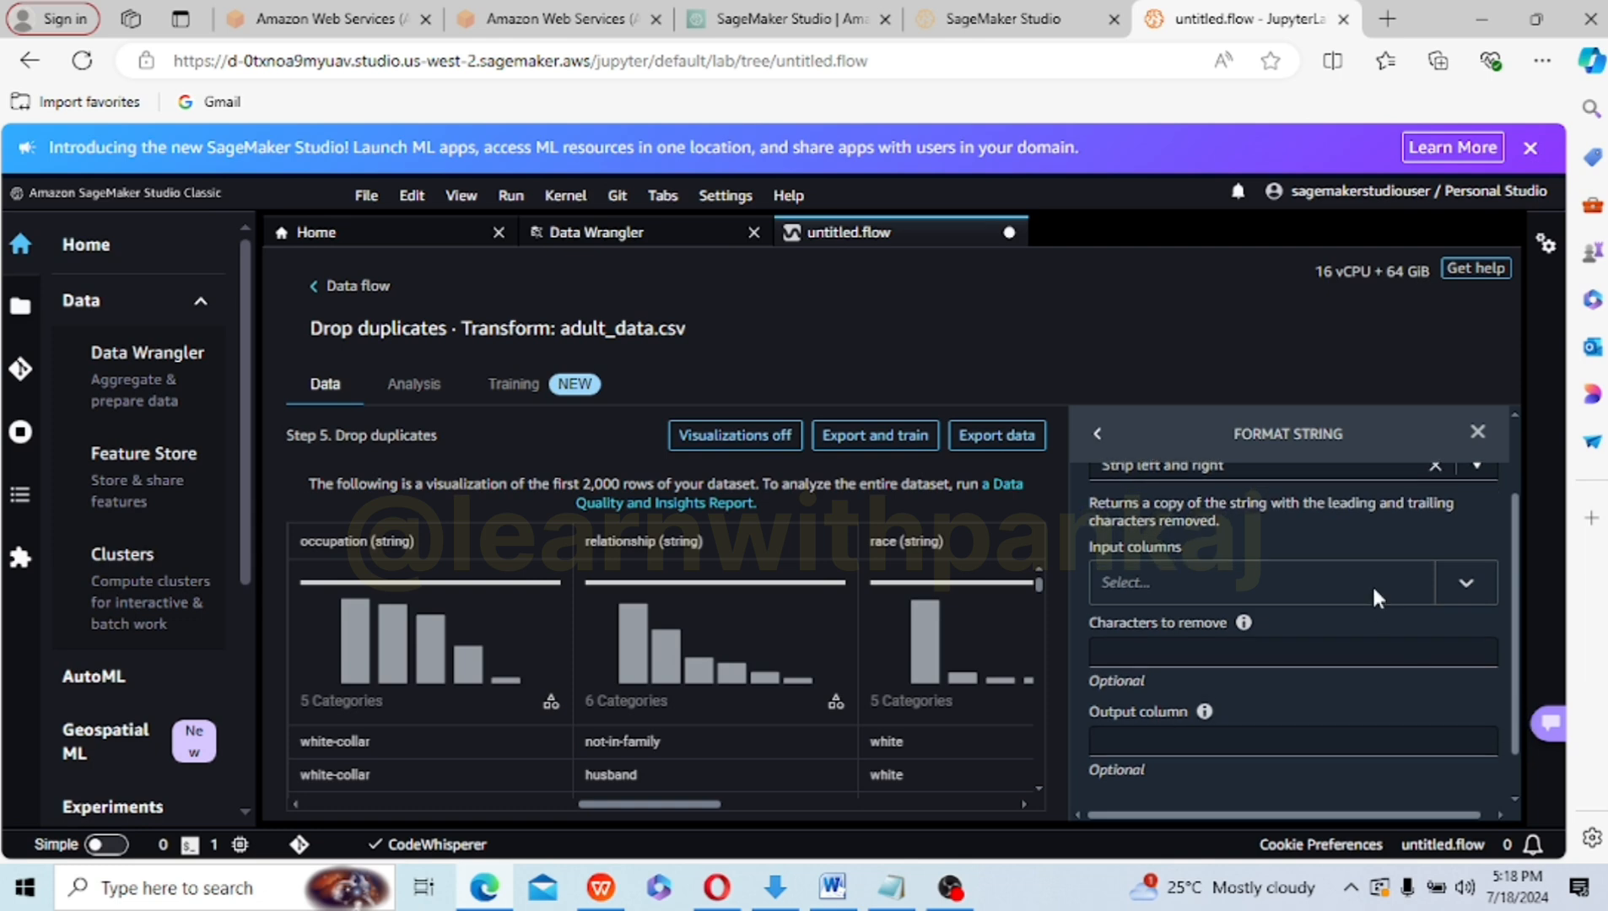
click(1455, 579)
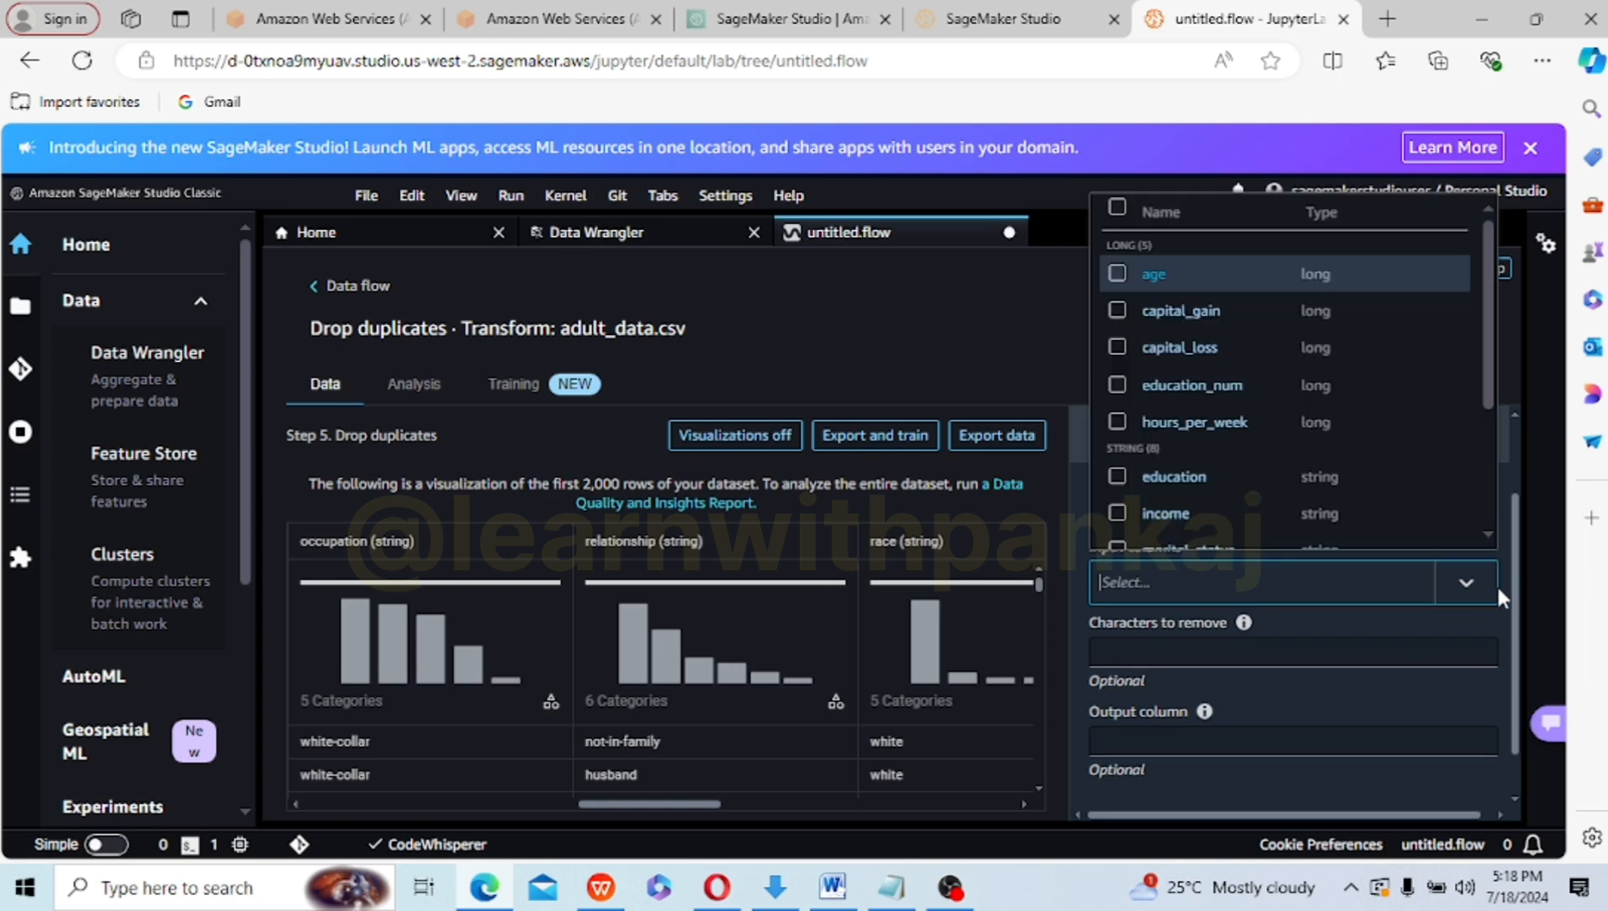
drag(1485, 385, 1503, 471)
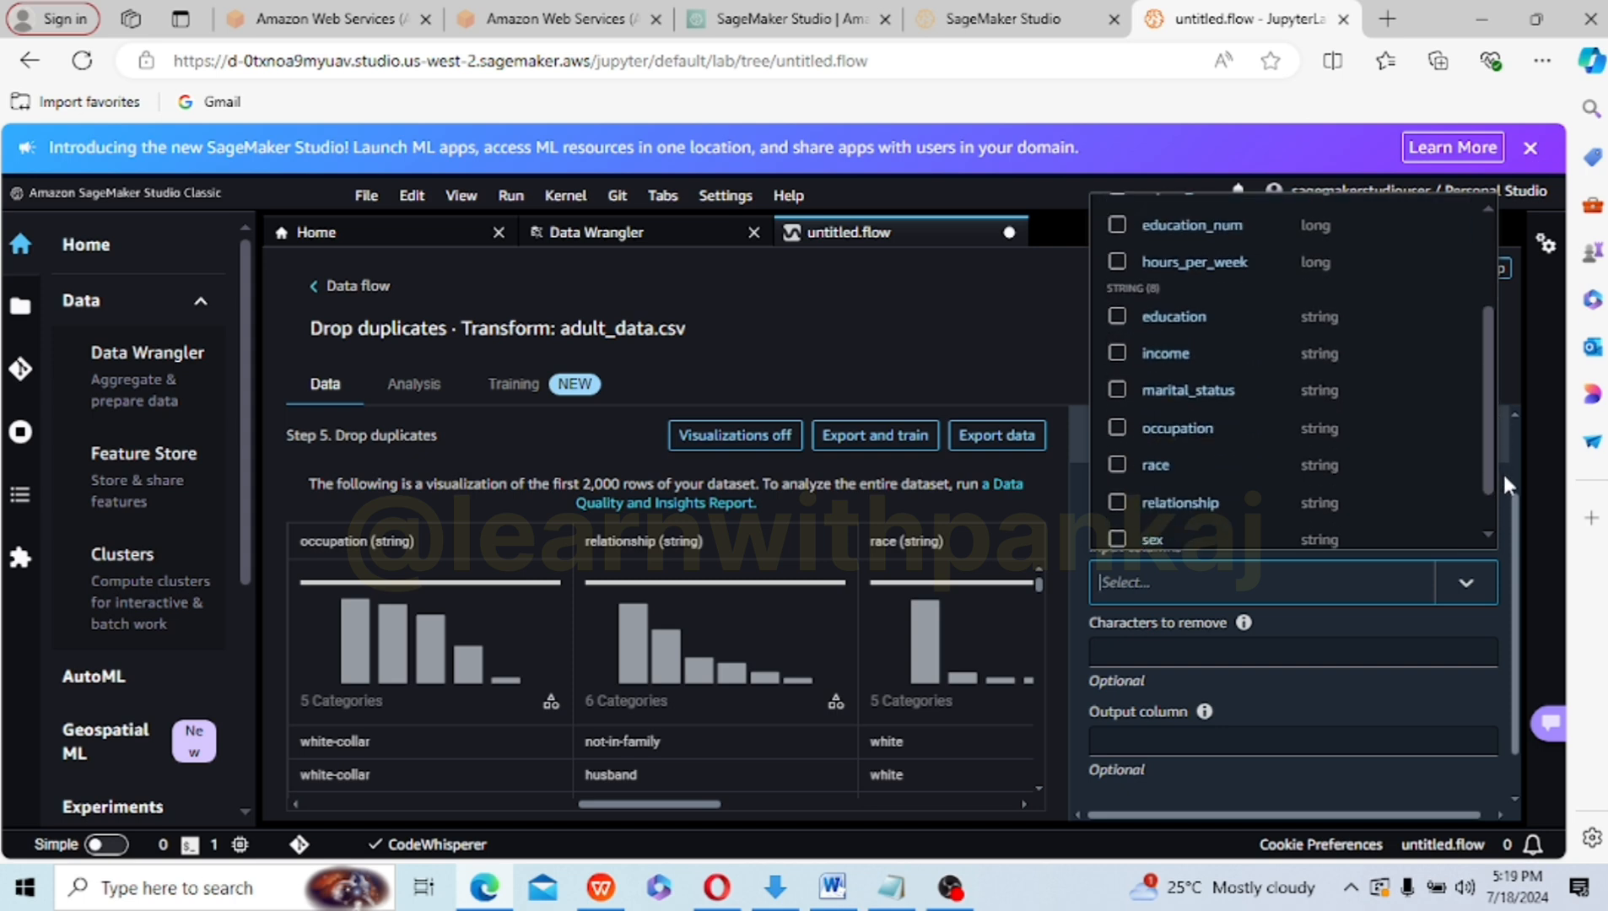
click(1122, 319)
click(1120, 354)
click(1121, 392)
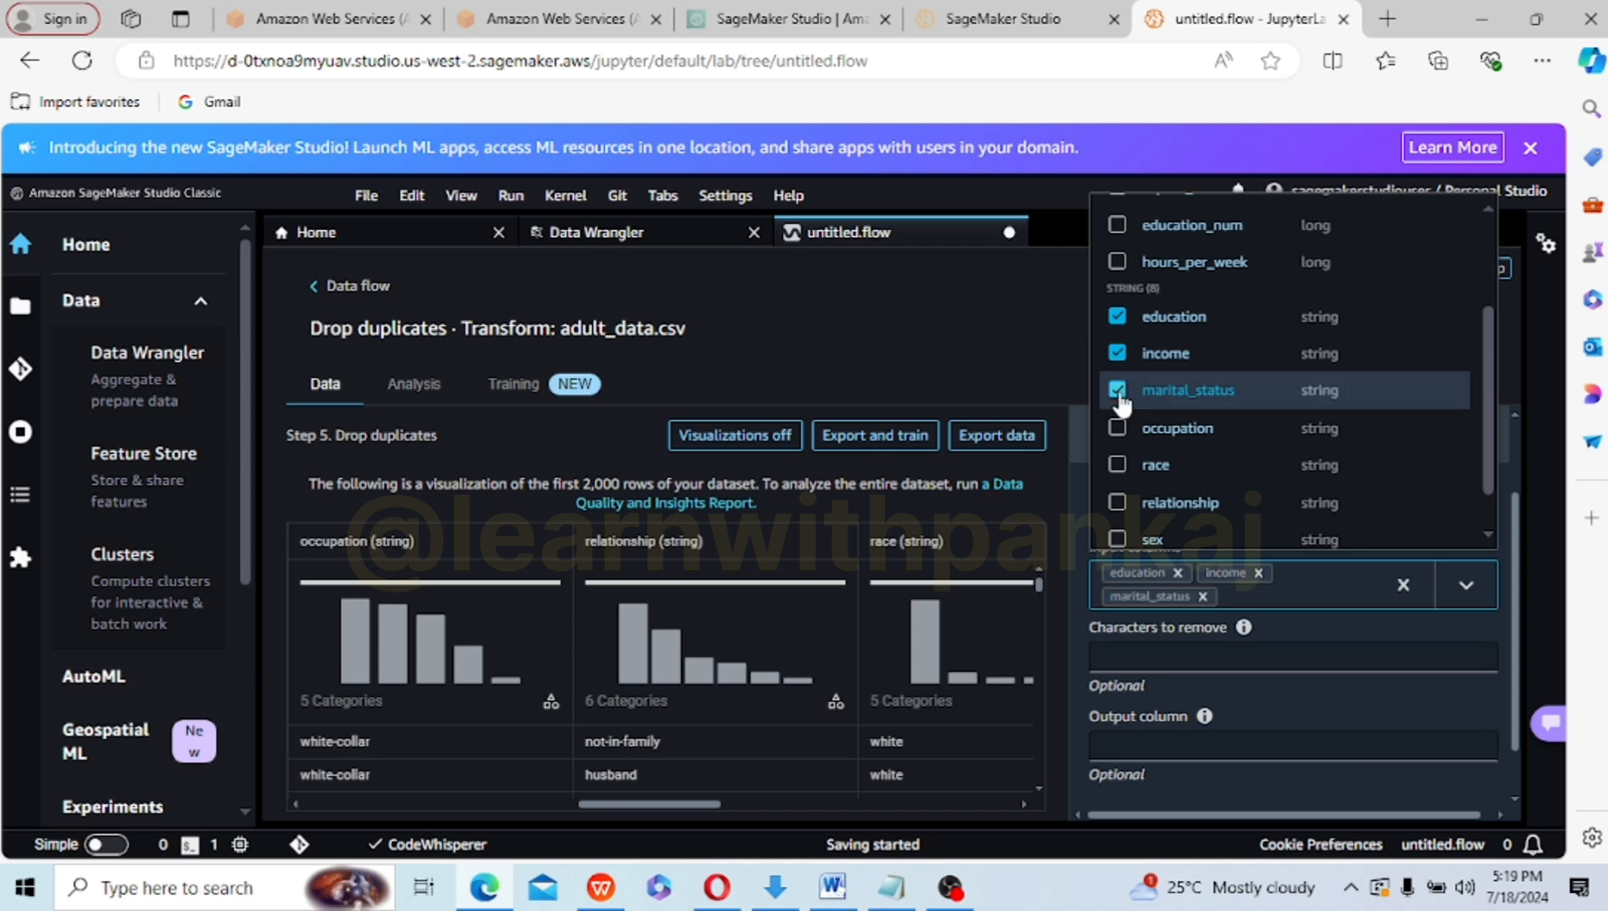
click(1119, 428)
click(1120, 466)
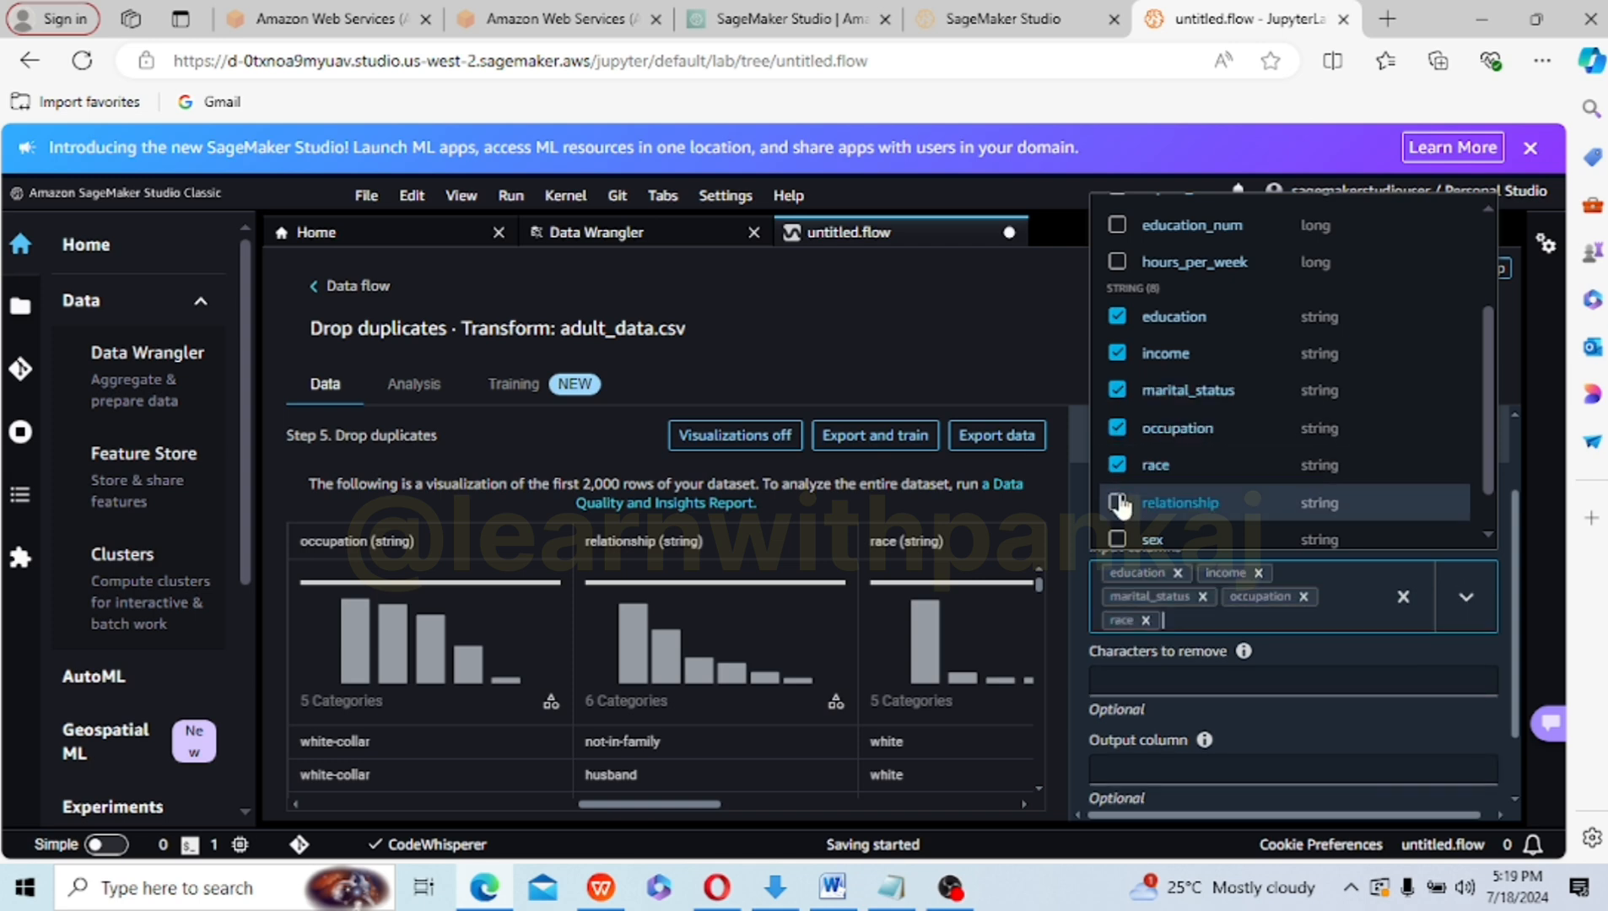
click(1120, 502)
click(1120, 540)
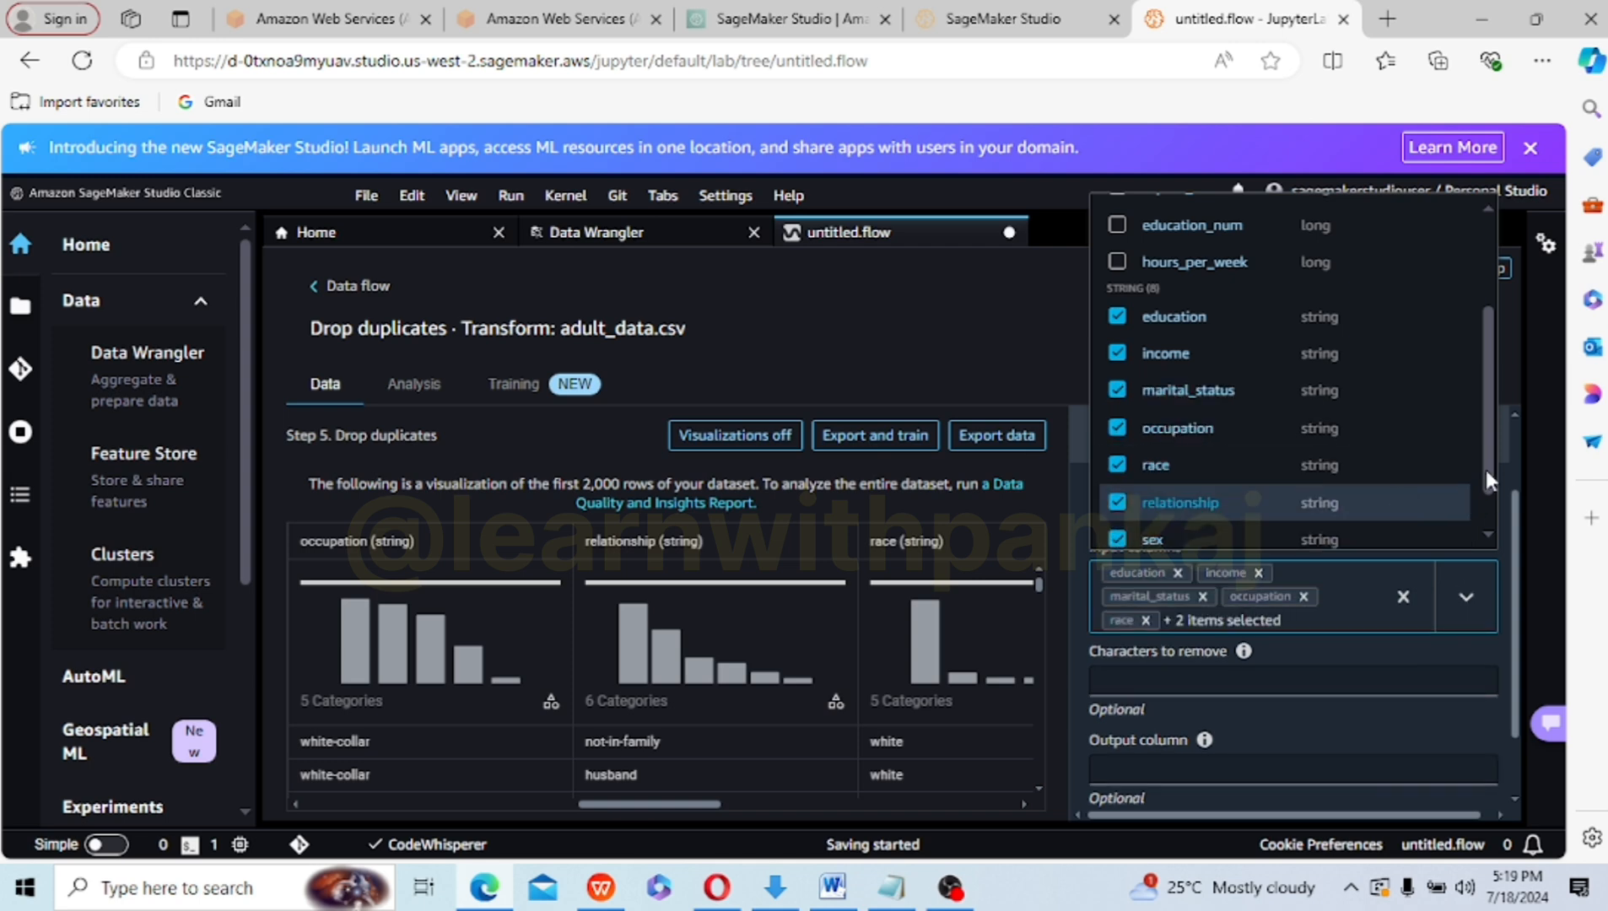
drag(1487, 470, 1489, 503)
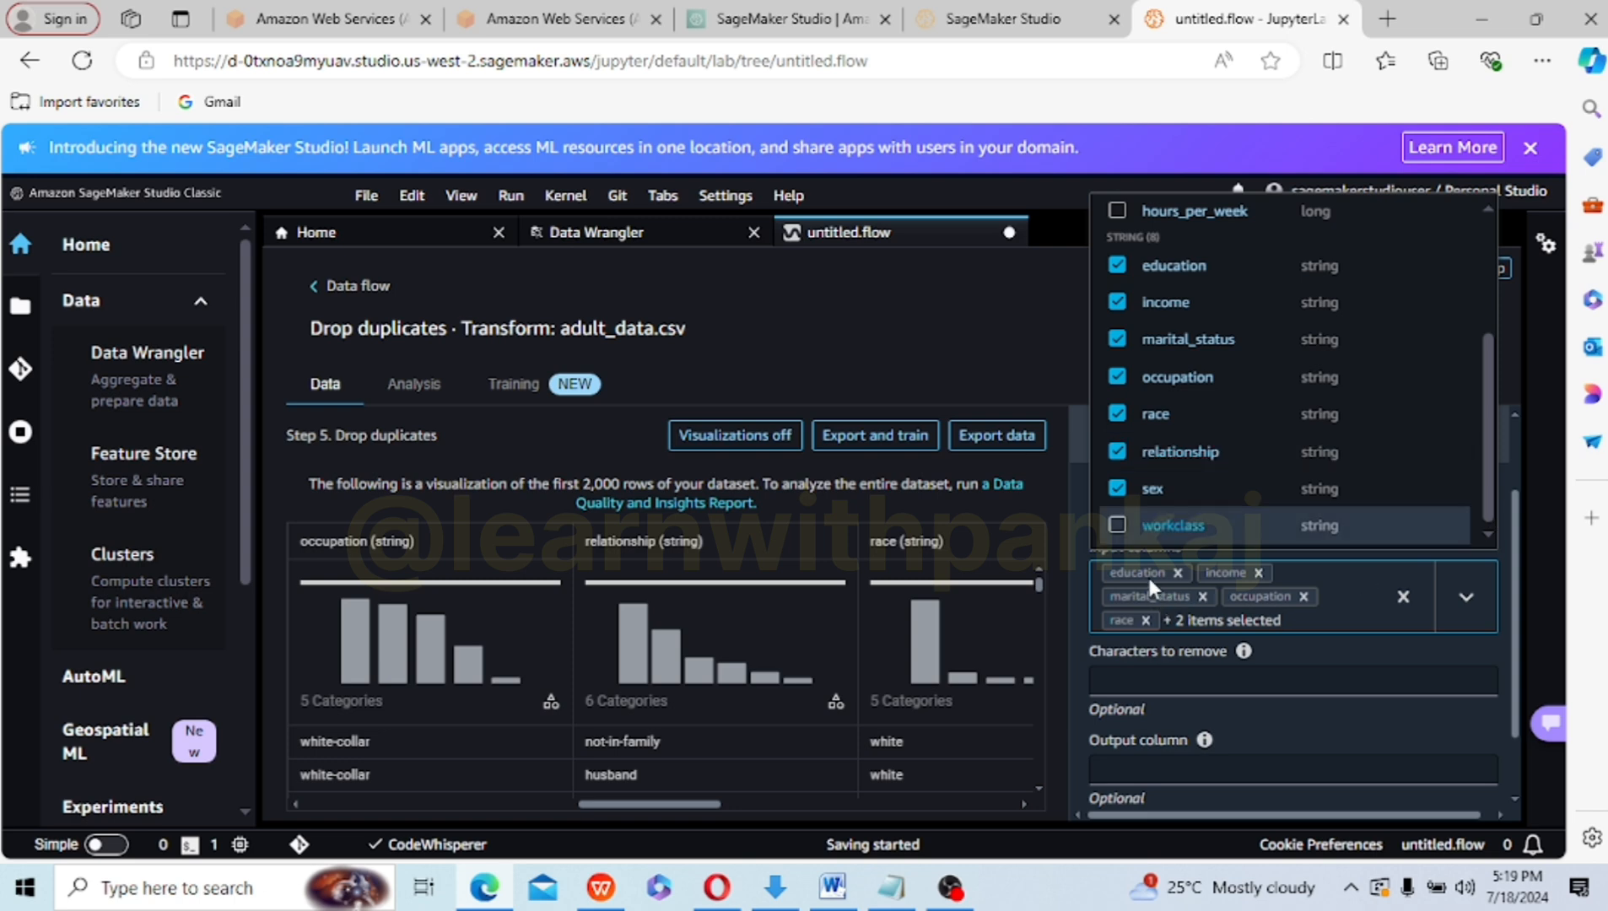
click(1129, 531)
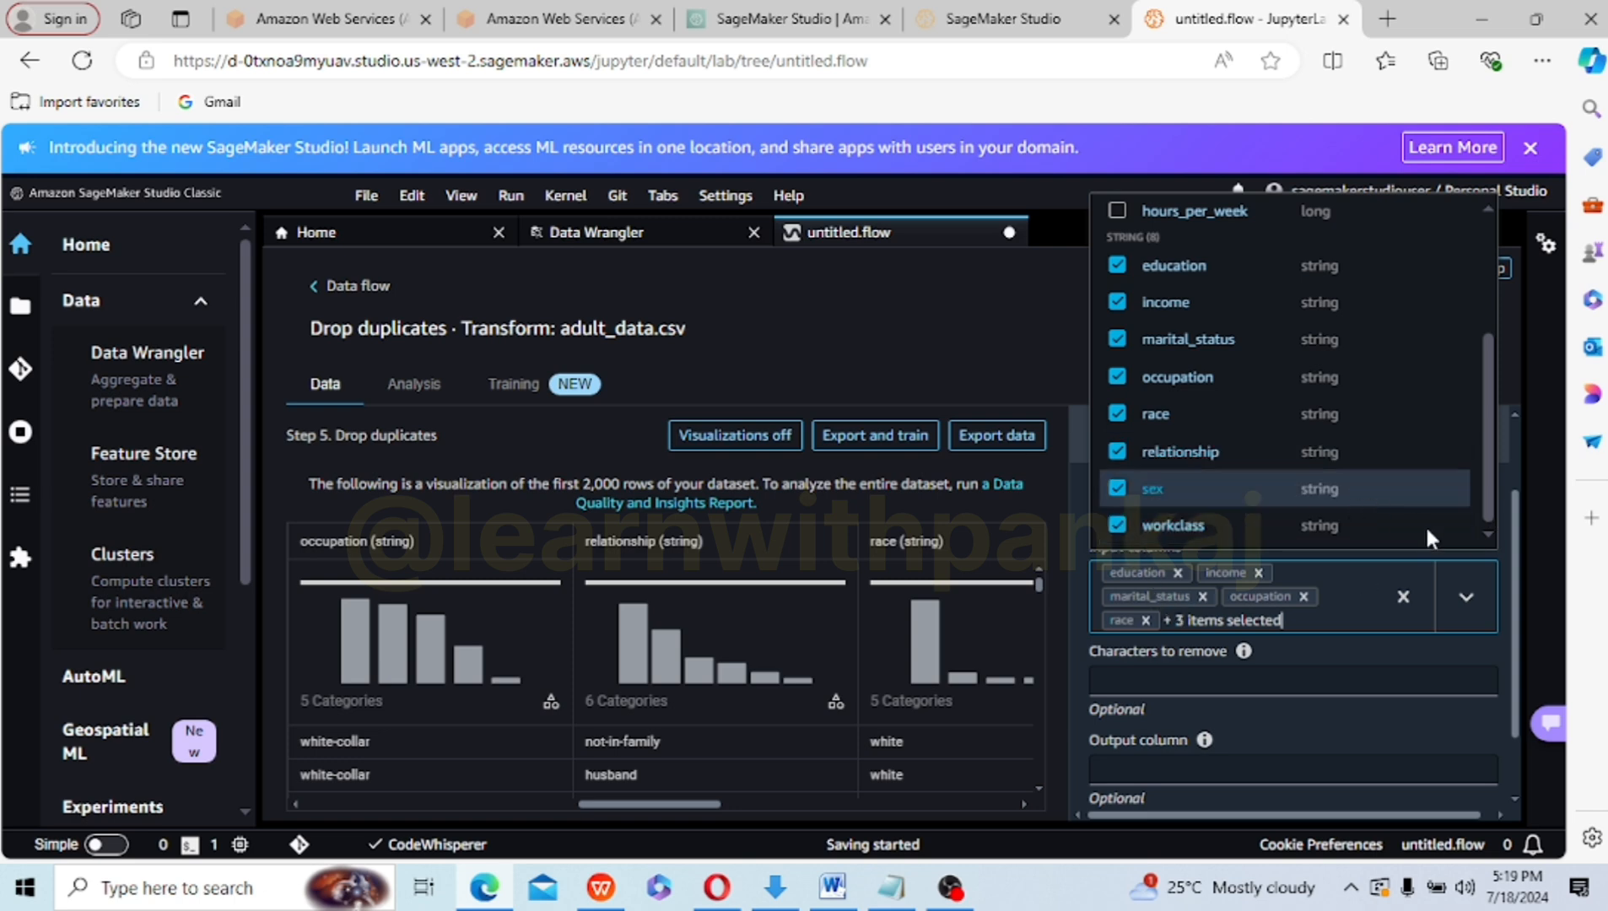
click(1460, 588)
- Preview the Strip left and right transform with no characters to remove specified and add it to the flow
click(1468, 687)
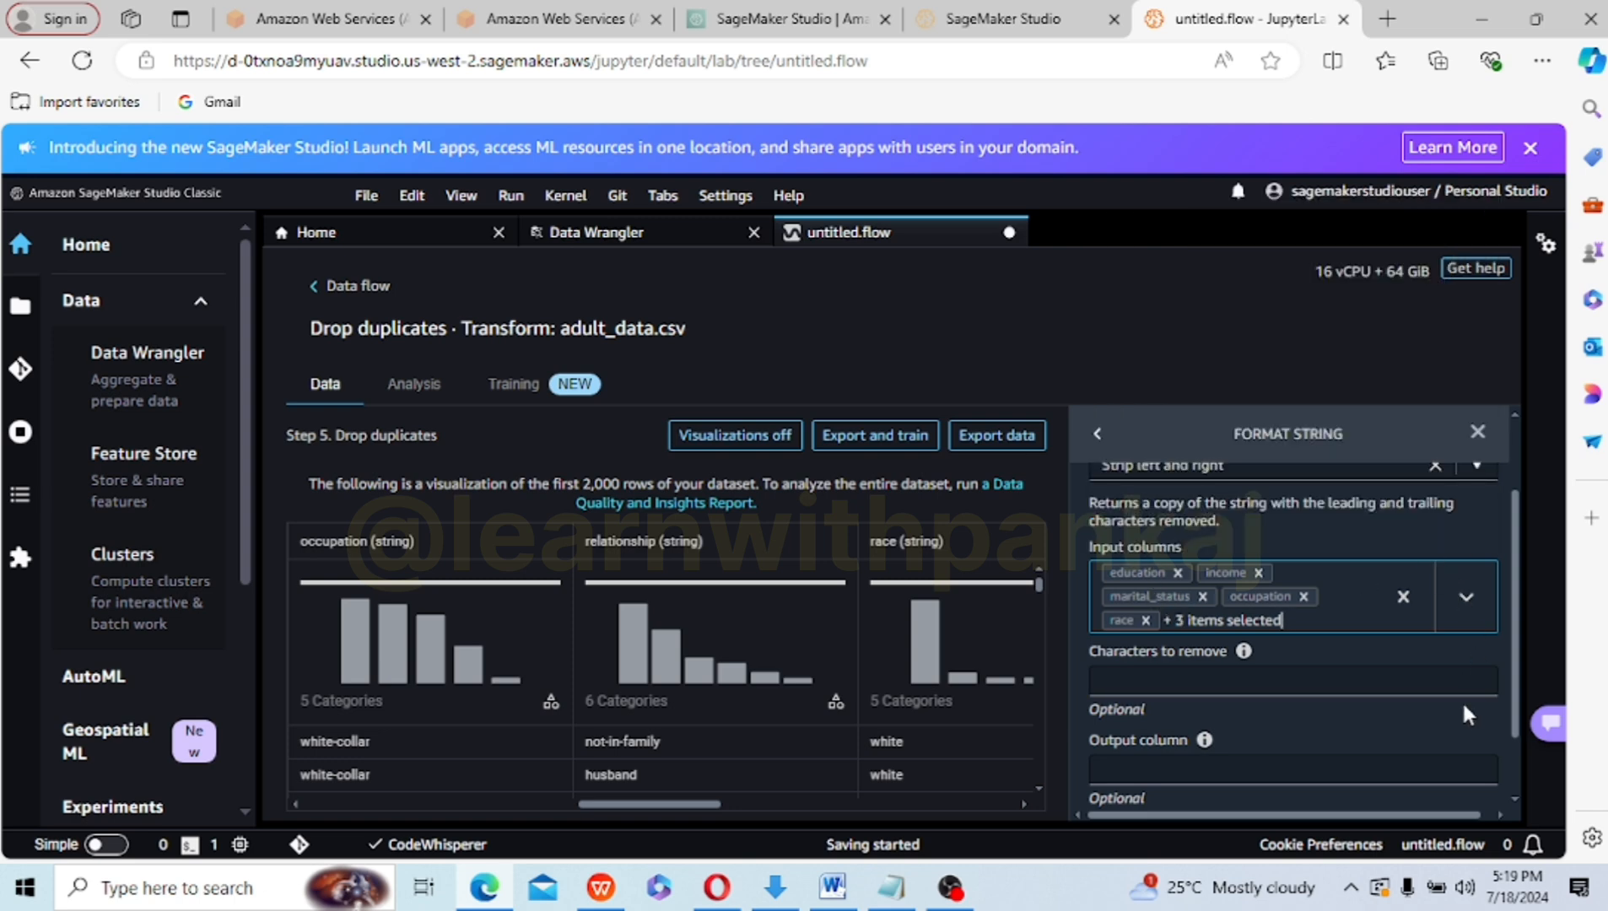
click(1511, 677)
drag(1508, 678, 1513, 707)
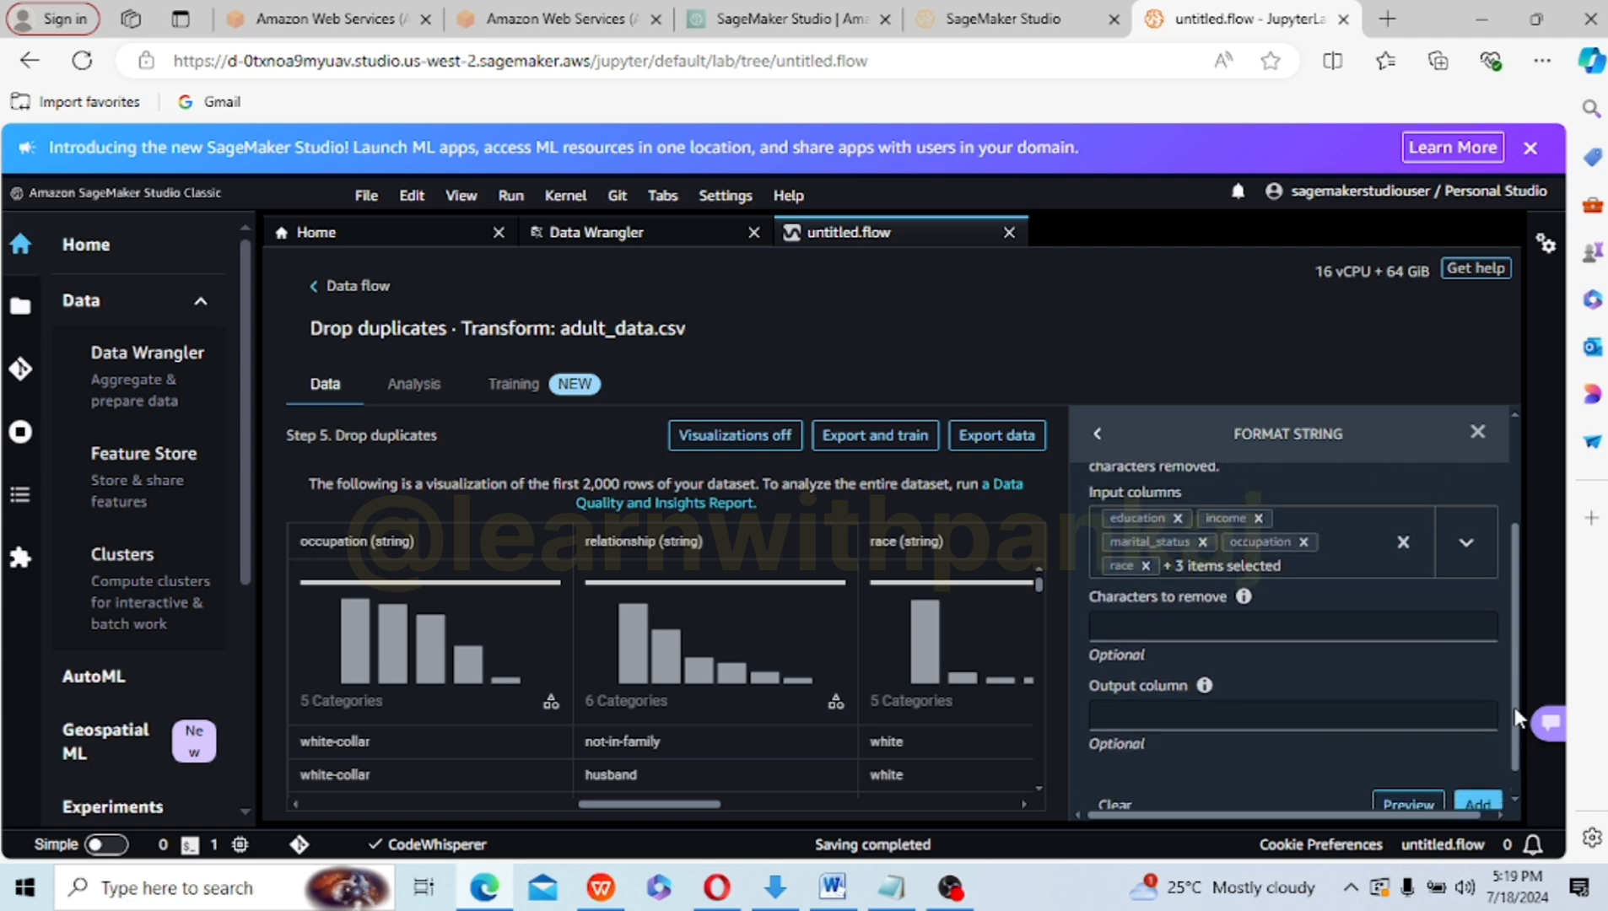
click(1142, 639)
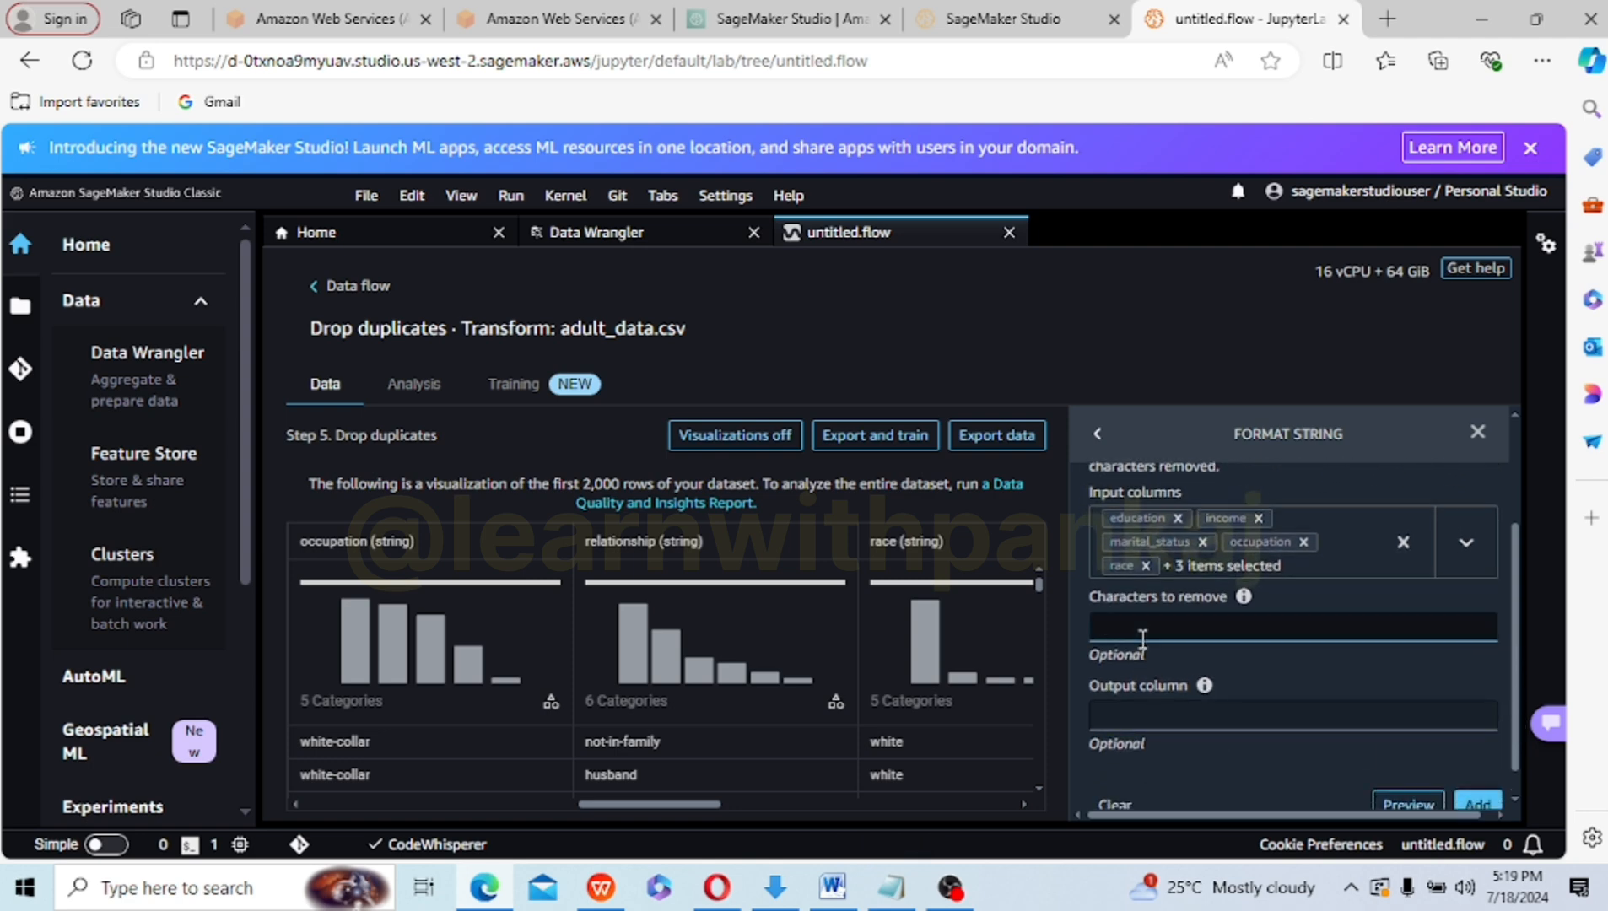
click(1518, 601)
scroll(1518, 611, down, 1)
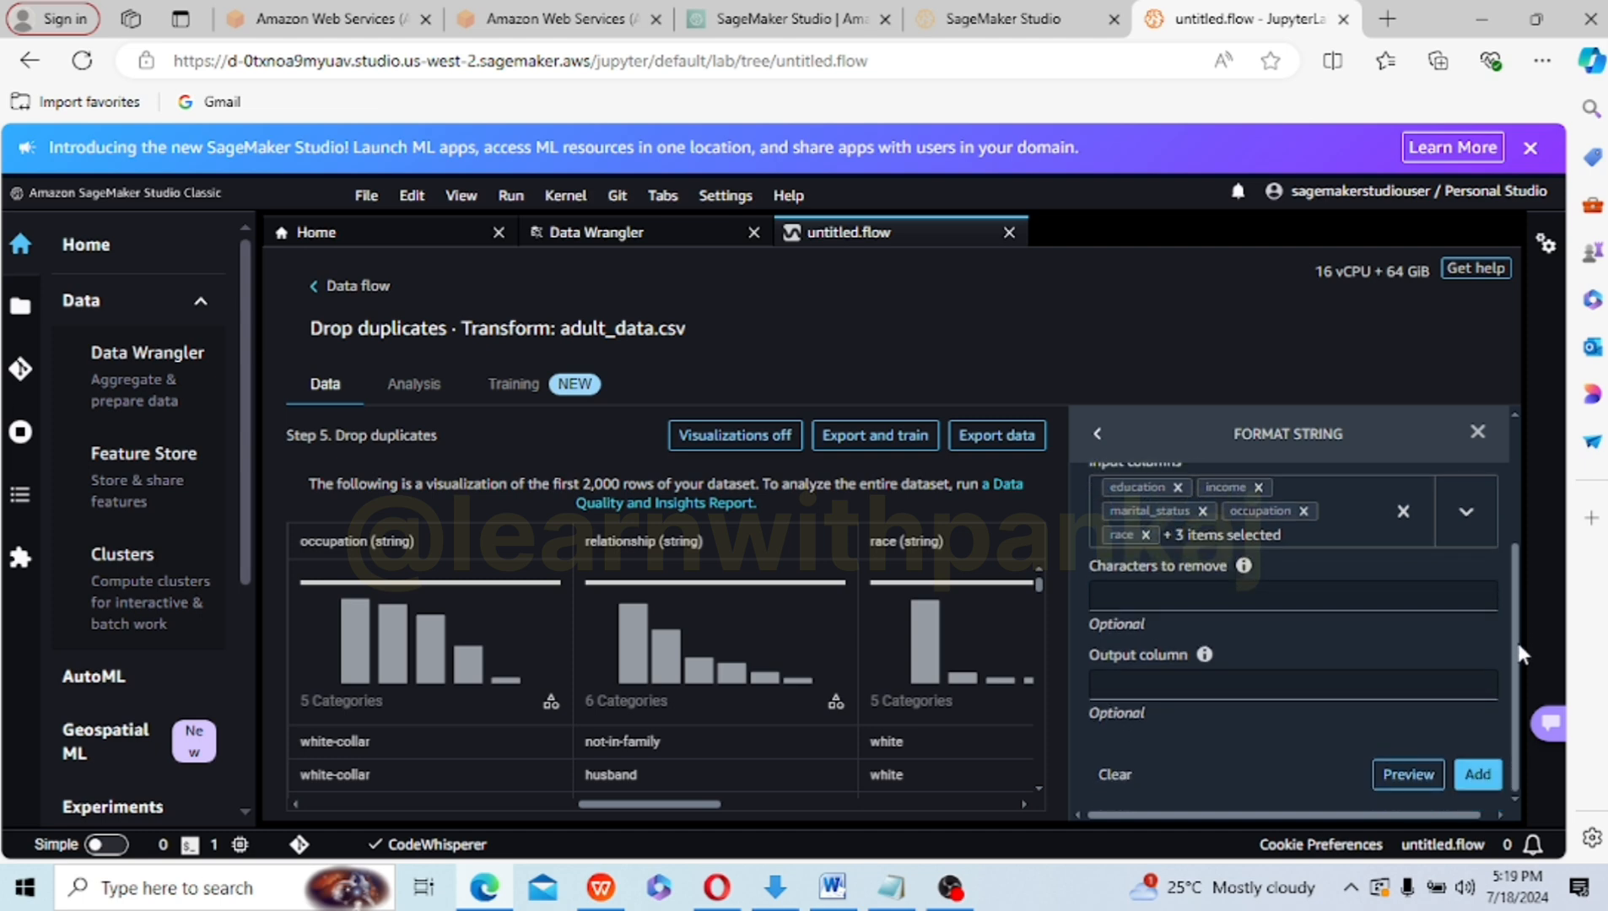
click(1421, 773)
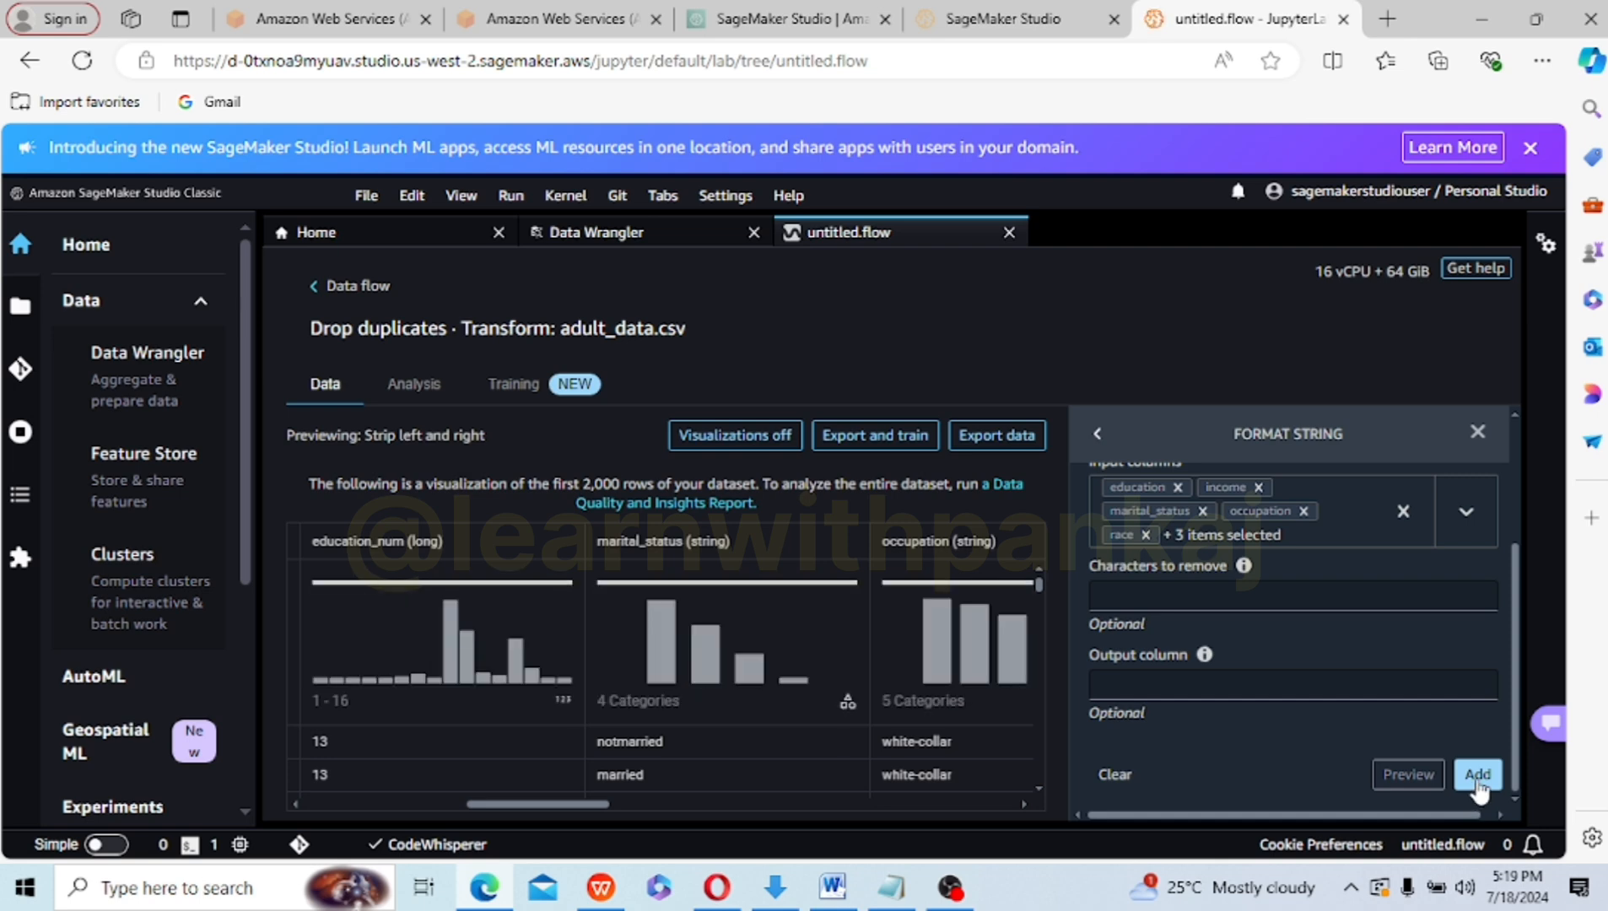
click(1478, 776)
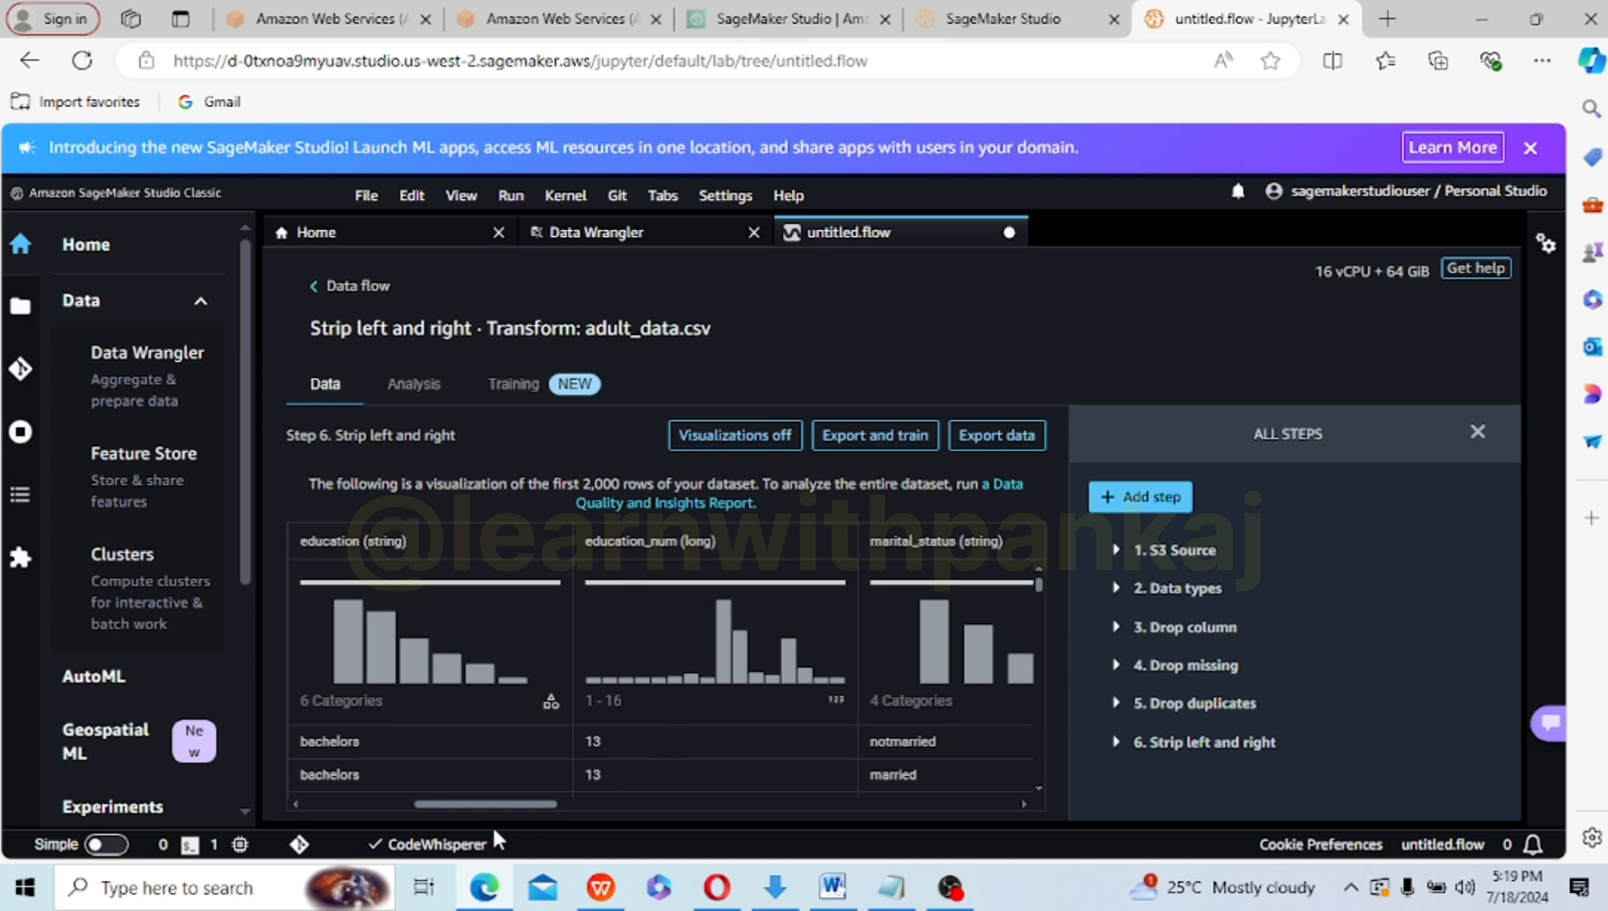
- Start another transform step, search the transforms for "sear" and choose Search and edit with Find and replace substring
drag(485, 805, 964, 786)
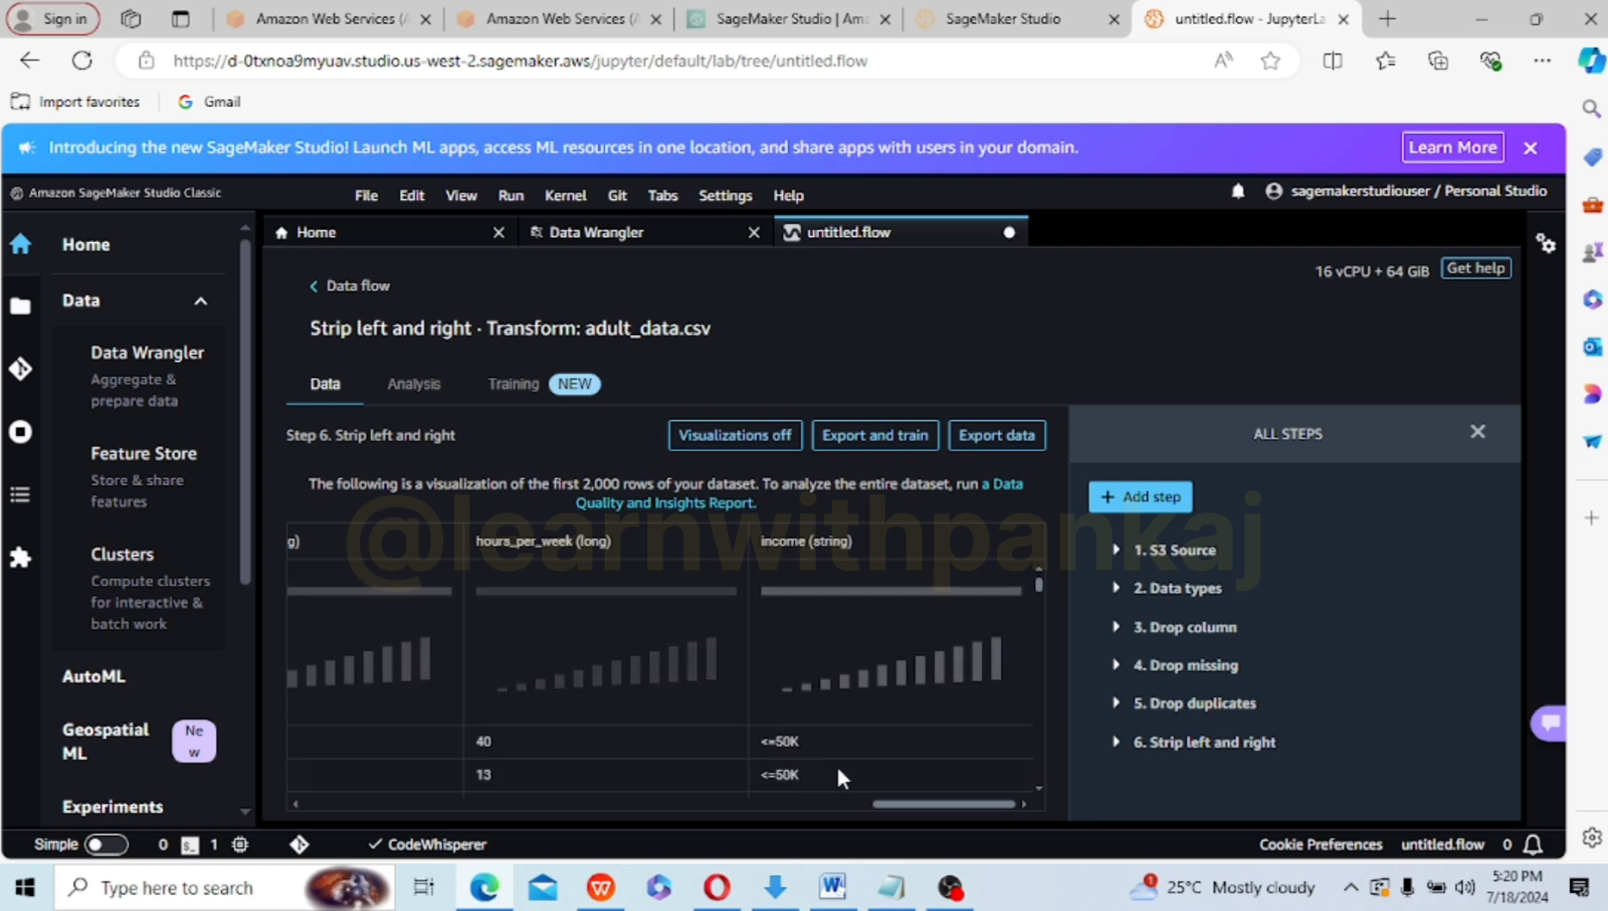
click(1139, 496)
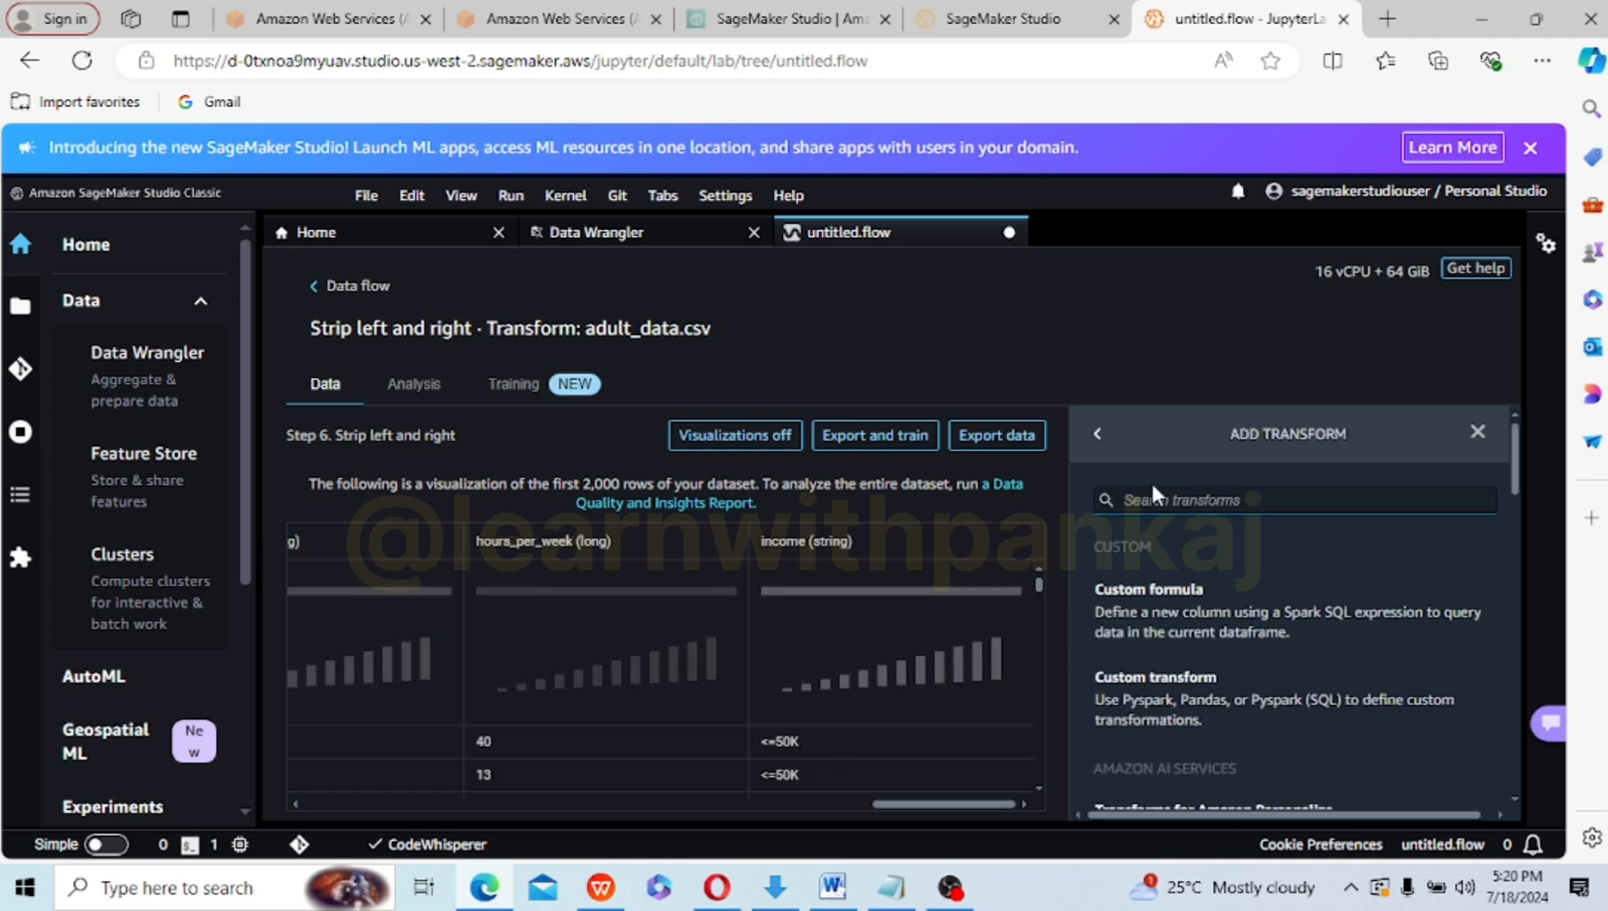
click(1221, 491)
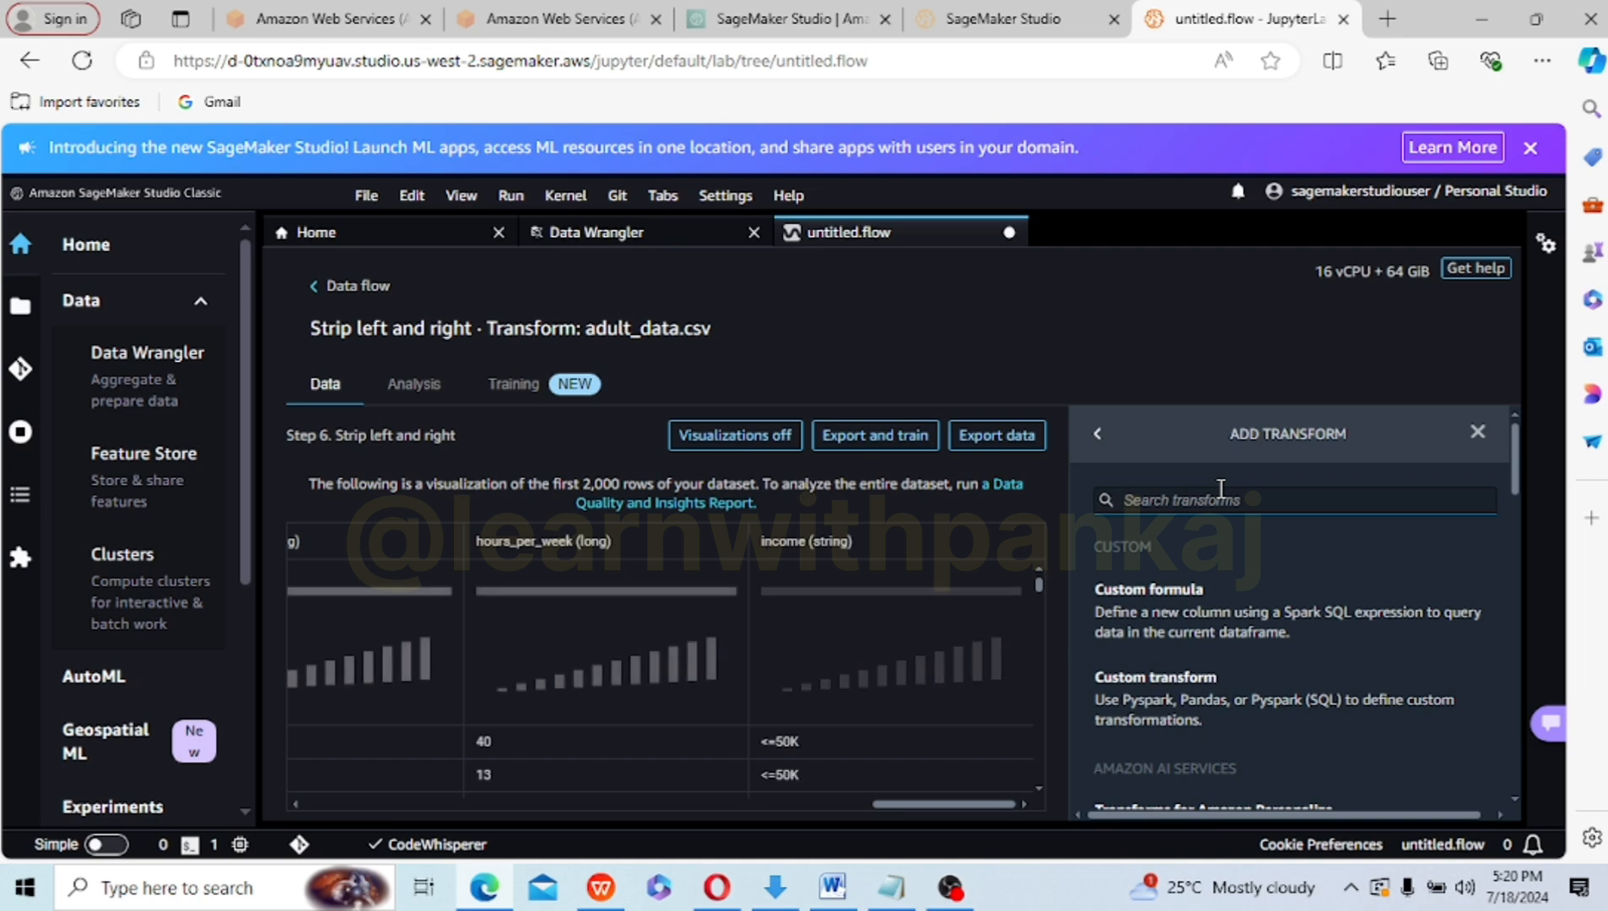
text(sear)
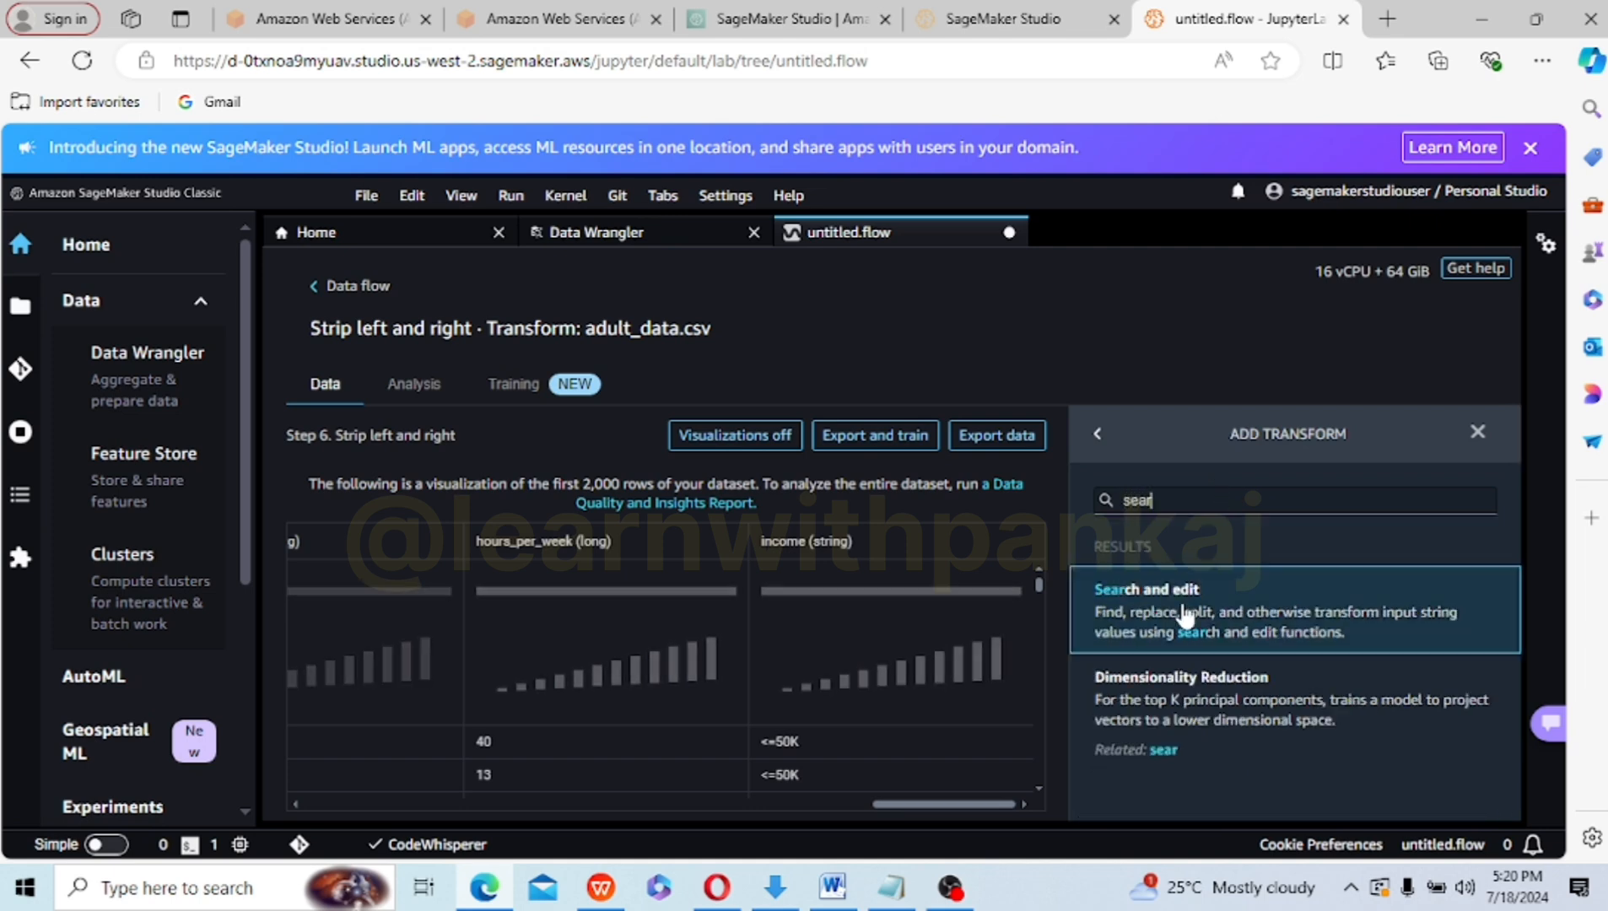
click(1177, 611)
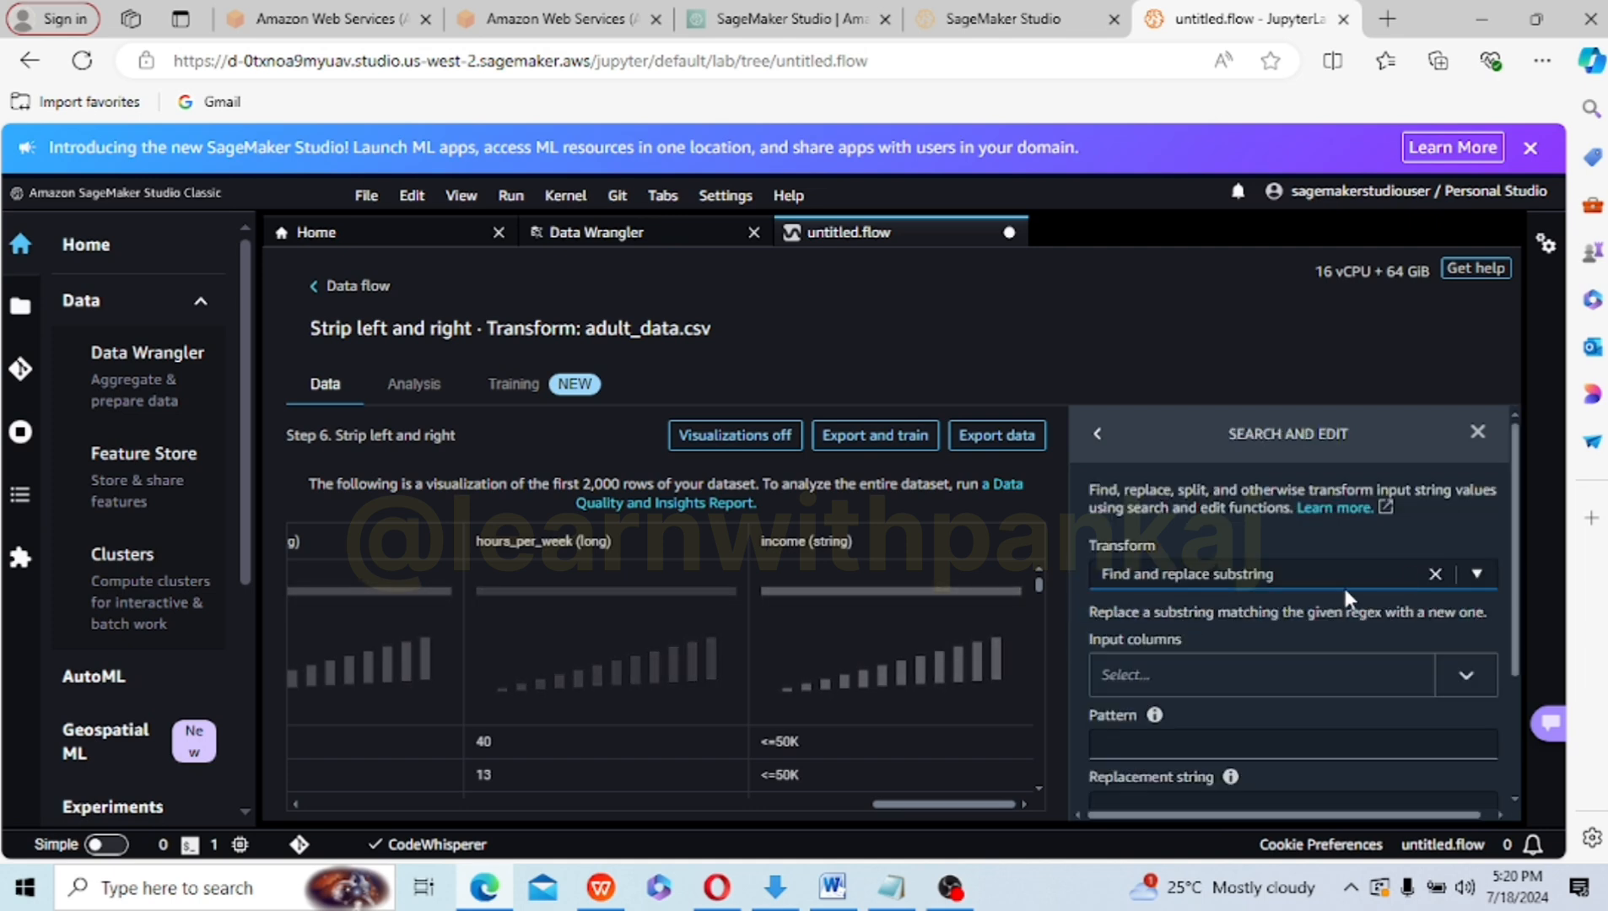
click(1478, 573)
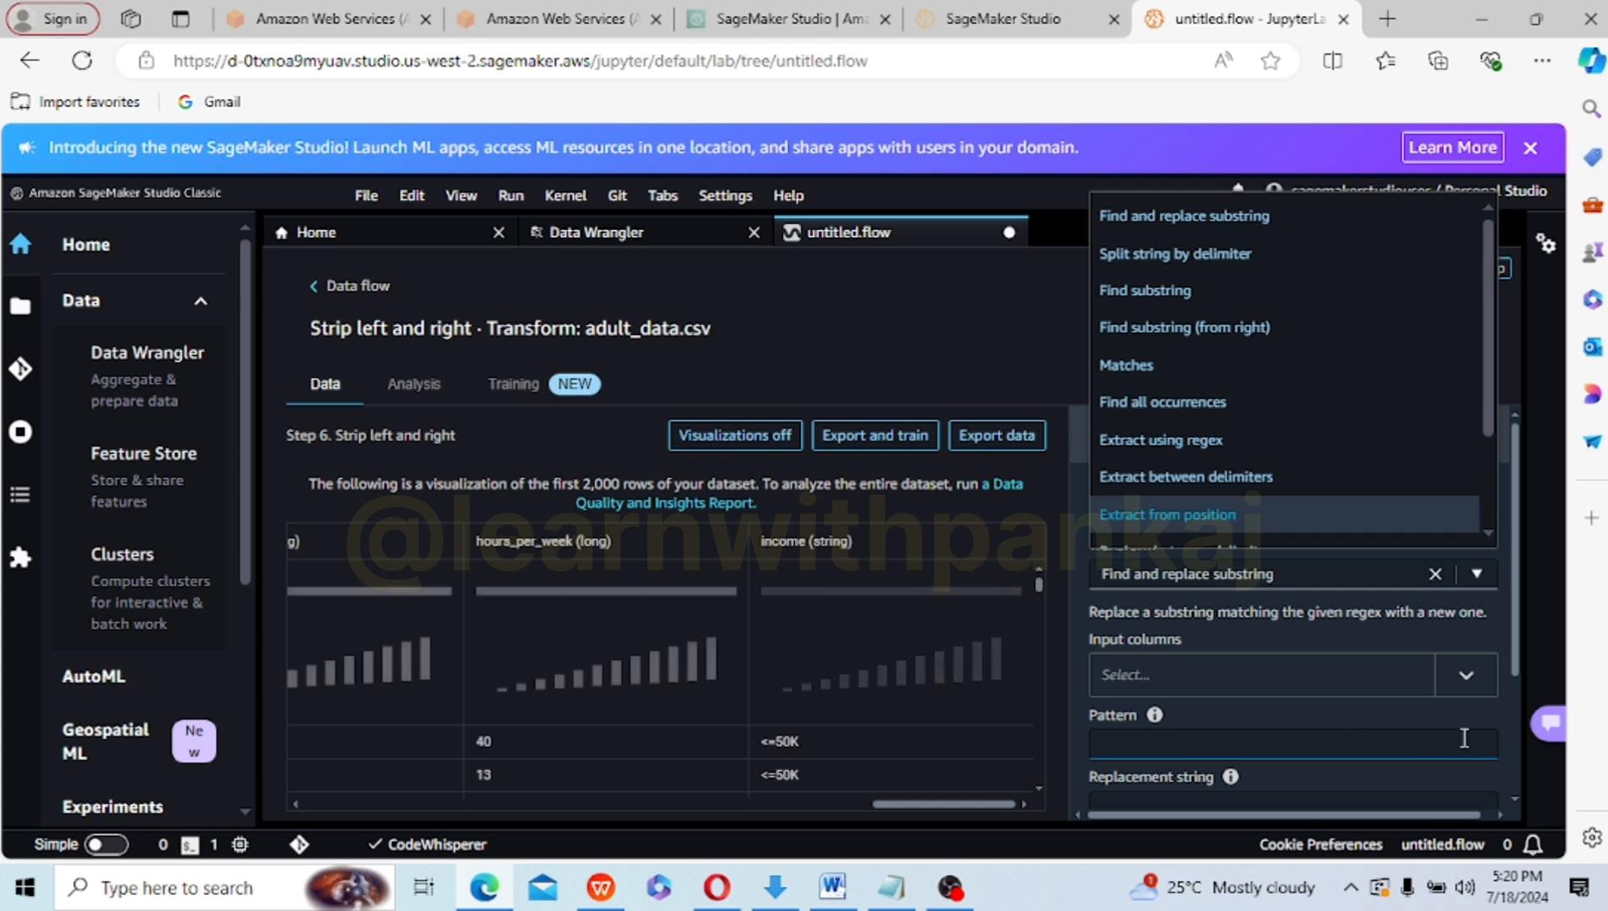
- Select income as the input column of the Find and replace substring transform
click(1468, 669)
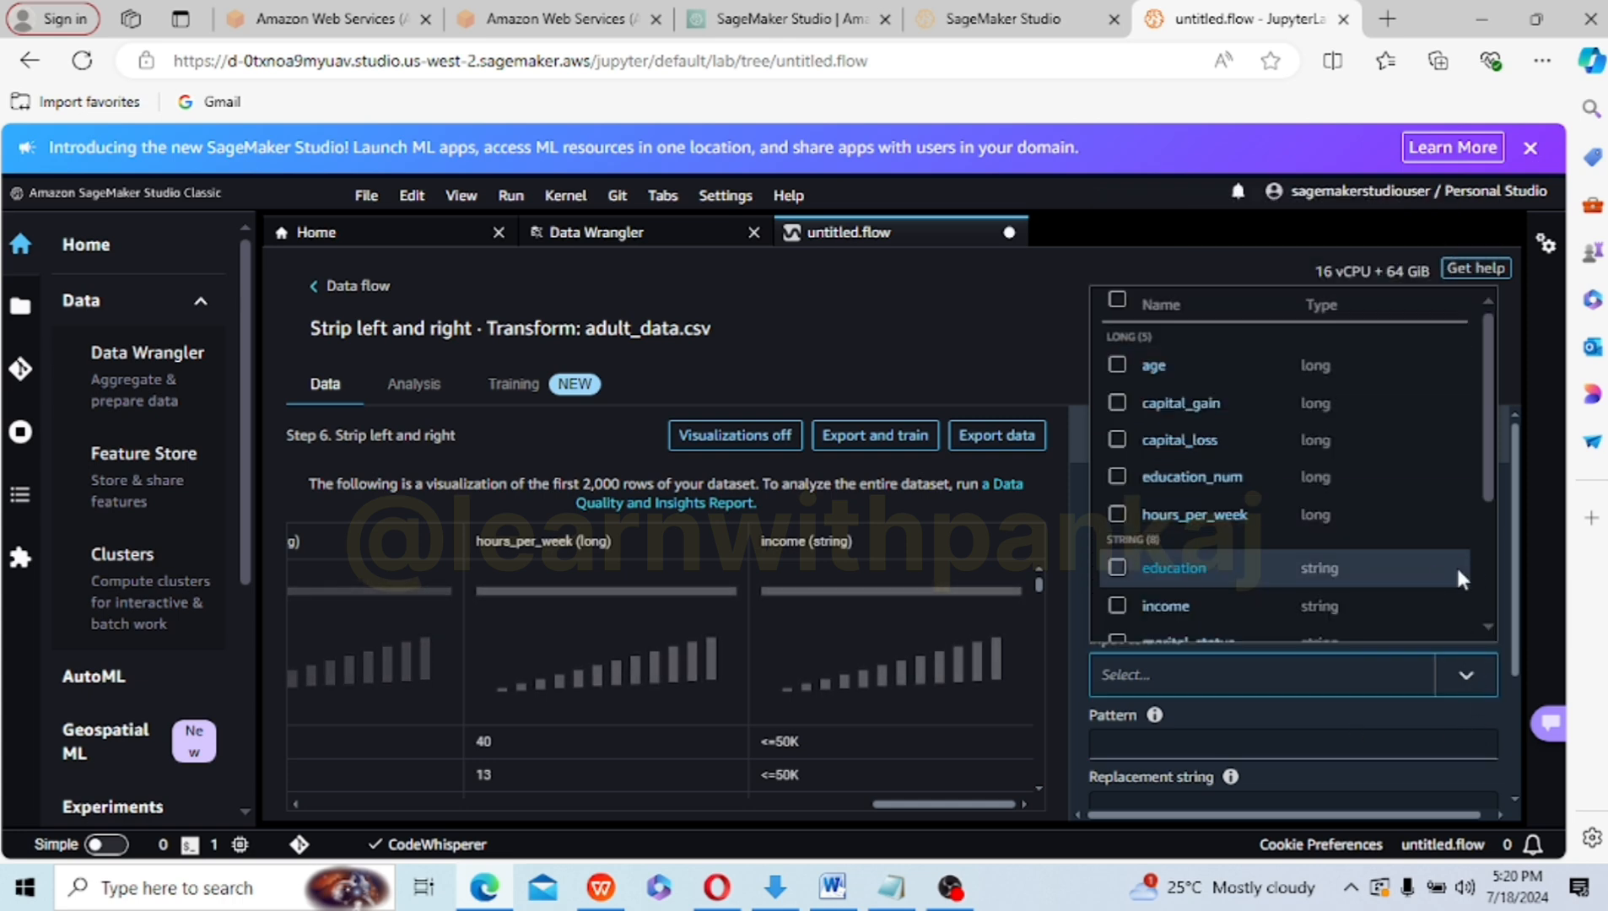
click(1166, 604)
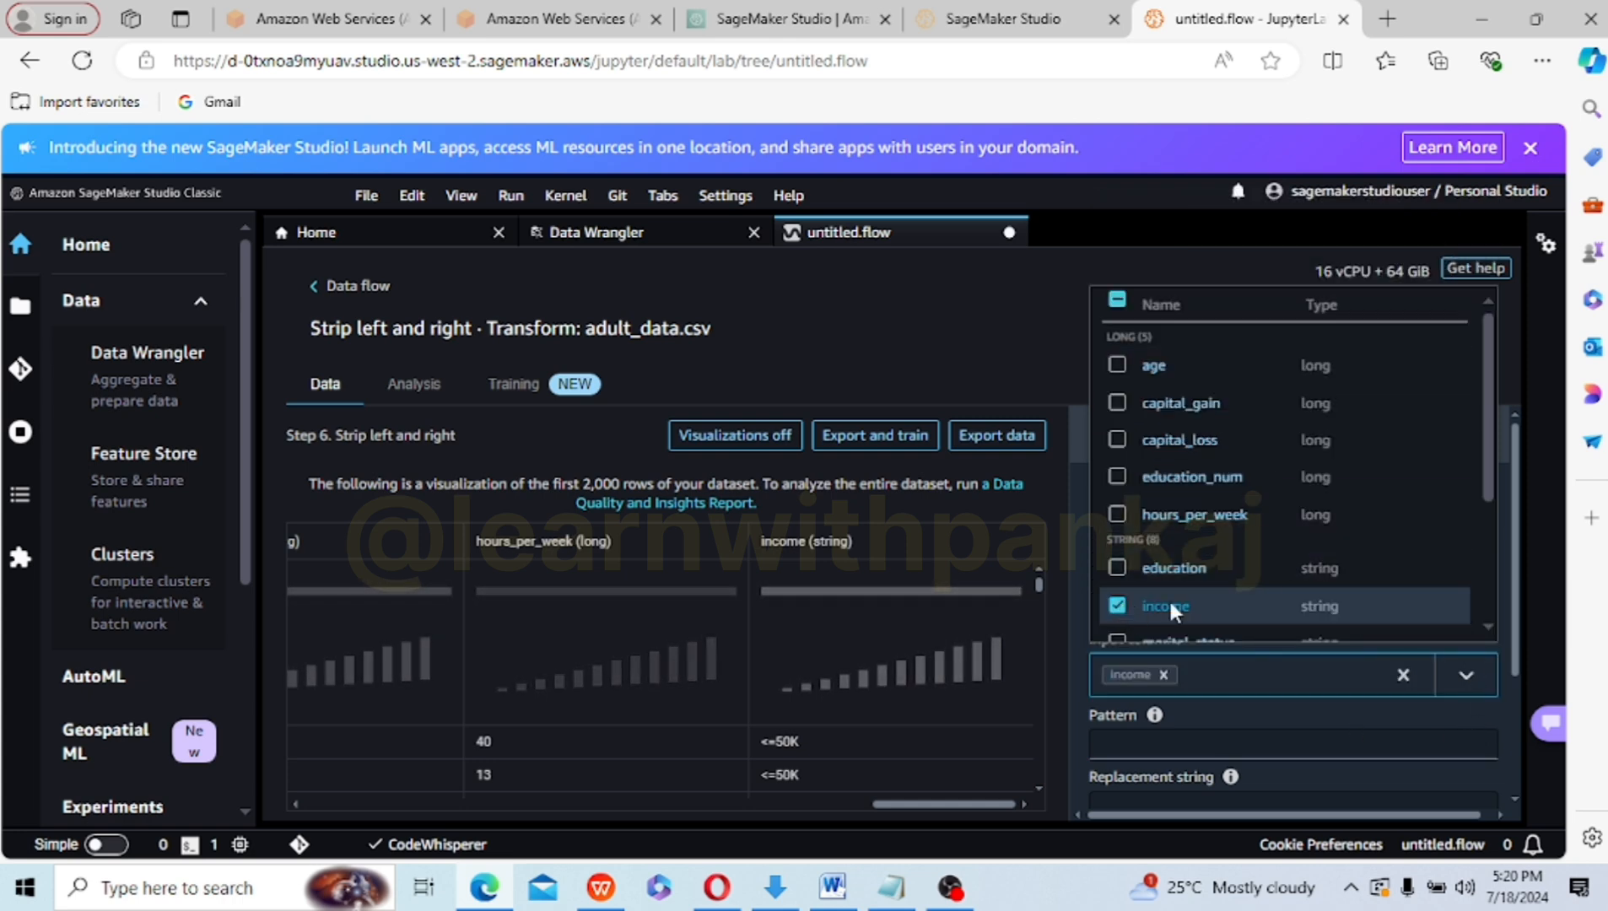
click(1469, 675)
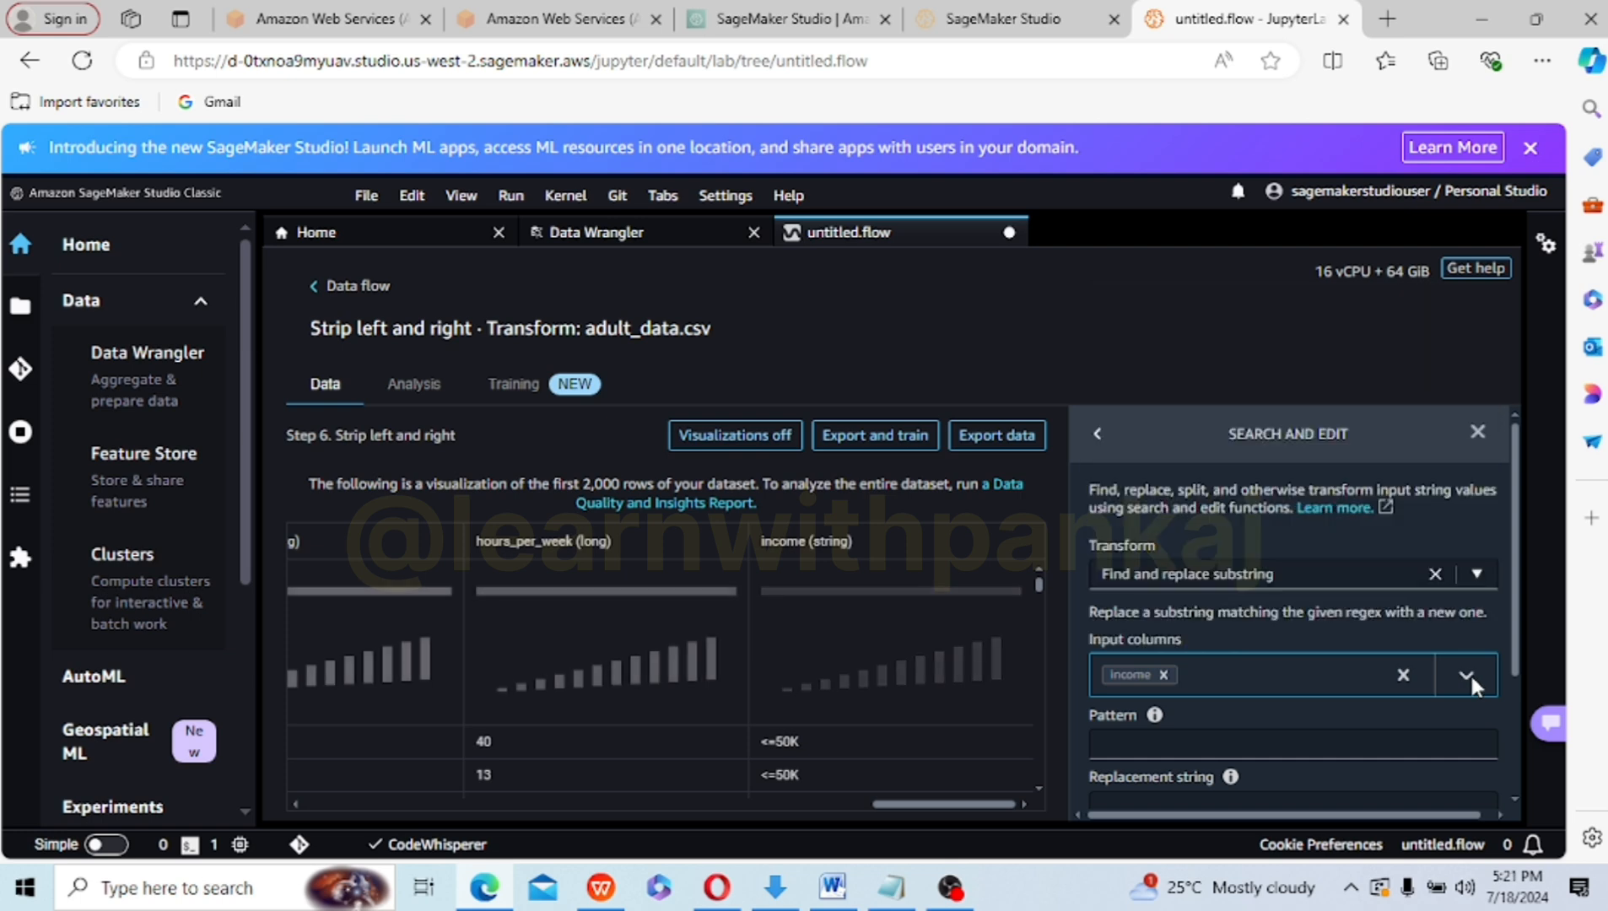
- Set the pattern to find to "<=50K" and the replacement string to 1
drag(1511, 655, 1521, 760)
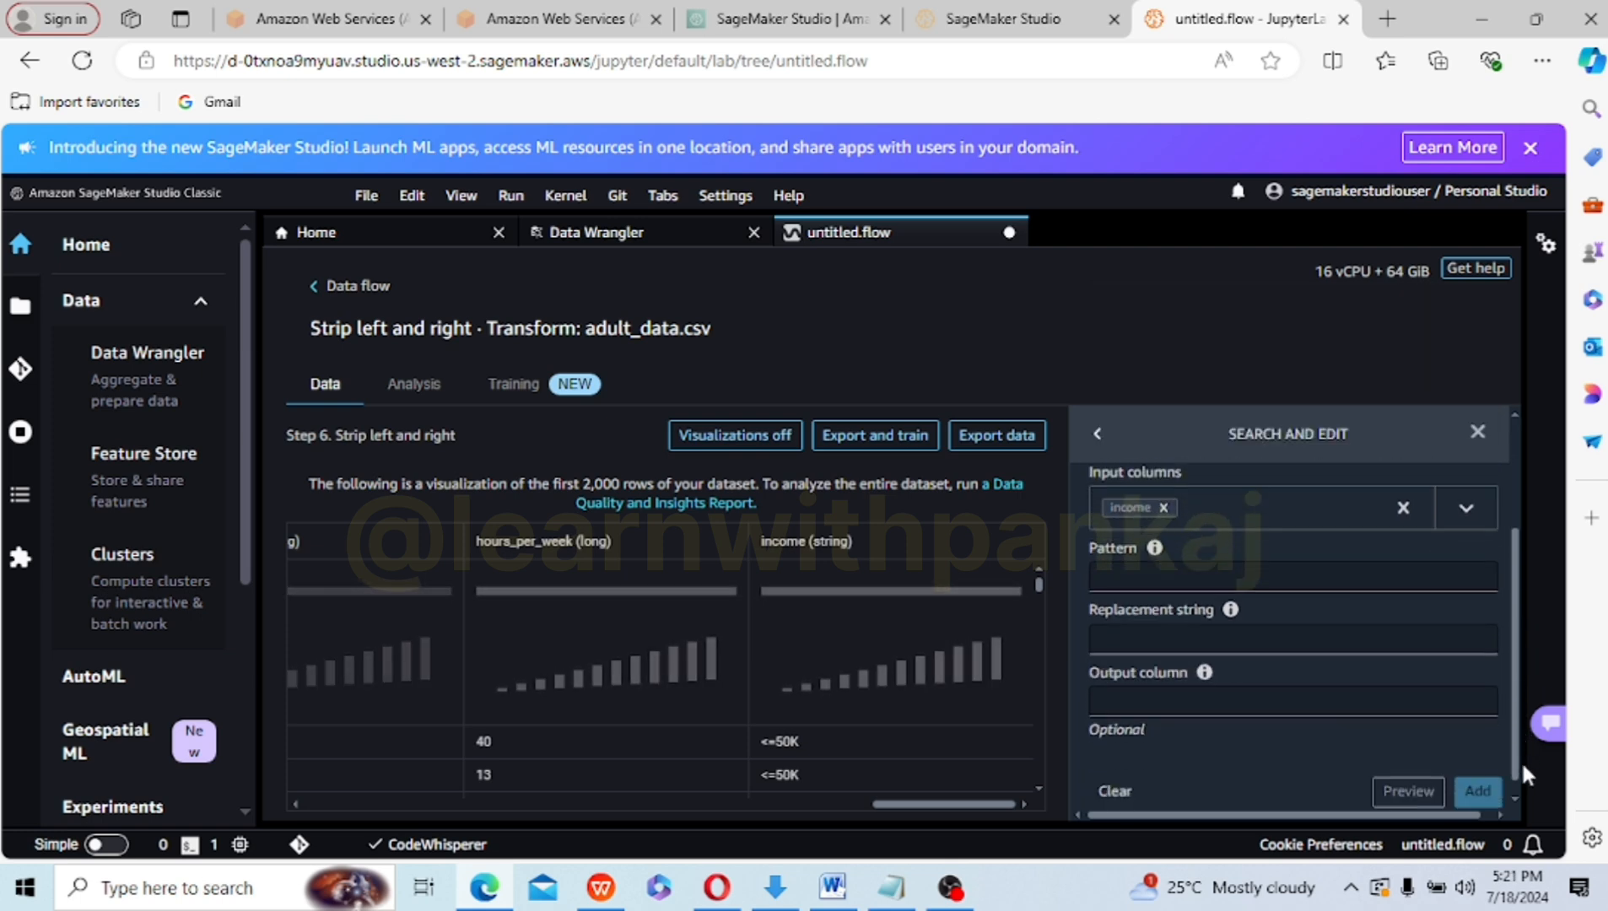
click(1221, 578)
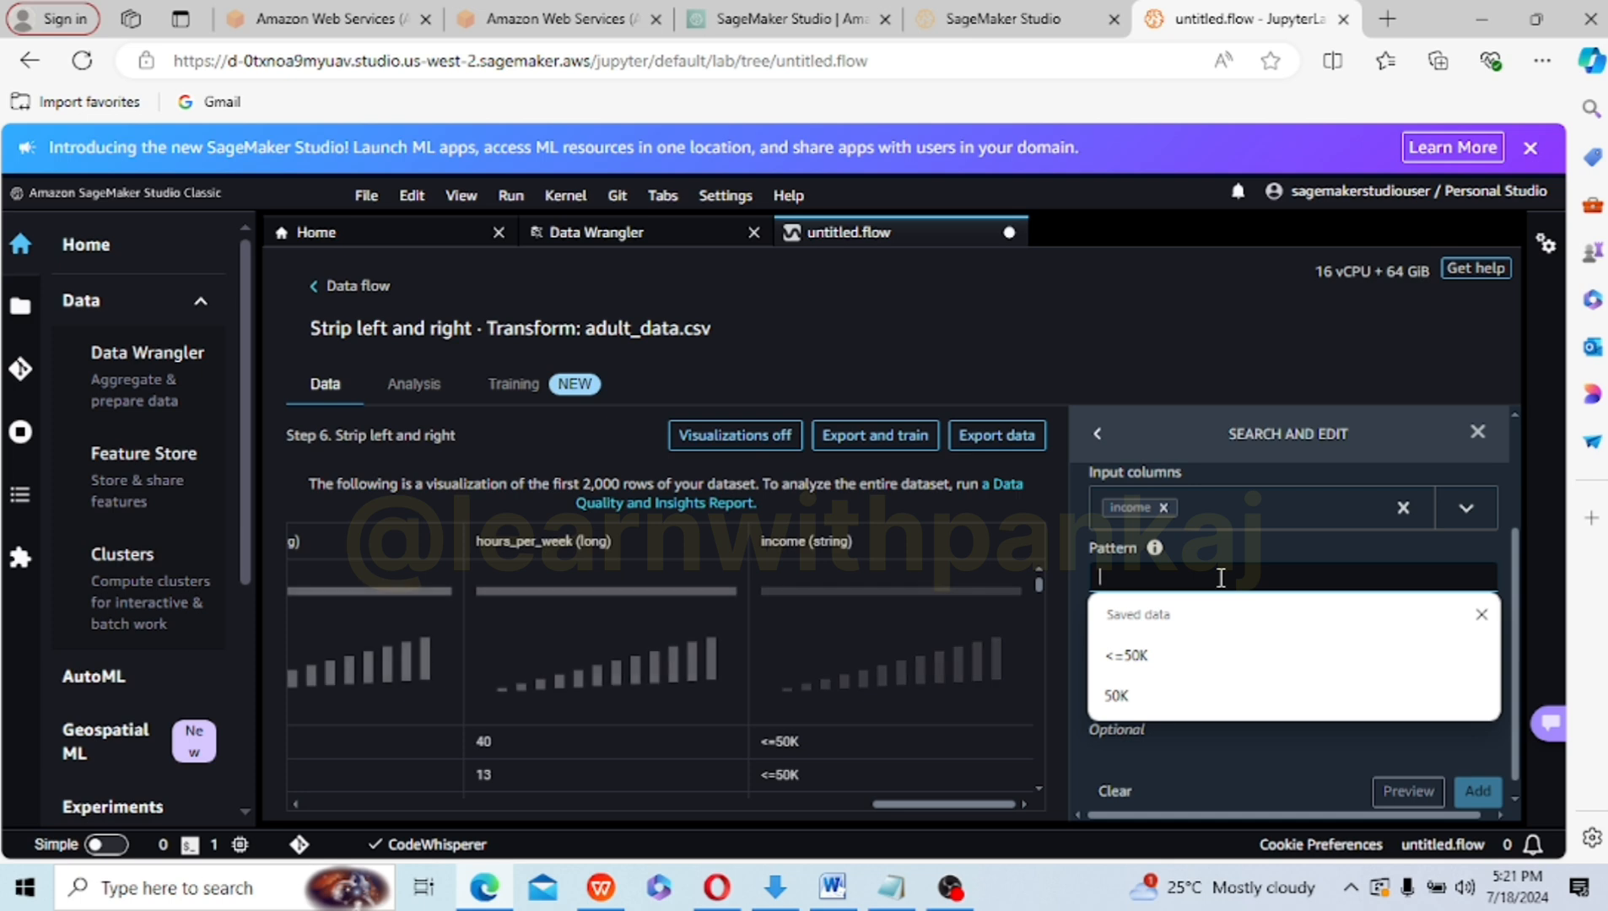
text(<=50K)
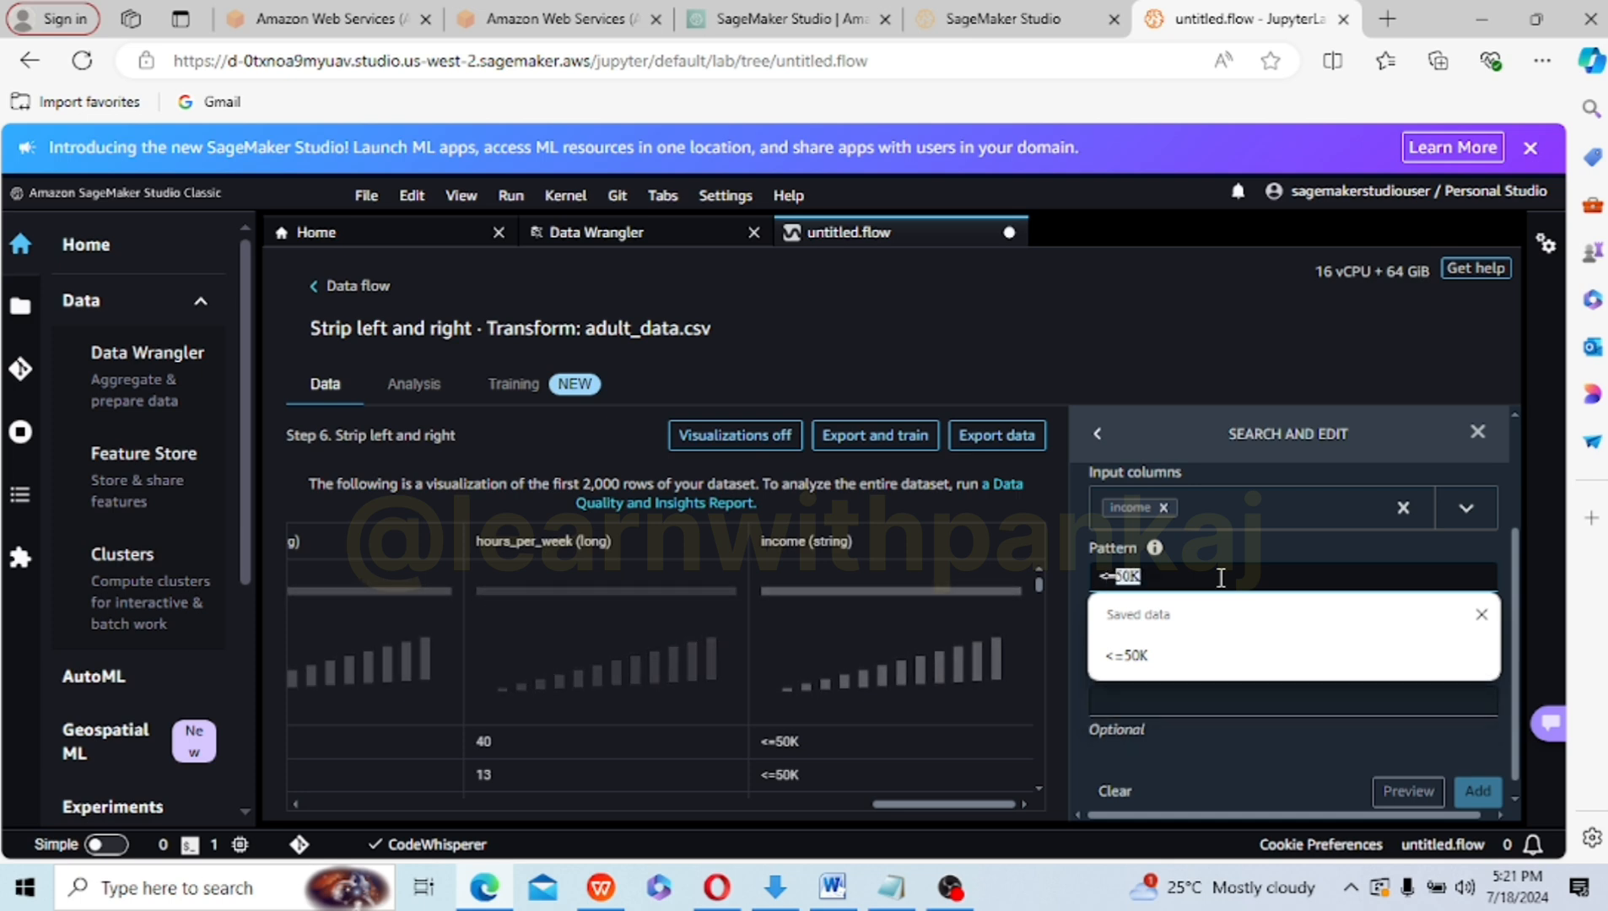
click(1145, 660)
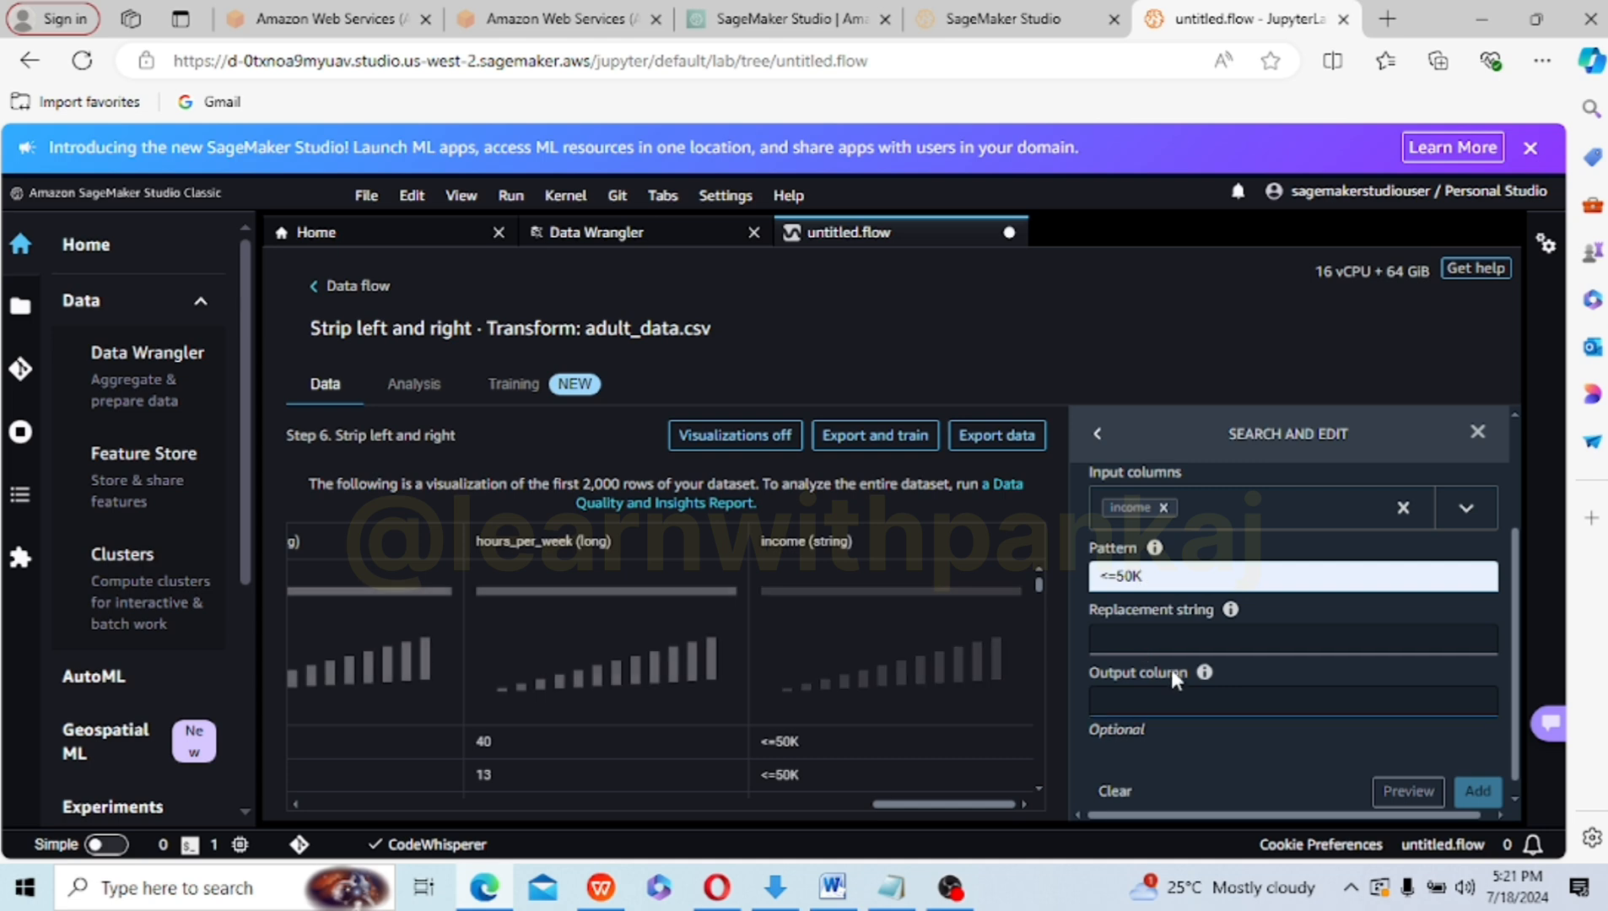
click(1185, 644)
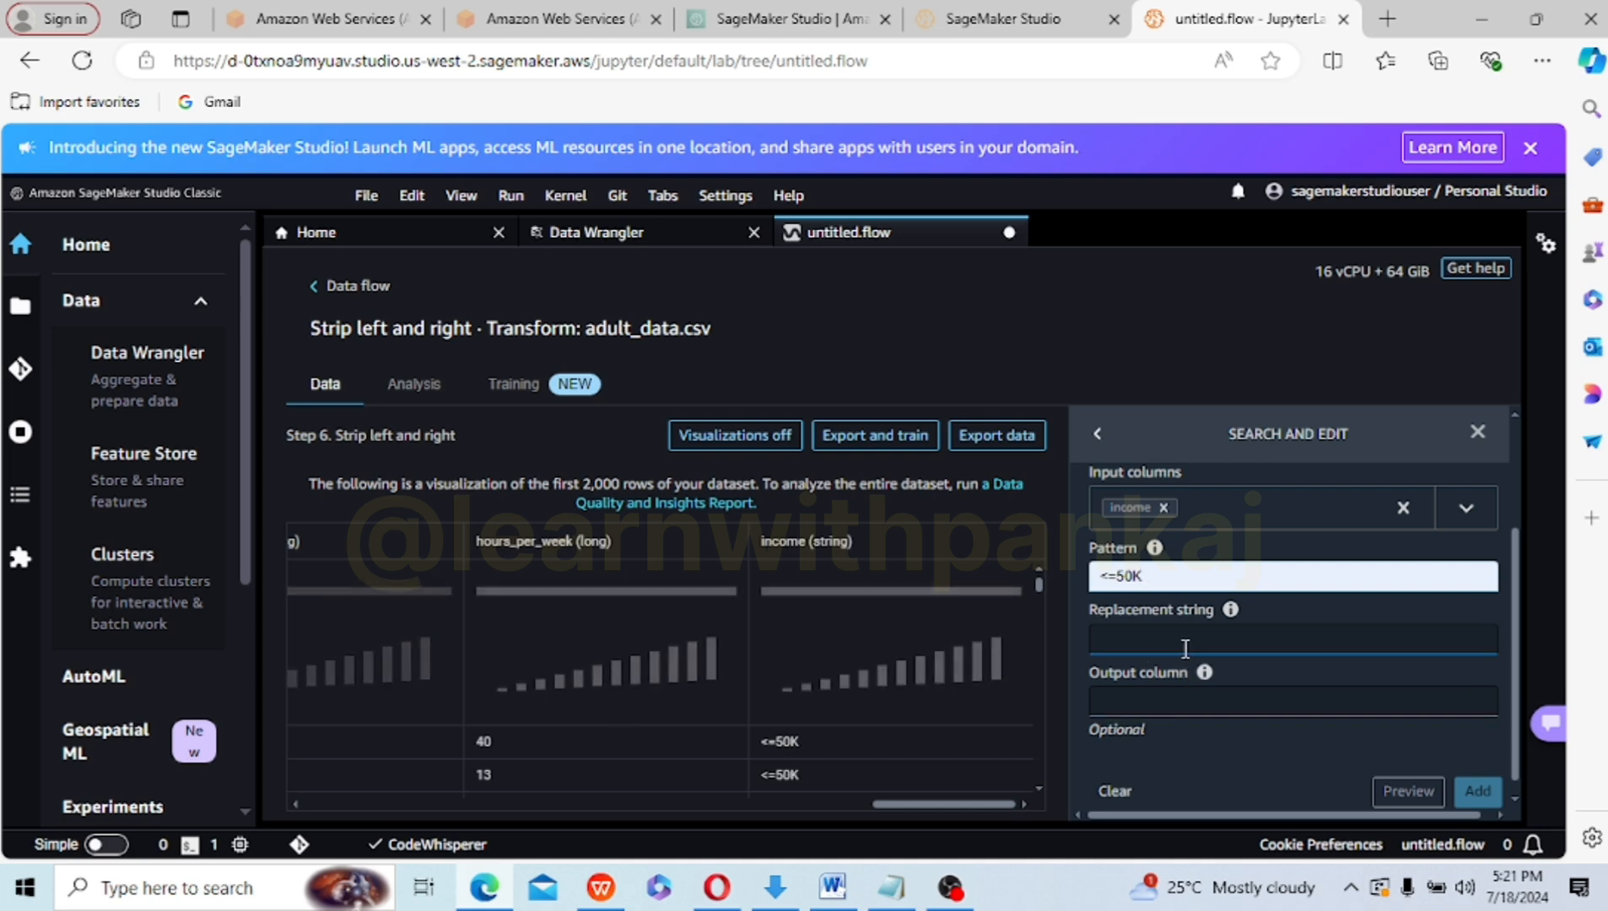
text(1)
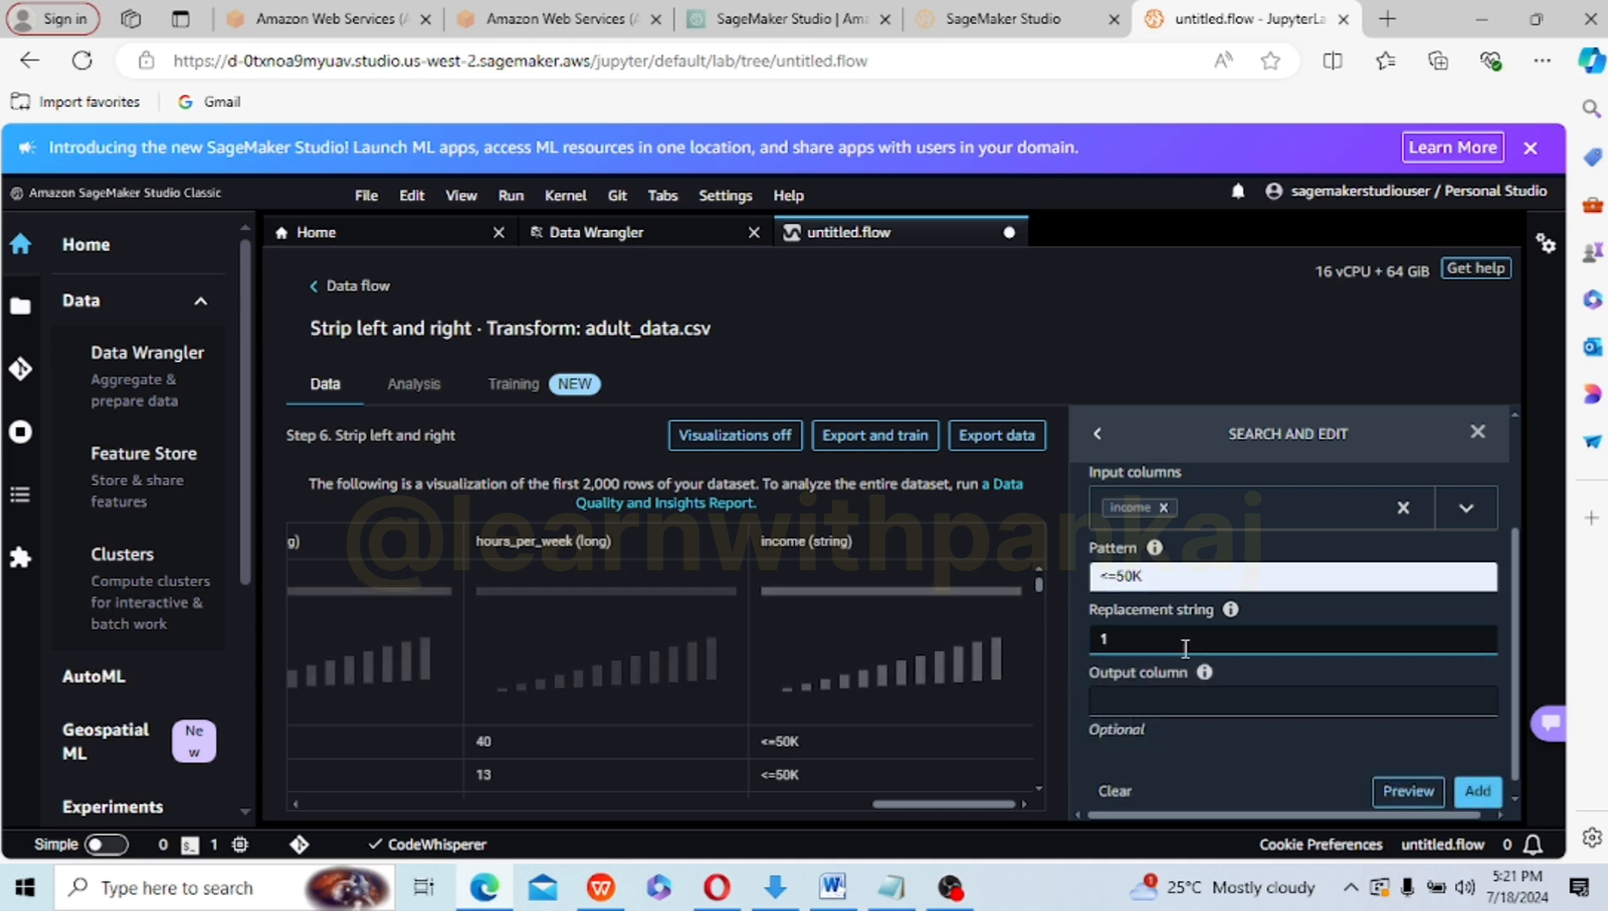
- Preview the Find and replace substring transform and check the replaced values in the income column
right_click(1516, 774)
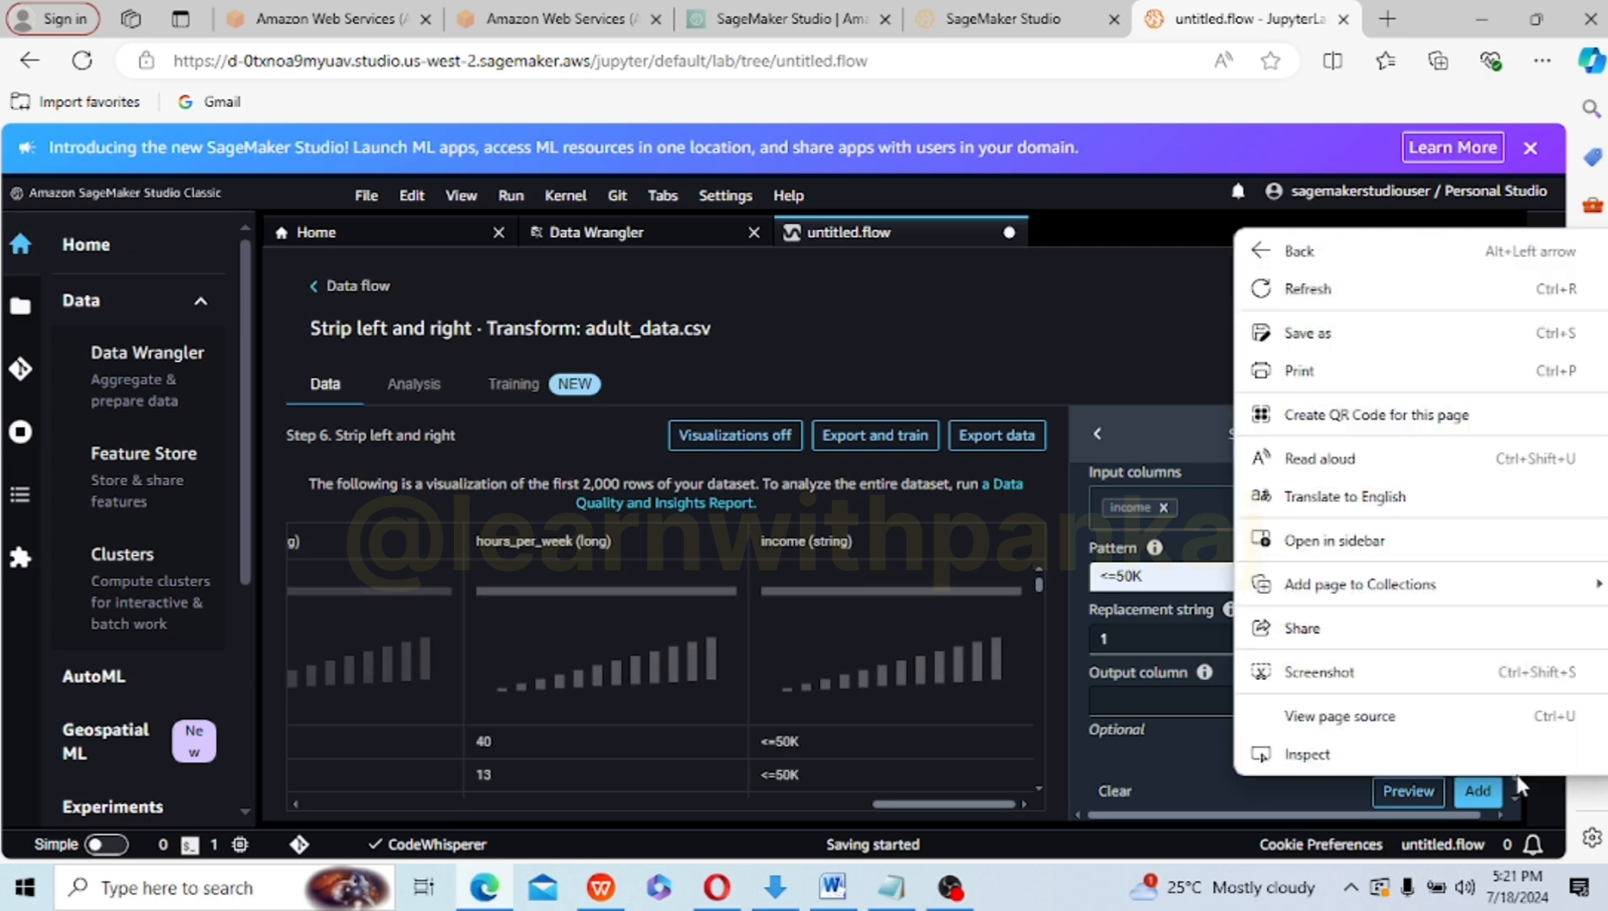
click(1139, 306)
click(1409, 801)
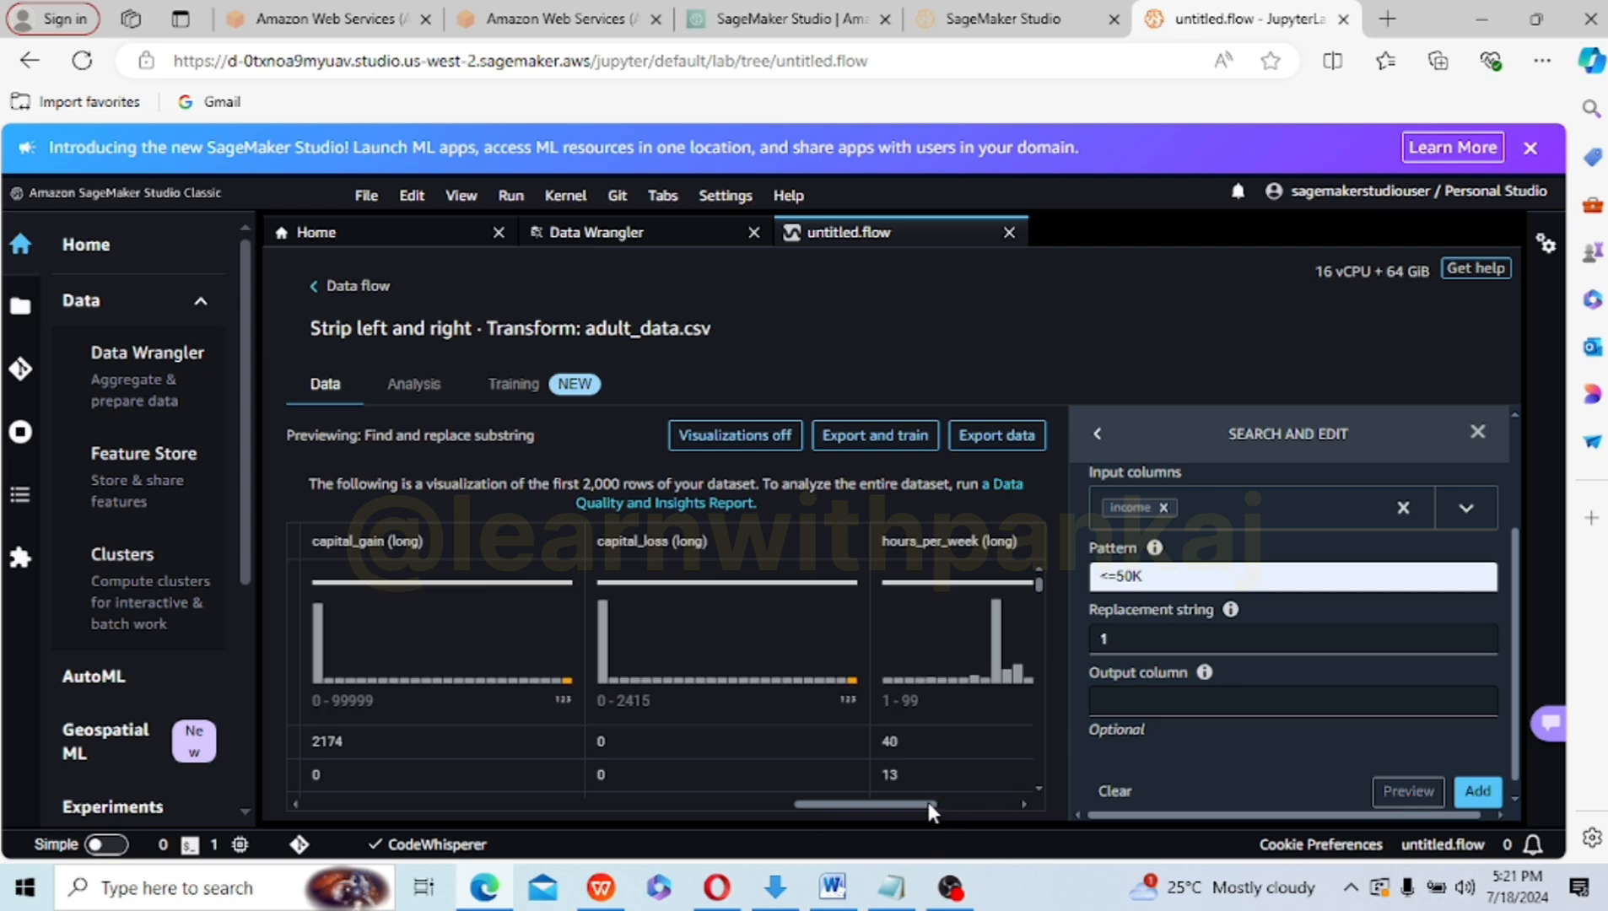
drag(928, 804, 988, 803)
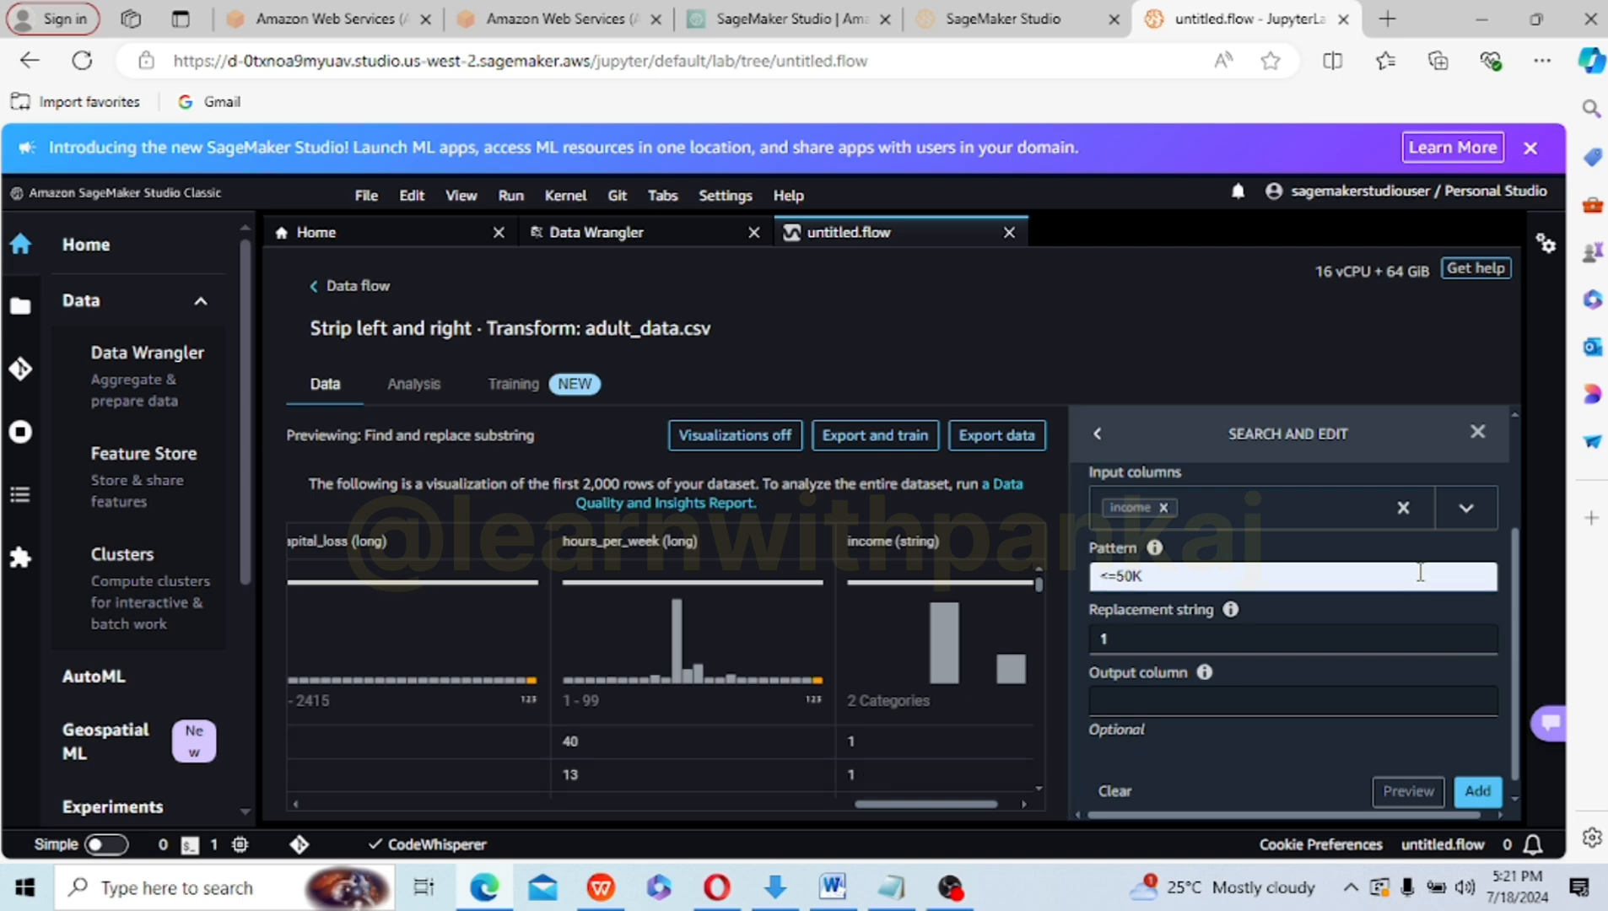
- Add the previewed income replacement to the flow, and start another Search and edit transform found by searching for "search"
click(1478, 790)
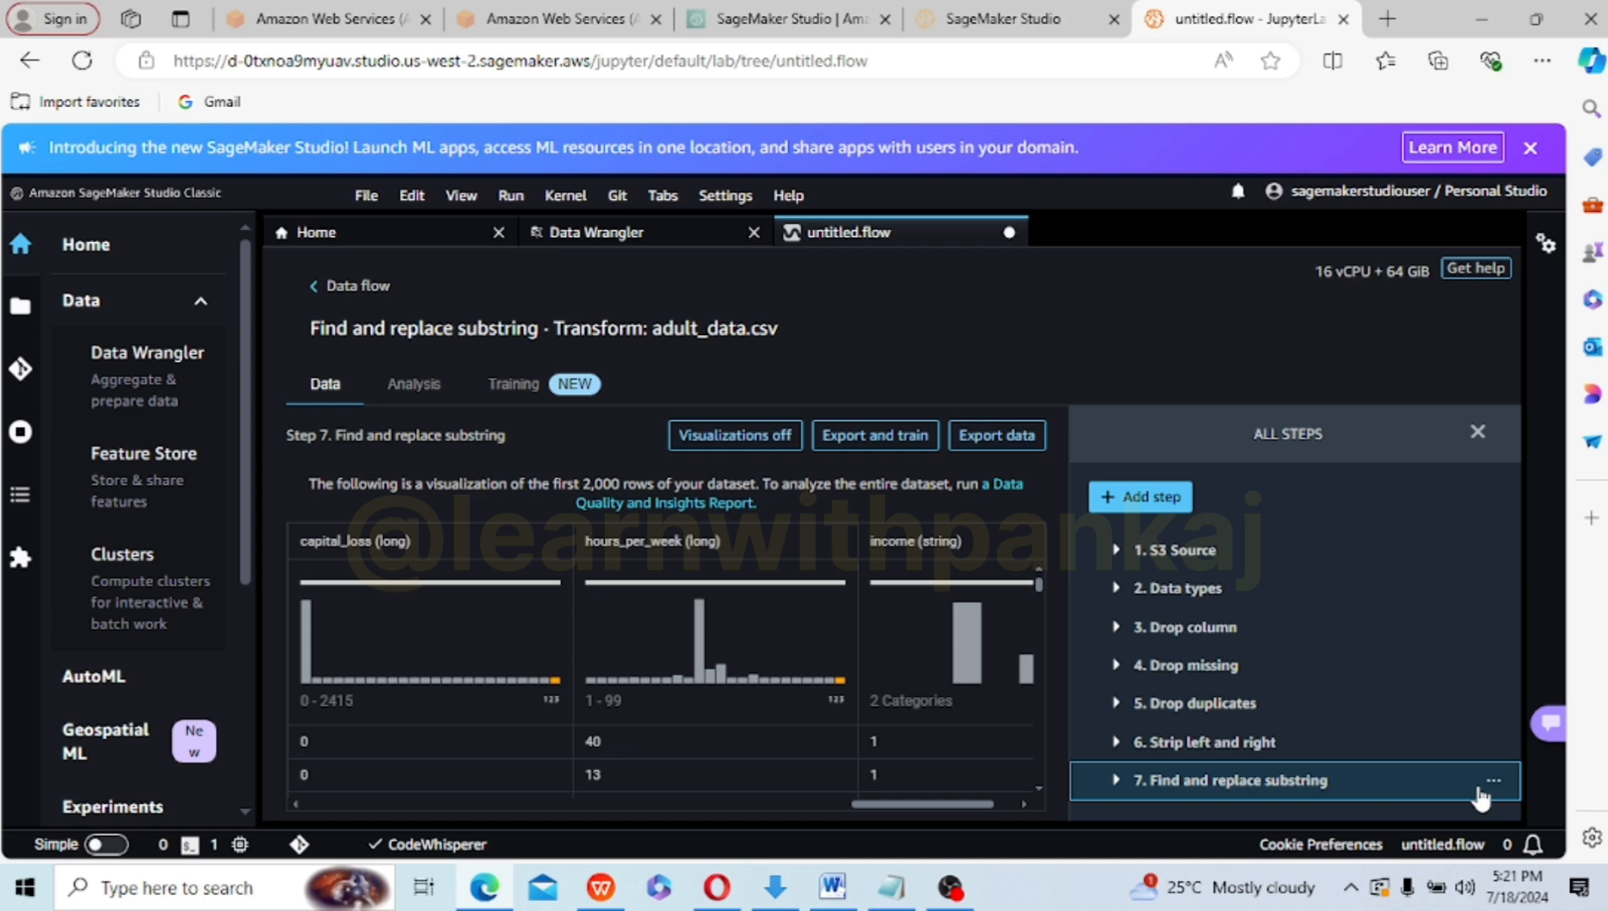
click(1141, 496)
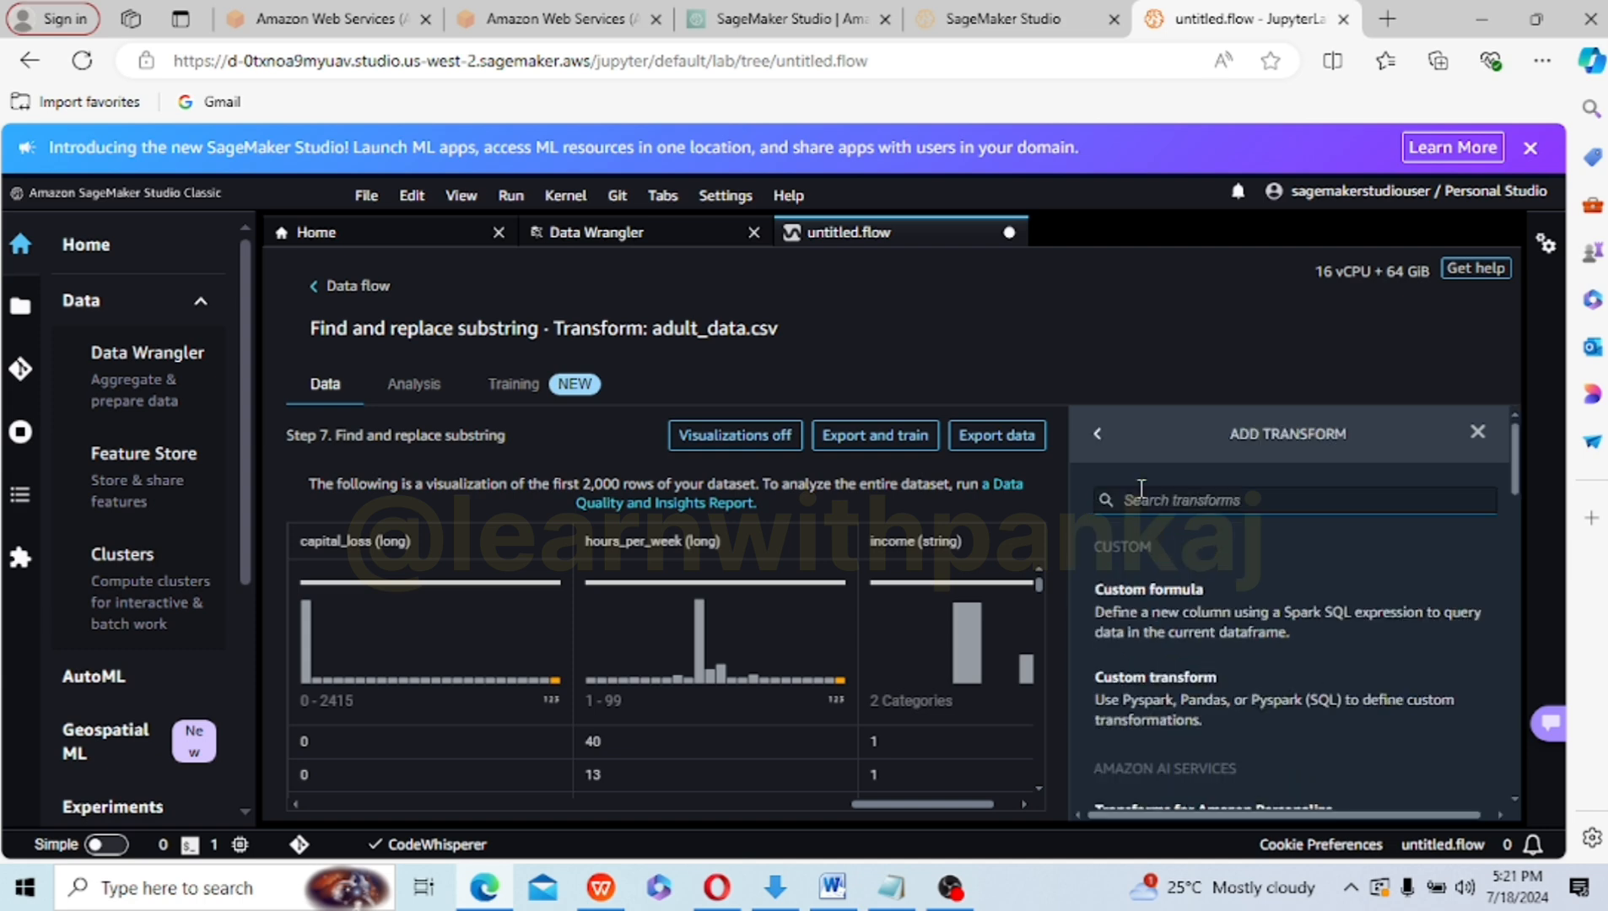
click(1208, 500)
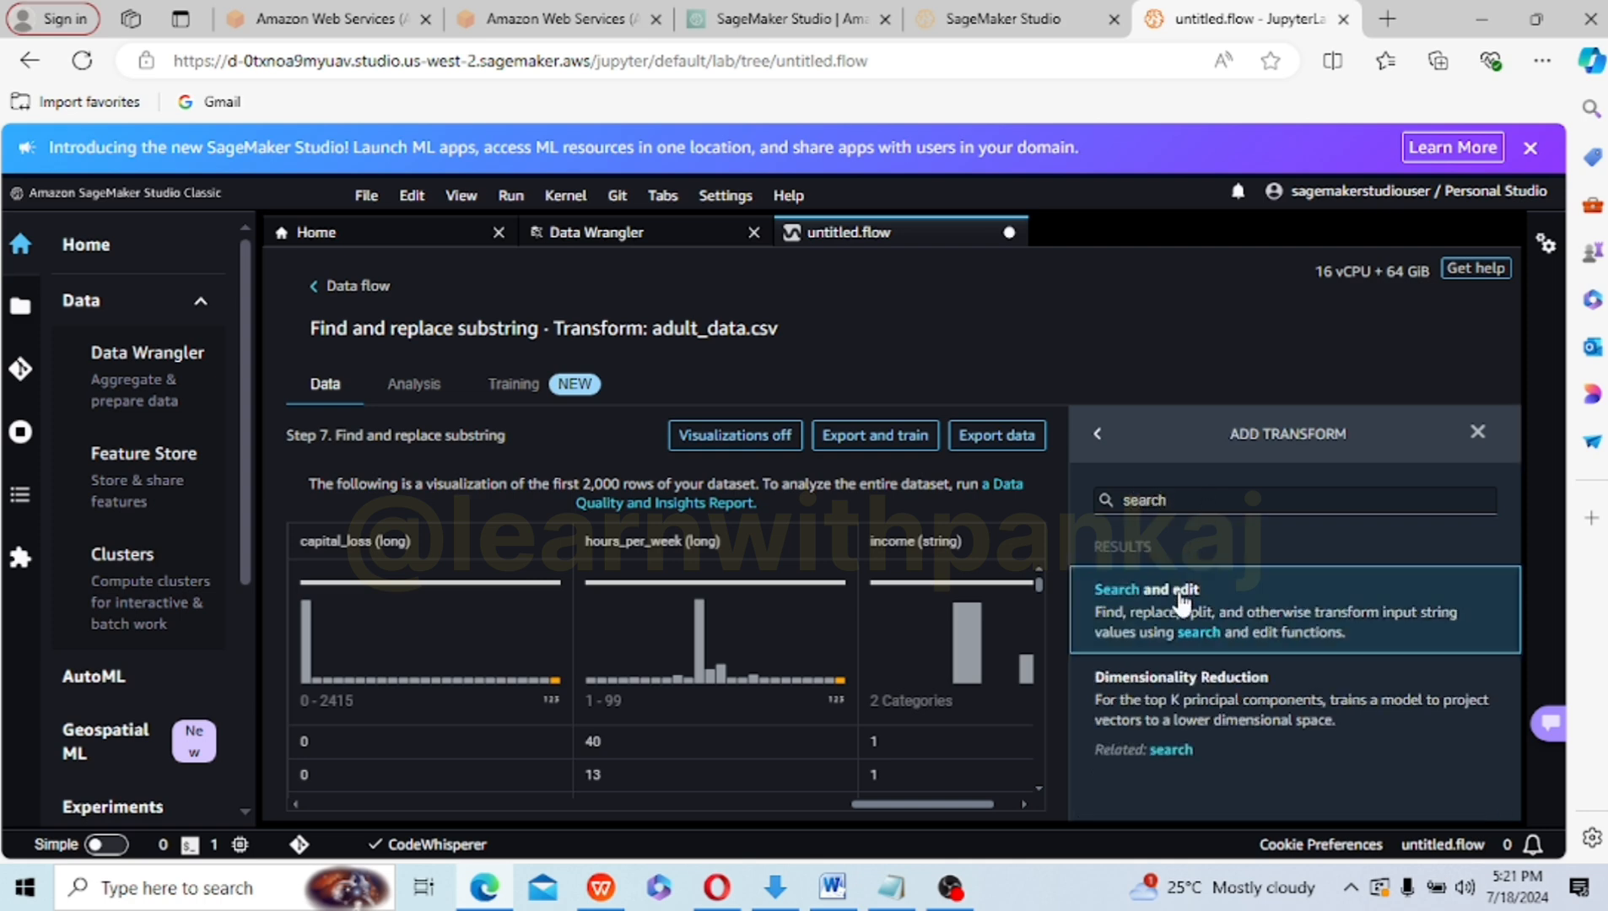
click(1179, 592)
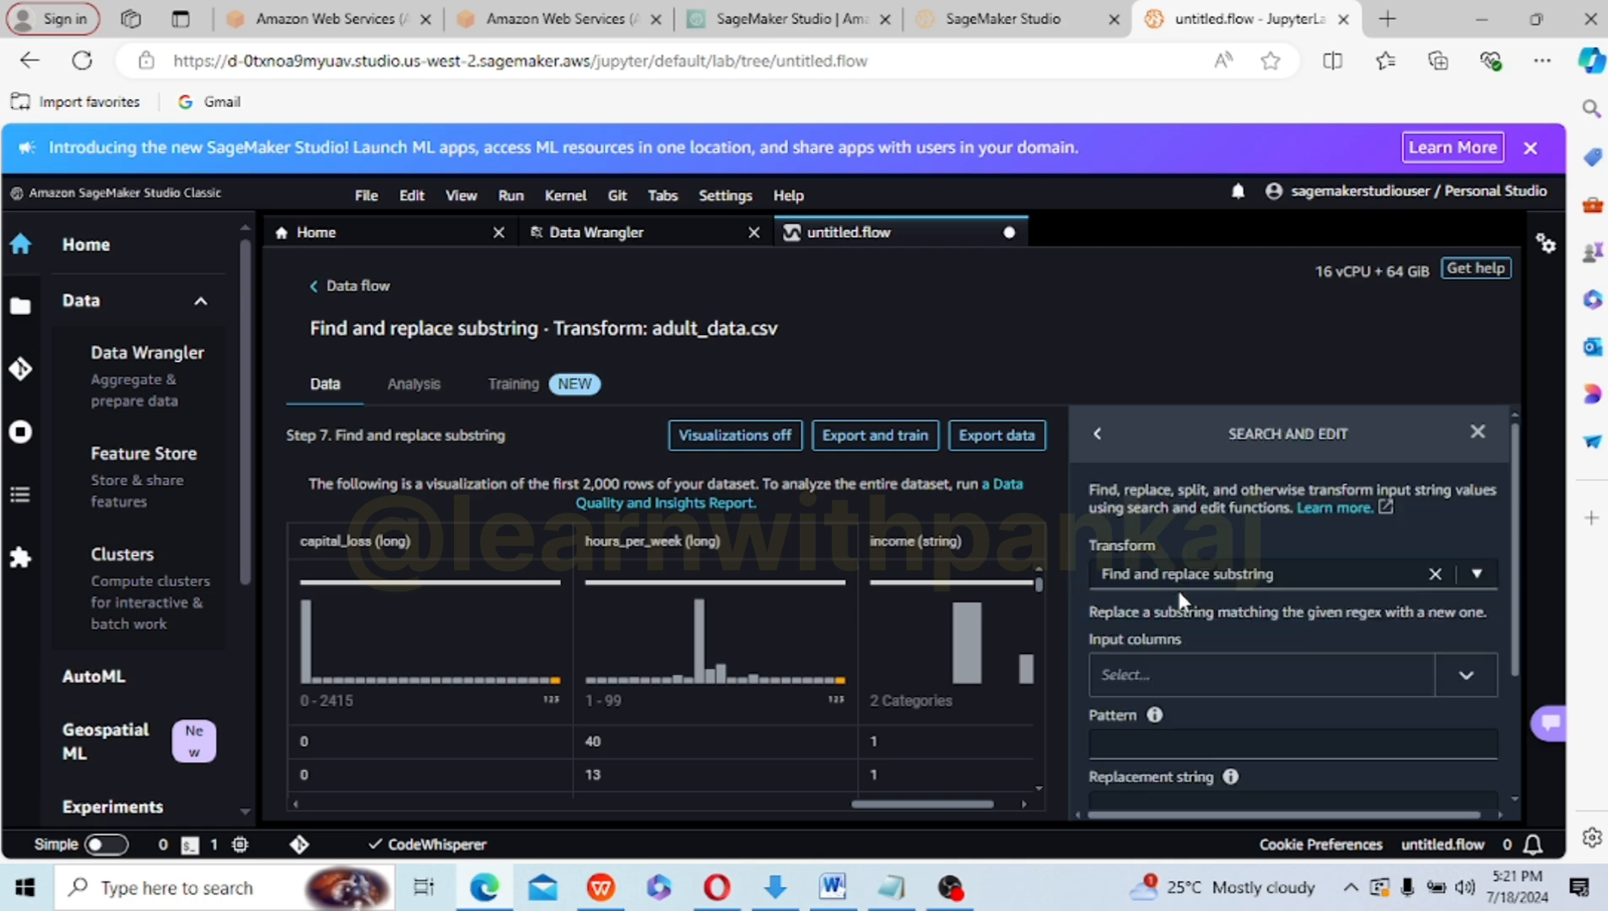
- Choose income as the input column for the second Find and replace substring transform
click(1471, 688)
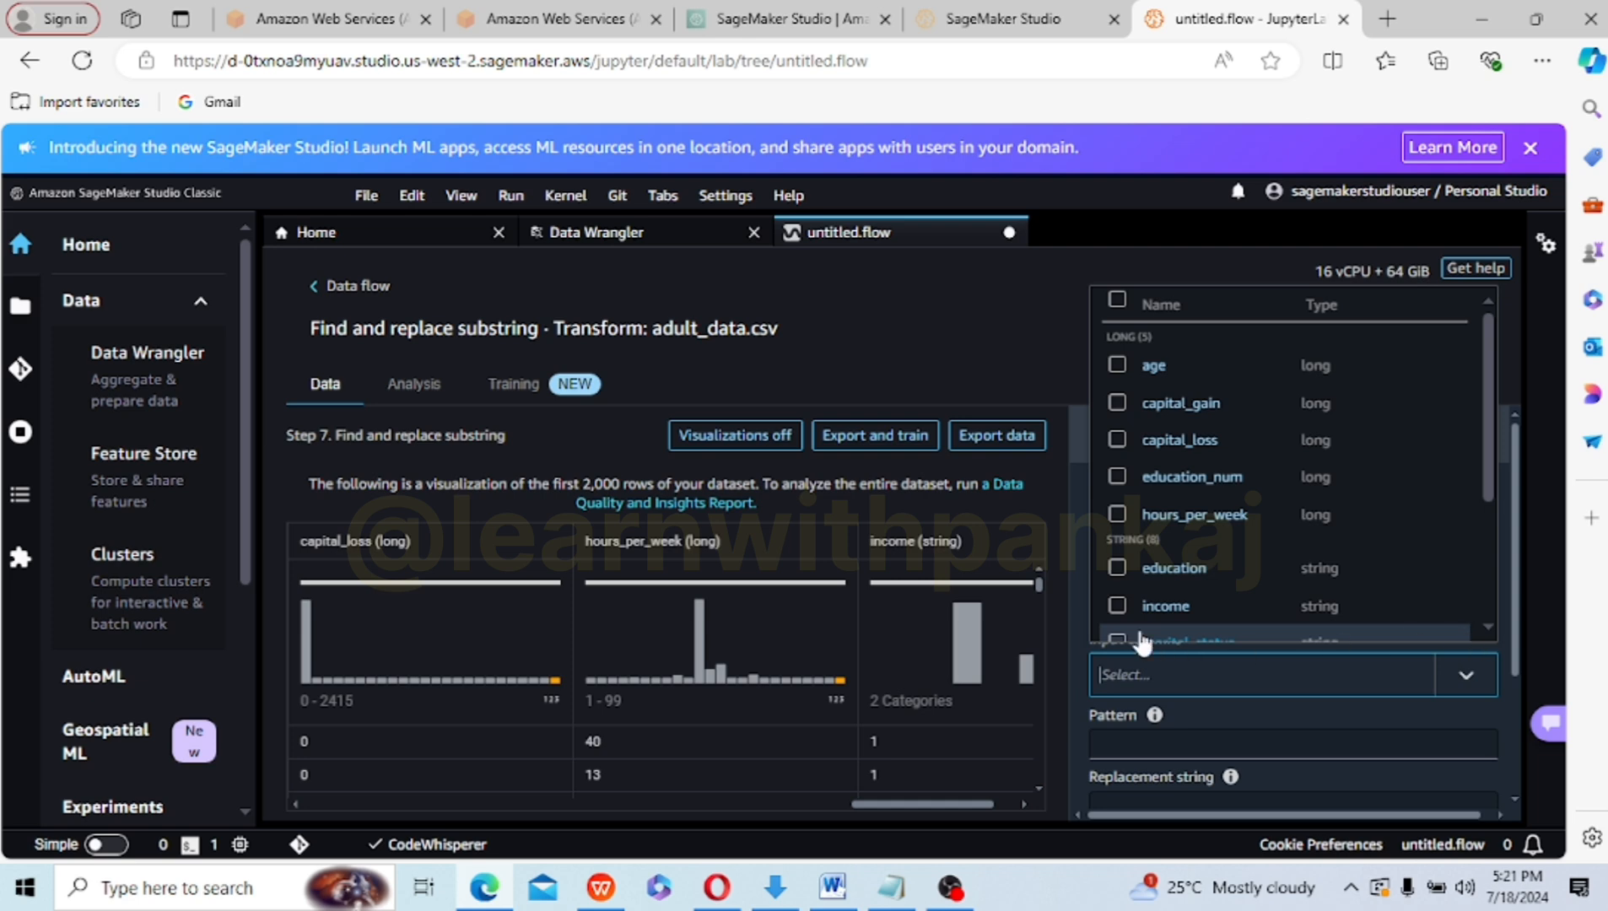
click(1118, 607)
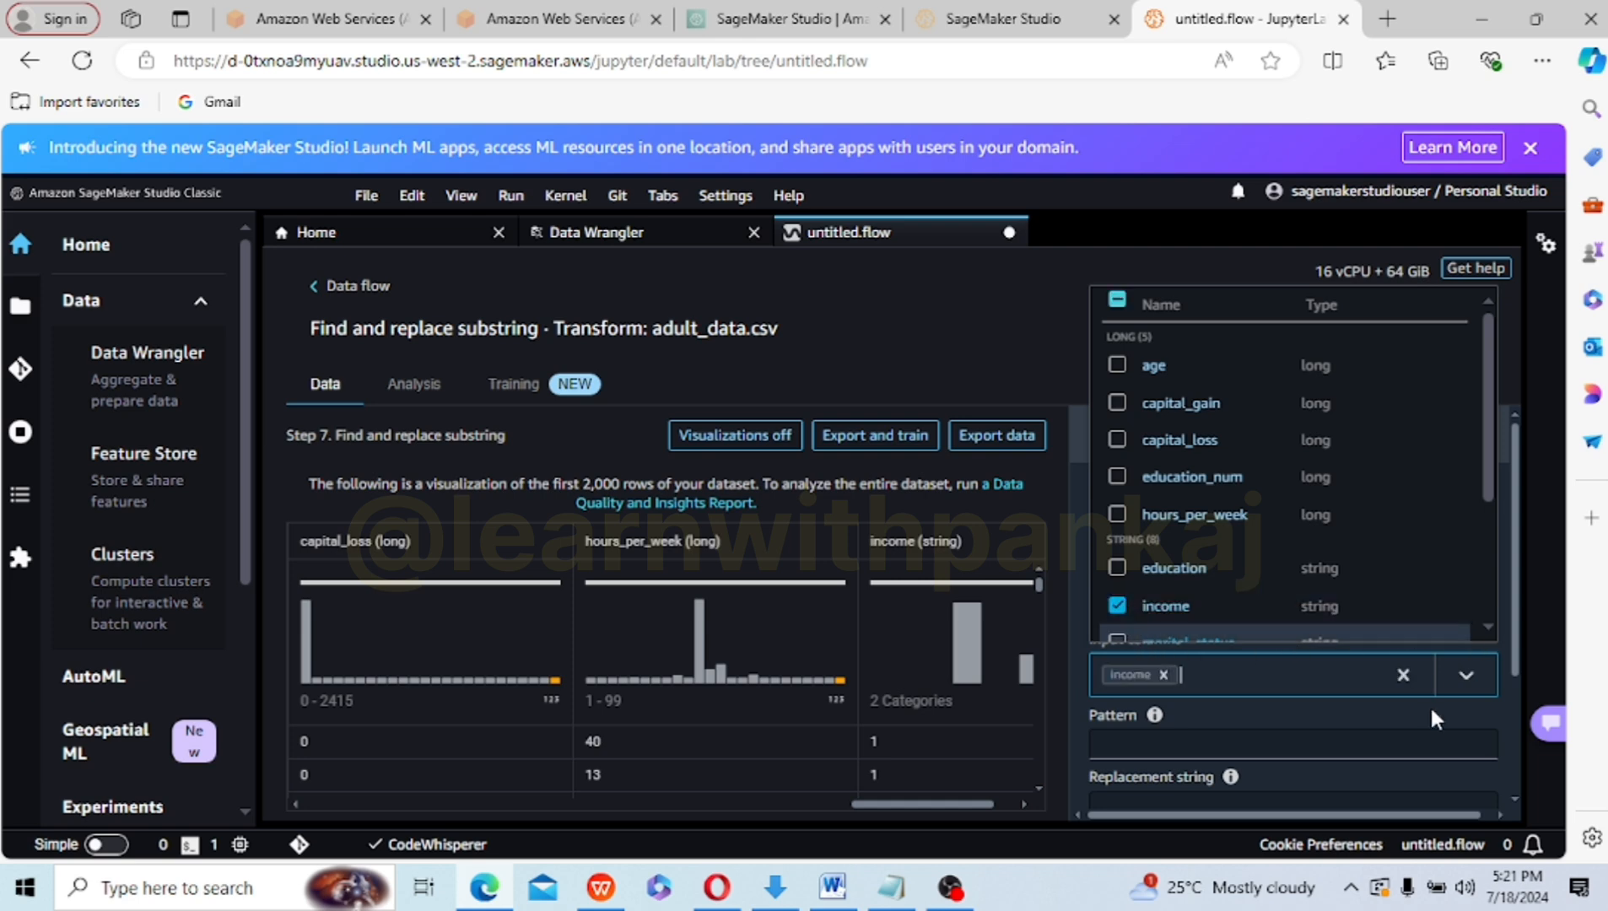
click(1474, 669)
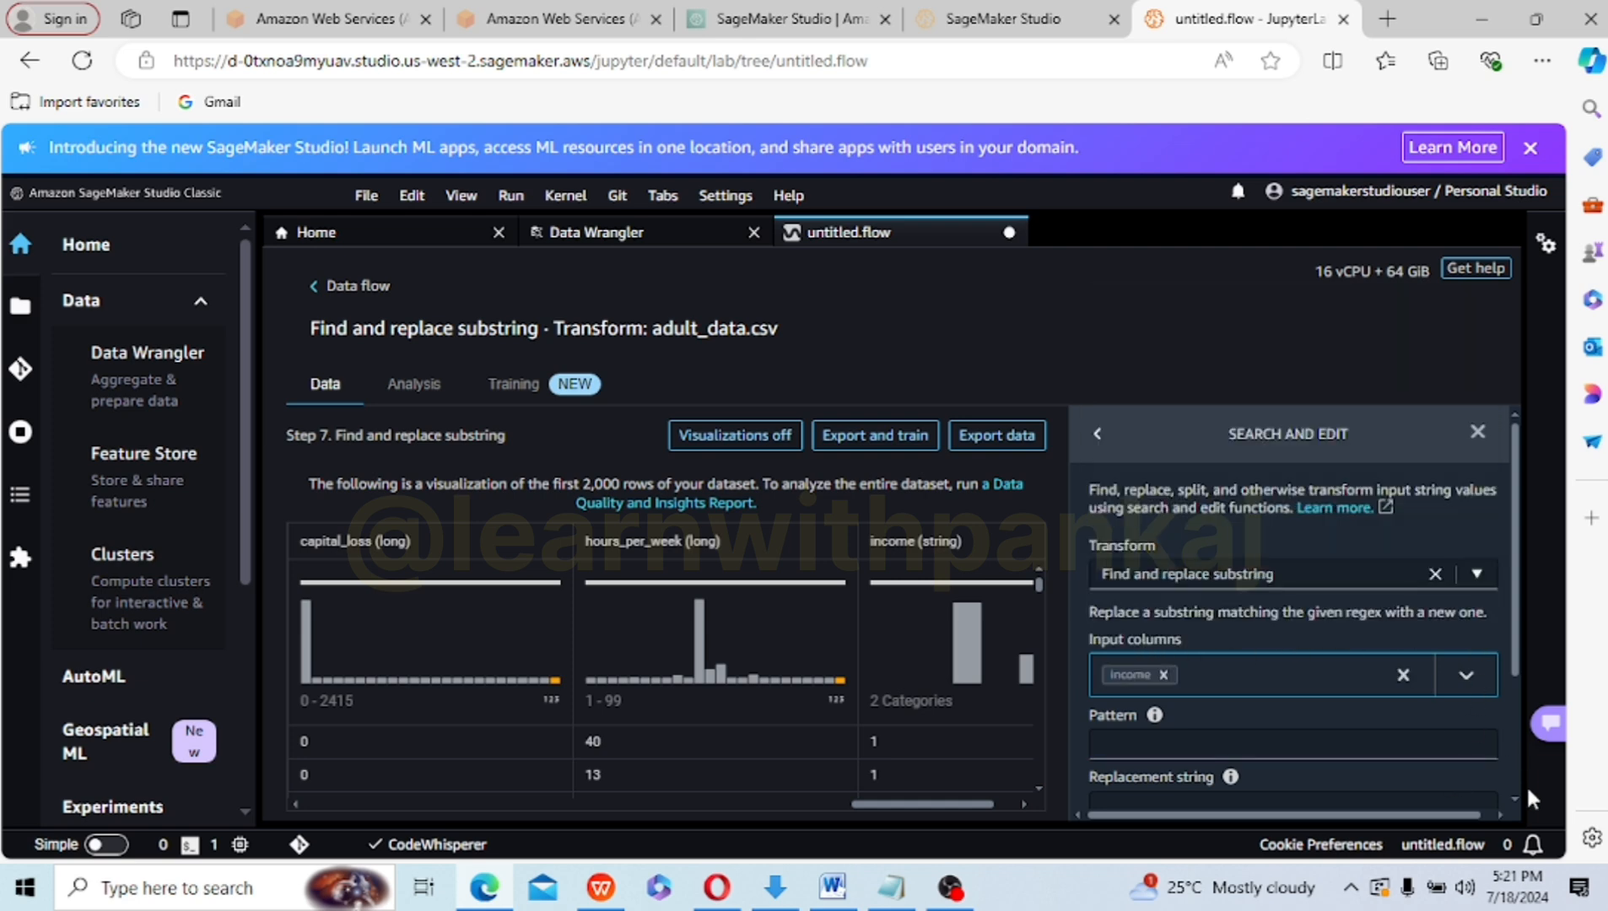
- Set the pattern to find to ">50K" and the replacement string to 0
scroll(1519, 782, down, 3)
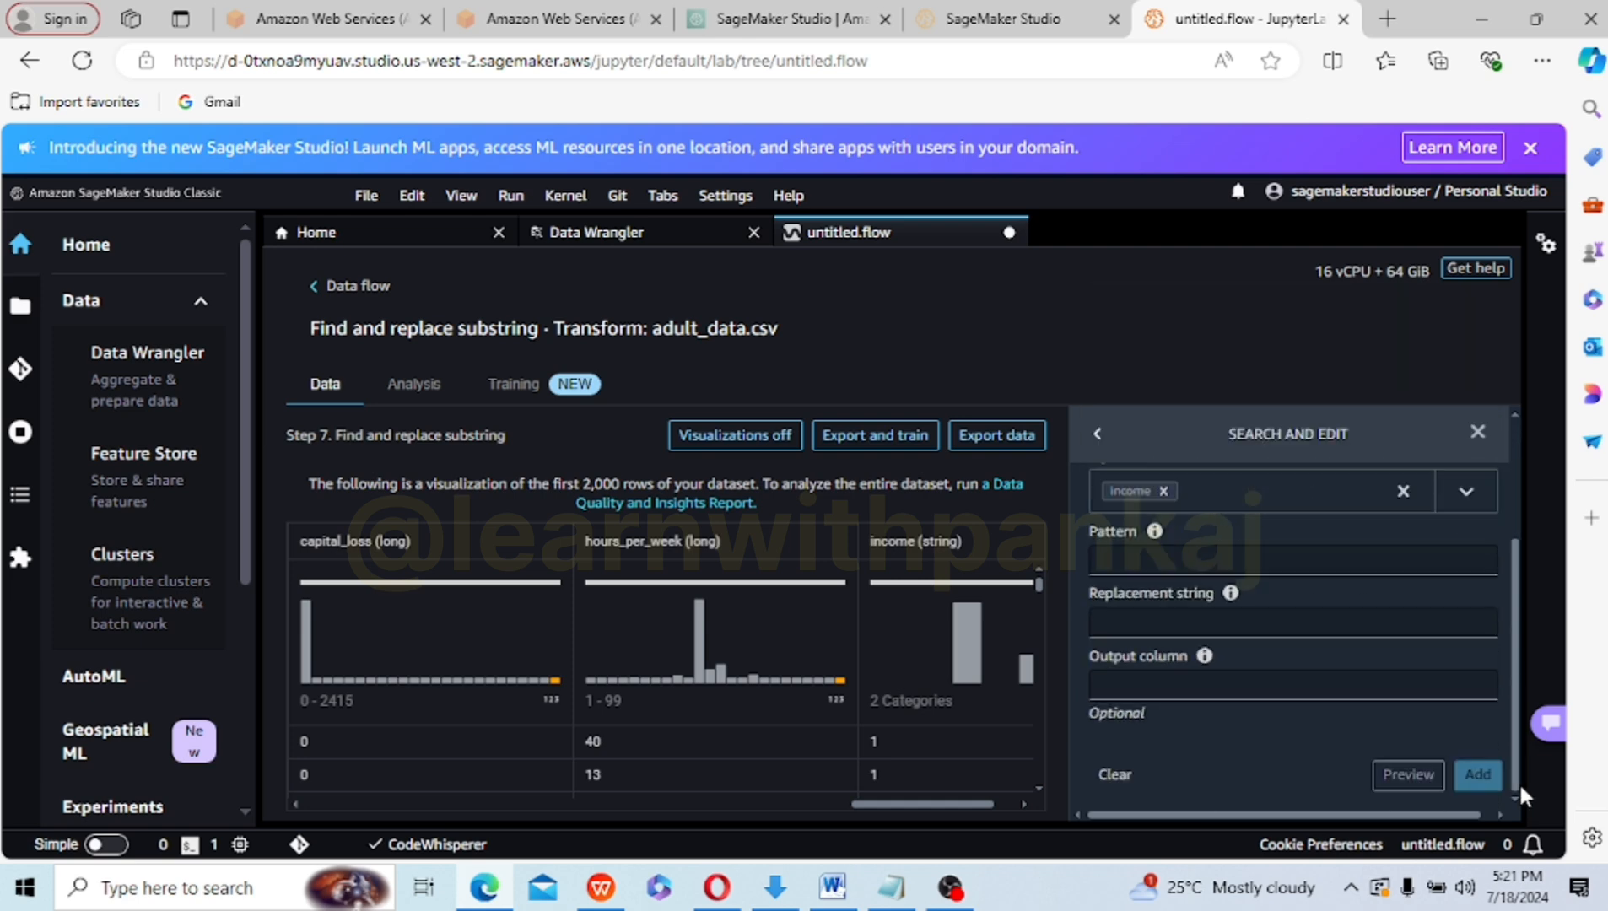
click(1161, 566)
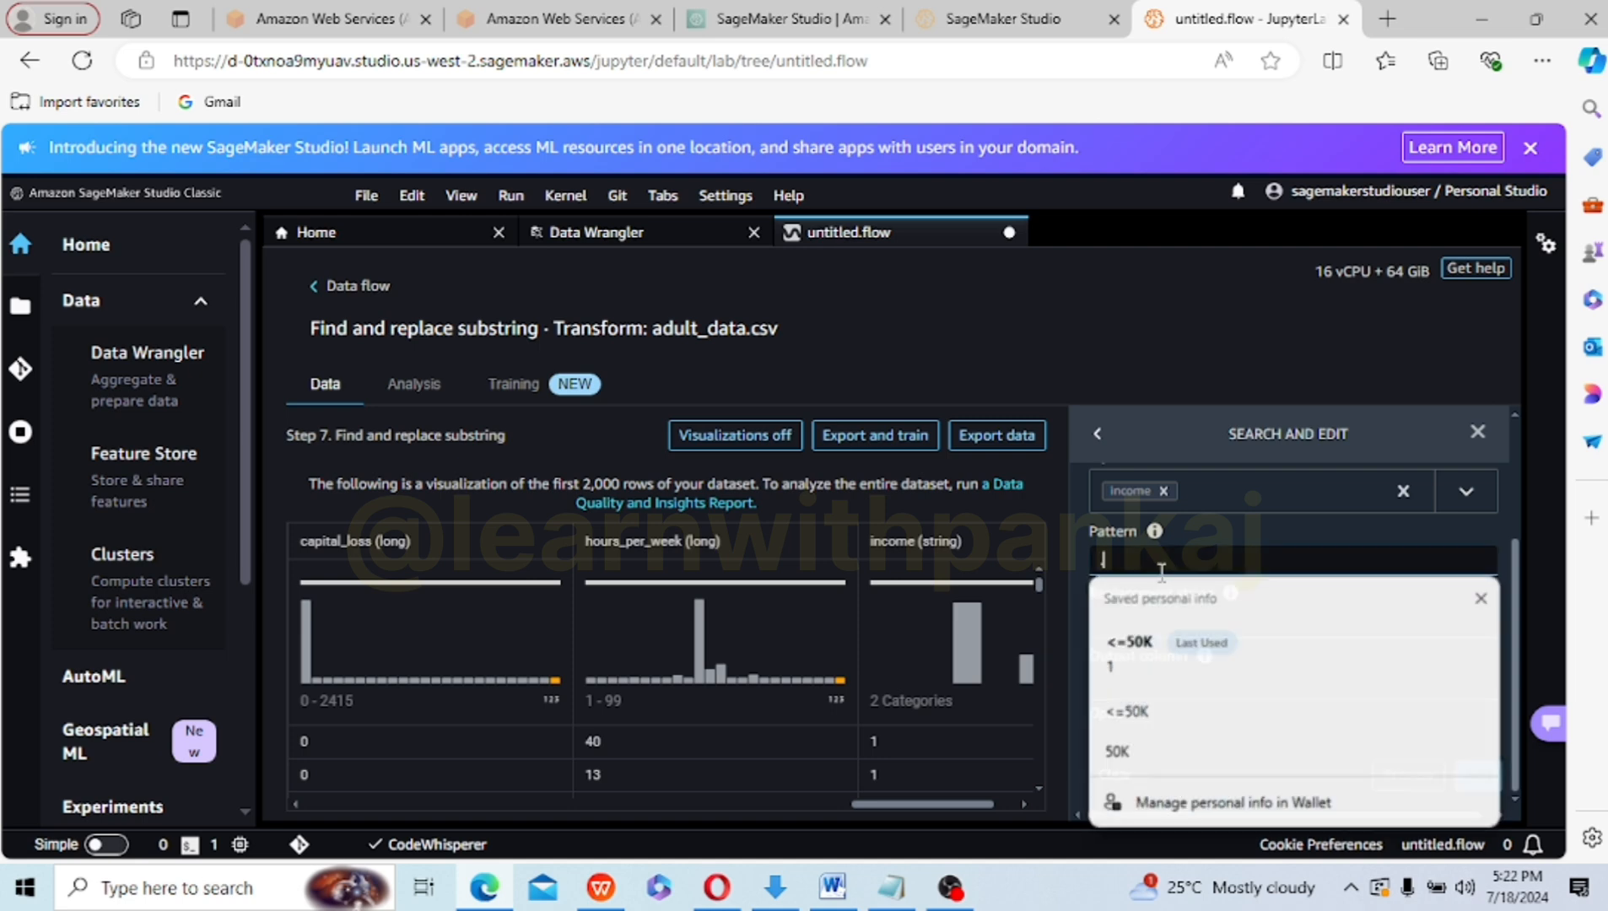
key(Escape)
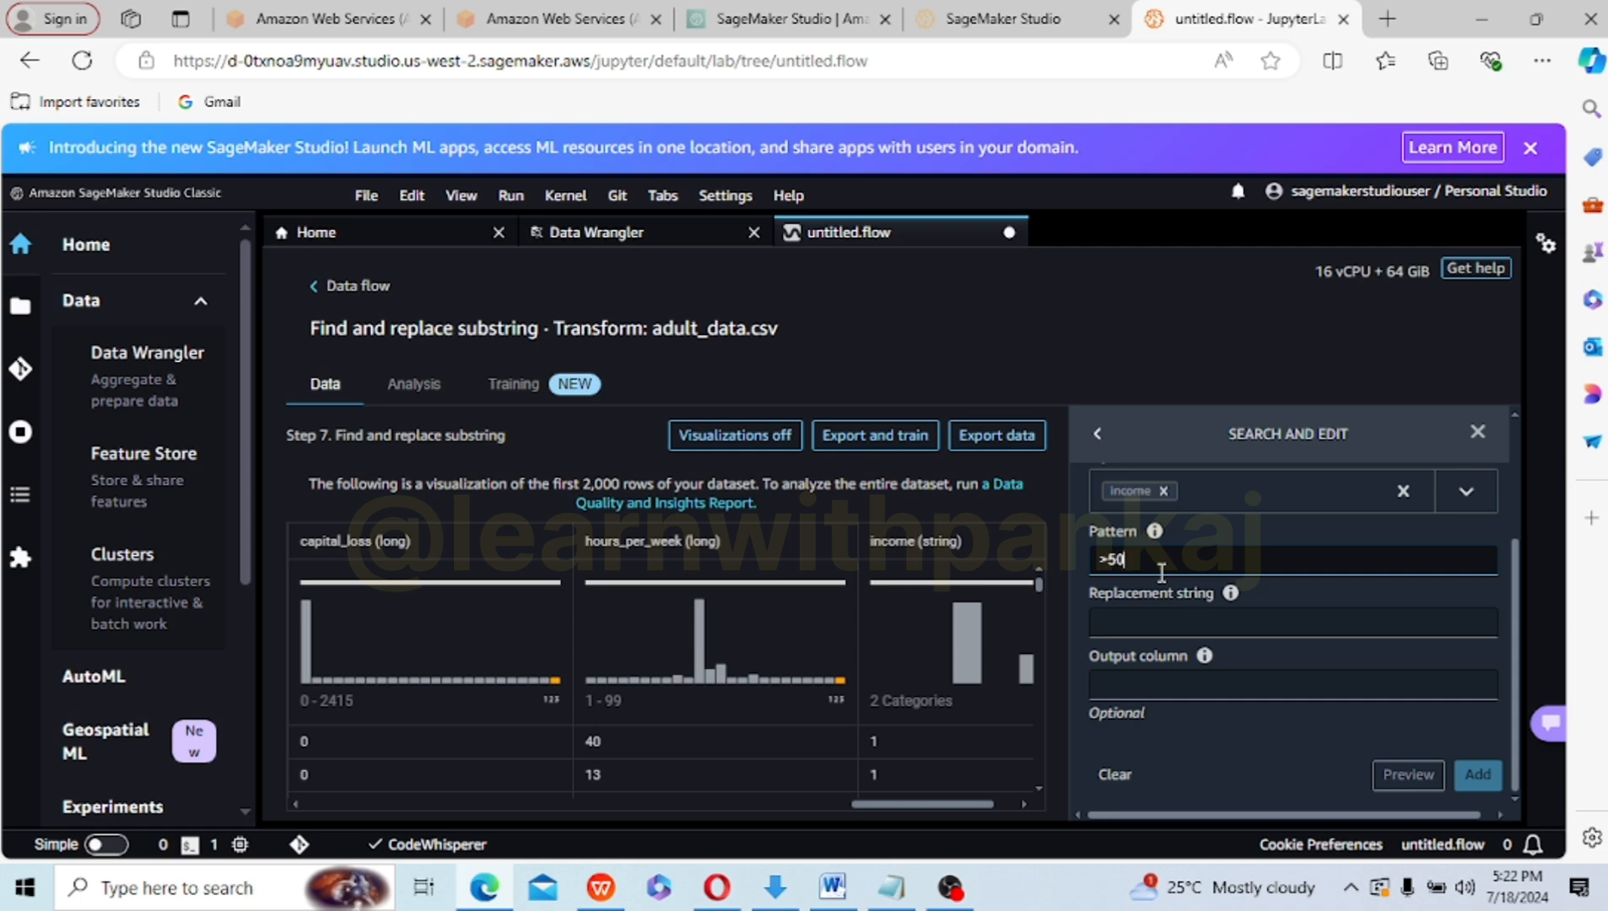
click(1160, 619)
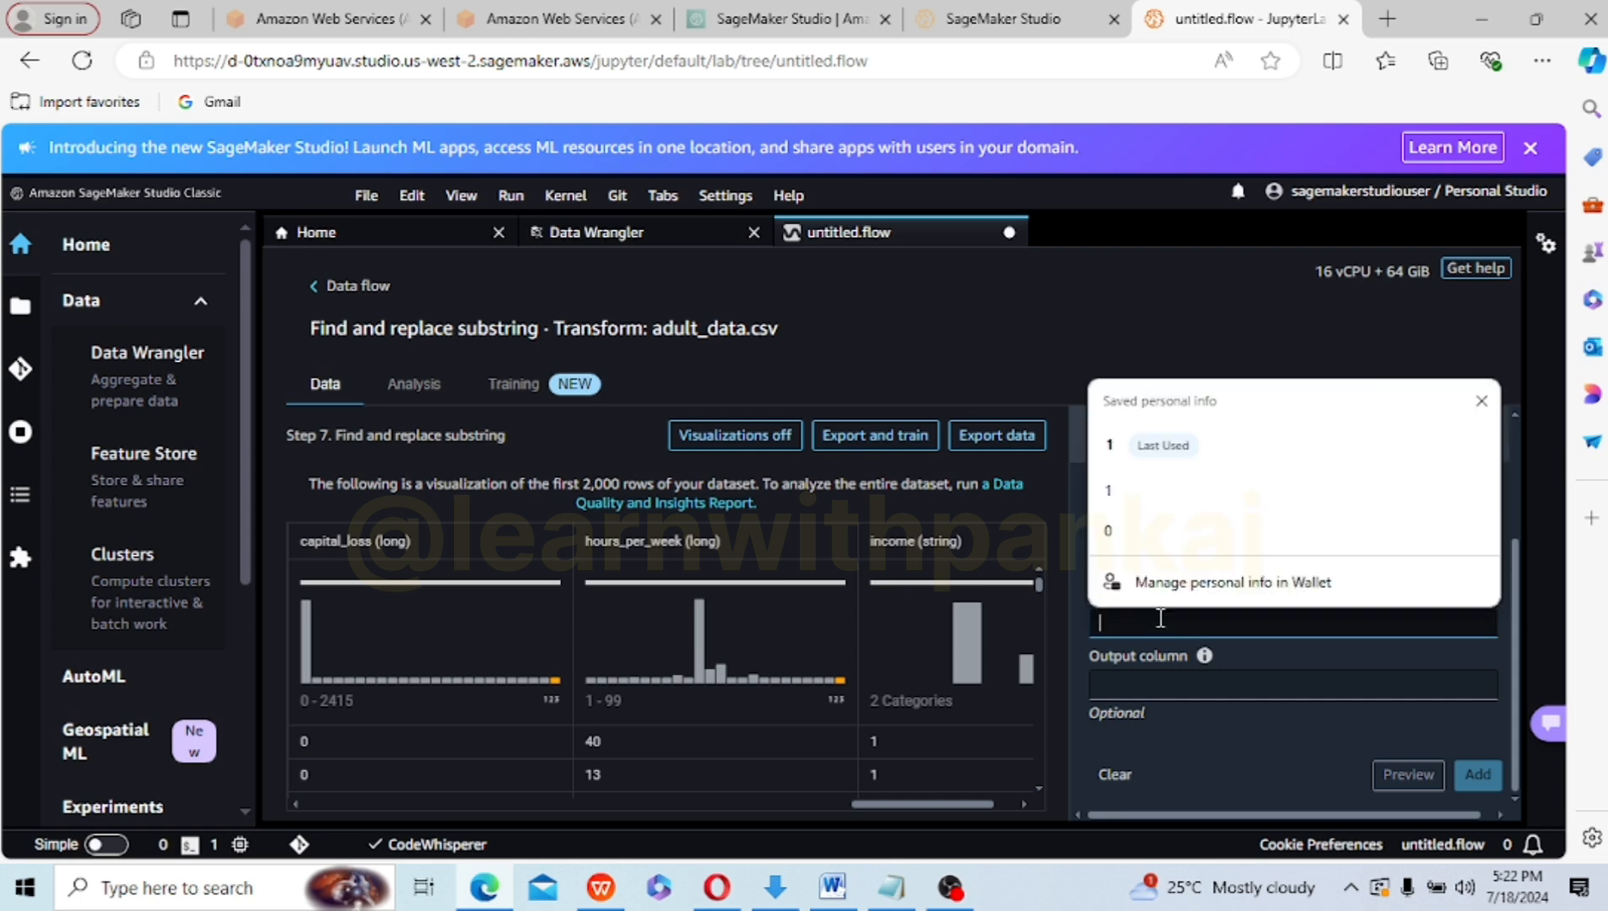
text(1)
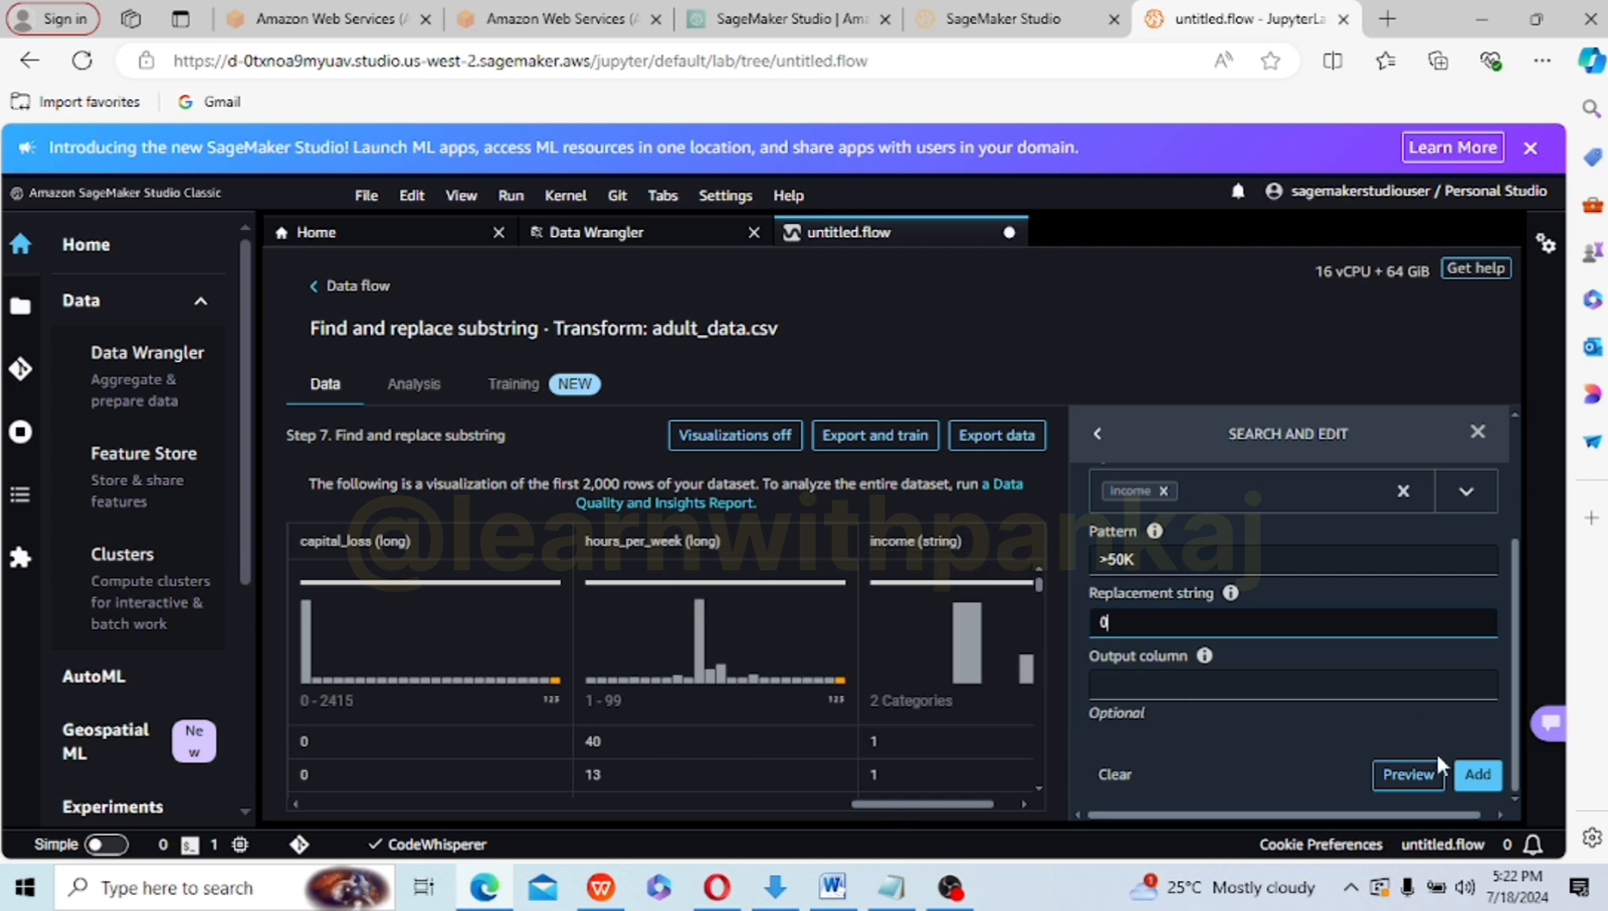
- Preview and add the ">50K" replacement as a flow step, and check the resulting values in the income column
click(1408, 775)
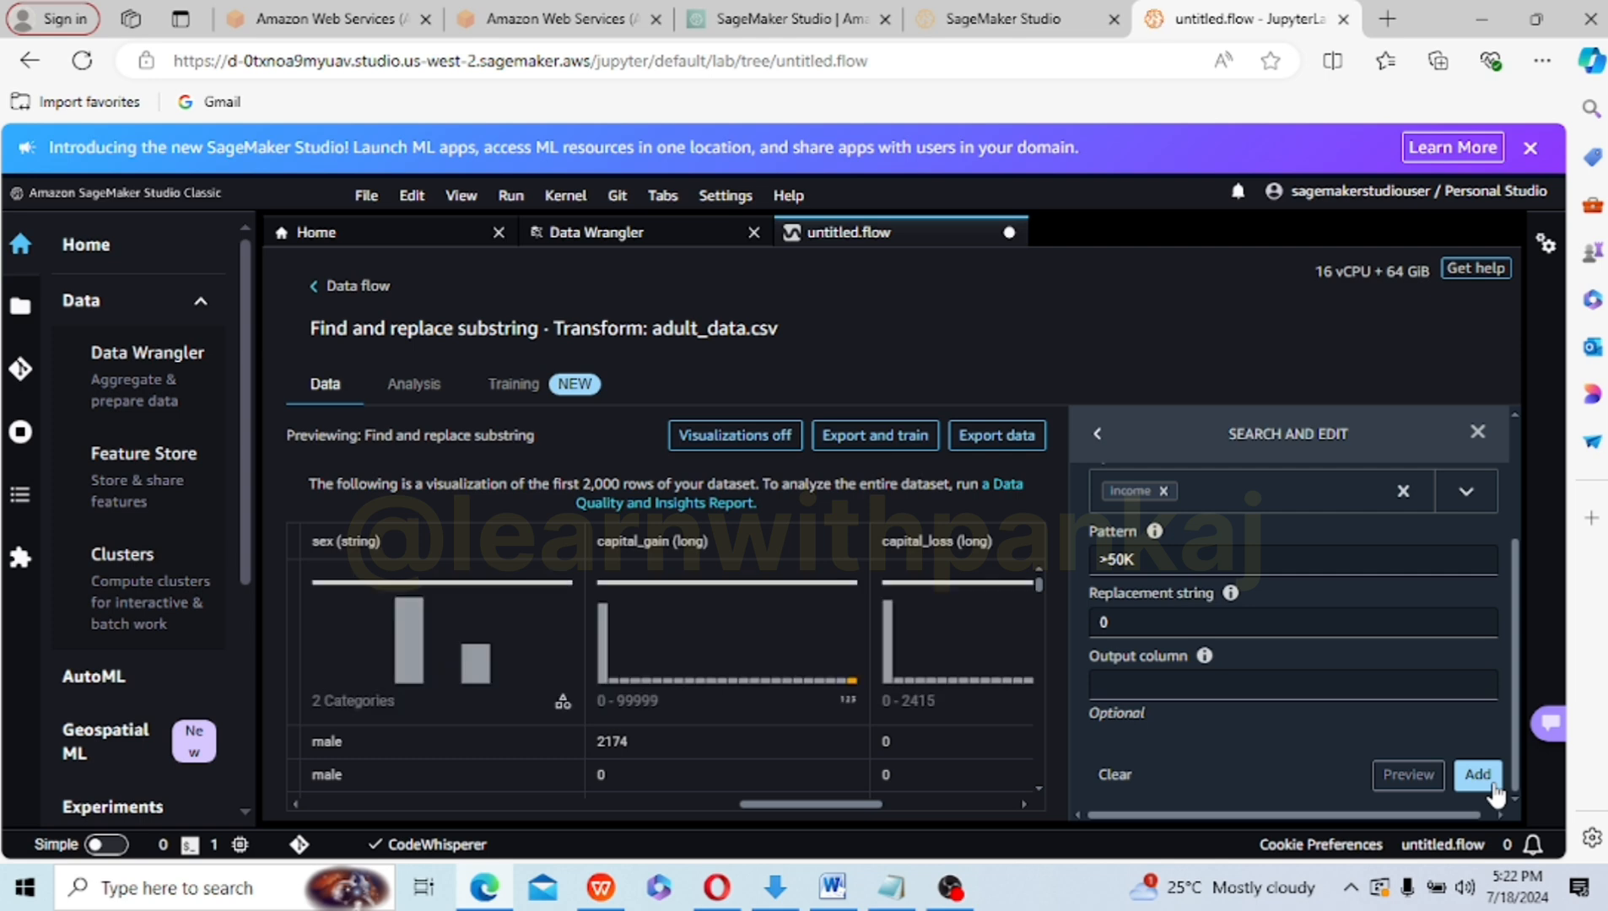
click(1490, 783)
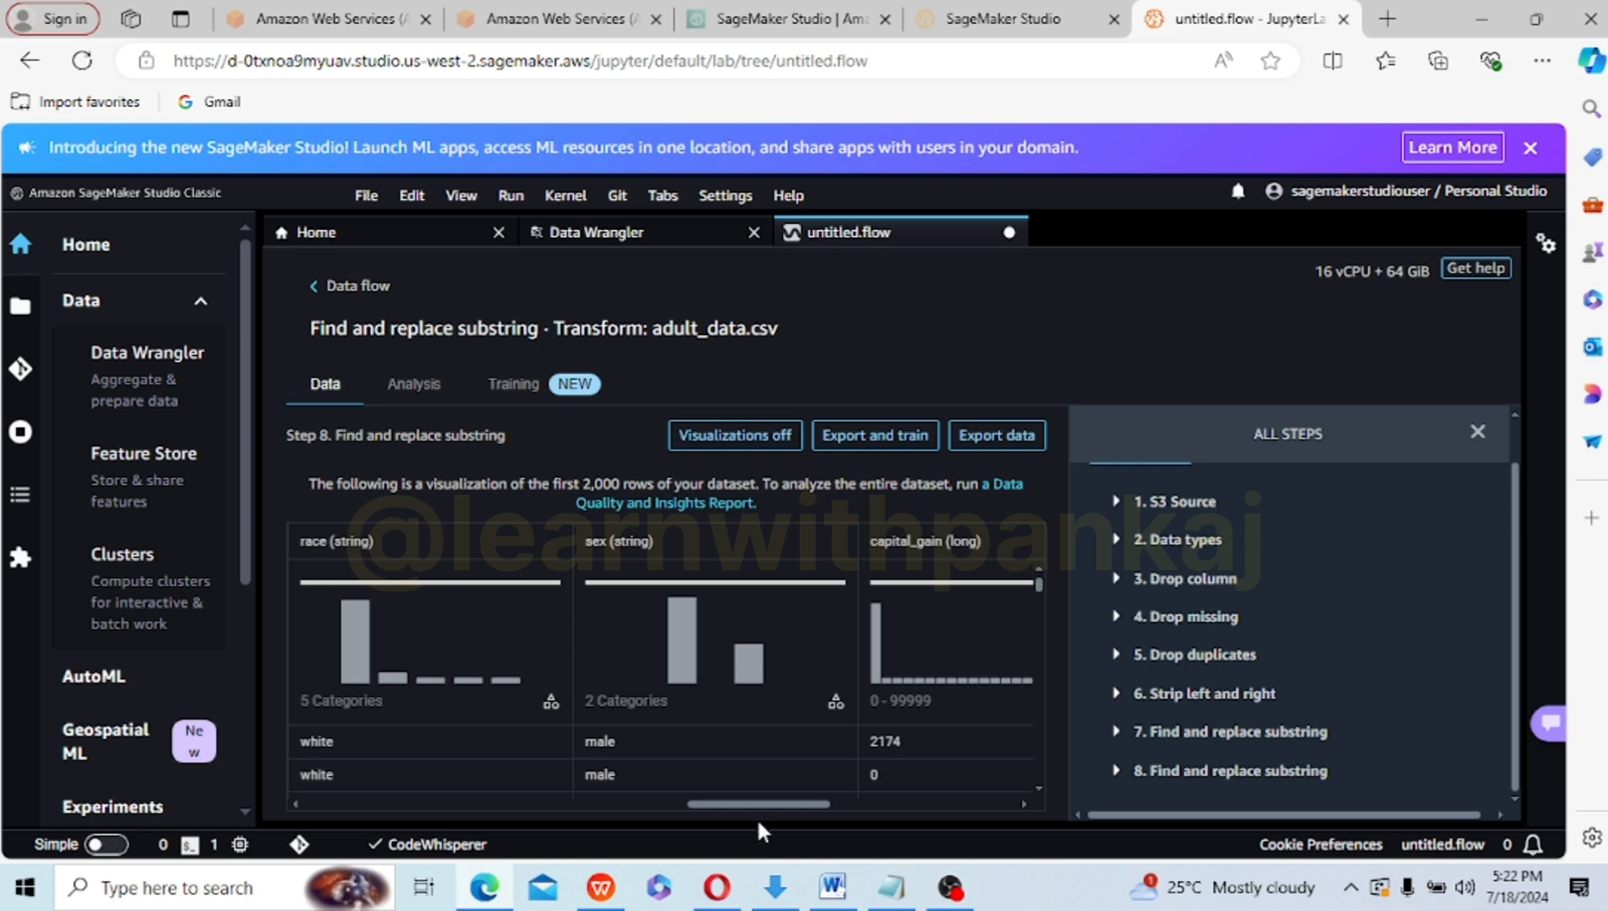
drag(776, 803, 965, 798)
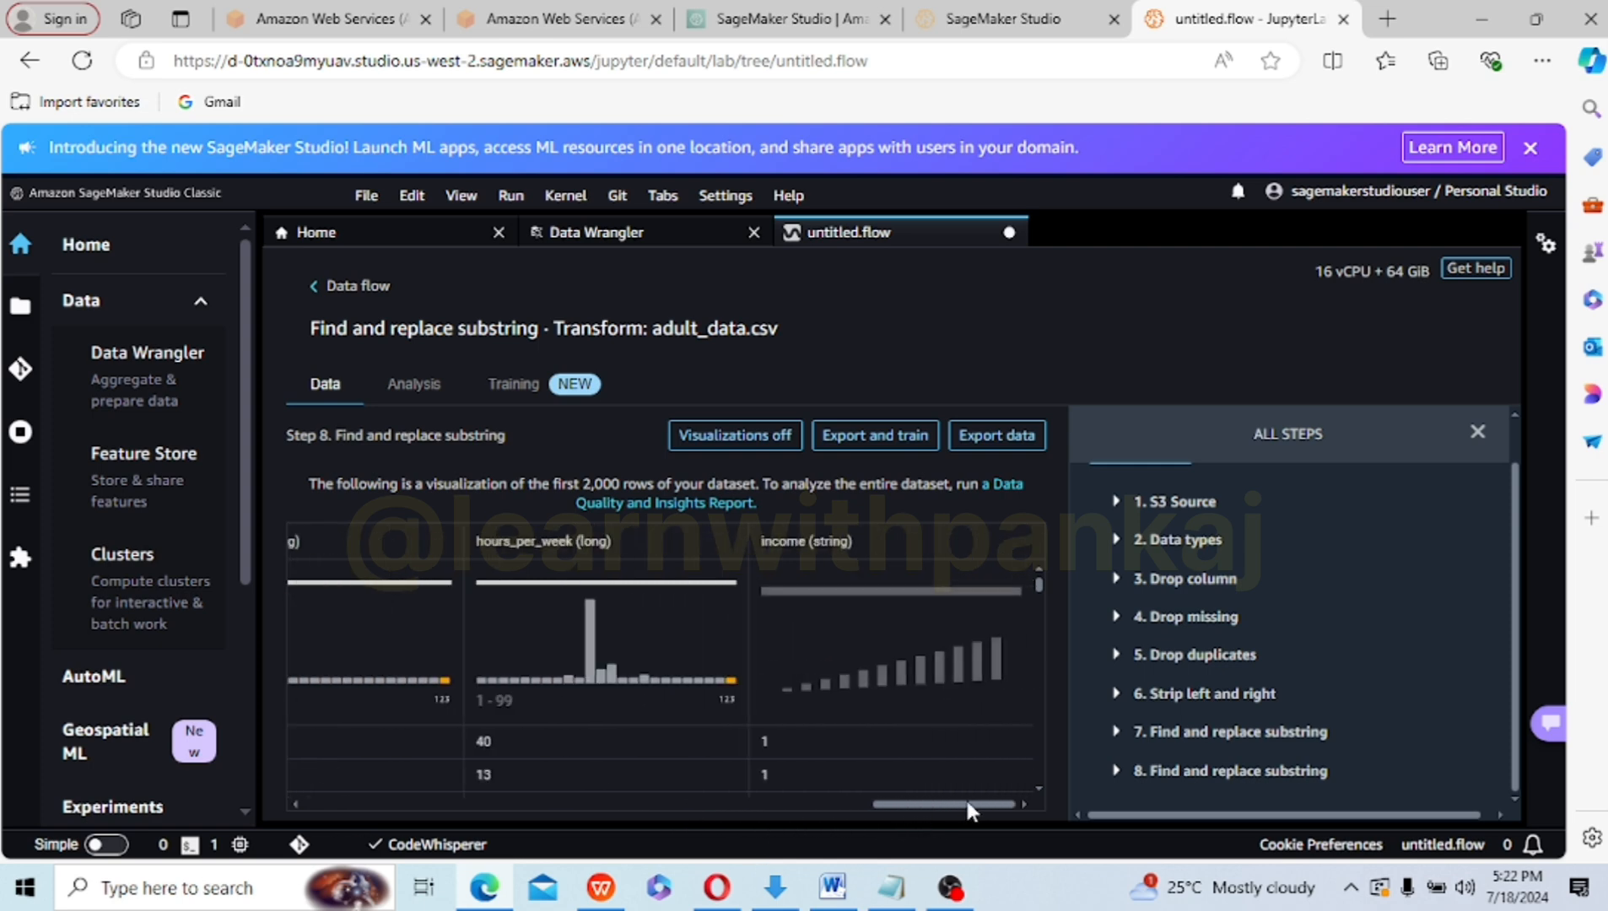
scroll(1032, 785, down, 3)
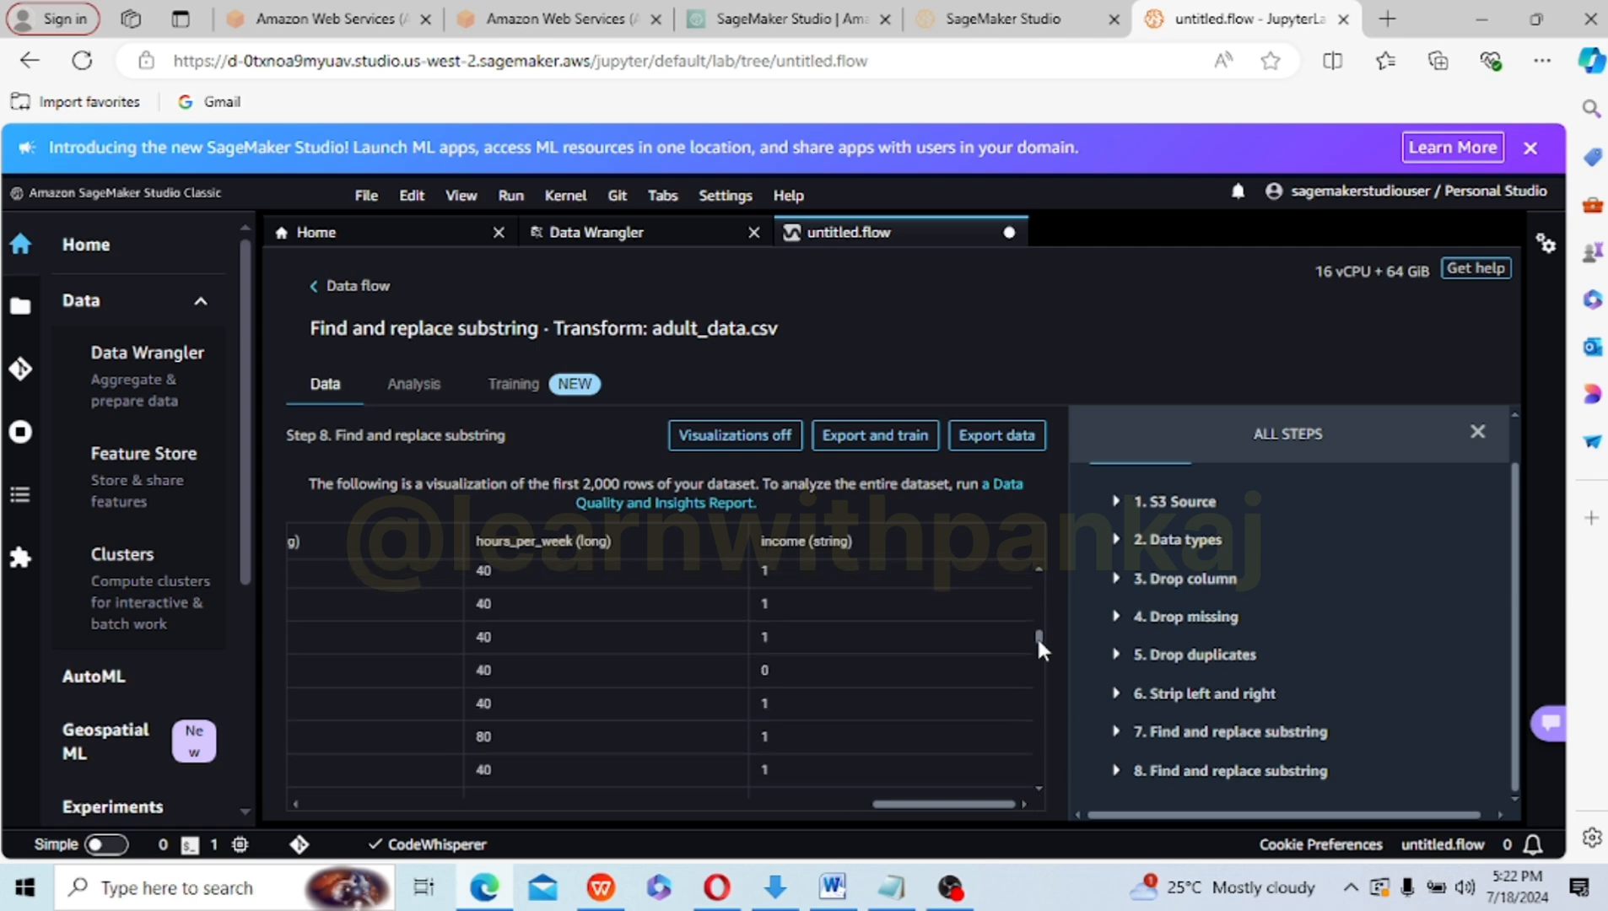
drag(1039, 640, 1038, 571)
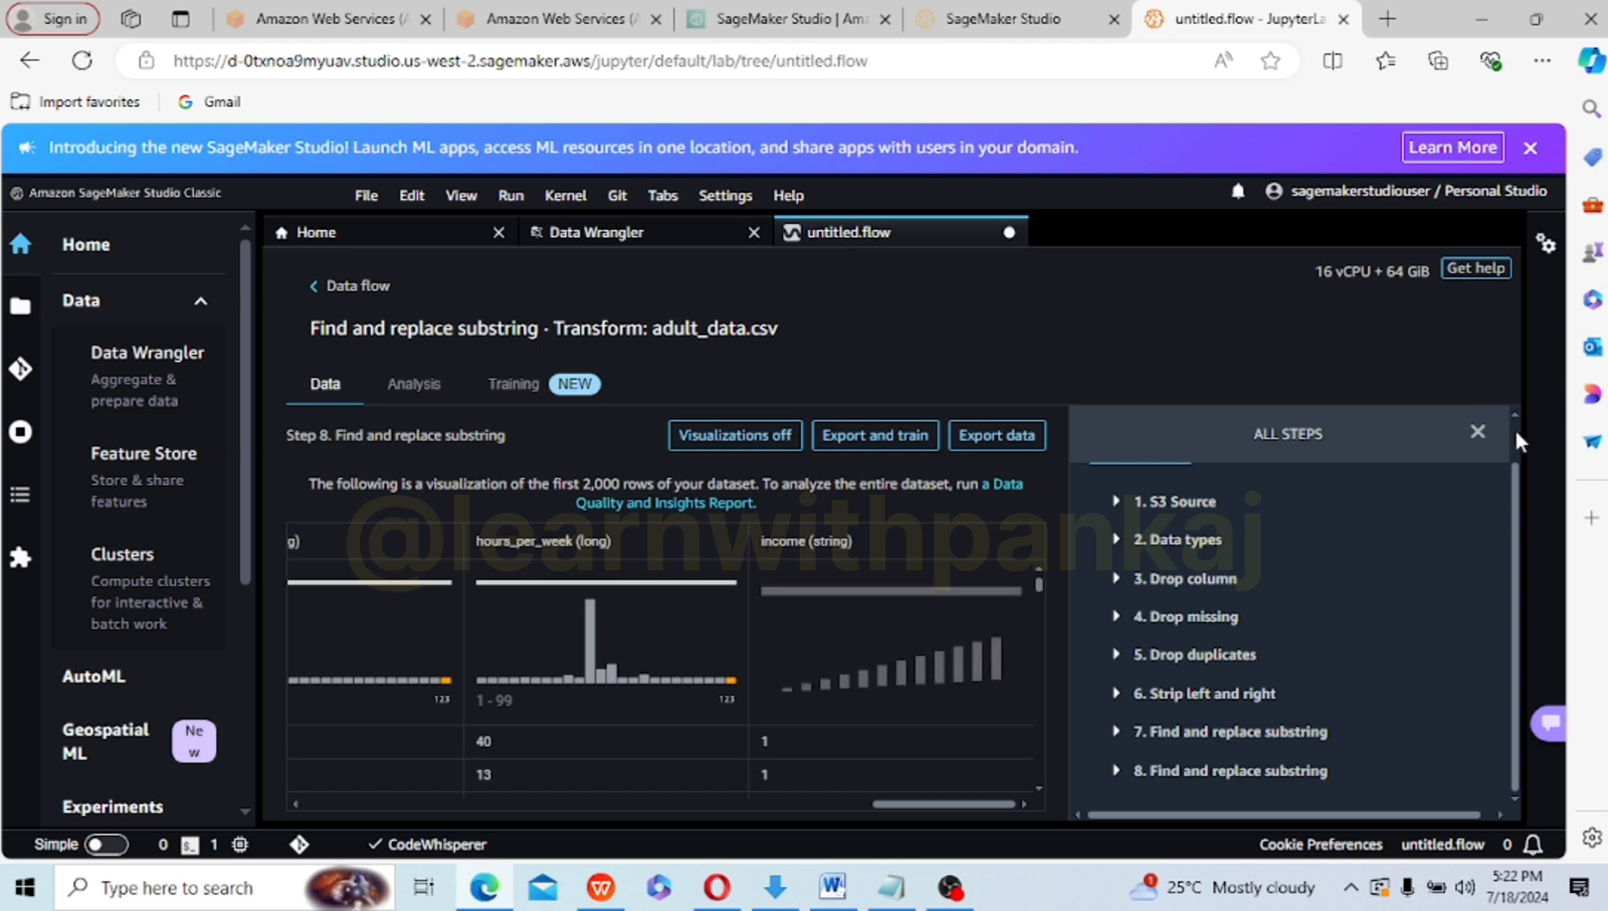
- Start a new transform step, search the transforms for "HANDLE" and choose Handle outliers
scroll(1513, 427, up, 2)
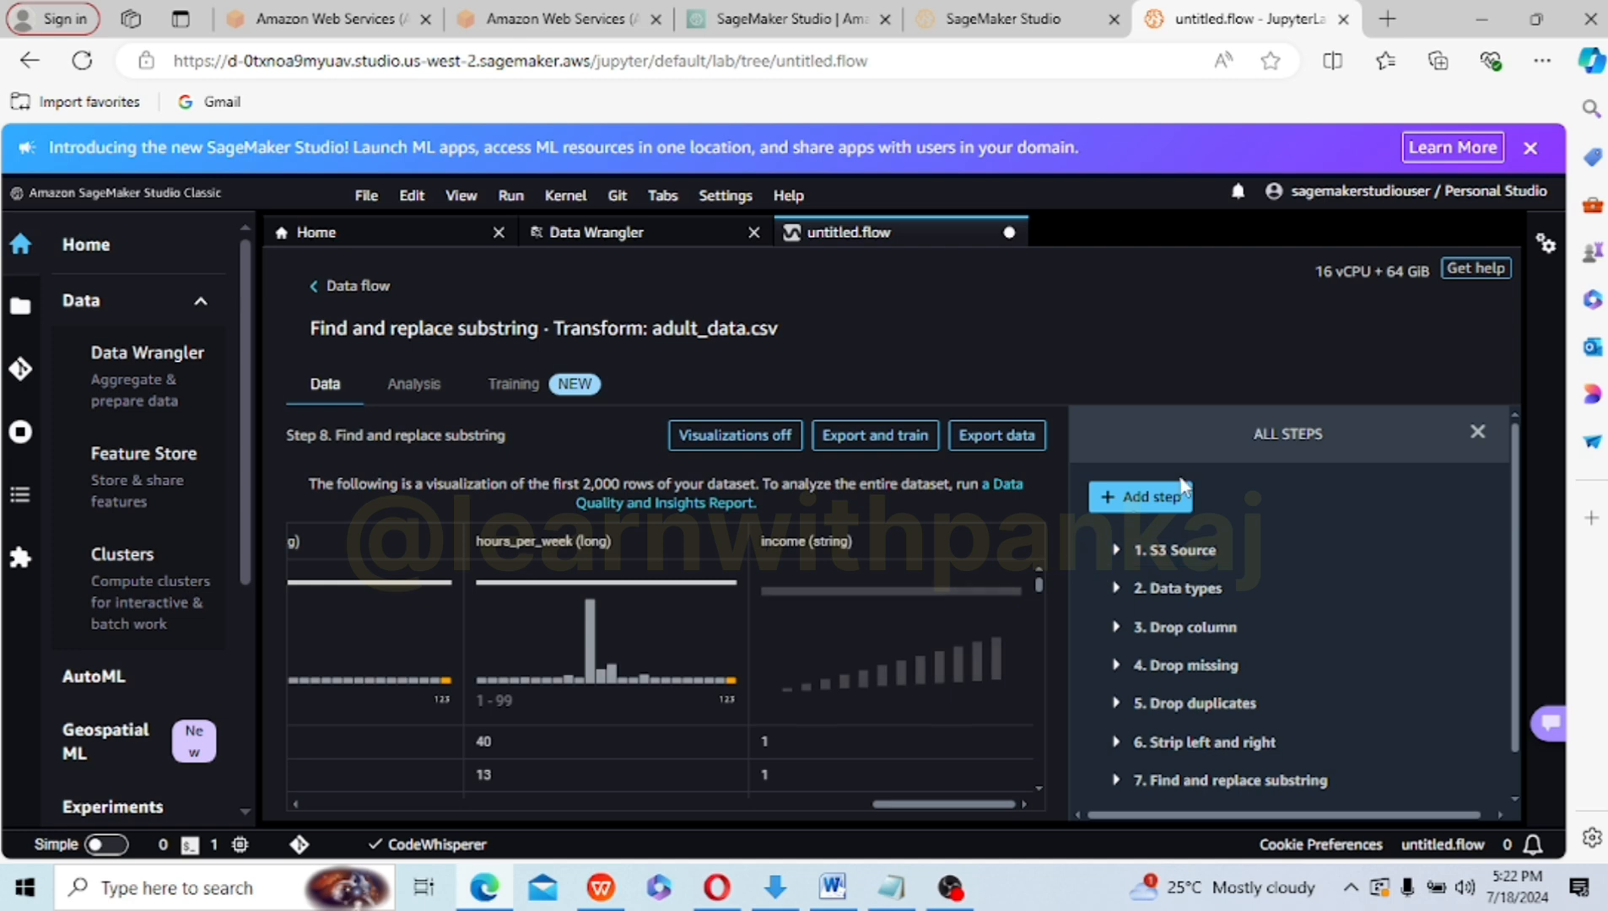
click(1158, 495)
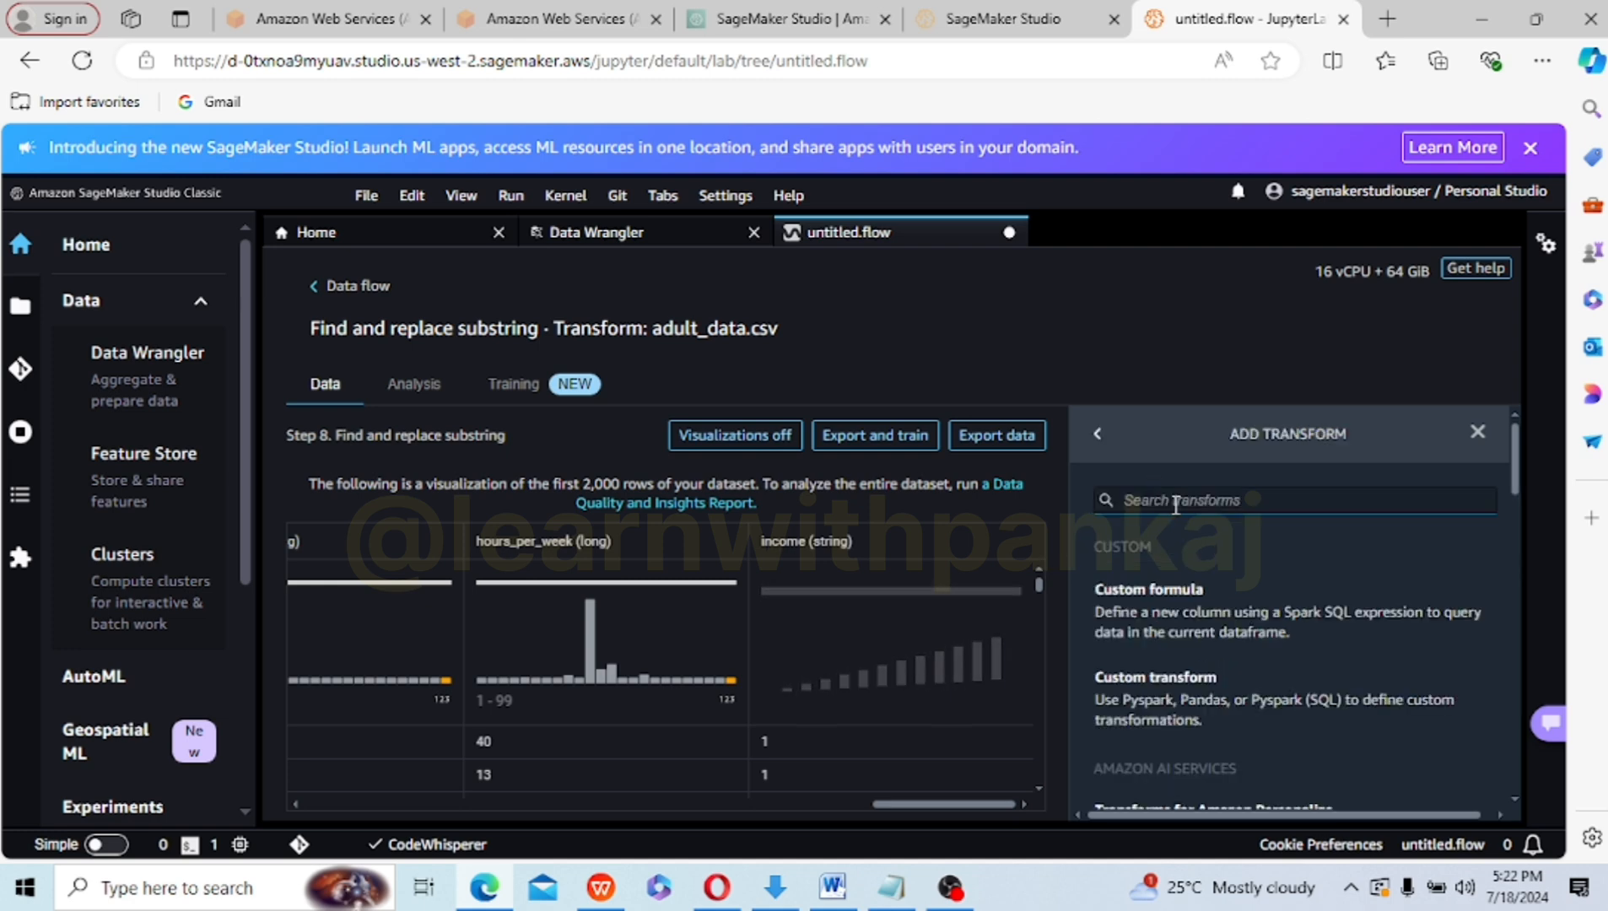
click(1175, 502)
text(HANDLE)
click(1145, 687)
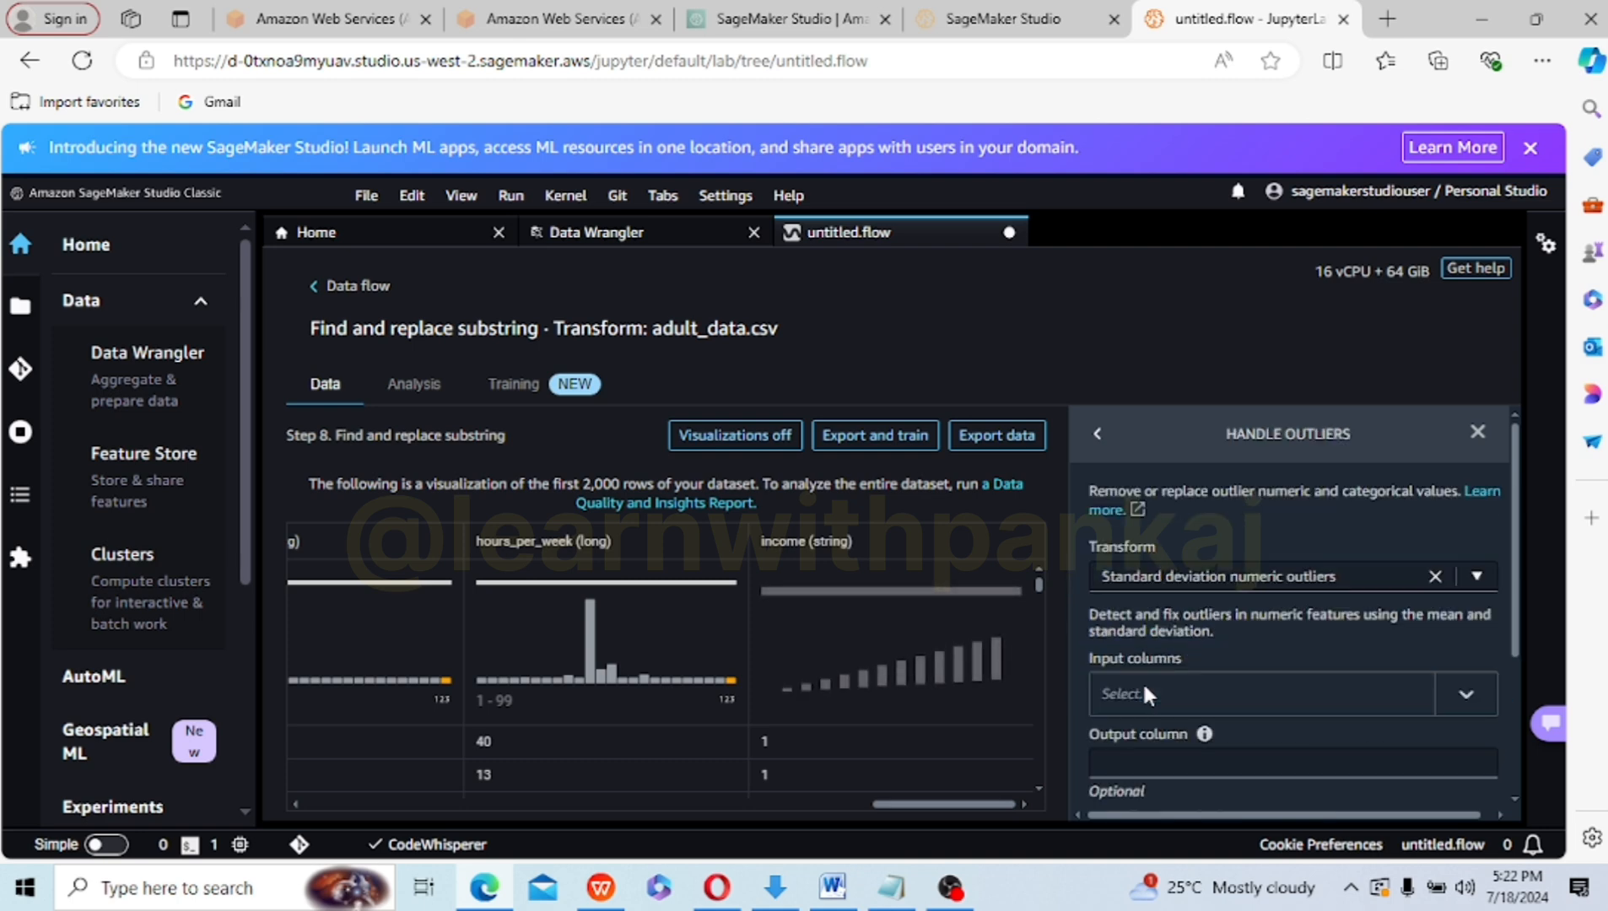
- Set the outlier transform to Min-max numeric outliers with capital_gain as the input column
click(1476, 577)
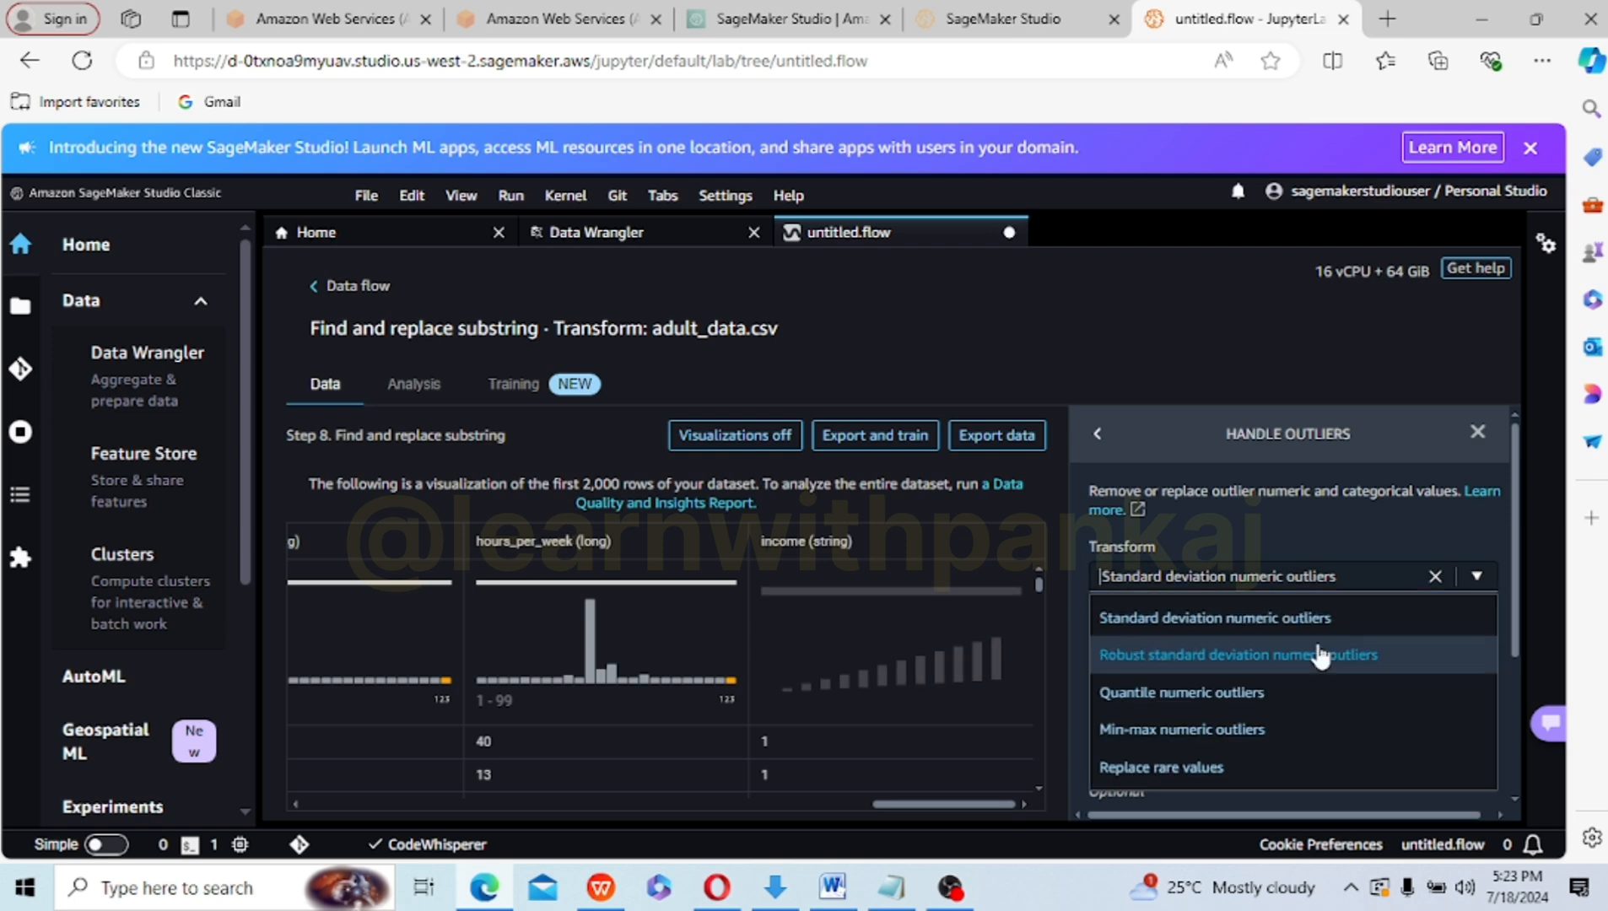
click(1232, 730)
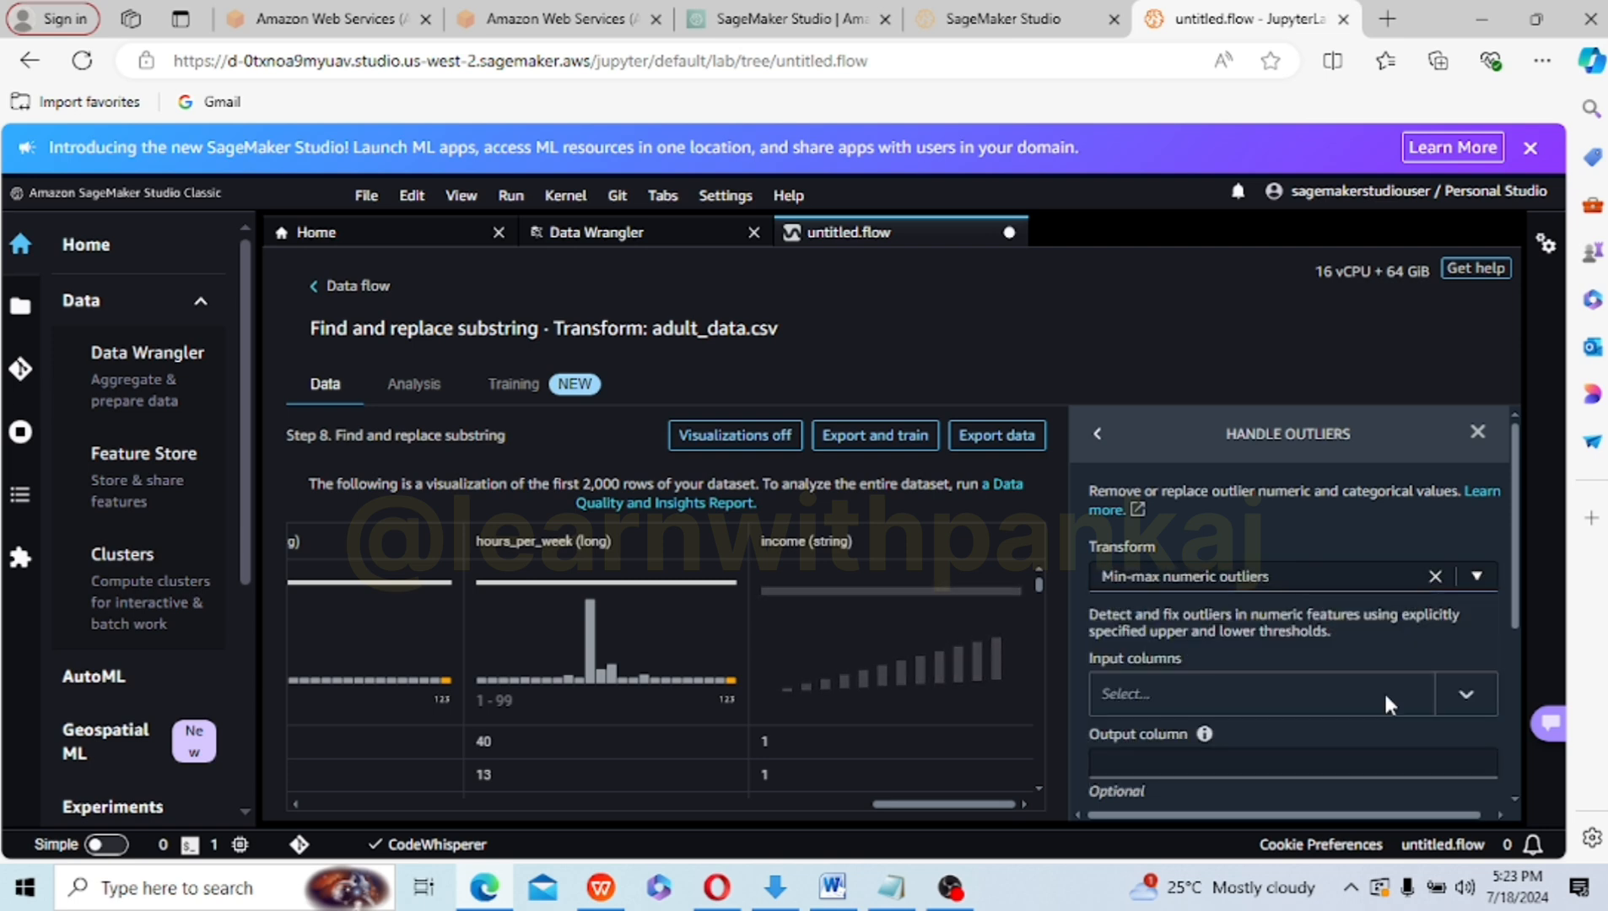
click(1469, 695)
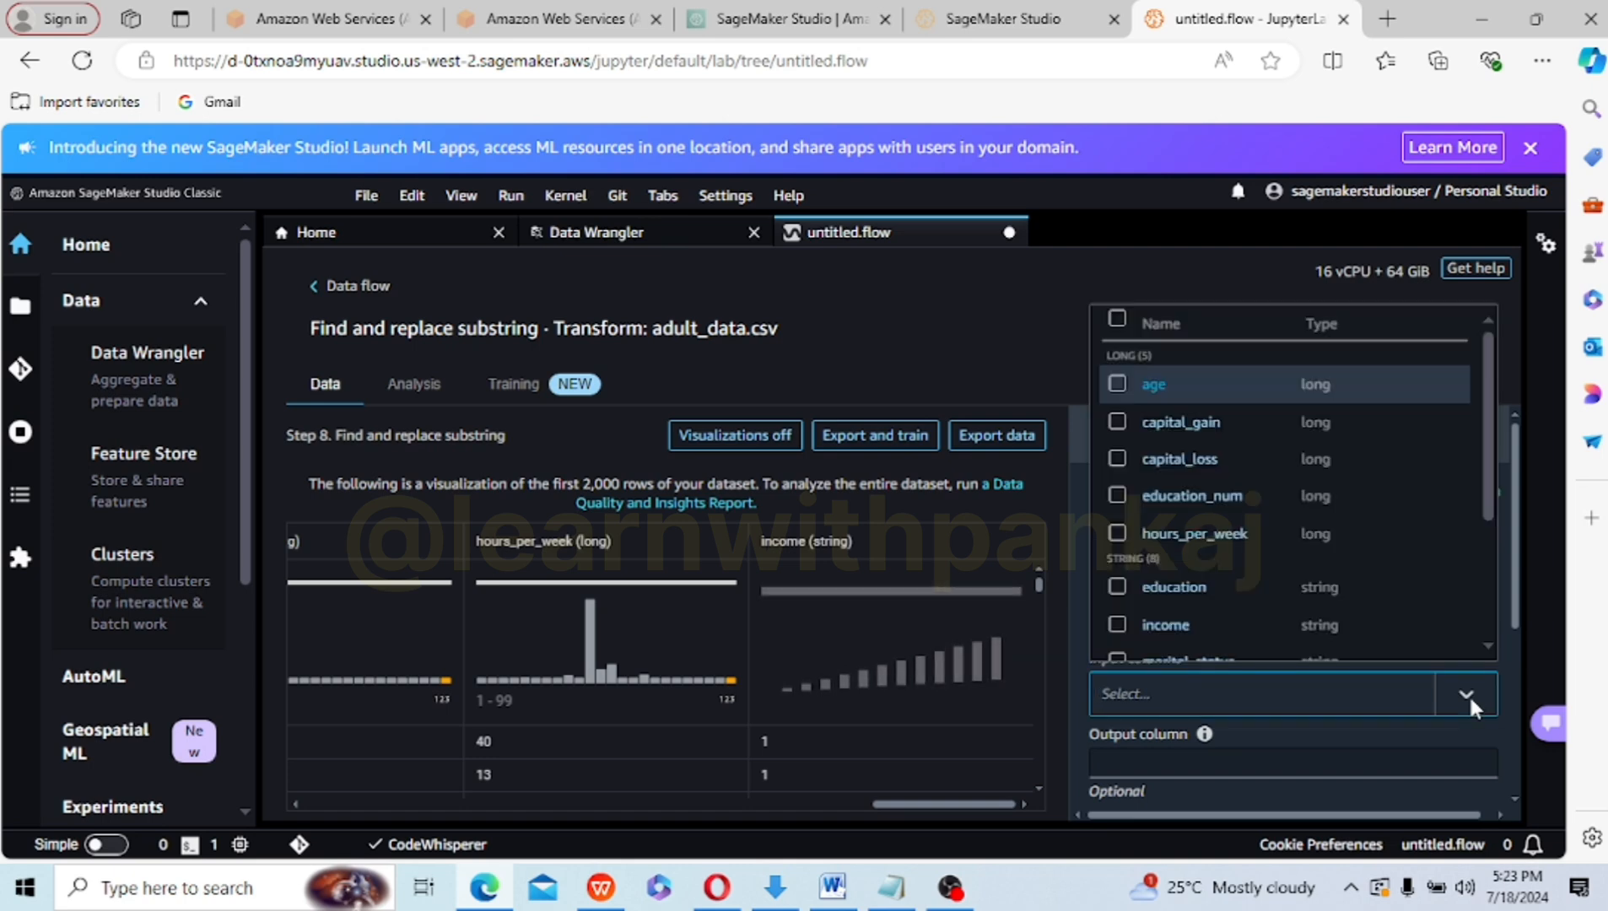
click(1117, 423)
click(1053, 730)
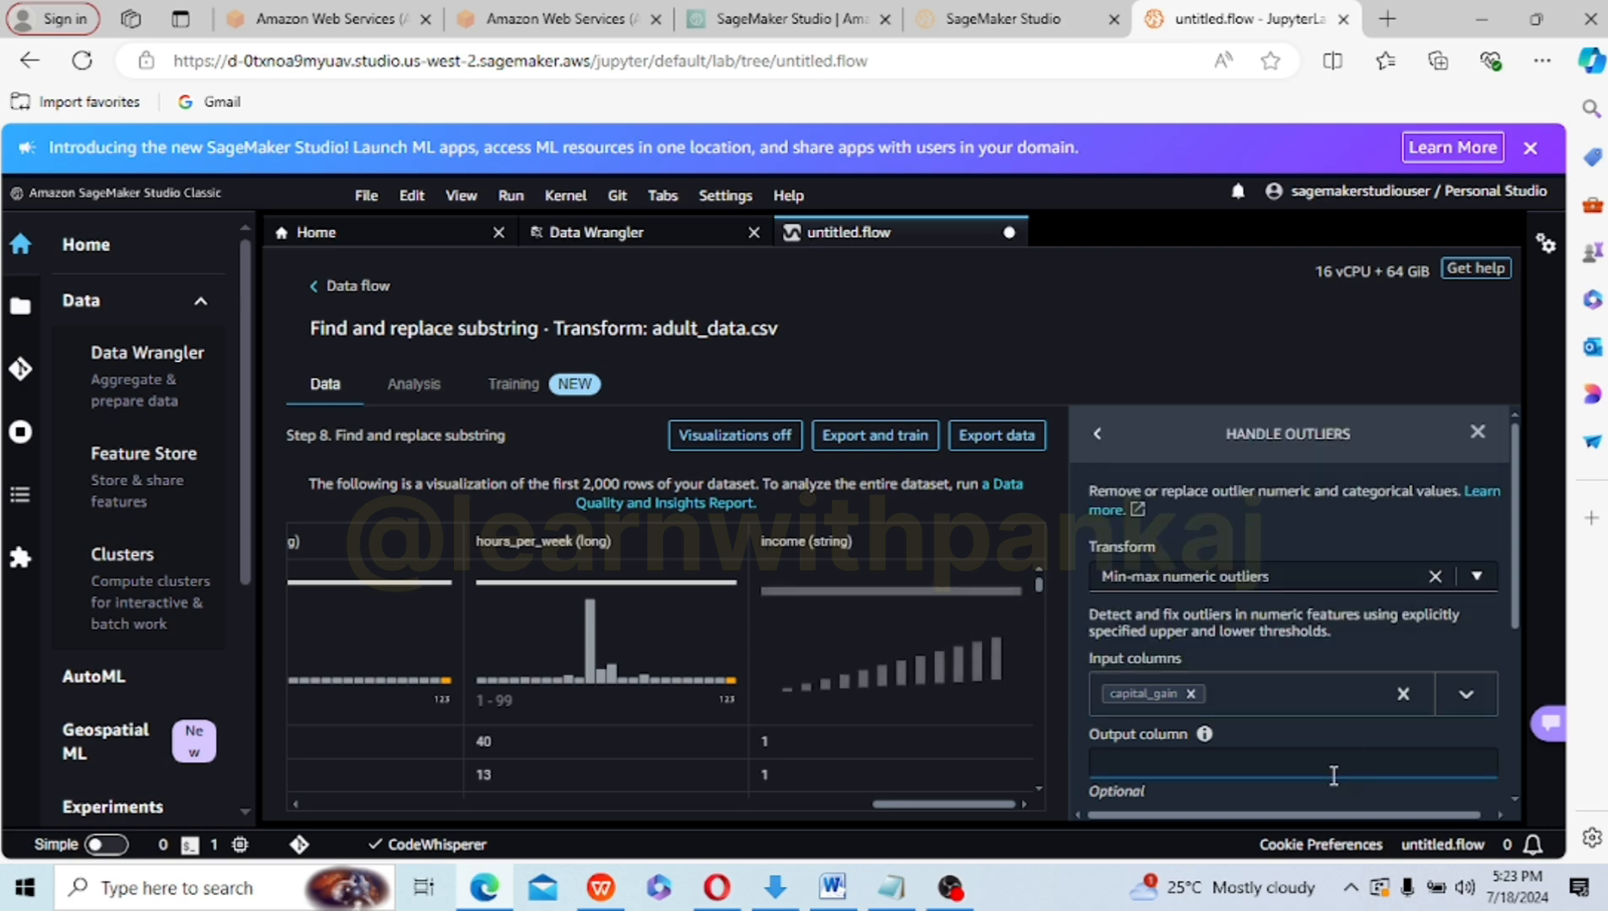
- Set the outlier fix method to Remove and the upper threshold to 80000, and start entering the lower threshold
drag(1514, 557, 1531, 670)
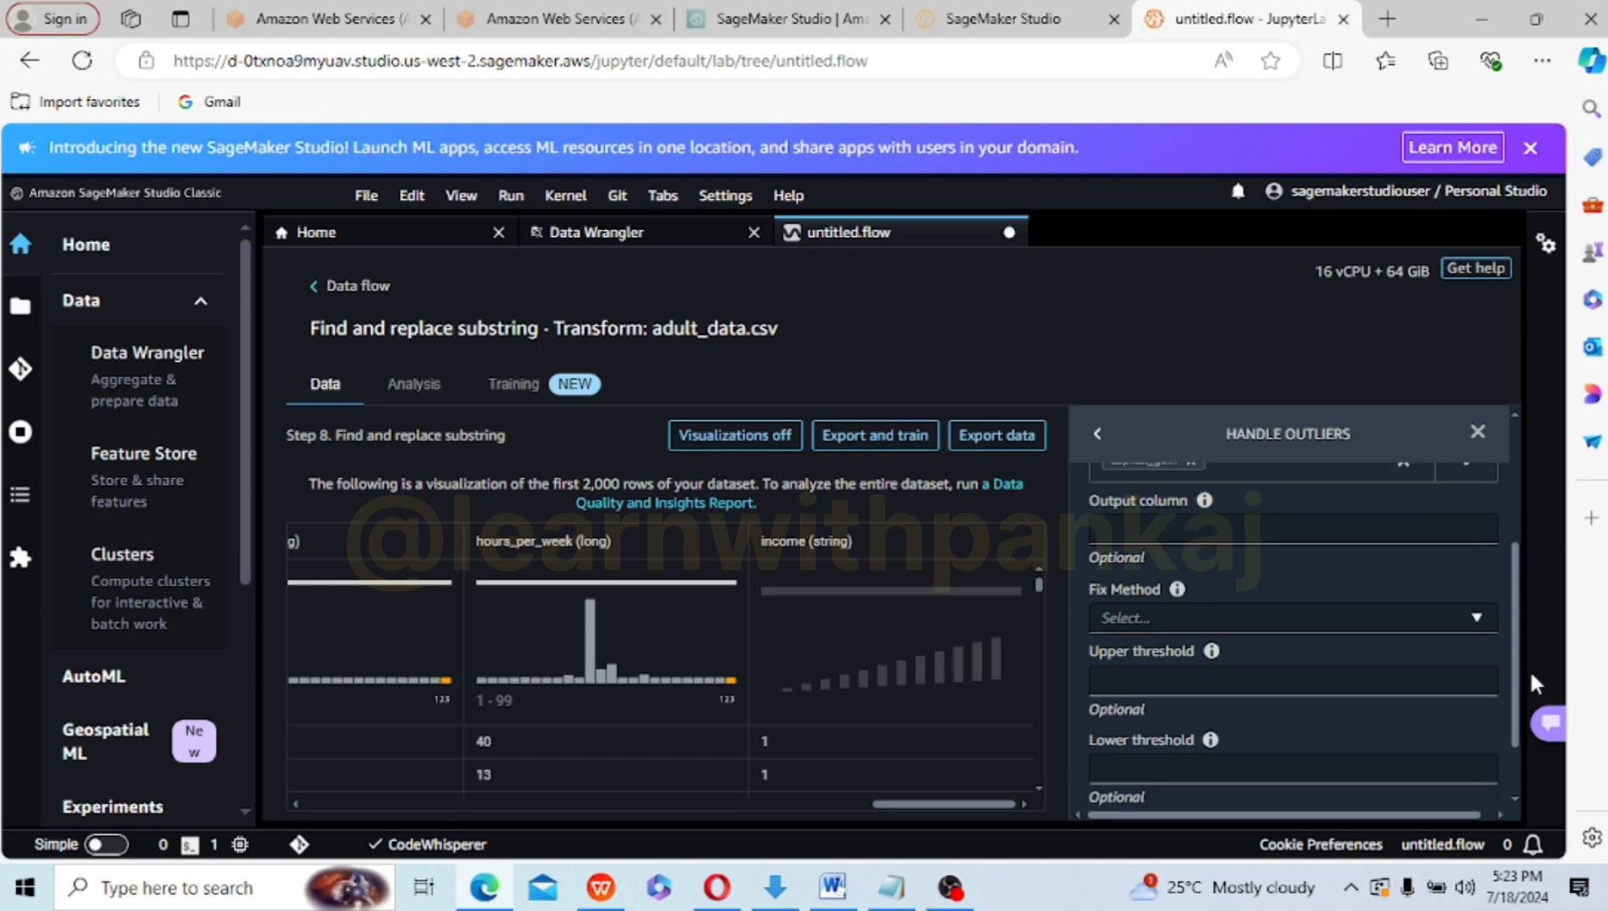
click(1279, 615)
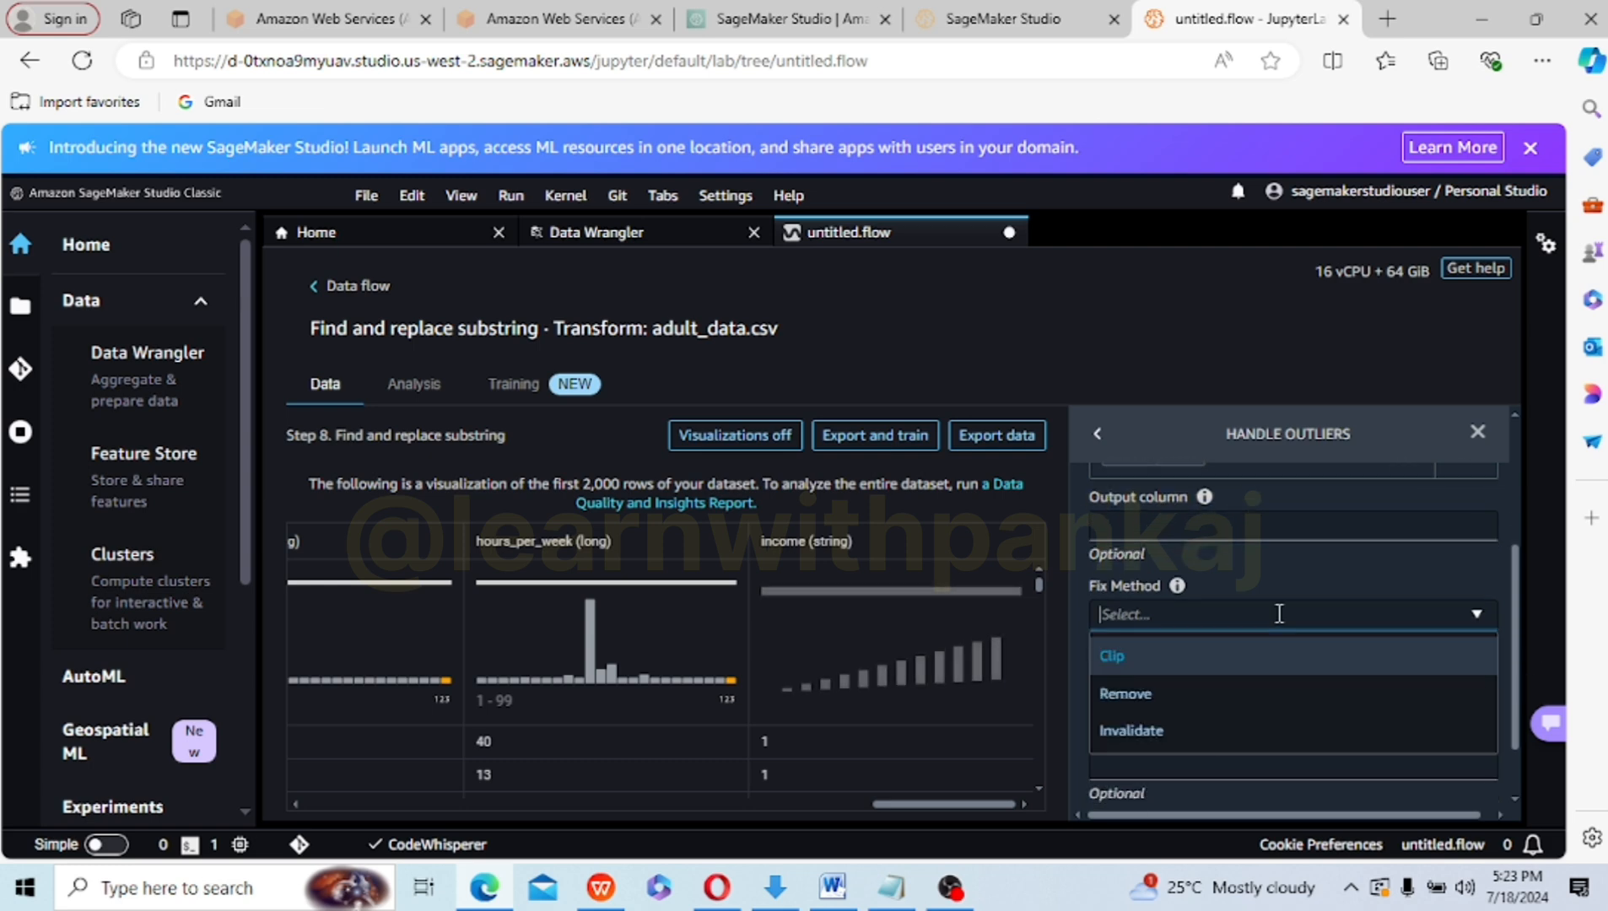
click(1139, 693)
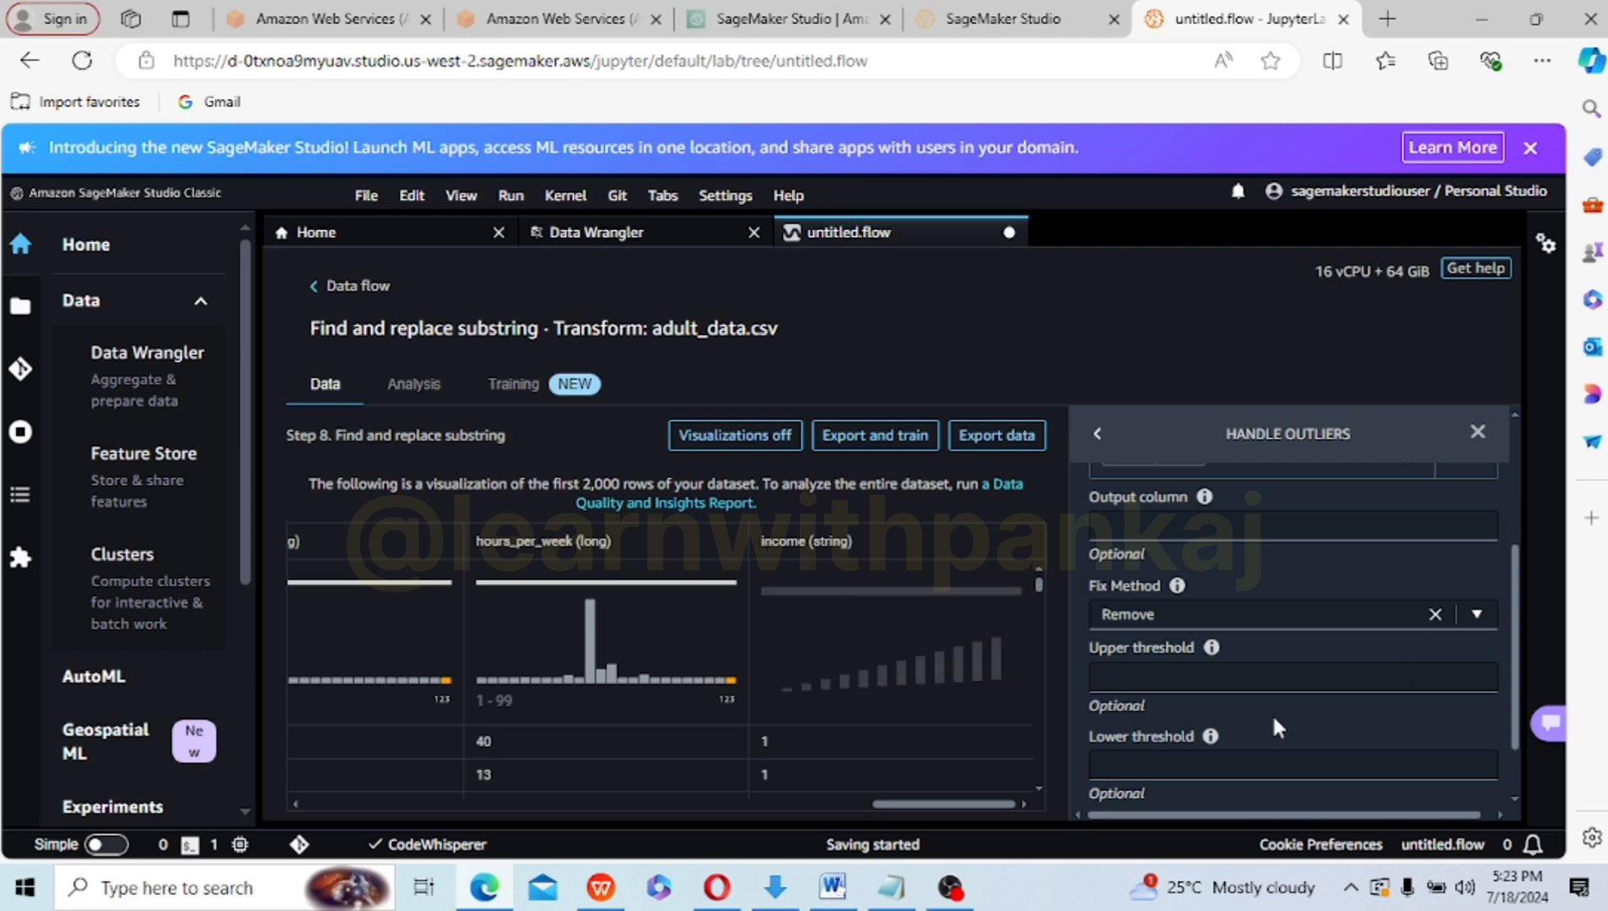
click(1196, 680)
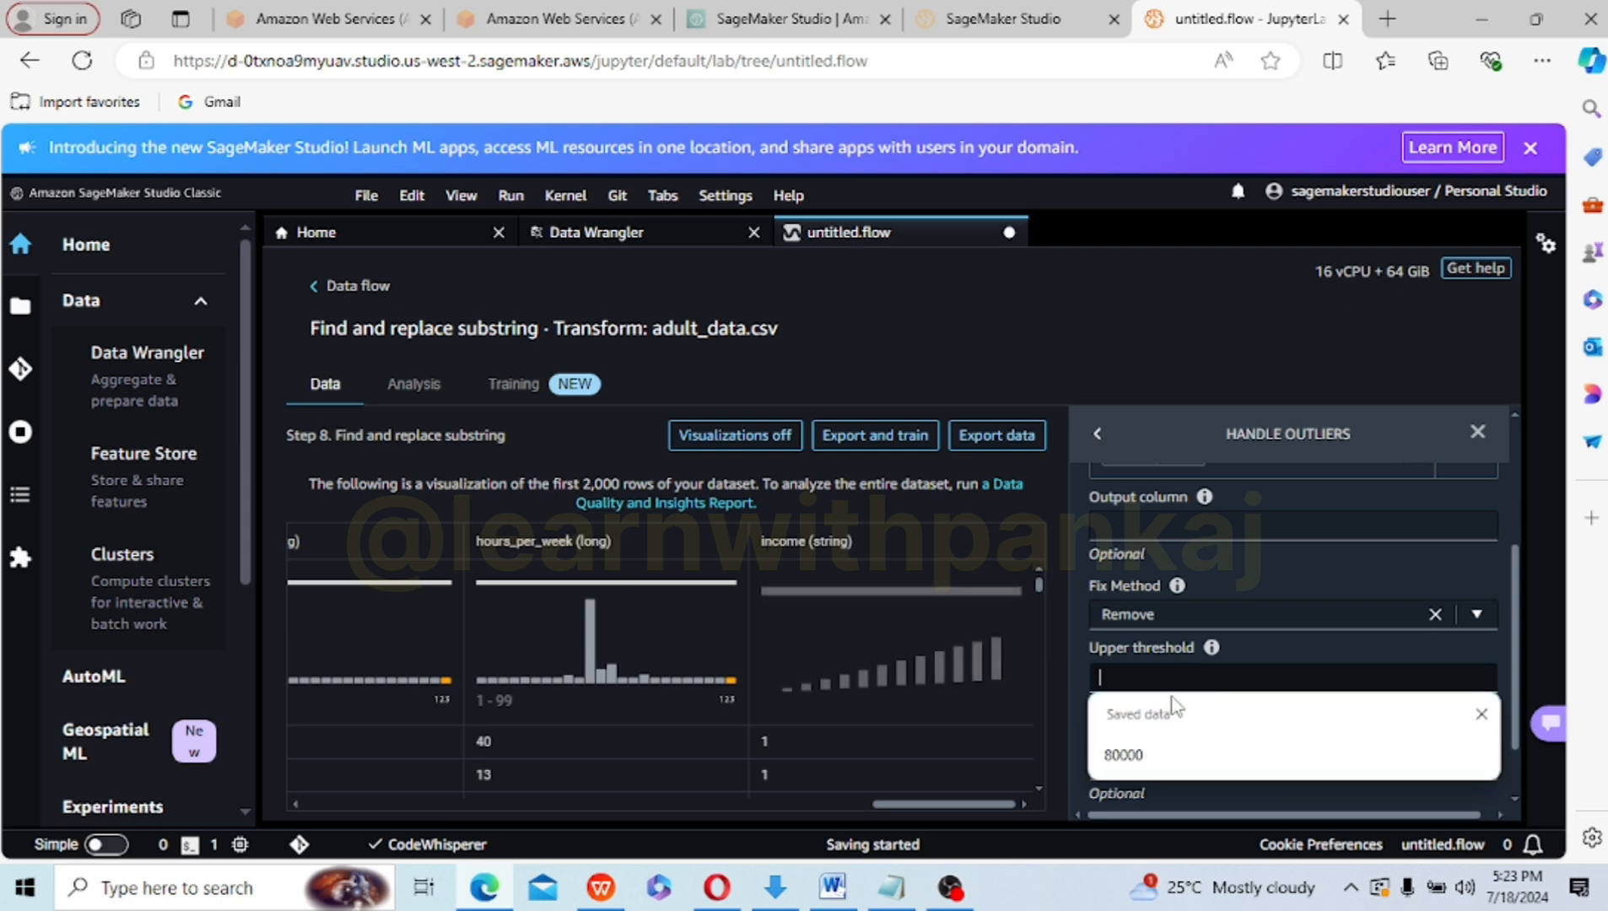
click(1196, 755)
click(1192, 762)
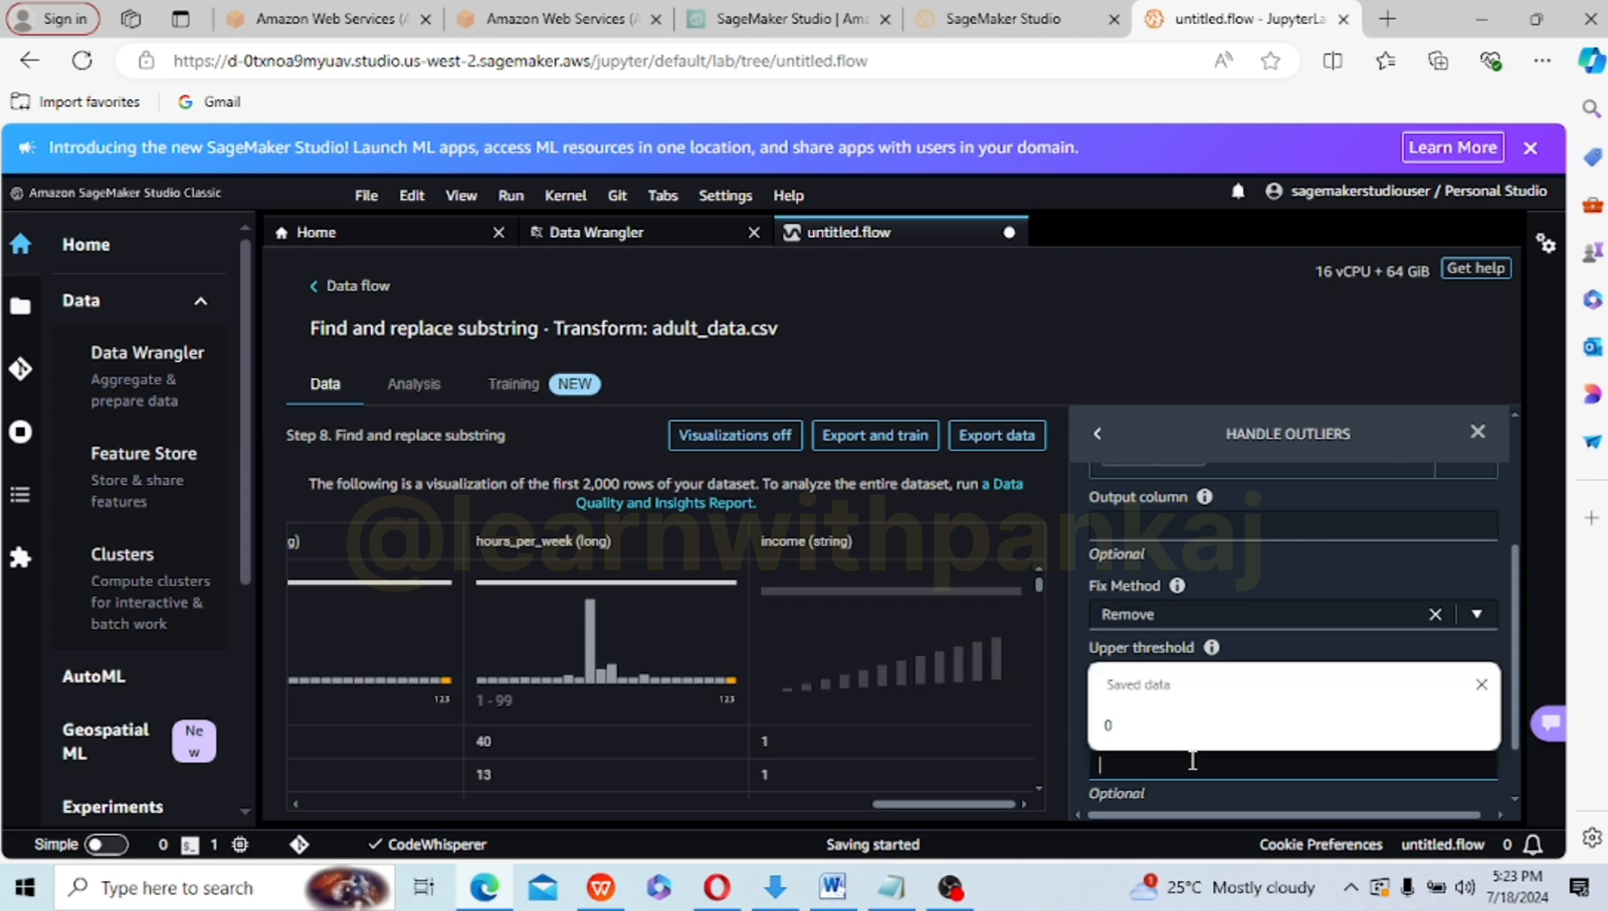
- Set the lower outlier threshold to 0, and preview and add the min-max numeric outliers transform
click(1133, 739)
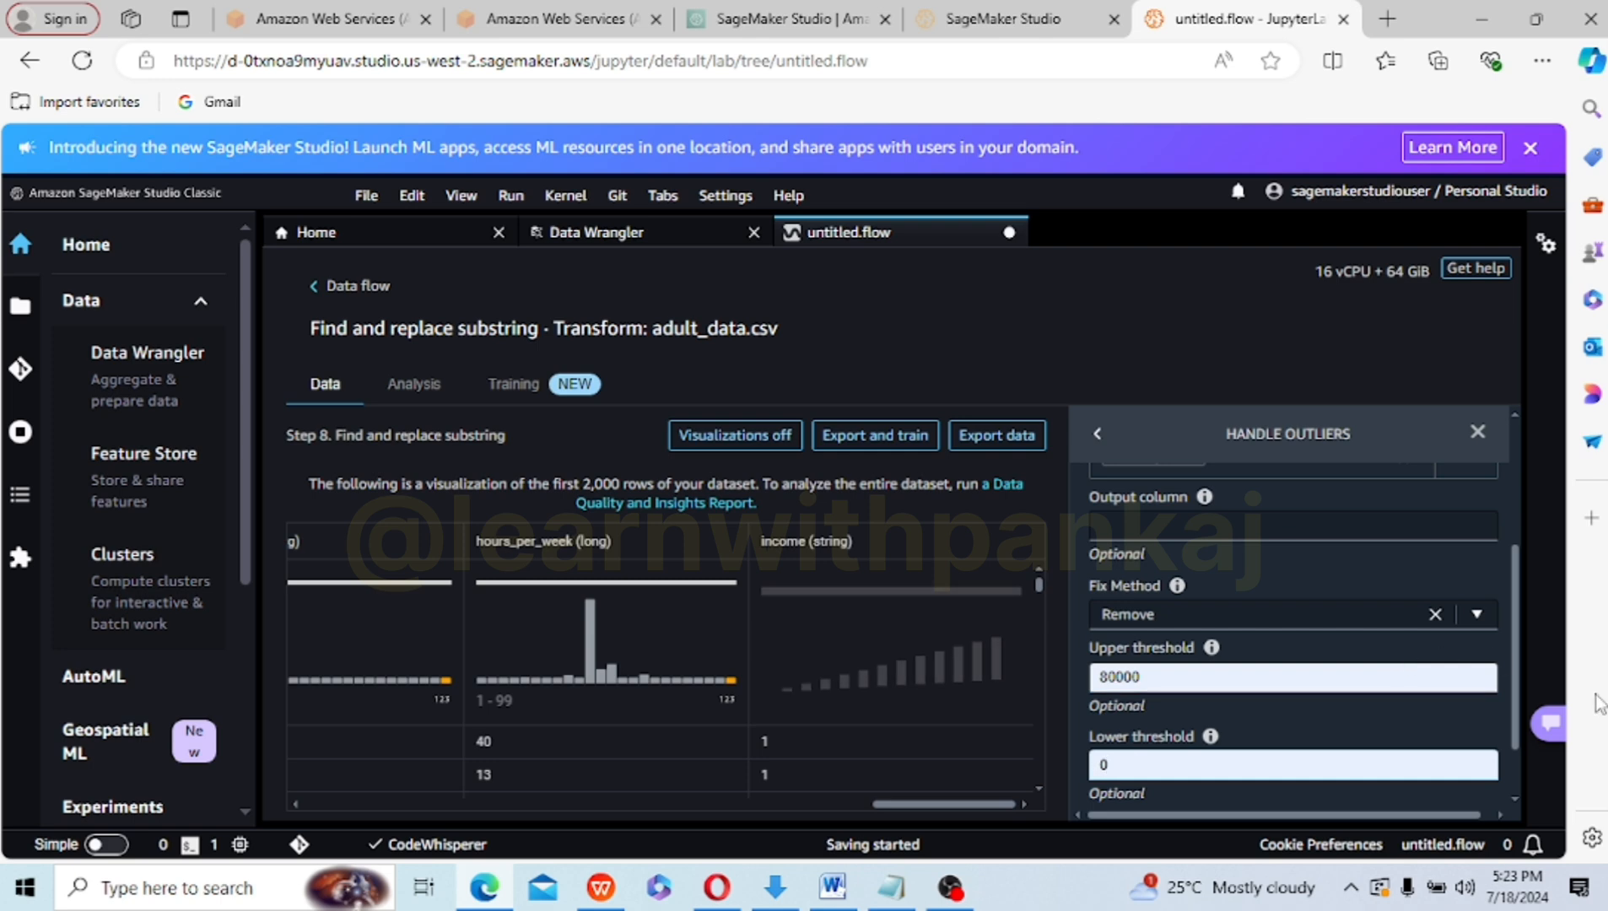
drag(1514, 703, 1510, 766)
click(1405, 775)
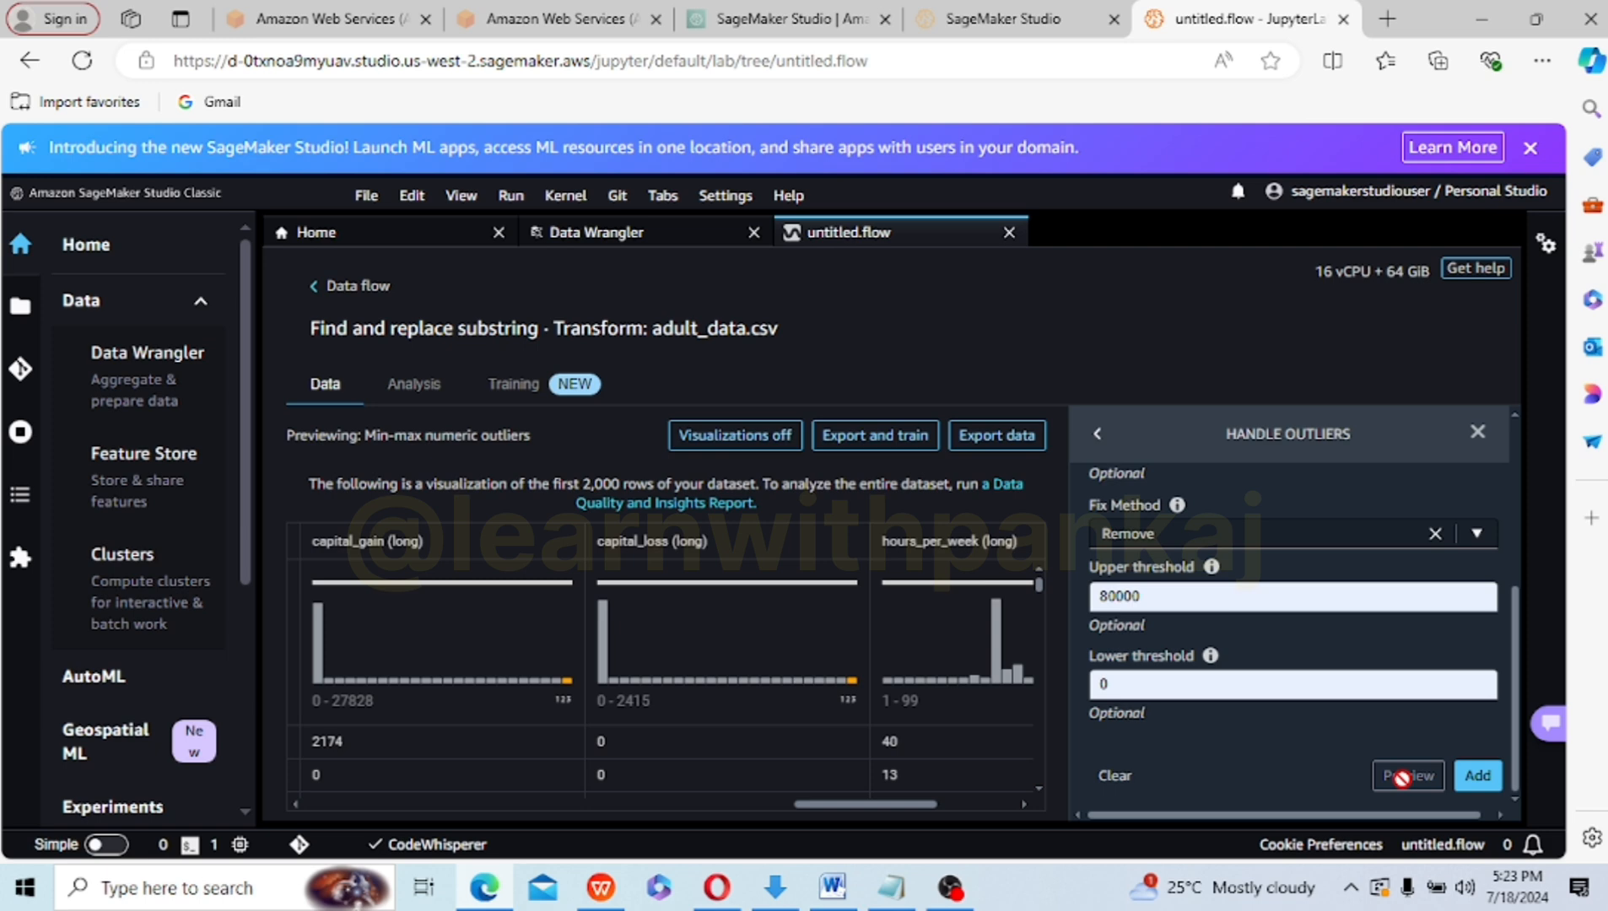
click(1473, 783)
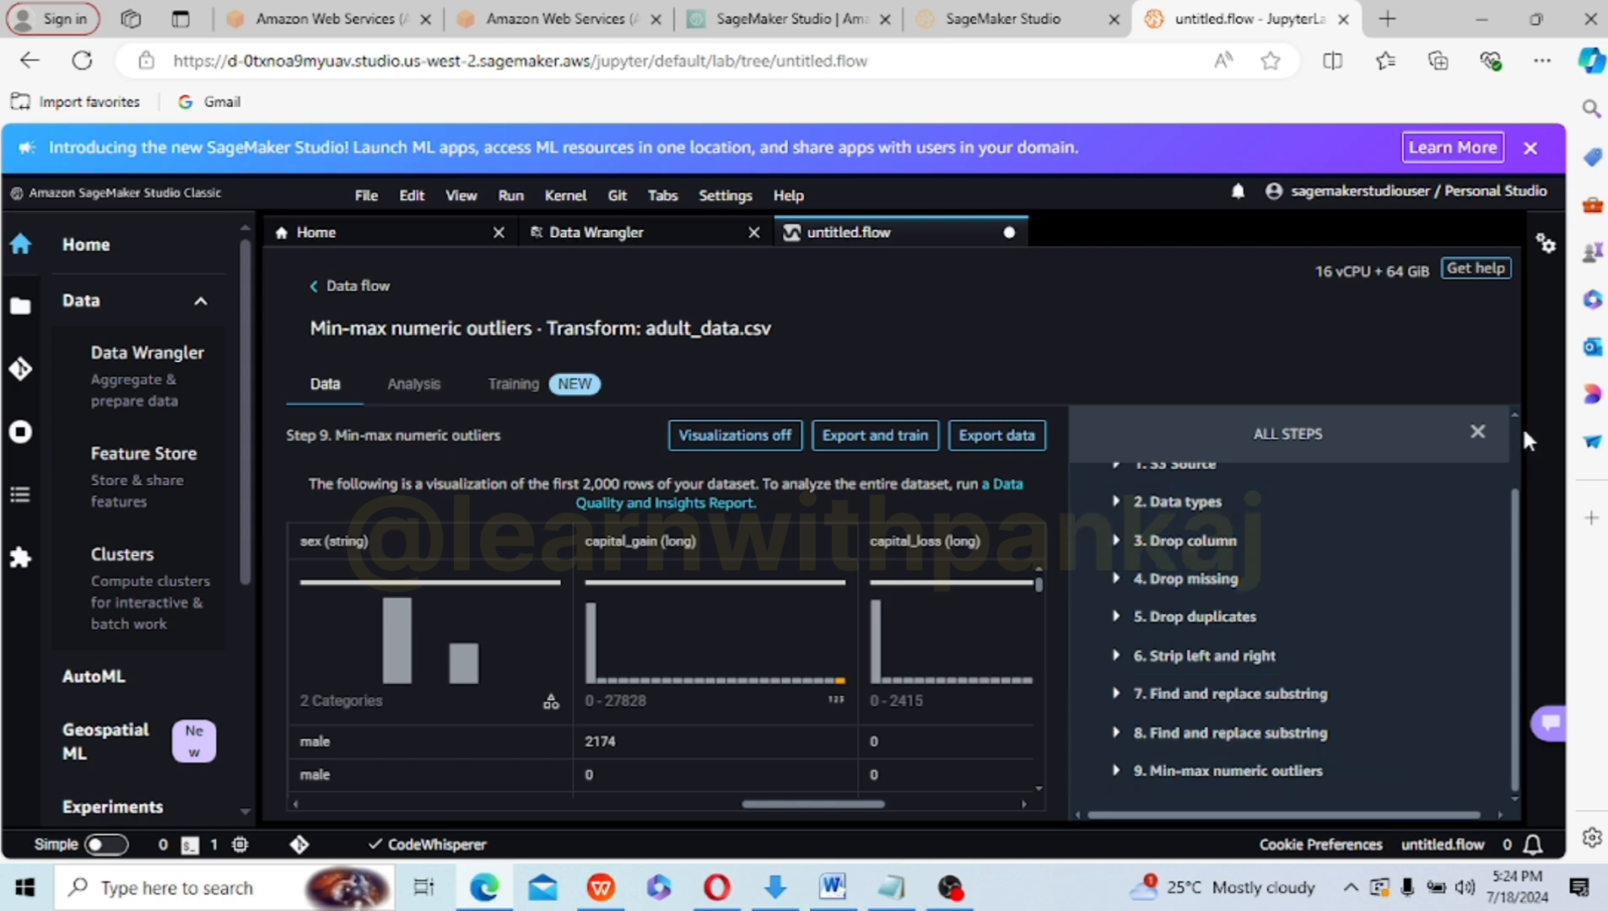
- Examine the columns and rows of the dataset after the outlier step, including the education values
scroll(1519, 440, up, 2)
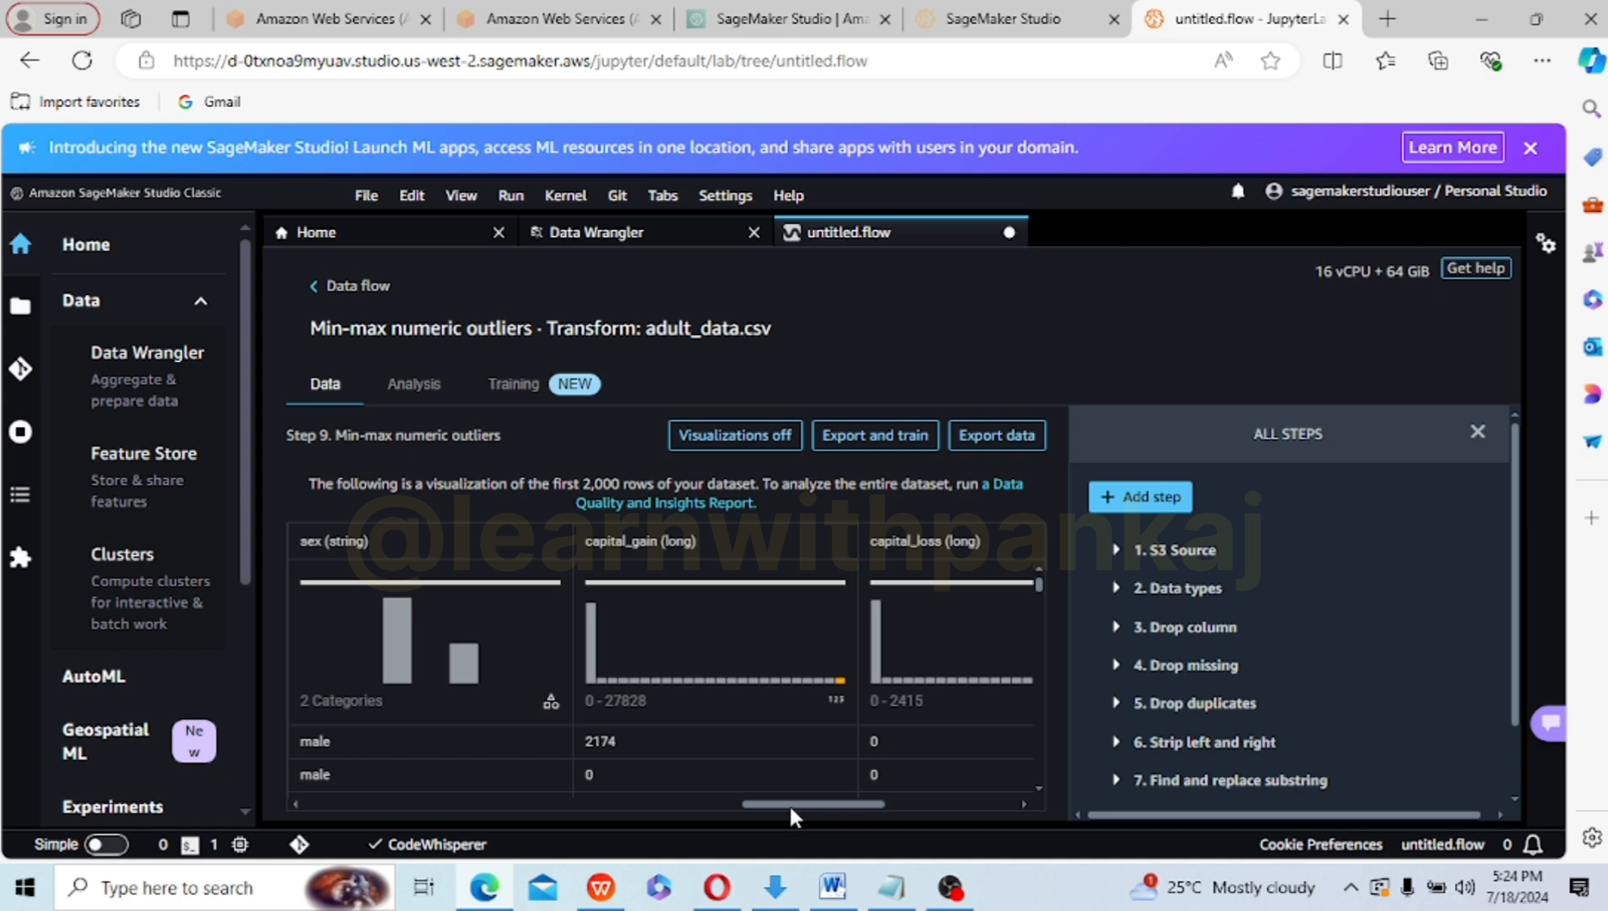
drag(789, 806, 444, 835)
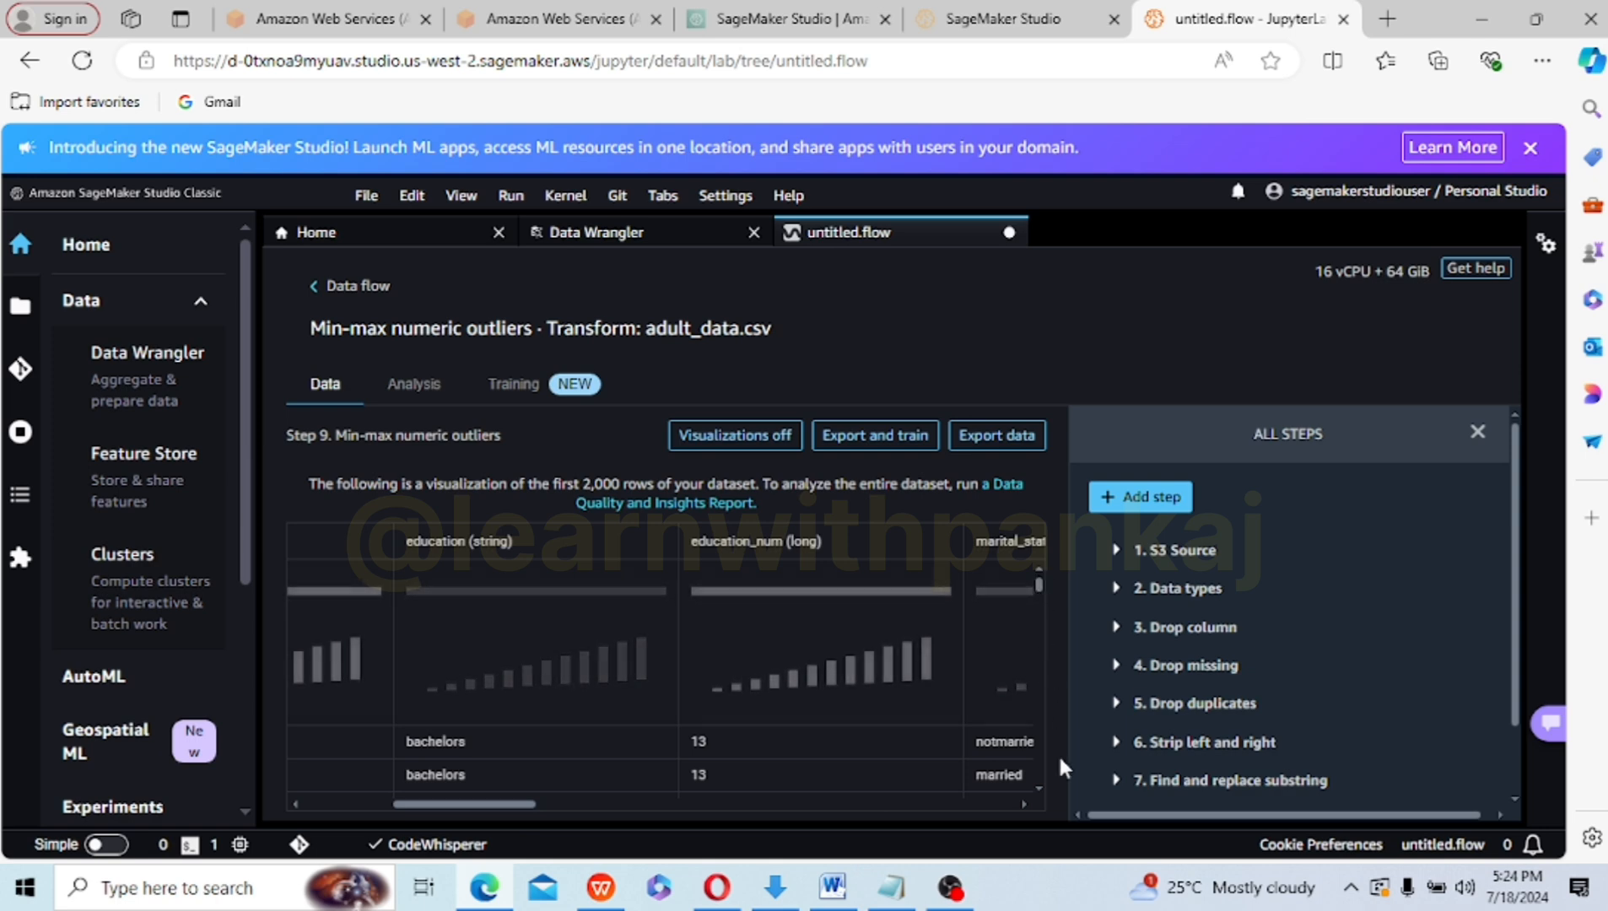
scroll(1041, 786, down, 3)
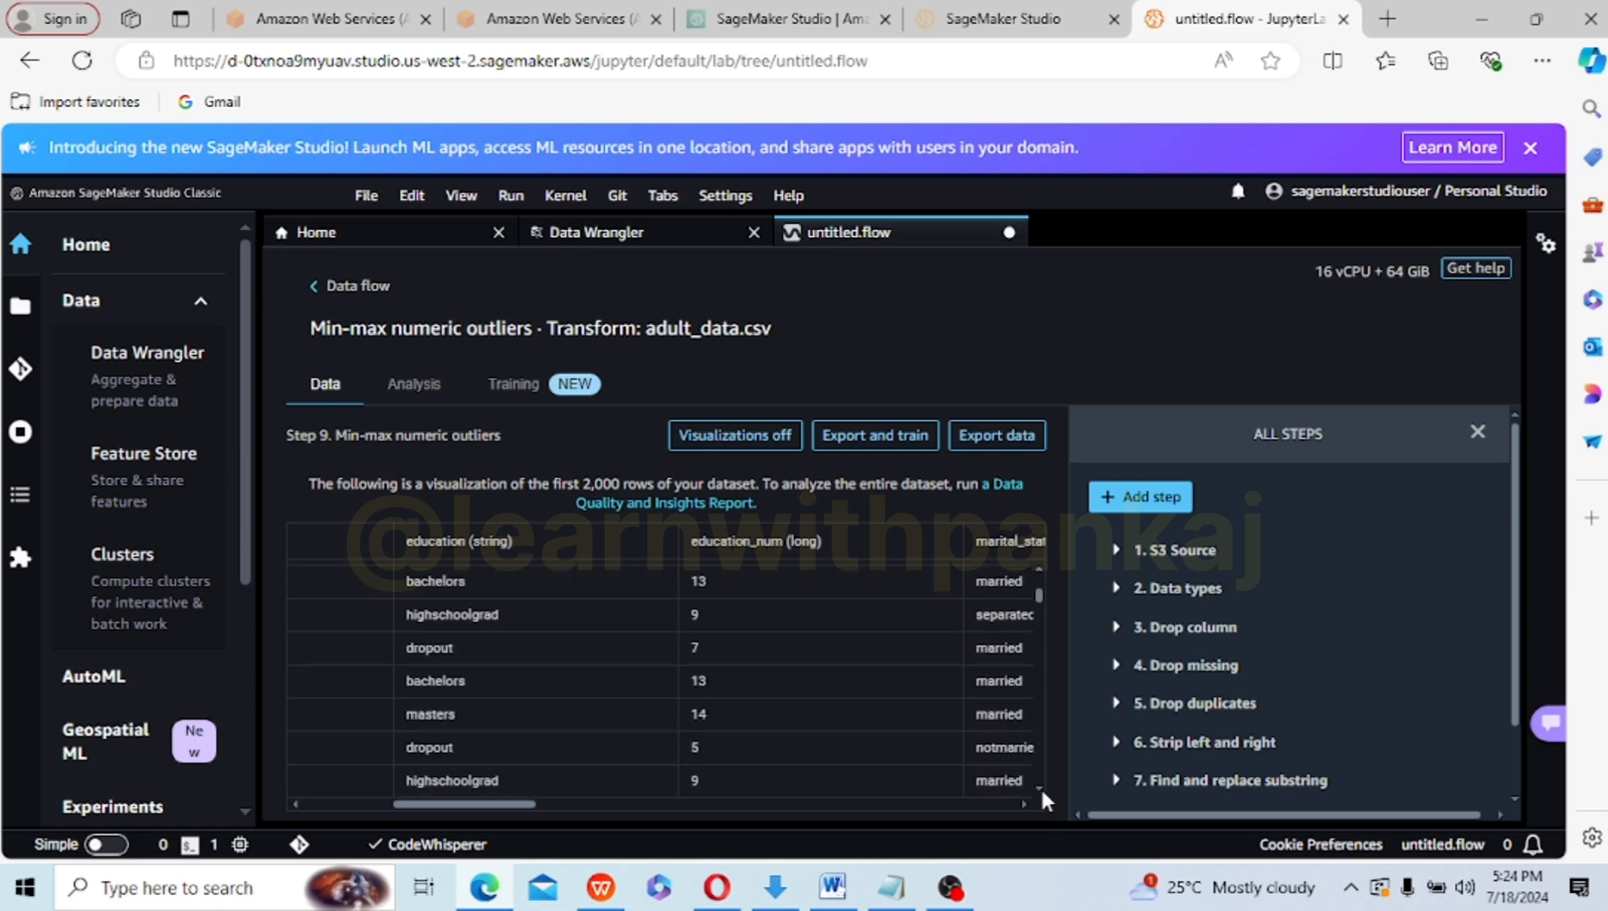
scroll(1040, 786, down, 10)
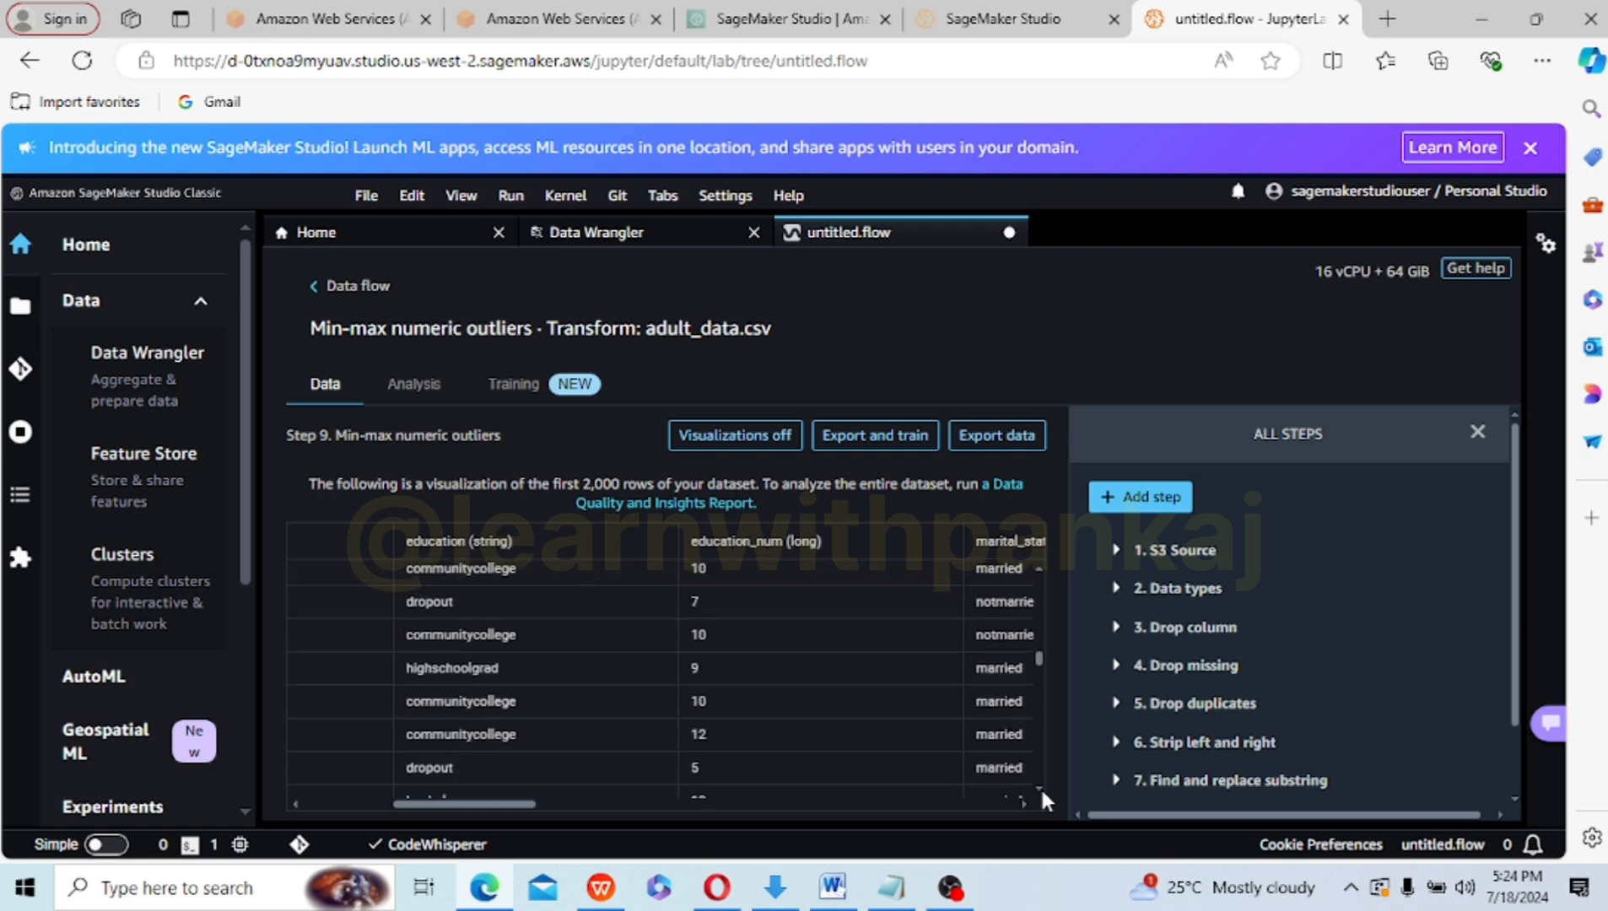
scroll(1040, 786, down, 5)
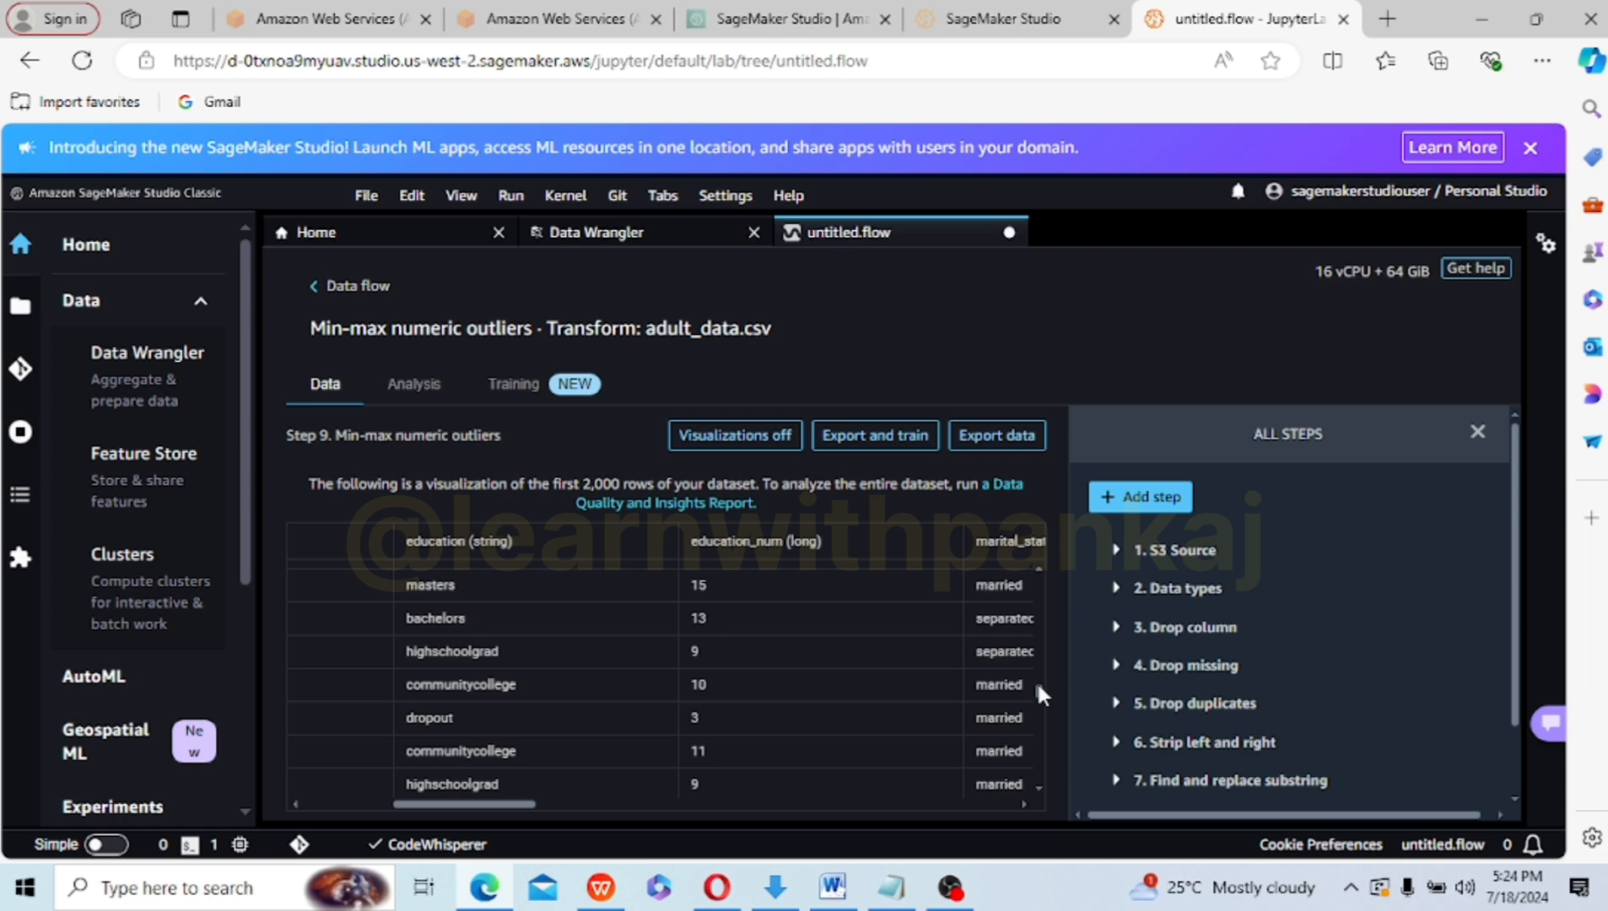
scroll(1036, 680, down, 5)
drag(1038, 635, 1041, 576)
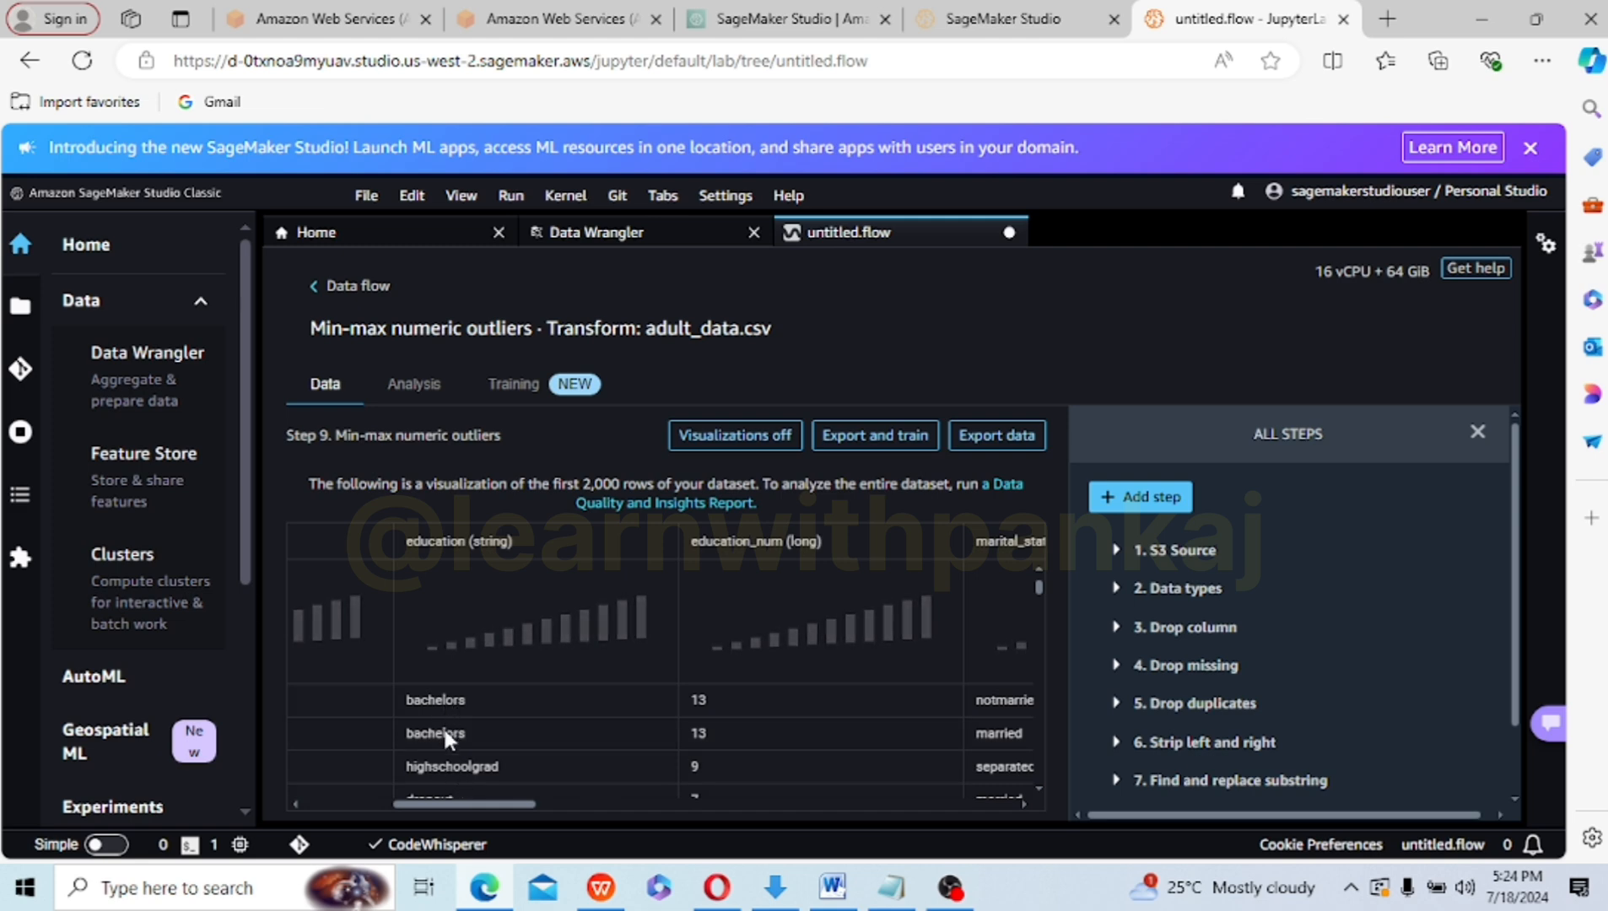
- Start a new transform step of the Encode categorical type
click(1154, 498)
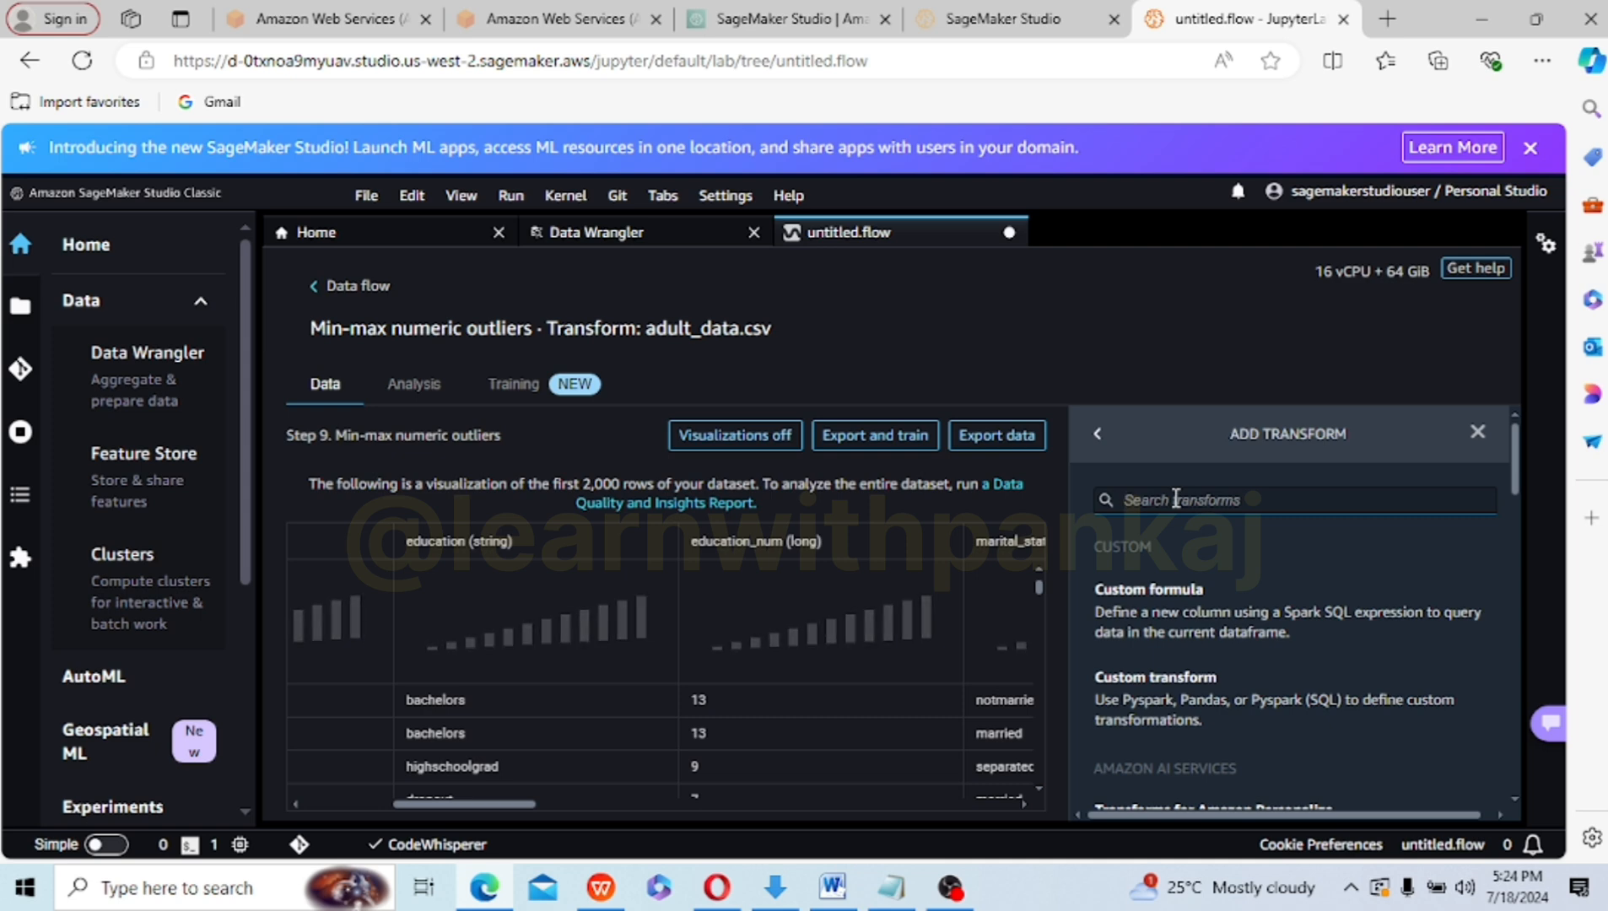
text(ENCO)
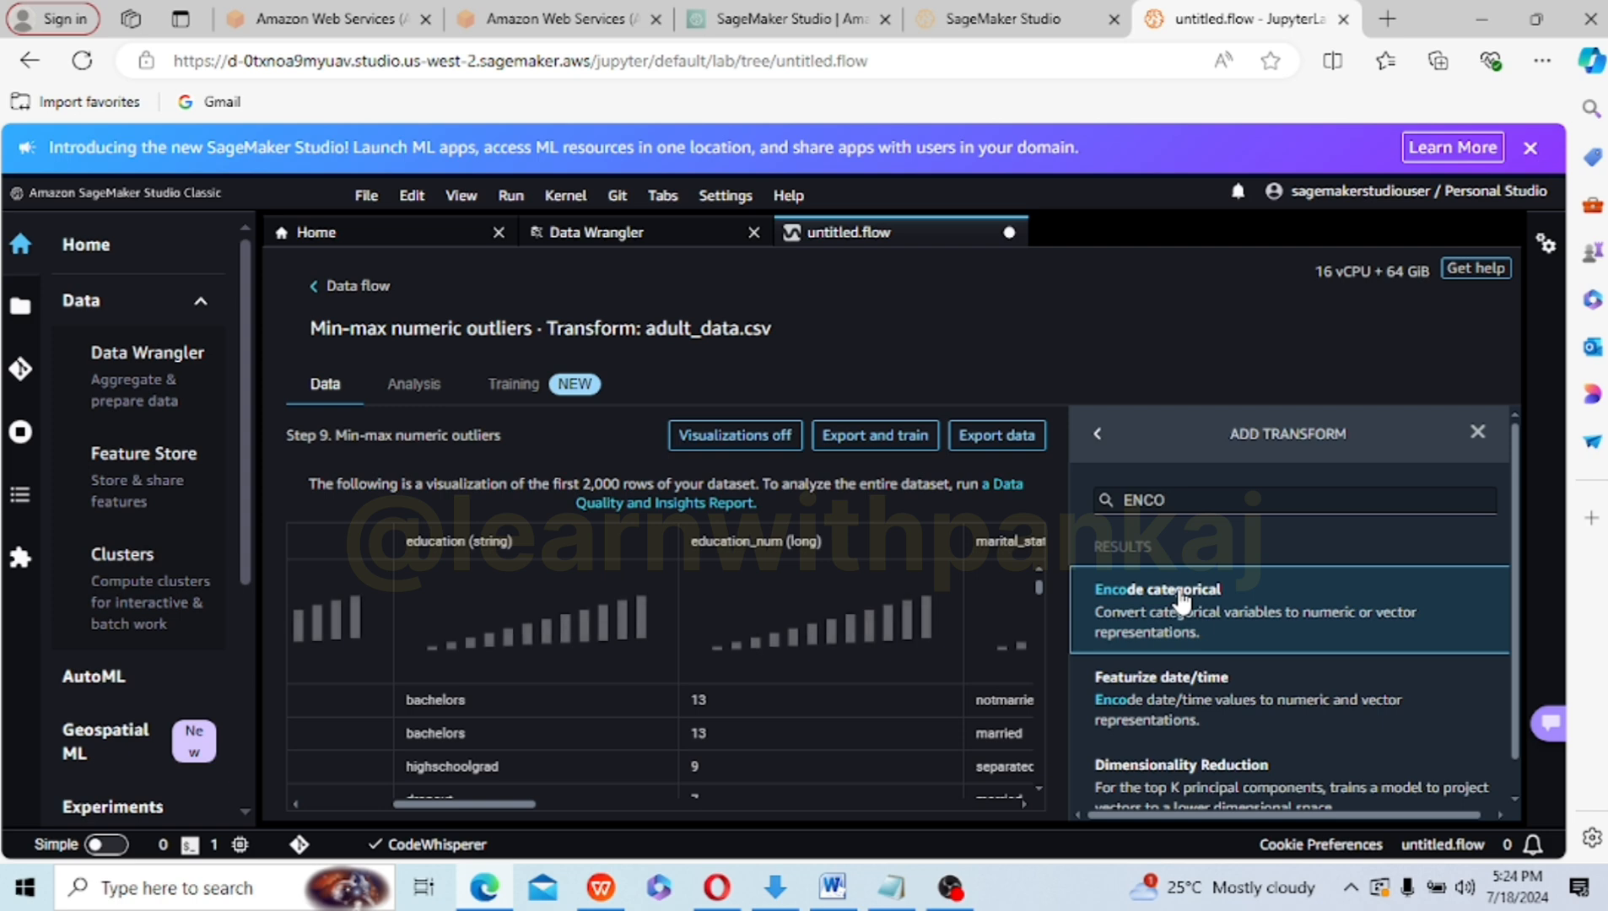
click(1182, 598)
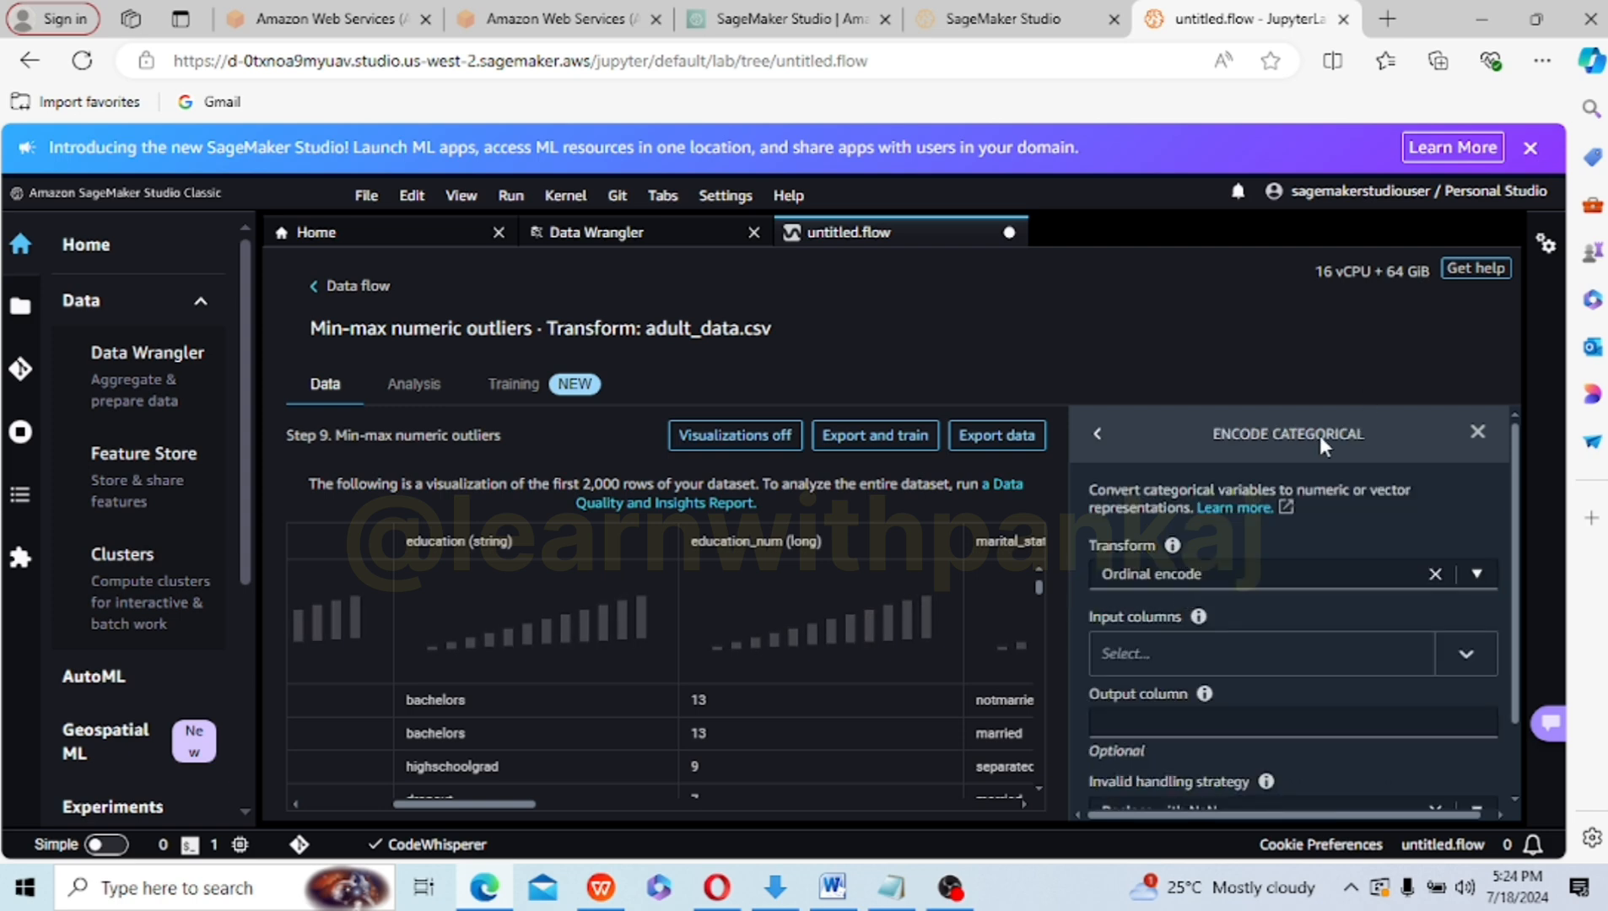
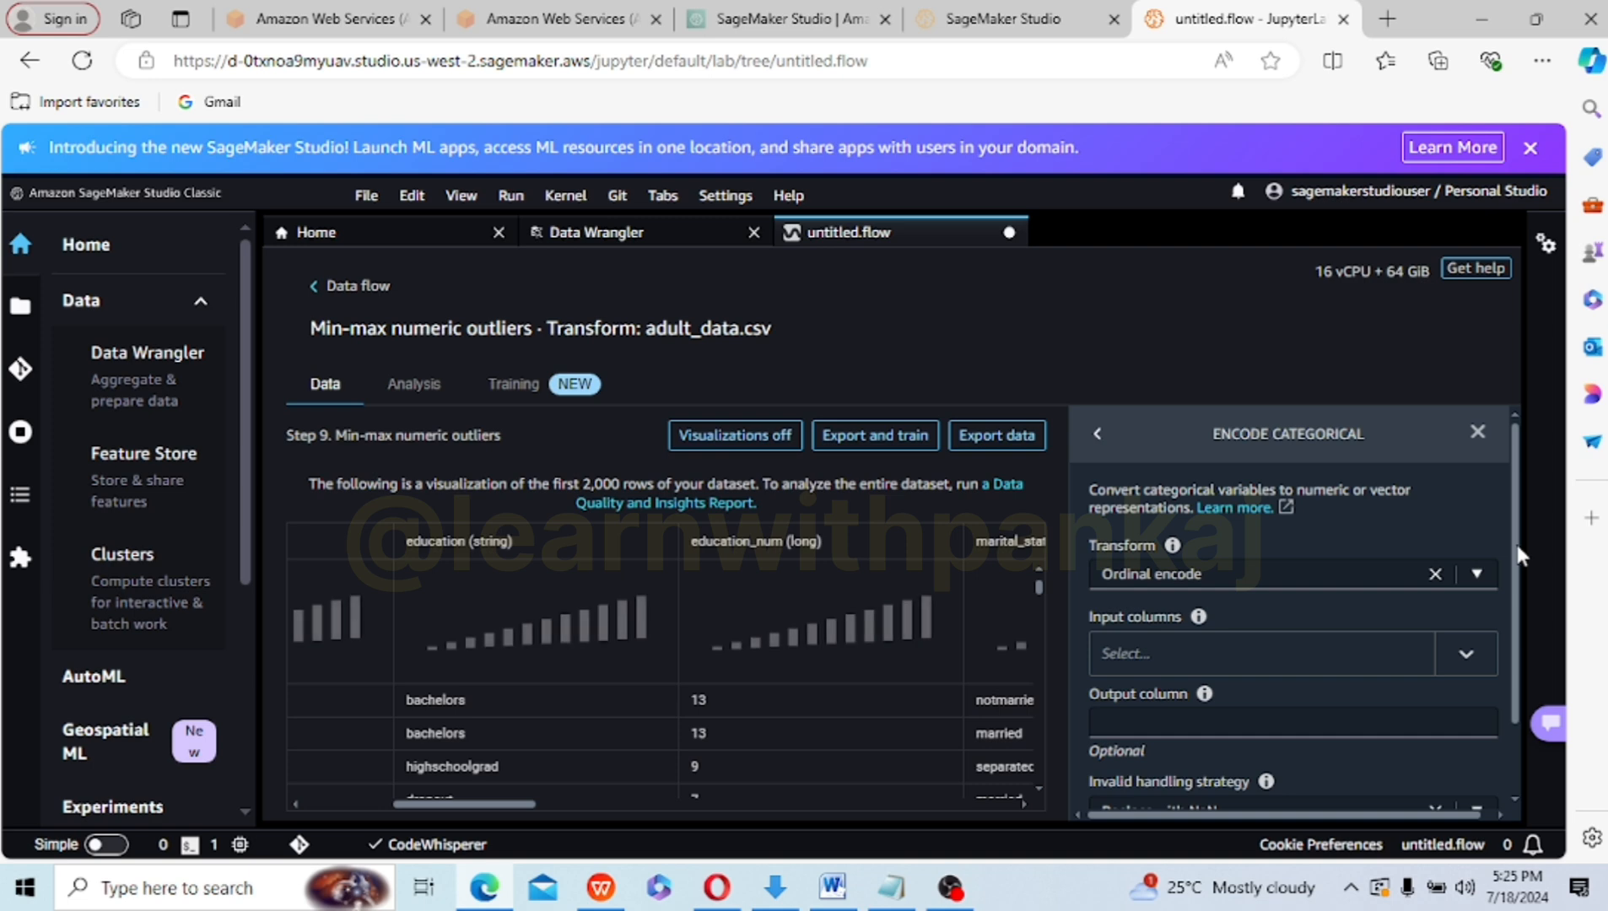
- Choose education_num, education and occupation as the input columns for the ordinal encoding
scroll(1494, 574, down, 2)
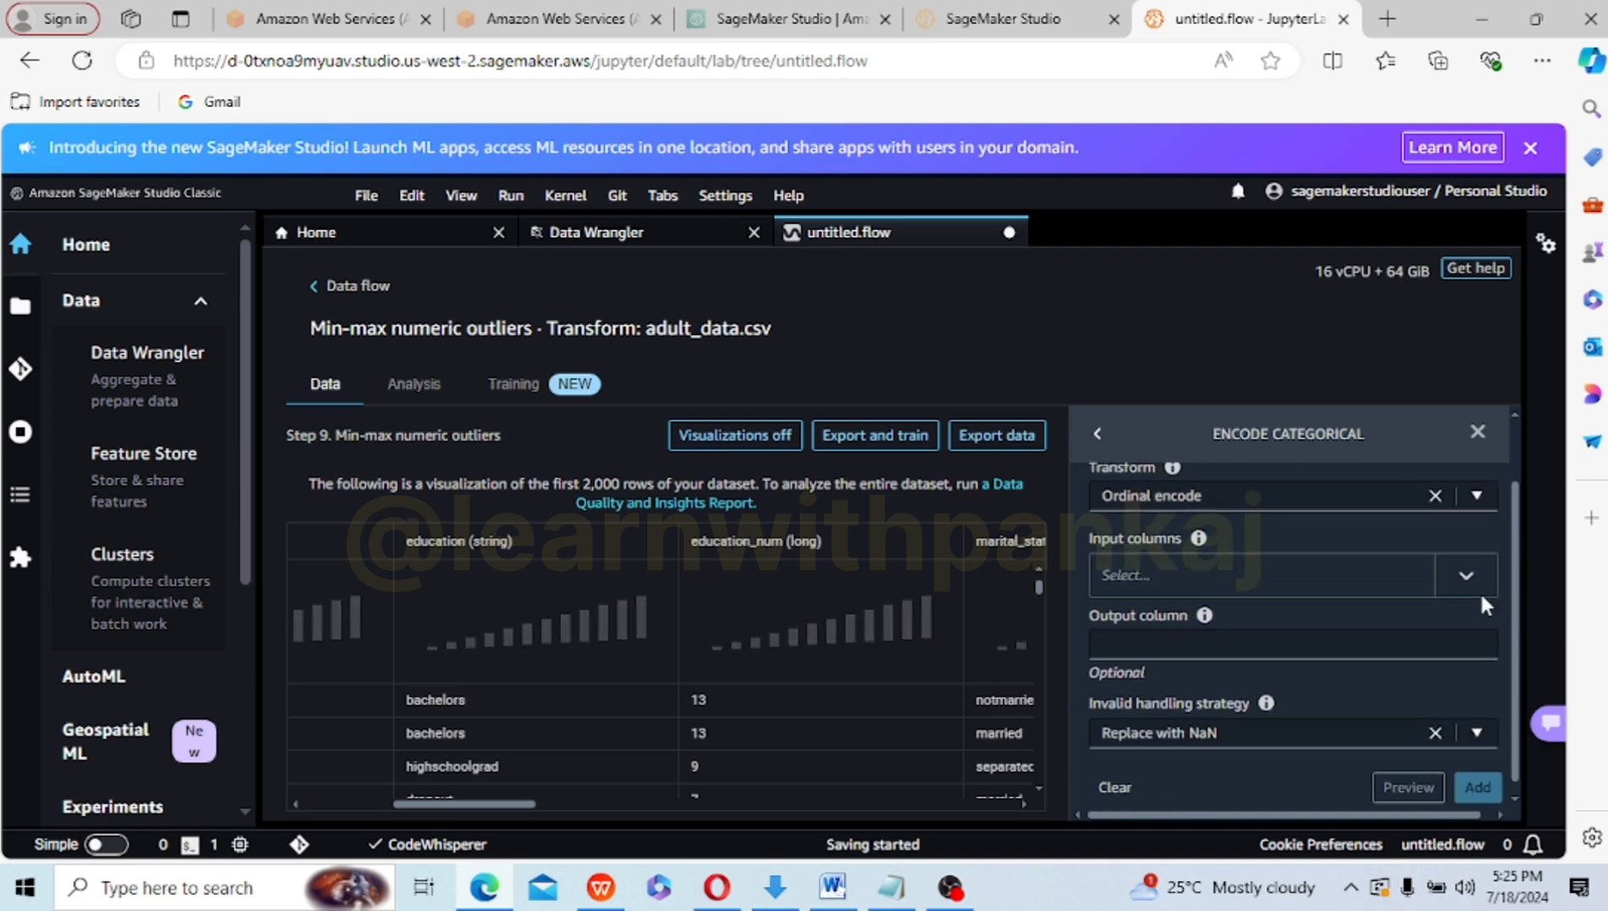
click(1467, 578)
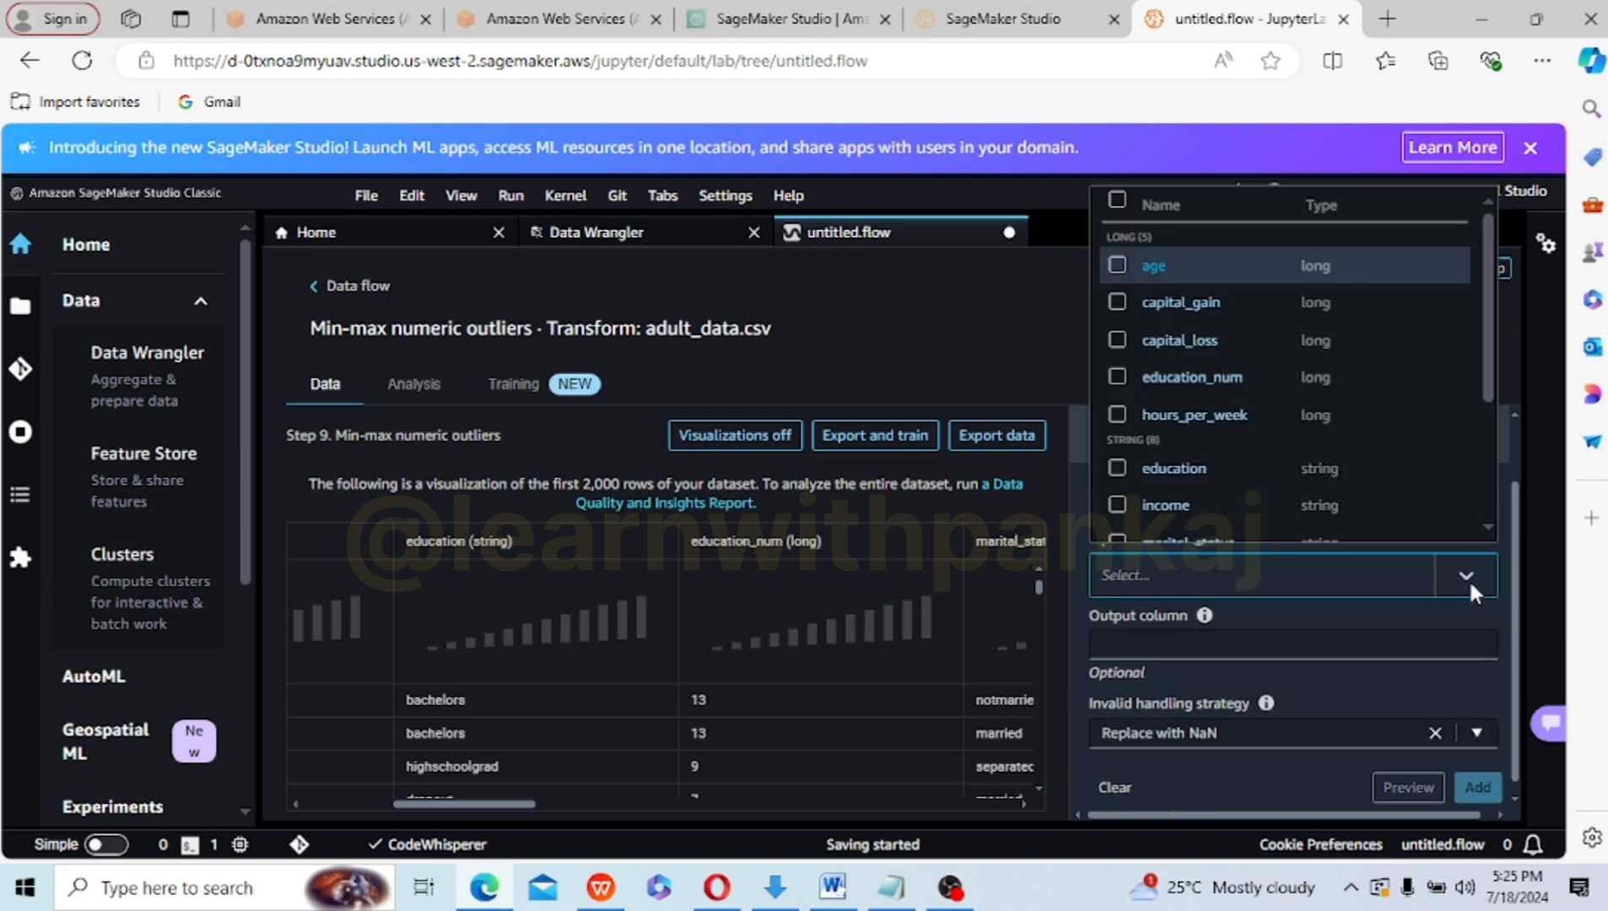
click(1117, 377)
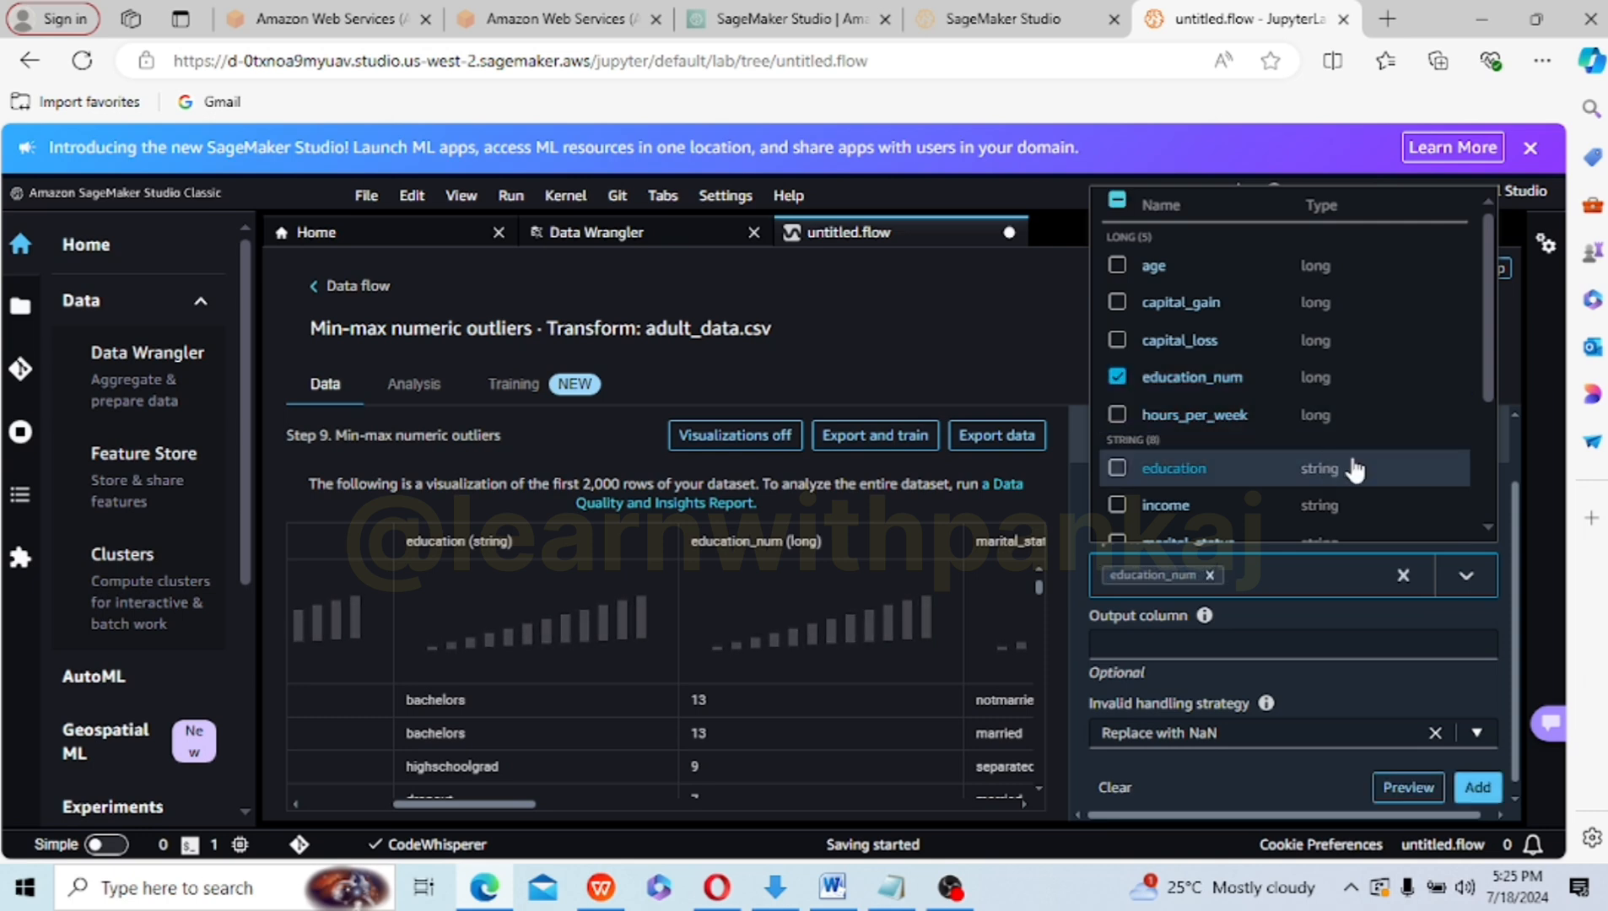
click(1116, 468)
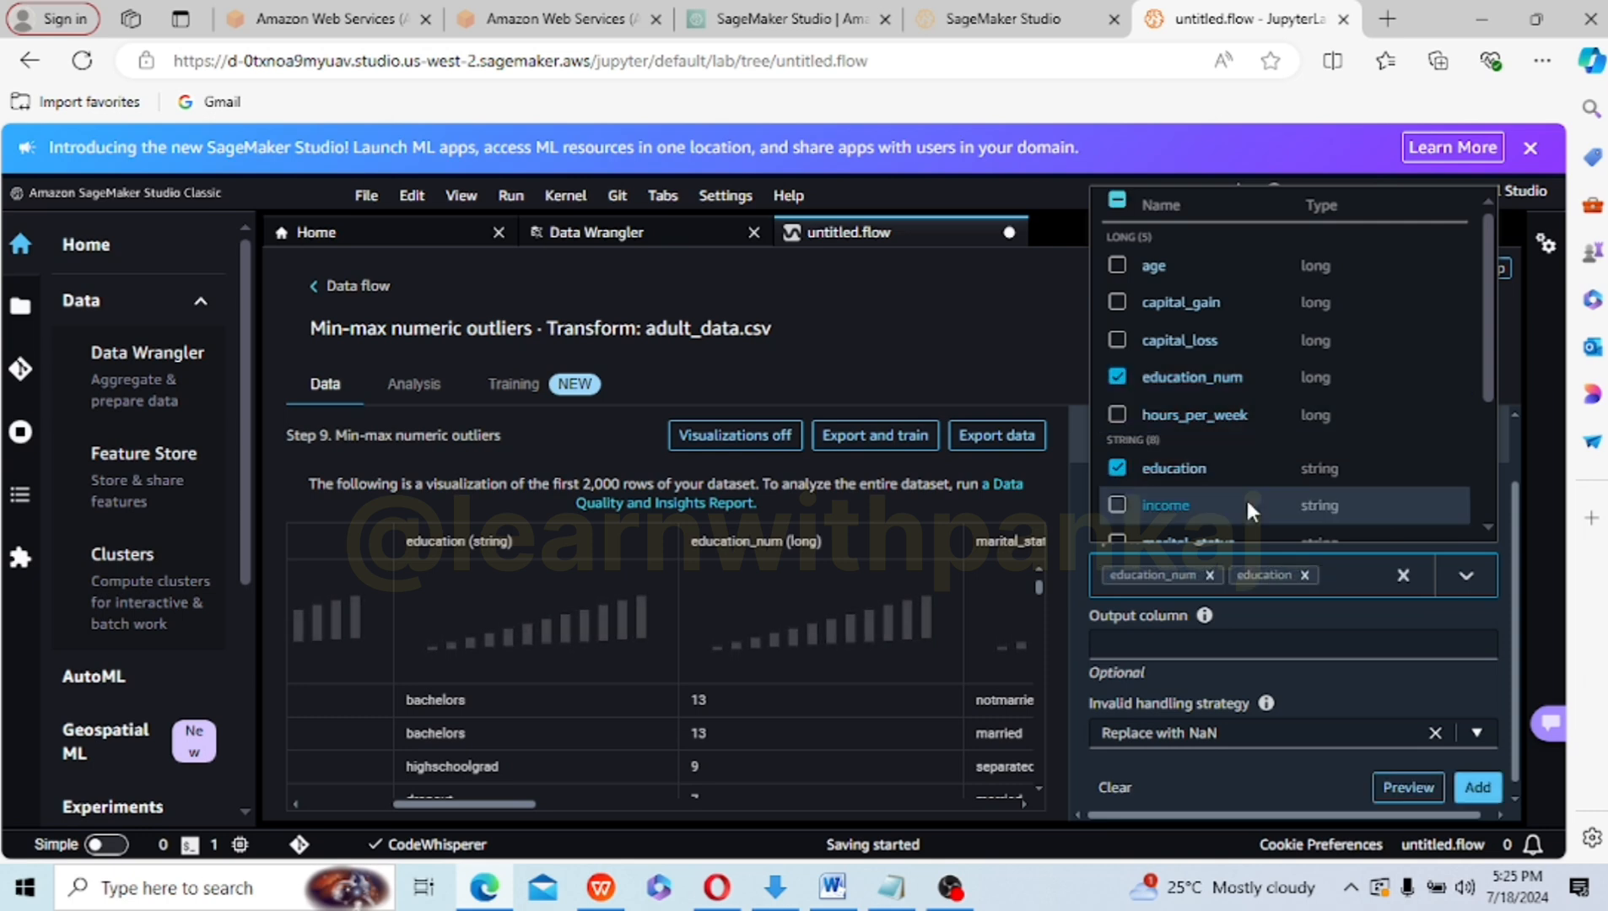
scroll(1488, 517, down, 3)
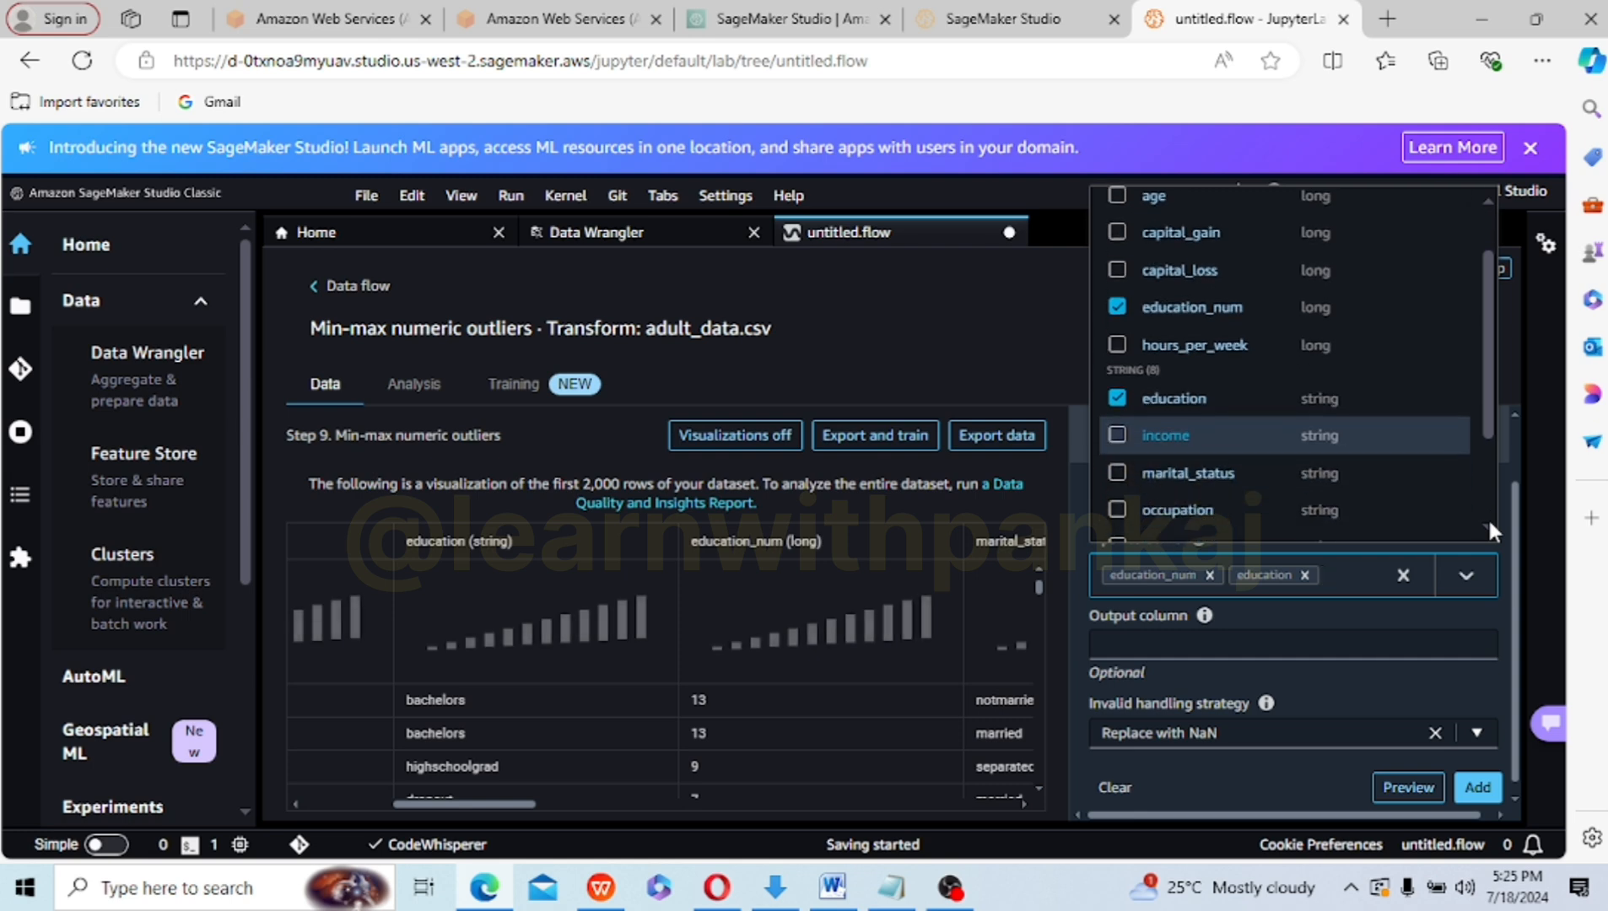
click(1117, 376)
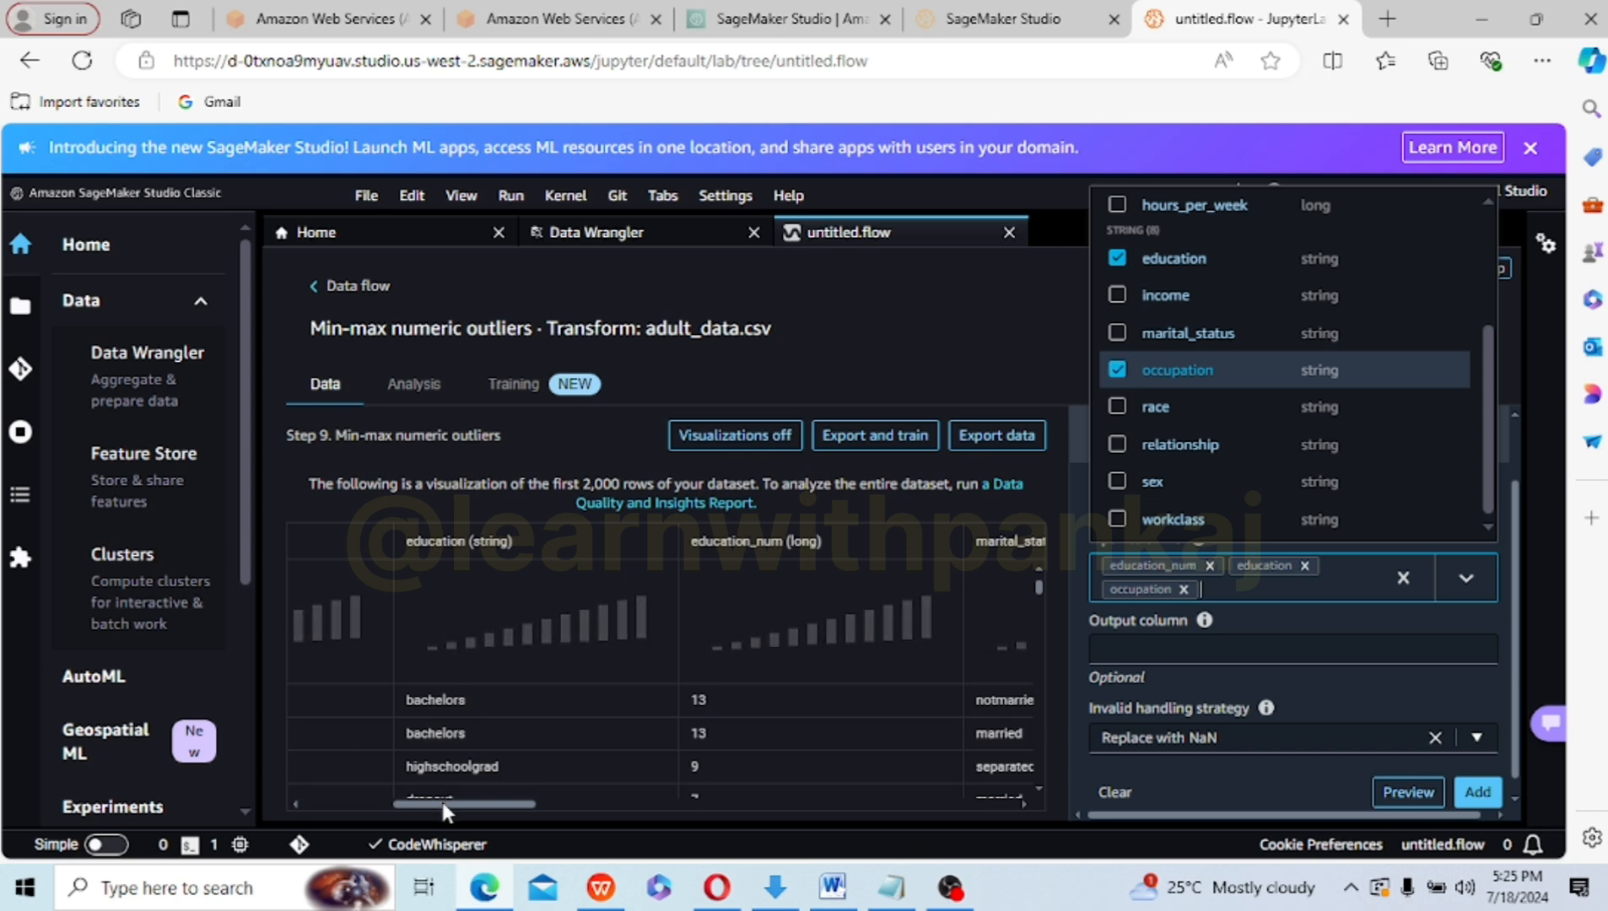
- Set the invalid handling strategy to Skip and preview the ordinal encoding on the dataset
drag(441, 798, 244, 803)
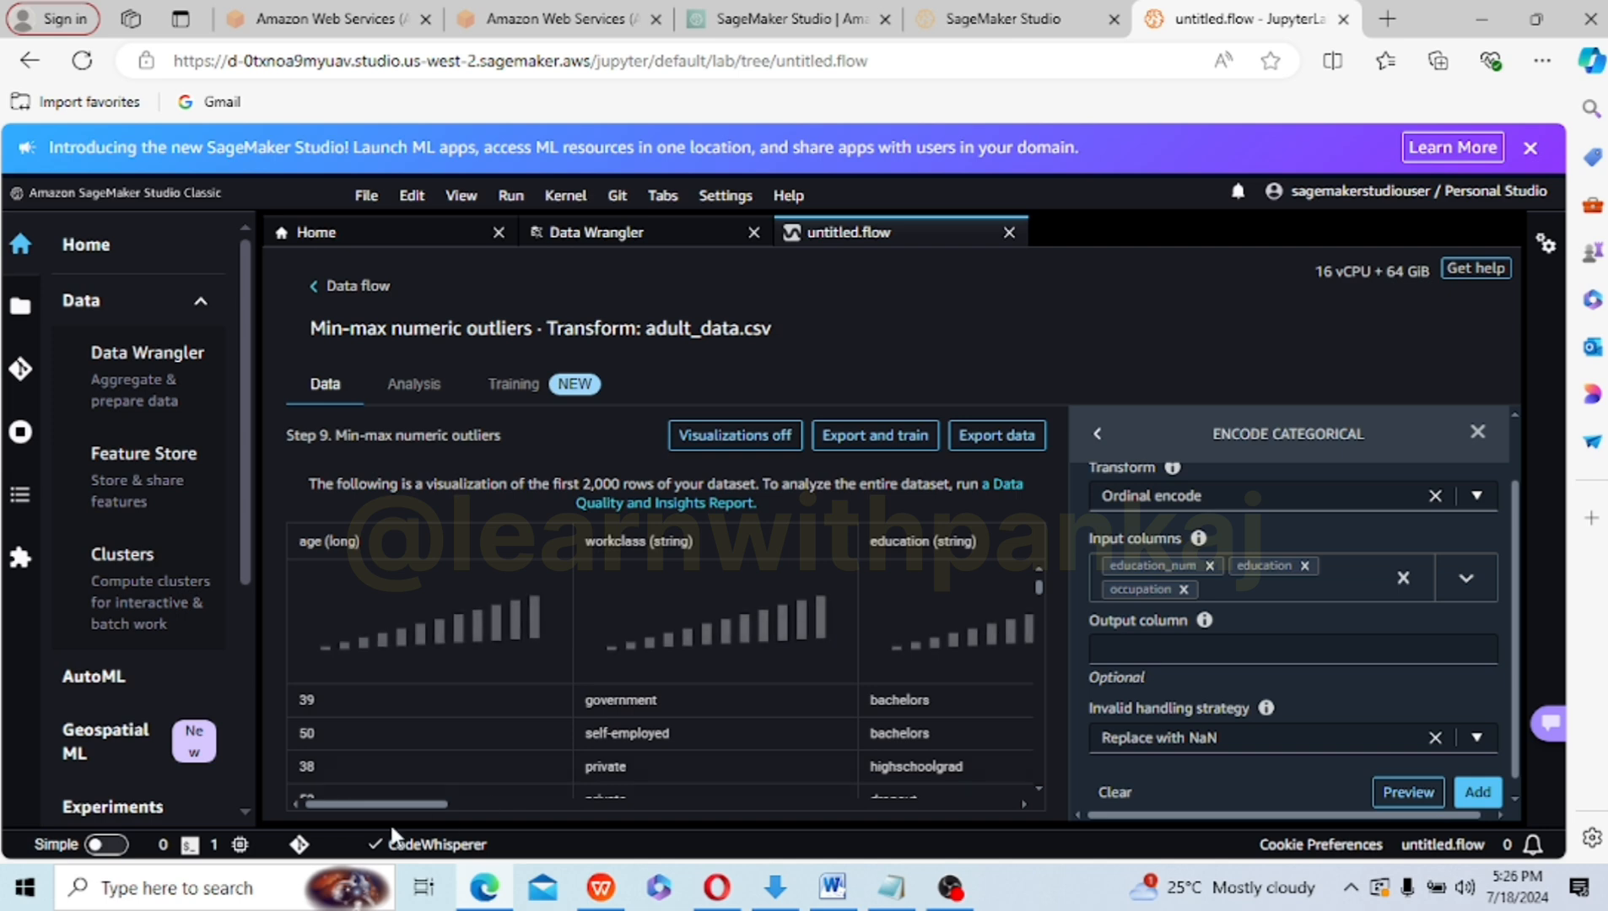
drag(379, 803, 586, 801)
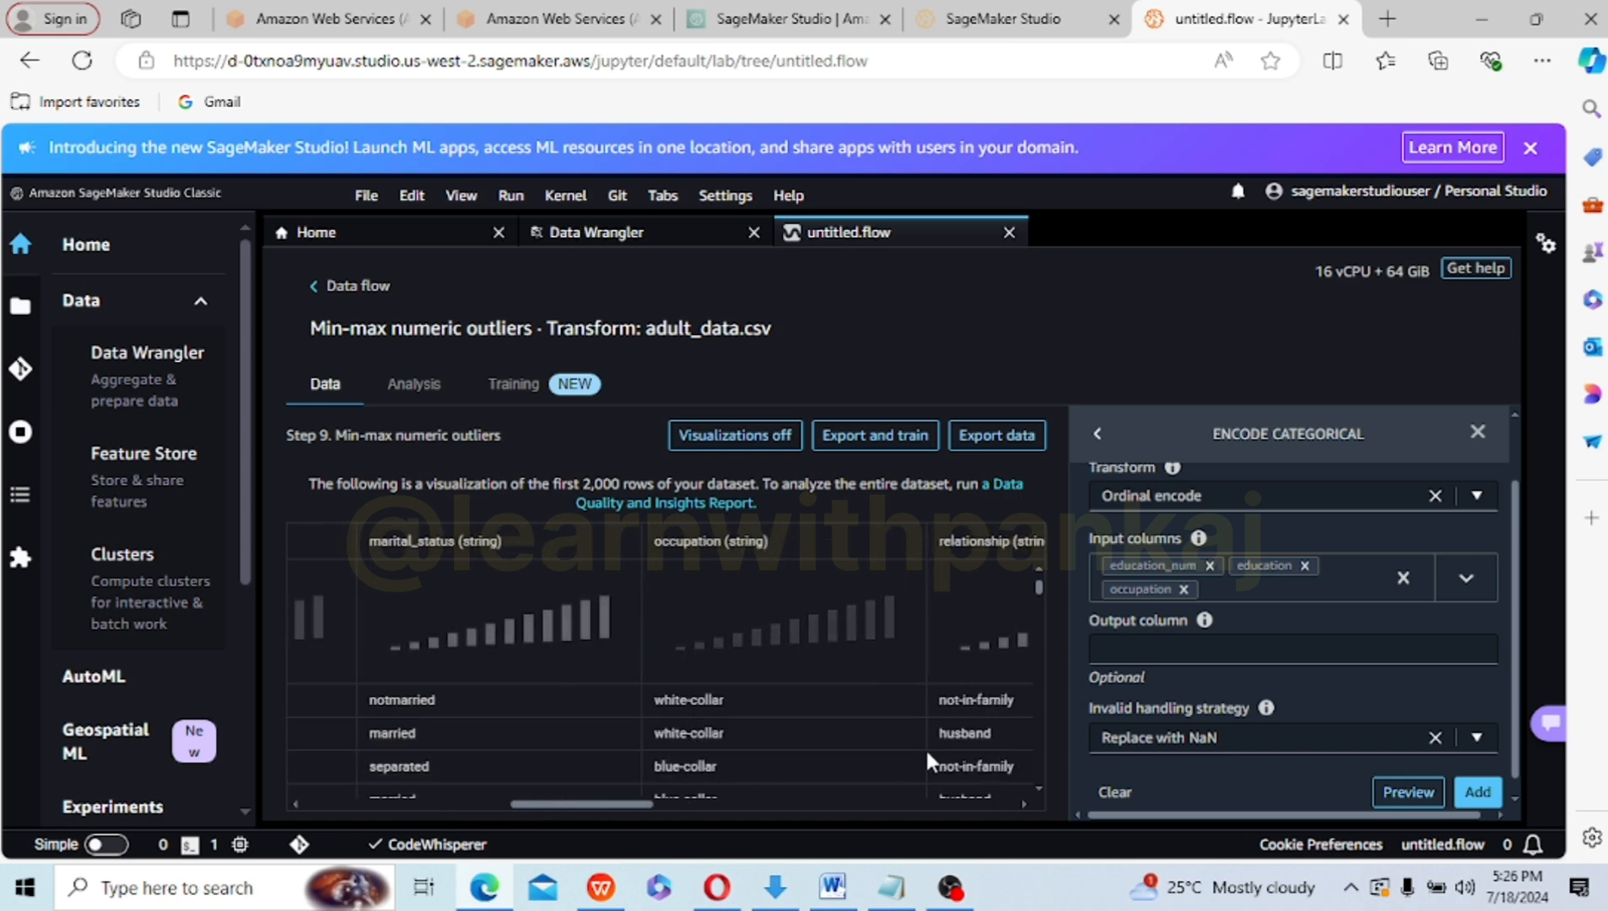
scroll(1034, 784, down, 5)
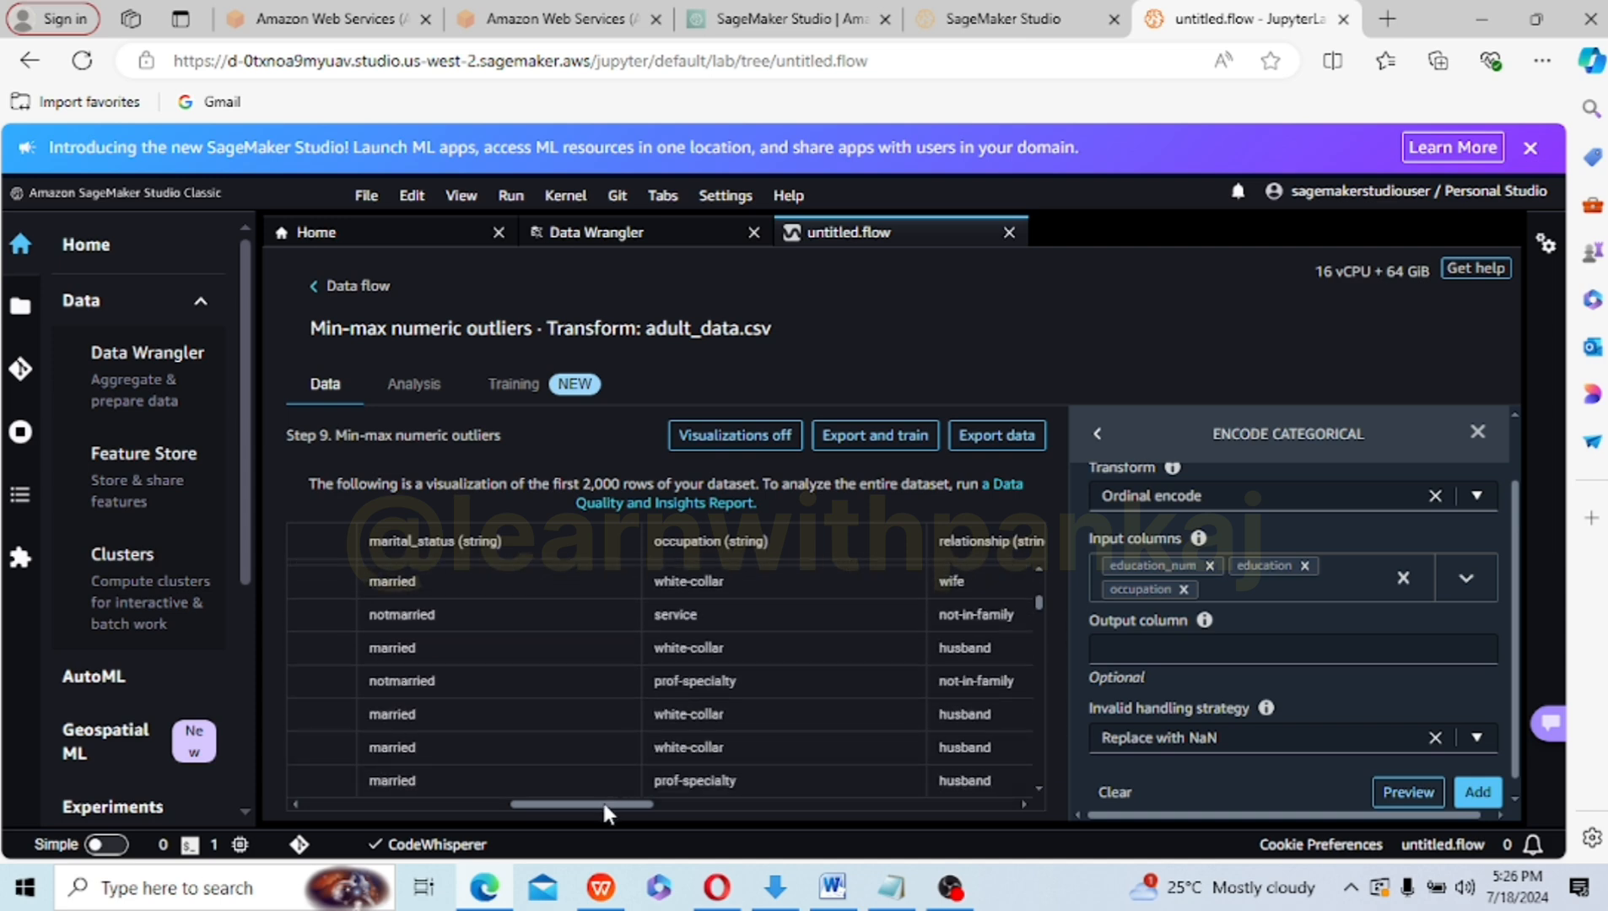
drag(603, 803, 626, 801)
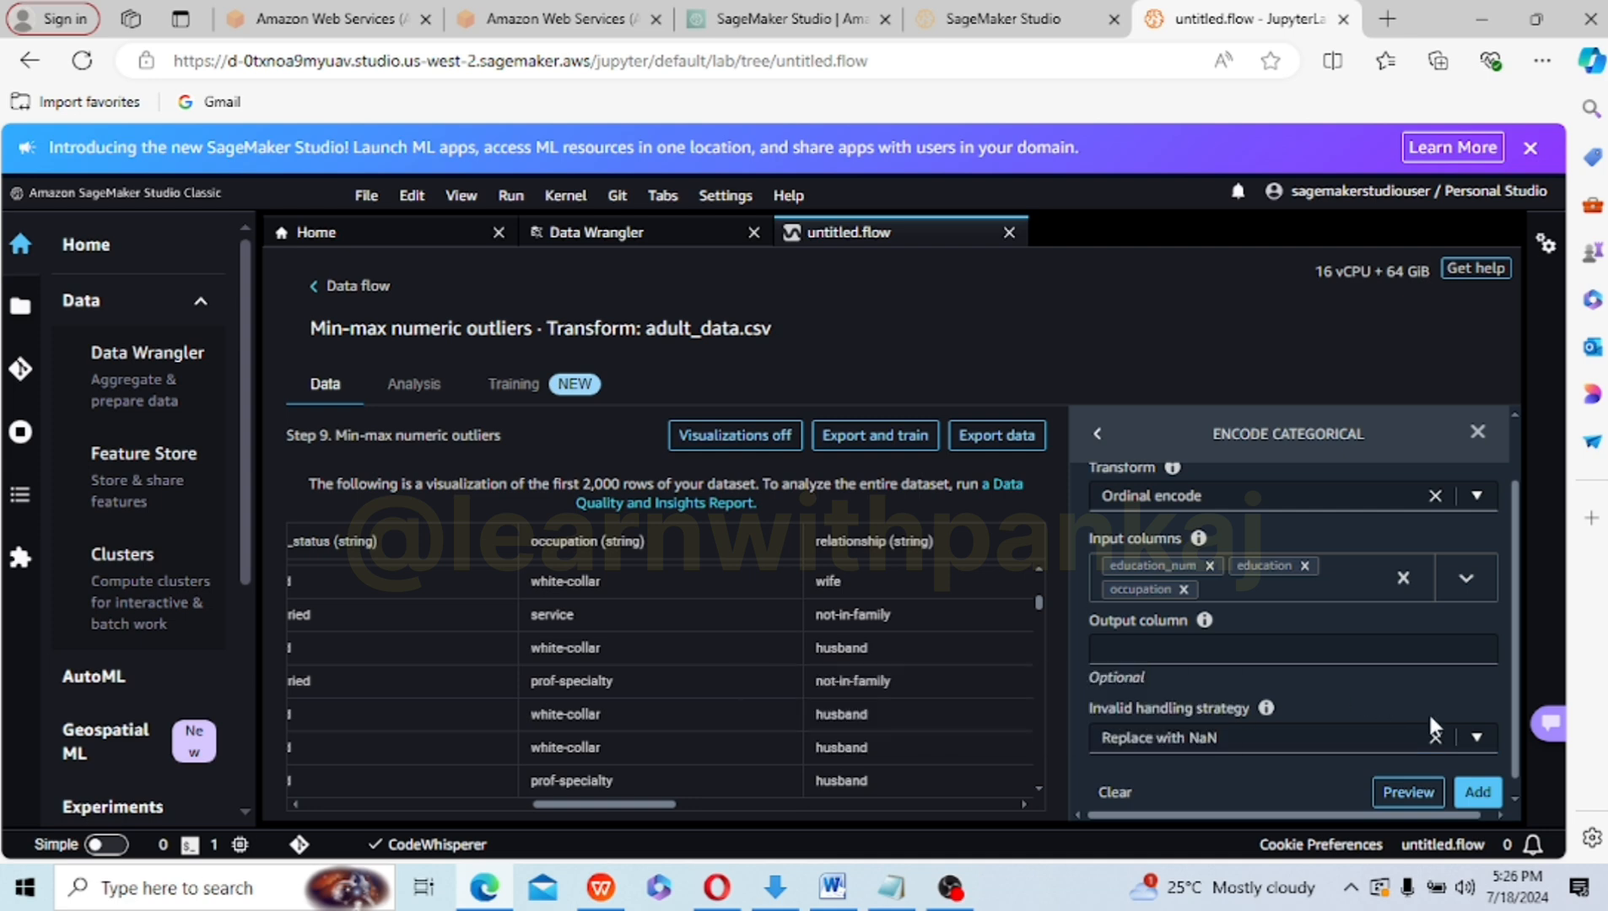
click(1473, 737)
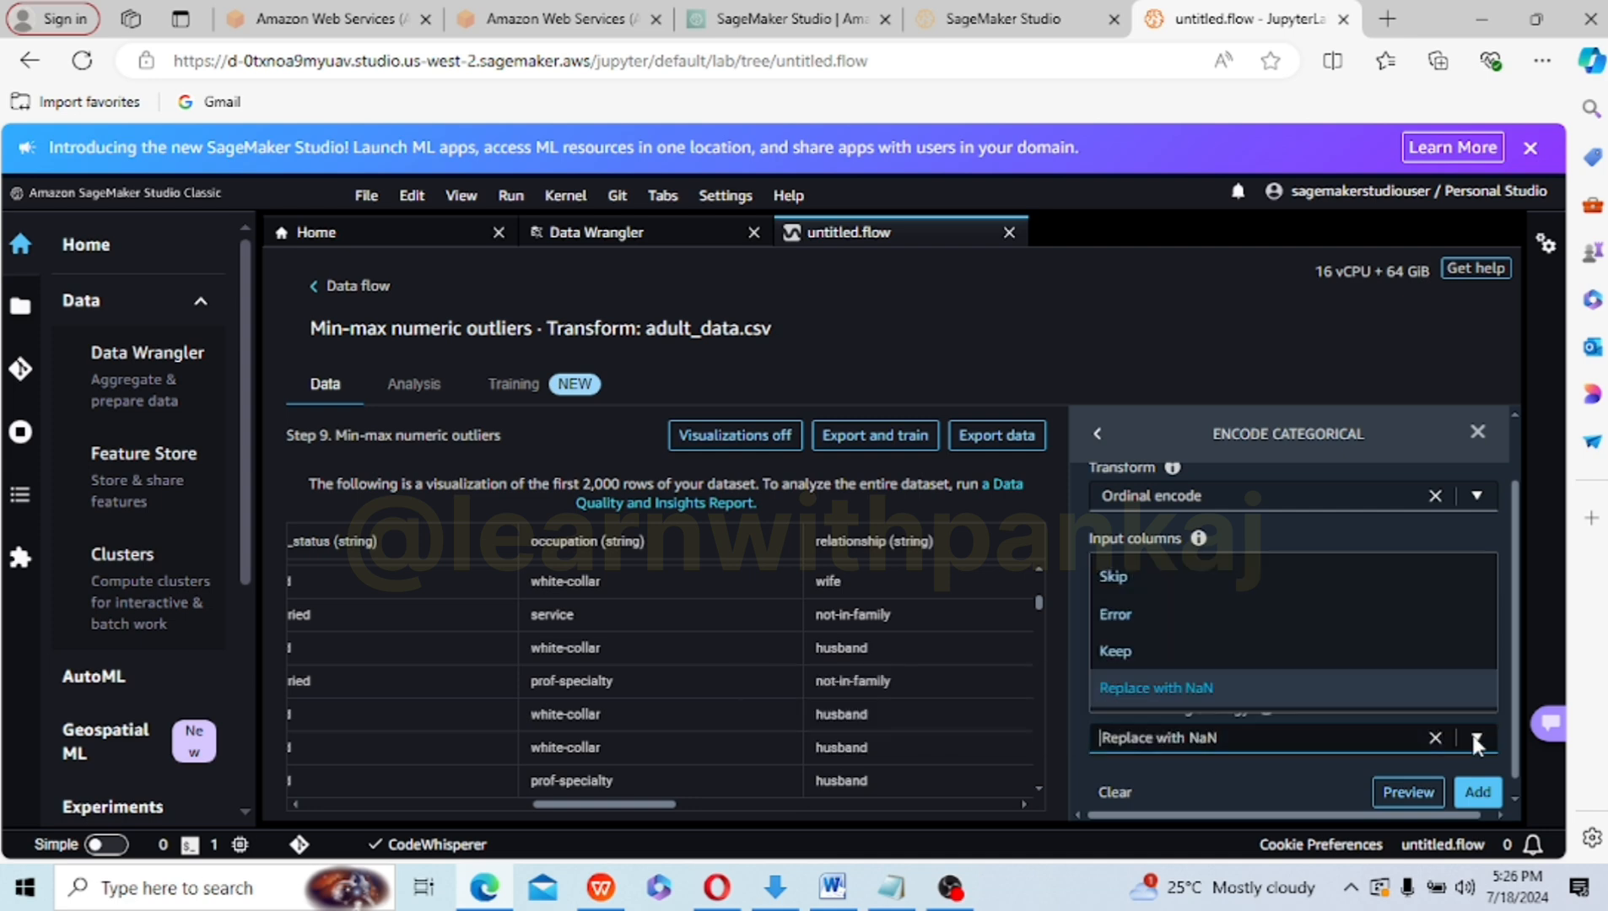
click(1133, 587)
click(1405, 795)
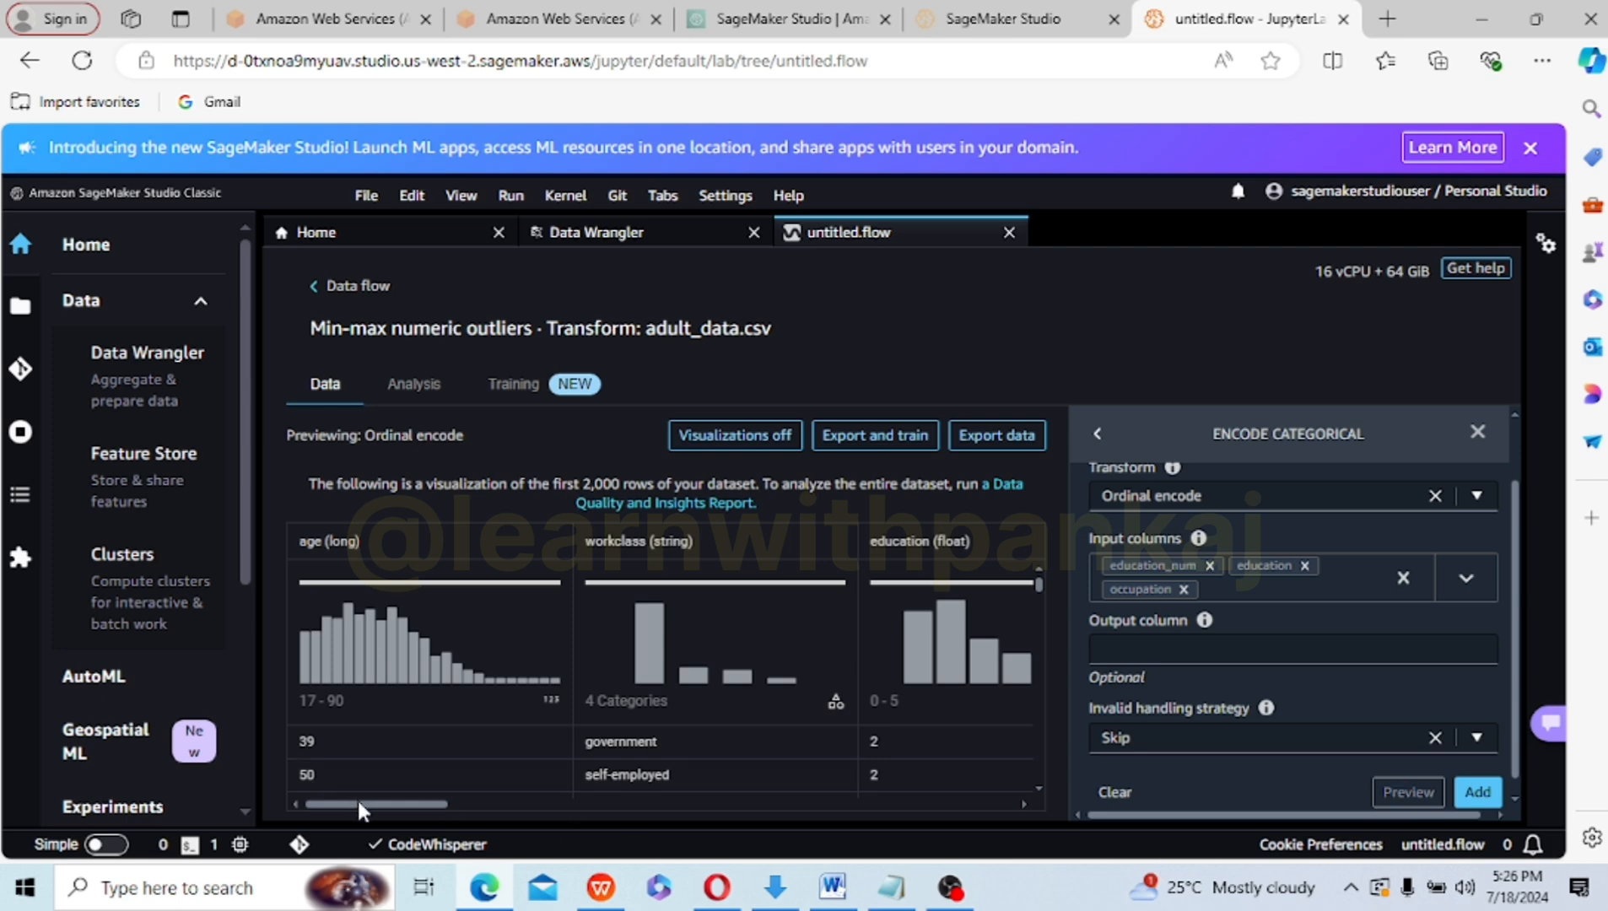
- Review the encoded education, education_num and occupation columns in the preview and add the ordinal encode step
drag(358, 801, 422, 820)
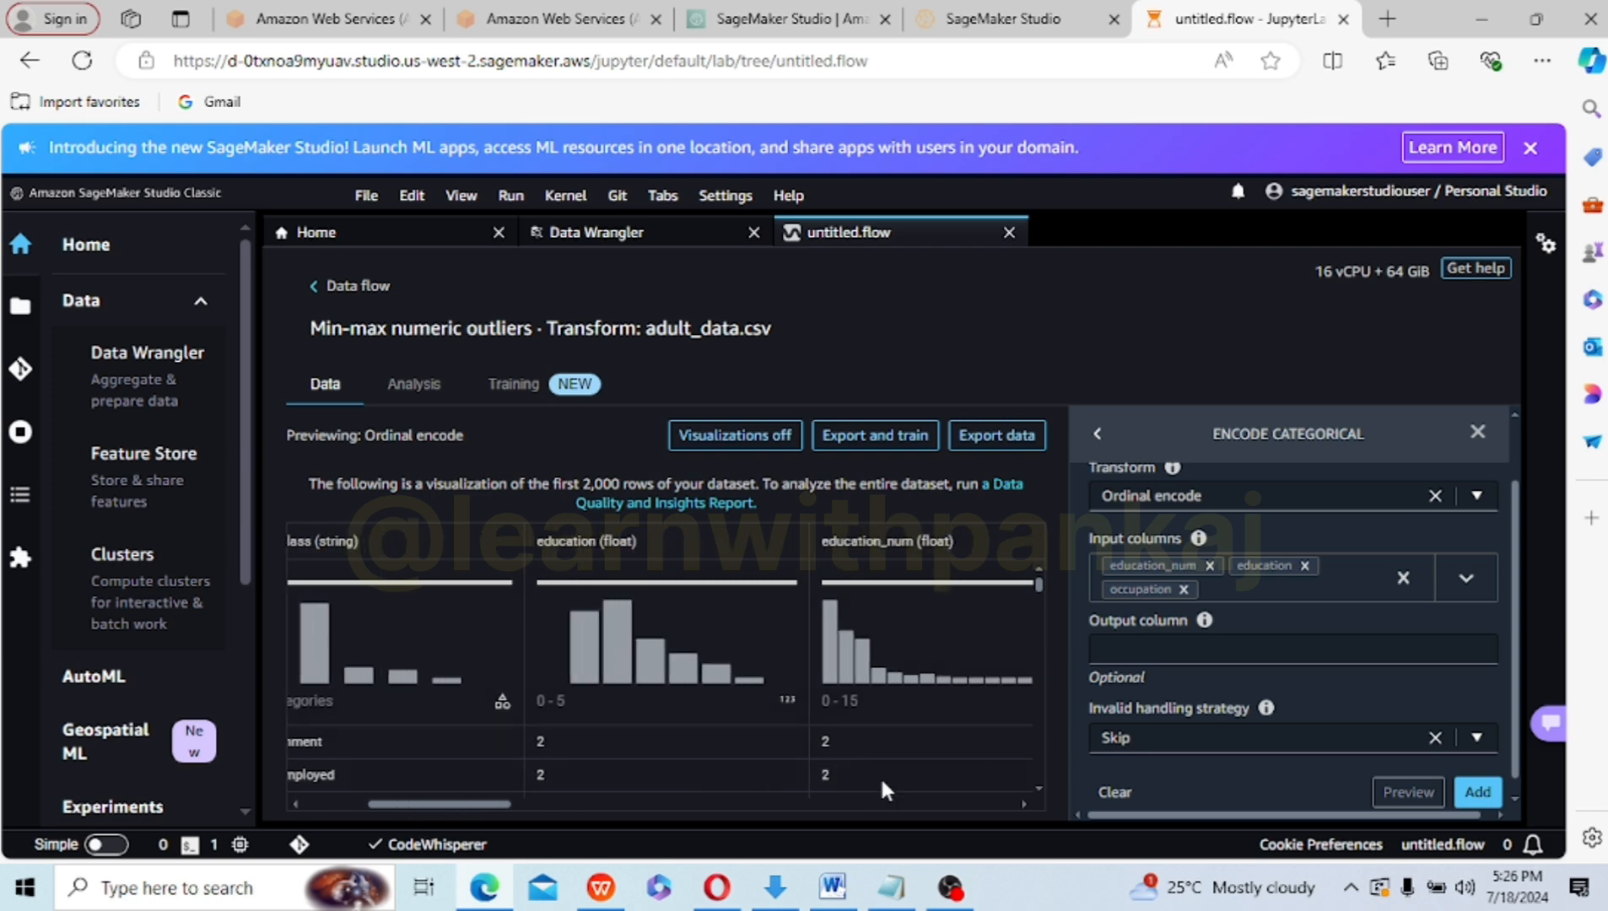
drag(473, 803, 485, 804)
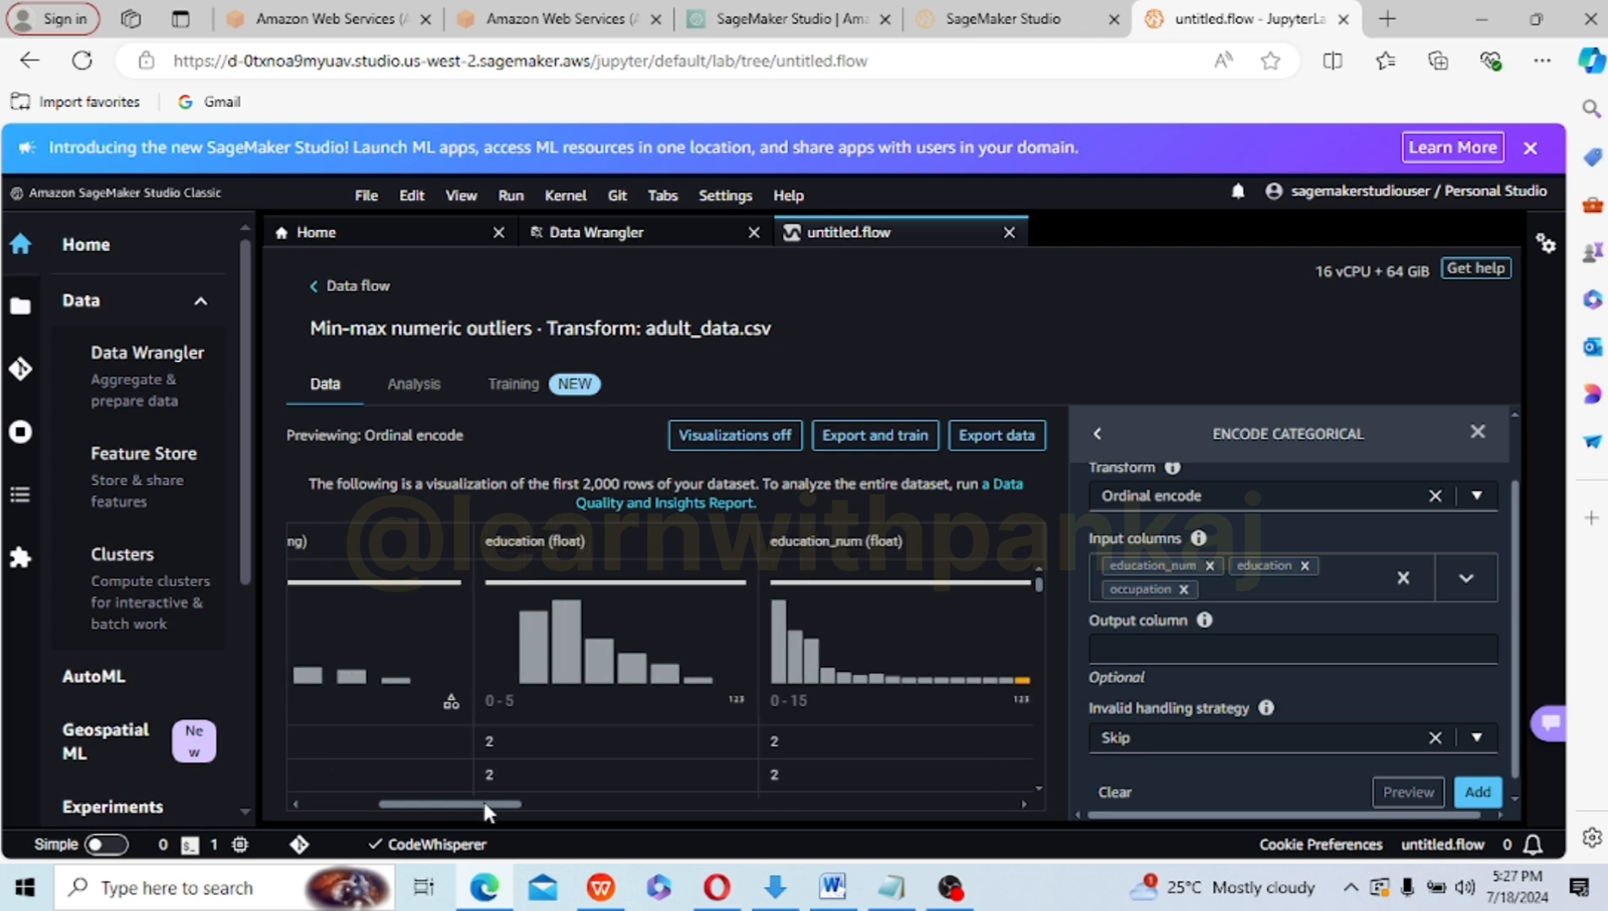
drag(484, 804, 612, 836)
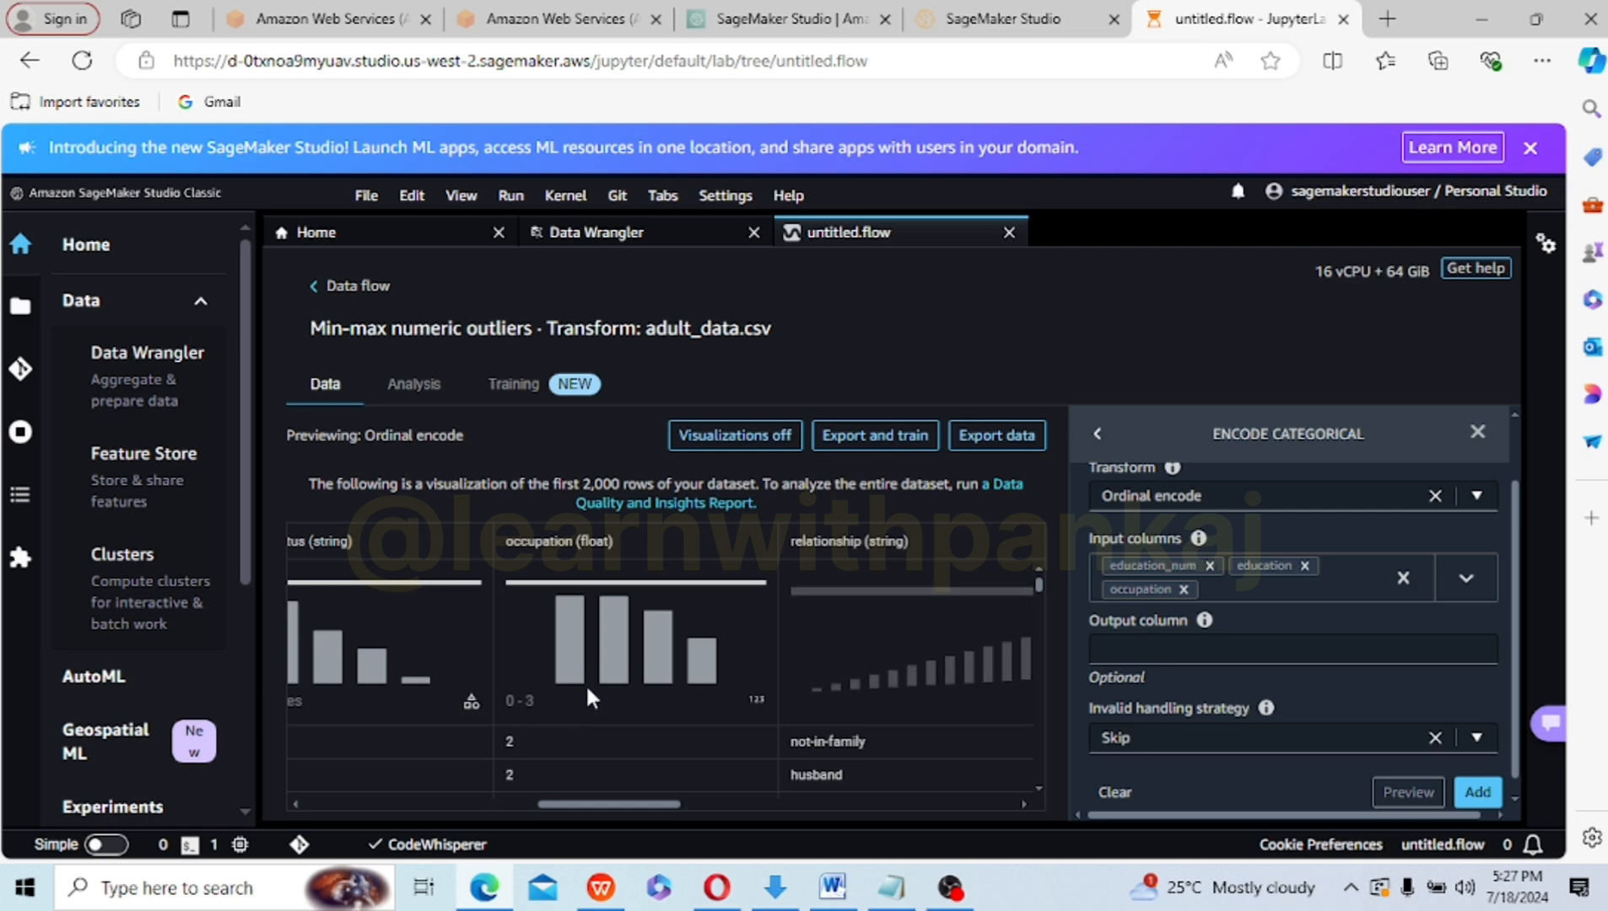
click(601, 887)
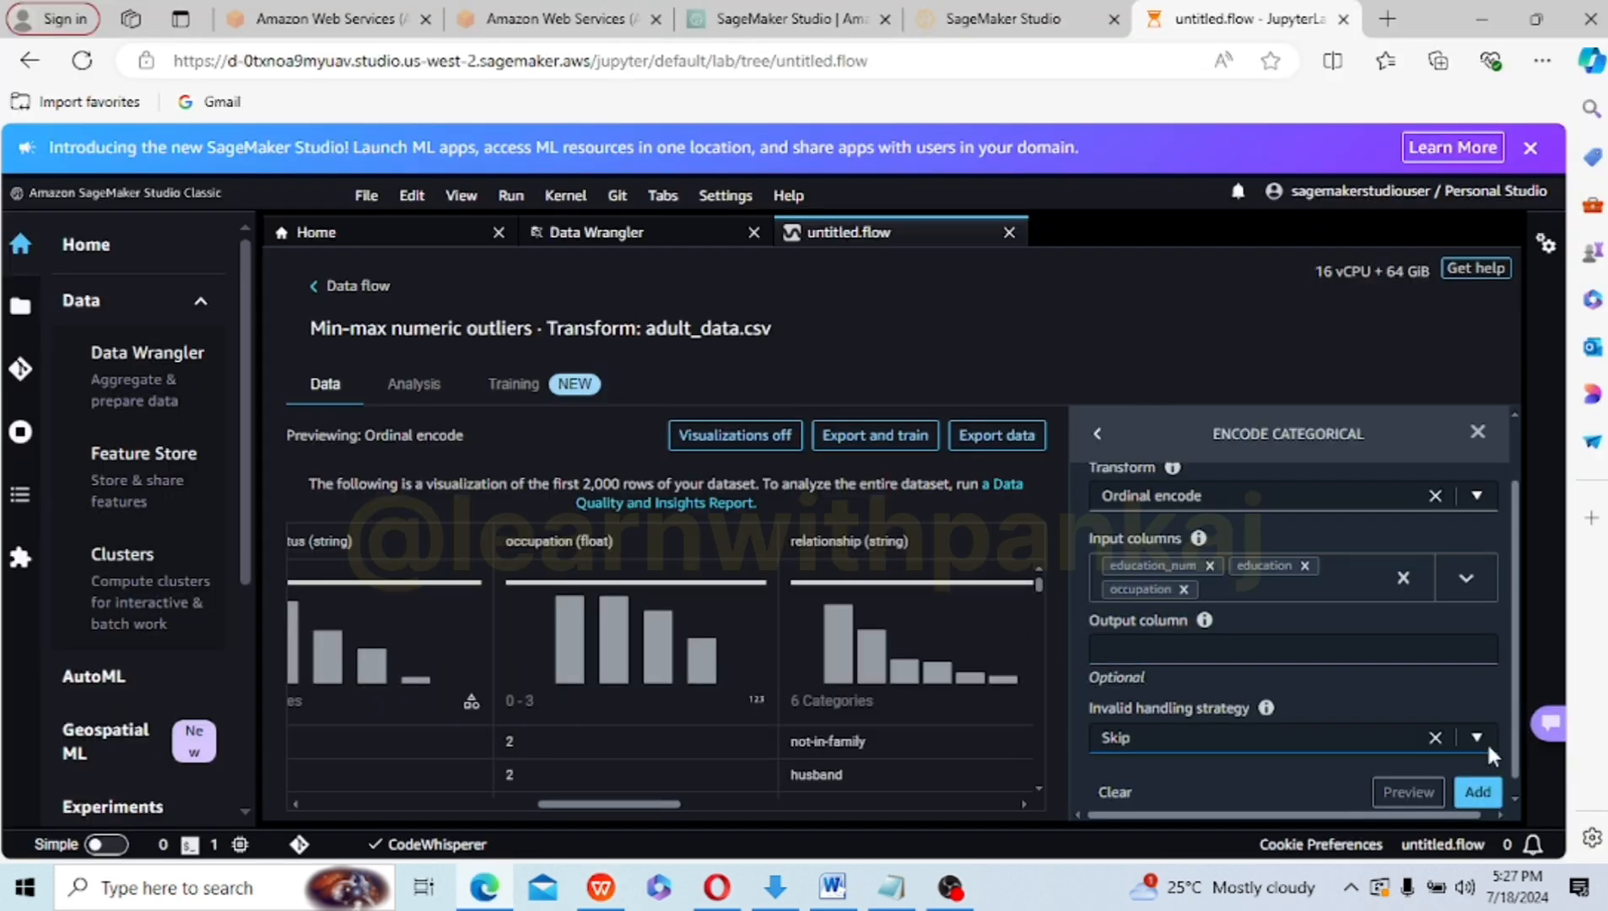
click(1477, 793)
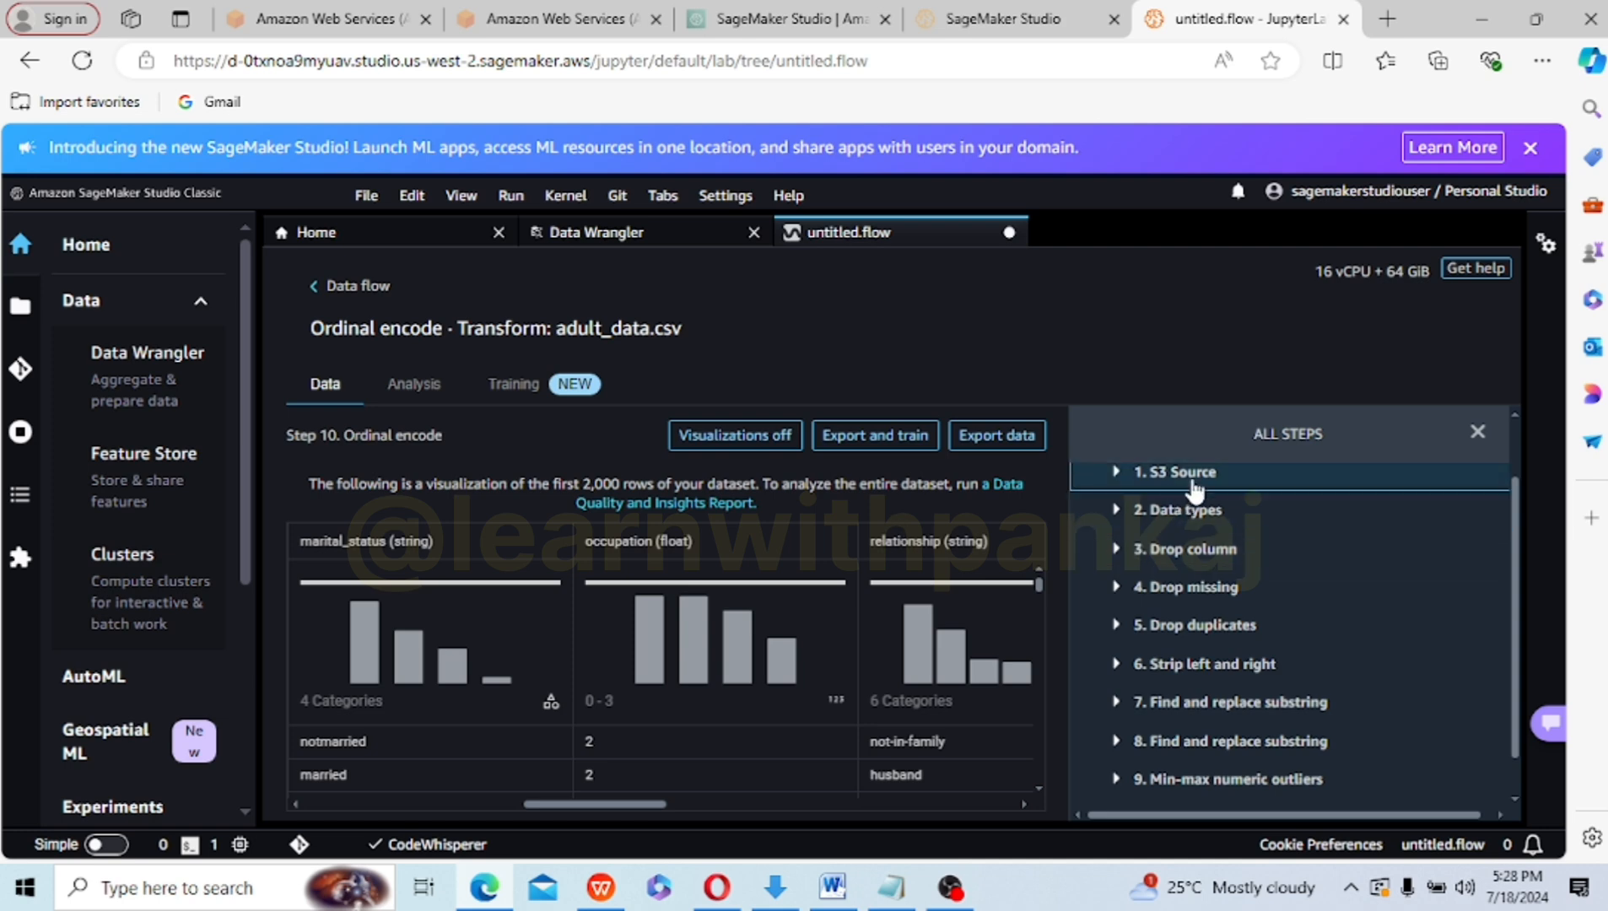
- Start another Encode categorical transform step and set its transform to One-hot encode
click(1515, 454)
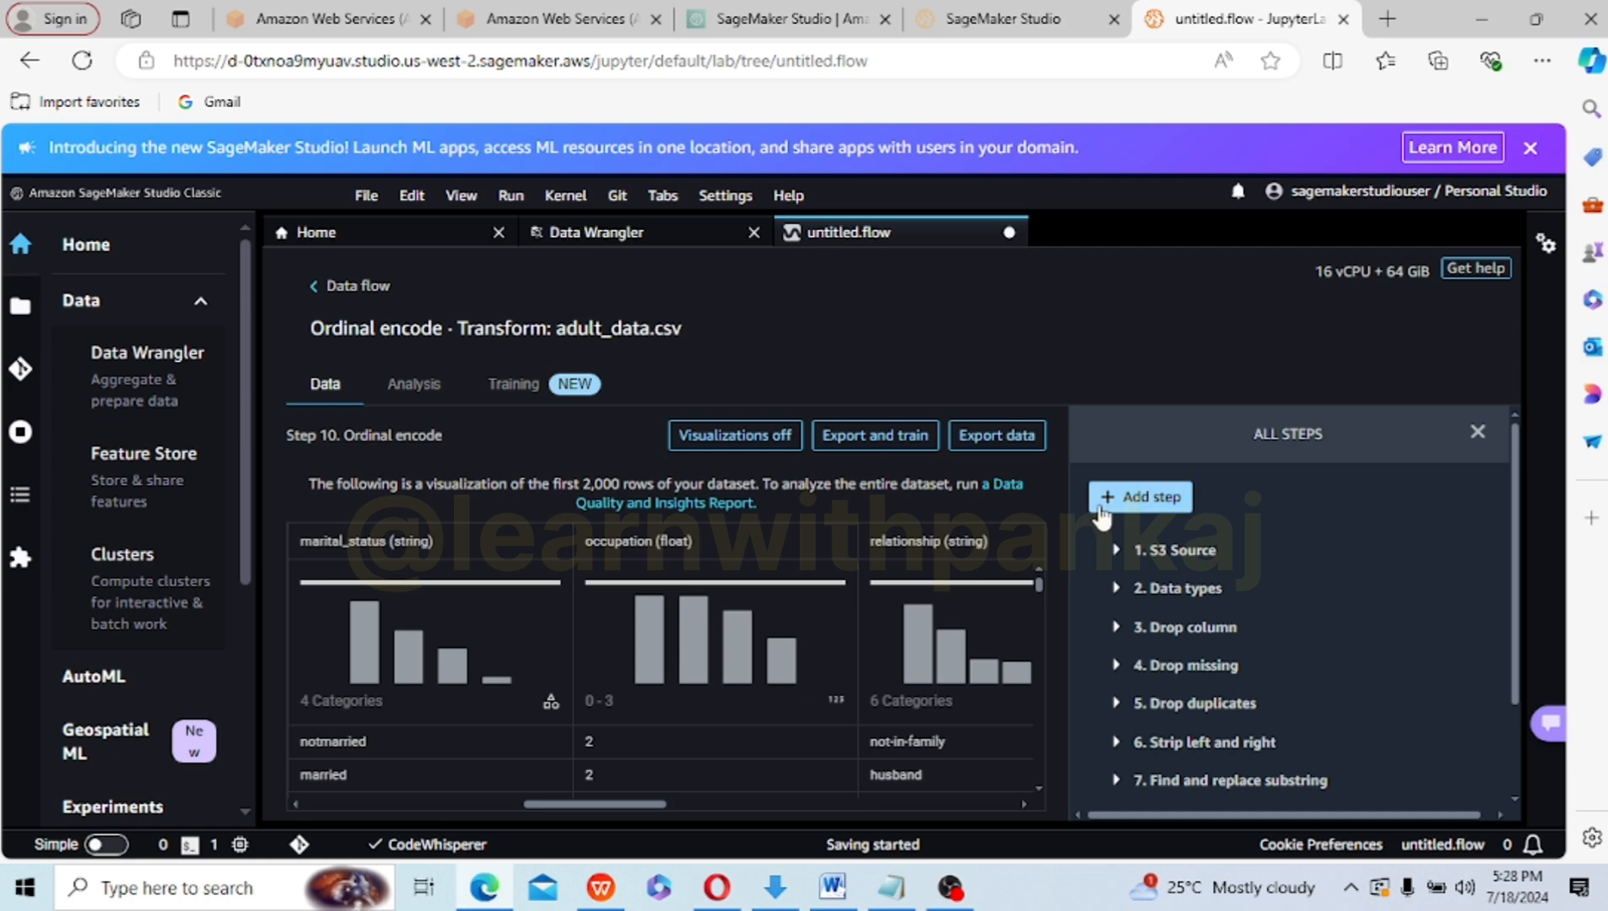
click(1152, 498)
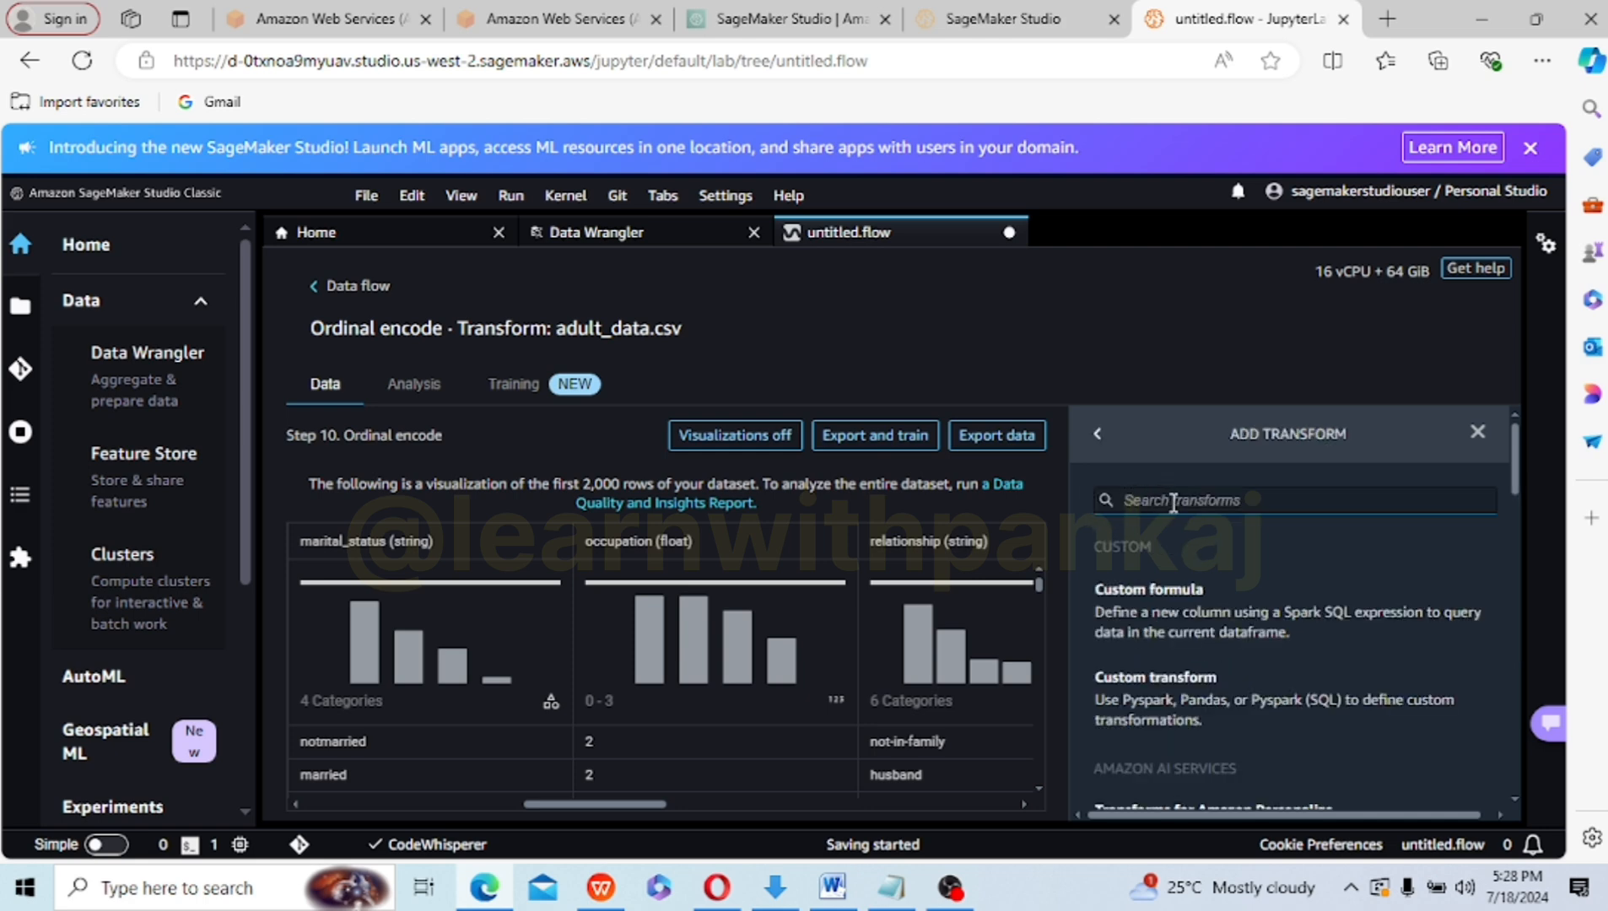
text(ENCODE)
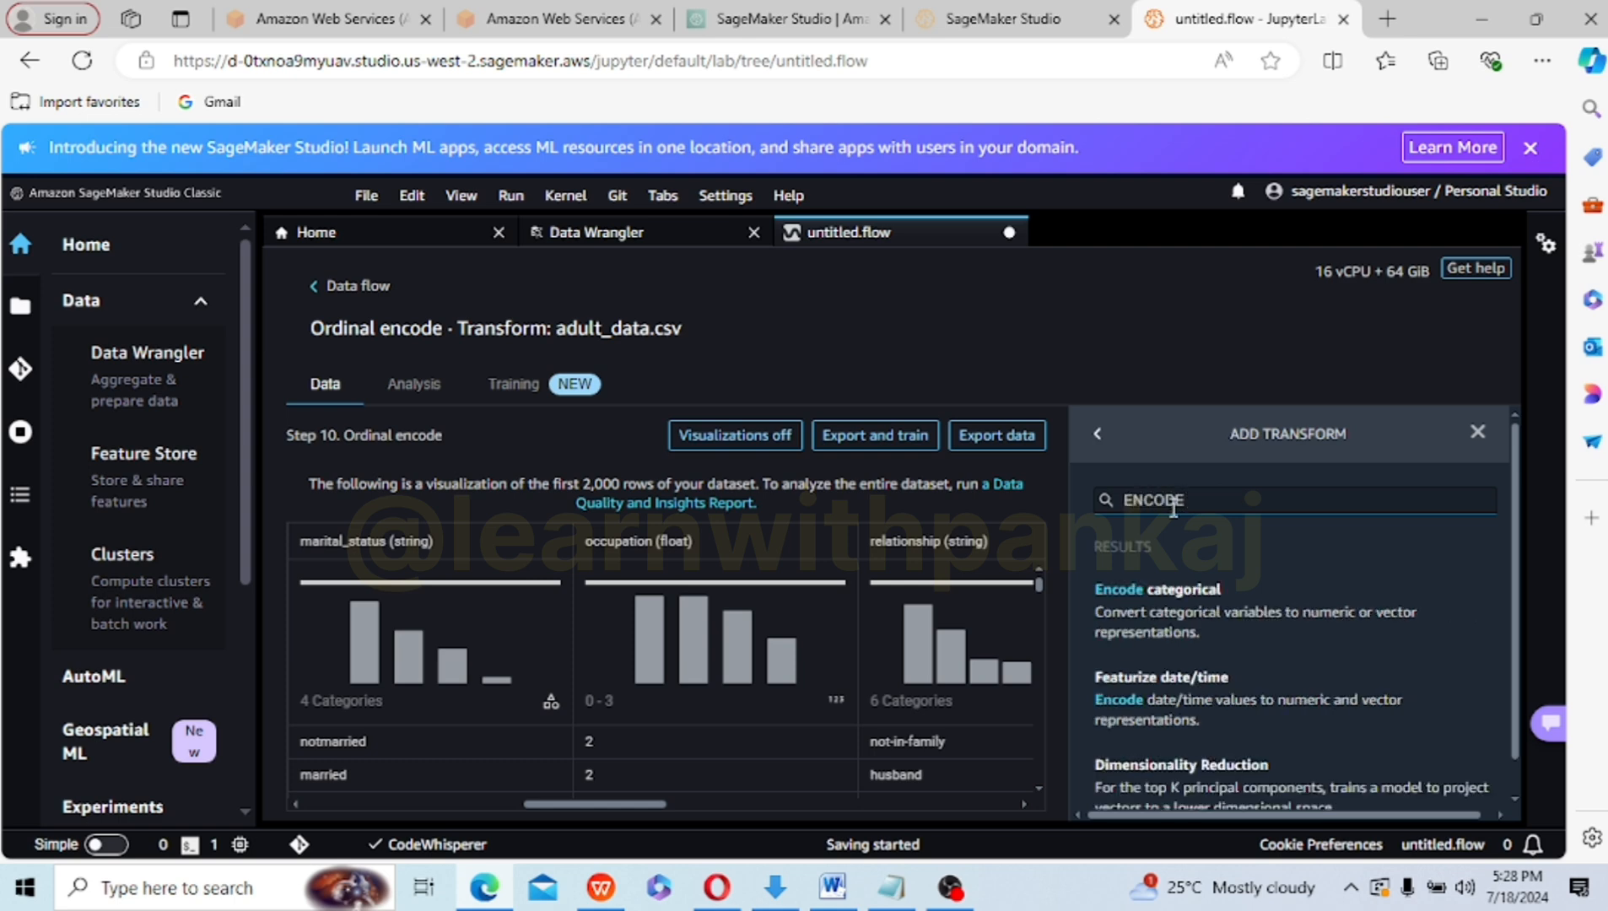
click(1169, 610)
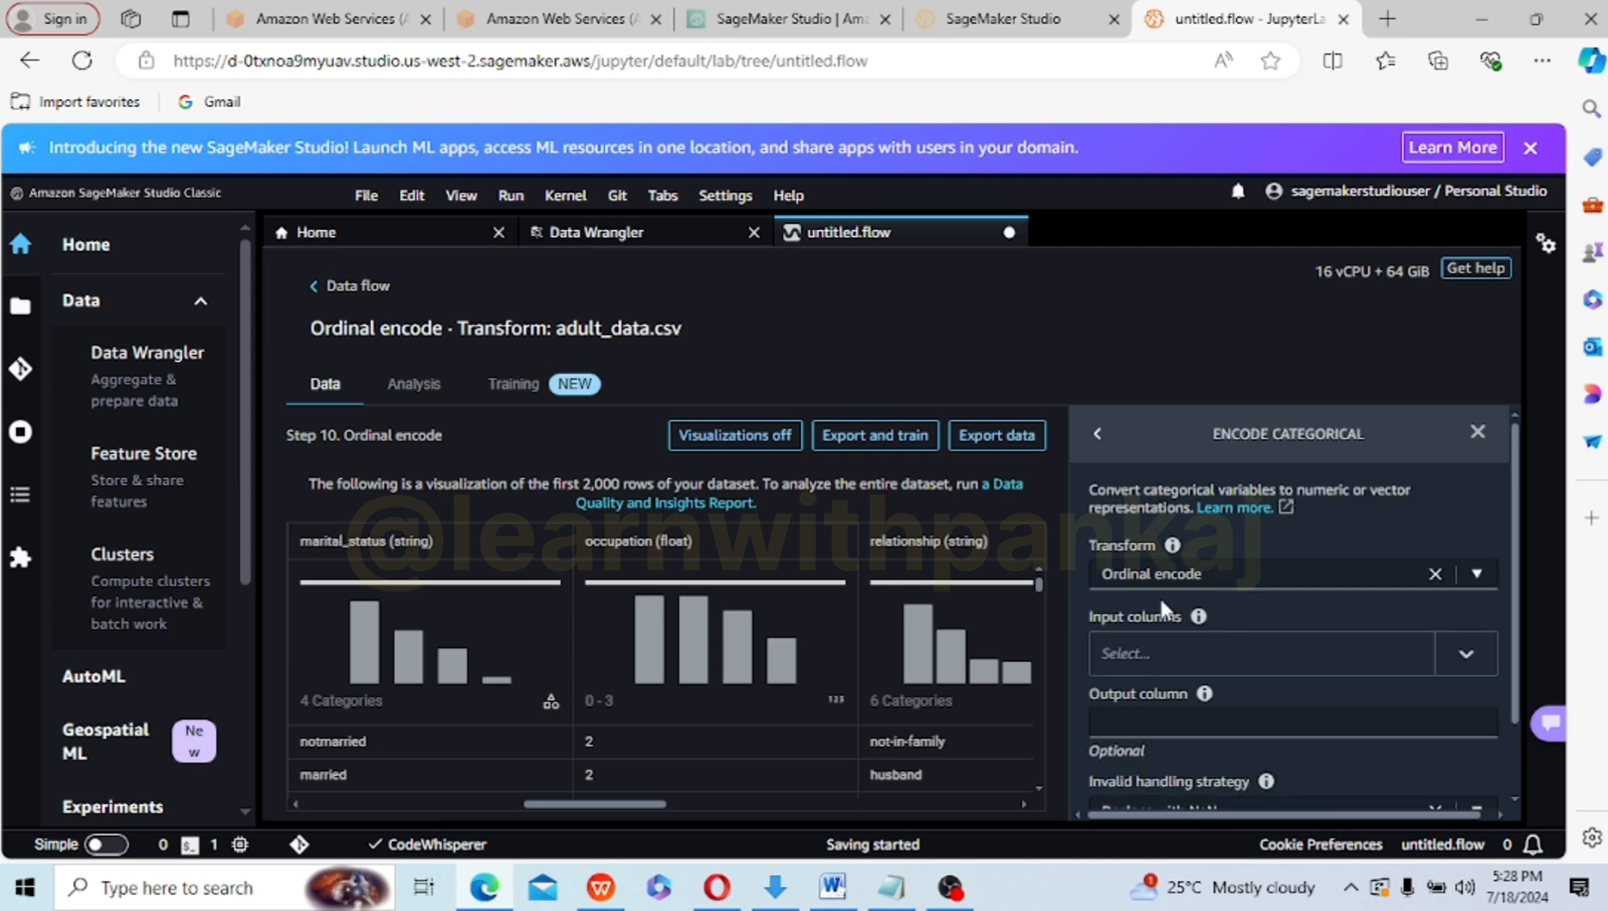
click(1478, 572)
click(1177, 660)
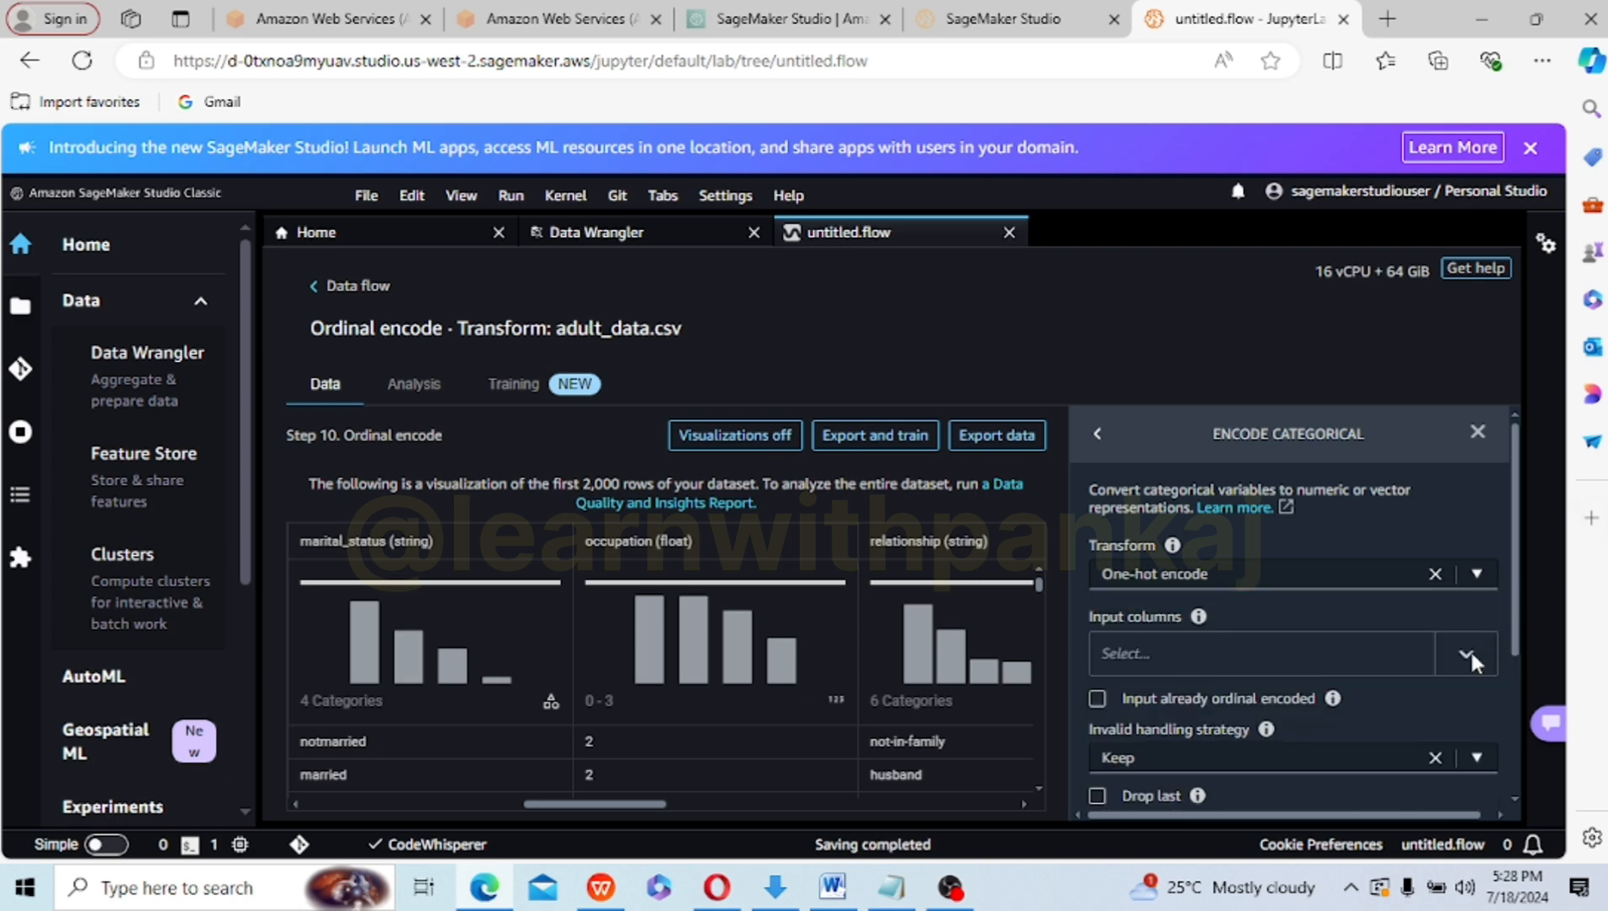
- Choose marital_status, race, relationship, sex and workclass as the input columns for the one-hot encoding
click(1470, 653)
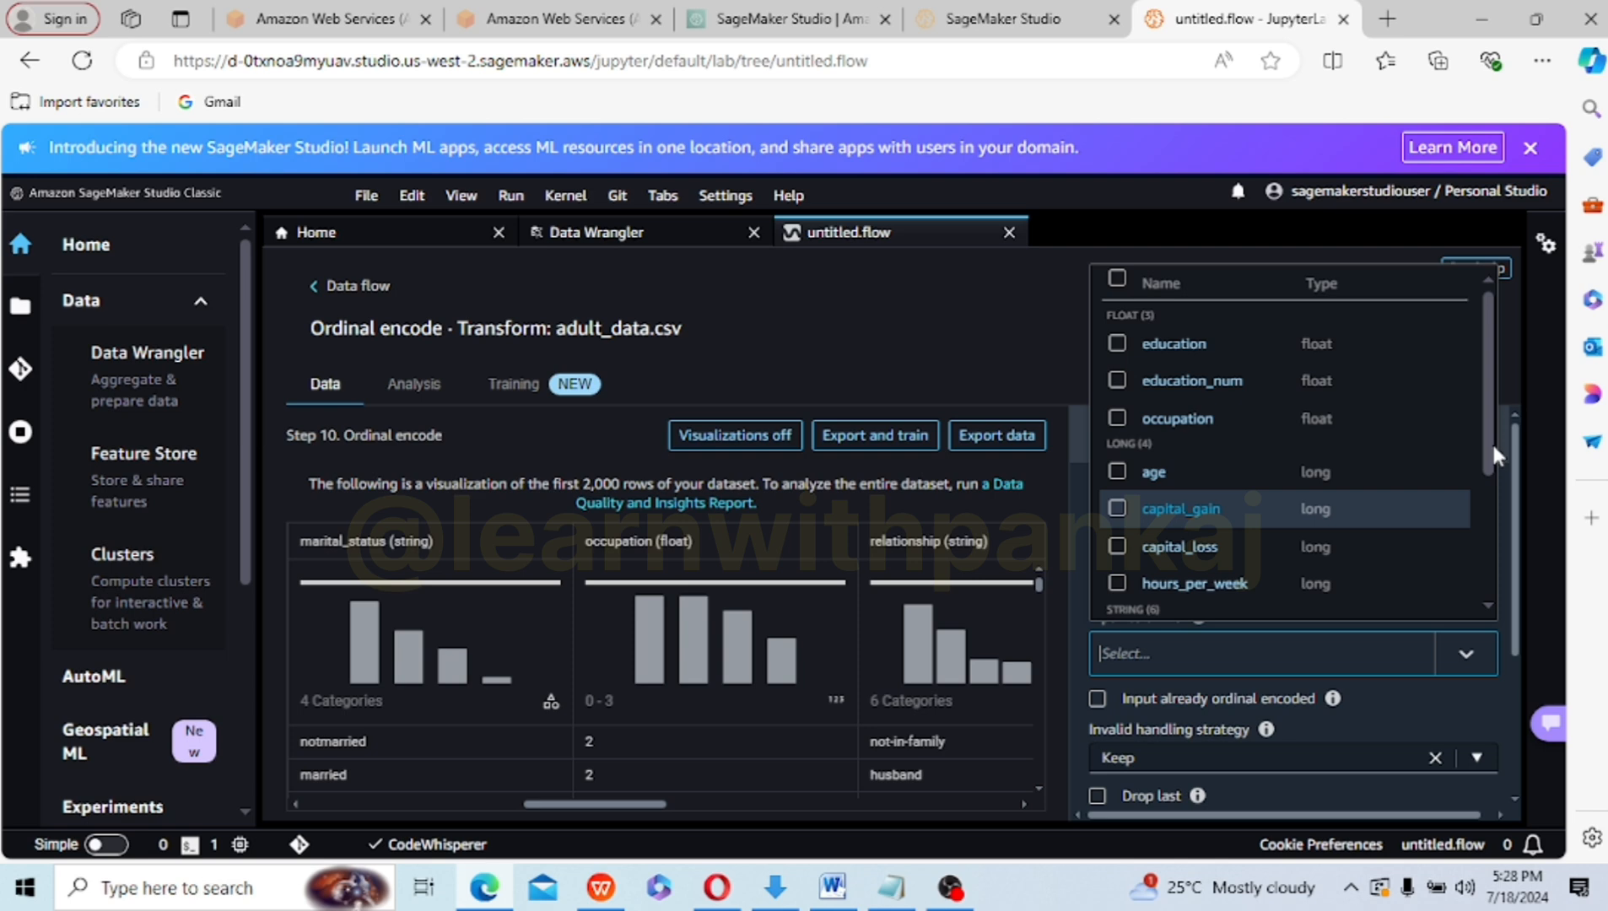
right_click(1492, 316)
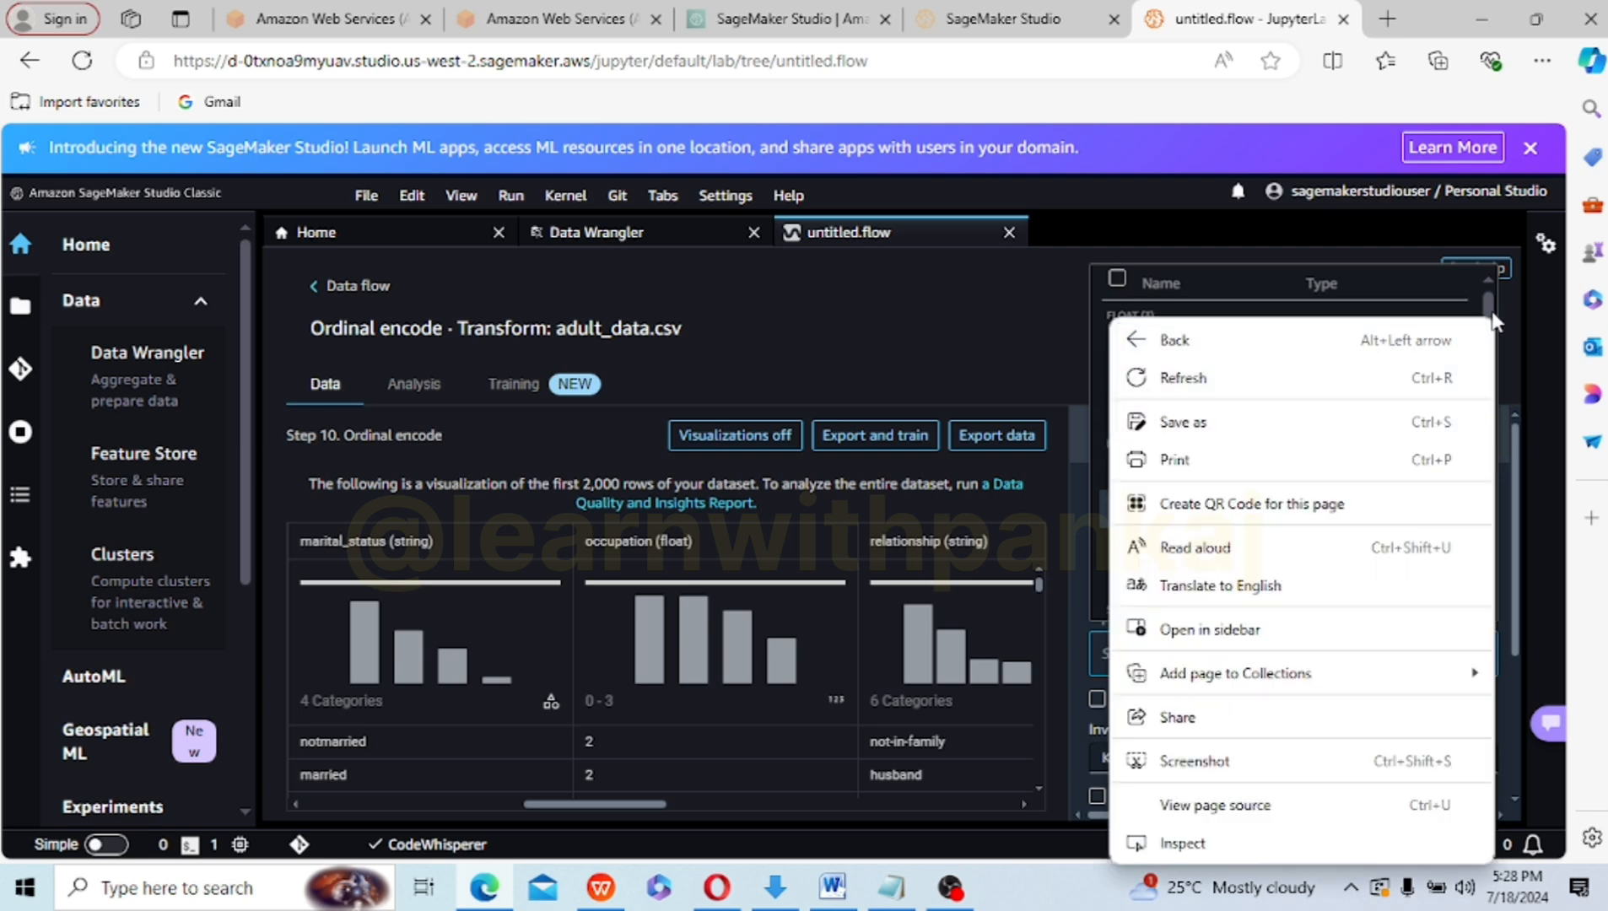
key(Escape)
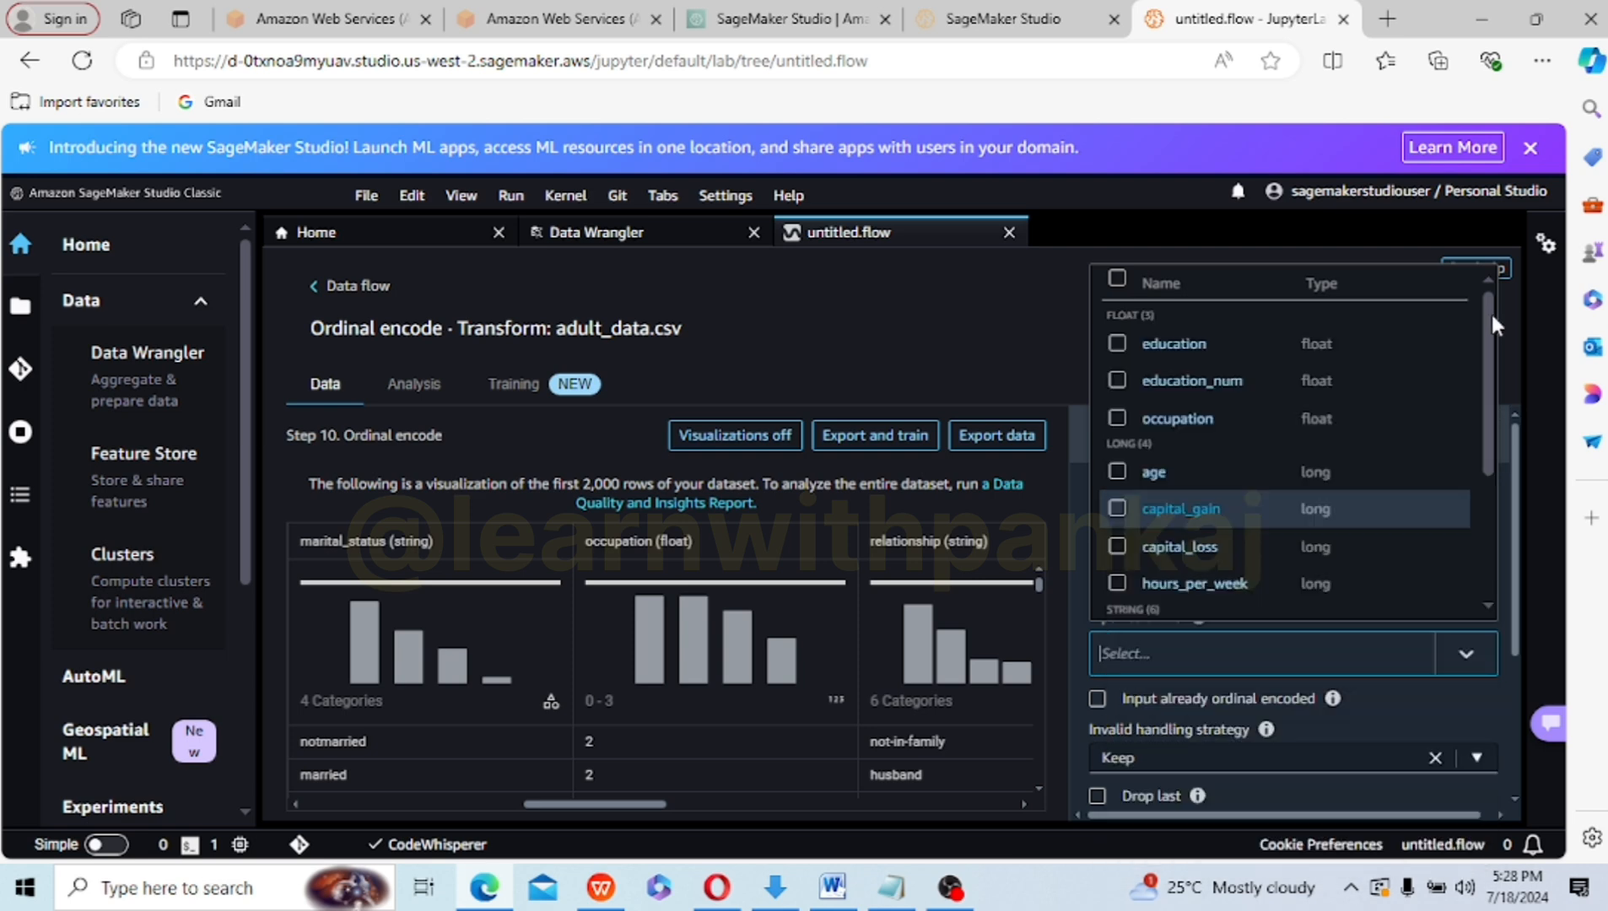
drag(1492, 316, 1492, 436)
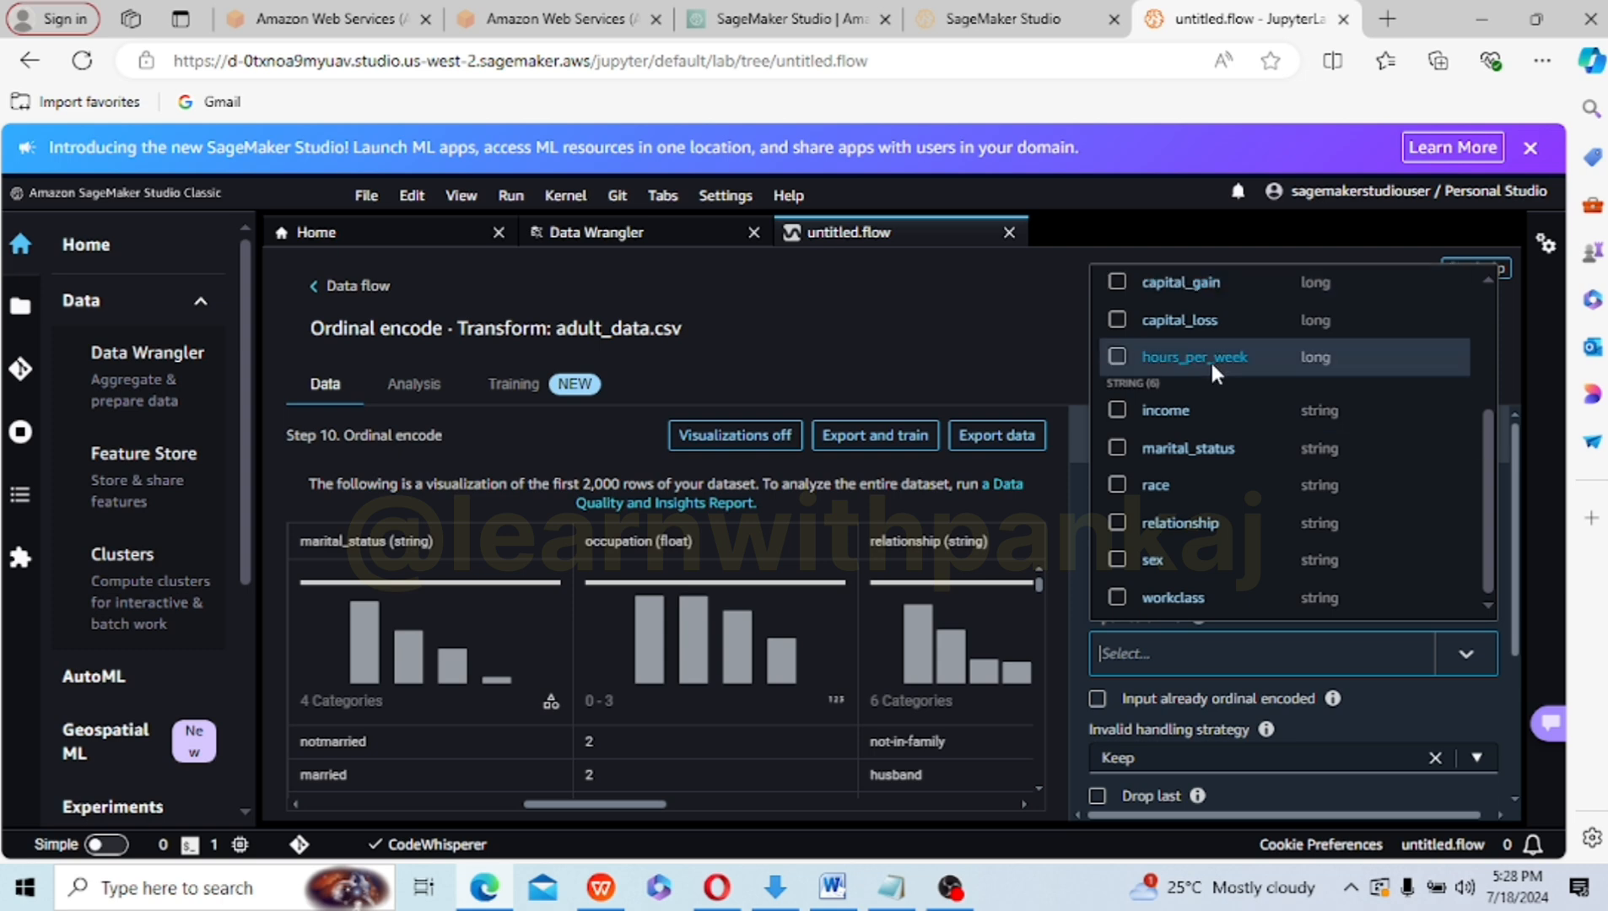
click(1118, 450)
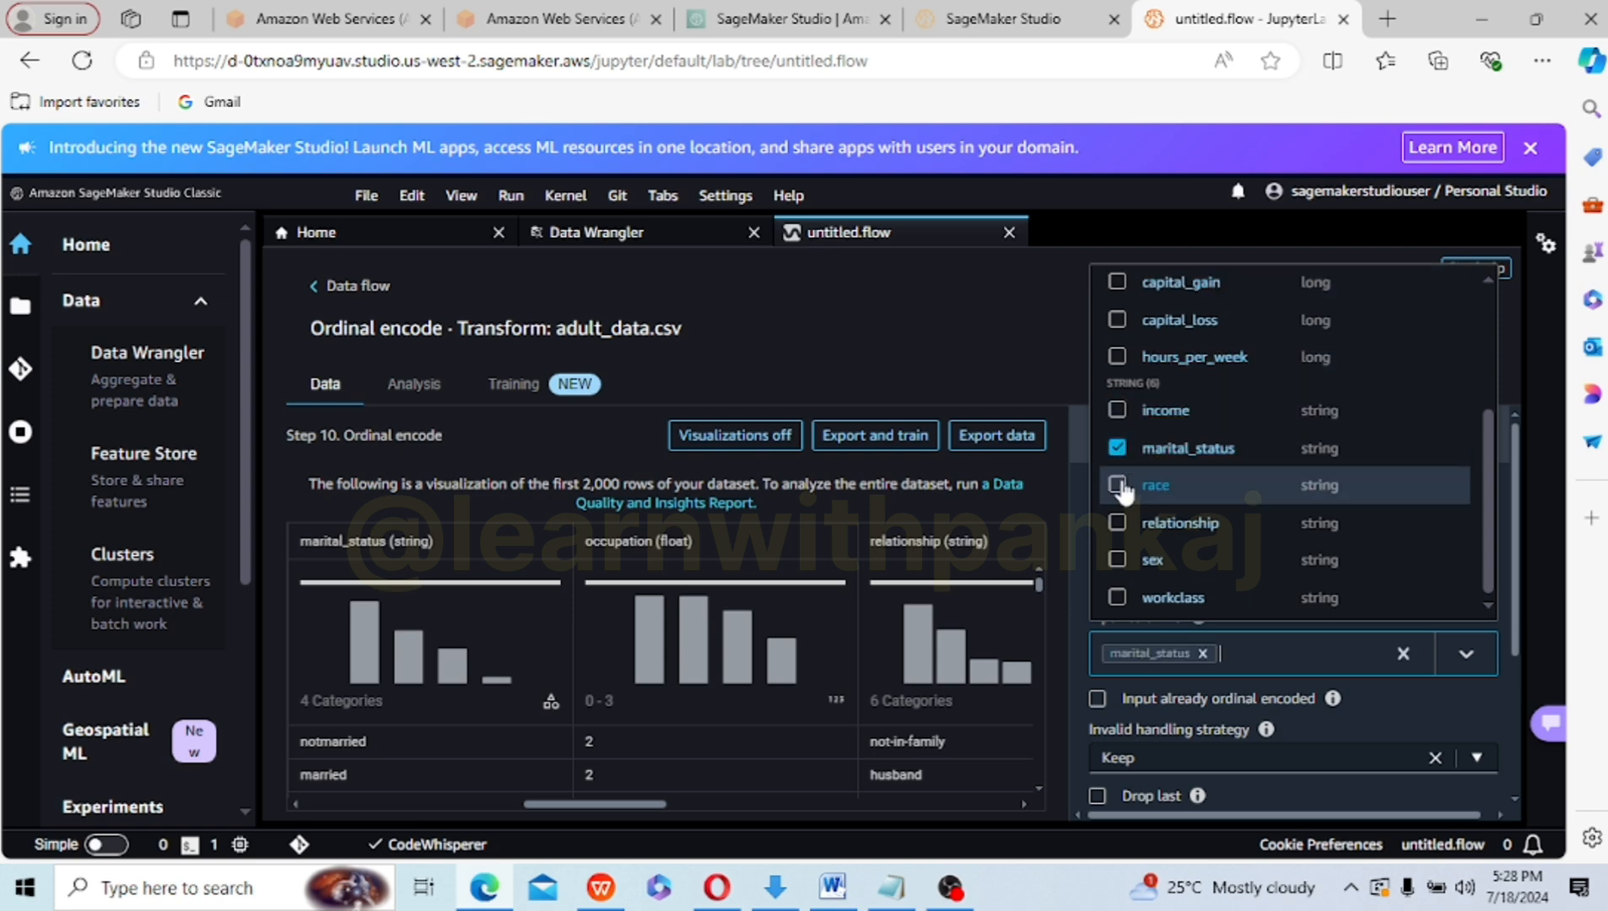
click(1118, 486)
click(1119, 523)
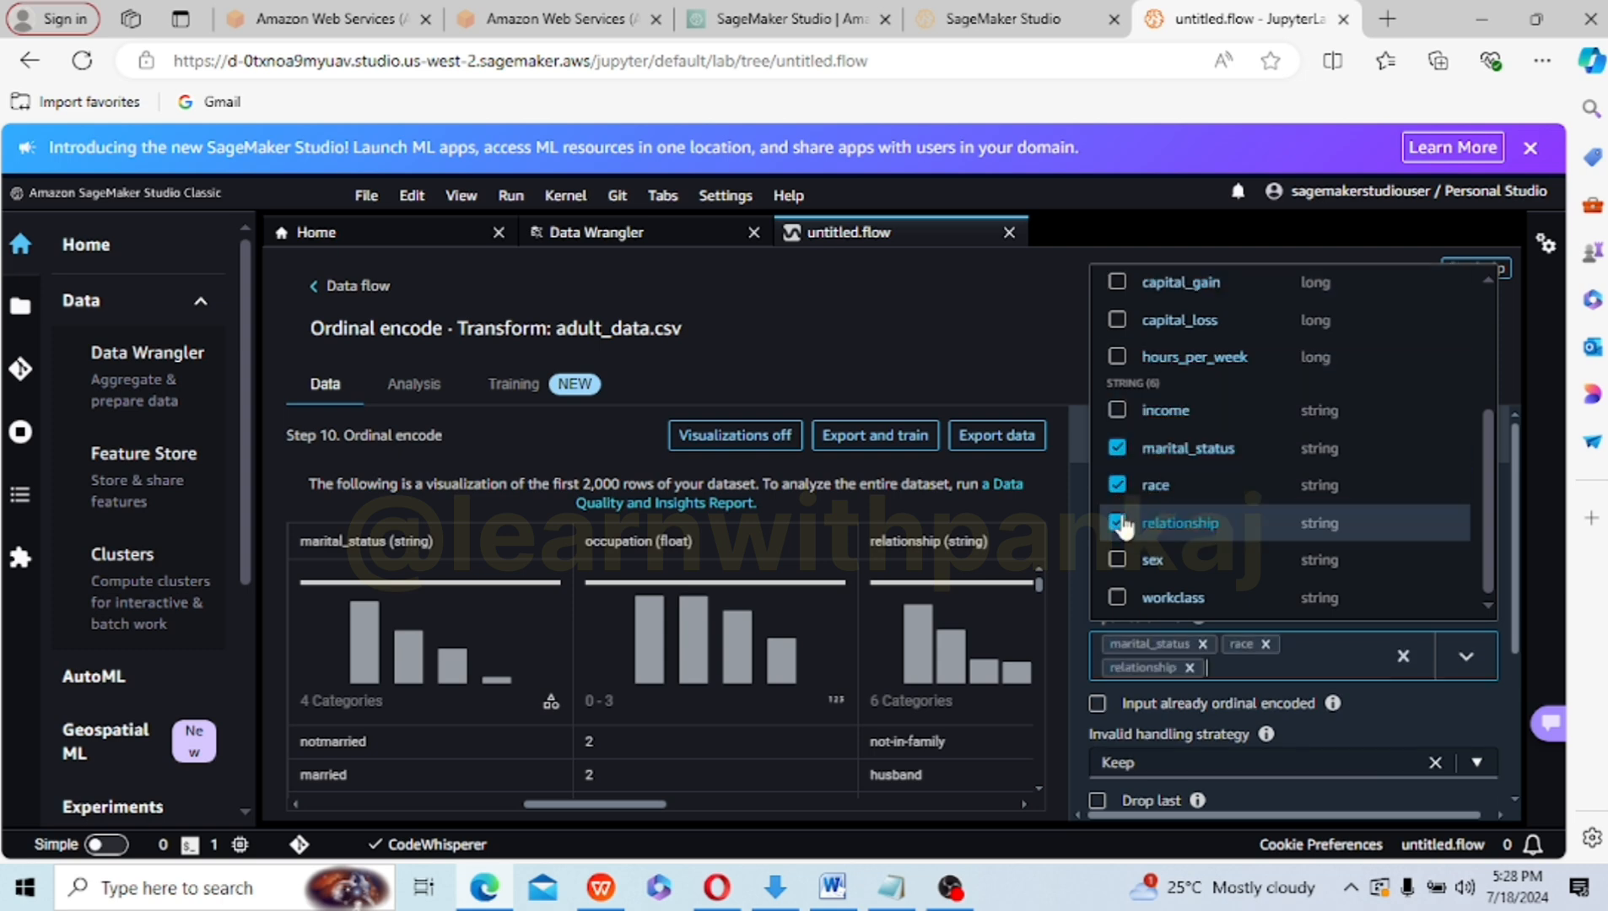
click(1119, 560)
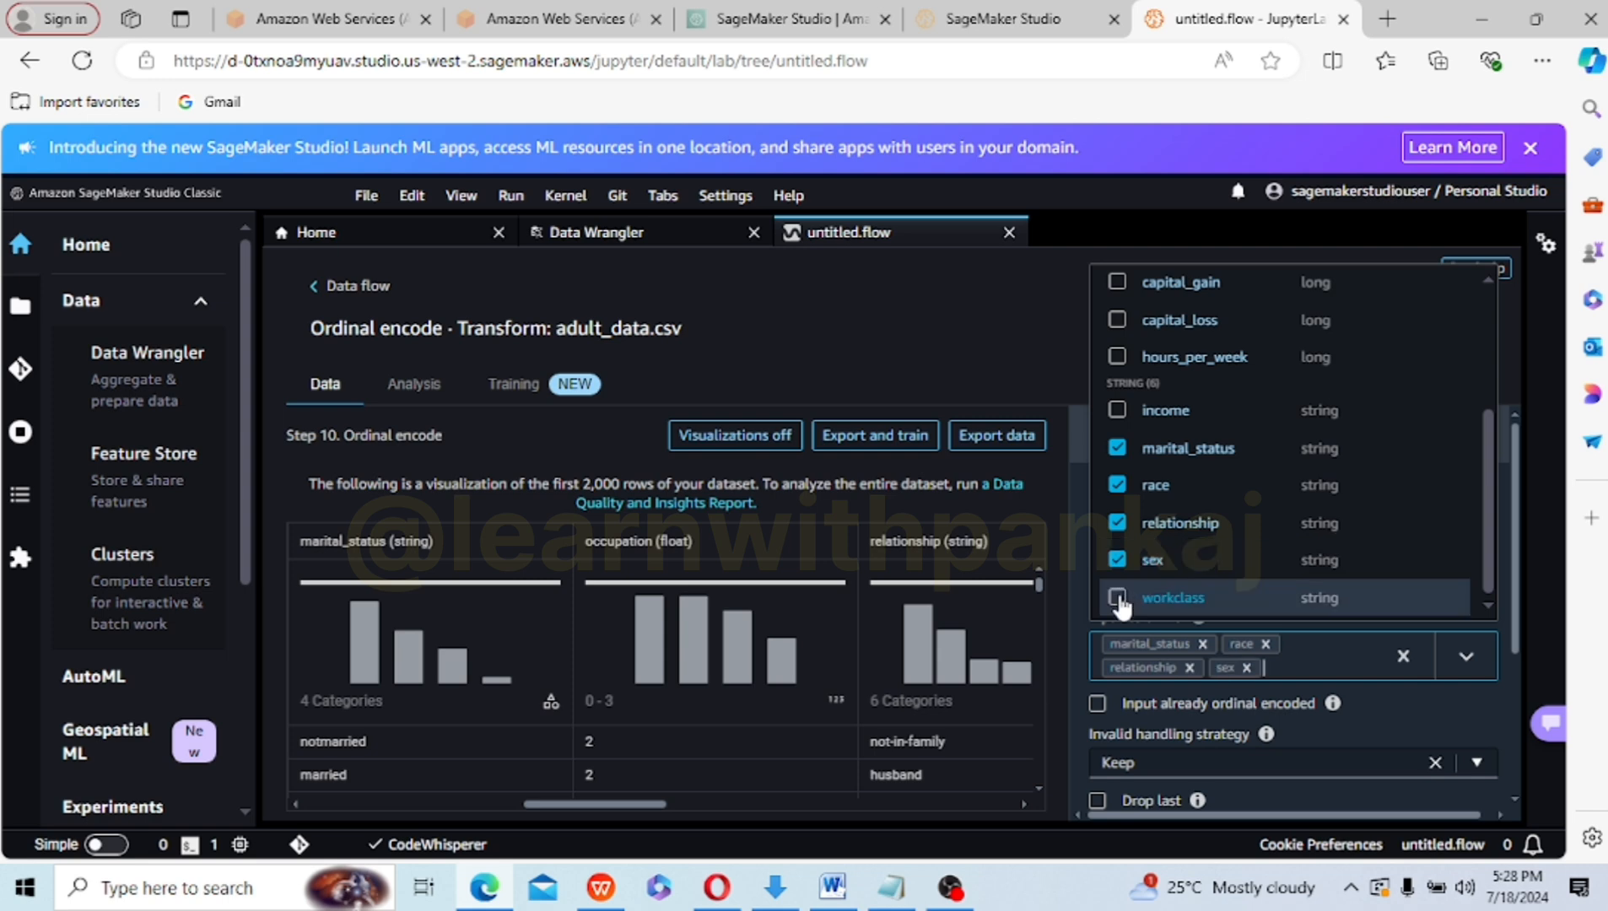
click(1119, 598)
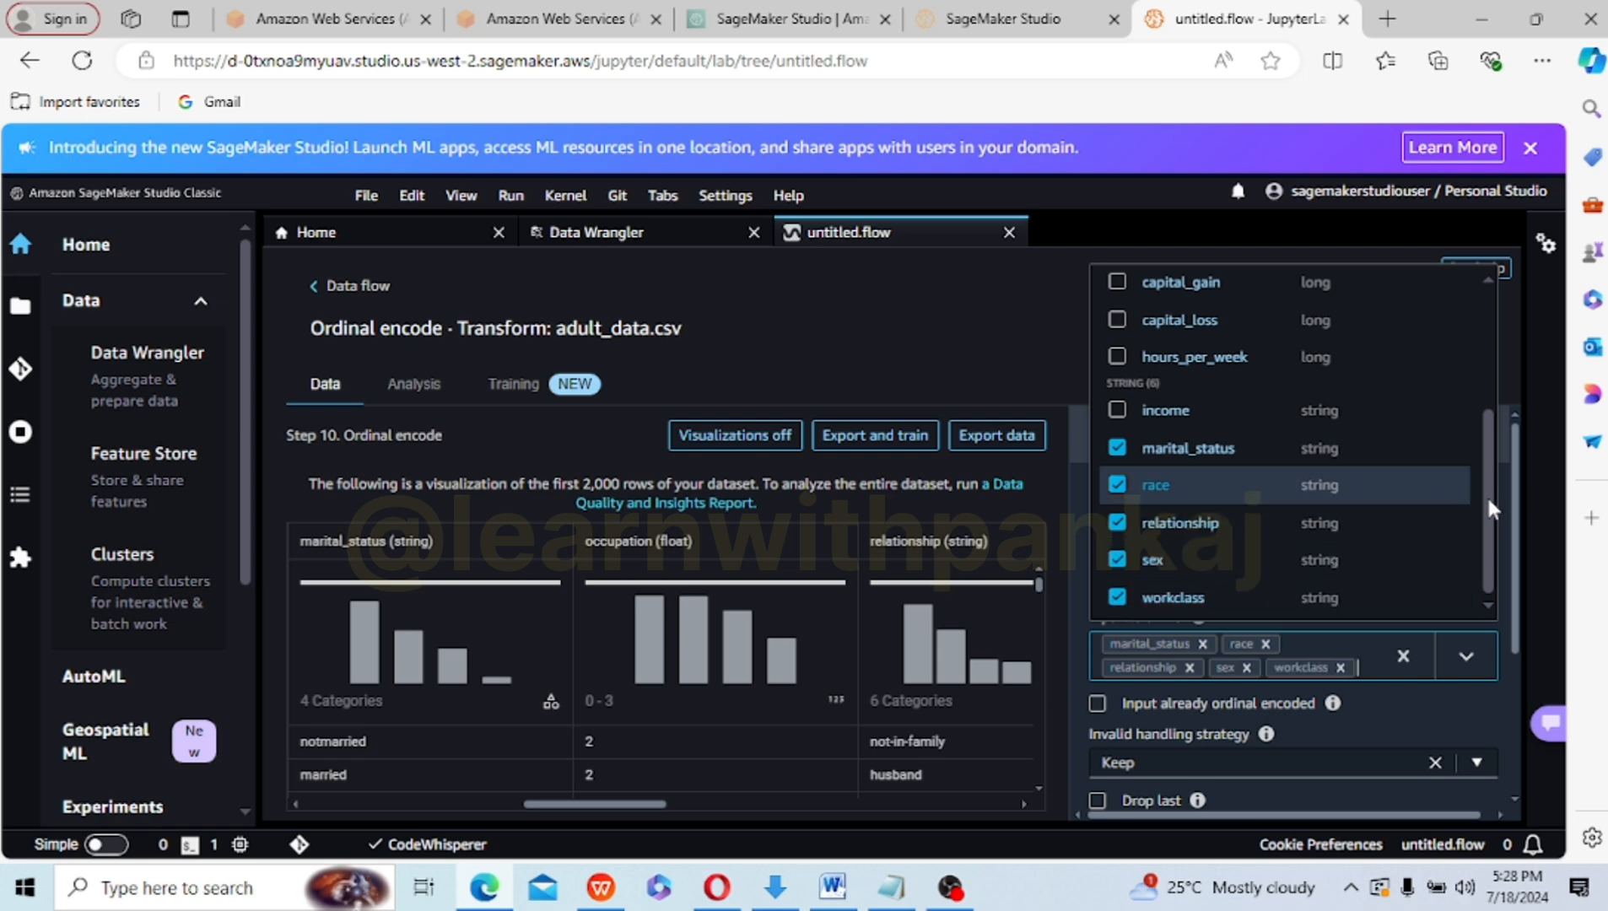
click(1468, 655)
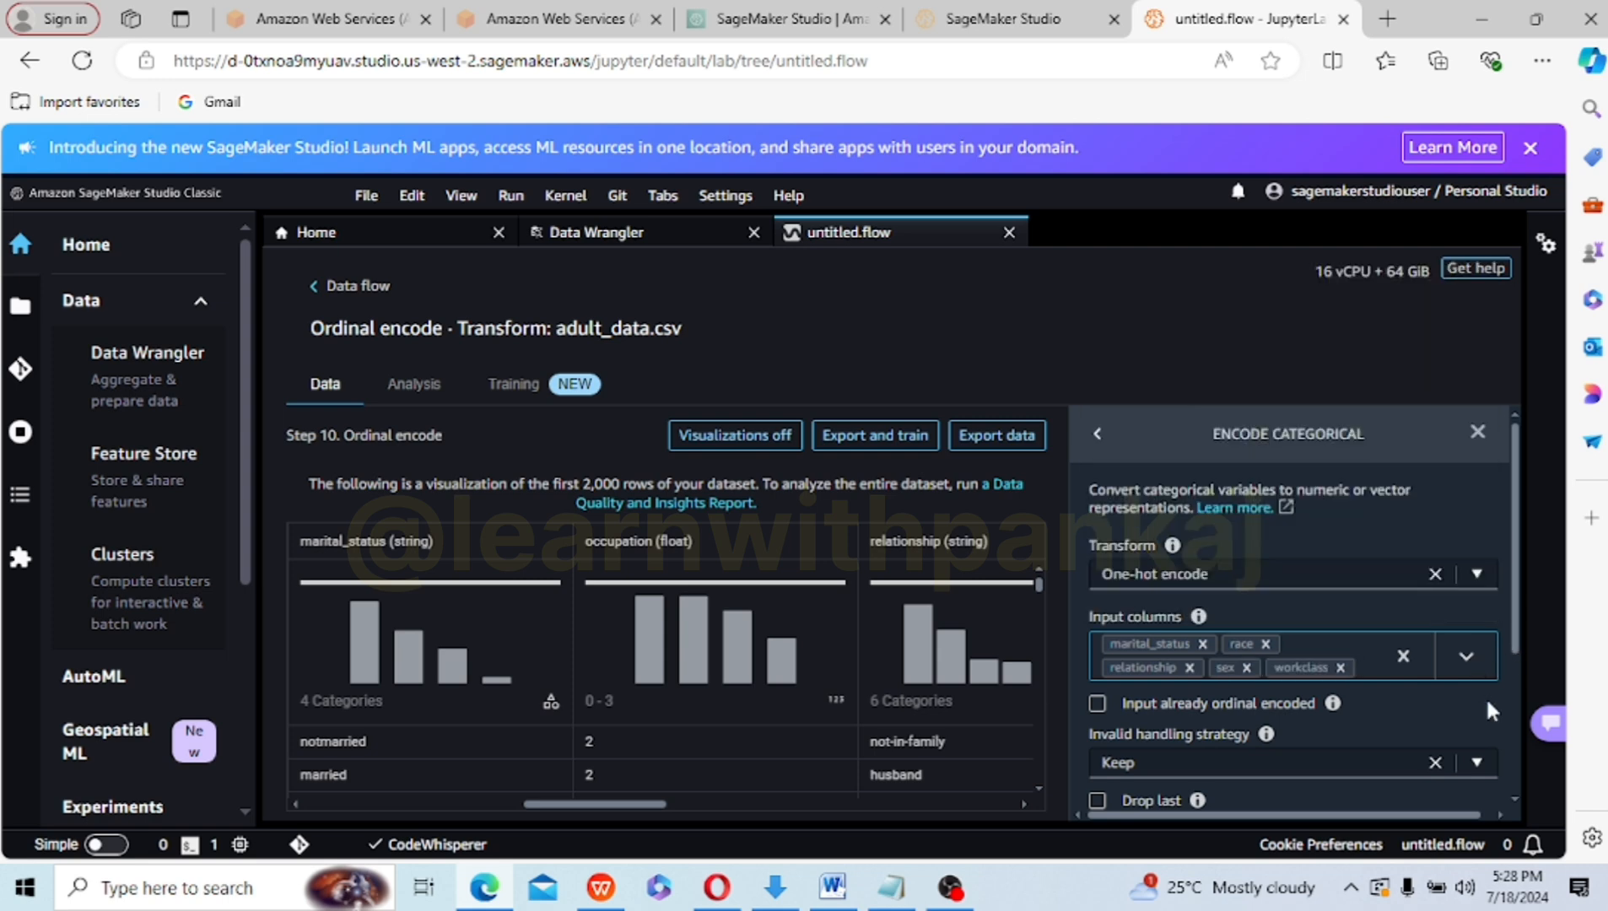
- Set the one-hot encoding's invalid handling strategy to Skip and output style to Columns, and preview it on the dataset
click(1515, 567)
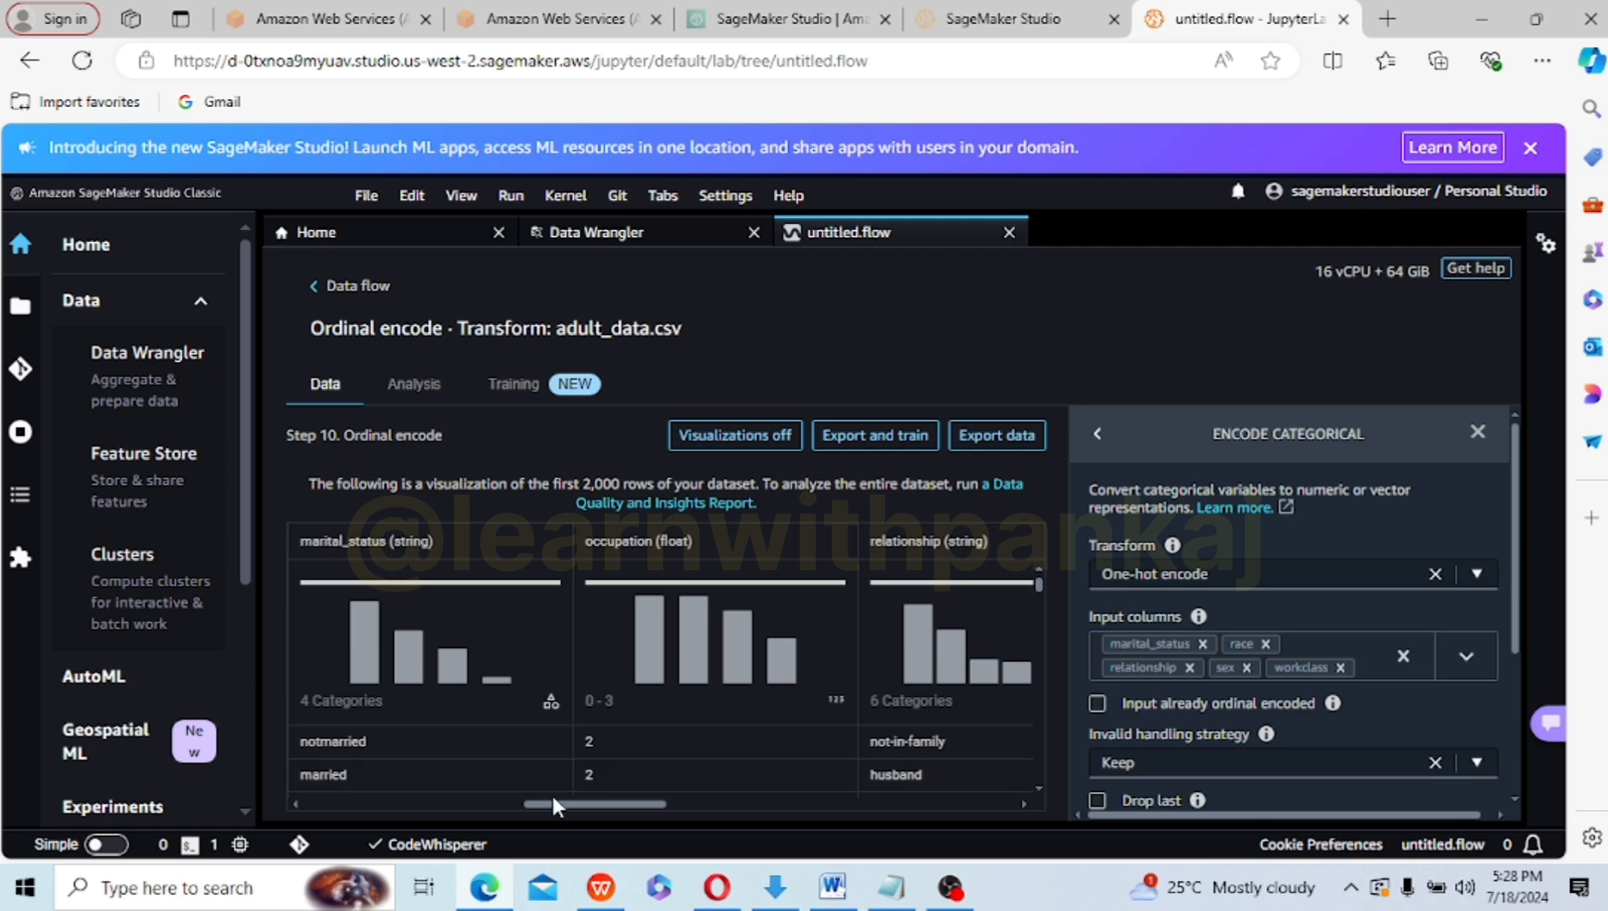
mouse_move(549, 806)
mouse_down()
mouse_move(316, 818)
mouse_move(433, 803)
mouse_move(540, 821)
mouse_up()
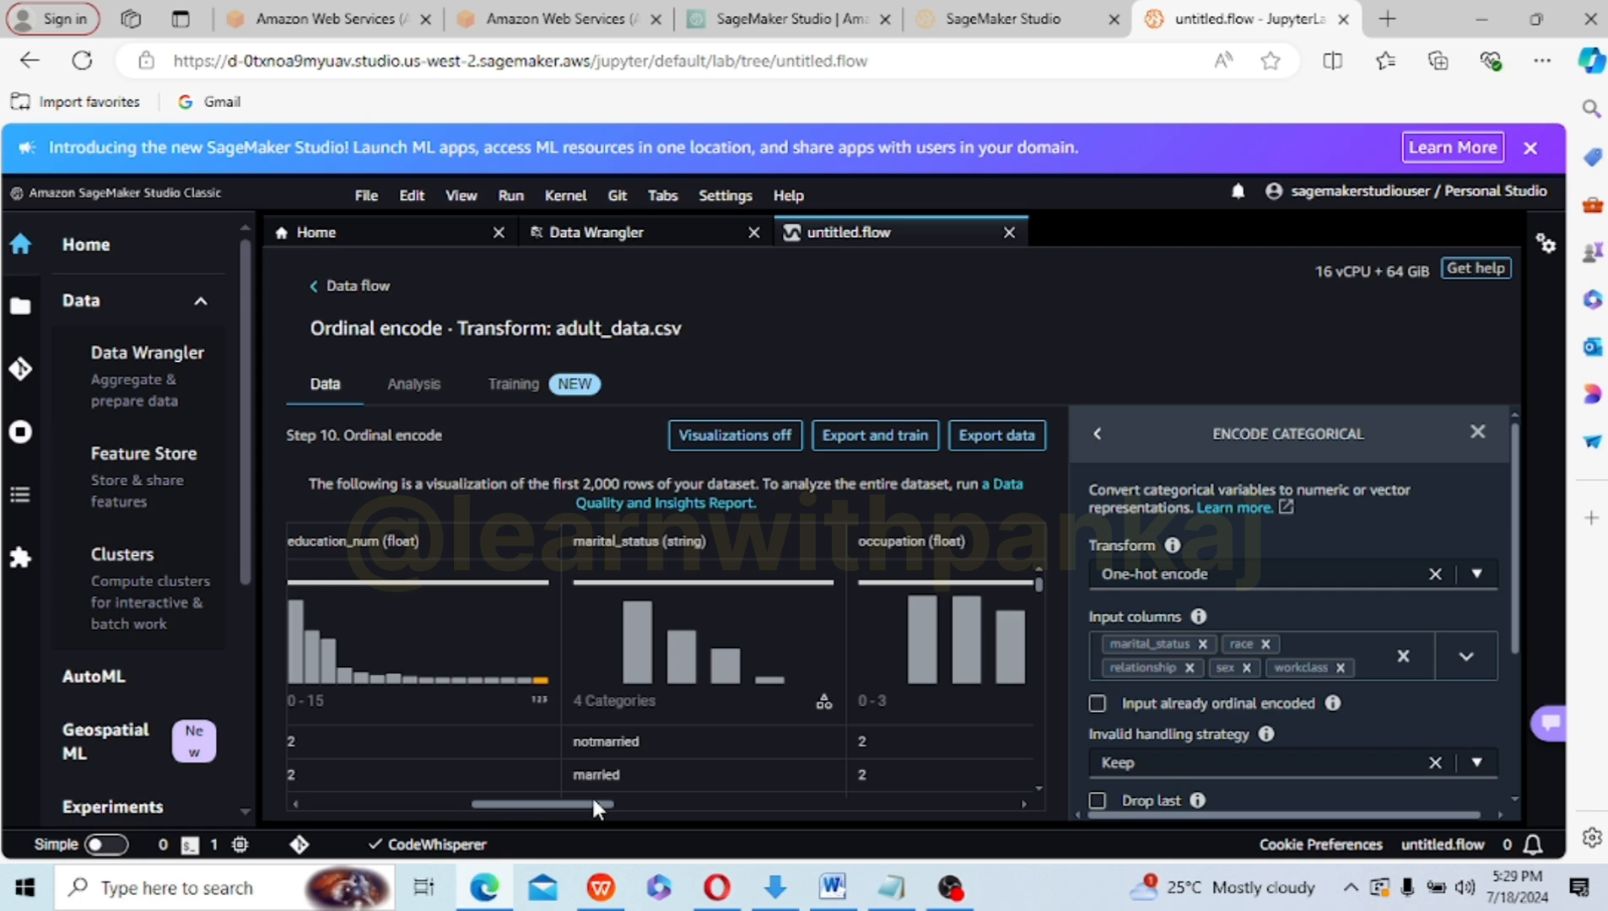
drag(592, 795, 696, 791)
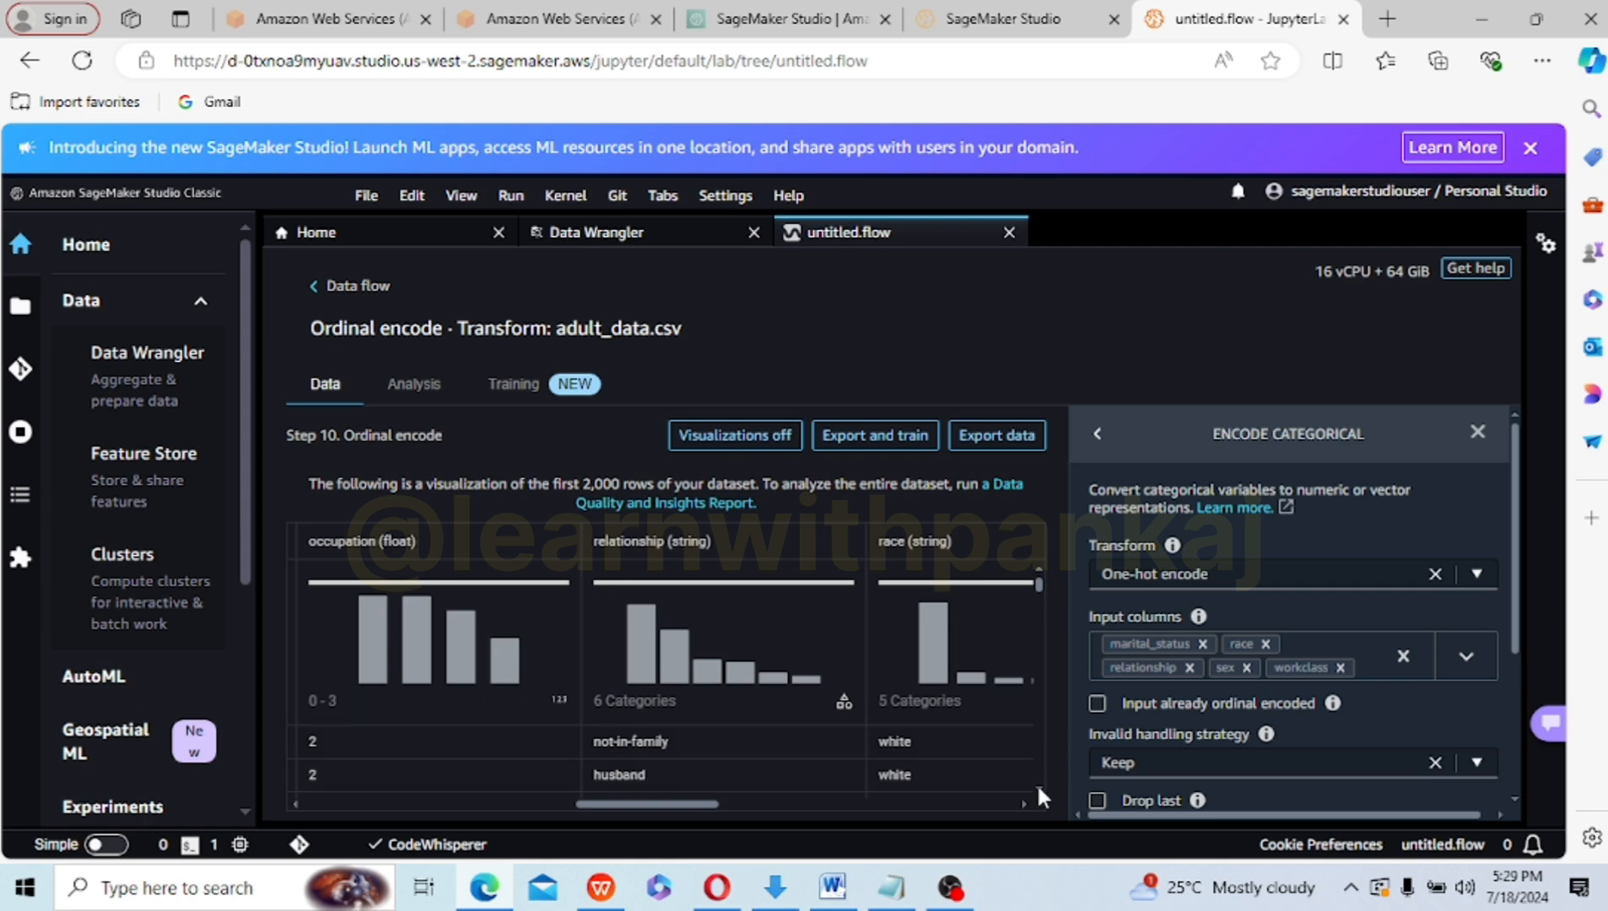
scroll(1036, 783, down, 1)
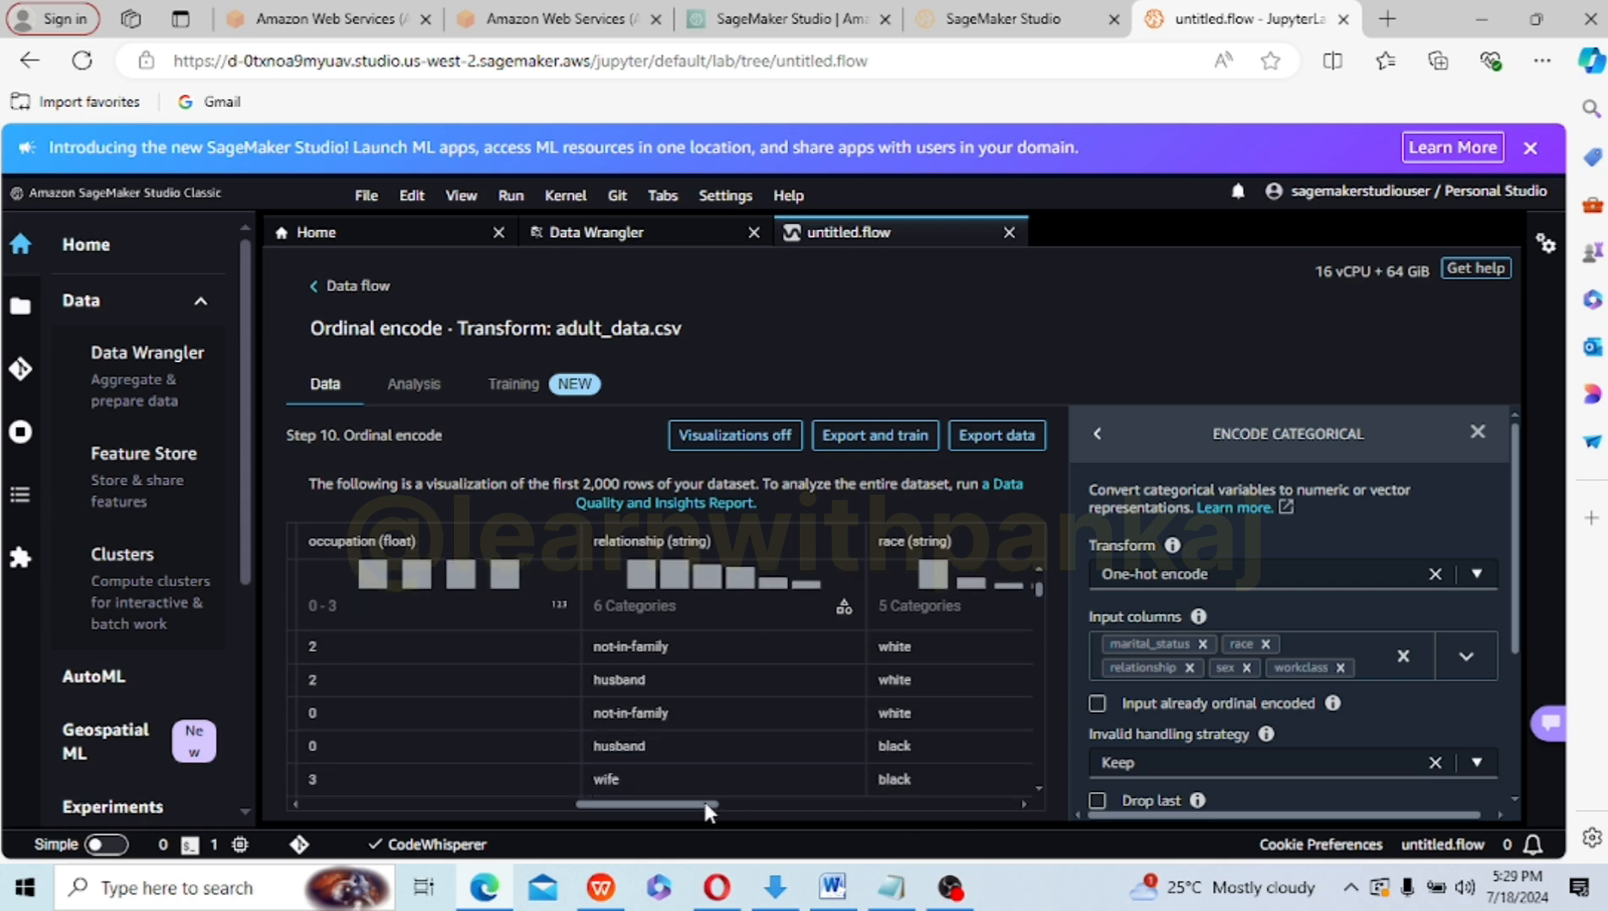
drag(705, 801, 754, 805)
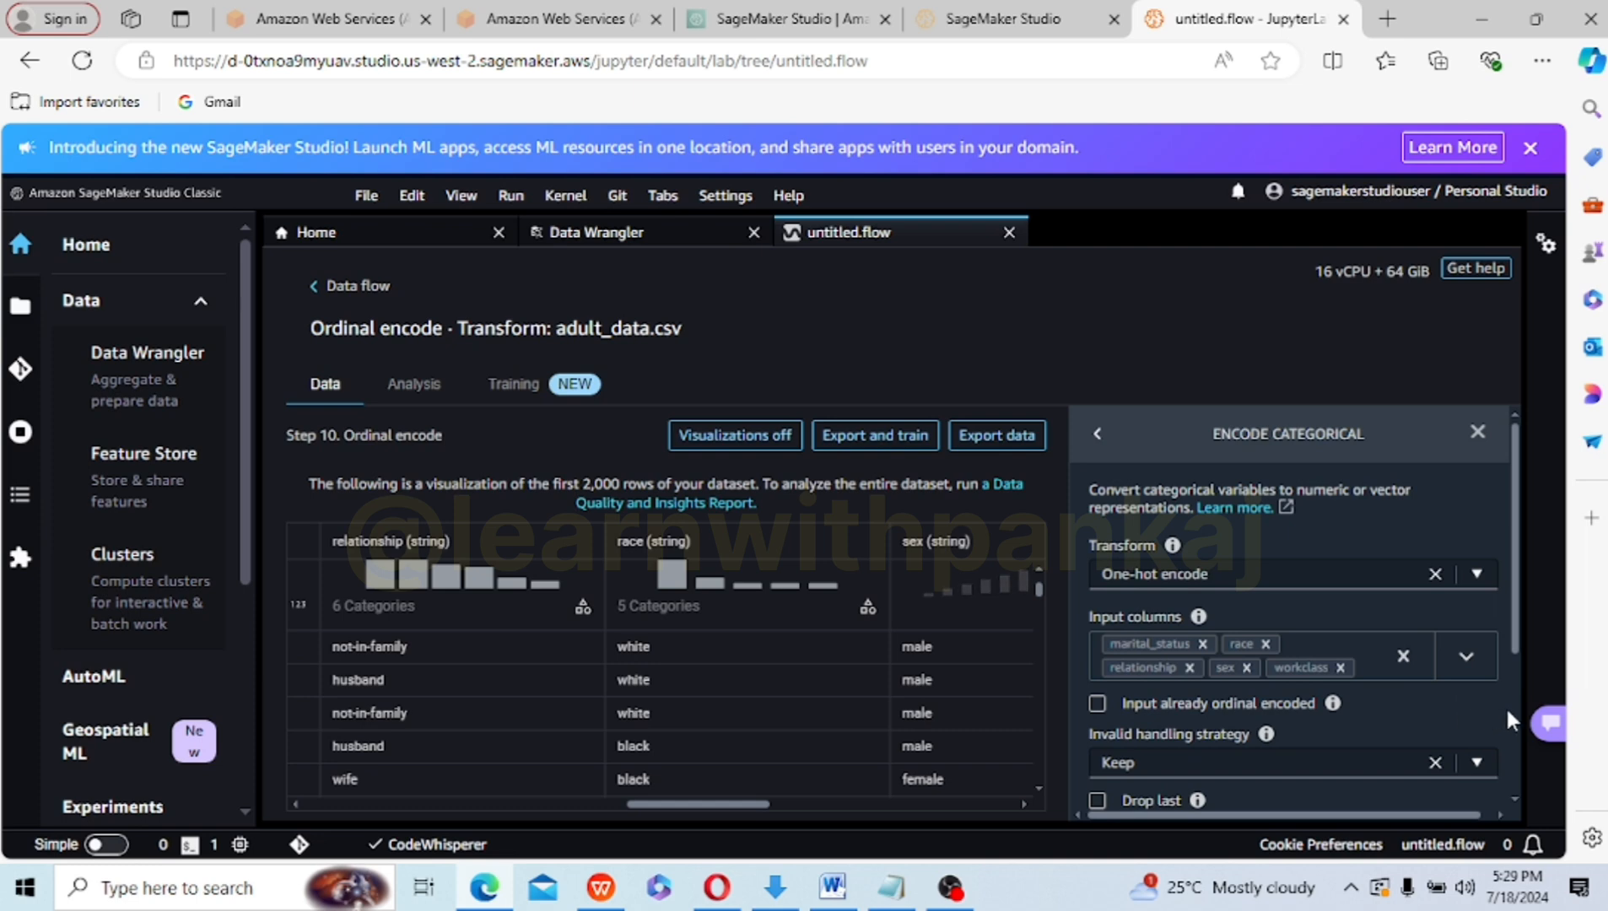
scroll(1510, 707, down, 3)
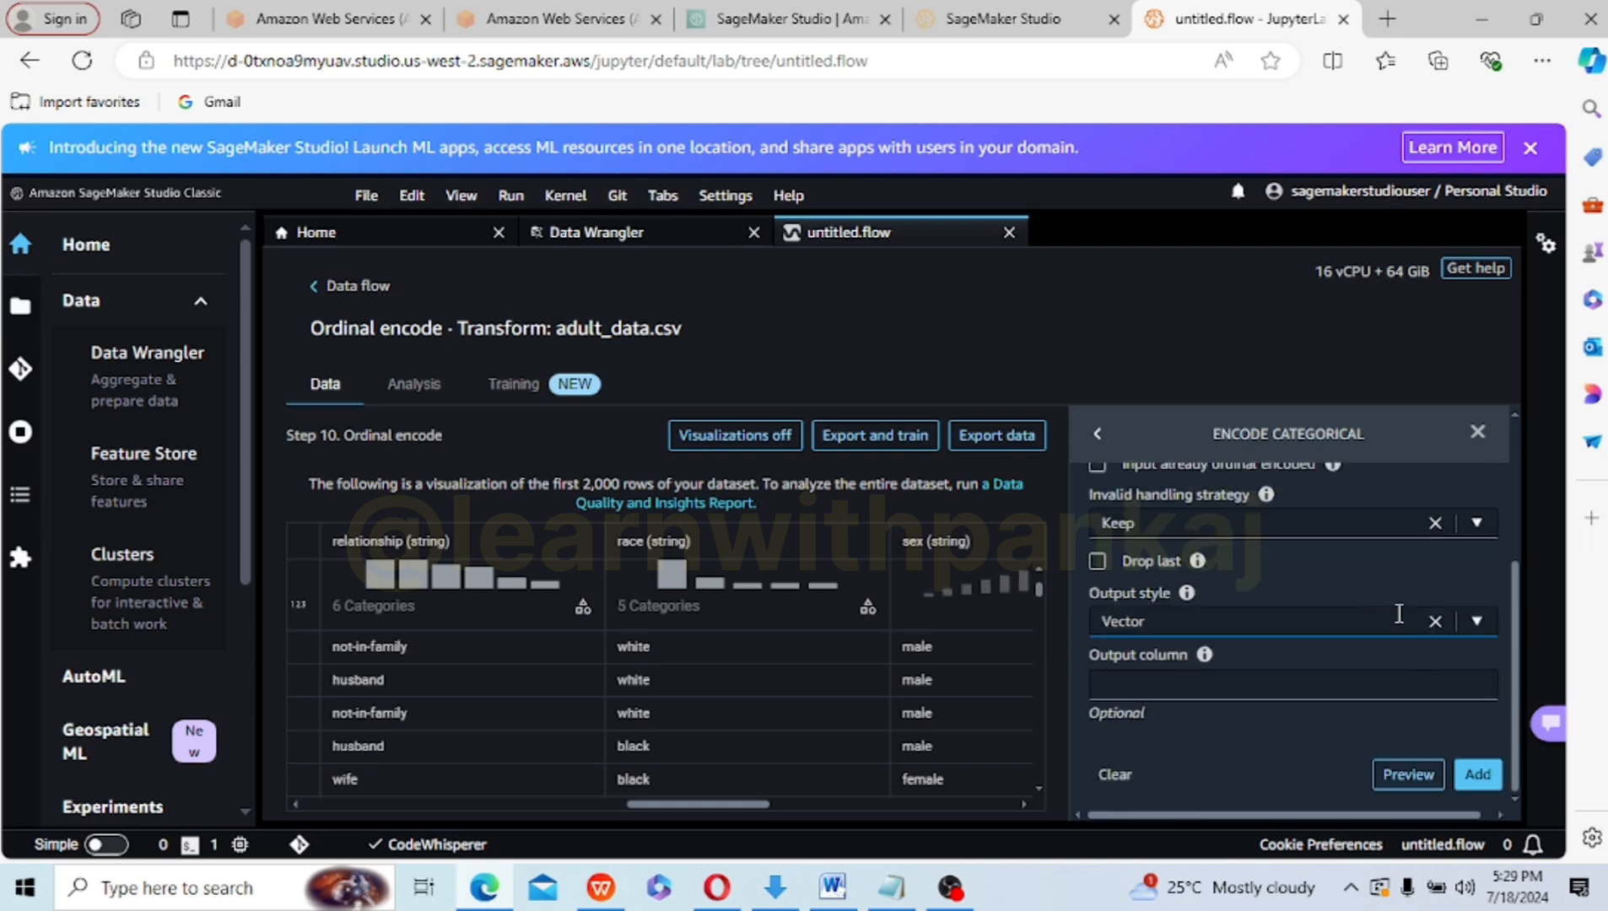
click(1469, 524)
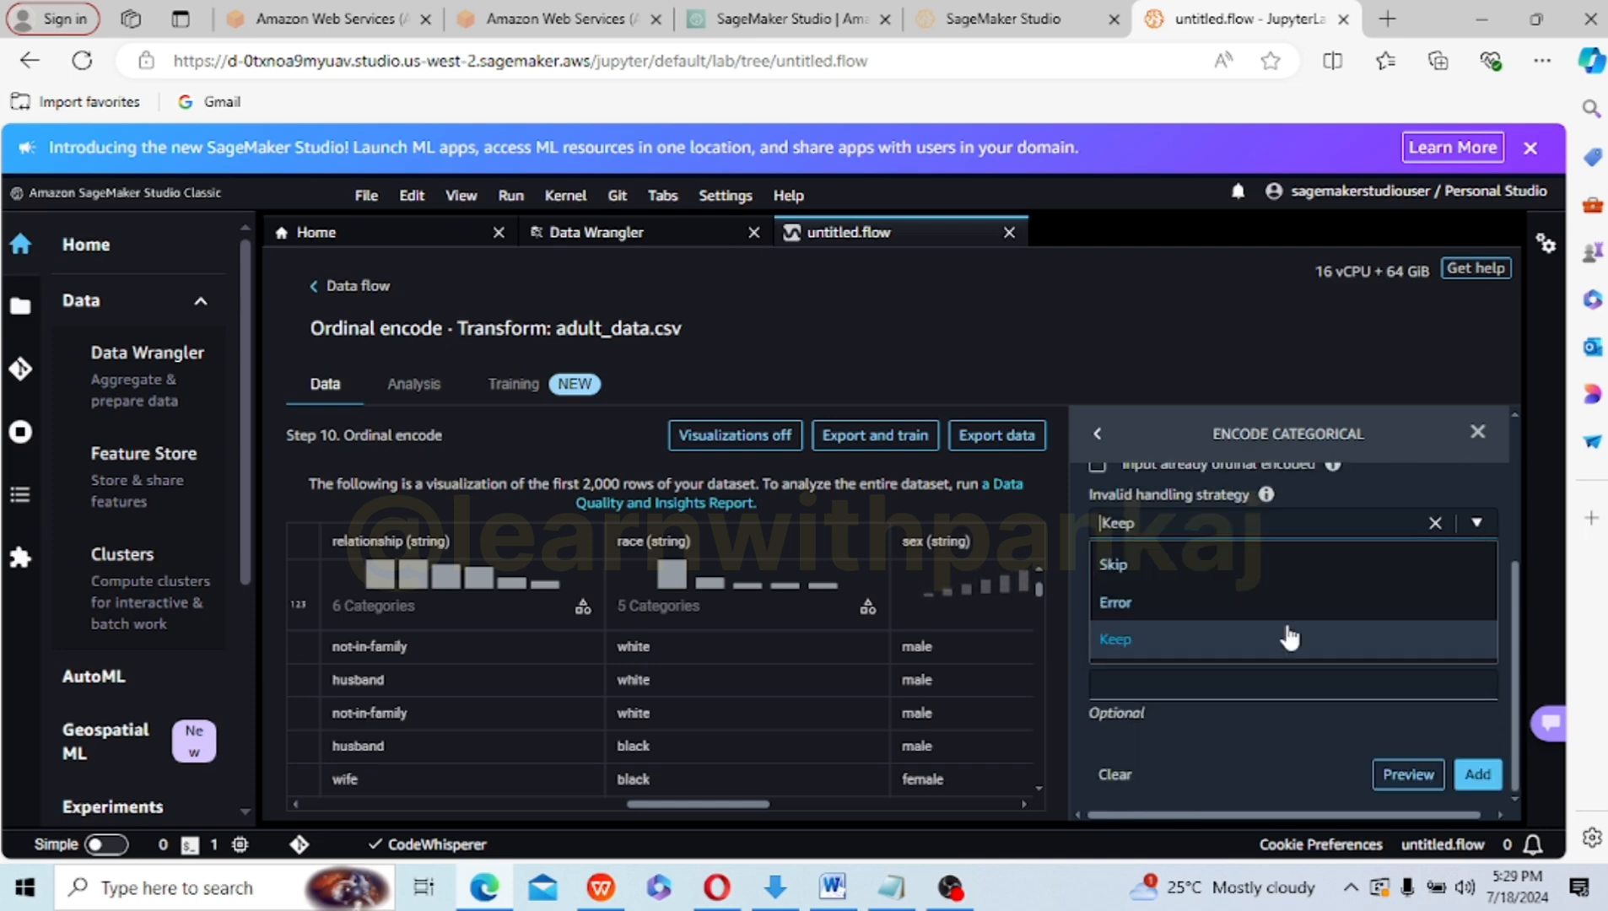
click(1139, 576)
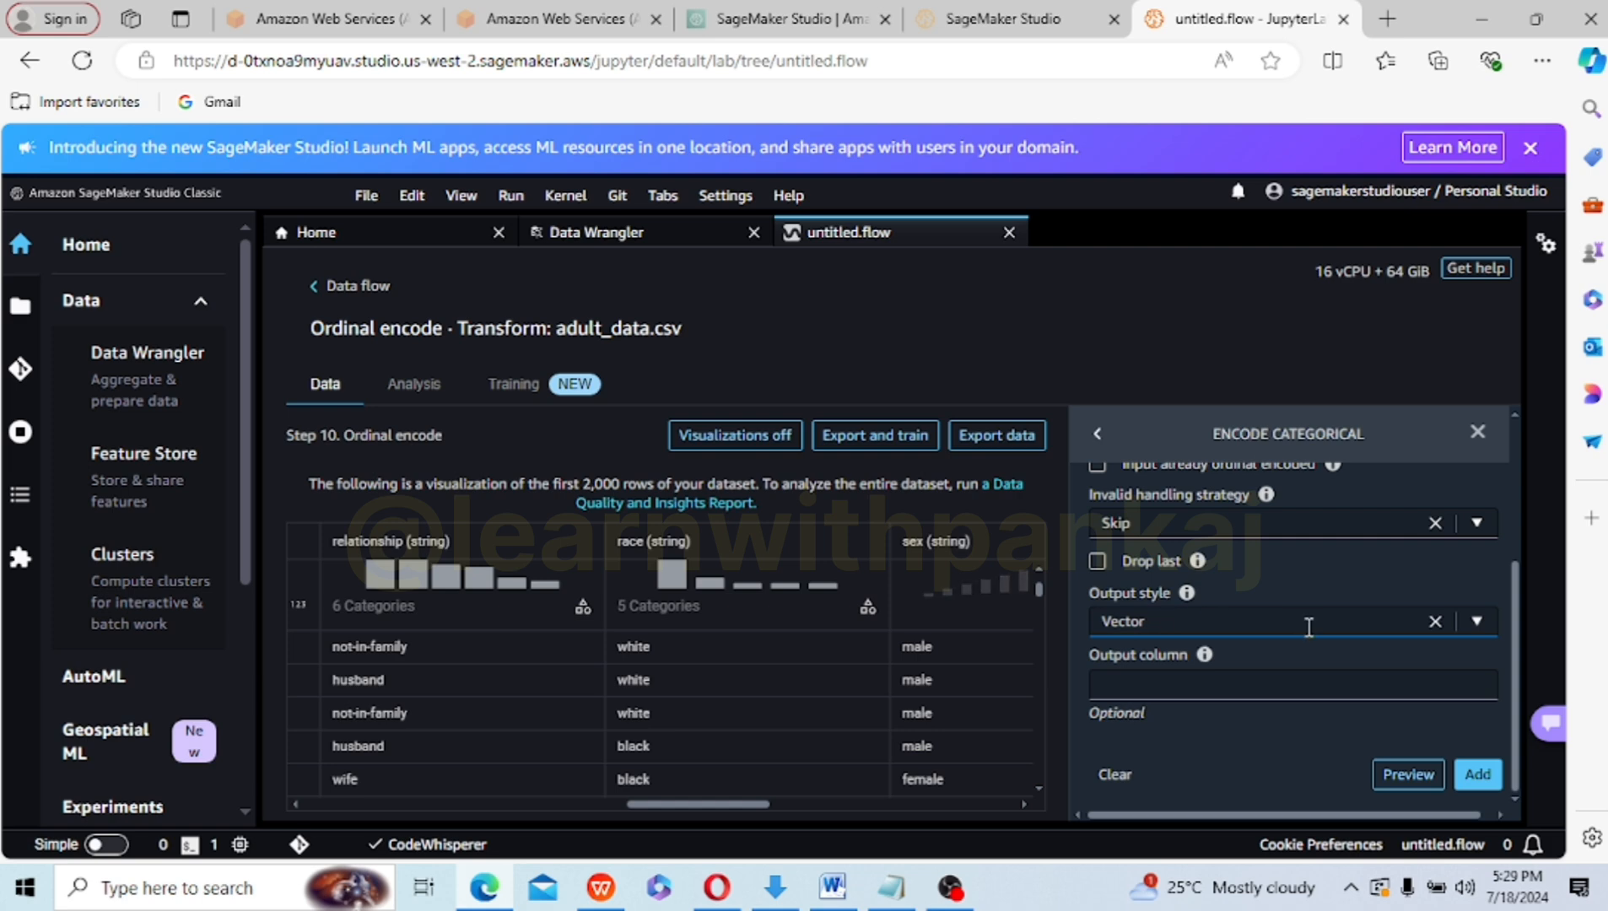
click(1476, 616)
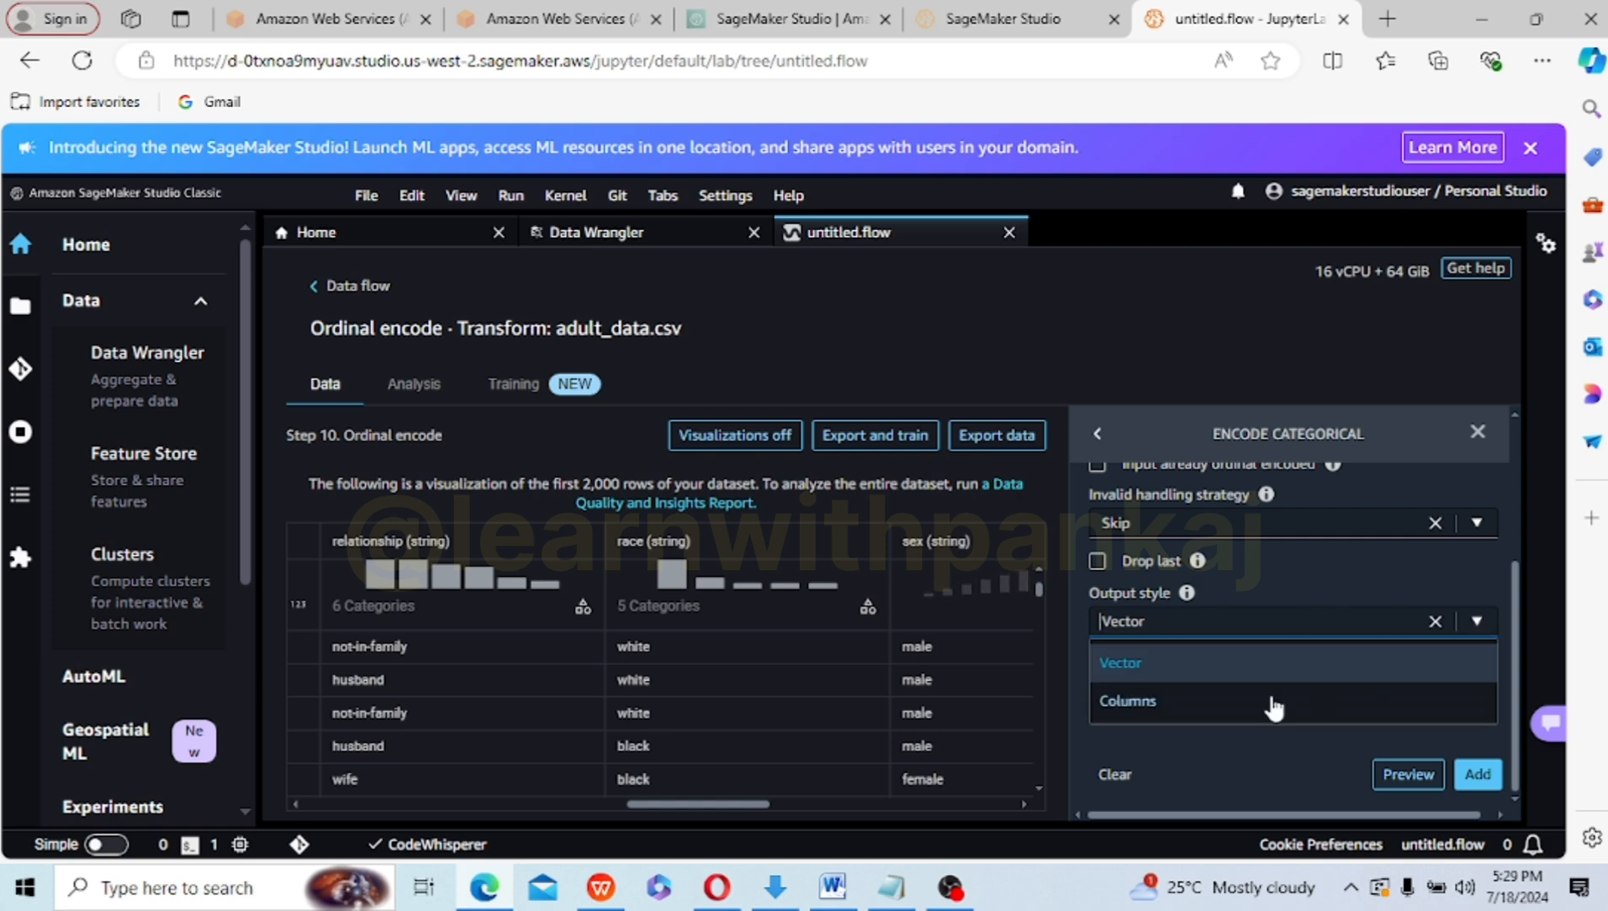
click(1186, 714)
click(1426, 776)
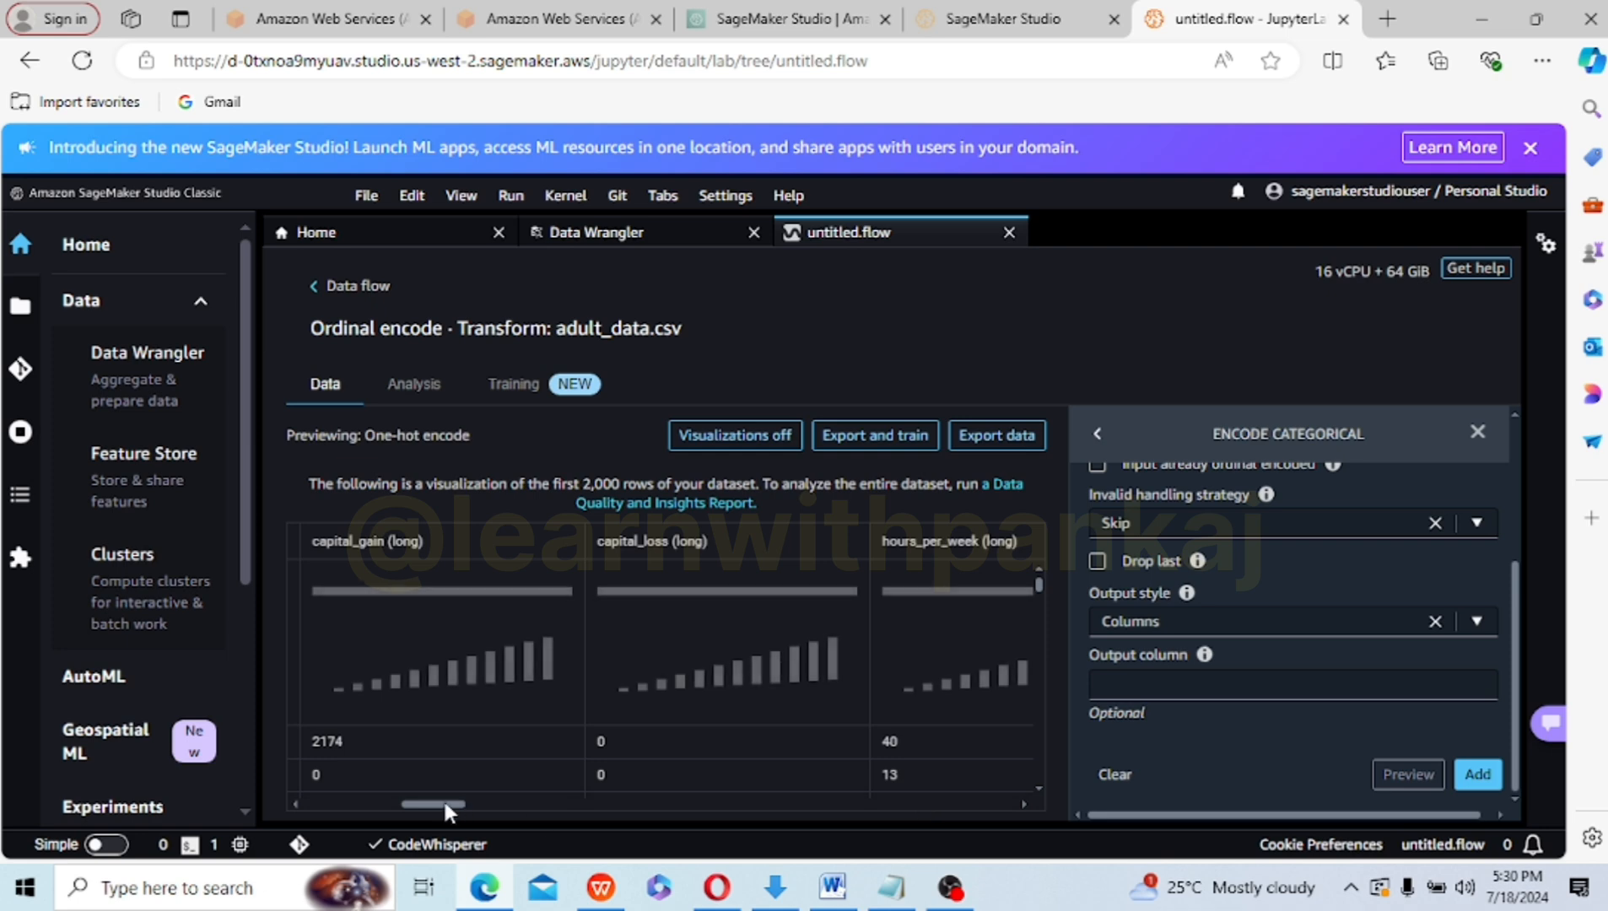
- Review the encoded marital_status, race, relationship, sex and workclass columns in the preview and add the one-hot encode step
drag(444, 804, 385, 800)
drag(393, 806, 525, 807)
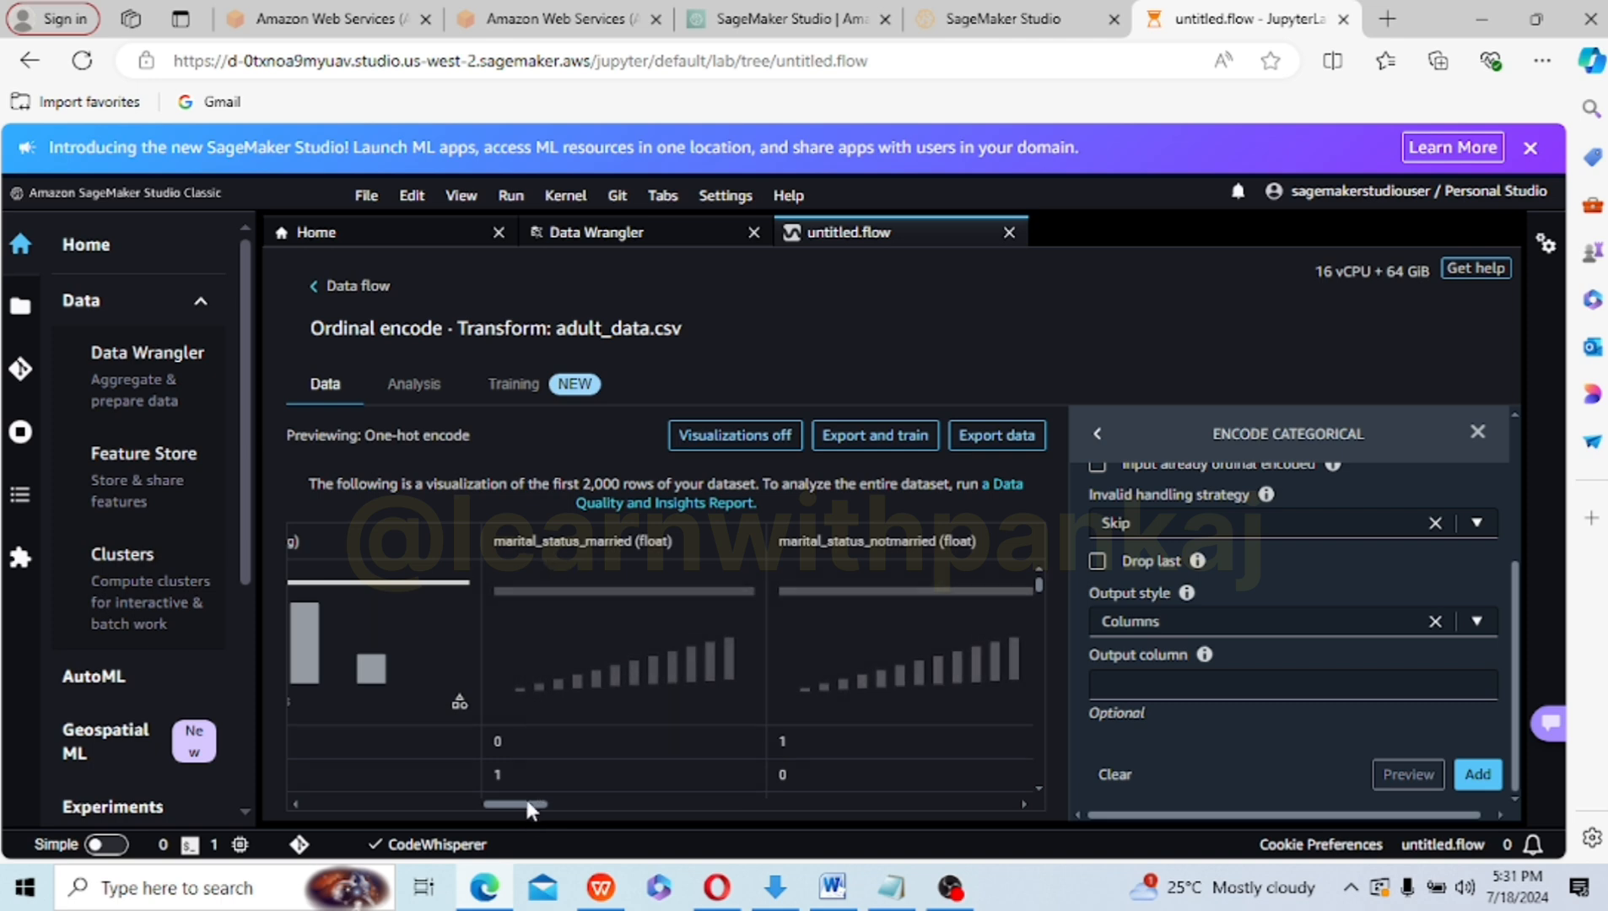
drag(525, 804, 530, 803)
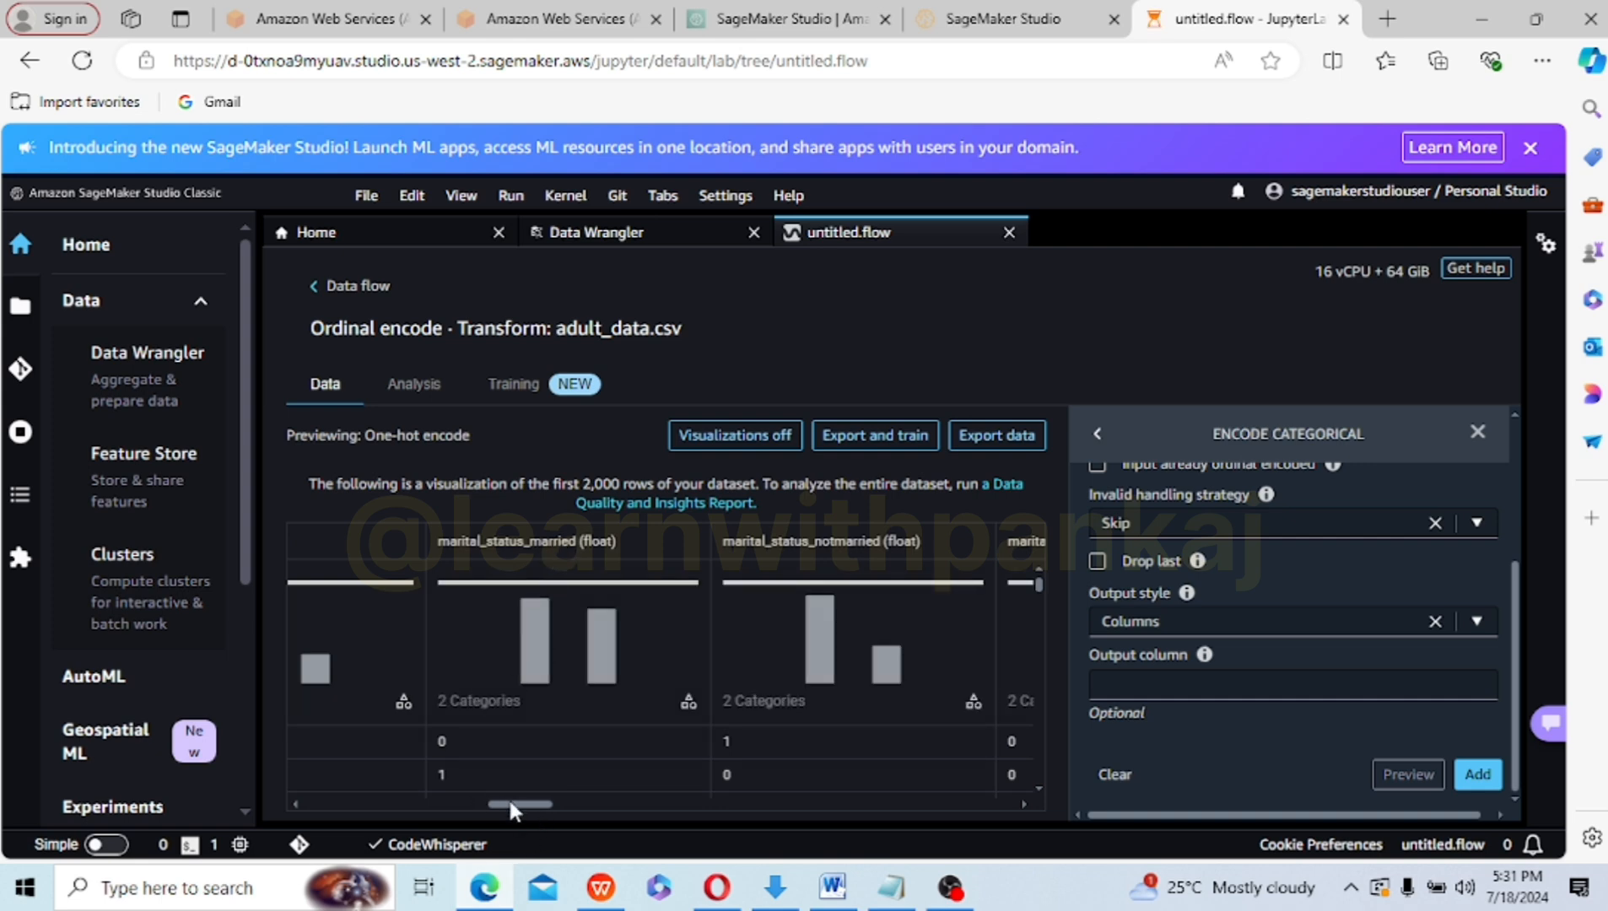
mouse_move(510, 804)
mouse_down()
mouse_move(549, 804)
mouse_move(532, 803)
mouse_up()
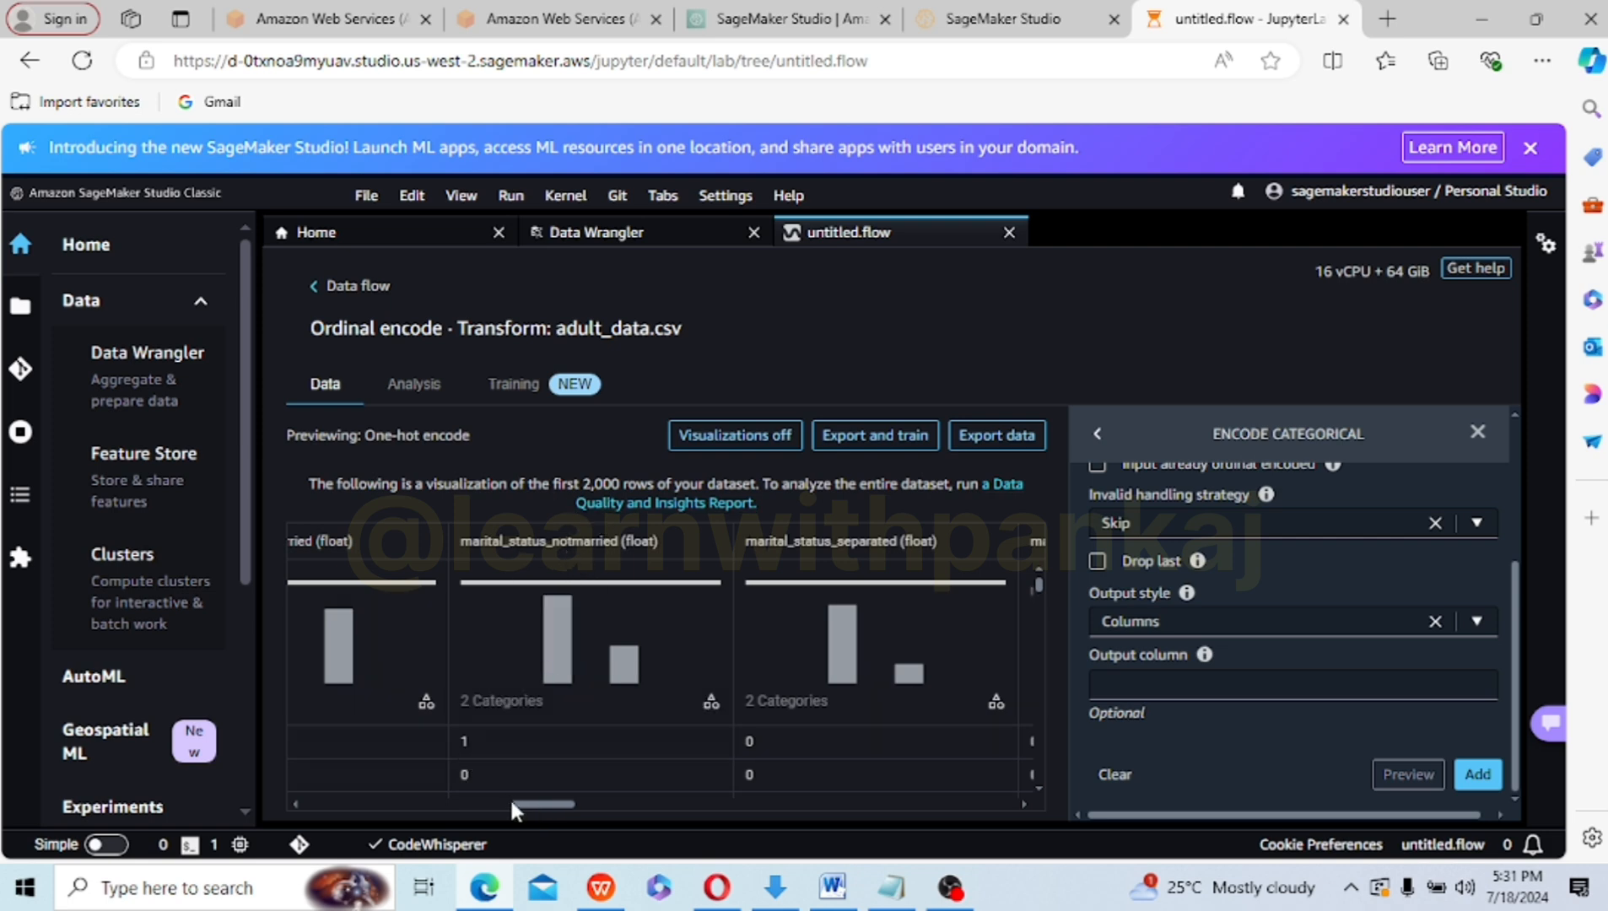
drag(512, 802, 533, 804)
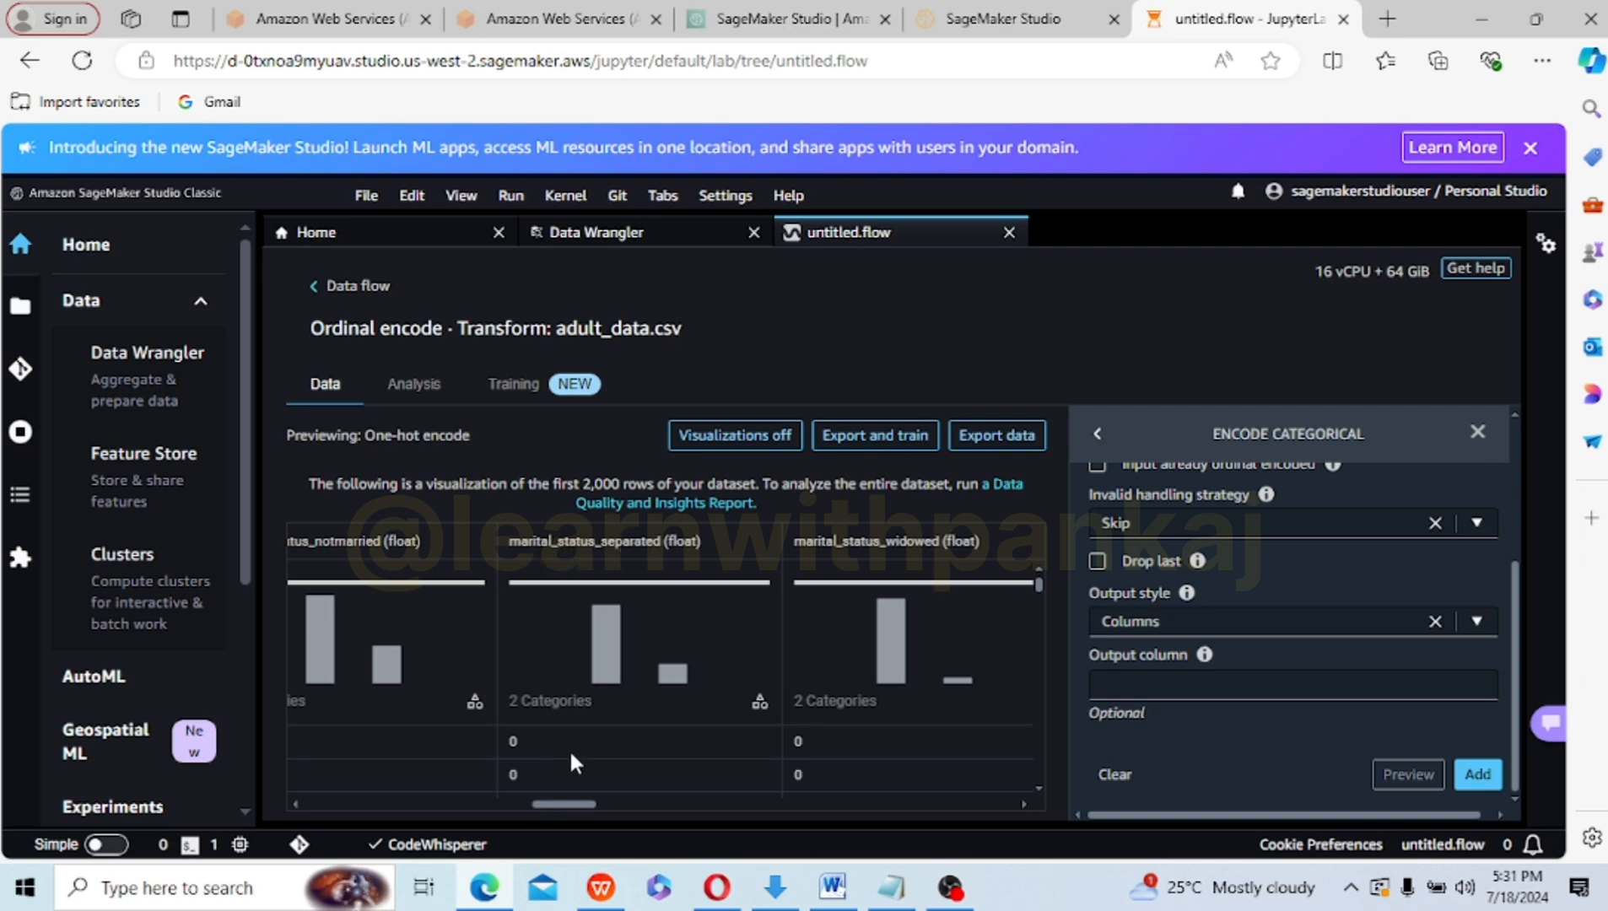
drag(558, 802, 595, 802)
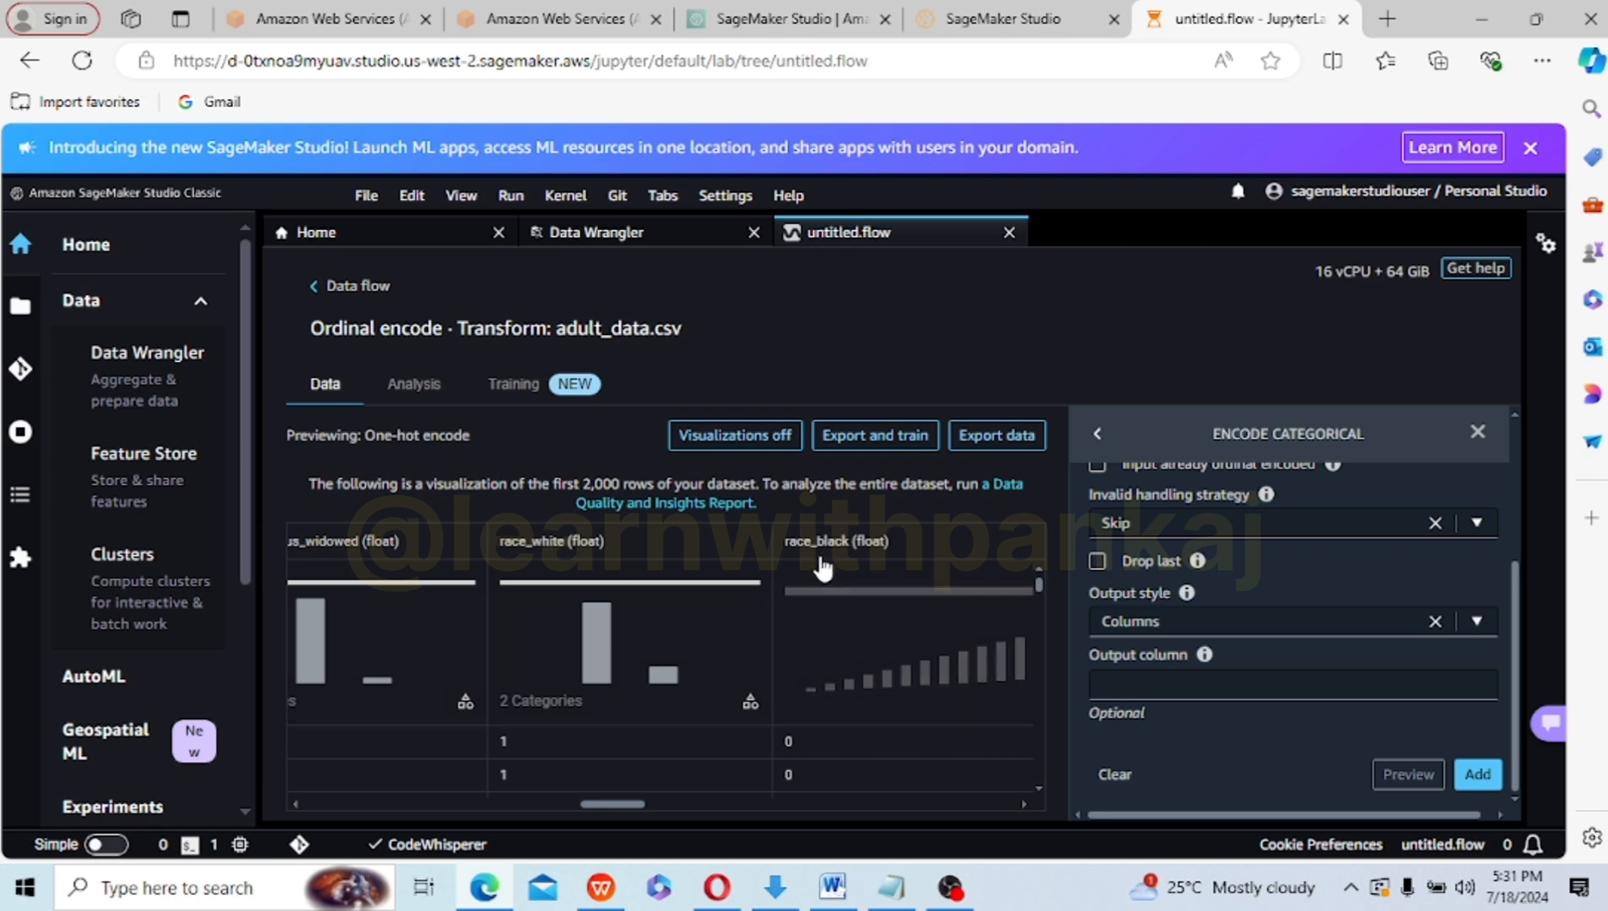
drag(620, 803, 666, 803)
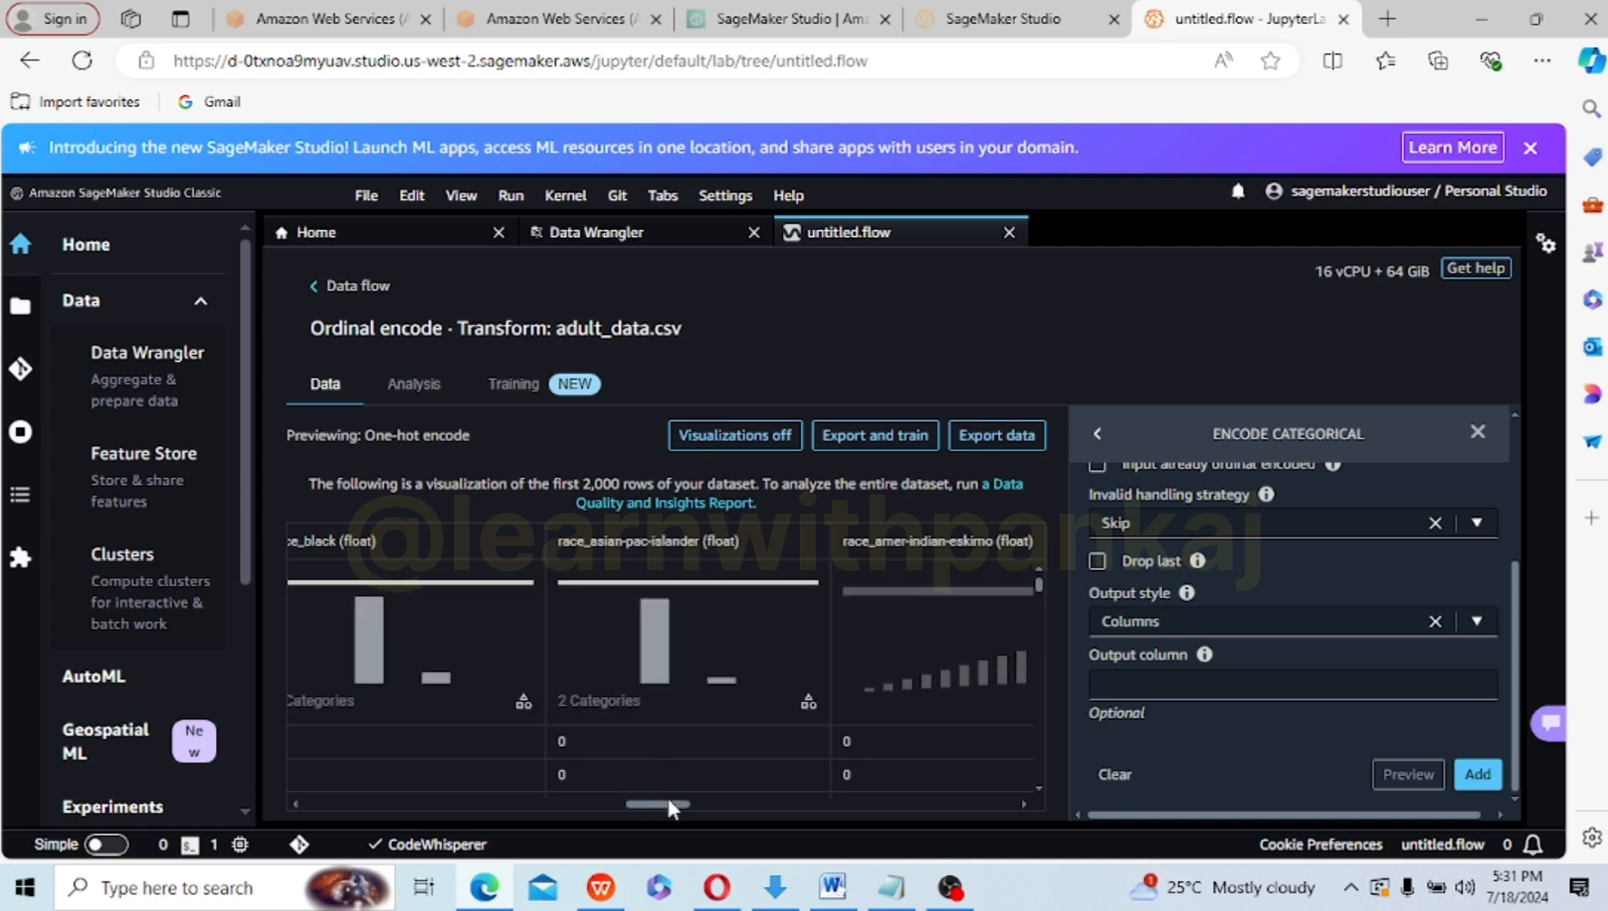
drag(667, 798, 886, 817)
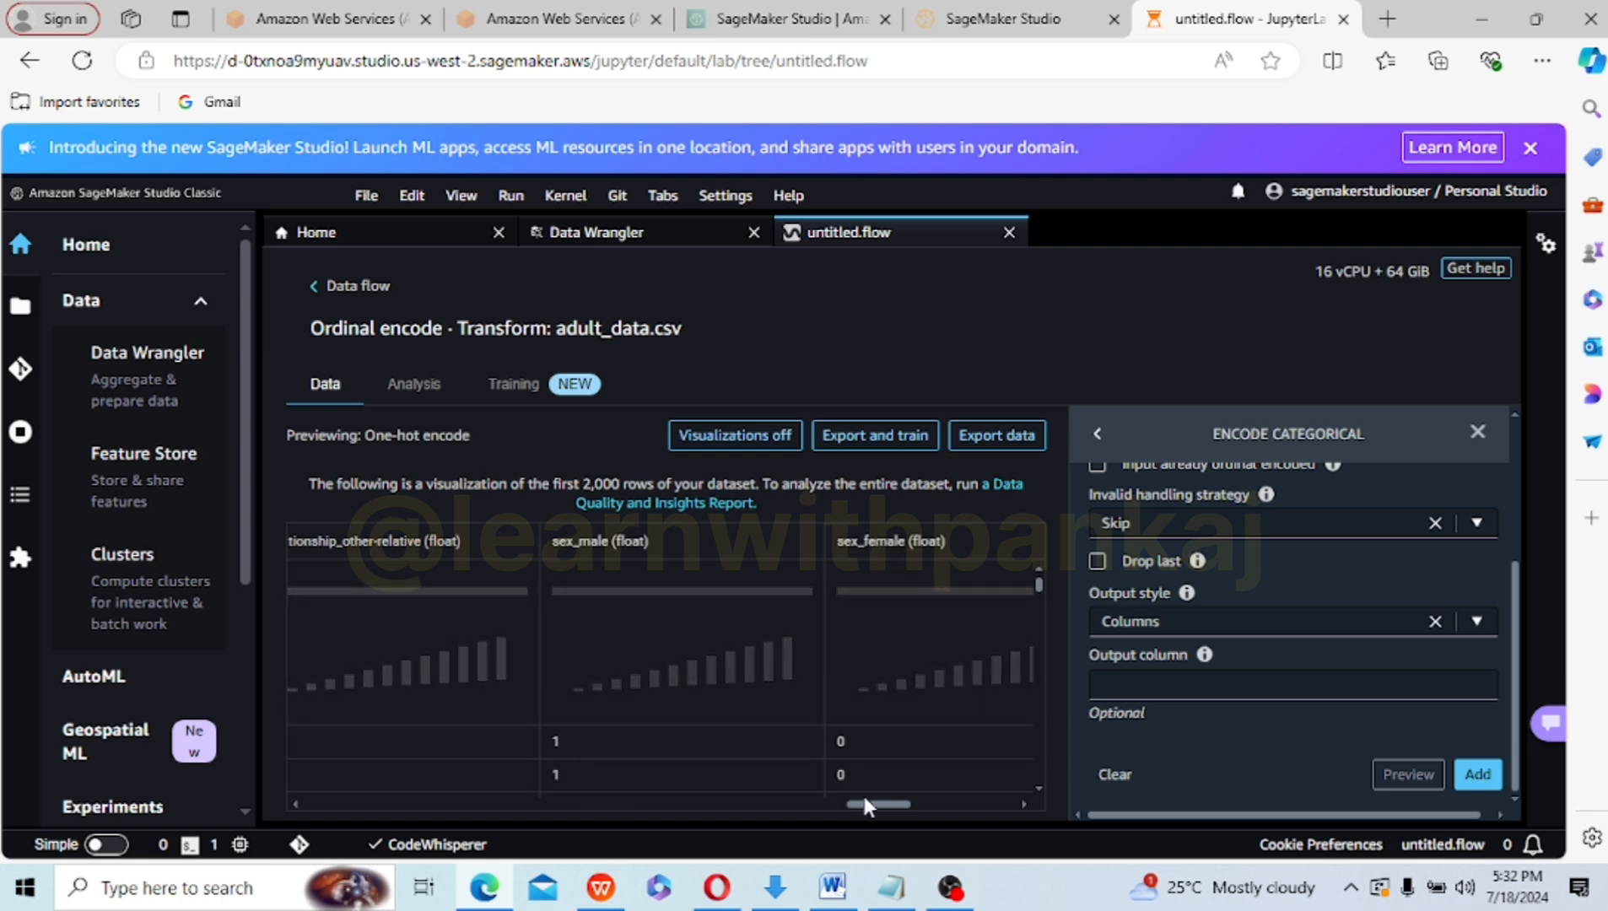
drag(883, 796, 987, 798)
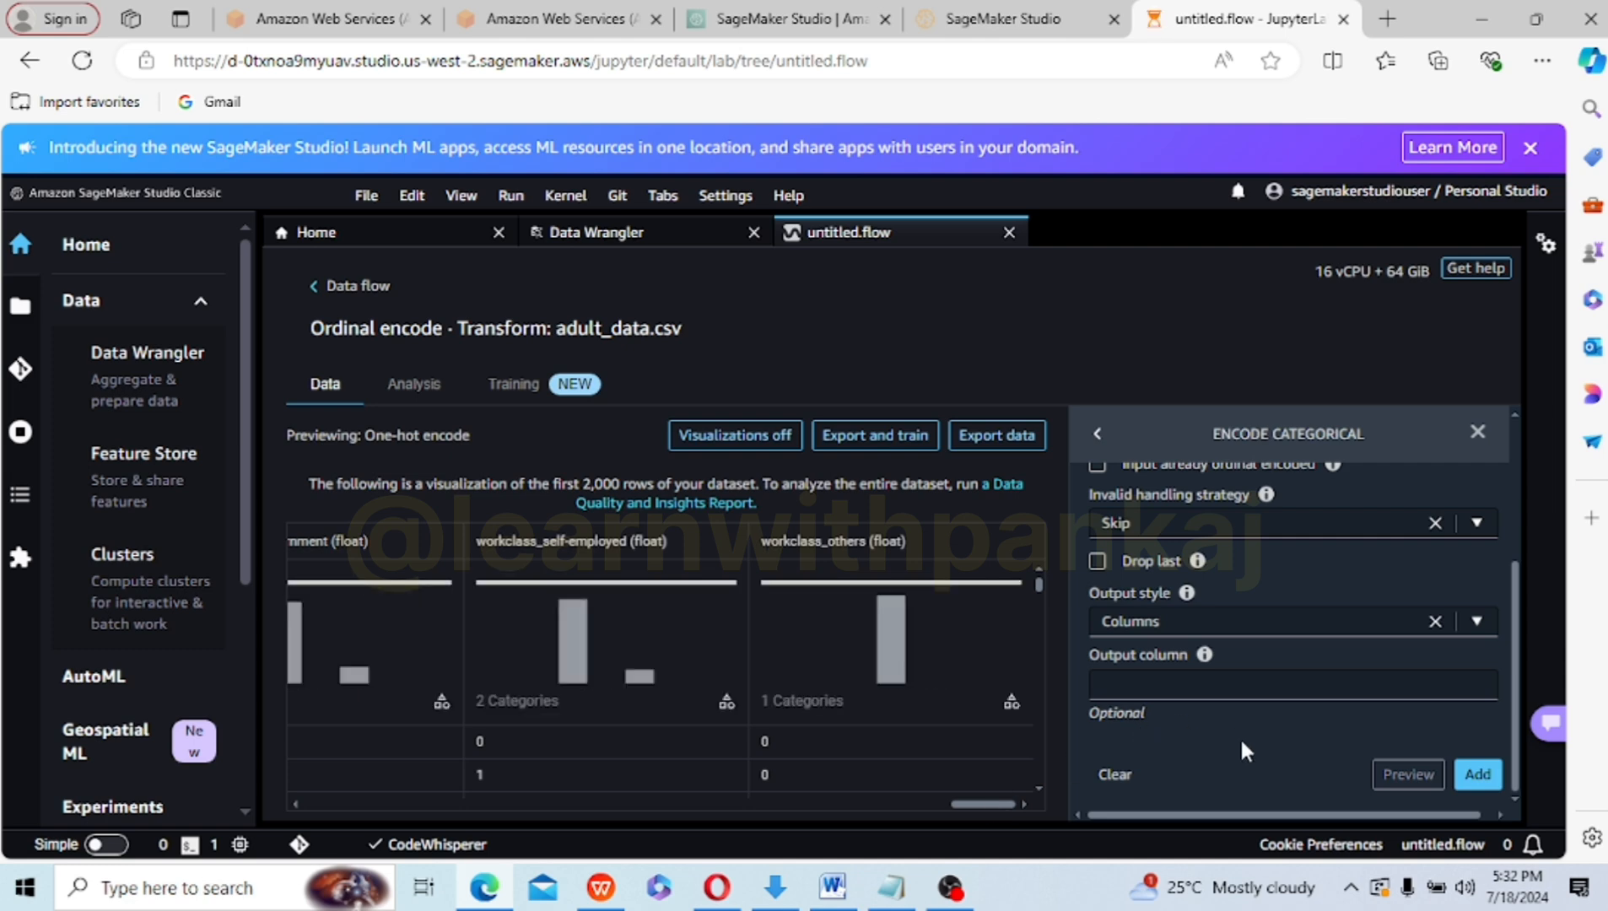
click(1465, 780)
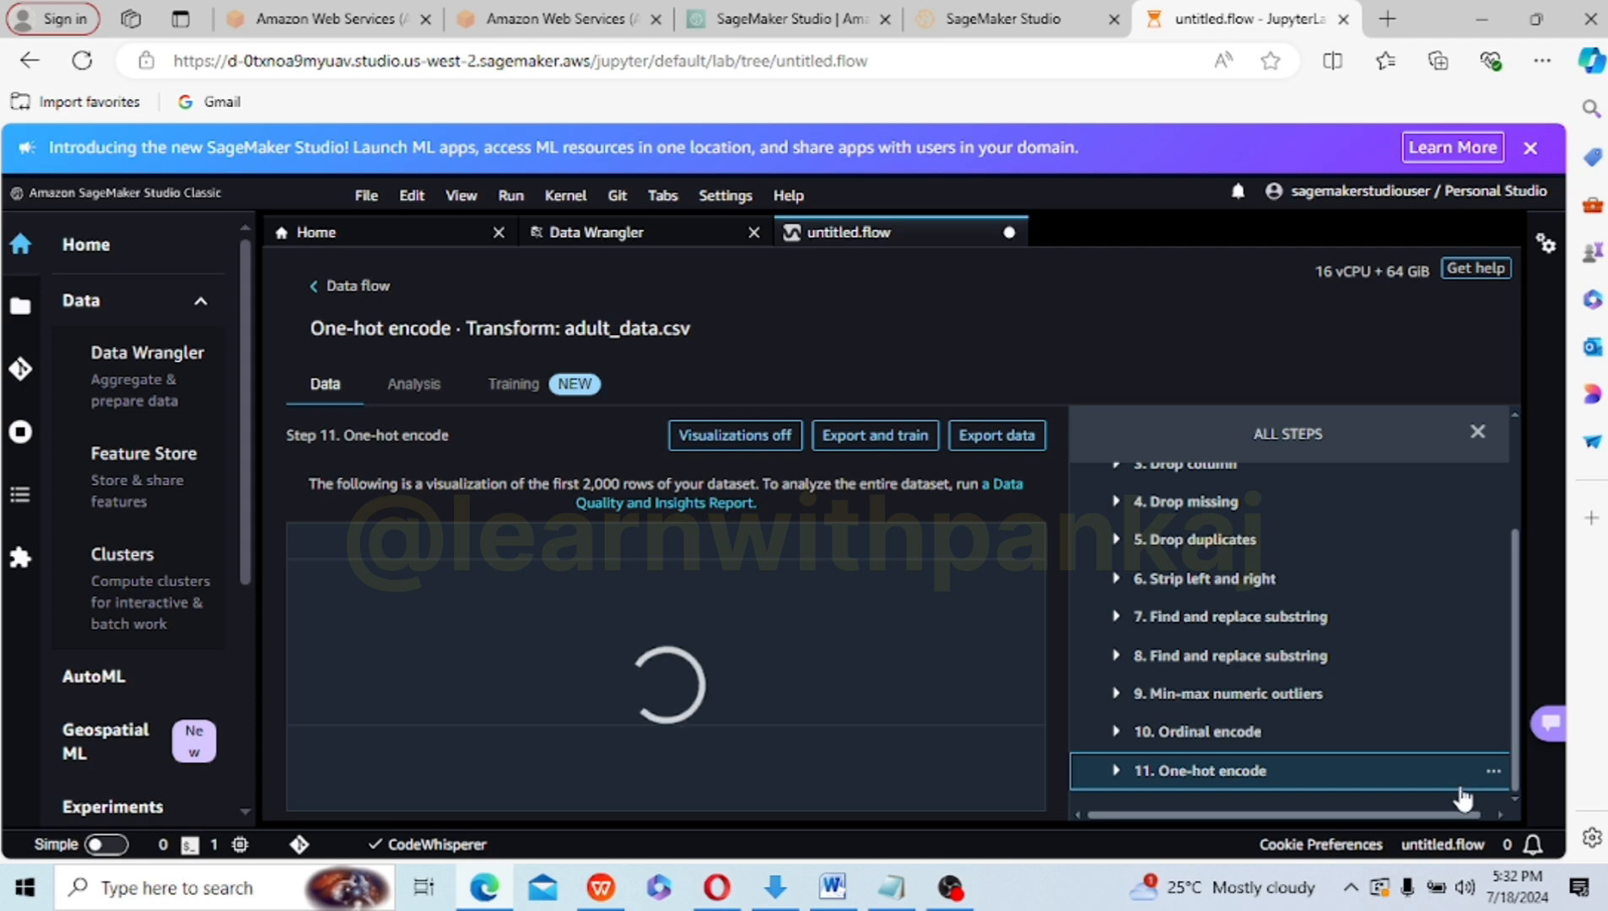
right_click(1509, 577)
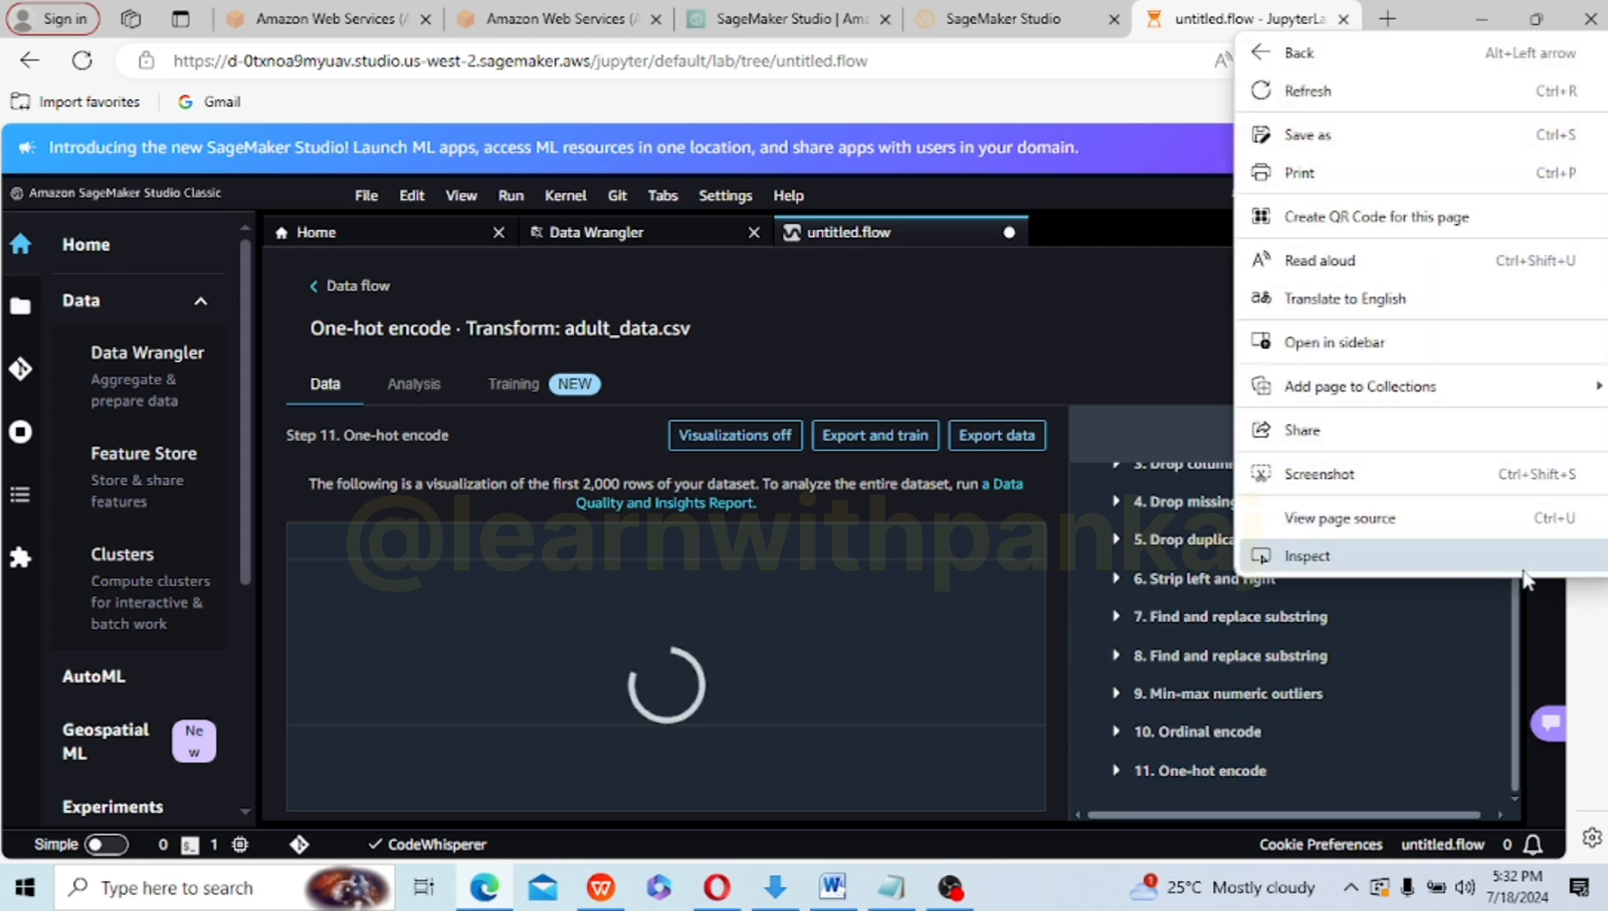
click(1516, 668)
right_click(1514, 635)
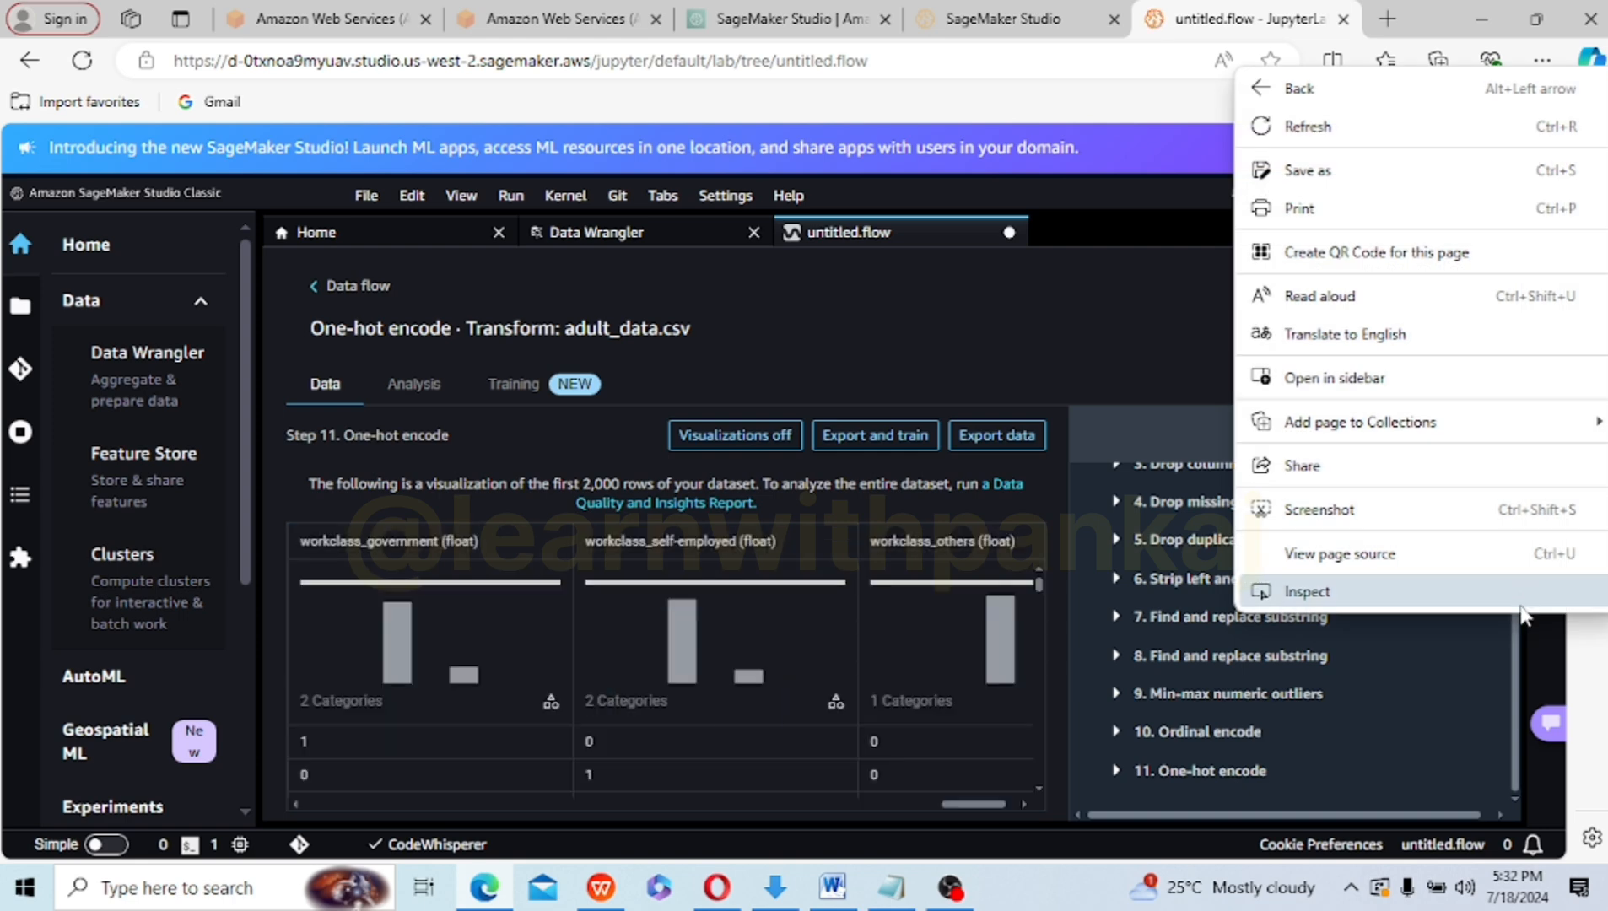
click(1519, 700)
- Start a Manage columns transform step and set its transform to Move column
scroll(1516, 442, up, 3)
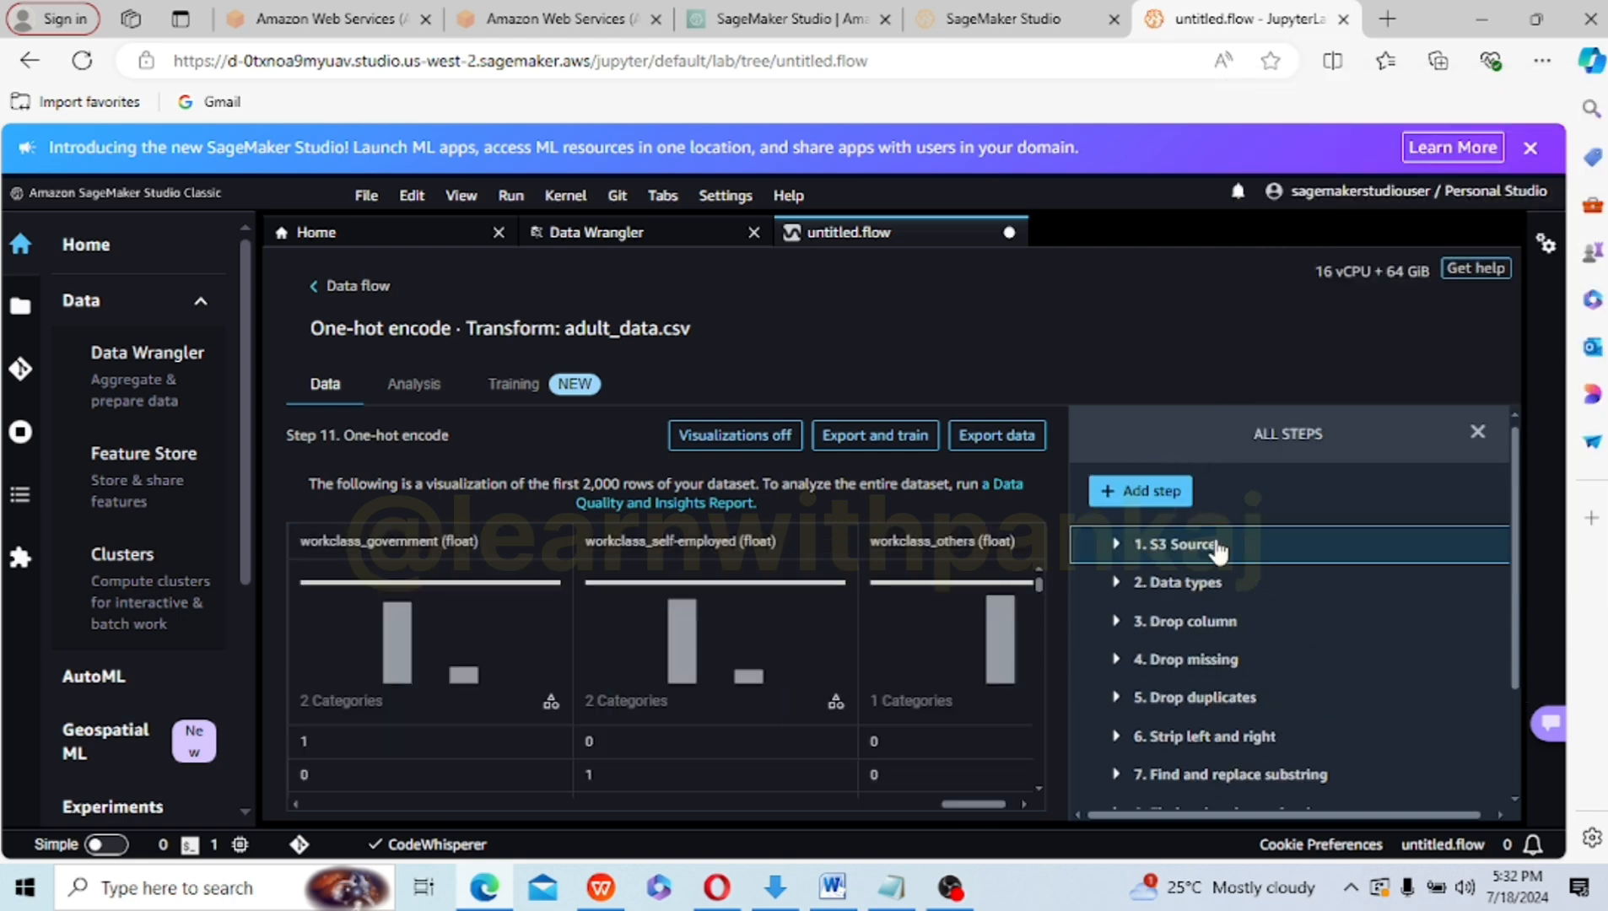
click(1158, 504)
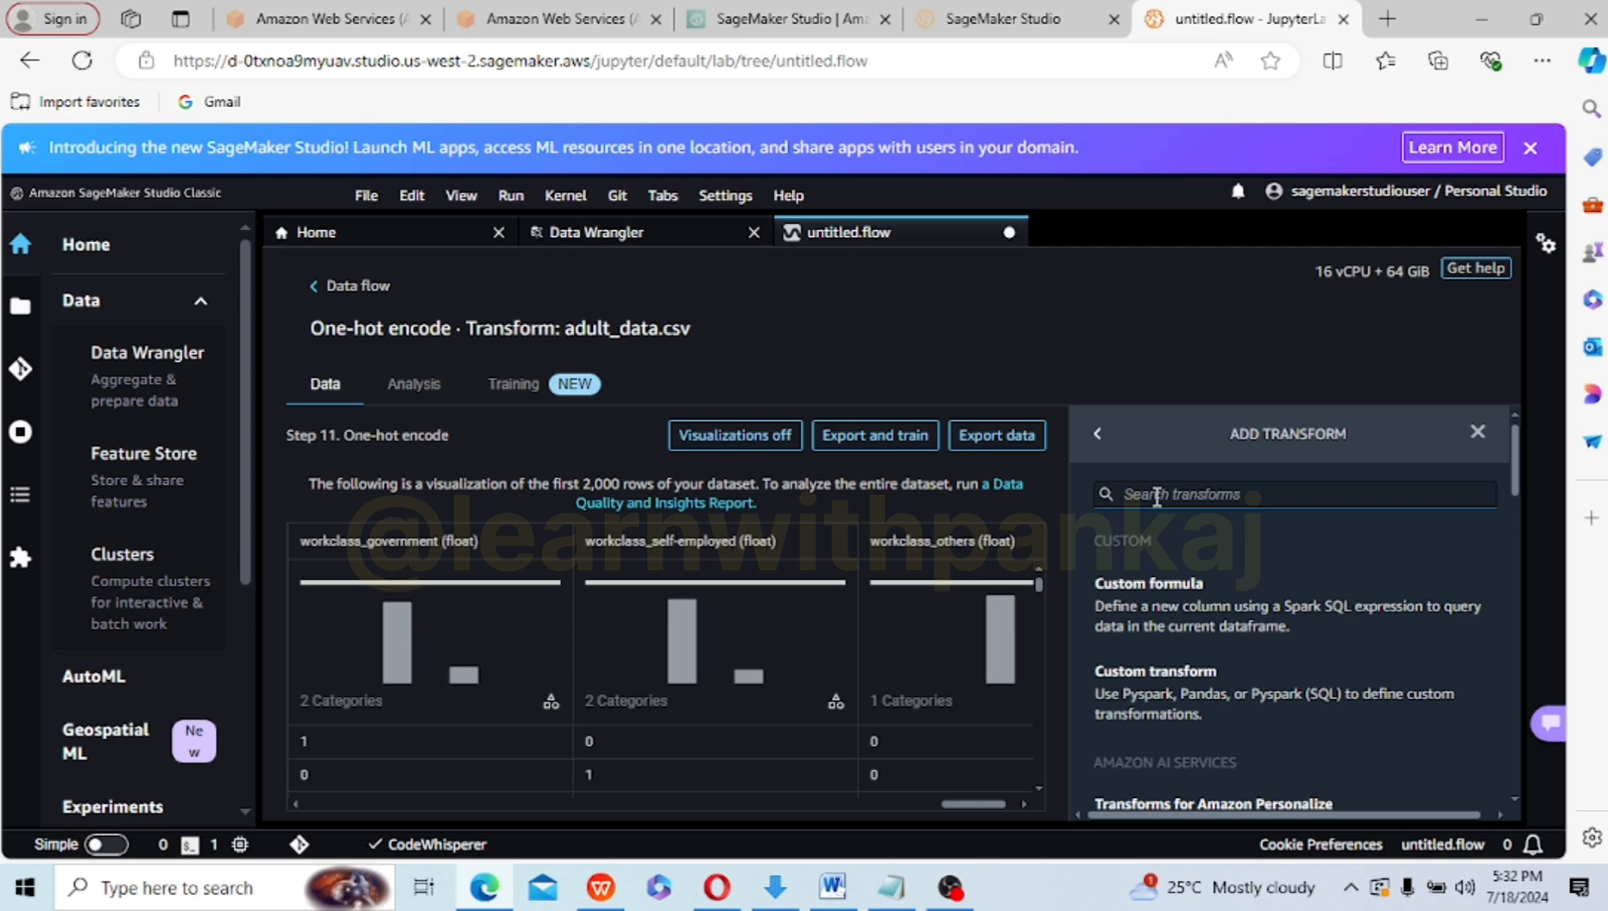
click(1175, 496)
text(MANA)
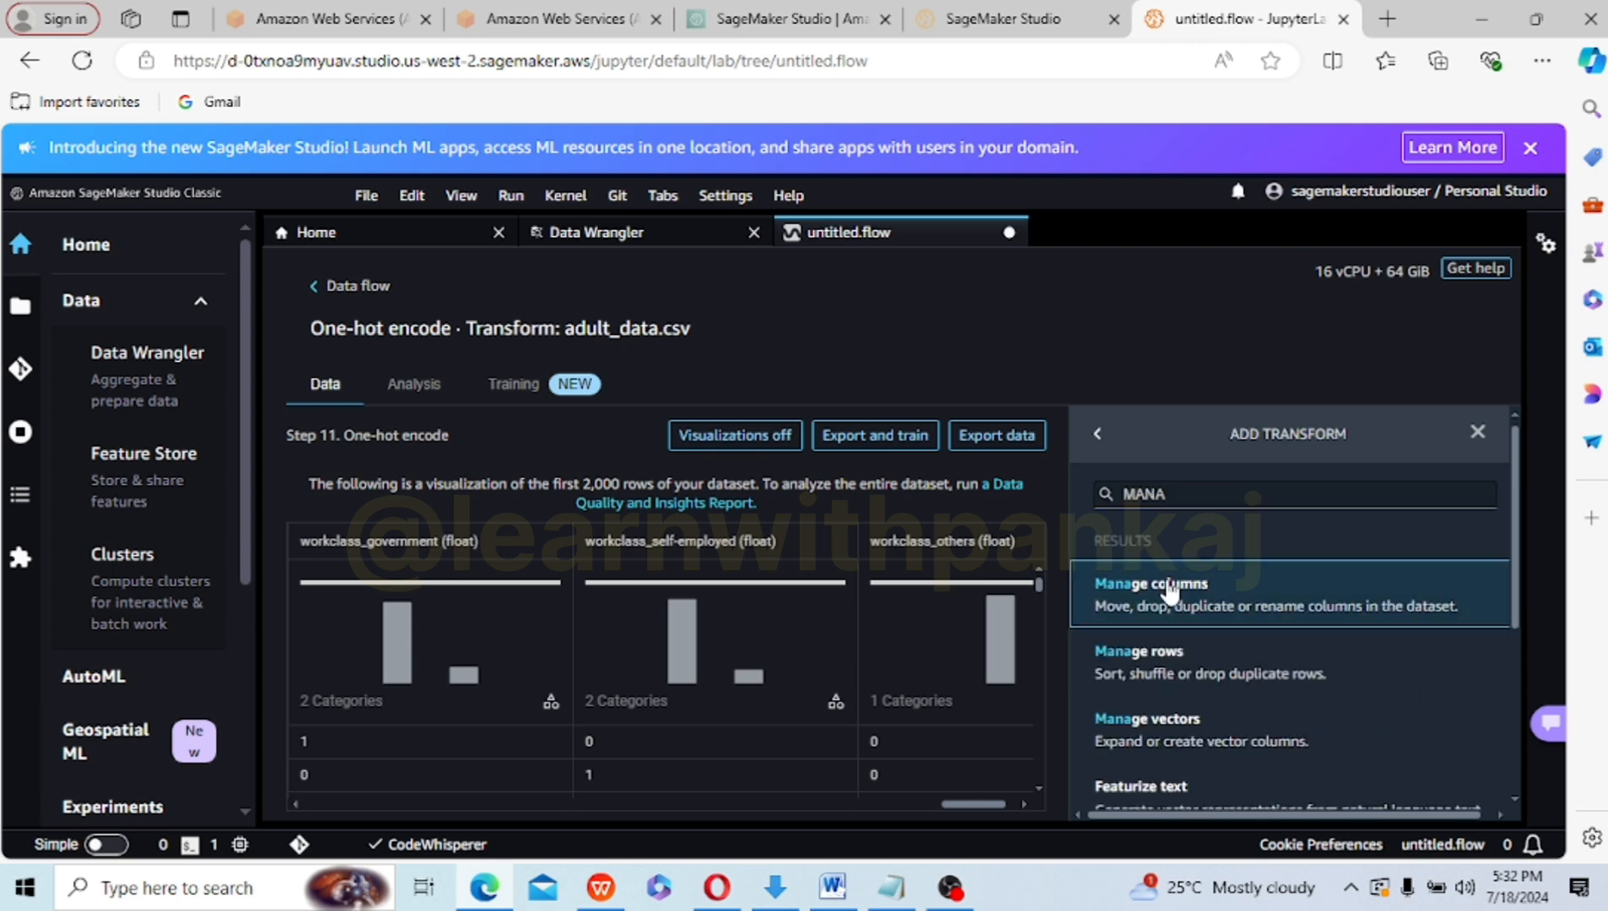
click(1170, 590)
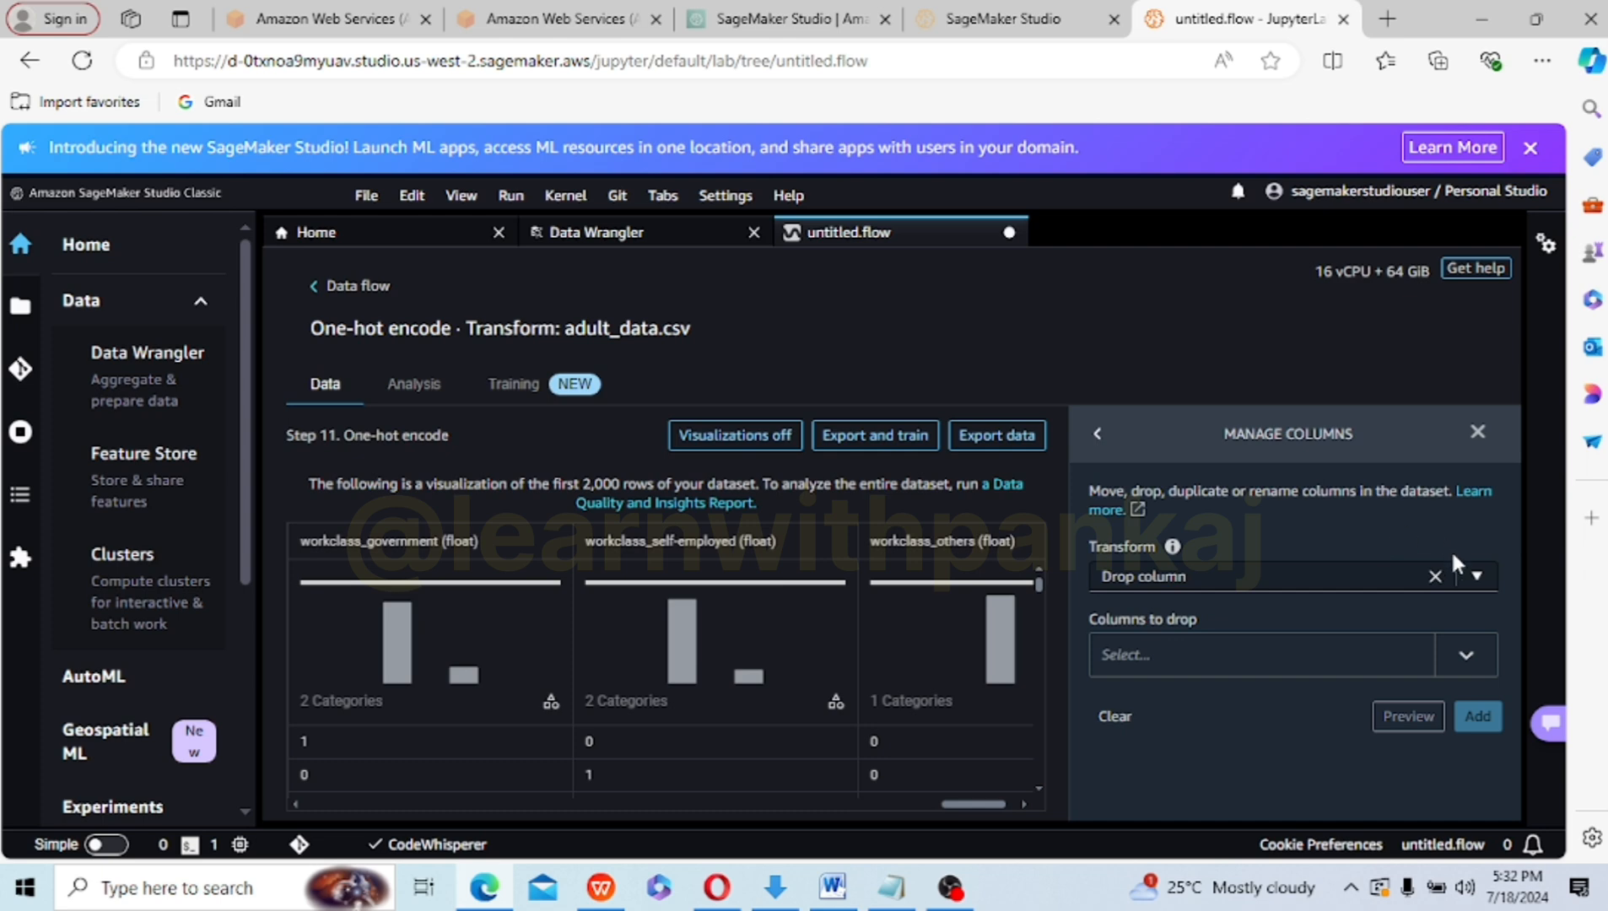
click(1476, 578)
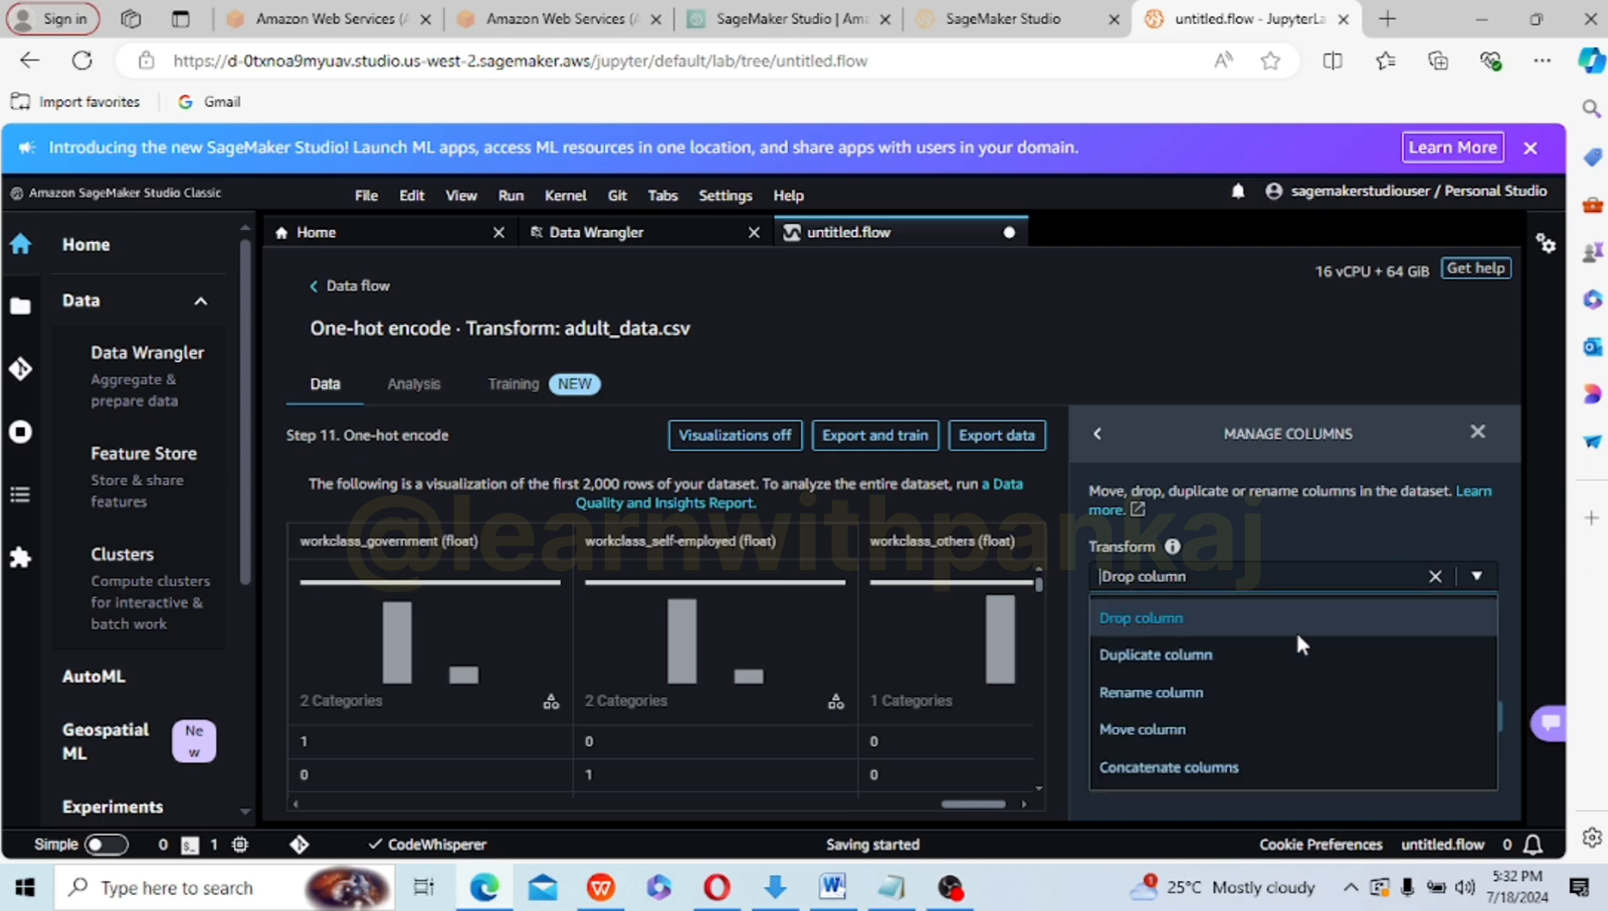
click(1185, 731)
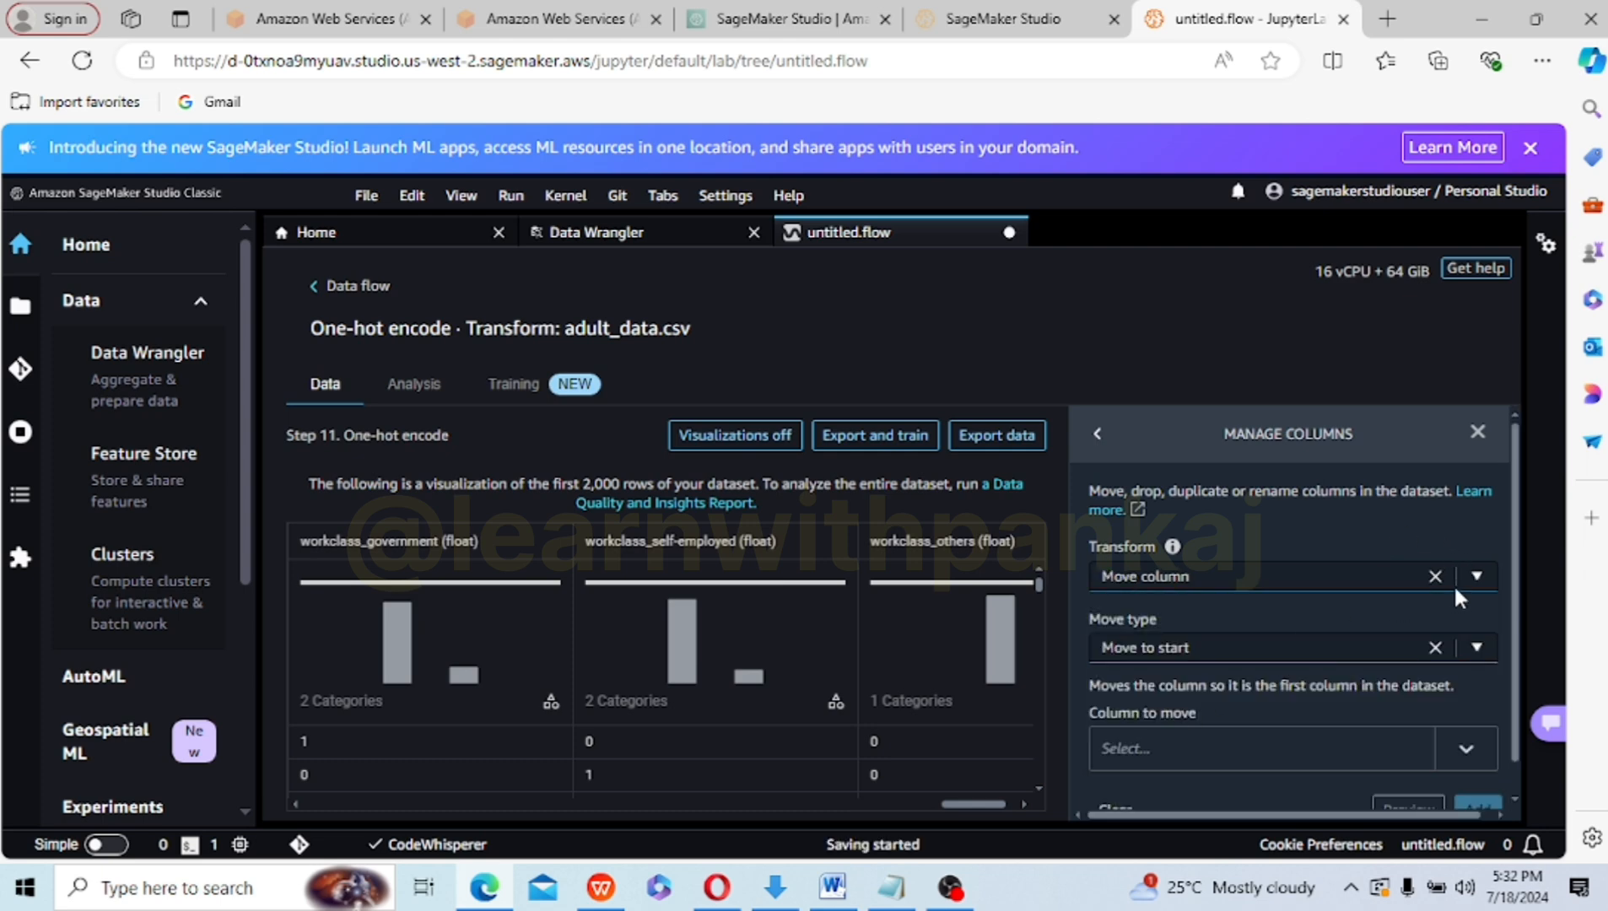
- Choose income as the column to move to the start of the dataset and preview the move
click(1455, 749)
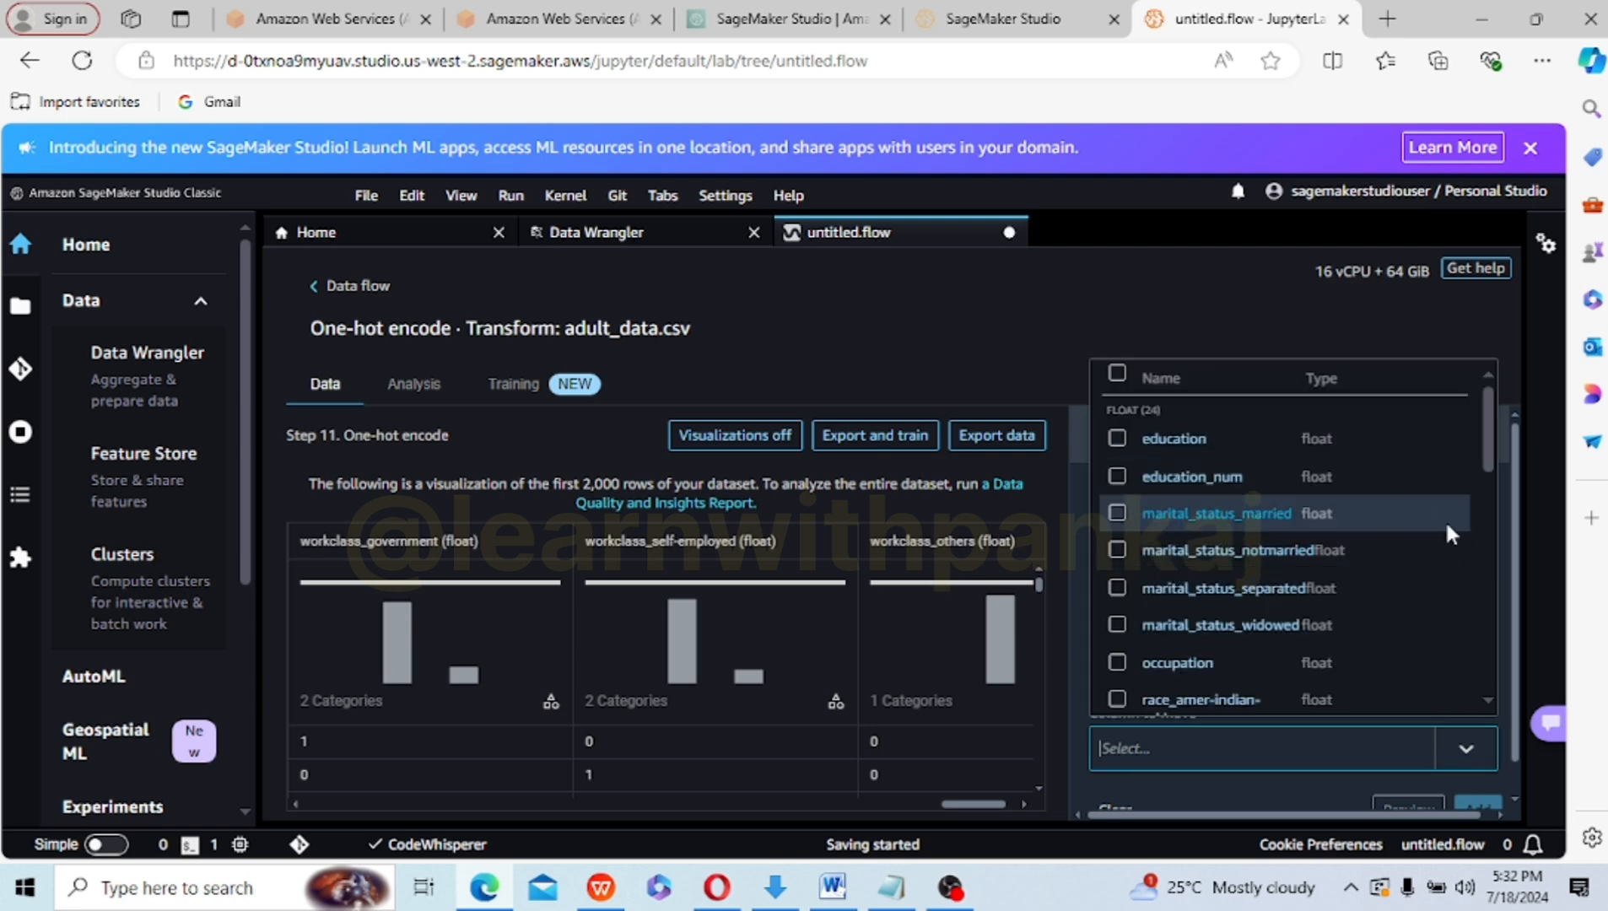
scroll(1484, 574, down, 6)
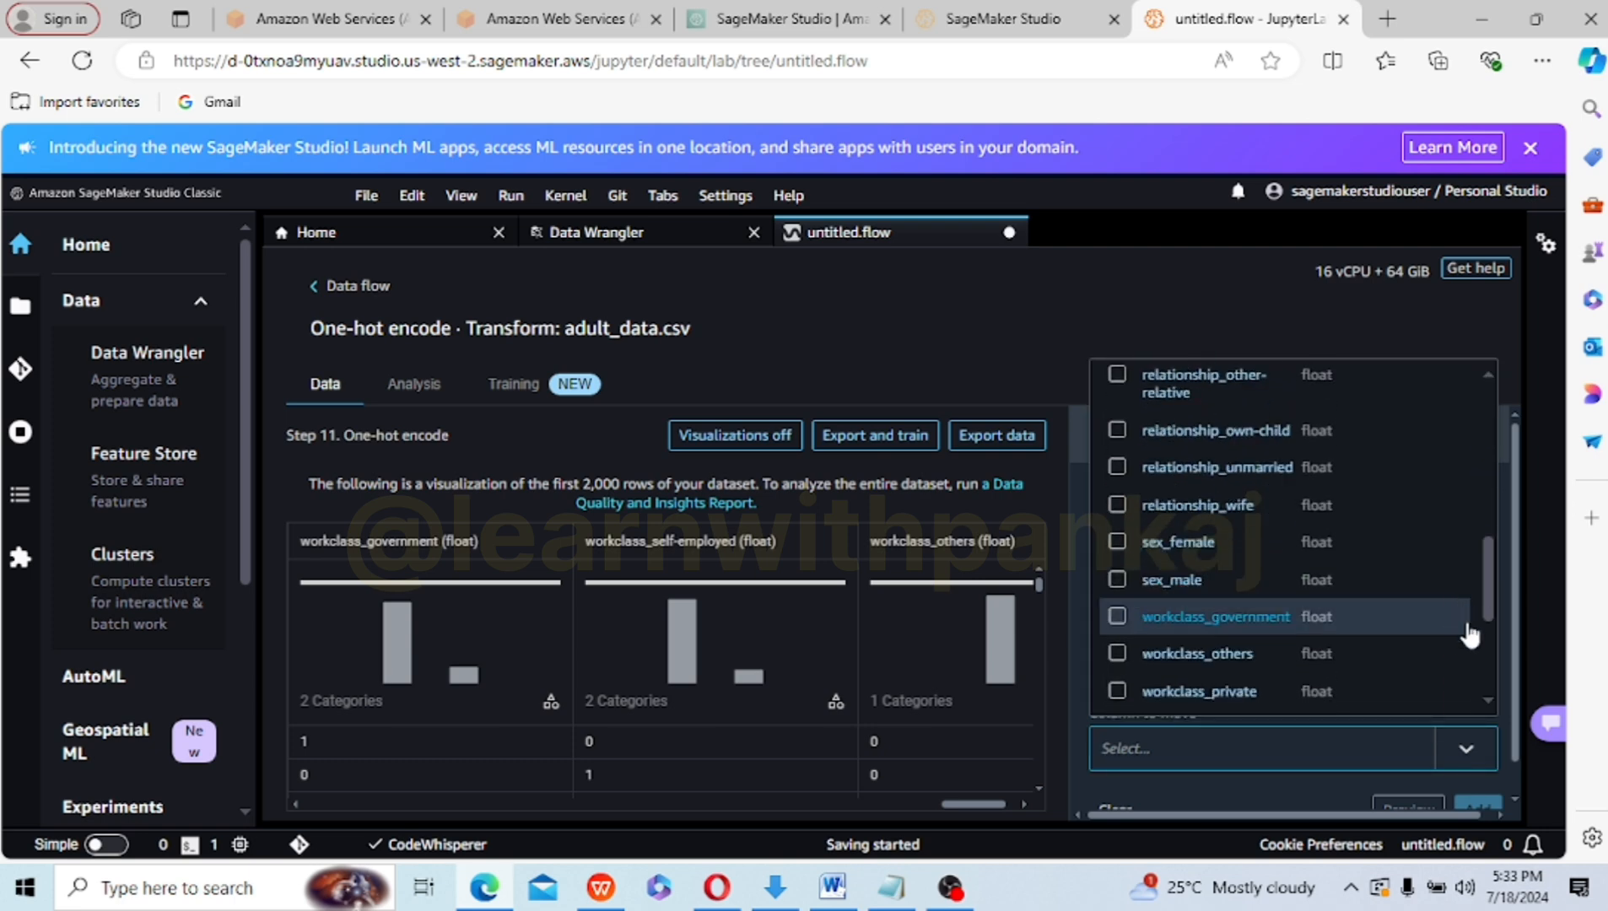
scroll(1485, 657, down, 3)
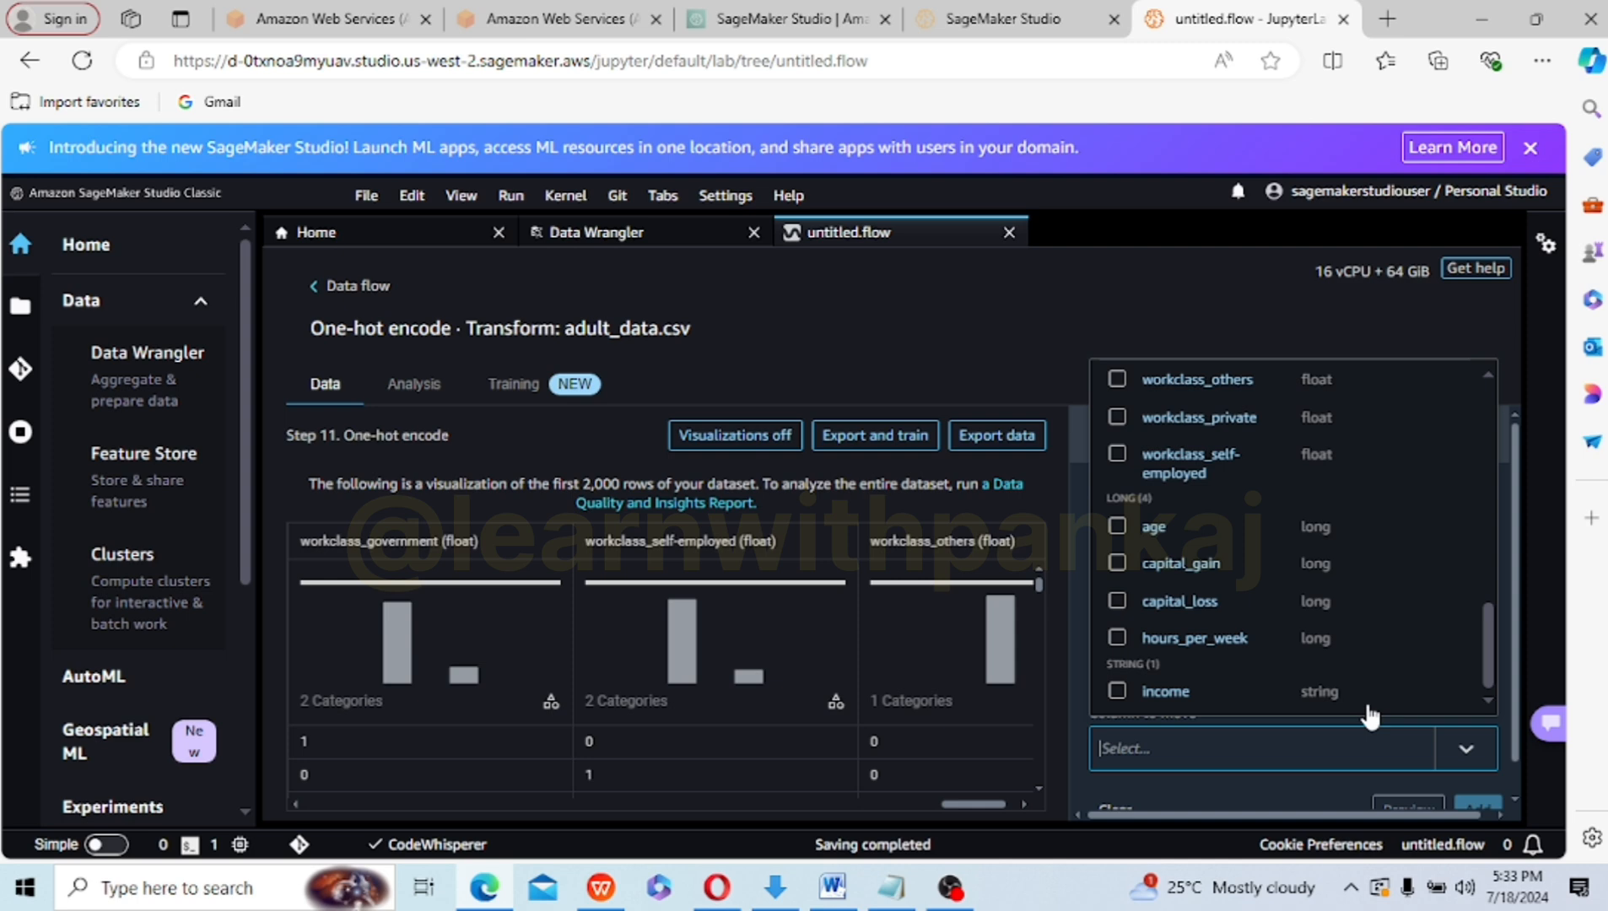
click(1118, 694)
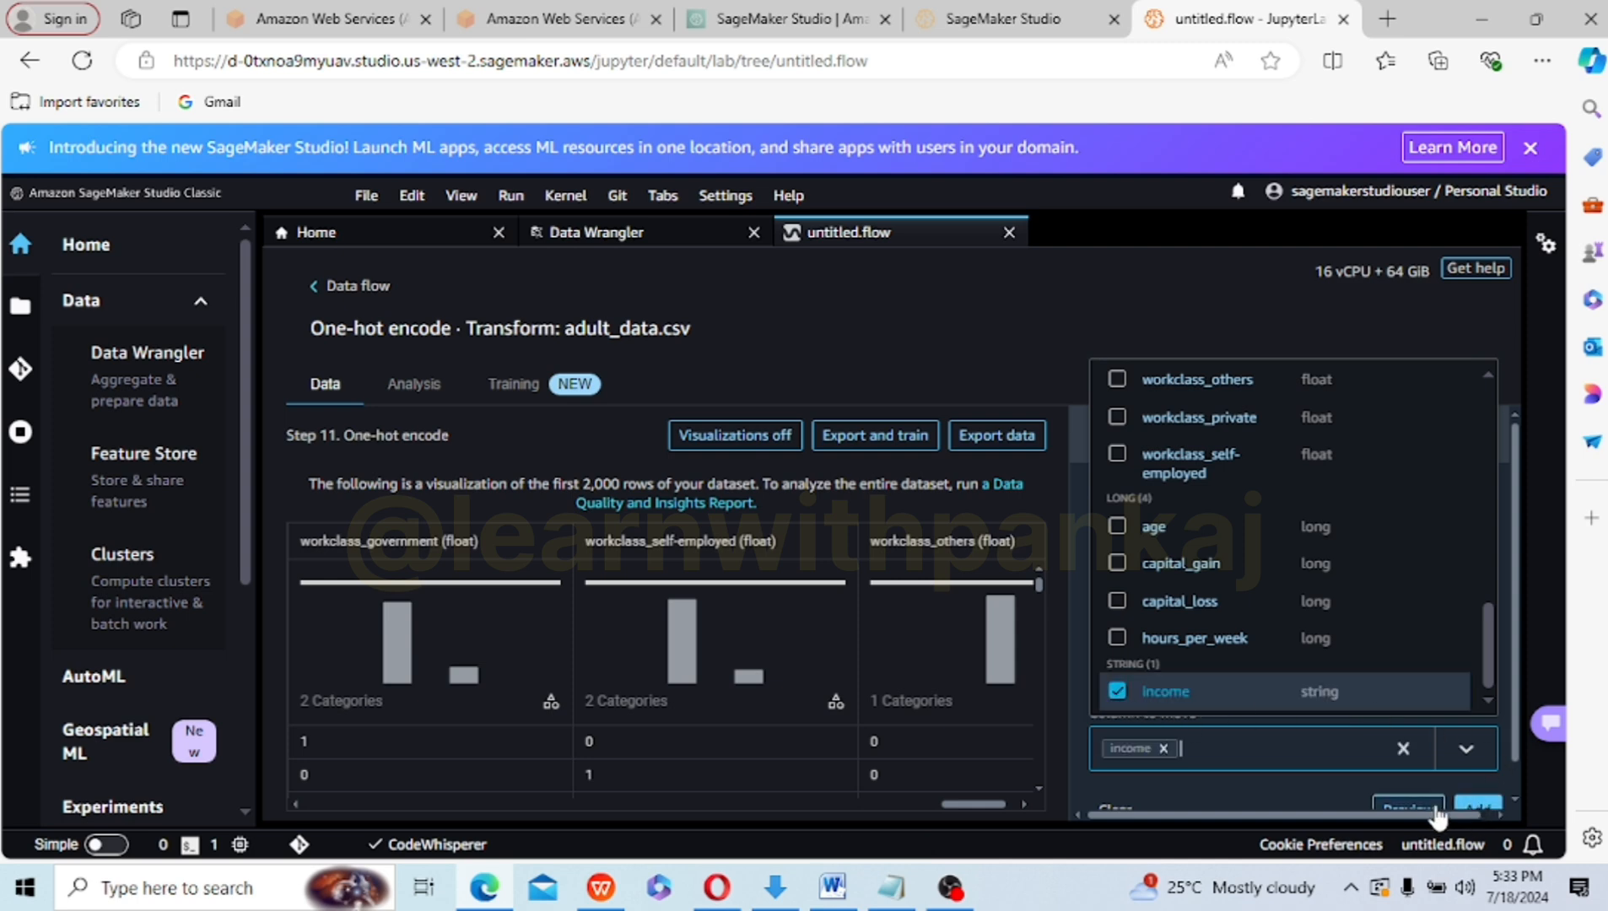
click(1407, 808)
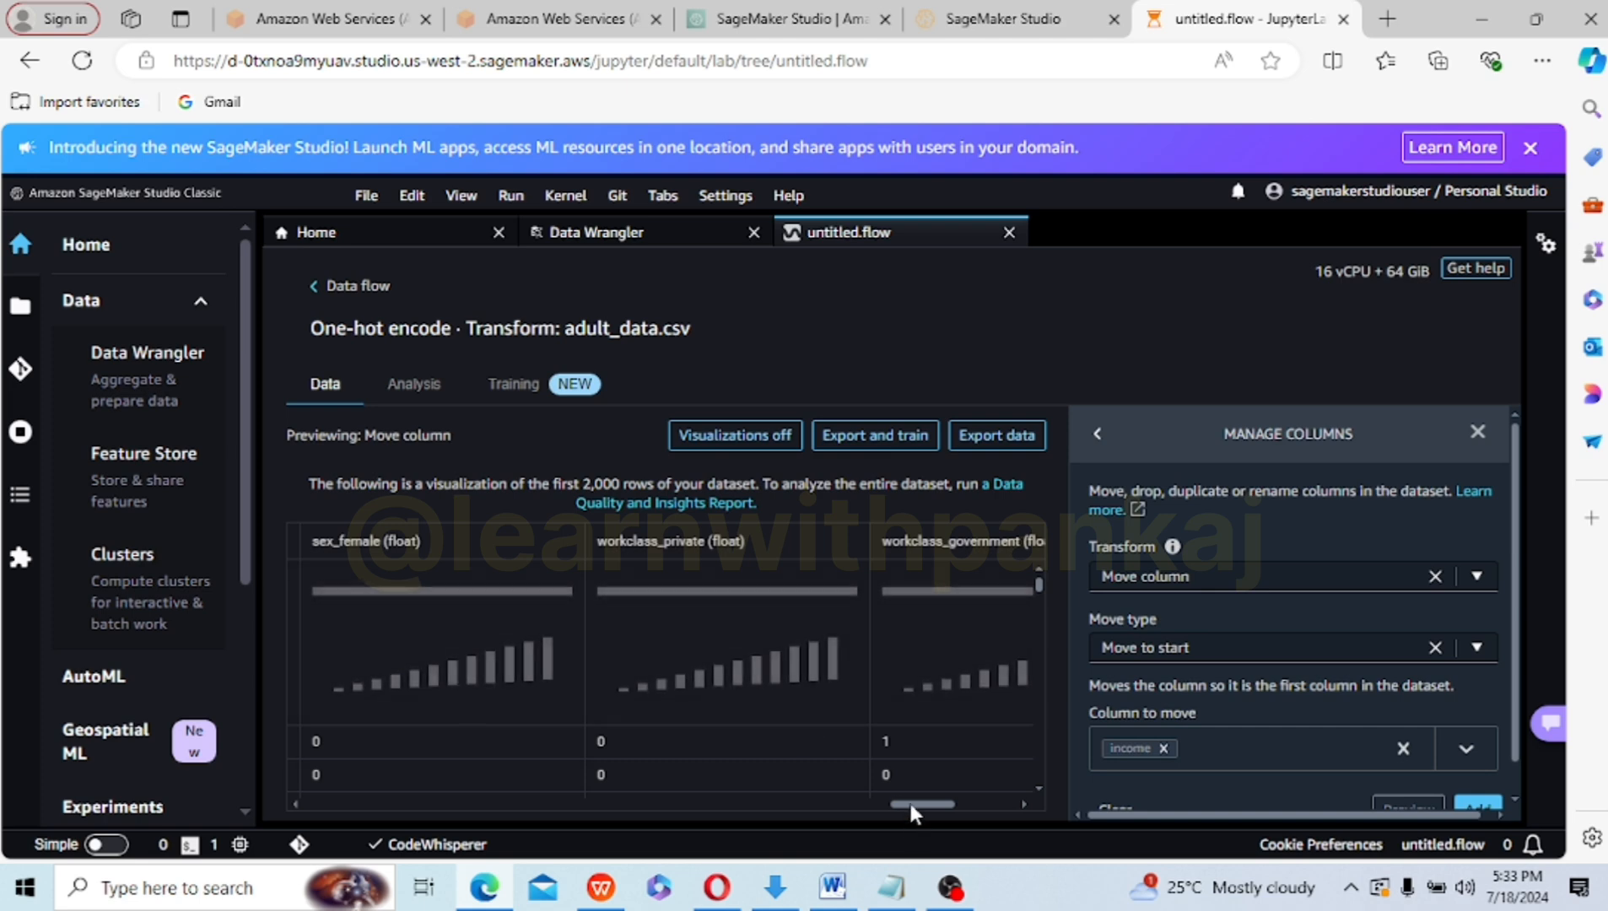
- Check the position of the income column in the preview and add the move column step
drag(912, 805, 684, 806)
drag(535, 837, 318, 814)
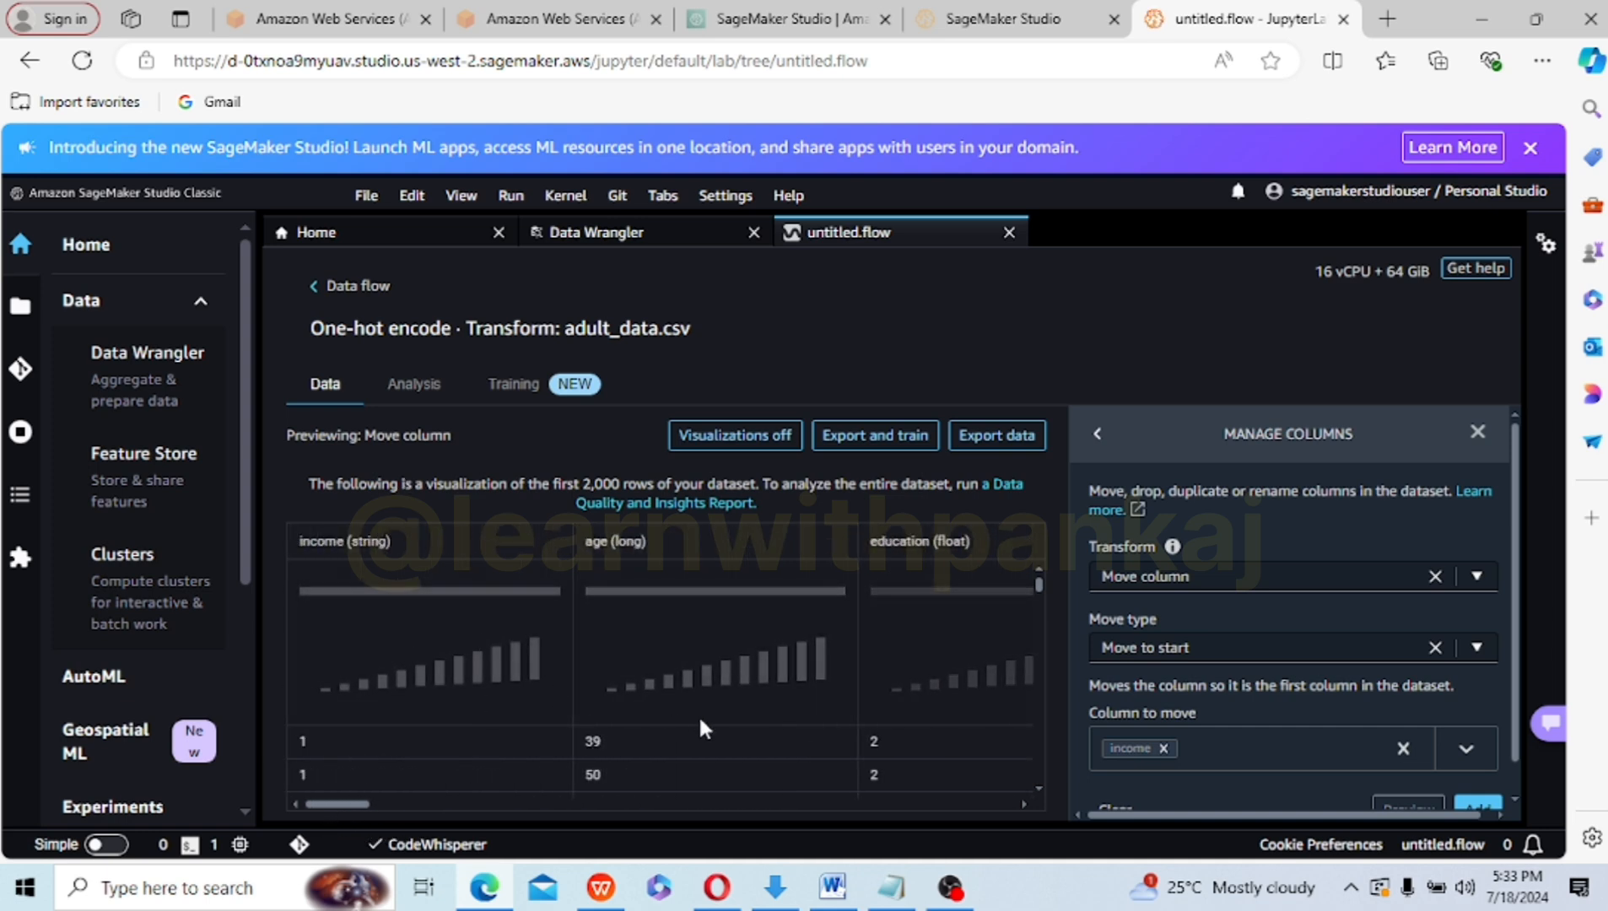
click(1481, 813)
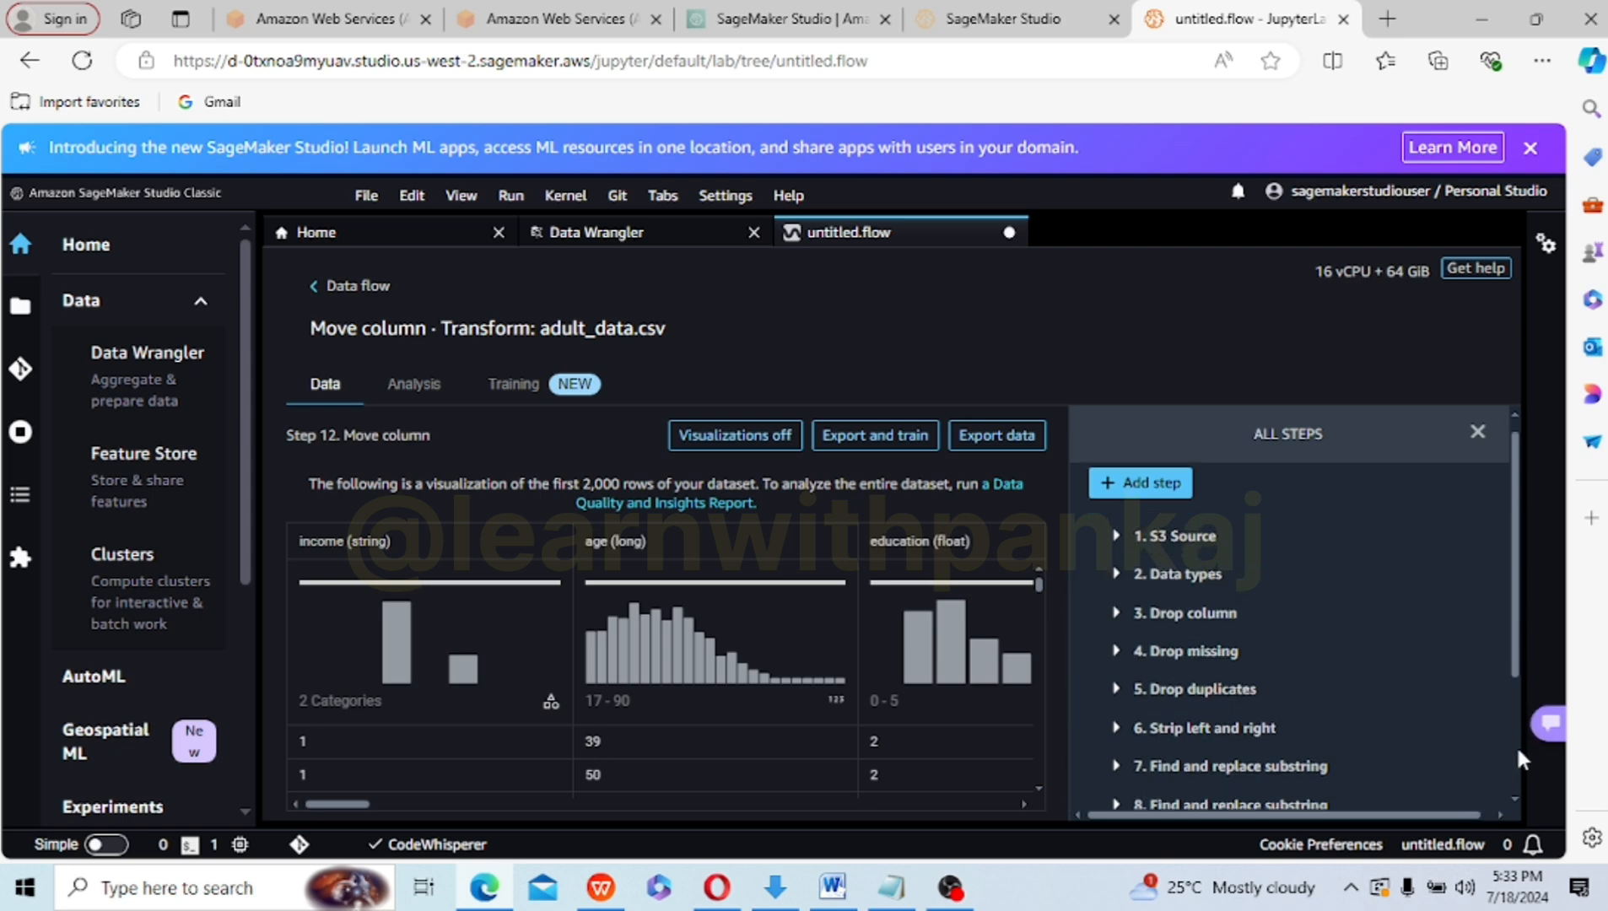
- Review the full list of transform steps applied to adult_data.csv, from S3 Source to Move column
scroll(1516, 751, down, 3)
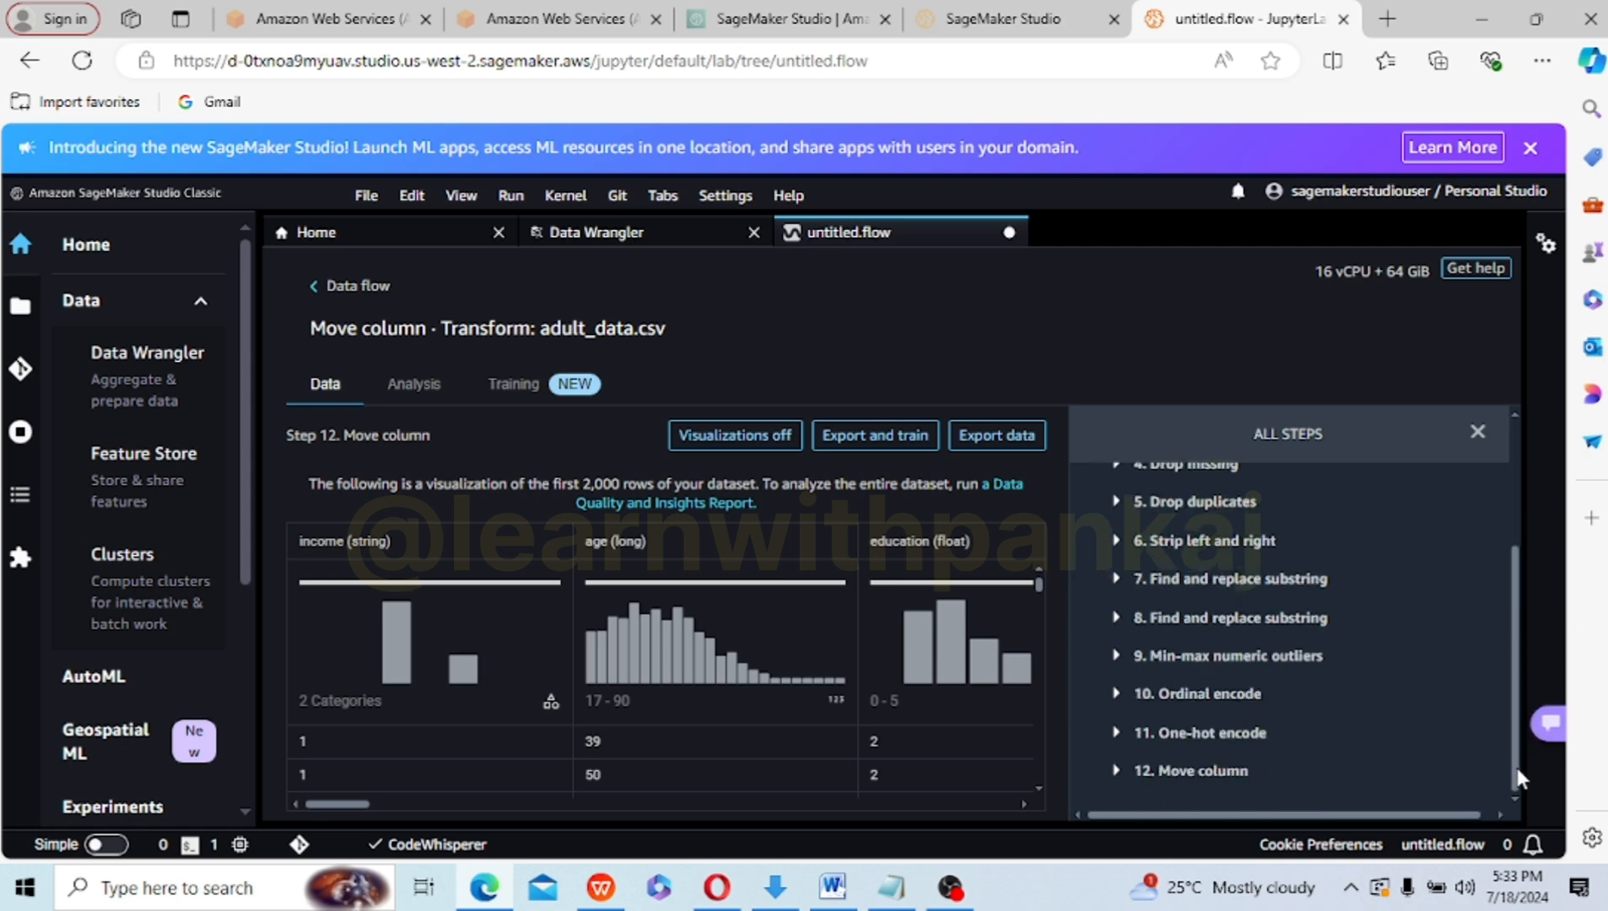
right_click(1519, 557)
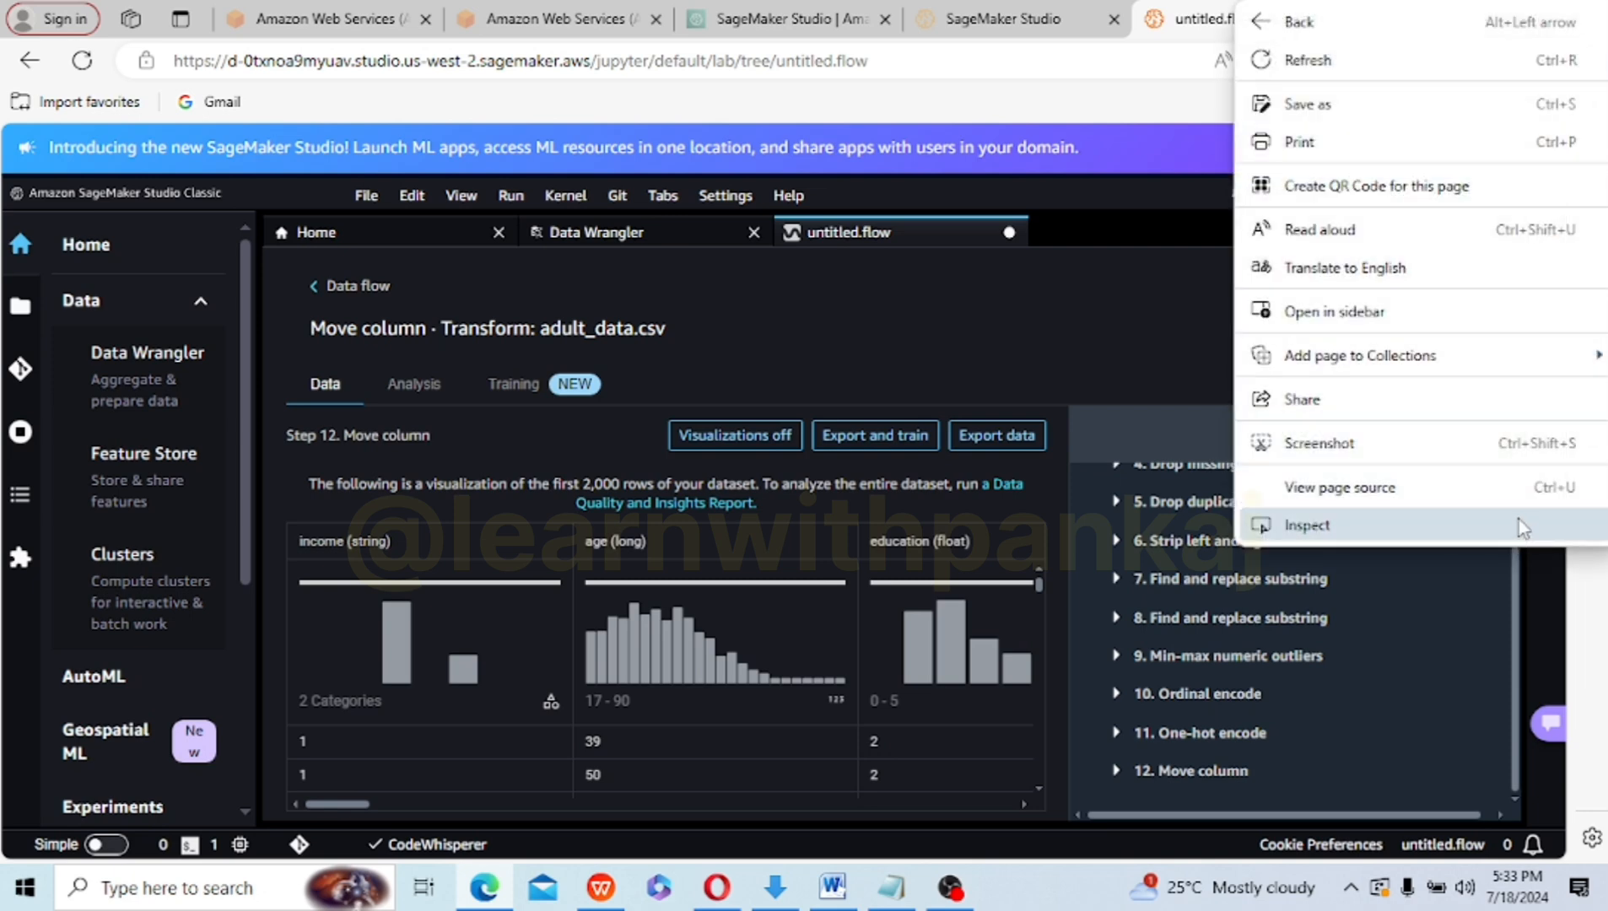
click(1519, 566)
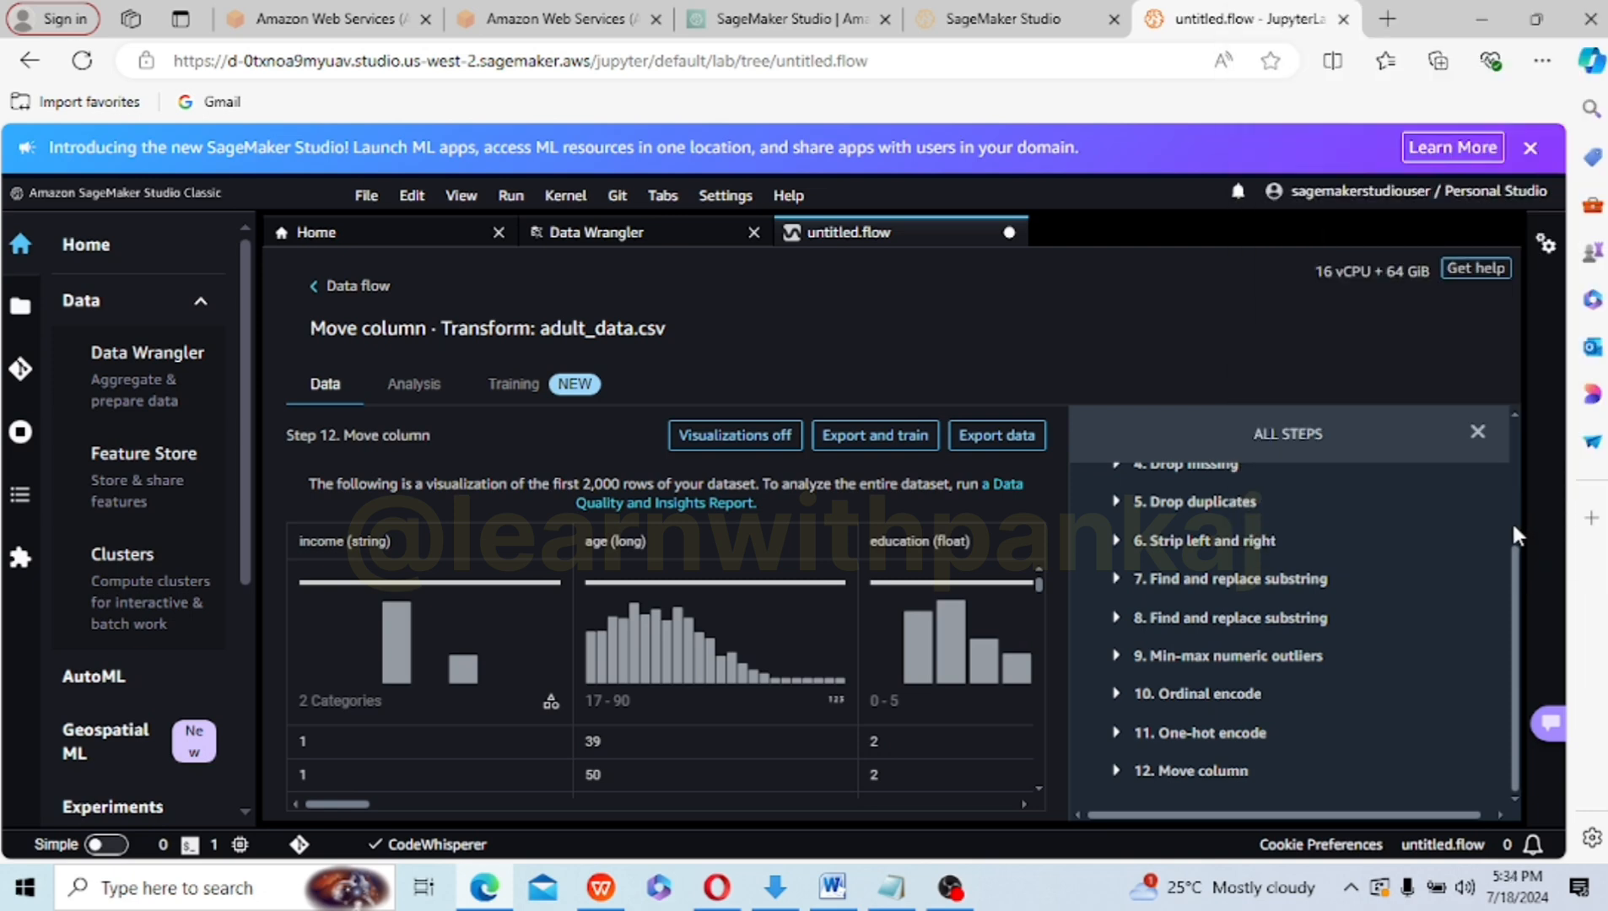
scroll(1513, 511, up, 5)
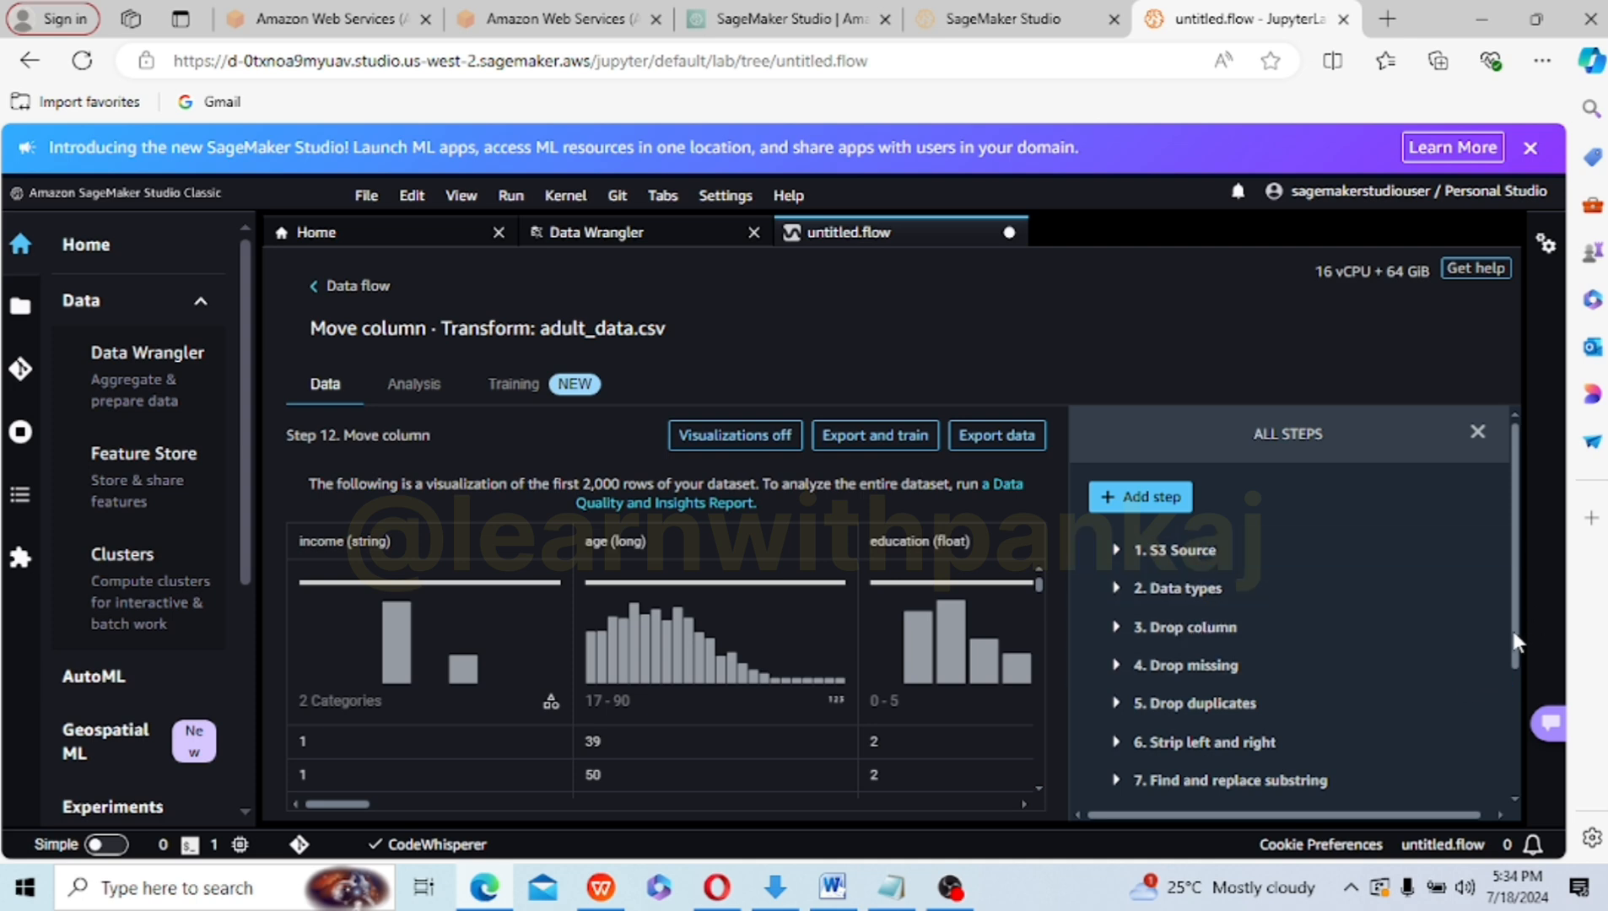
drag(1512, 627, 1532, 759)
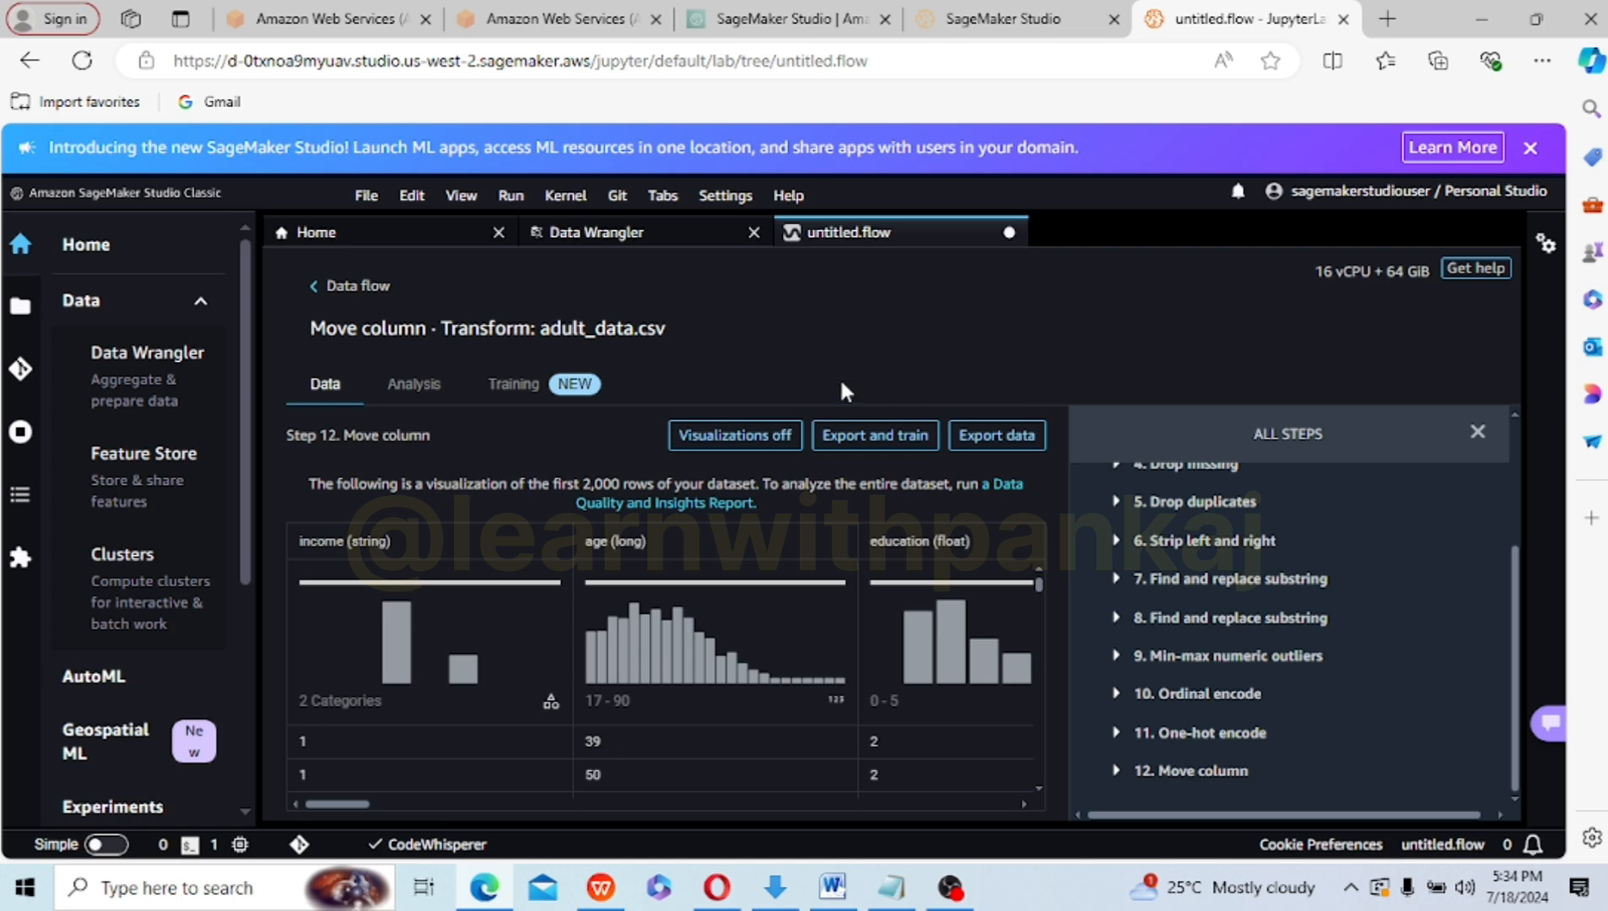
- Return to the data flow and examine the chain of nodes from the adult_data.csv source through to Move column
click(371, 288)
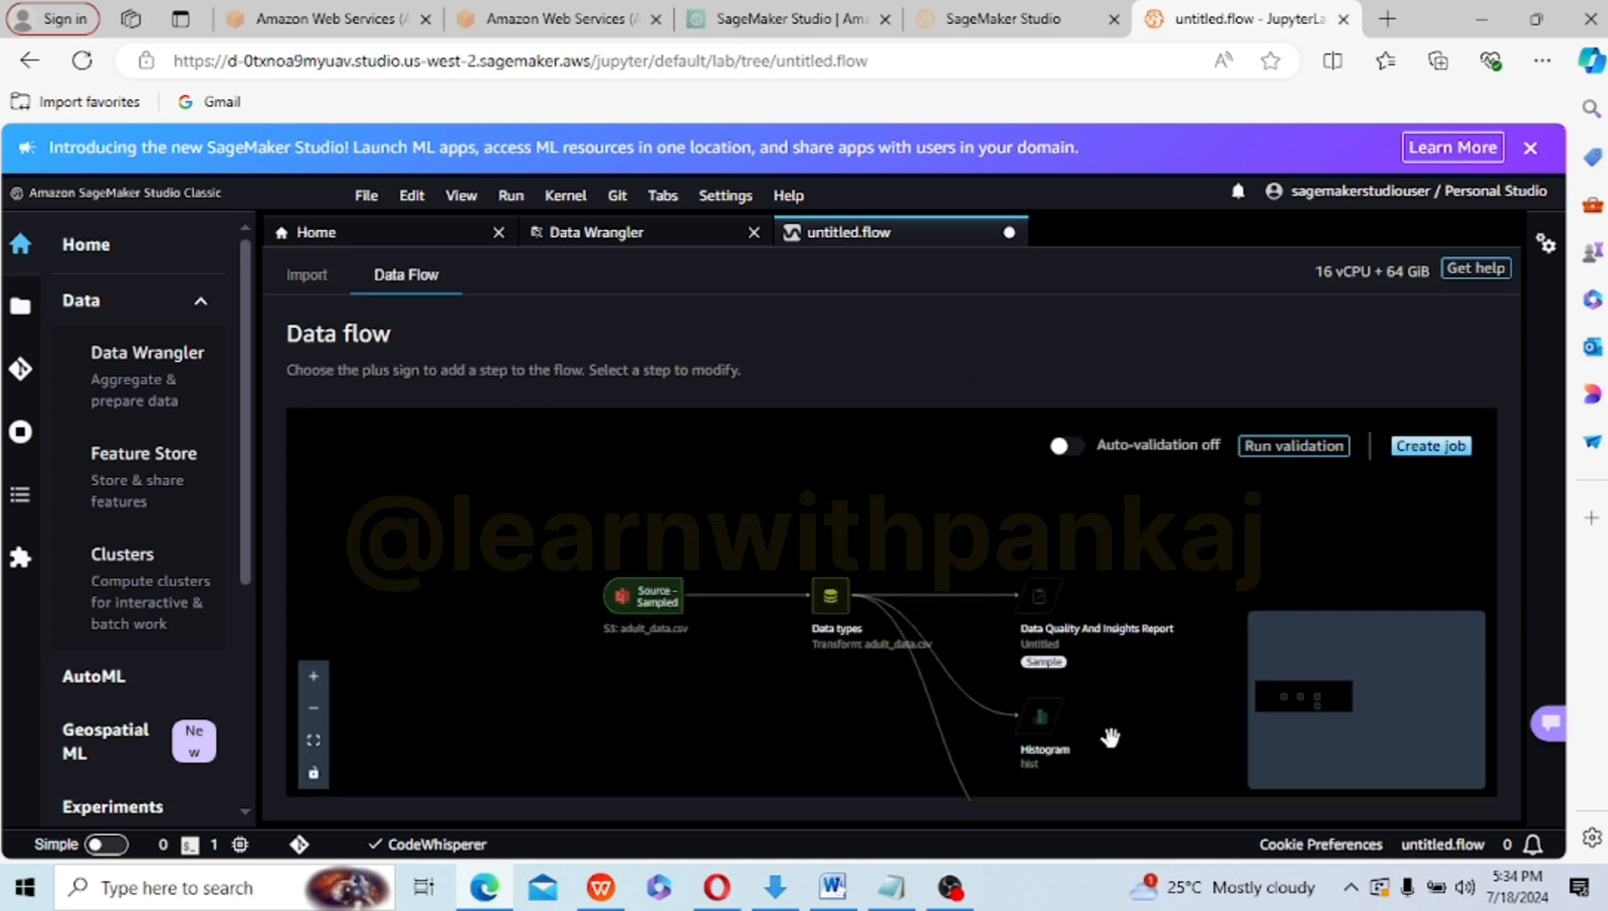
drag(879, 666, 566, 554)
mouse_move(539, 501)
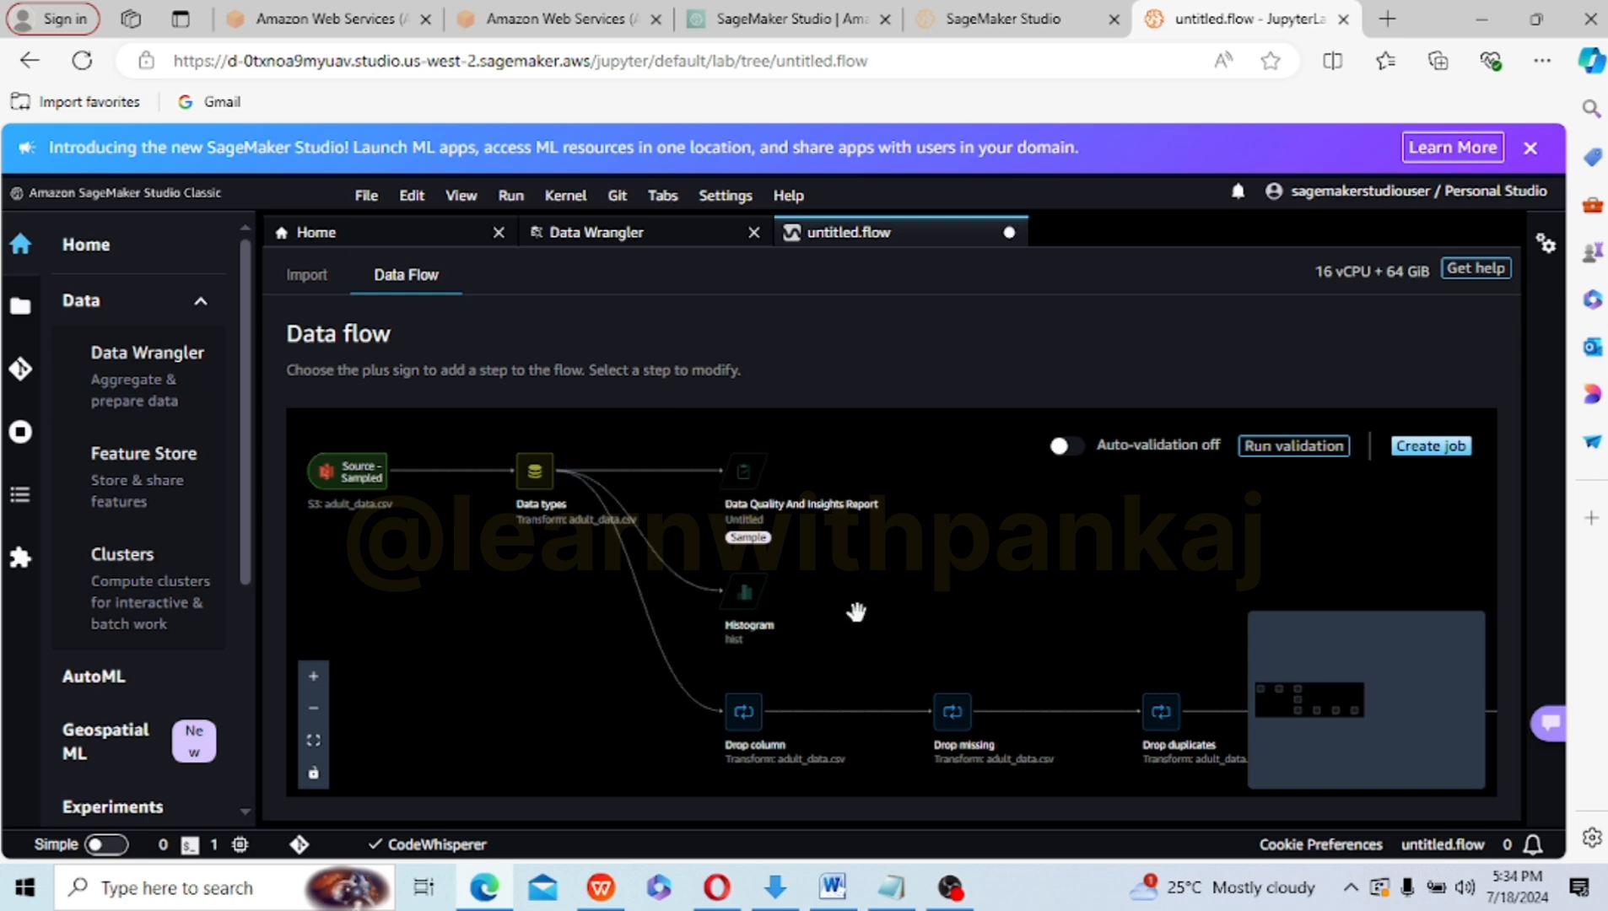
mouse_move(857, 612)
mouse_down()
mouse_move(823, 589)
mouse_move(876, 610)
mouse_up()
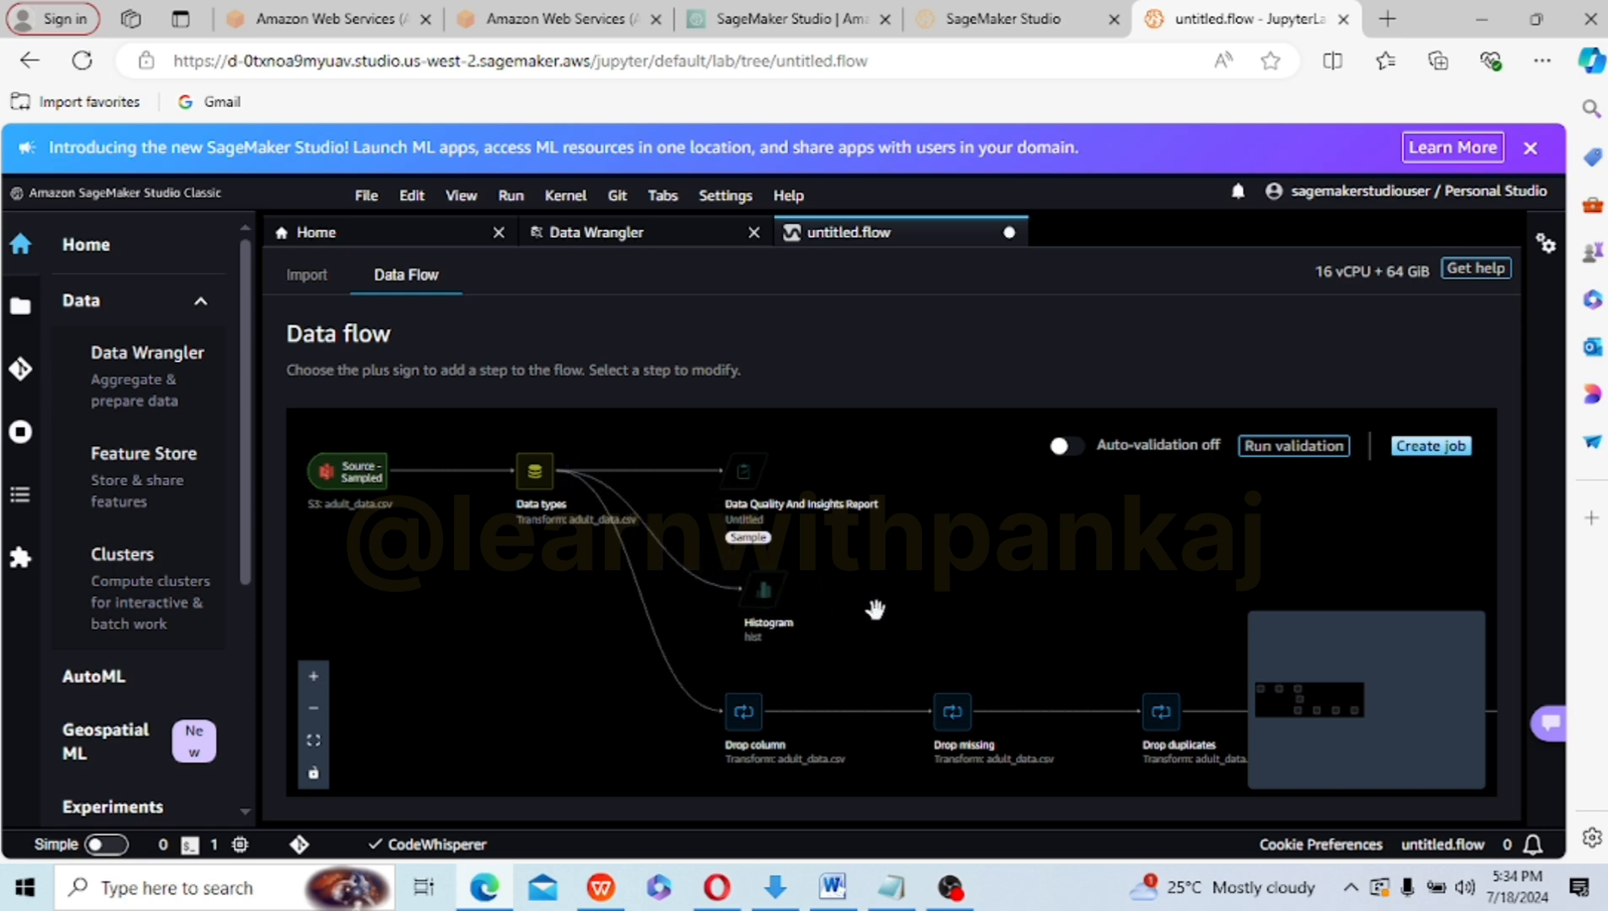
drag(531, 646, 405, 583)
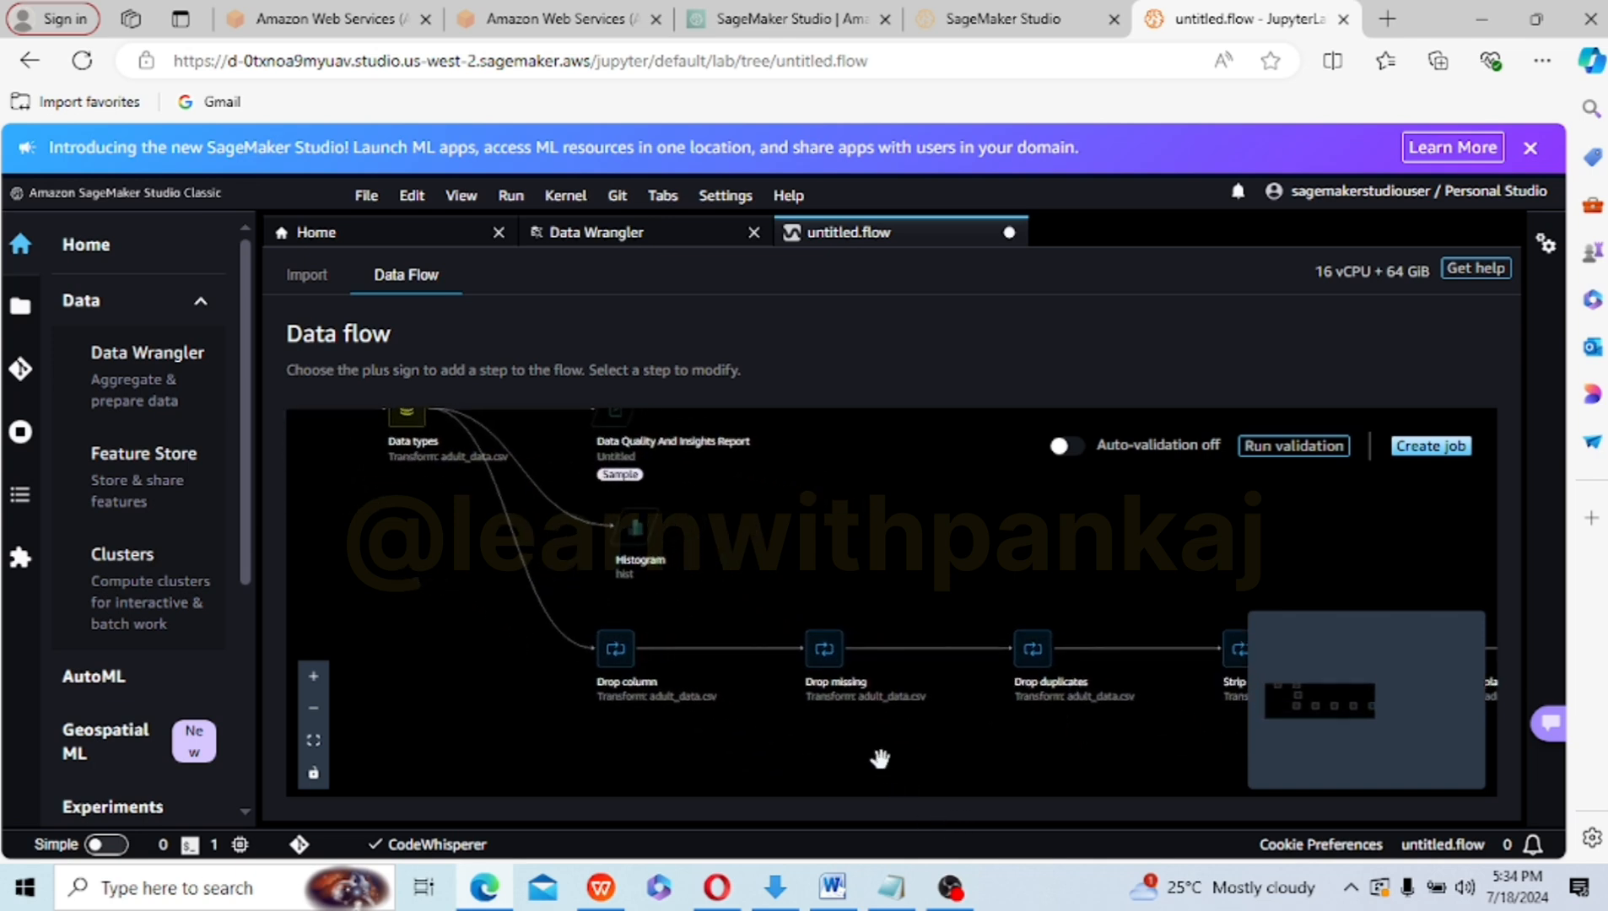
drag(880, 759, 456, 678)
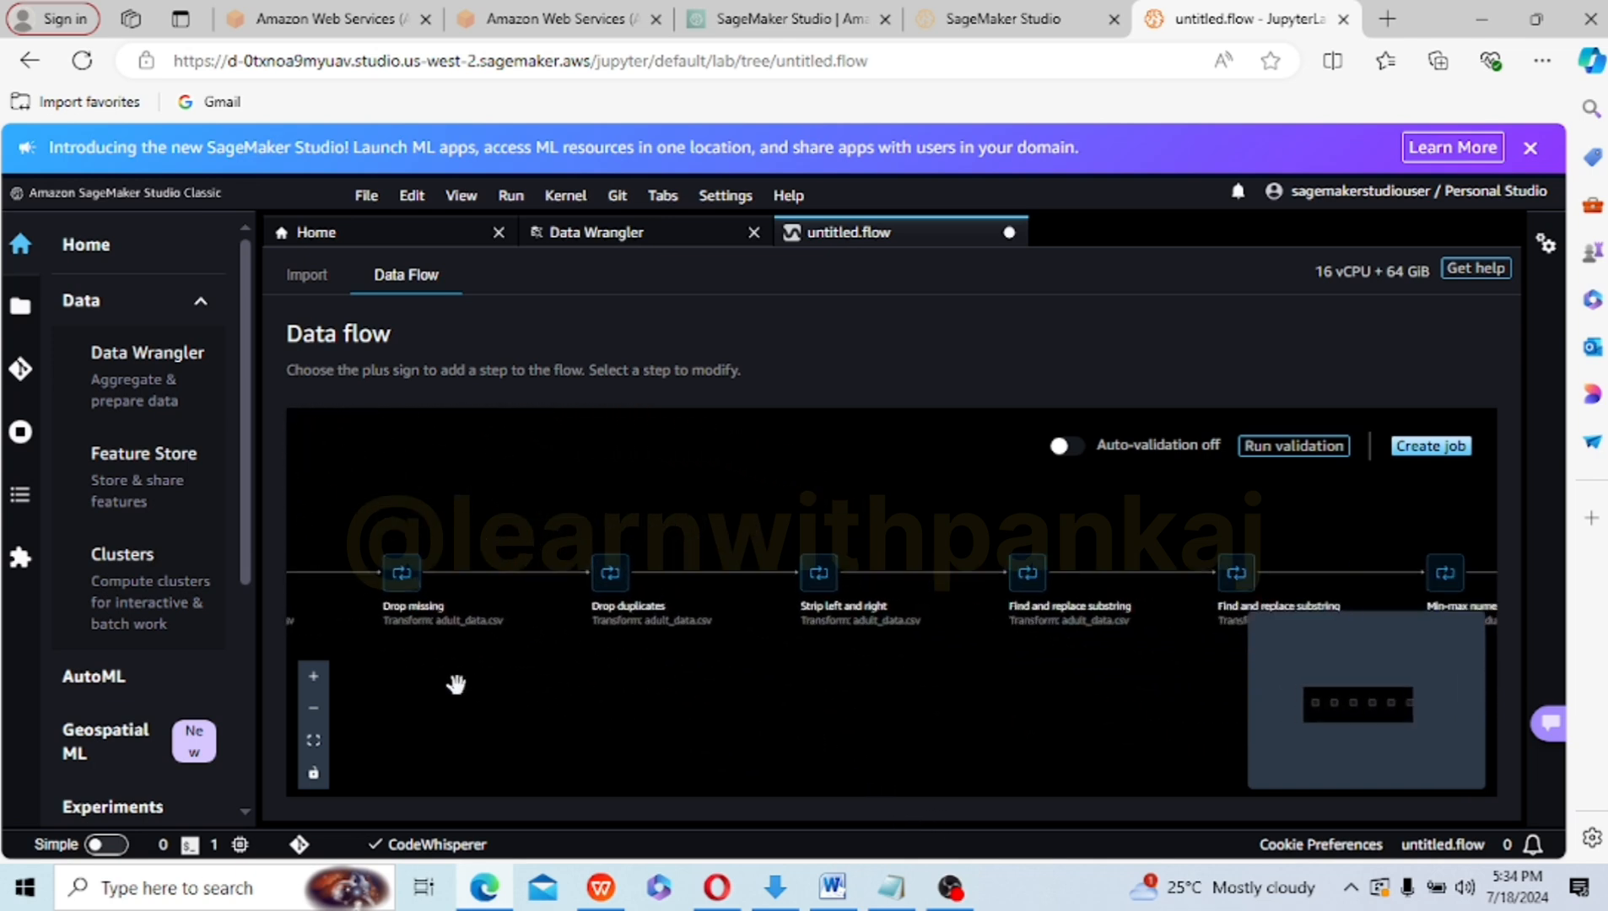
click(317, 712)
drag(891, 649, 555, 620)
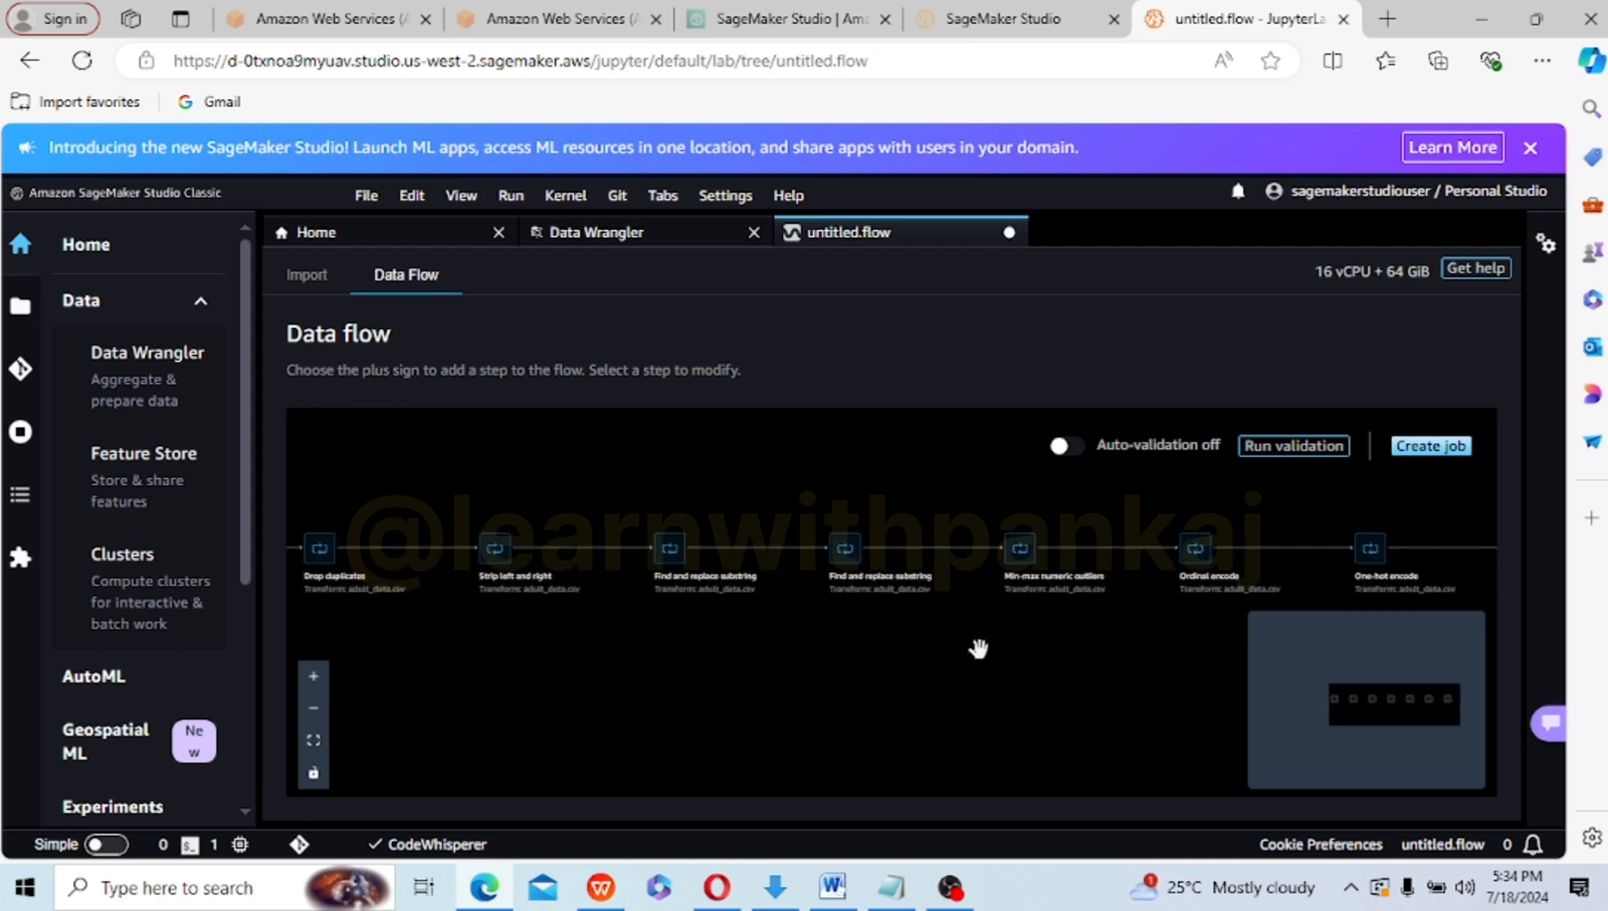
drag(977, 650, 470, 671)
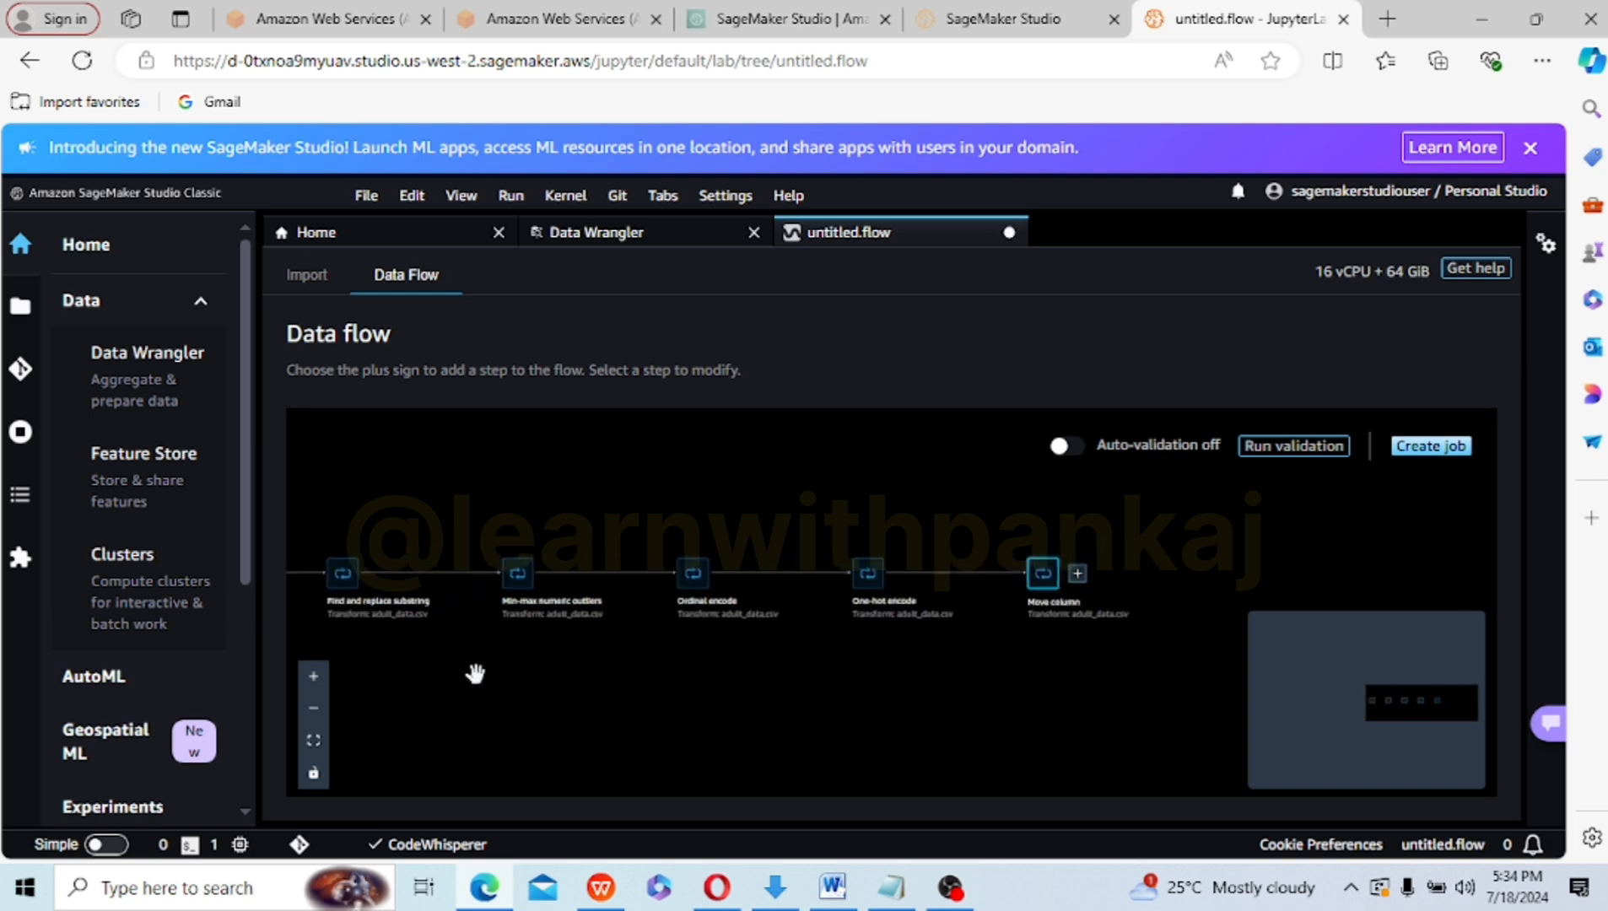
drag(926, 679, 829, 698)
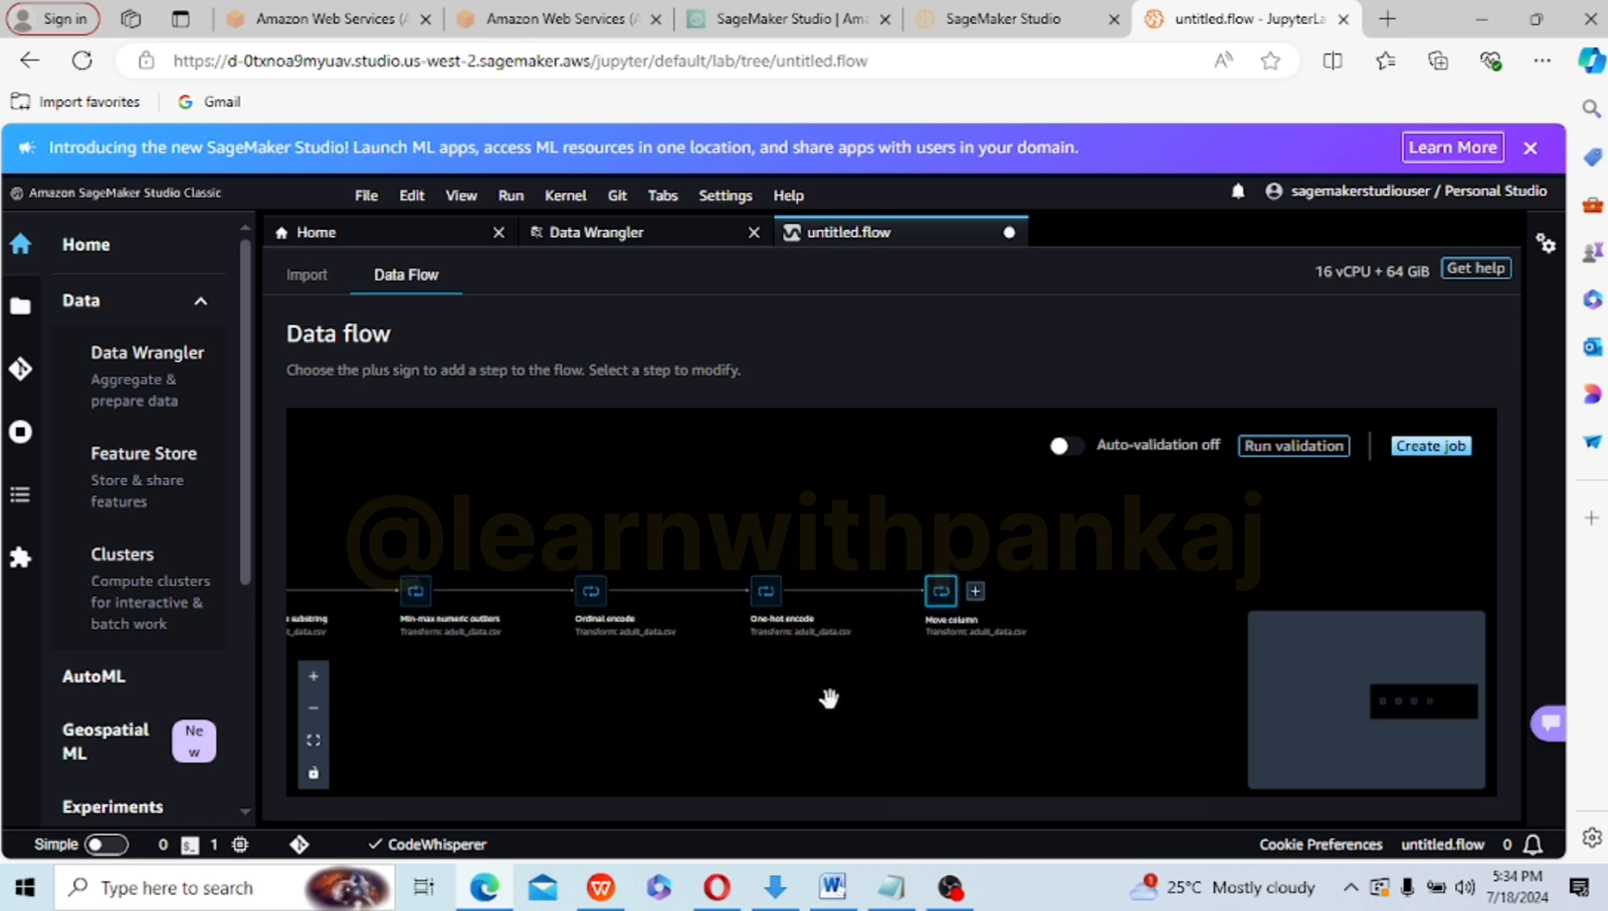
- Review the destination and export options offered for the Move column node in the data flow
click(976, 592)
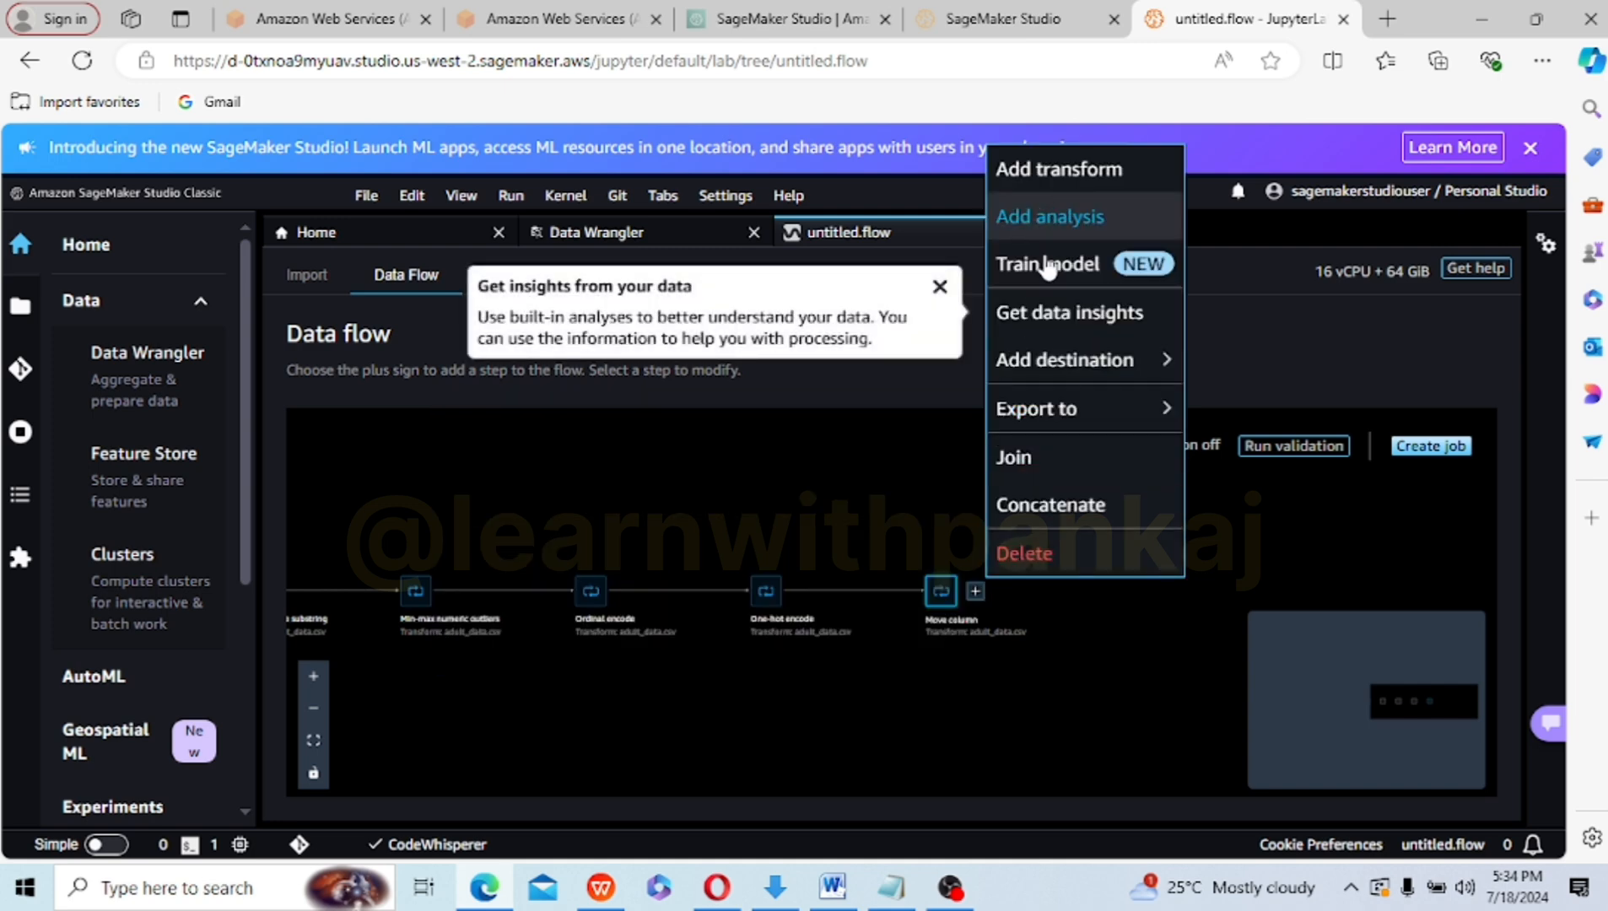
mouse_move(1031, 370)
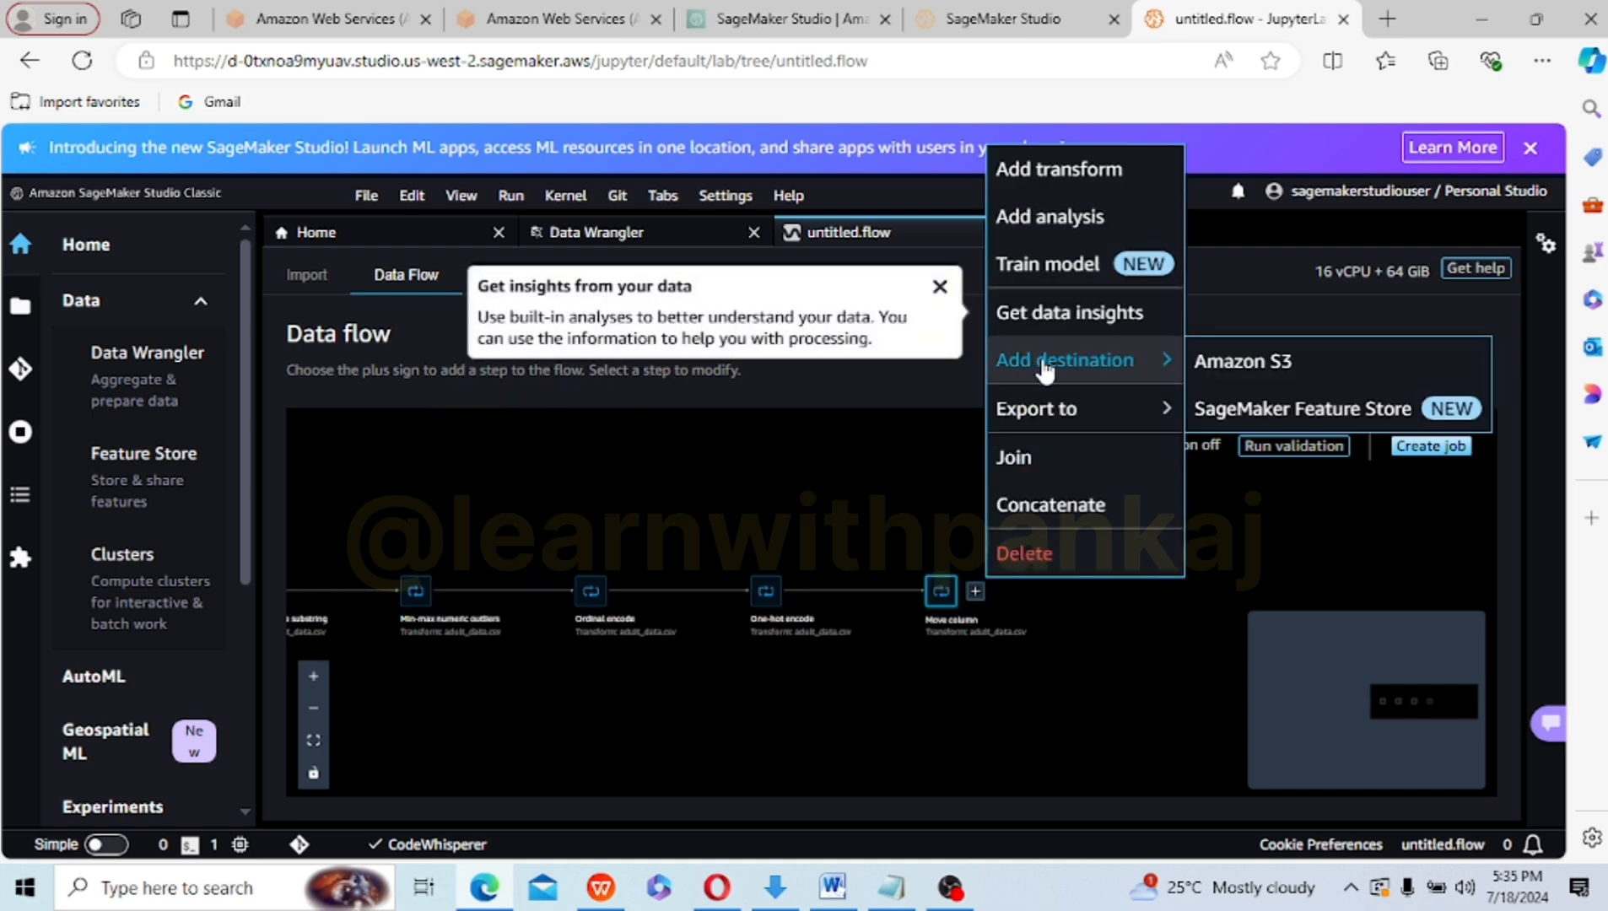
mouse_move(1044, 416)
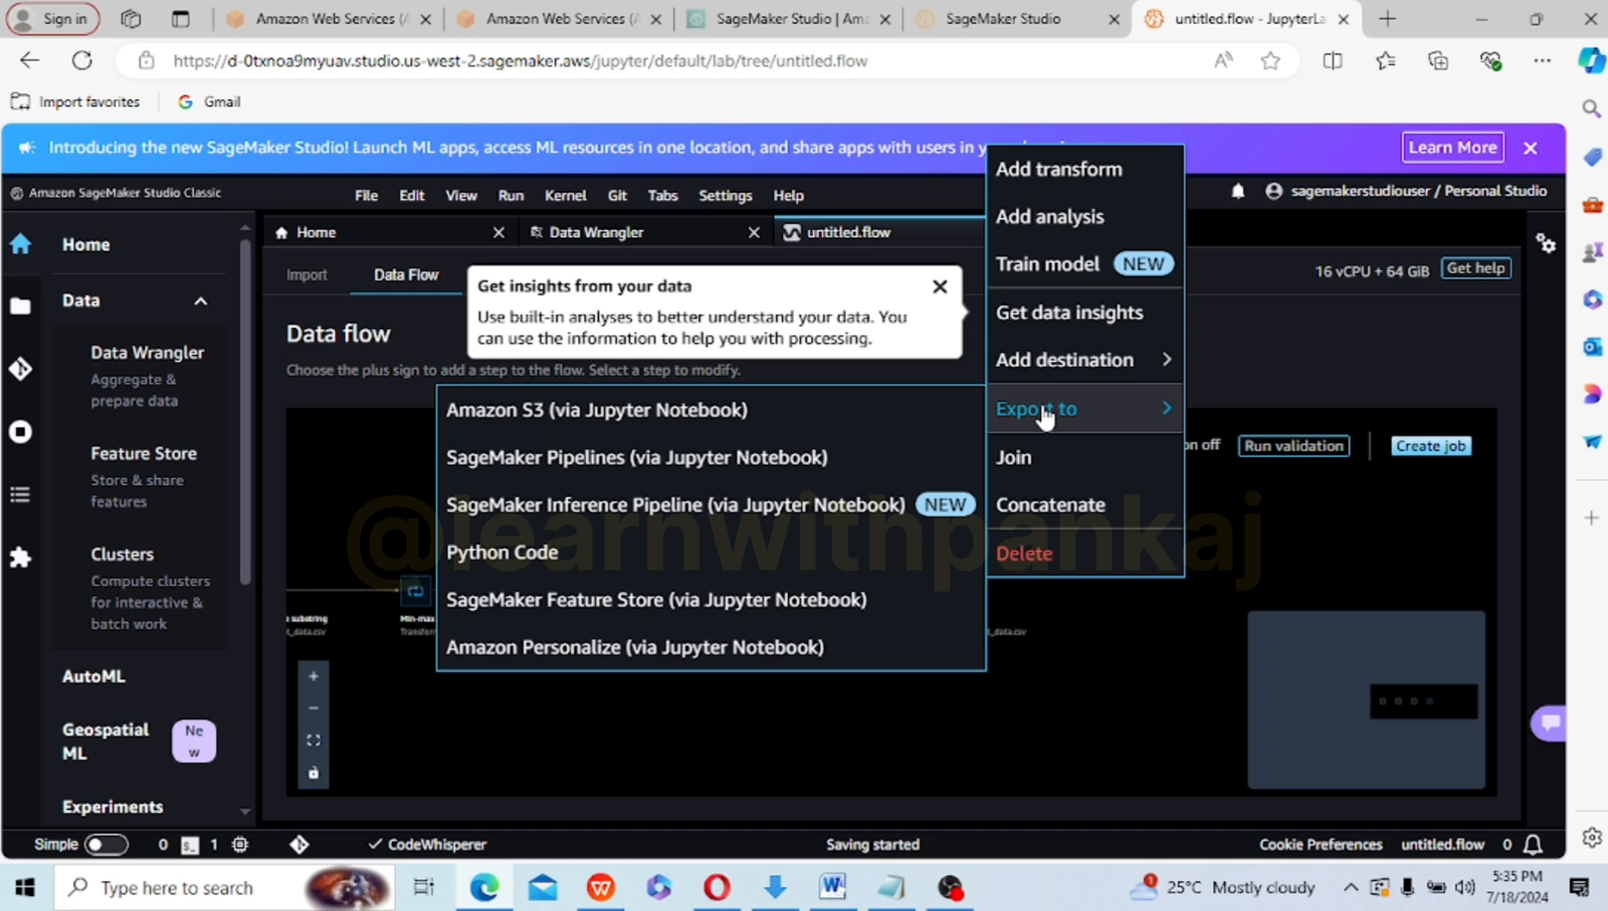
click(916, 376)
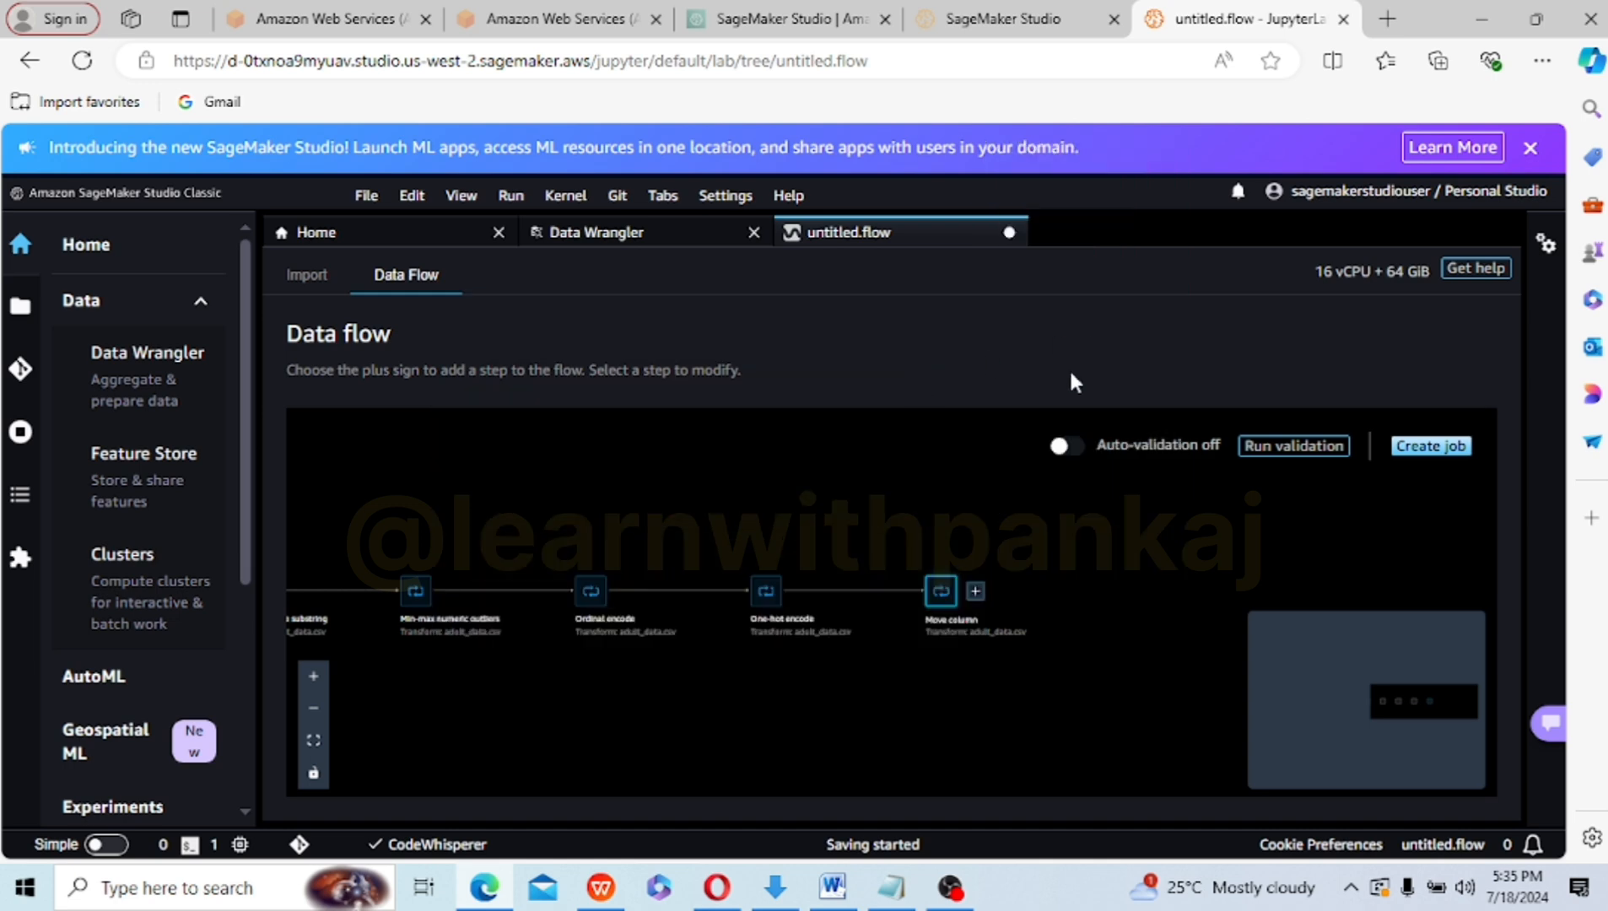
click(975, 592)
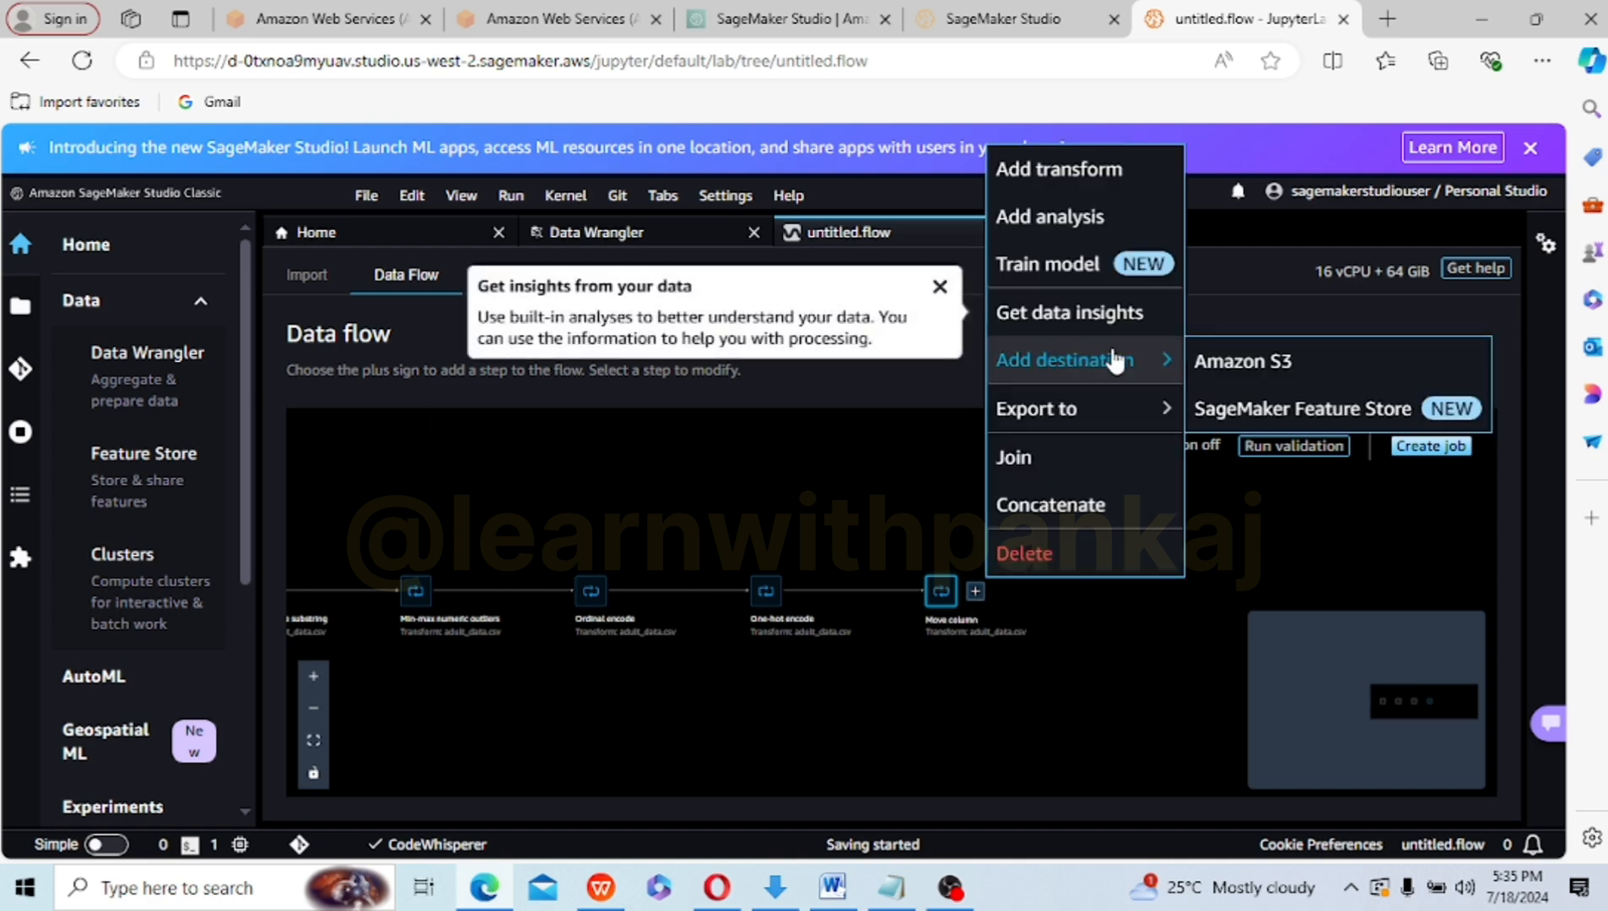
click(998, 606)
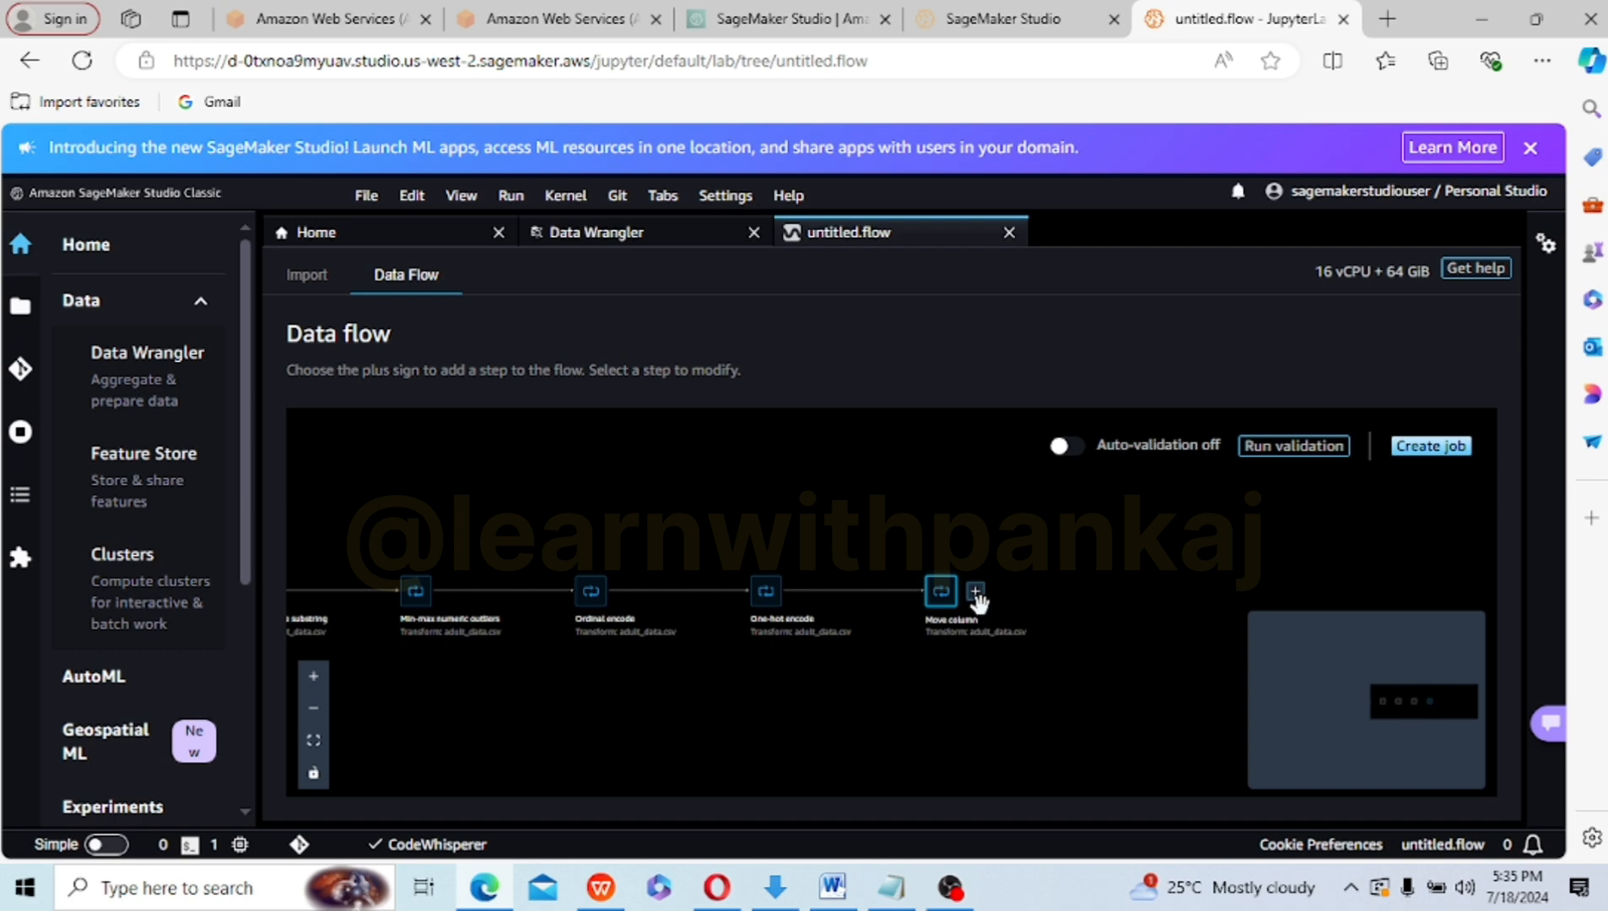
click(976, 593)
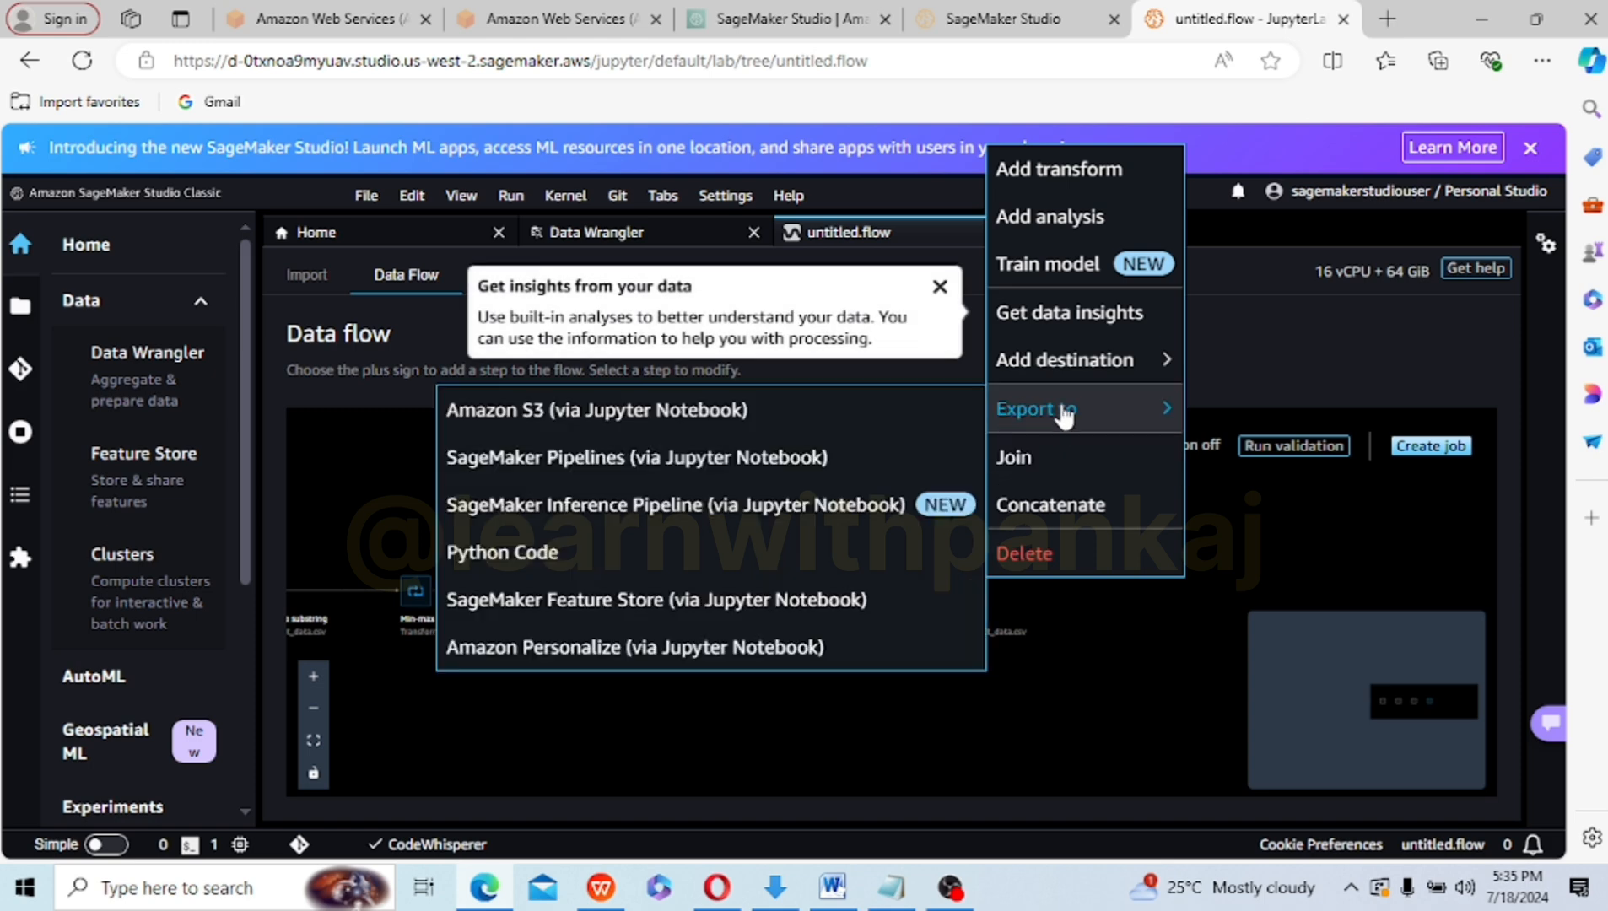
mouse_move(1089, 355)
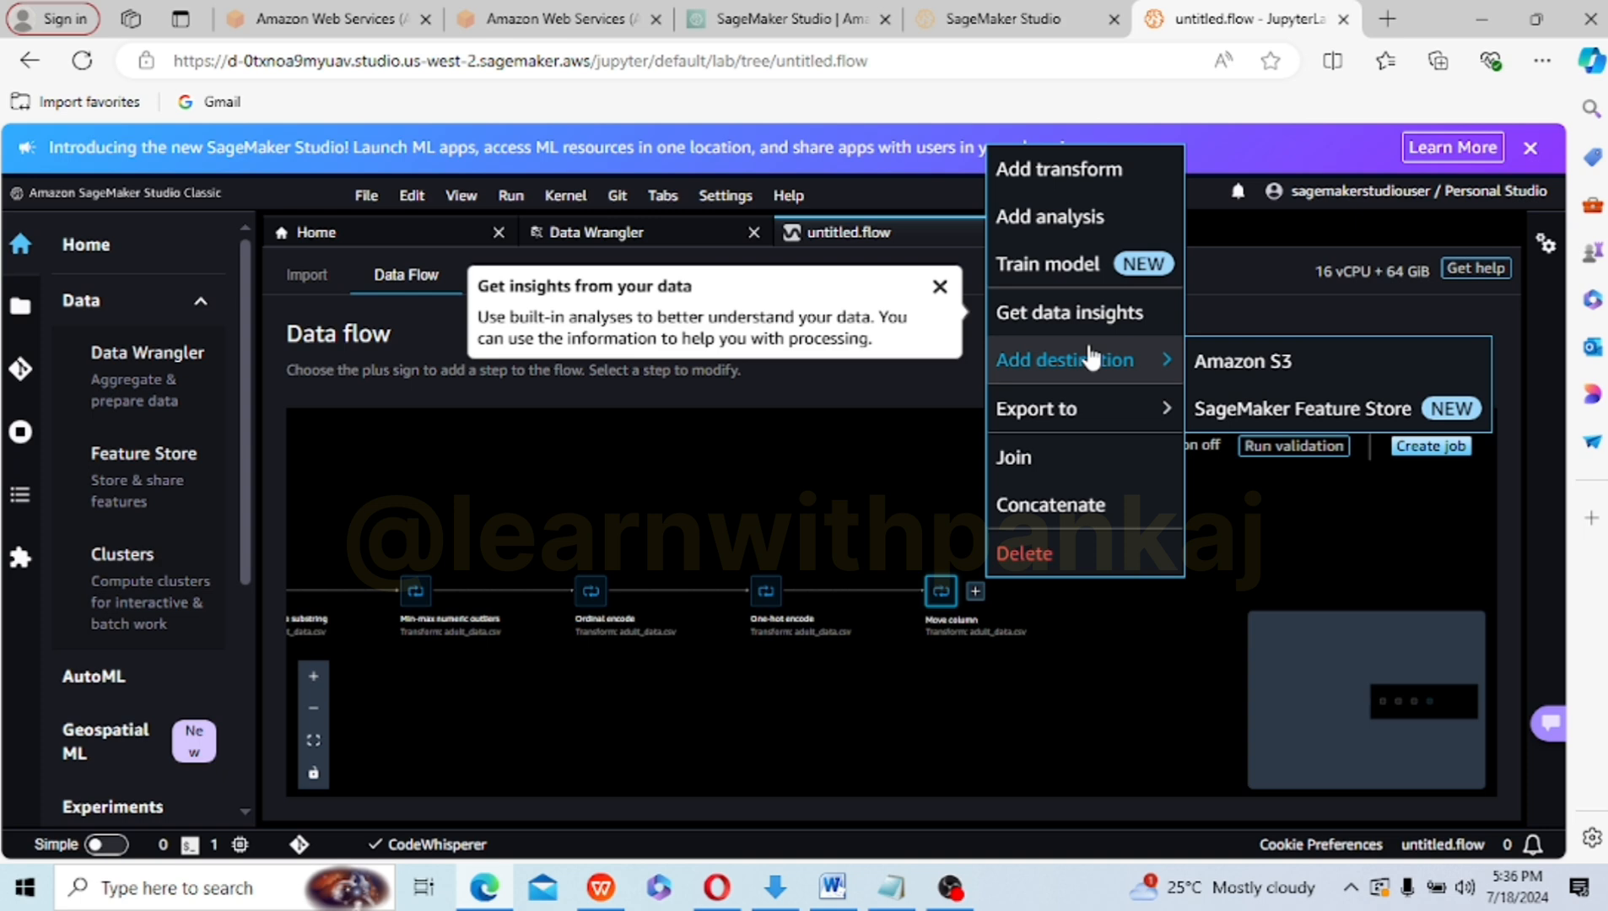
click(1117, 743)
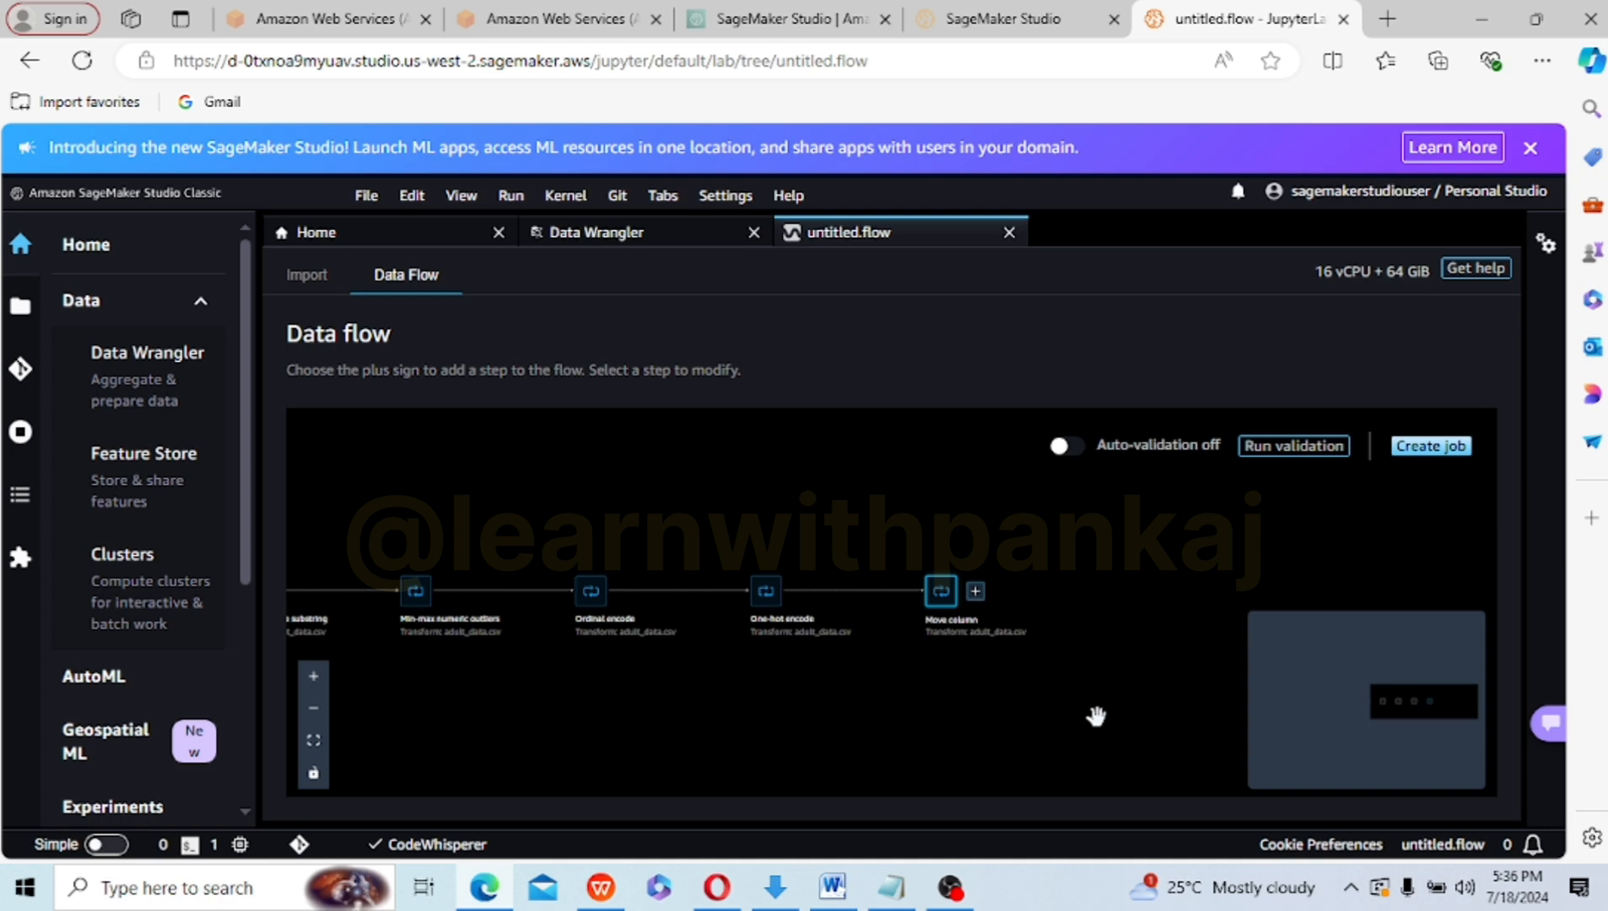
- Start a Split data transform on the Move column node, searching the available transforms for SPLI
click(976, 592)
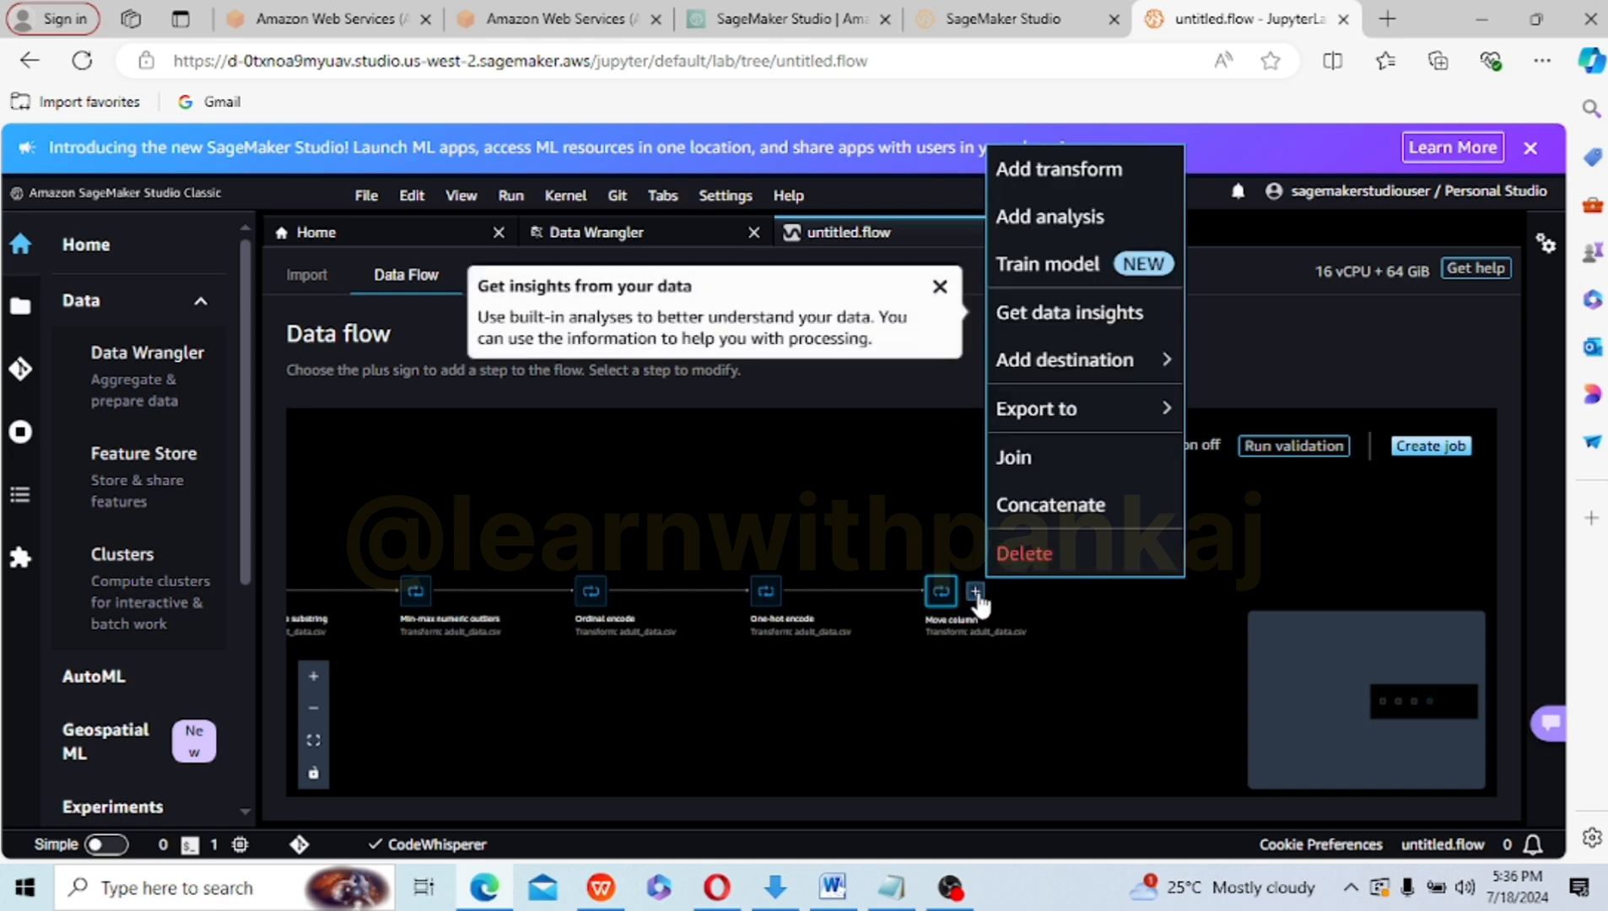
click(1025, 172)
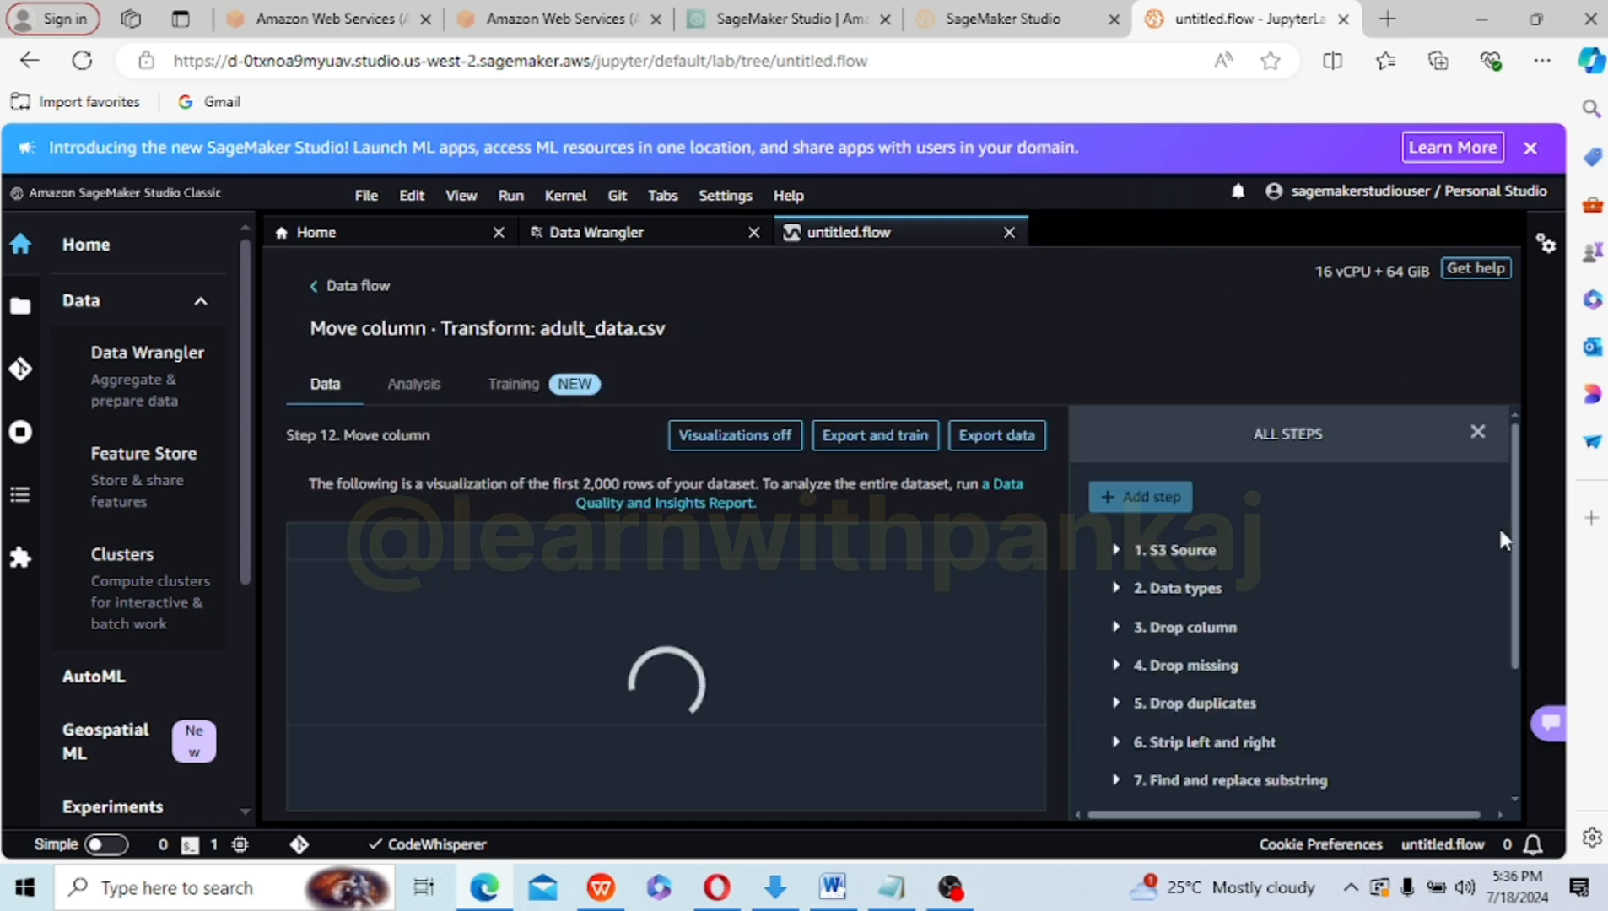
click(1147, 498)
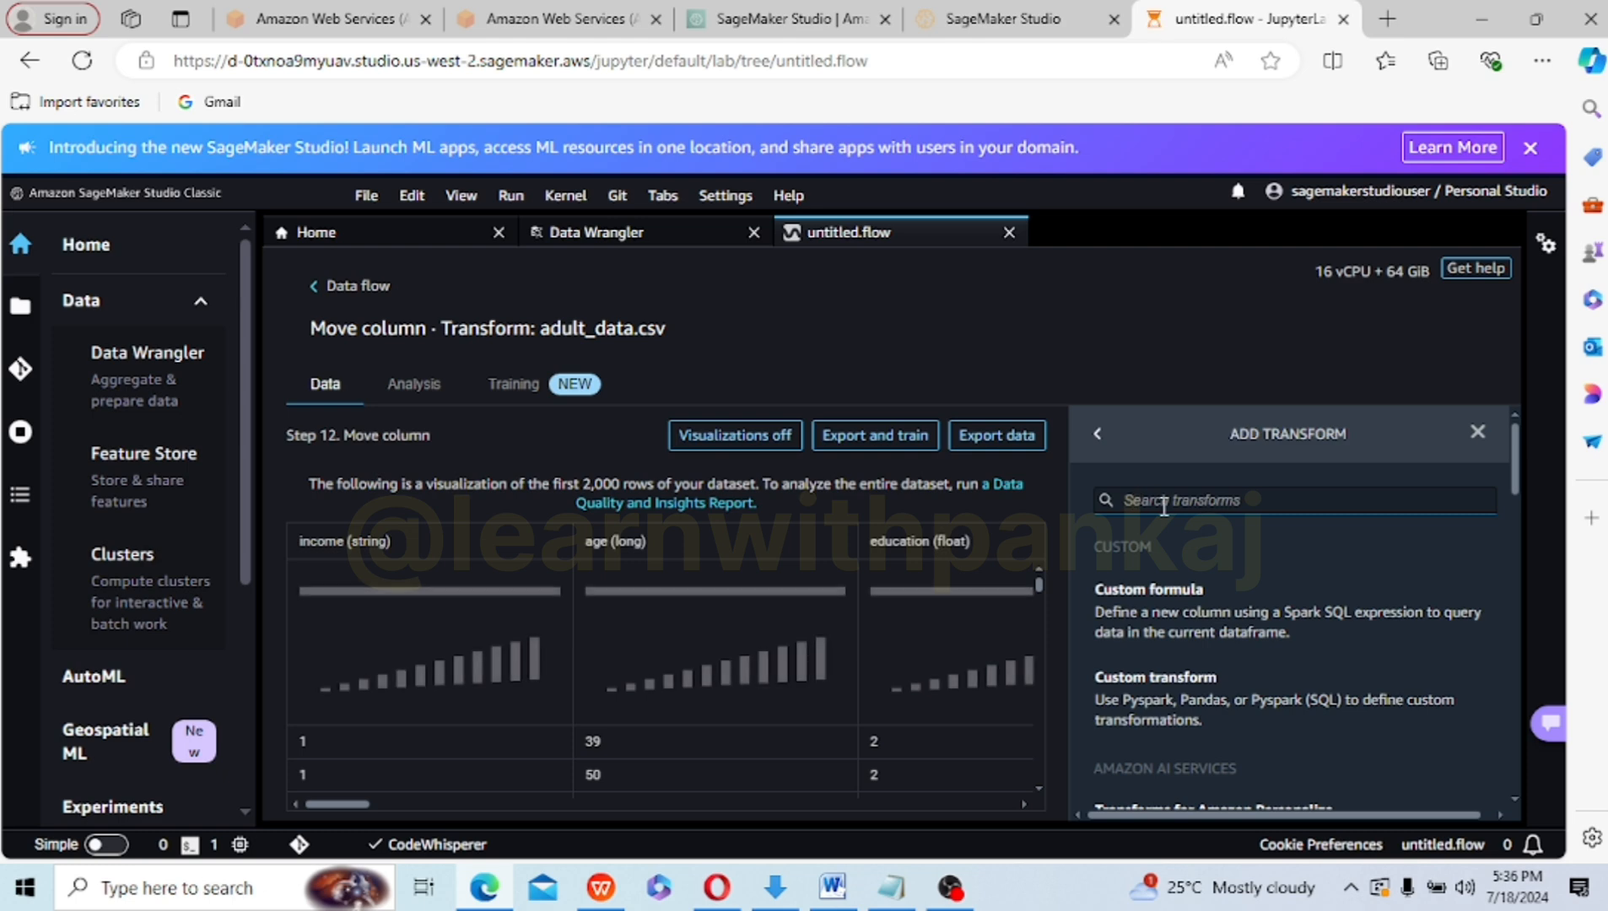
text(SPLI)
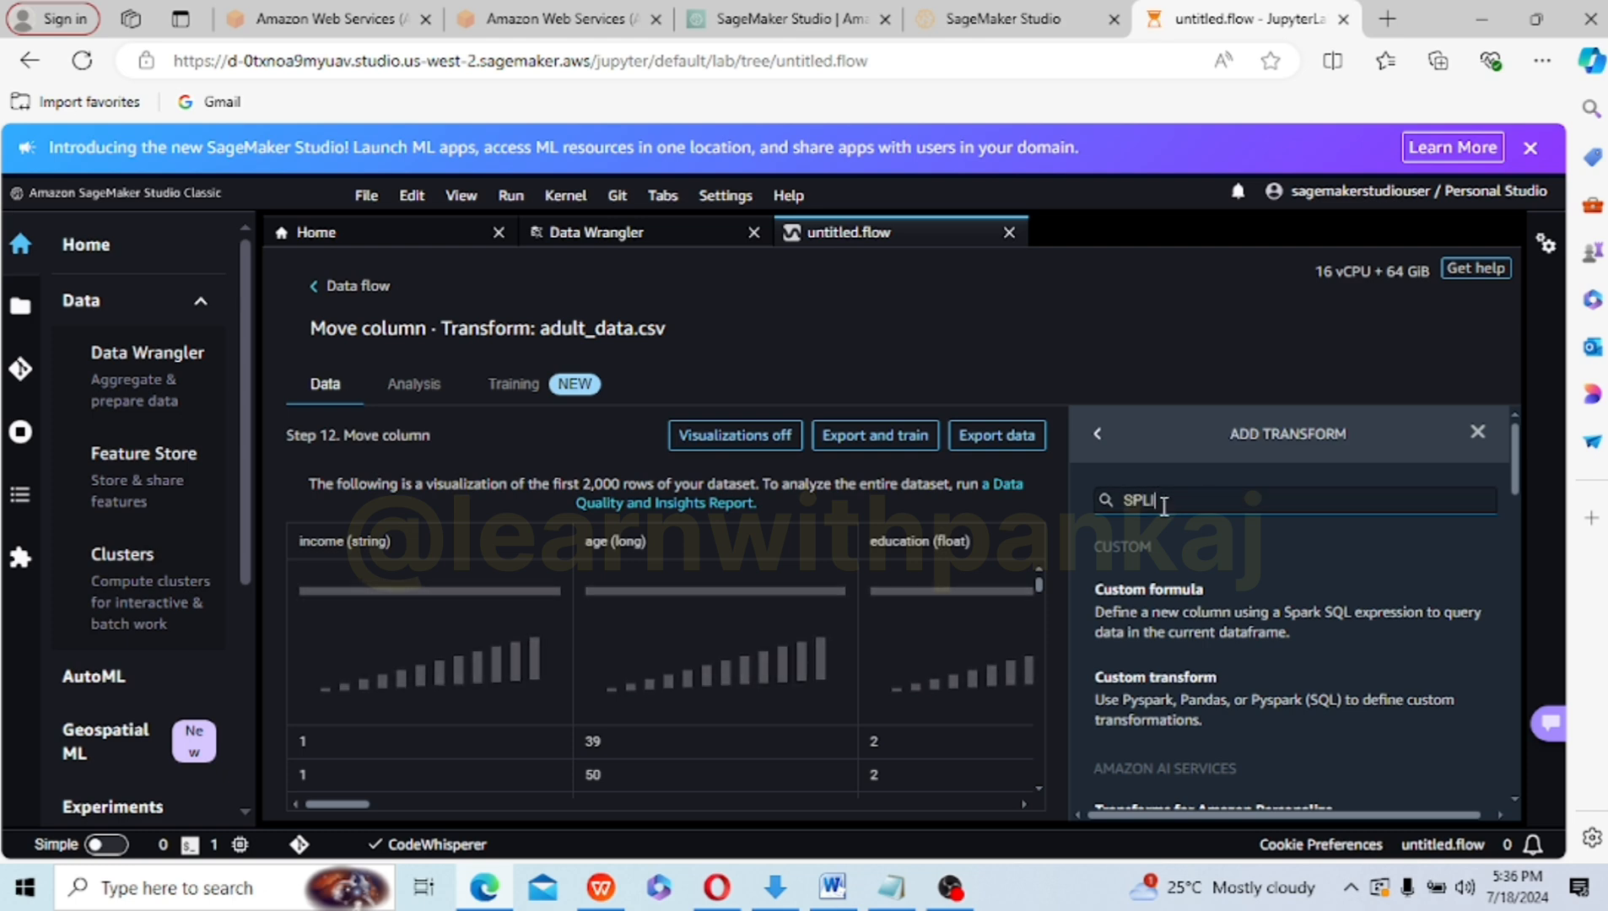
click(1140, 595)
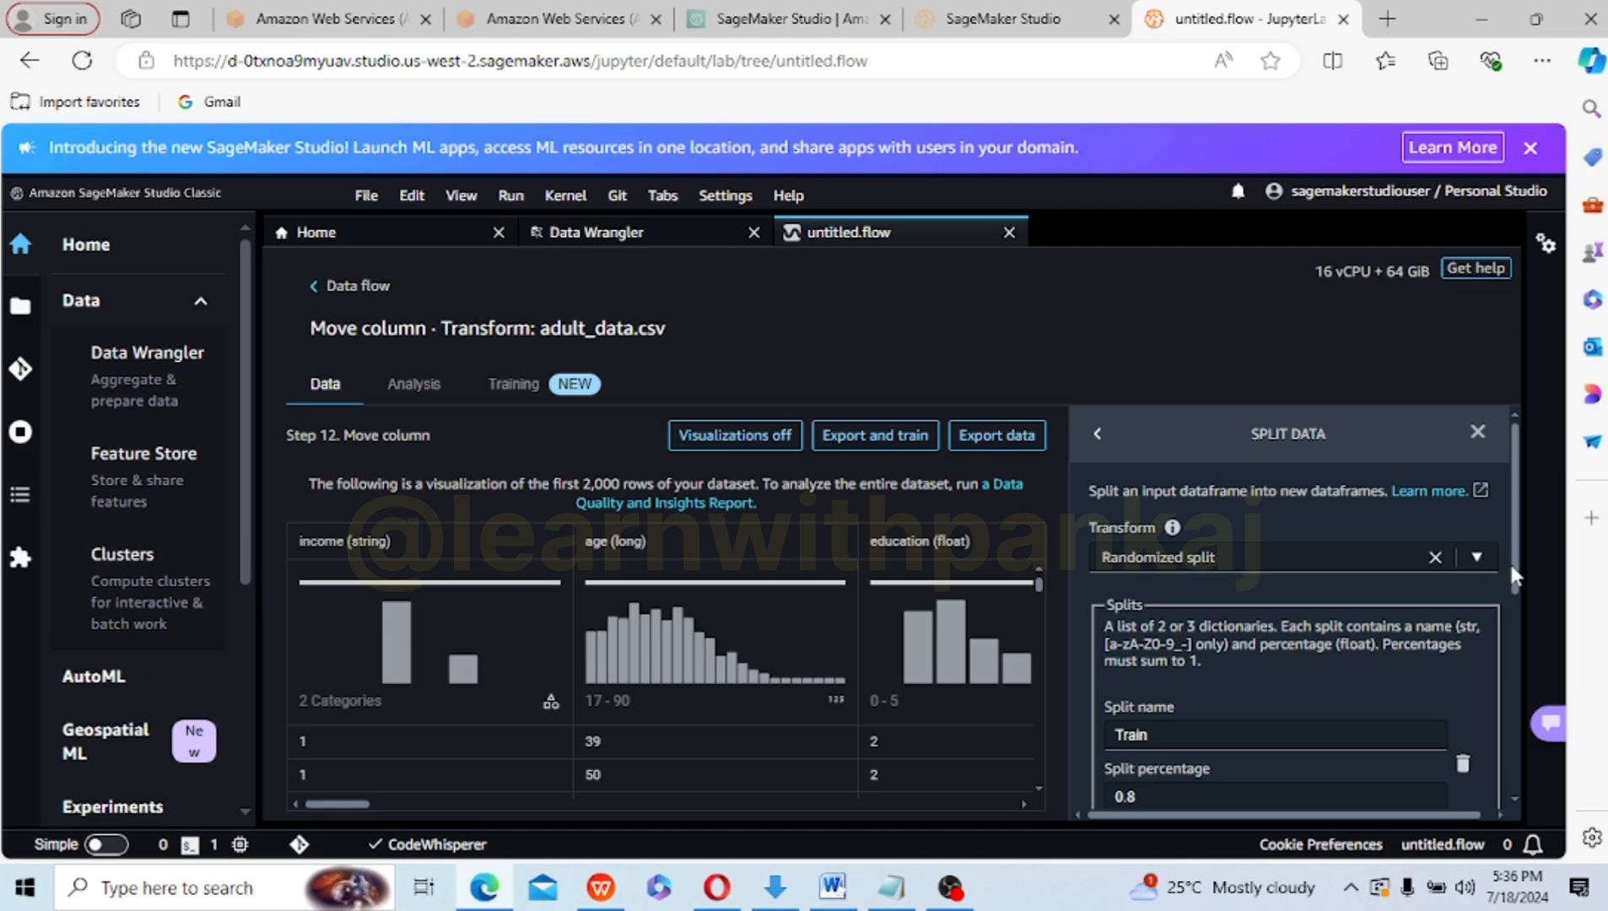
- Set the Train split percentage of the randomized split to 0.7
drag(1510, 562, 1523, 638)
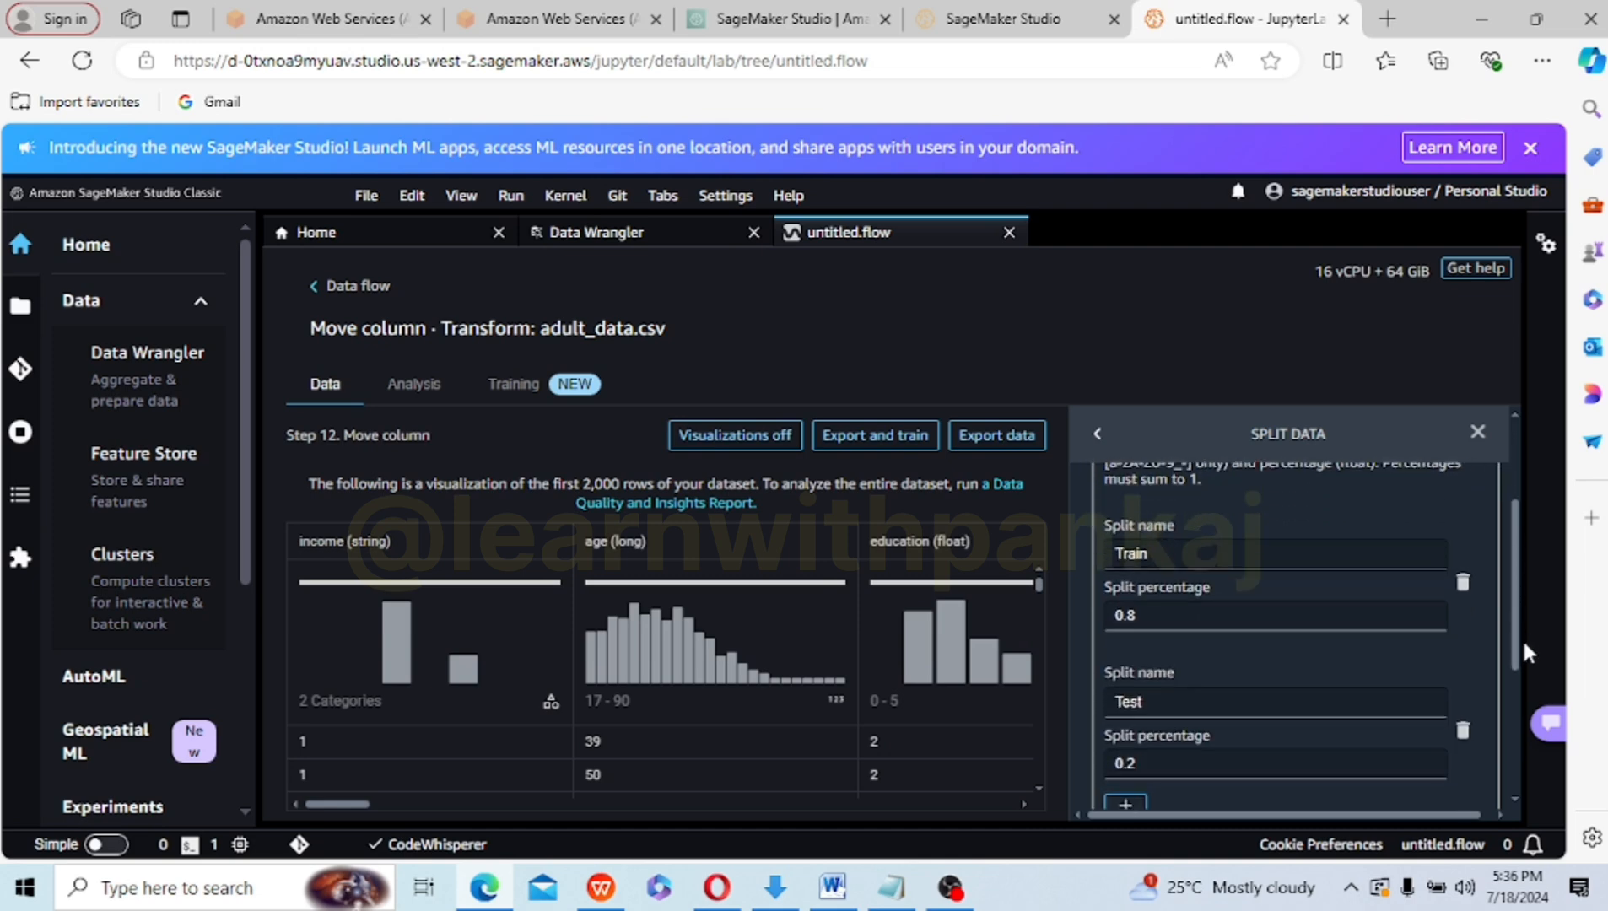
click(1178, 620)
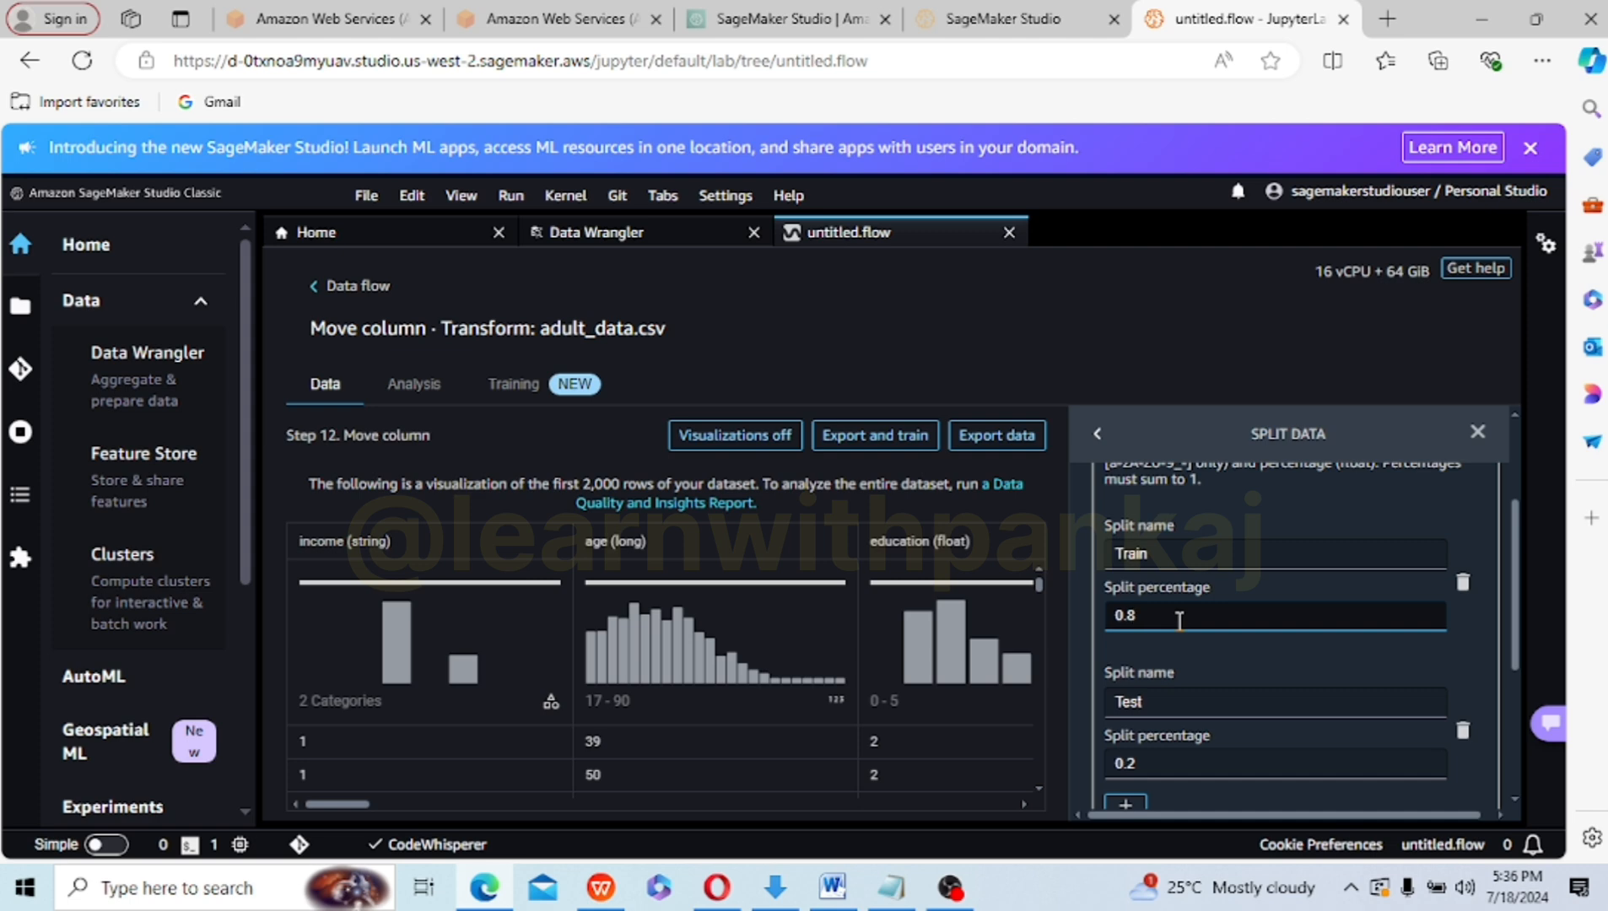
key(BackSpace)
text(7)
- Add a third split named Validation with a split percentage of 0.1
drag(1510, 646, 1515, 726)
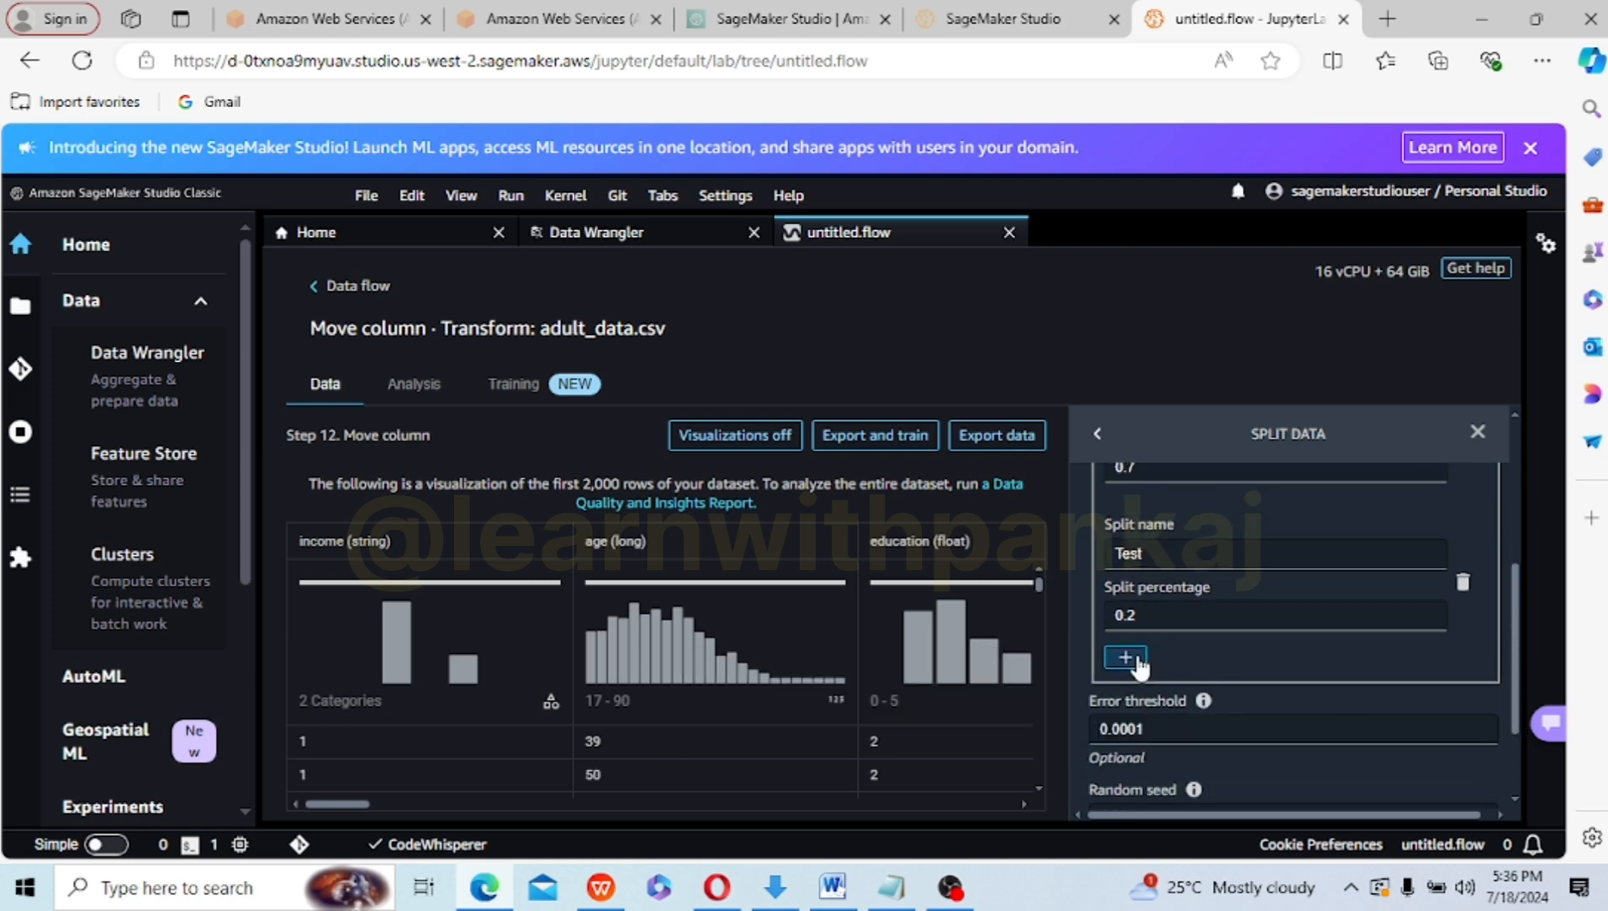
click(1128, 658)
click(1150, 703)
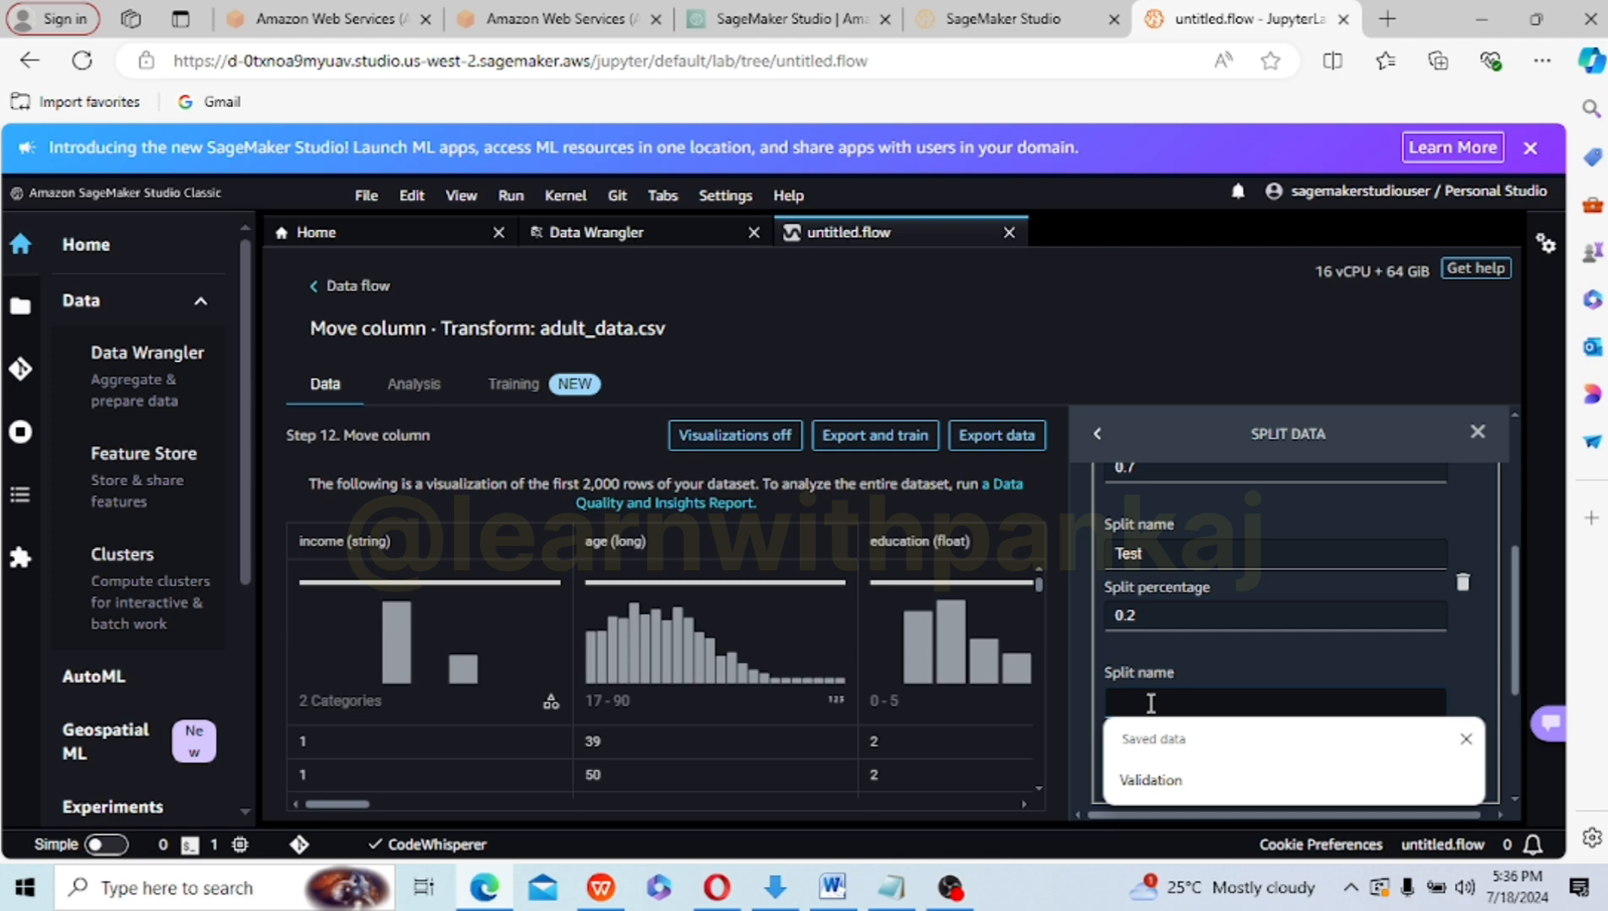
text(vALIDATION)
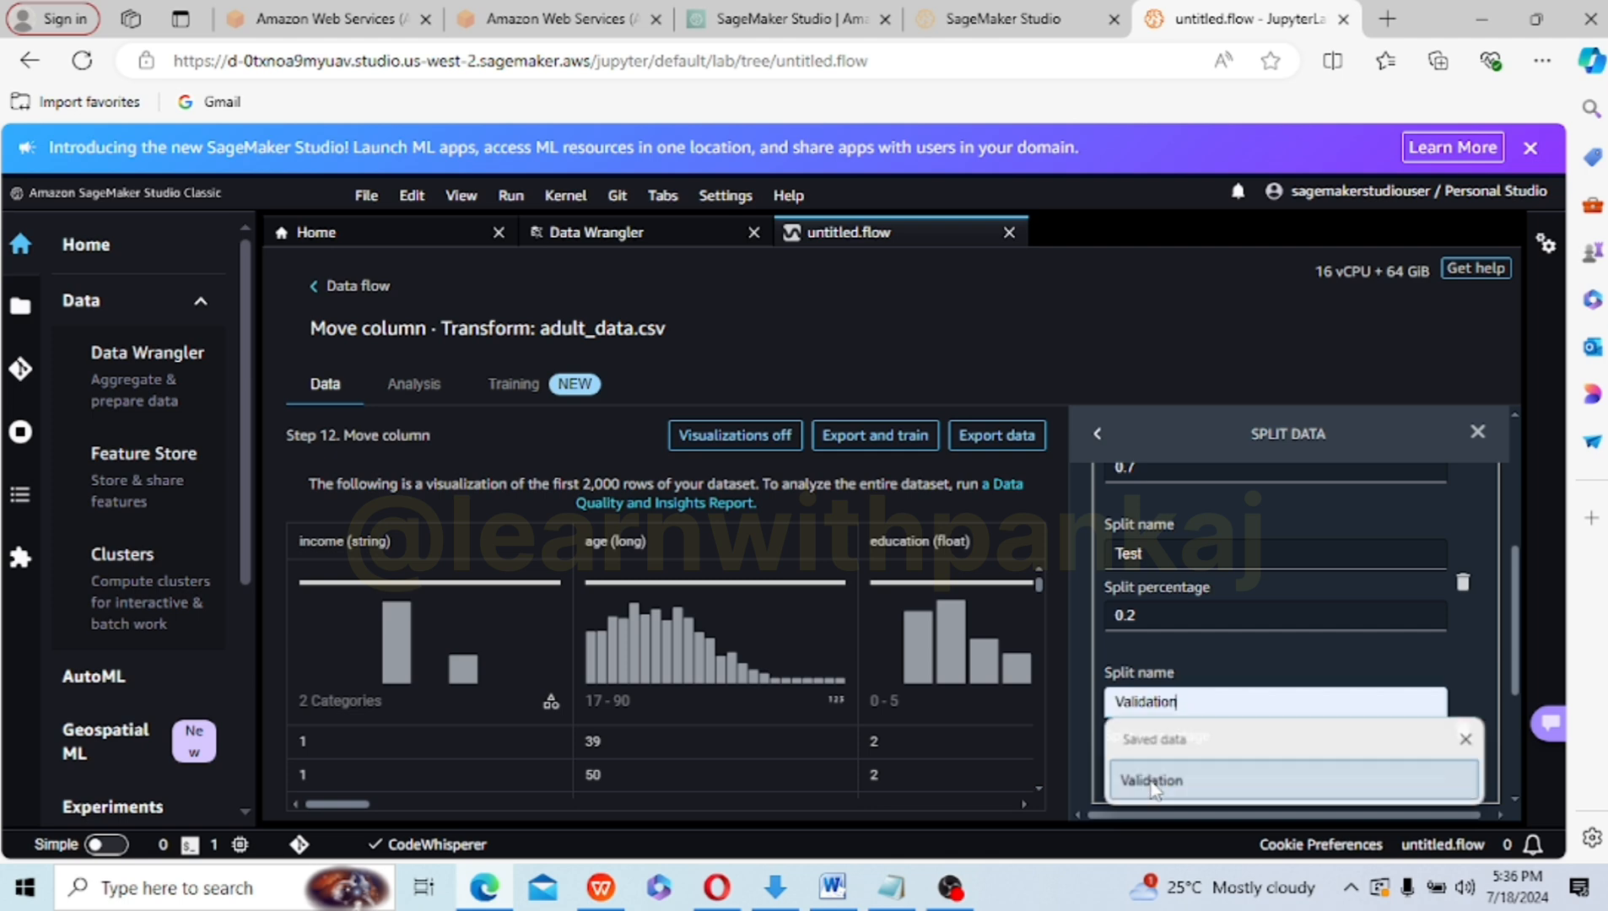
click(1171, 765)
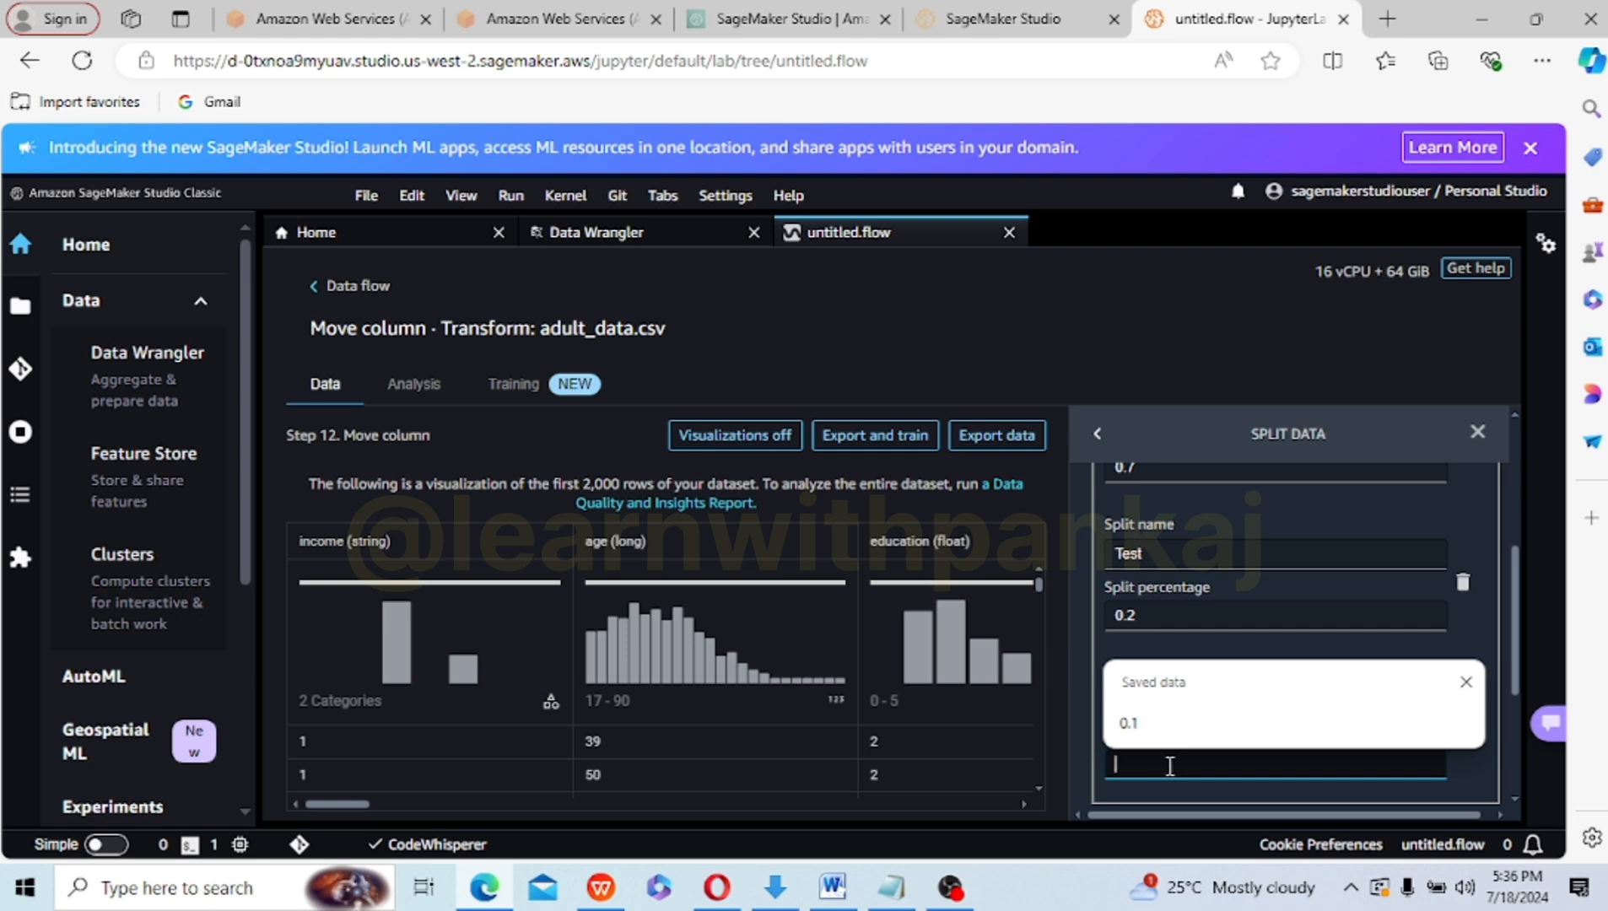
click(1133, 728)
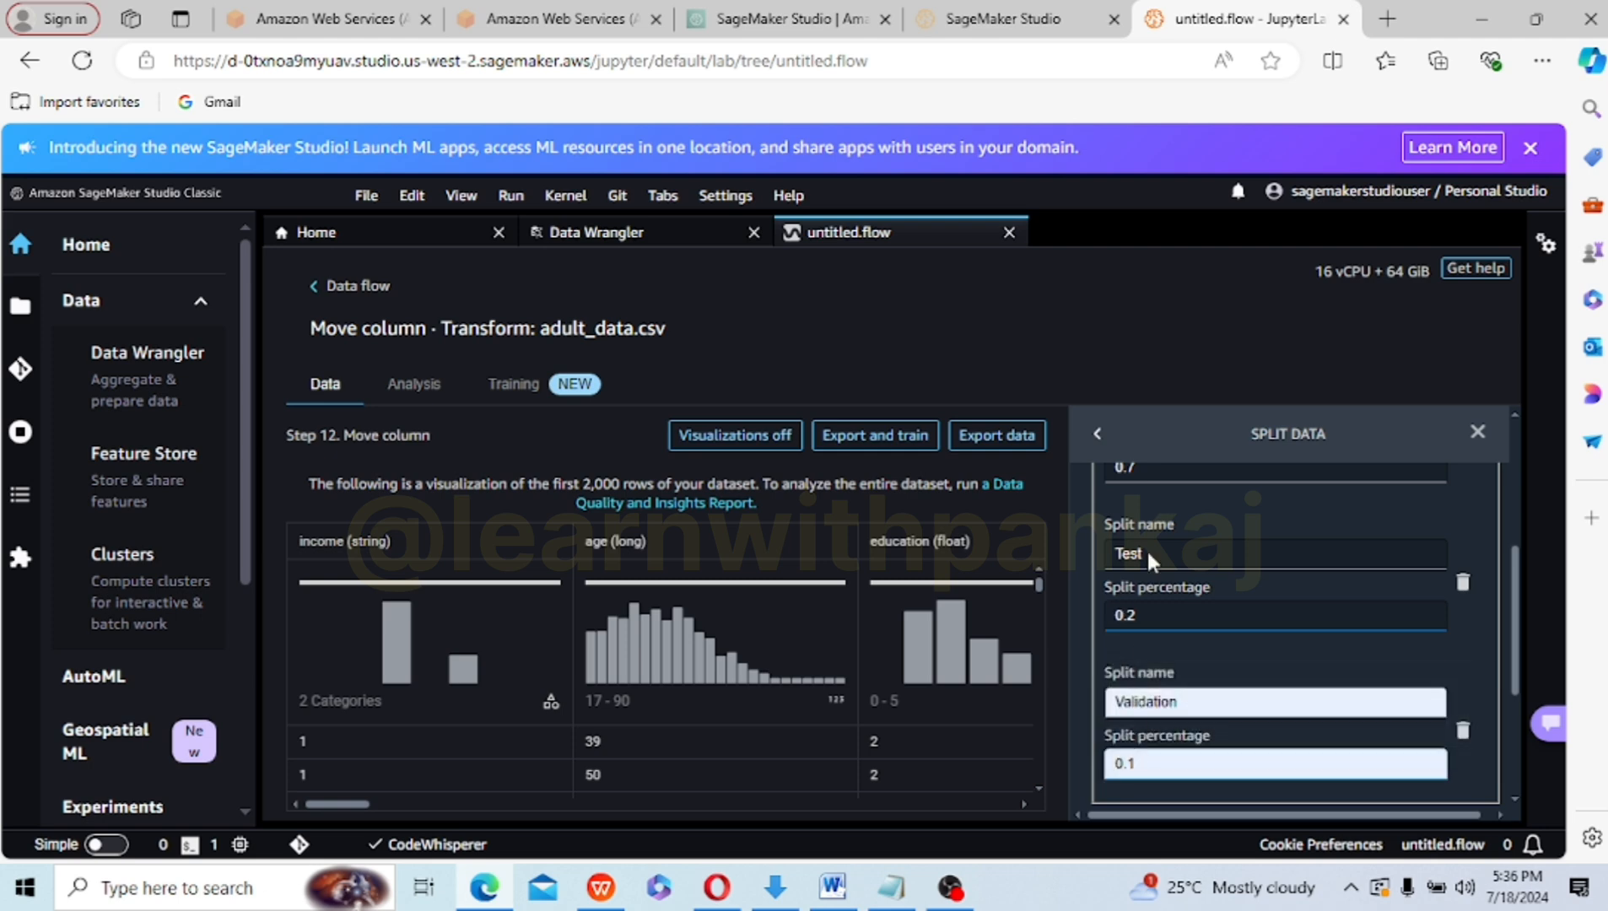
- Clear the error threshold of the randomized split and preview the split
scroll(1518, 801, down, 3)
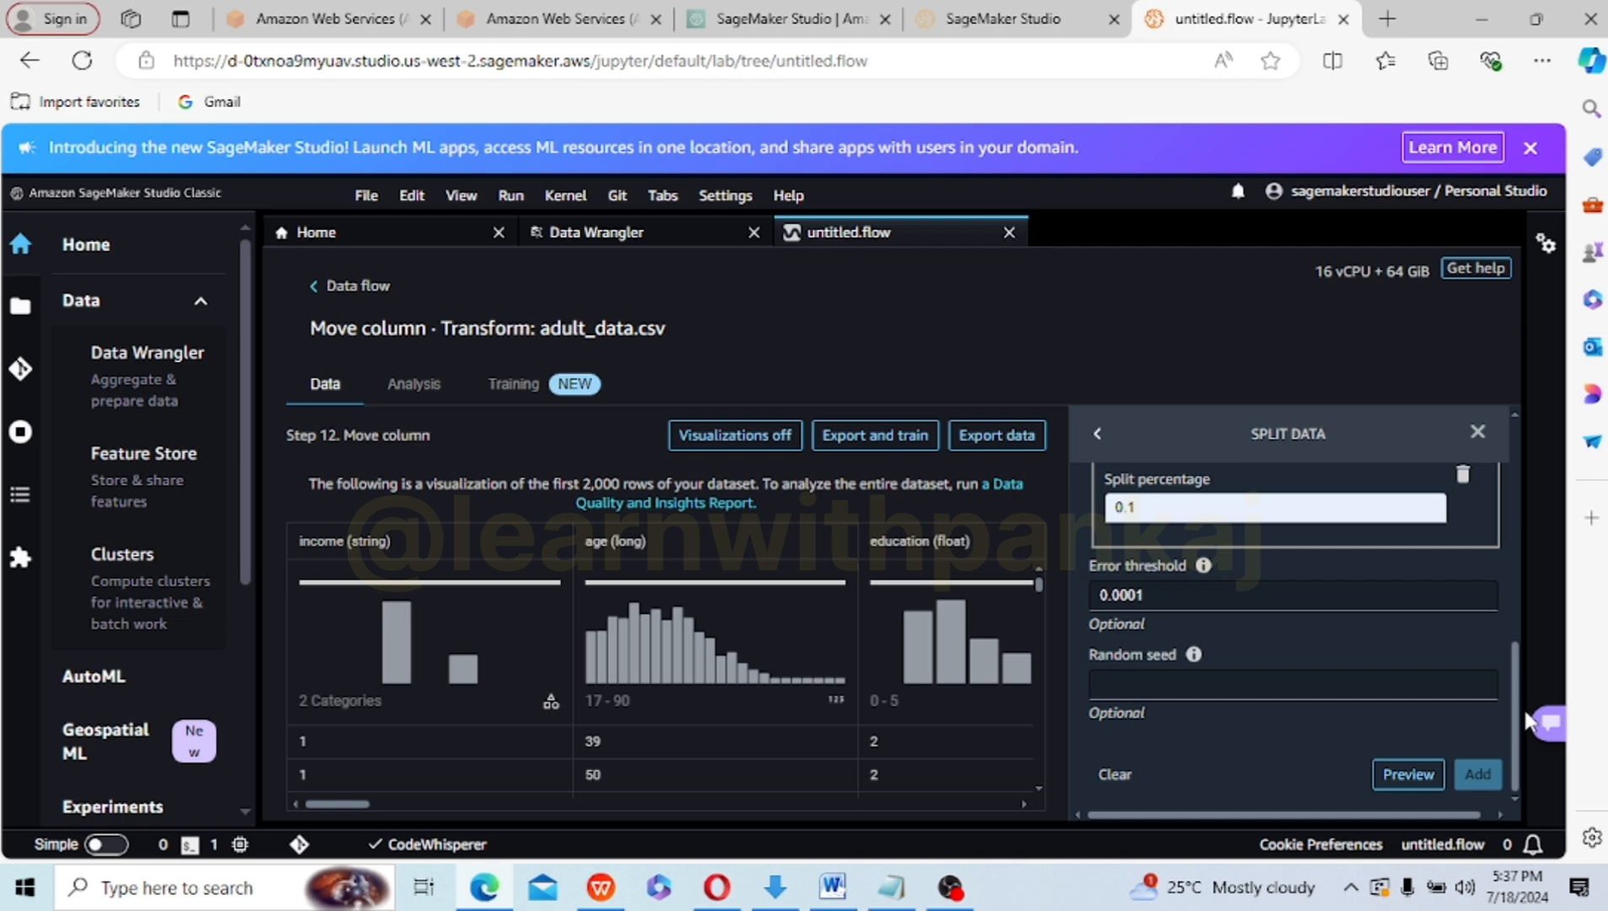
click(1211, 597)
double_click(1213, 600)
key(BackSpace)
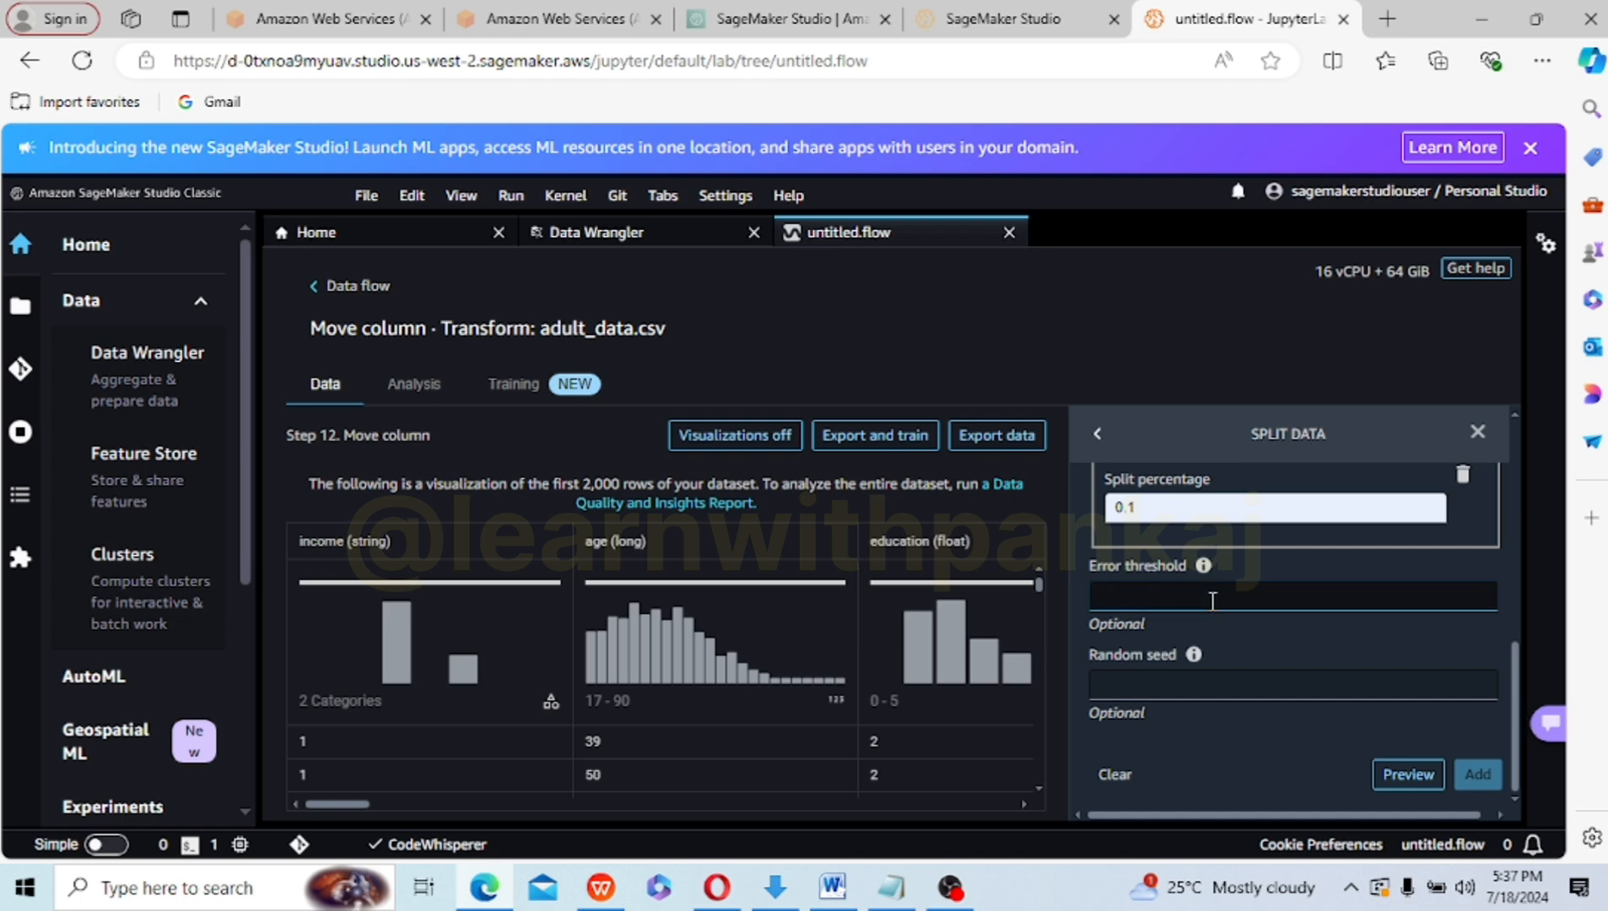
click(1418, 776)
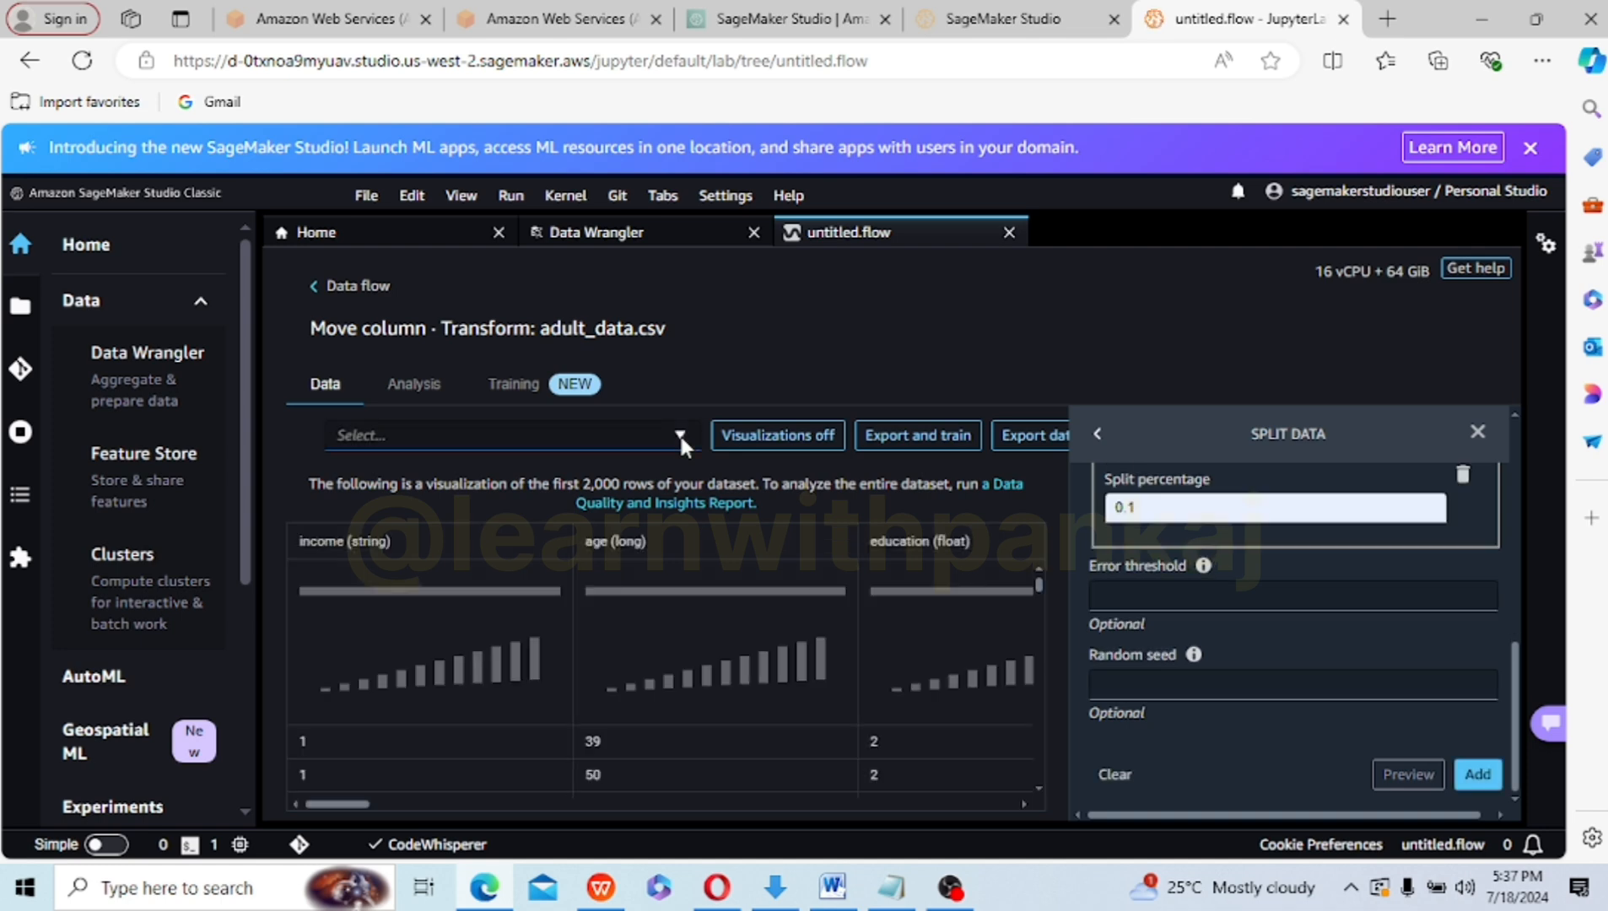
- Examine the Train and Test datasets in the split preview
click(681, 438)
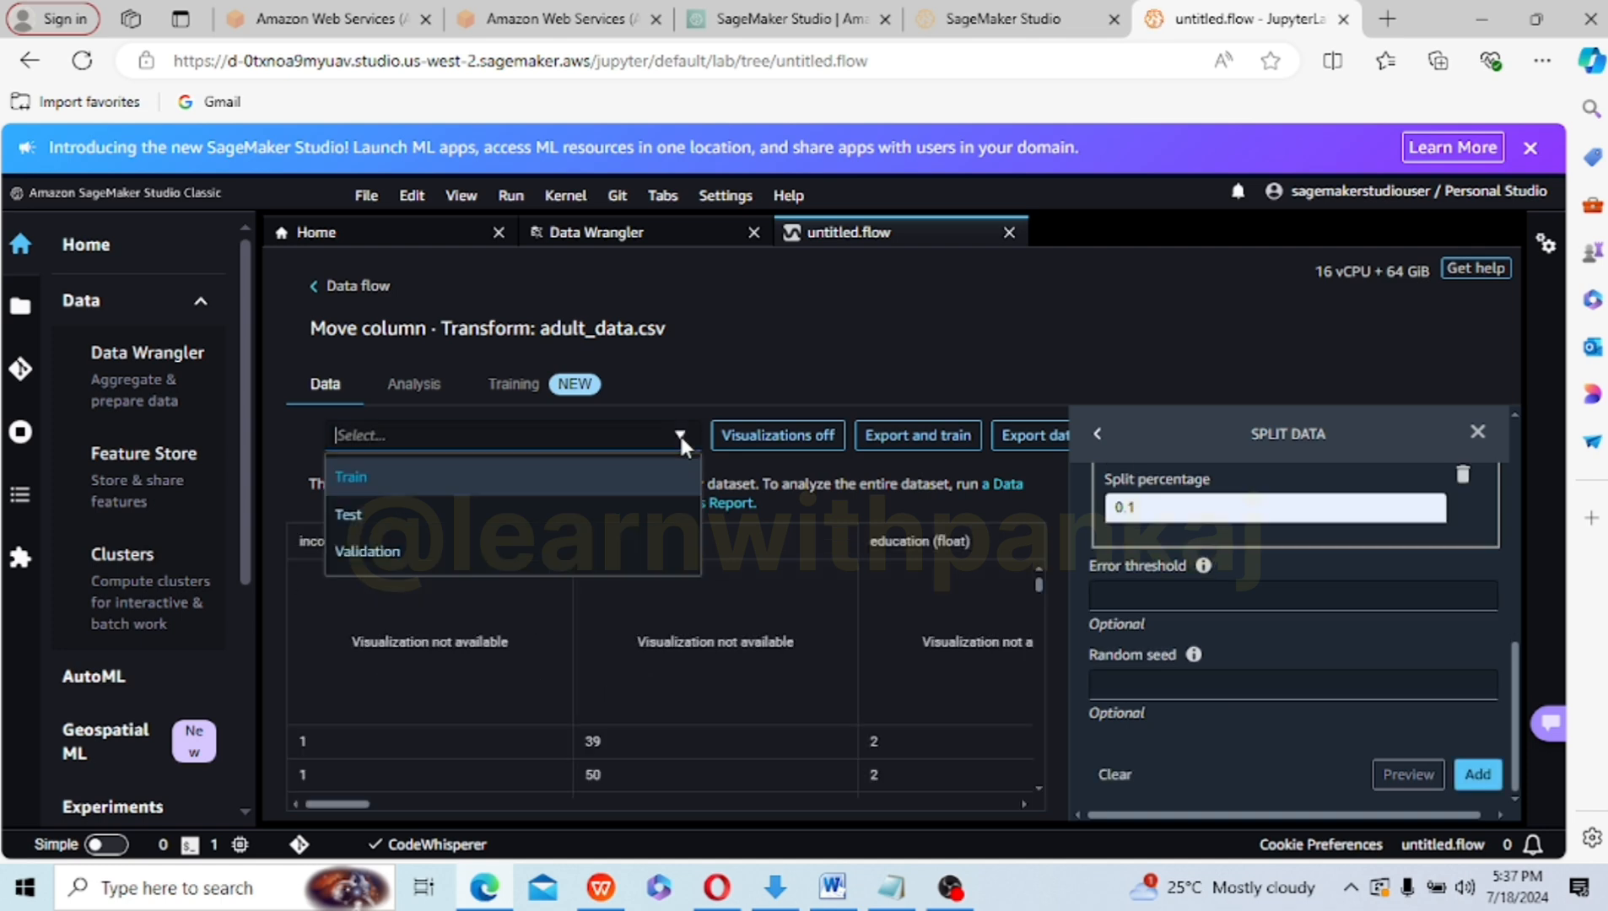
click(406, 479)
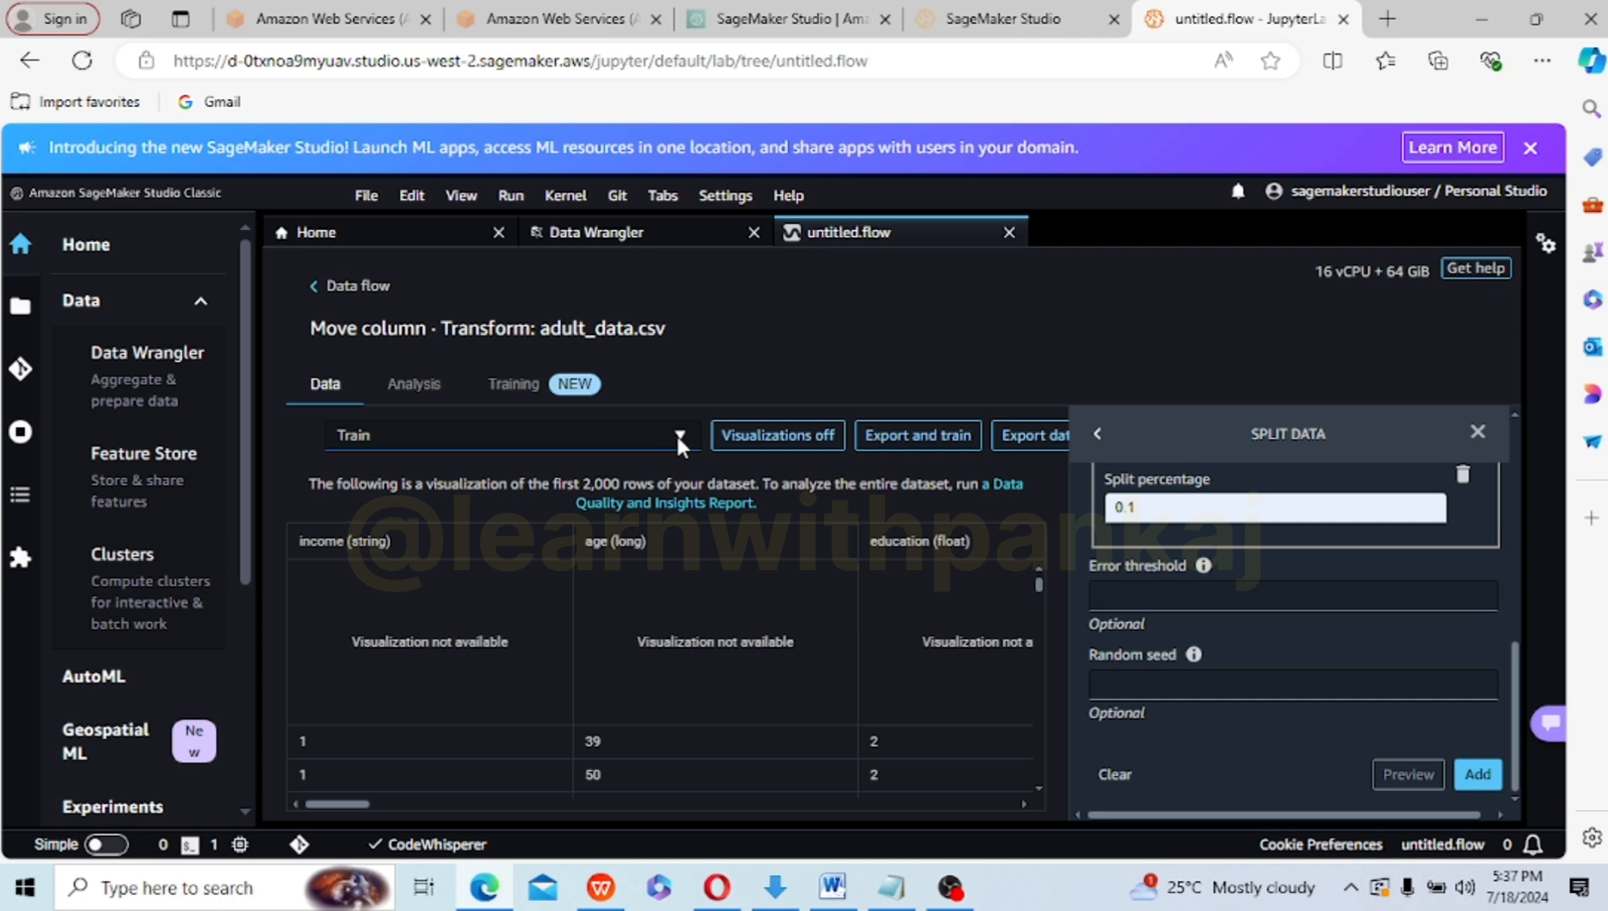
click(679, 437)
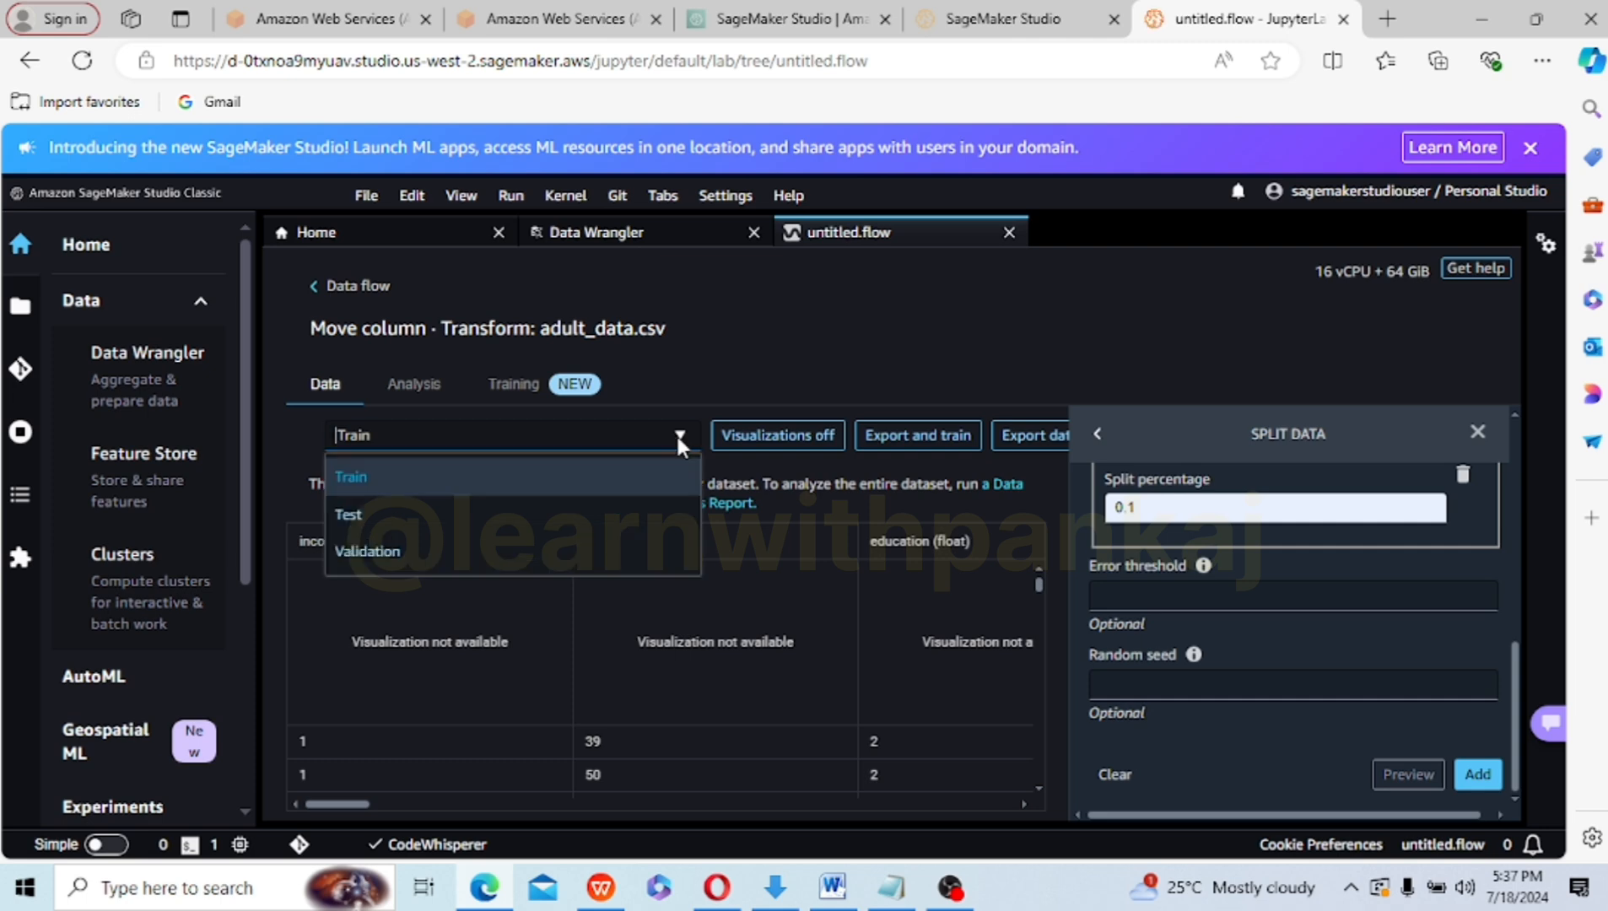
click(442, 515)
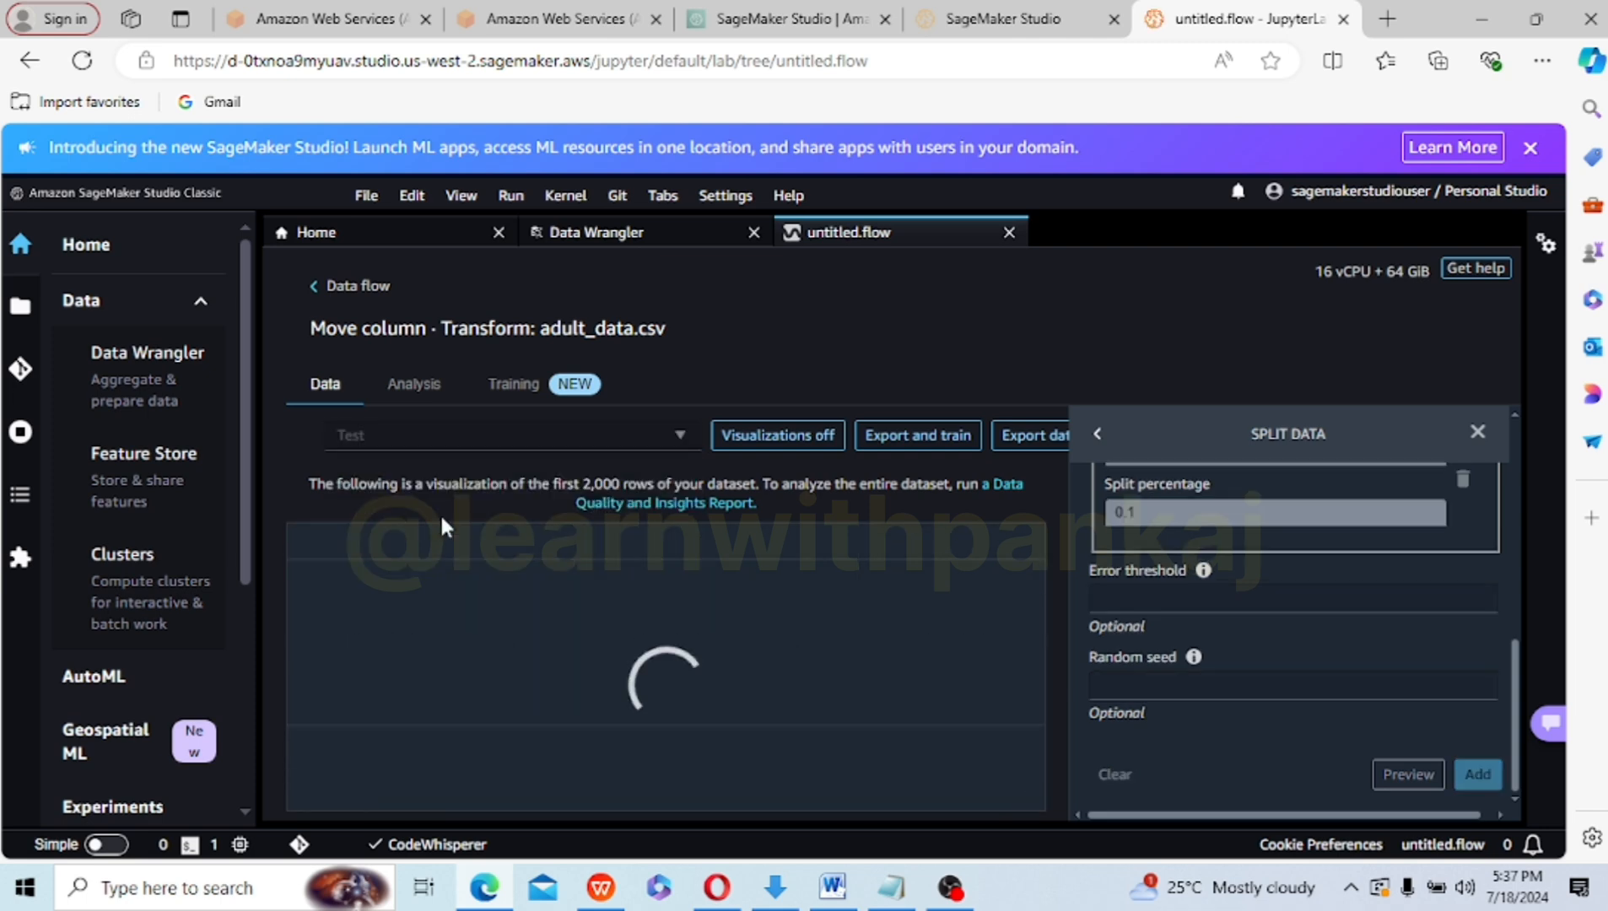
click(680, 435)
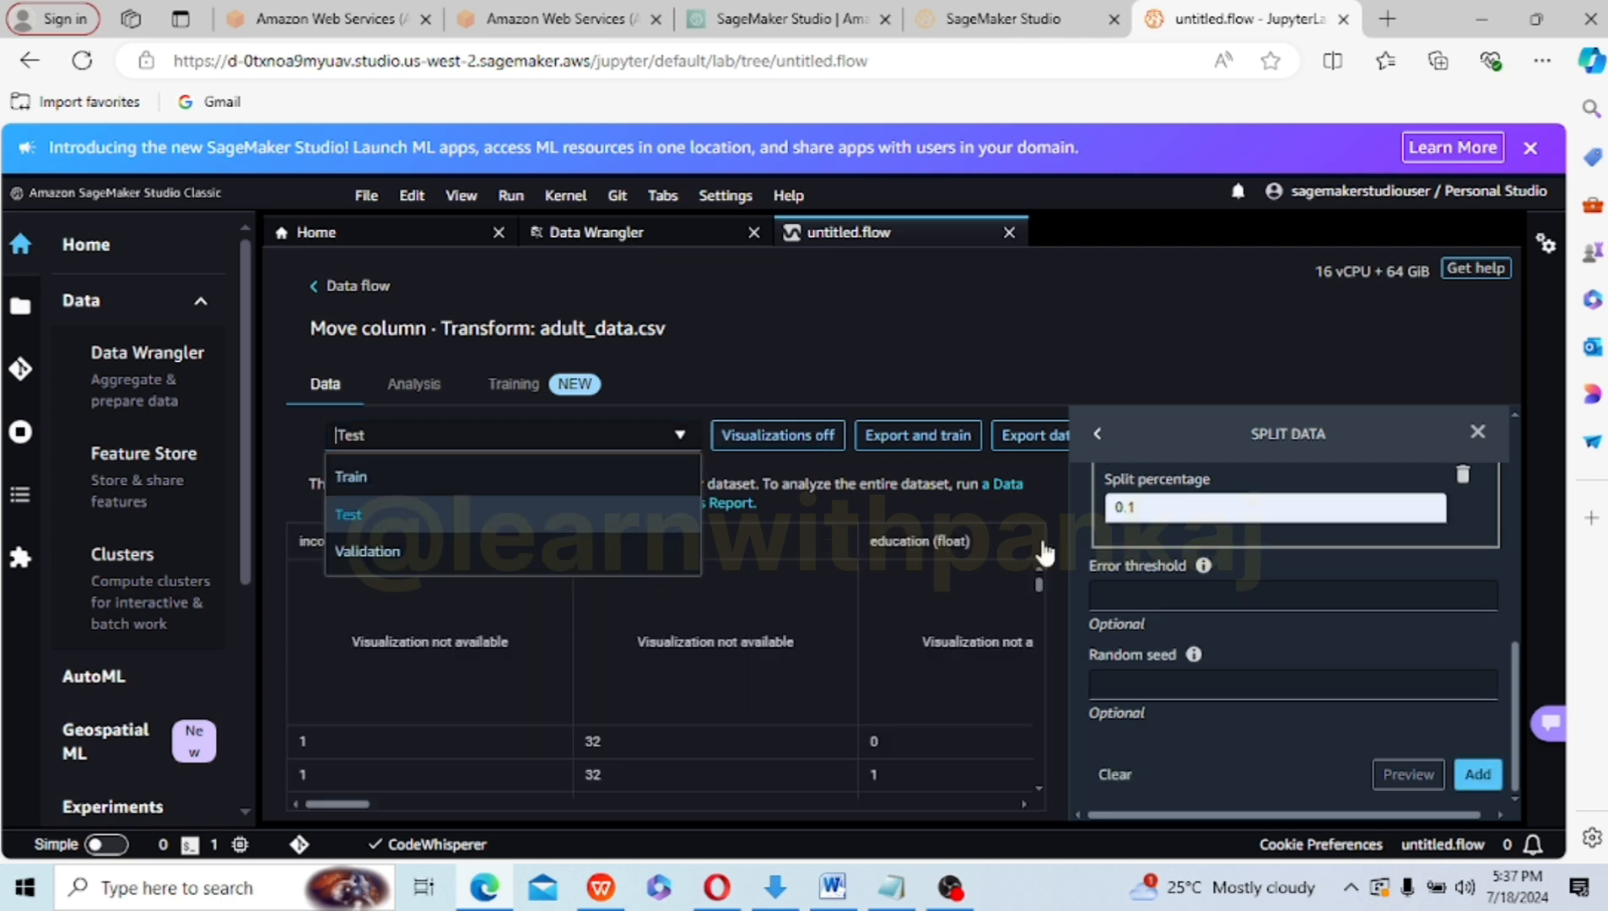
- Return to the data flow without adding the split, run validation on the flow and dismiss the result
click(369, 287)
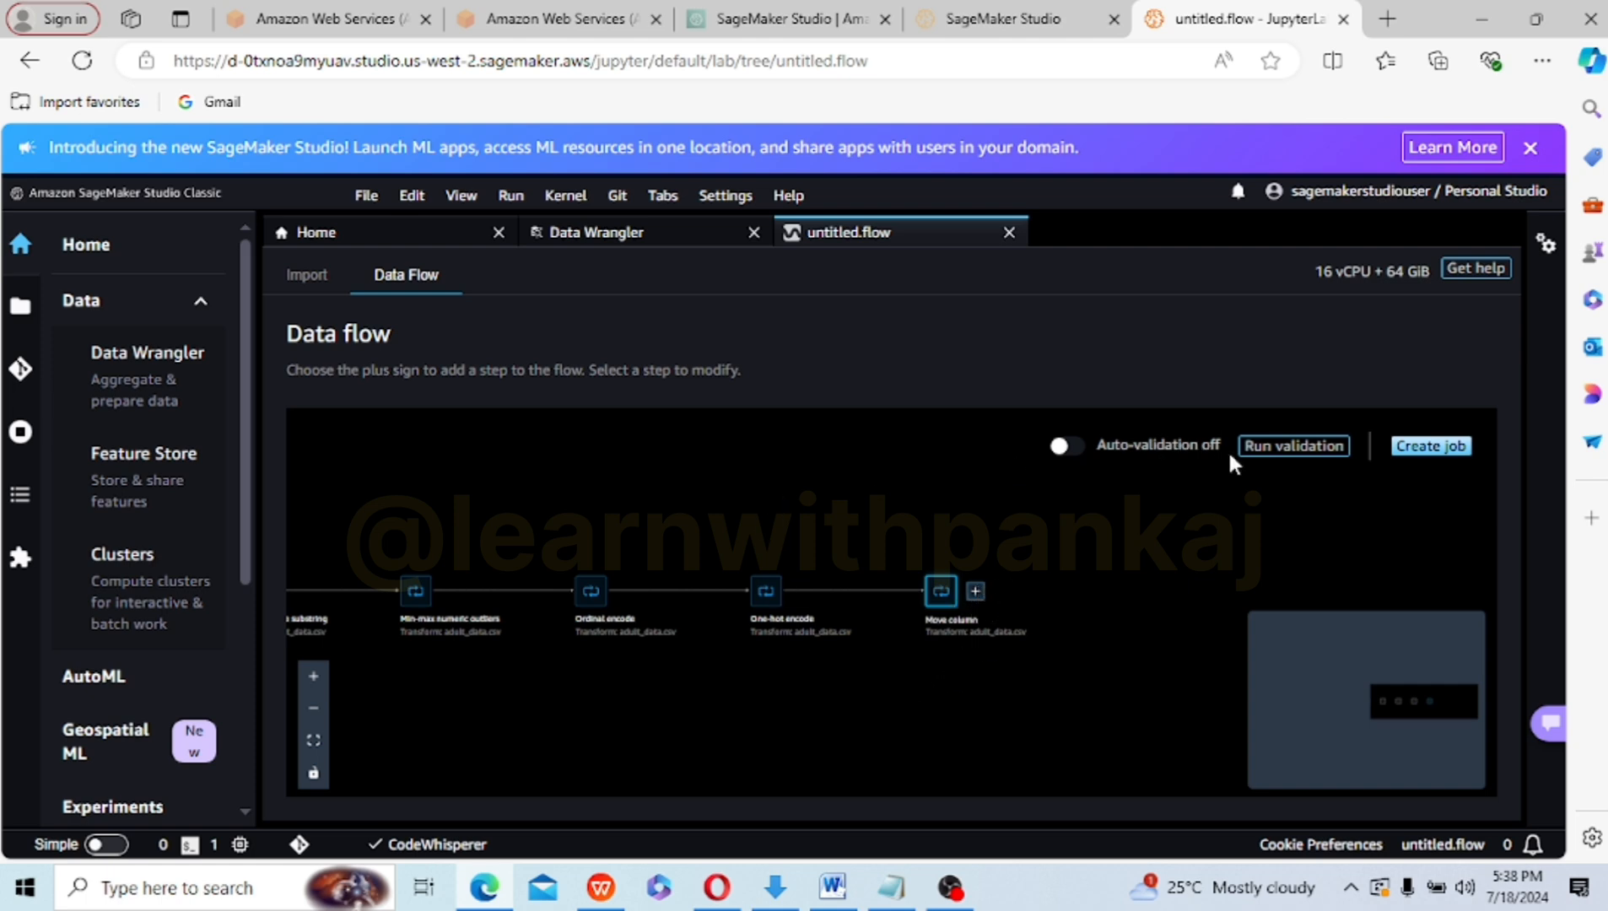
click(1268, 454)
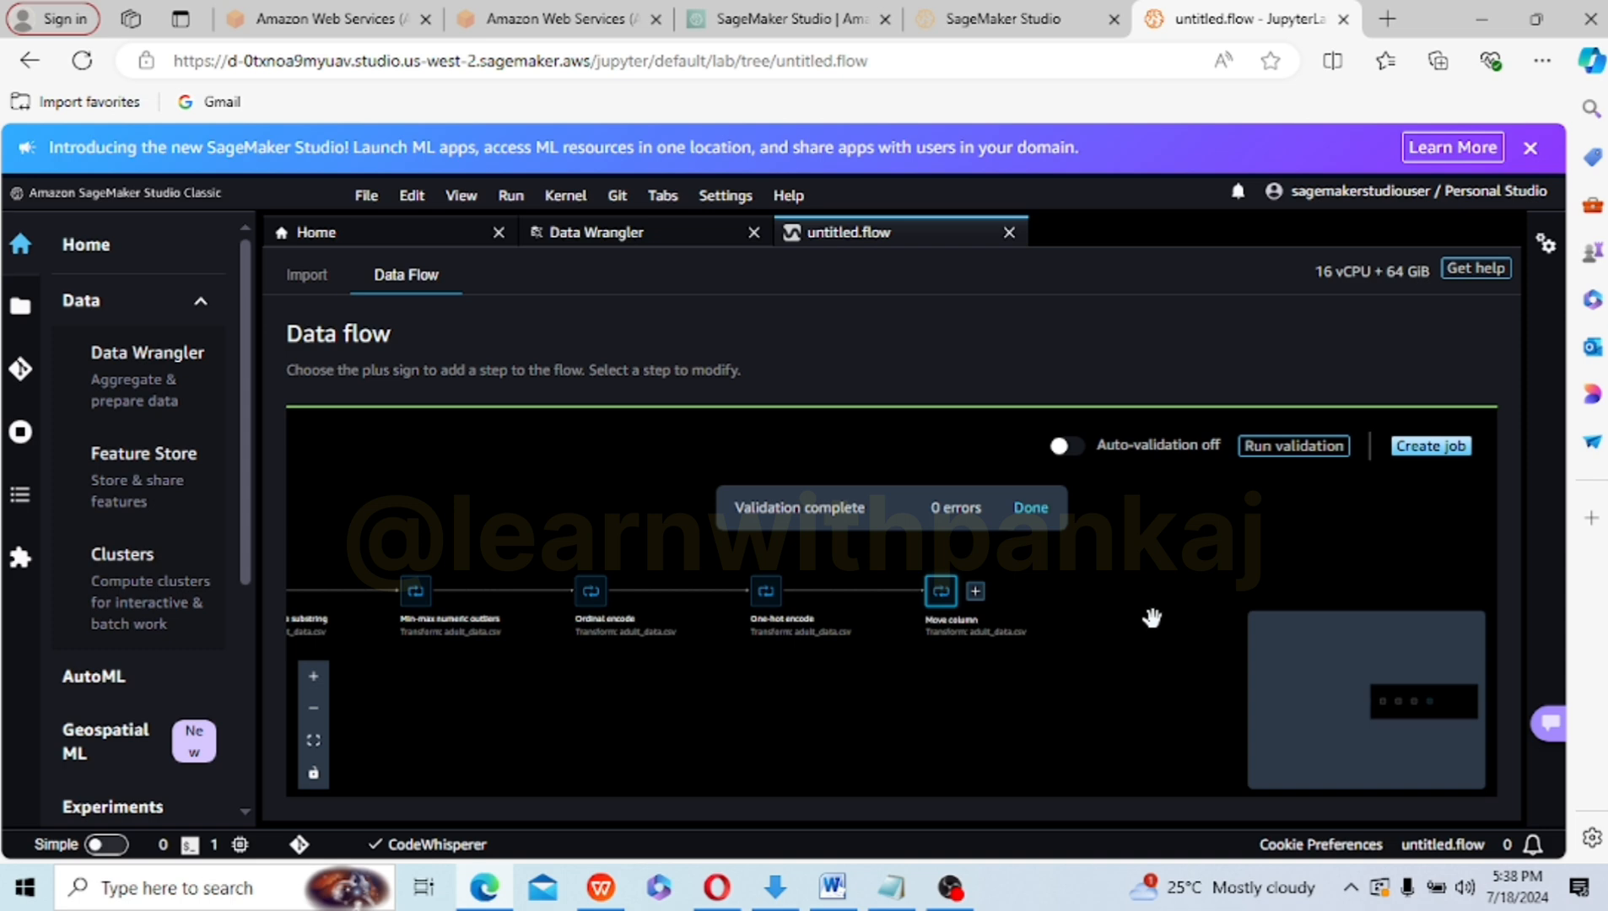
click(1032, 509)
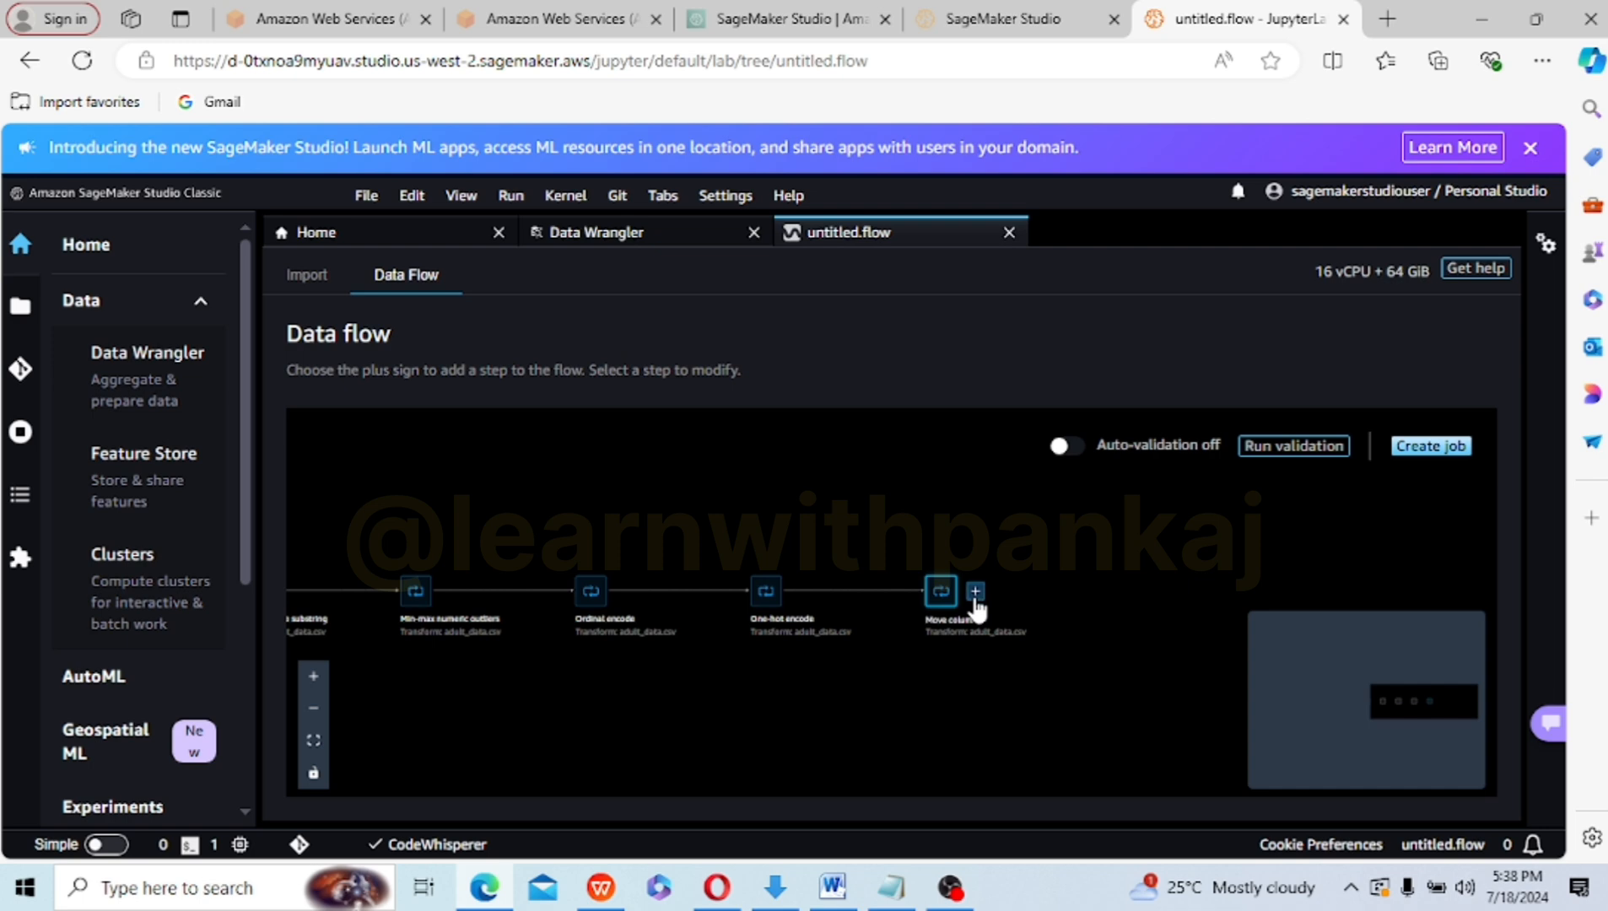
- Start a Split data transform with Randomized split after the Move column step
click(975, 593)
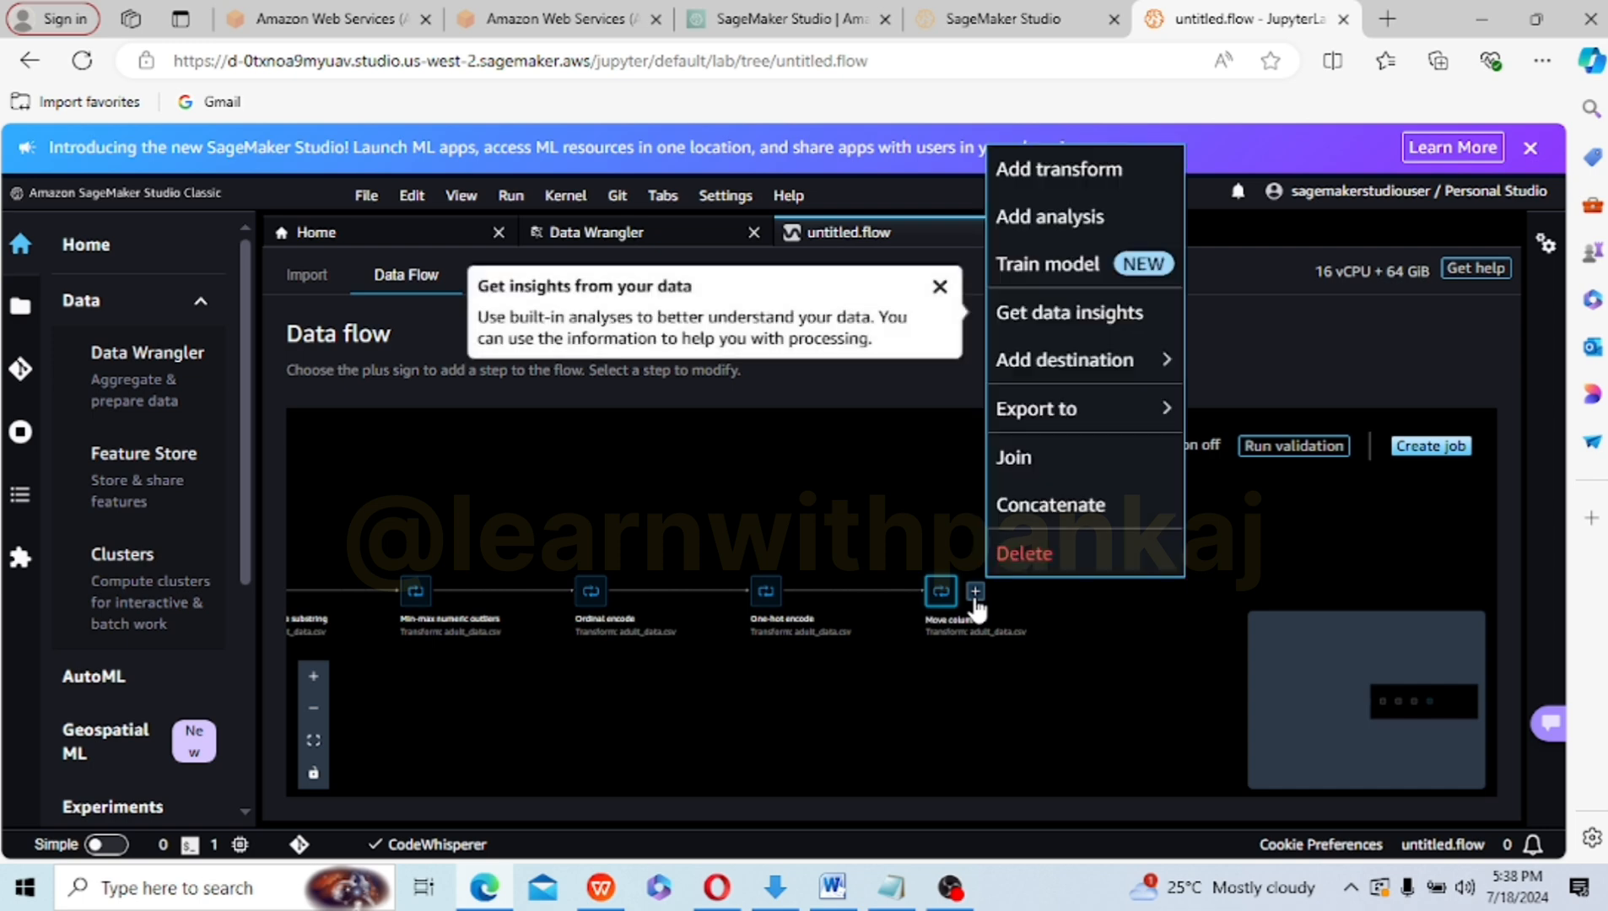
click(1060, 179)
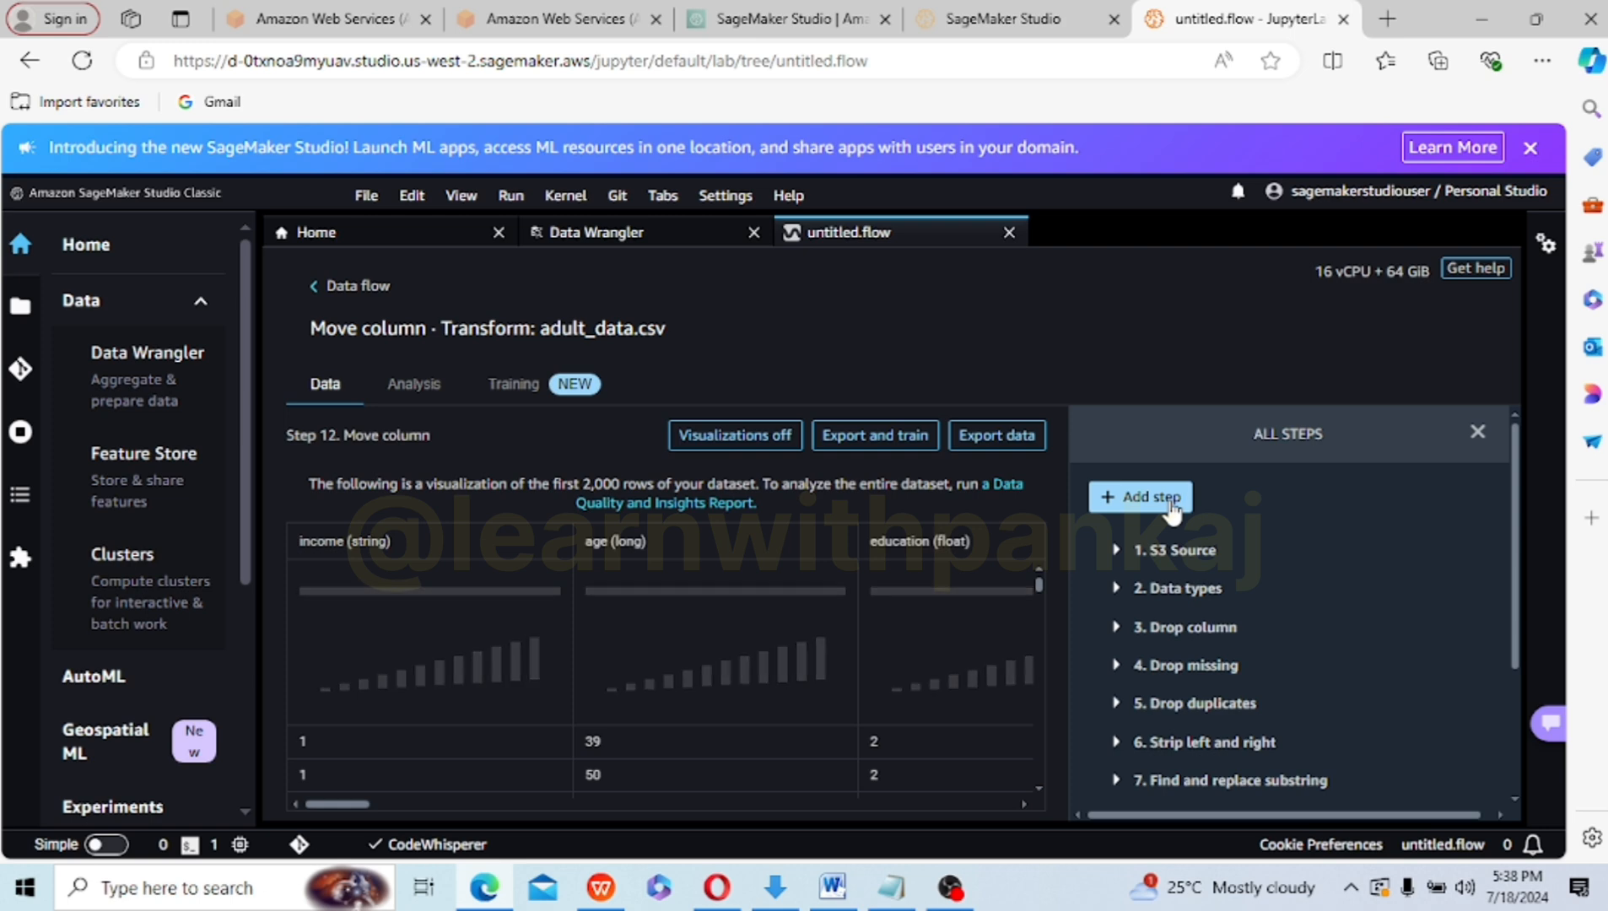
click(1171, 501)
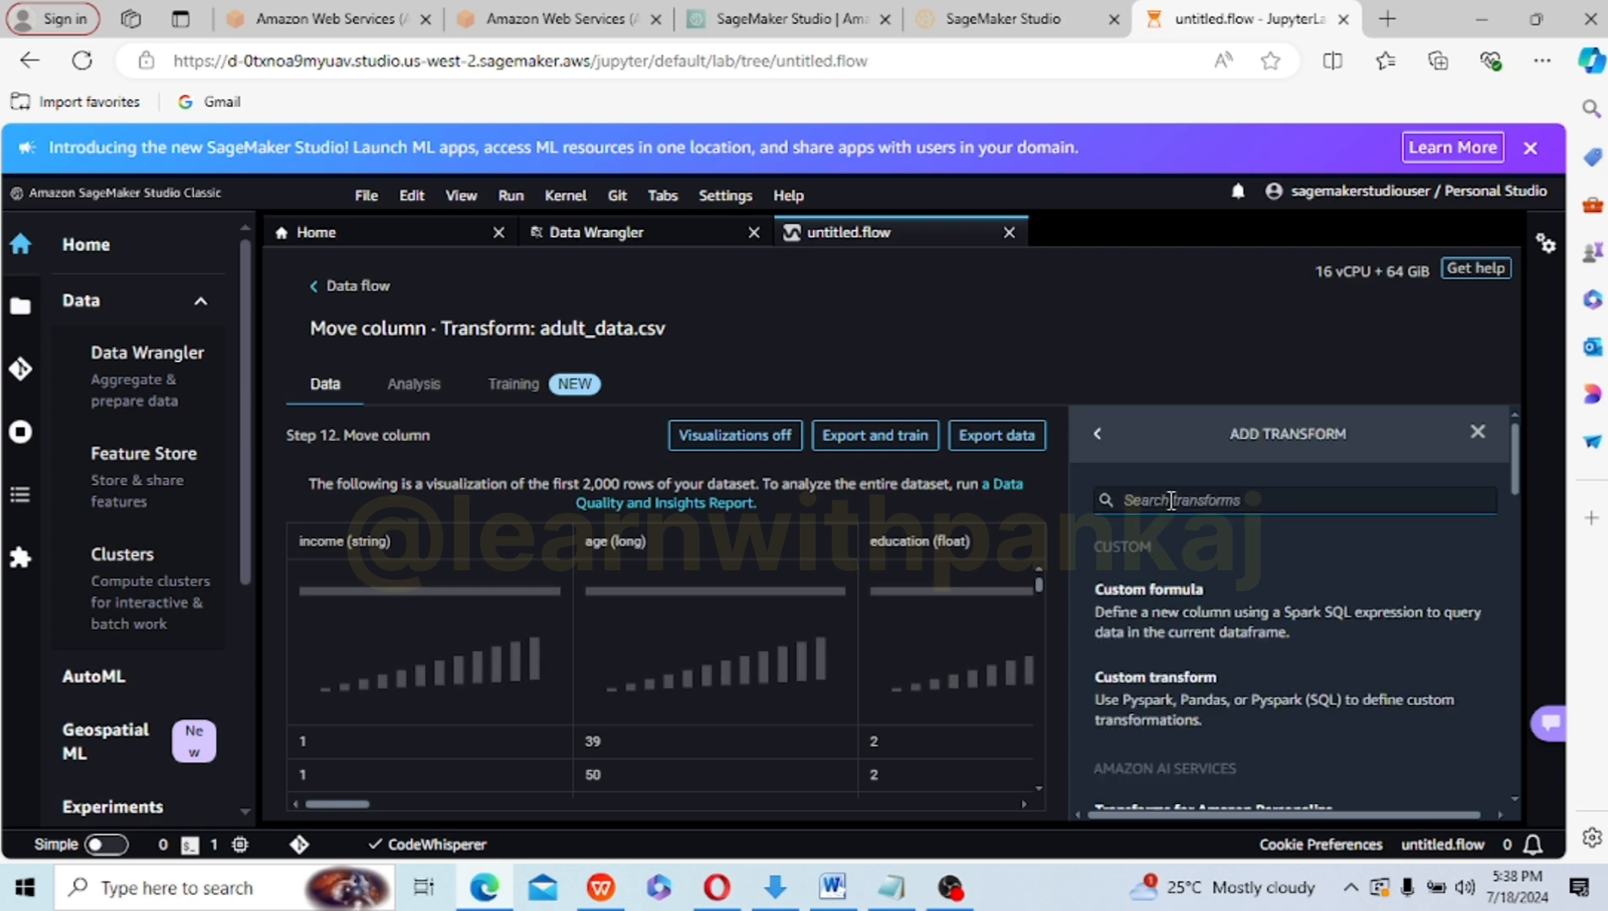
text(SPLIT)
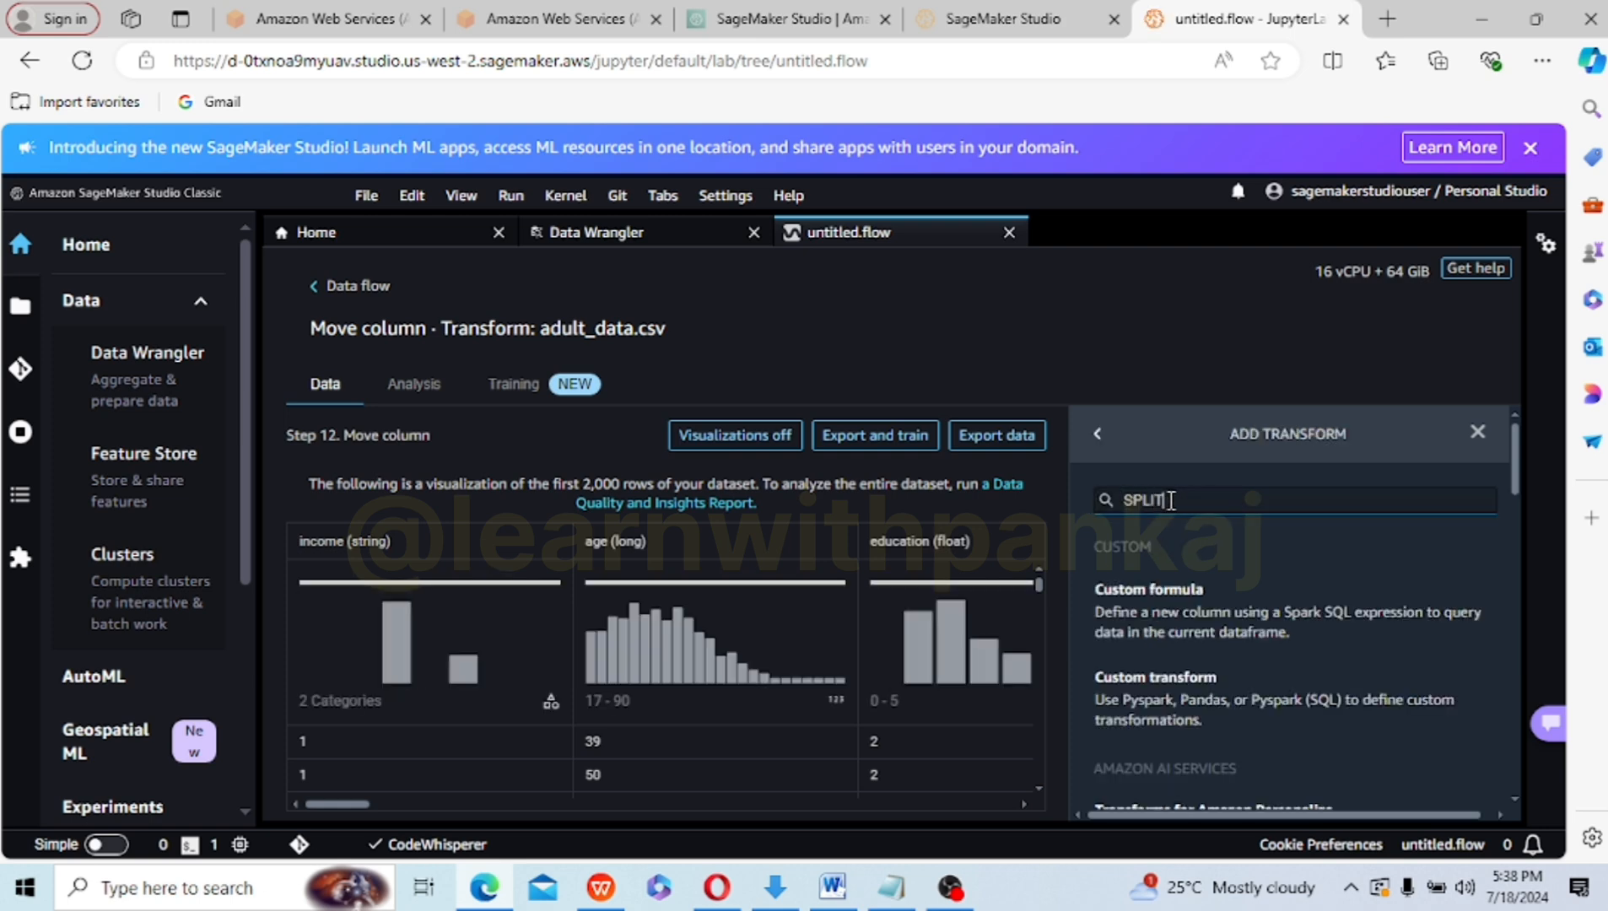
click(1136, 594)
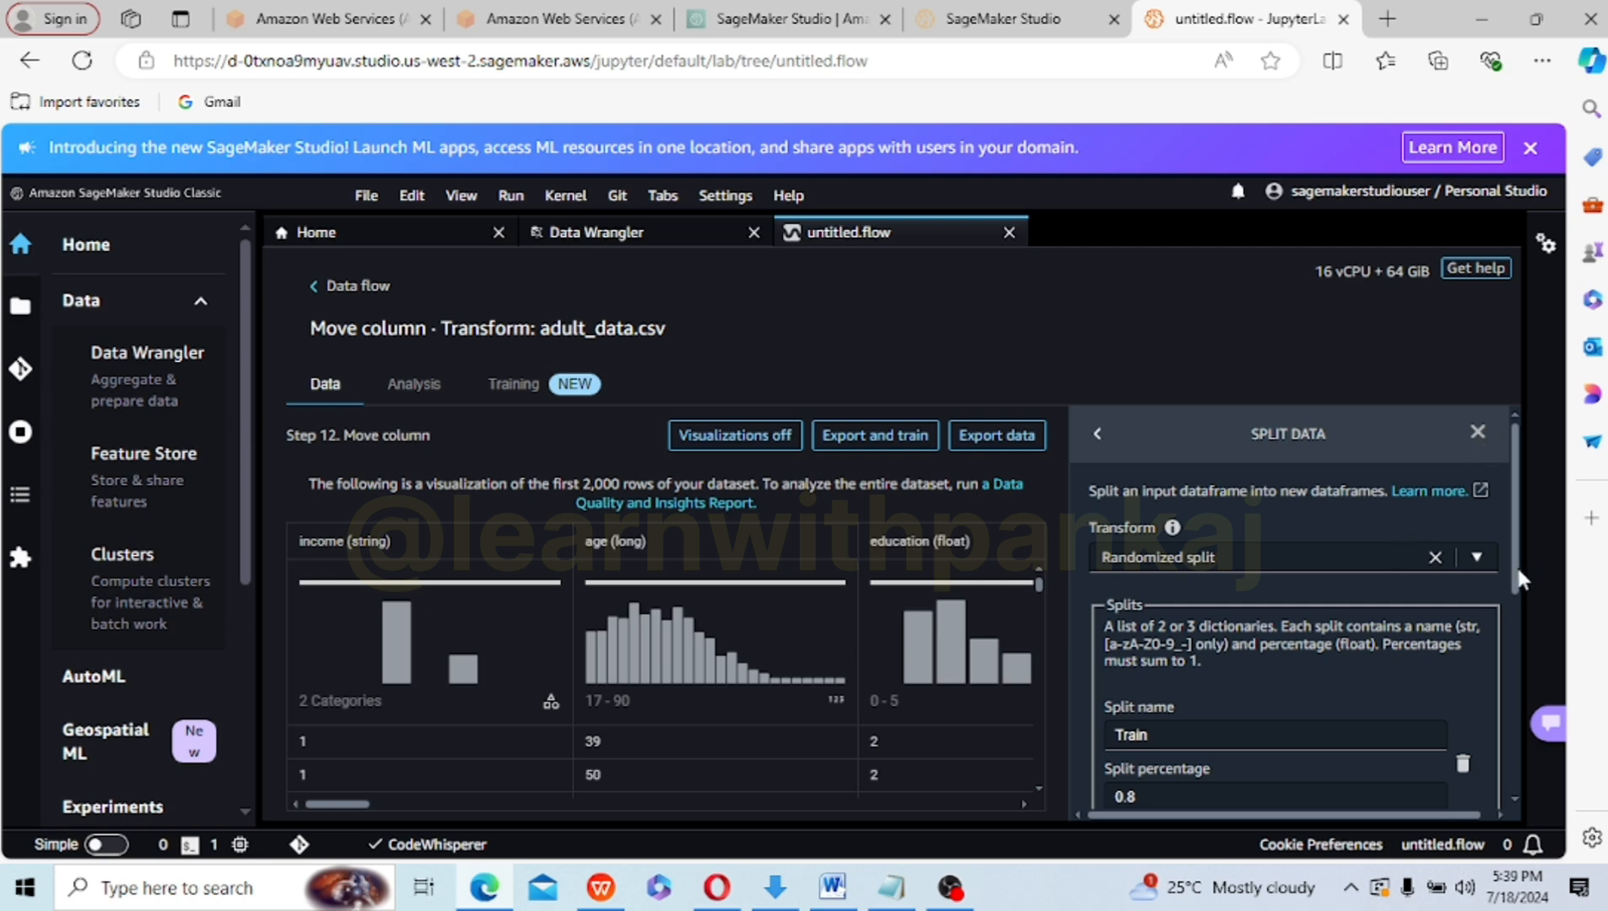
- Set the split percentage of the Train split to 0.7
scroll(1518, 583, down, 2)
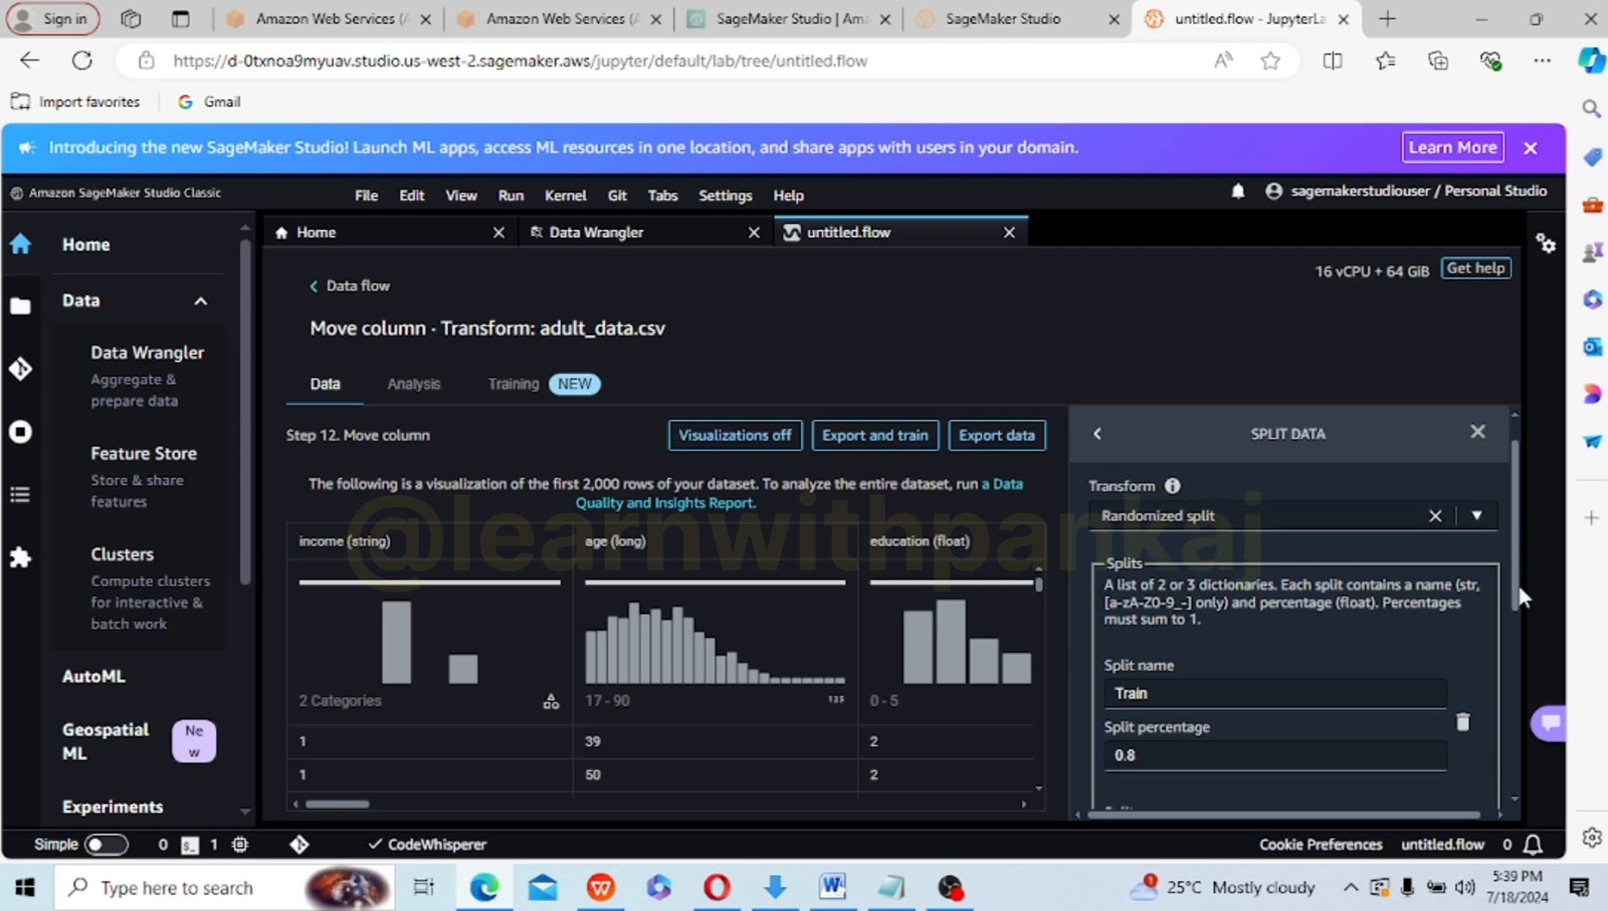
scroll(1518, 625, down, 1)
click(1297, 643)
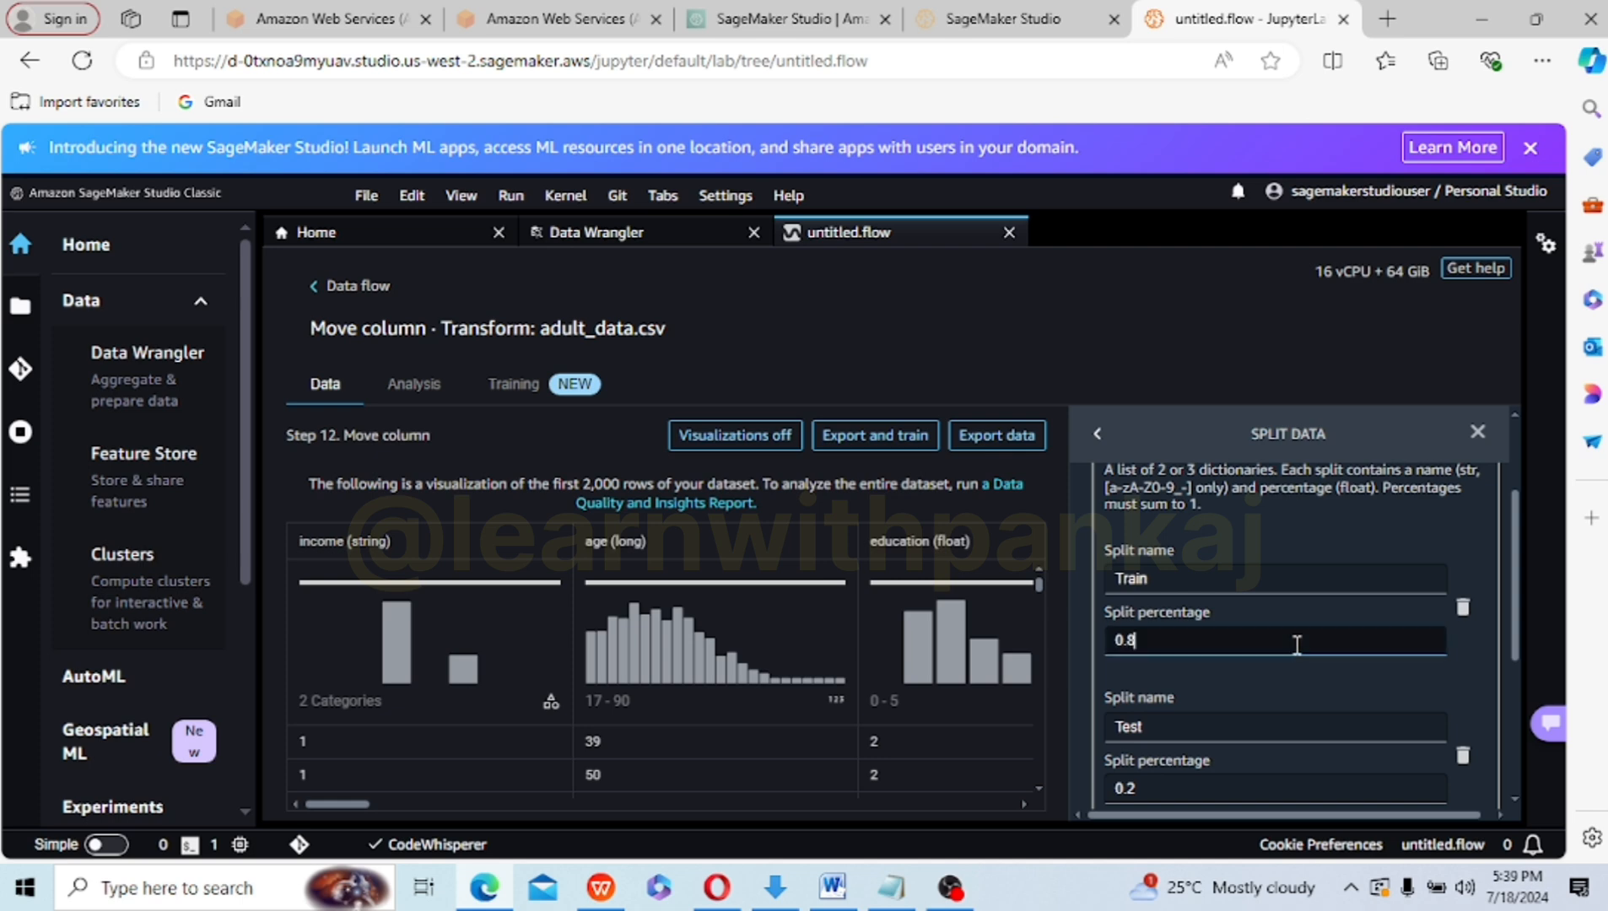
key(BackSpace)
text(7)
- Add a third split named Validation and give it a split percentage of 0.1
drag(1513, 589, 1523, 713)
click(1126, 563)
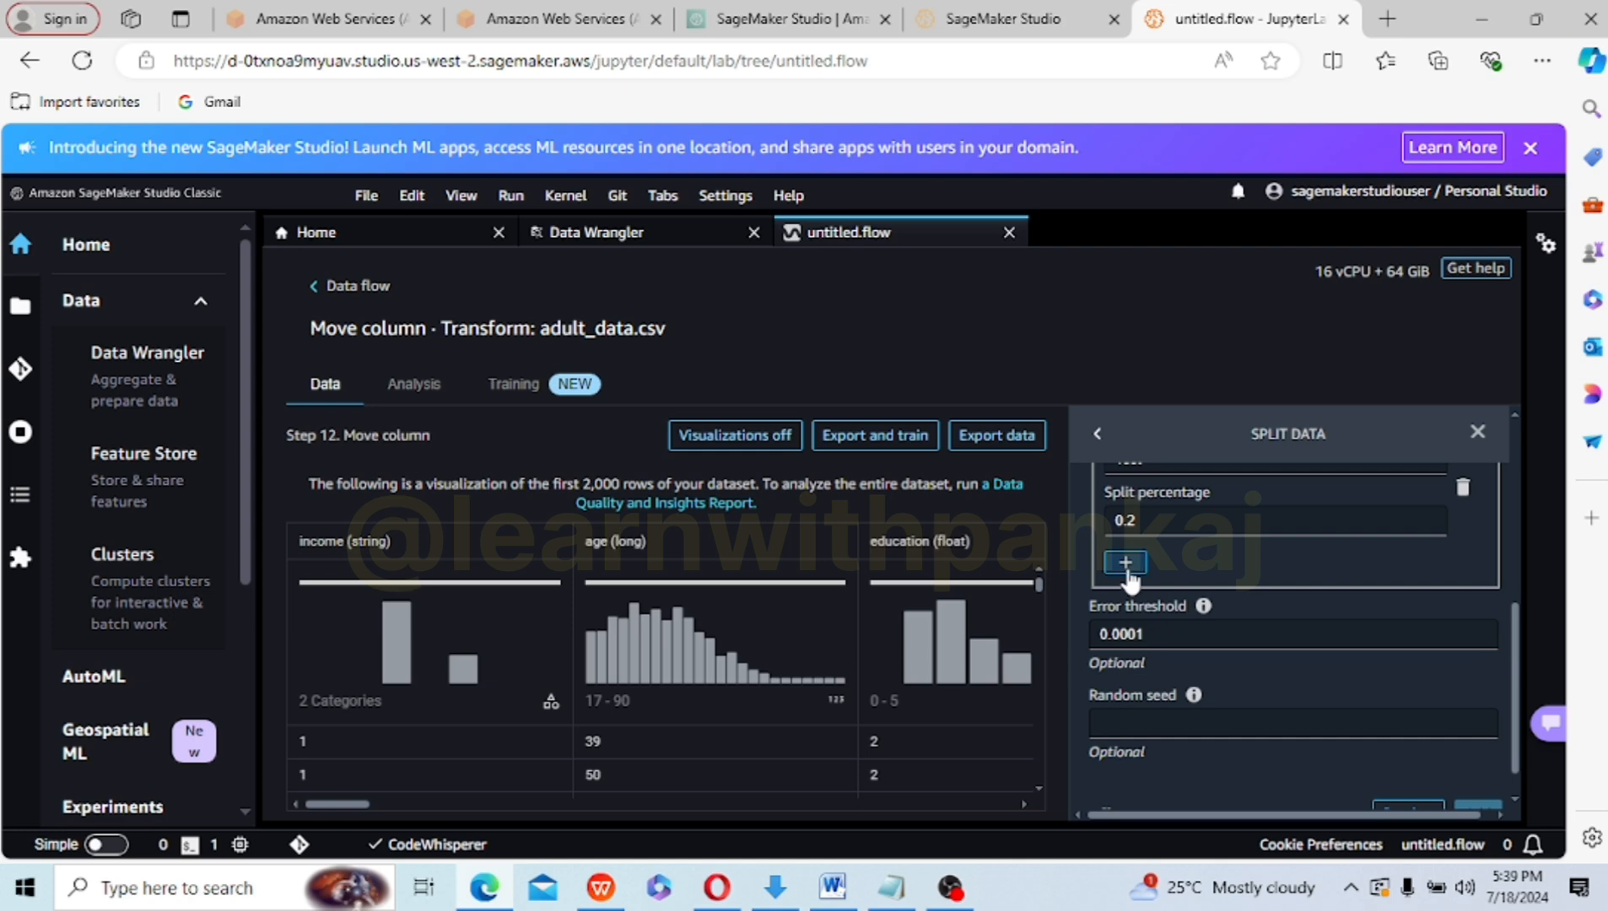
click(1141, 608)
double_click(1141, 608)
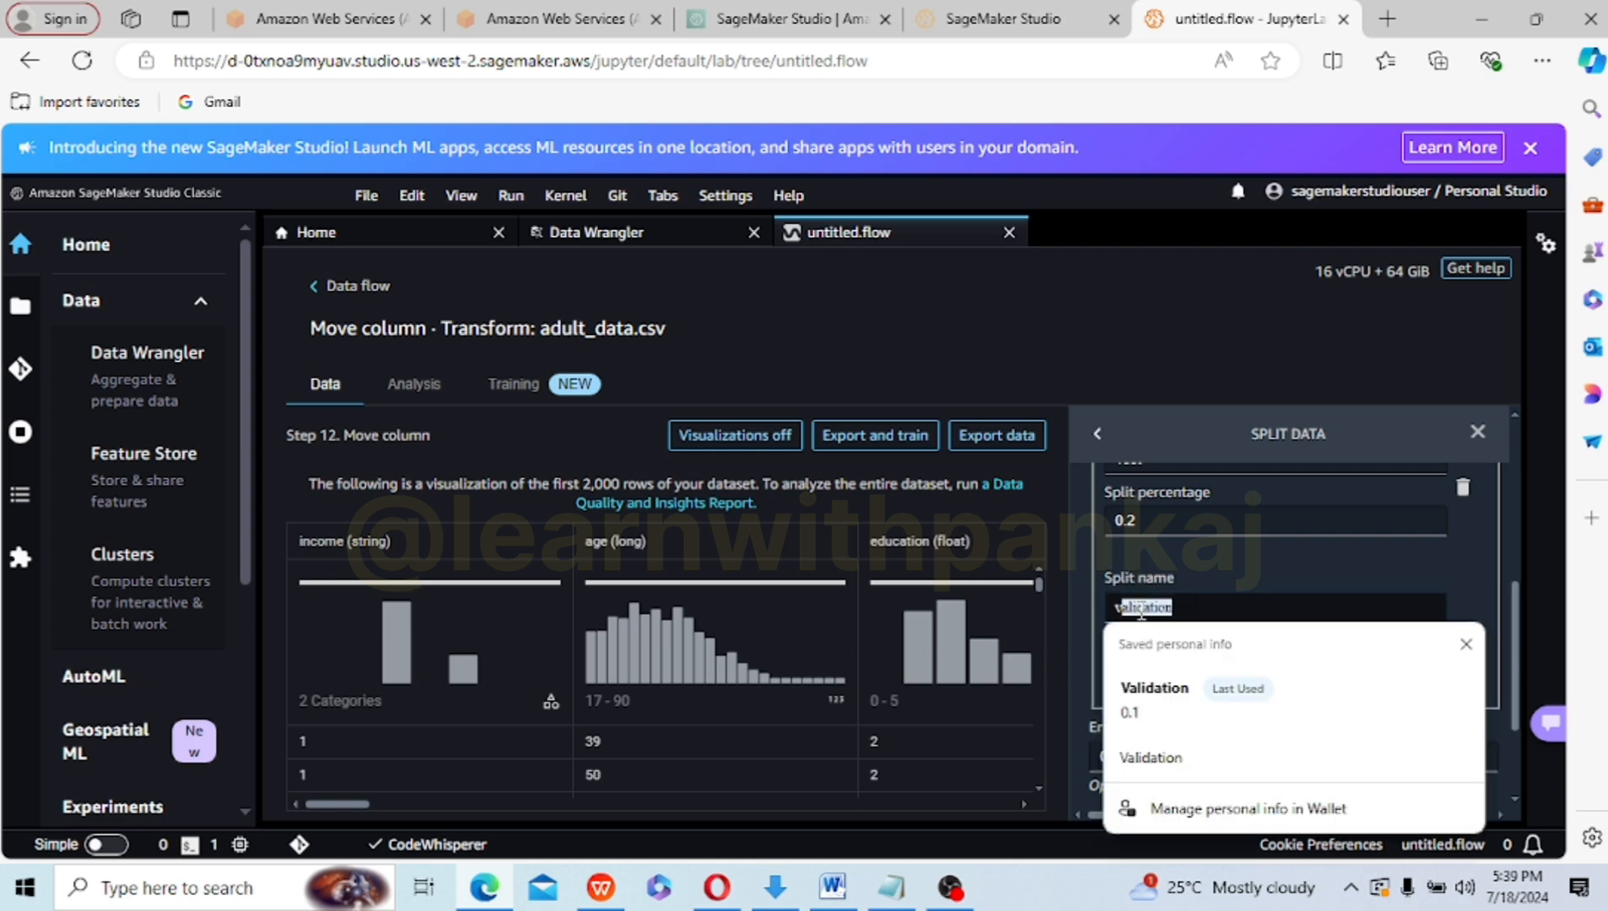
click(1148, 757)
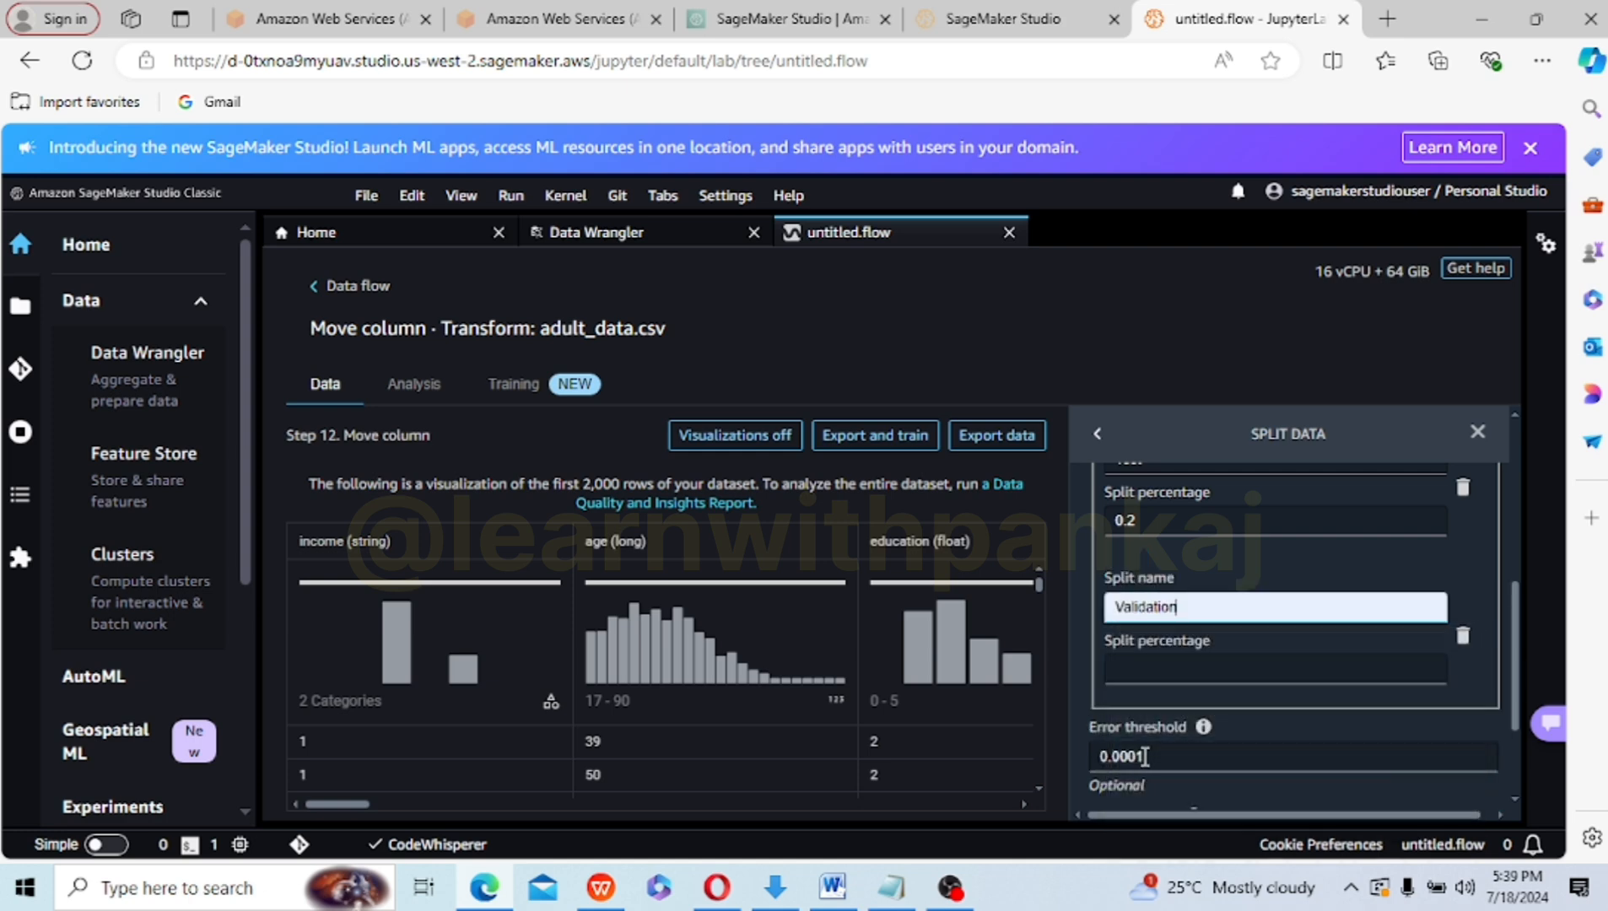
click(1182, 675)
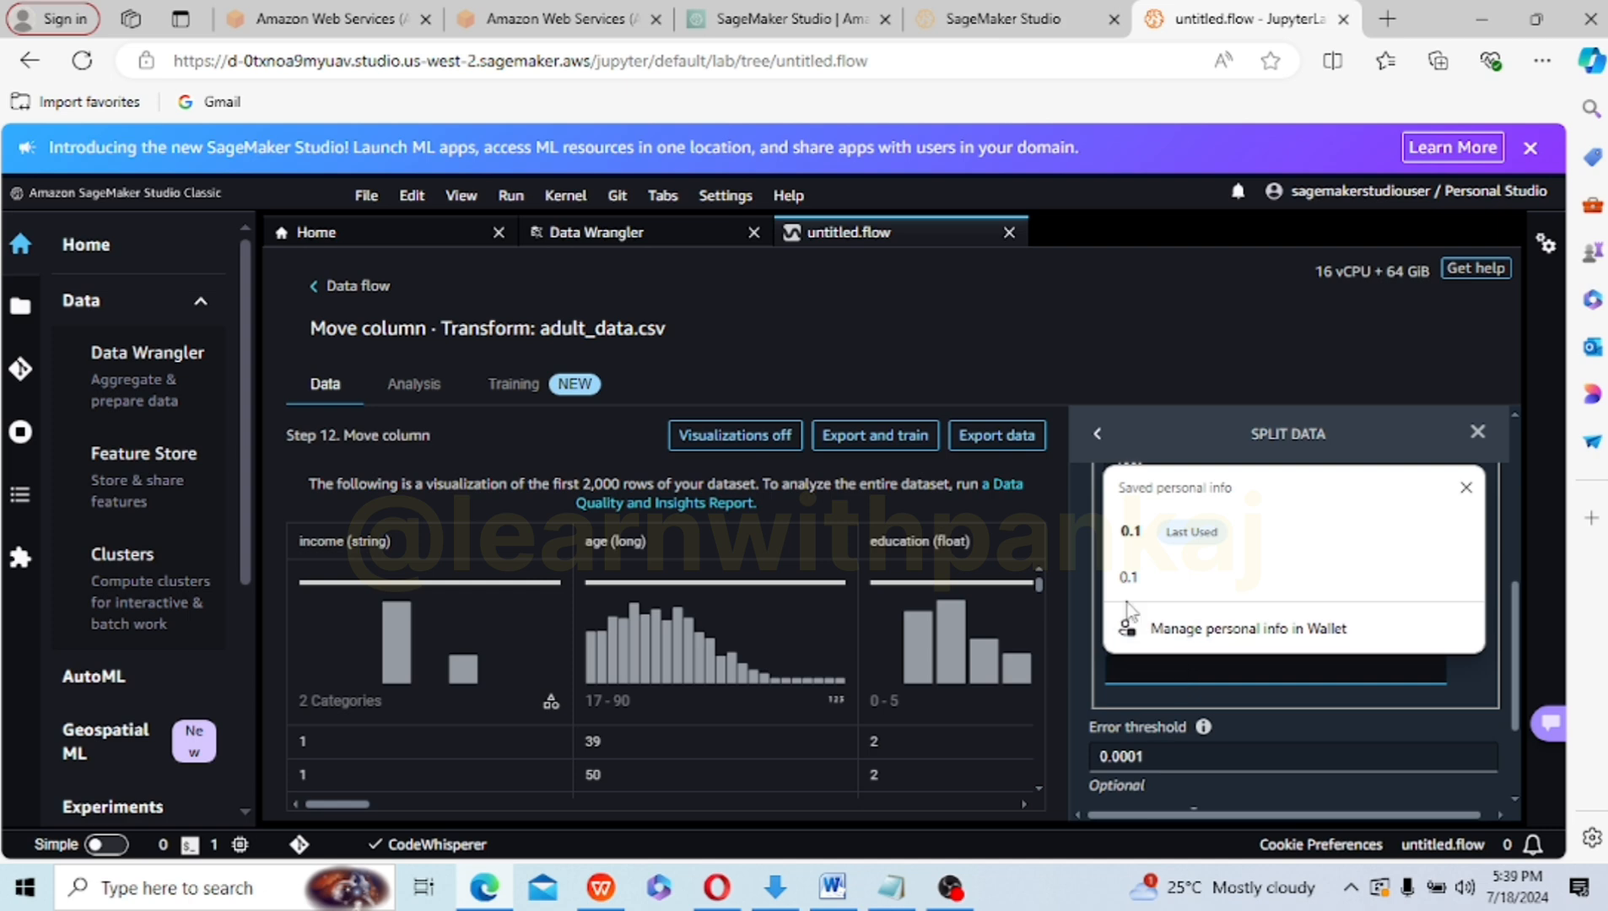
click(1129, 579)
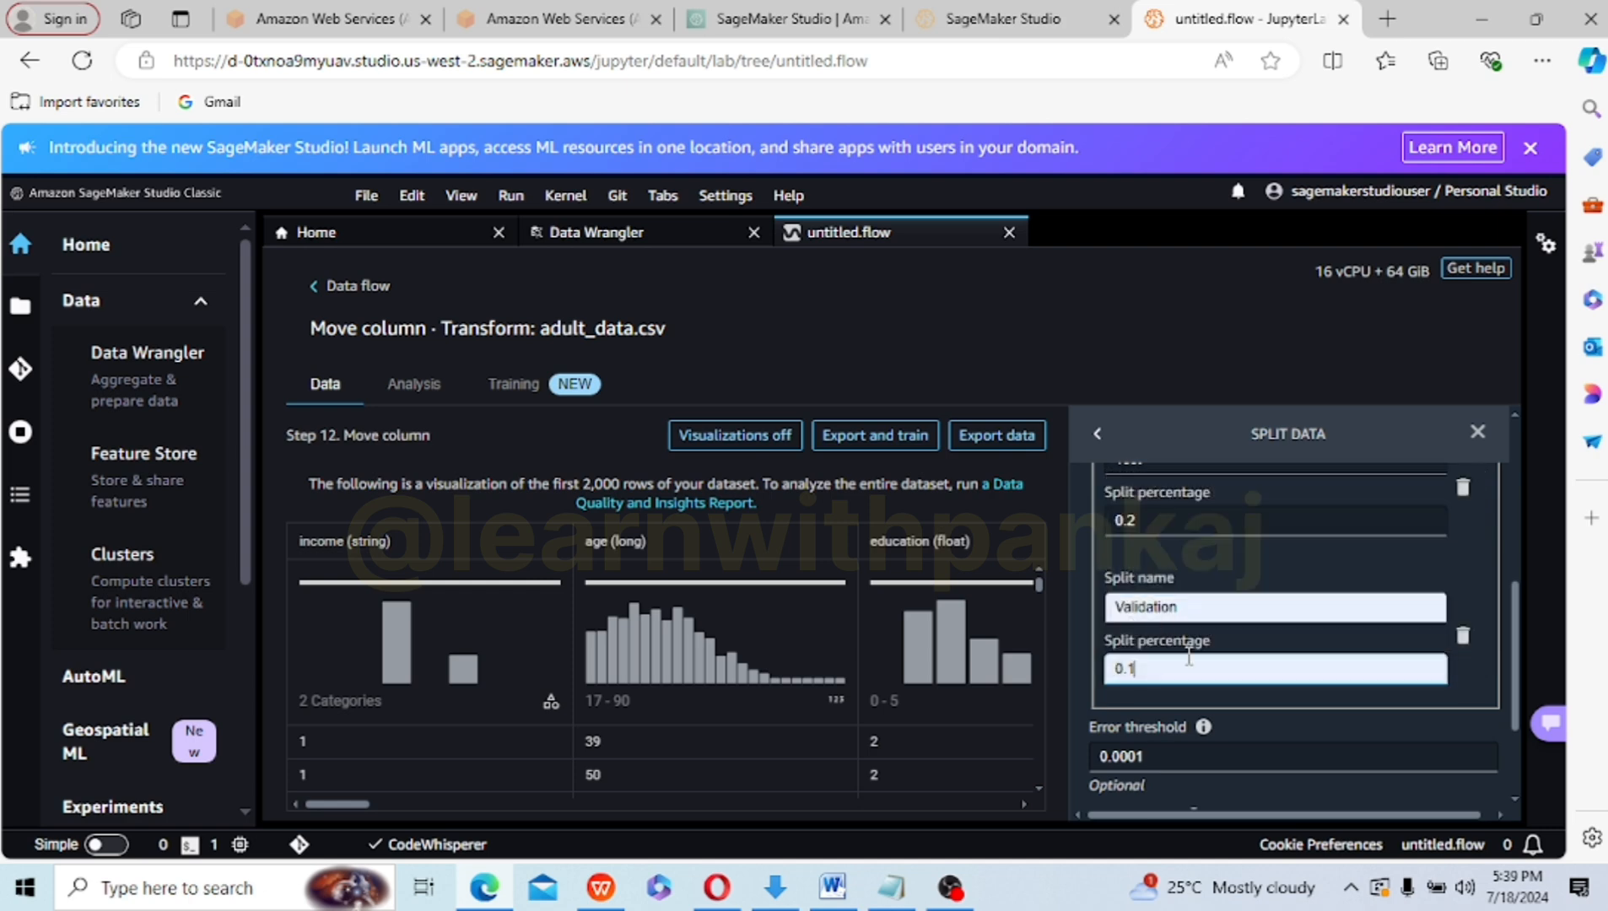
- Clear the error threshold and preview the randomized split
click(1361, 758)
key(ctrl+a)
key(BackSpace)
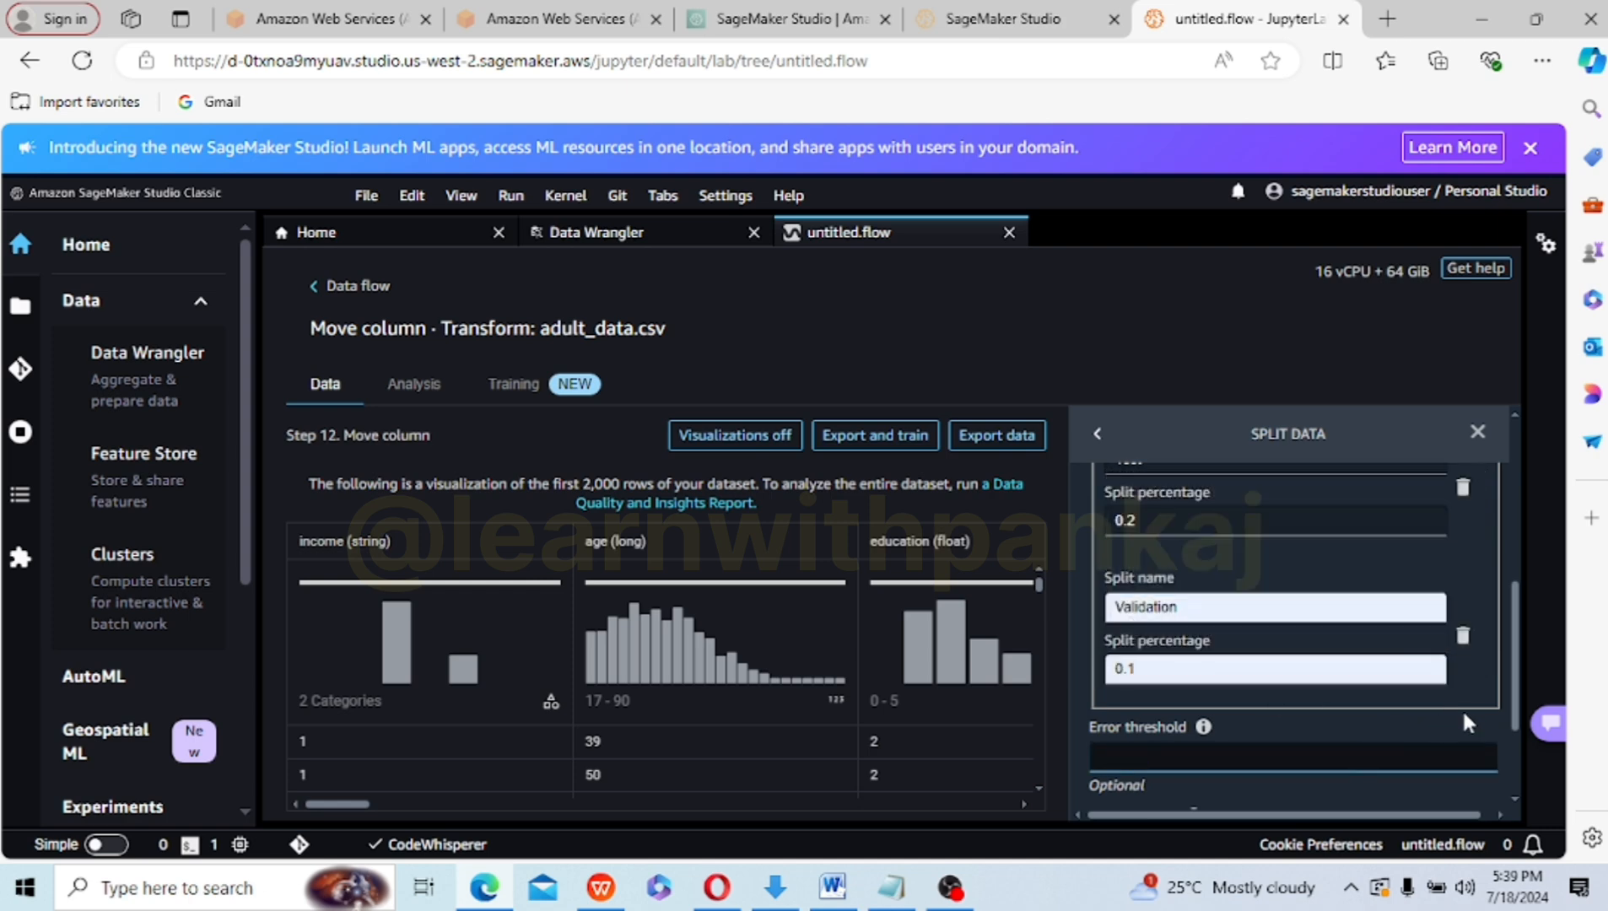
drag(1506, 699, 1513, 772)
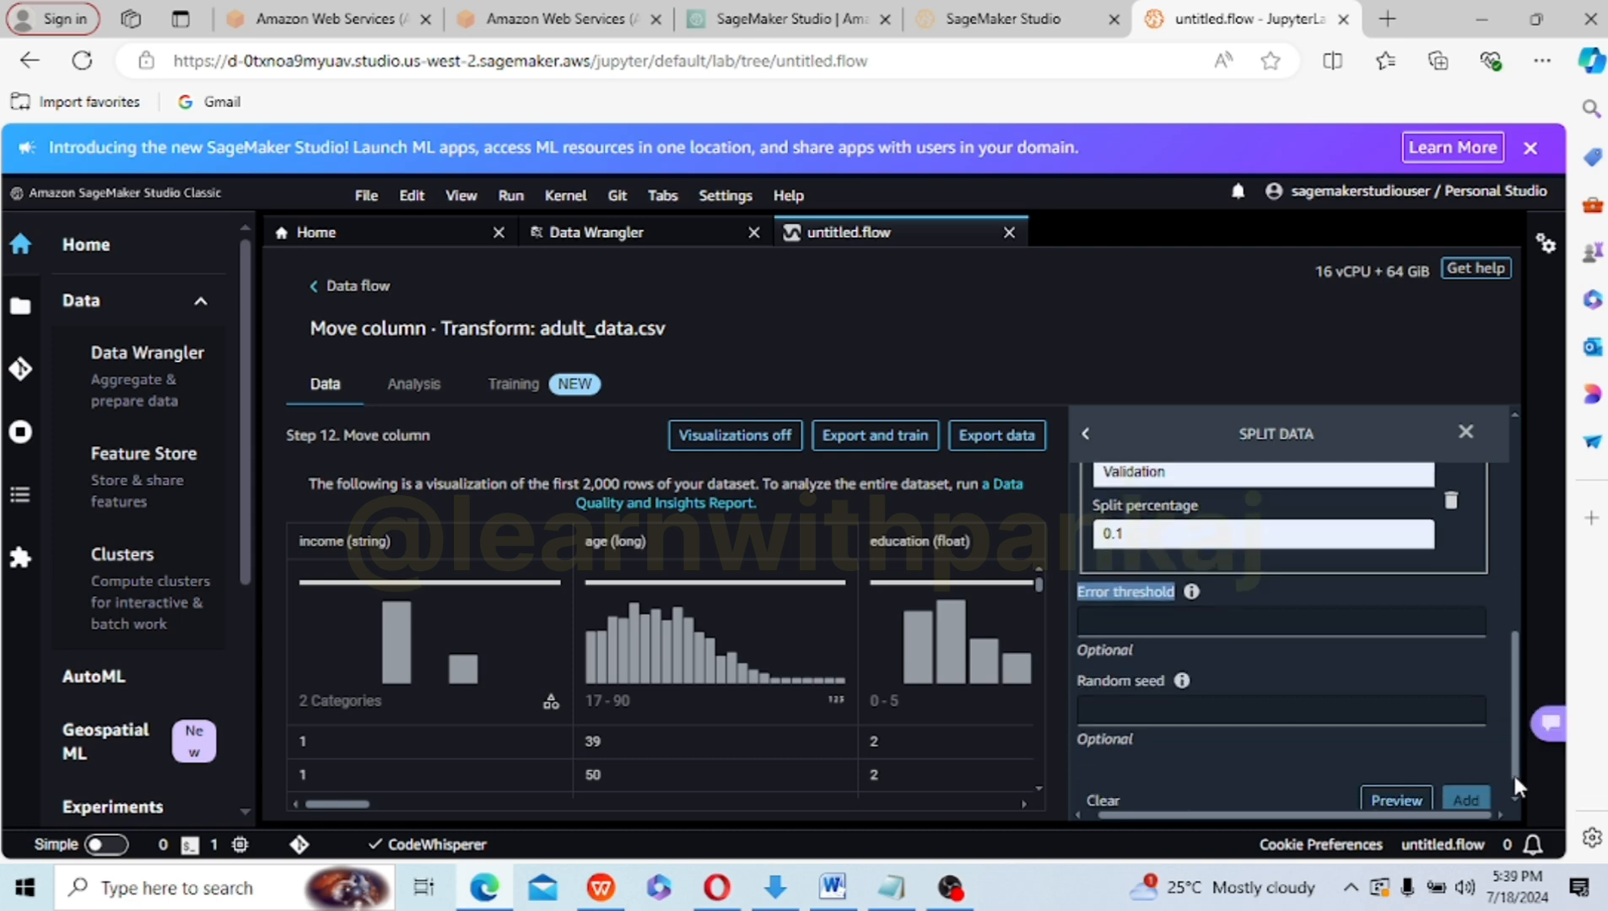
click(1414, 793)
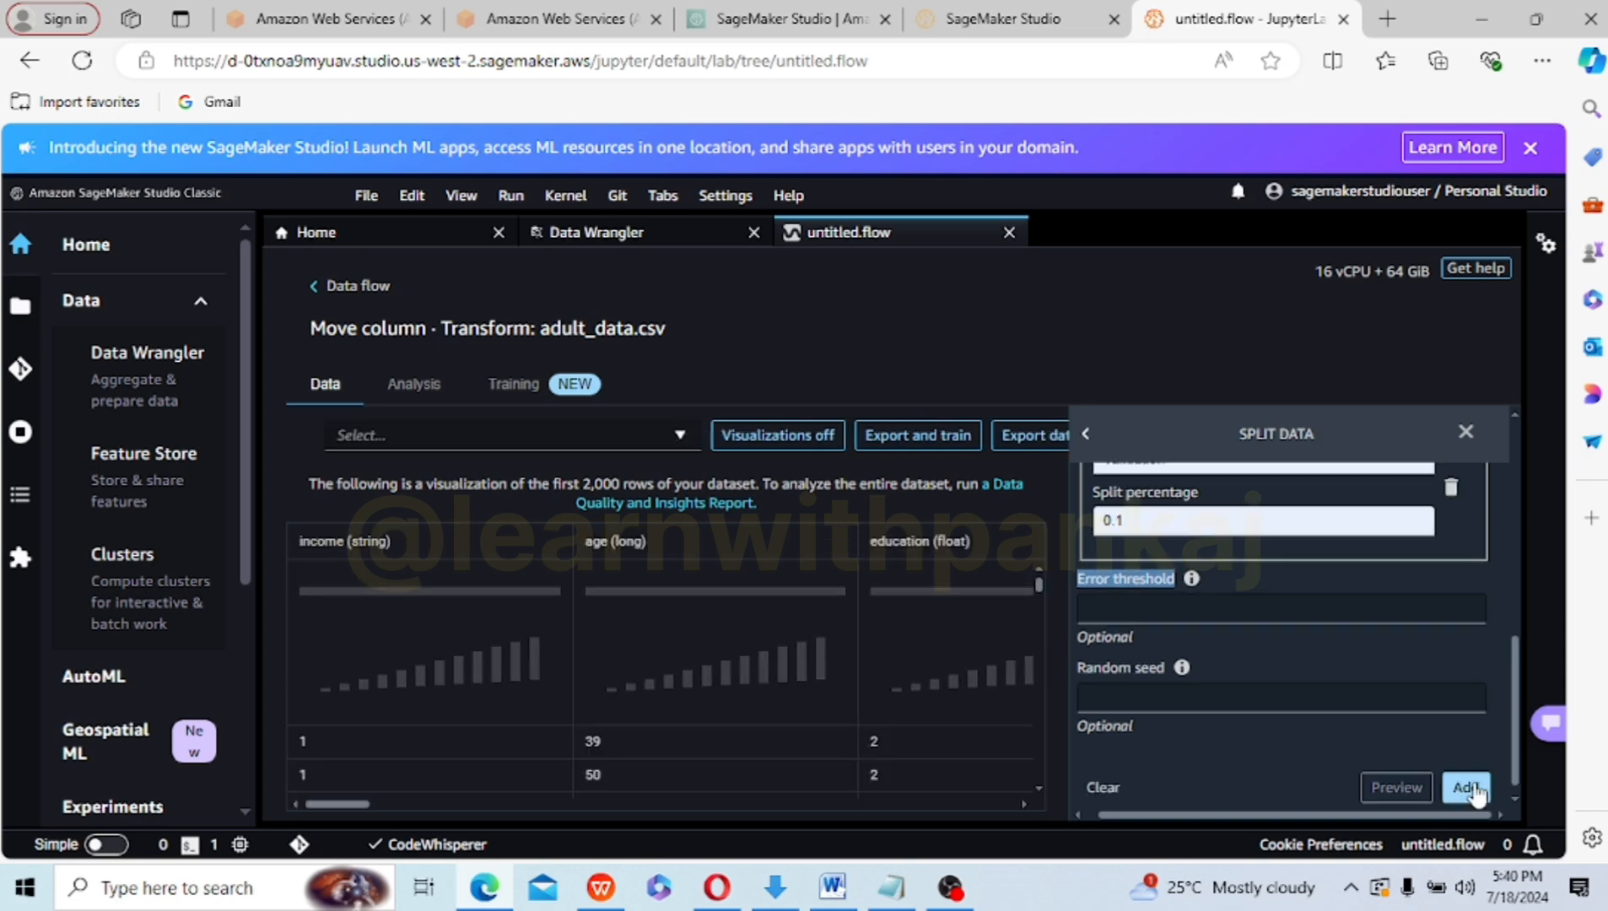
- Check the Test dataset in the preview and add the randomized split to the flow
click(680, 435)
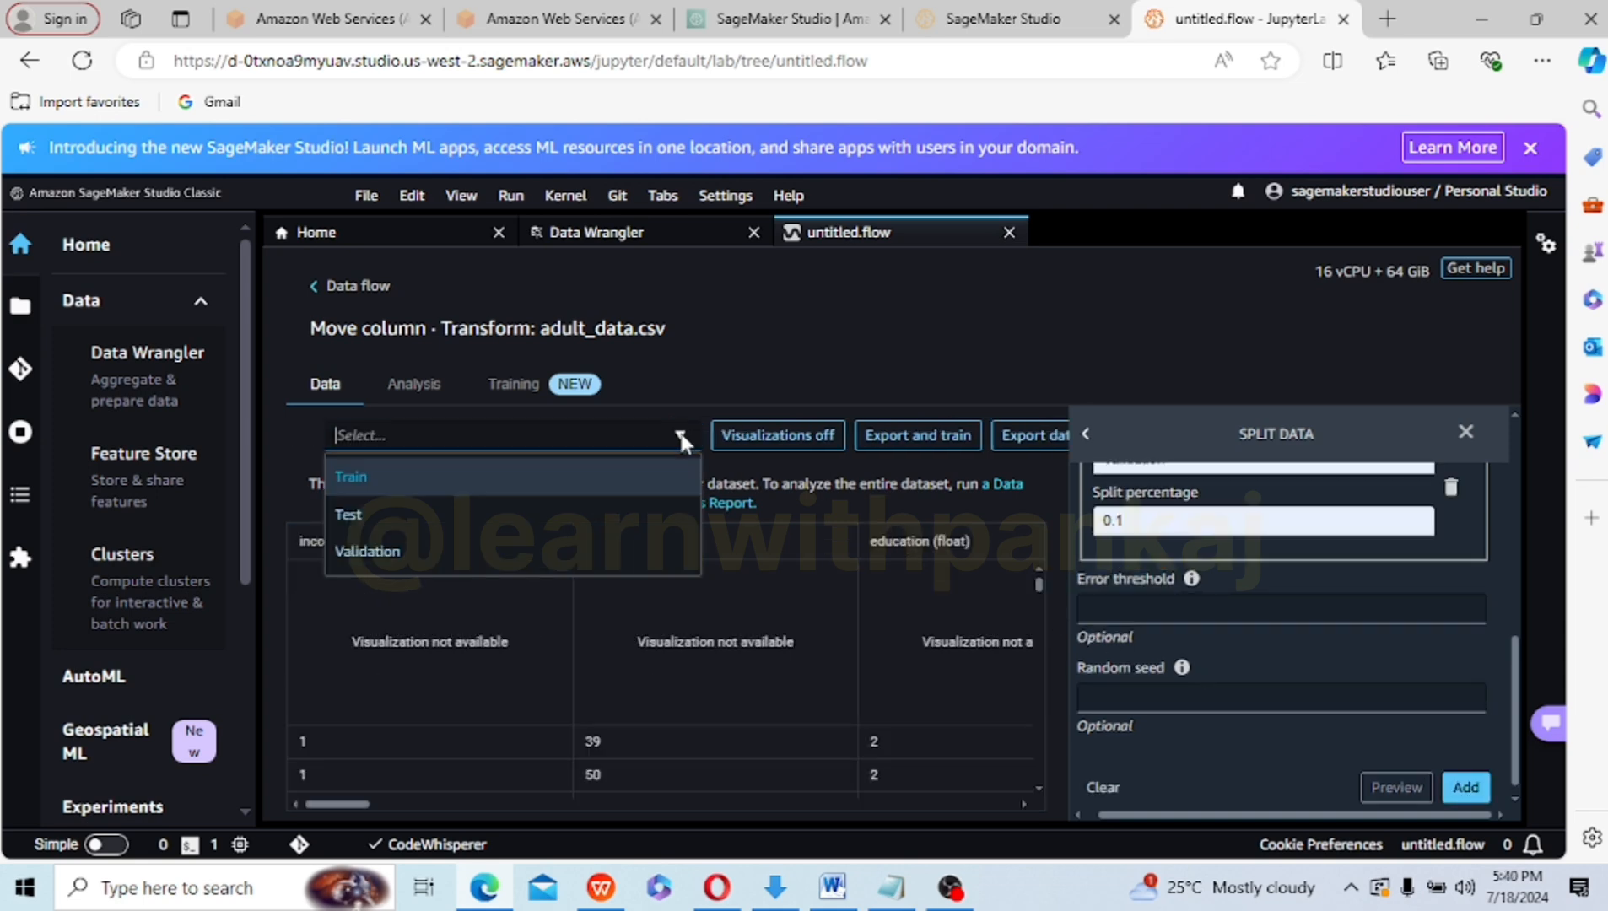
click(390, 513)
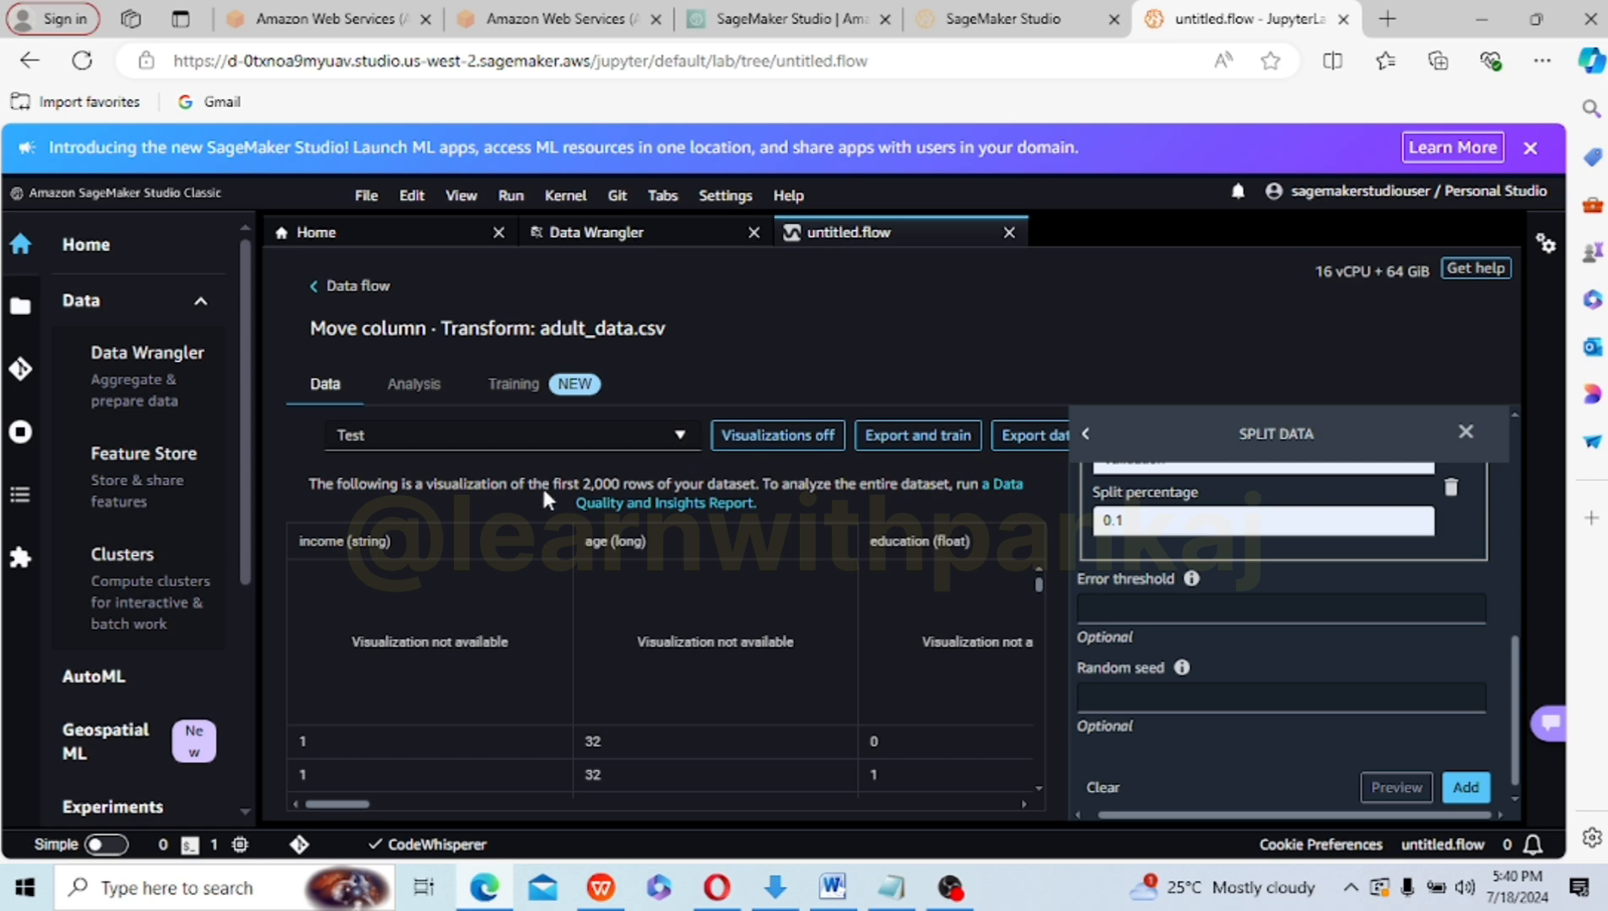
click(685, 426)
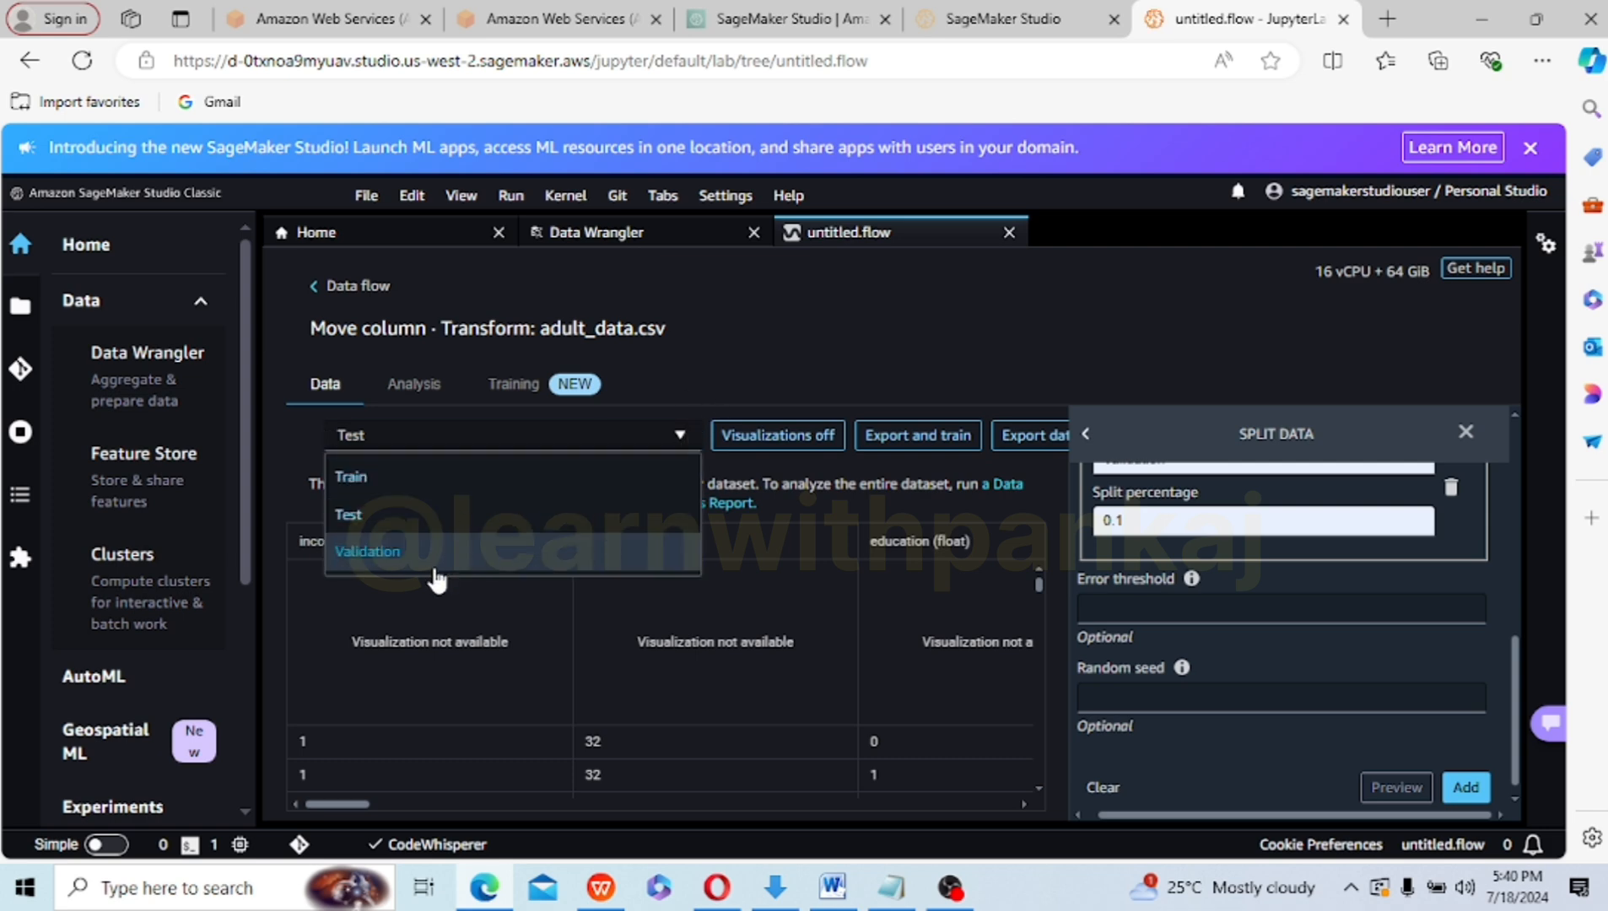
click(1464, 788)
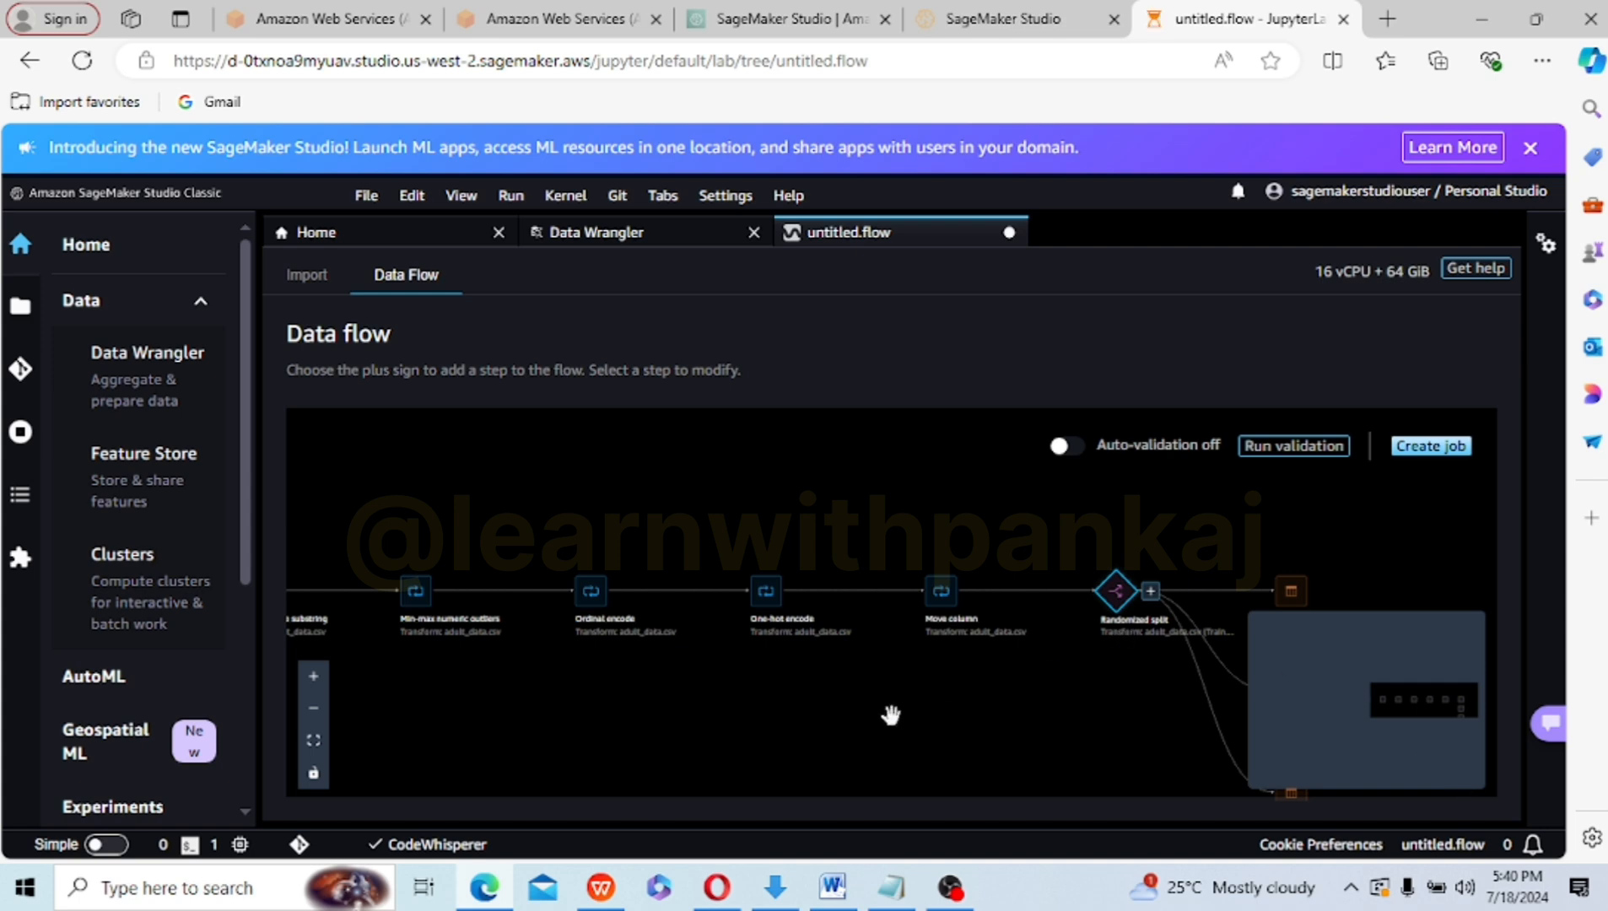
- Run validation on the data flow with the new split and dismiss the result
drag(887, 711, 557, 621)
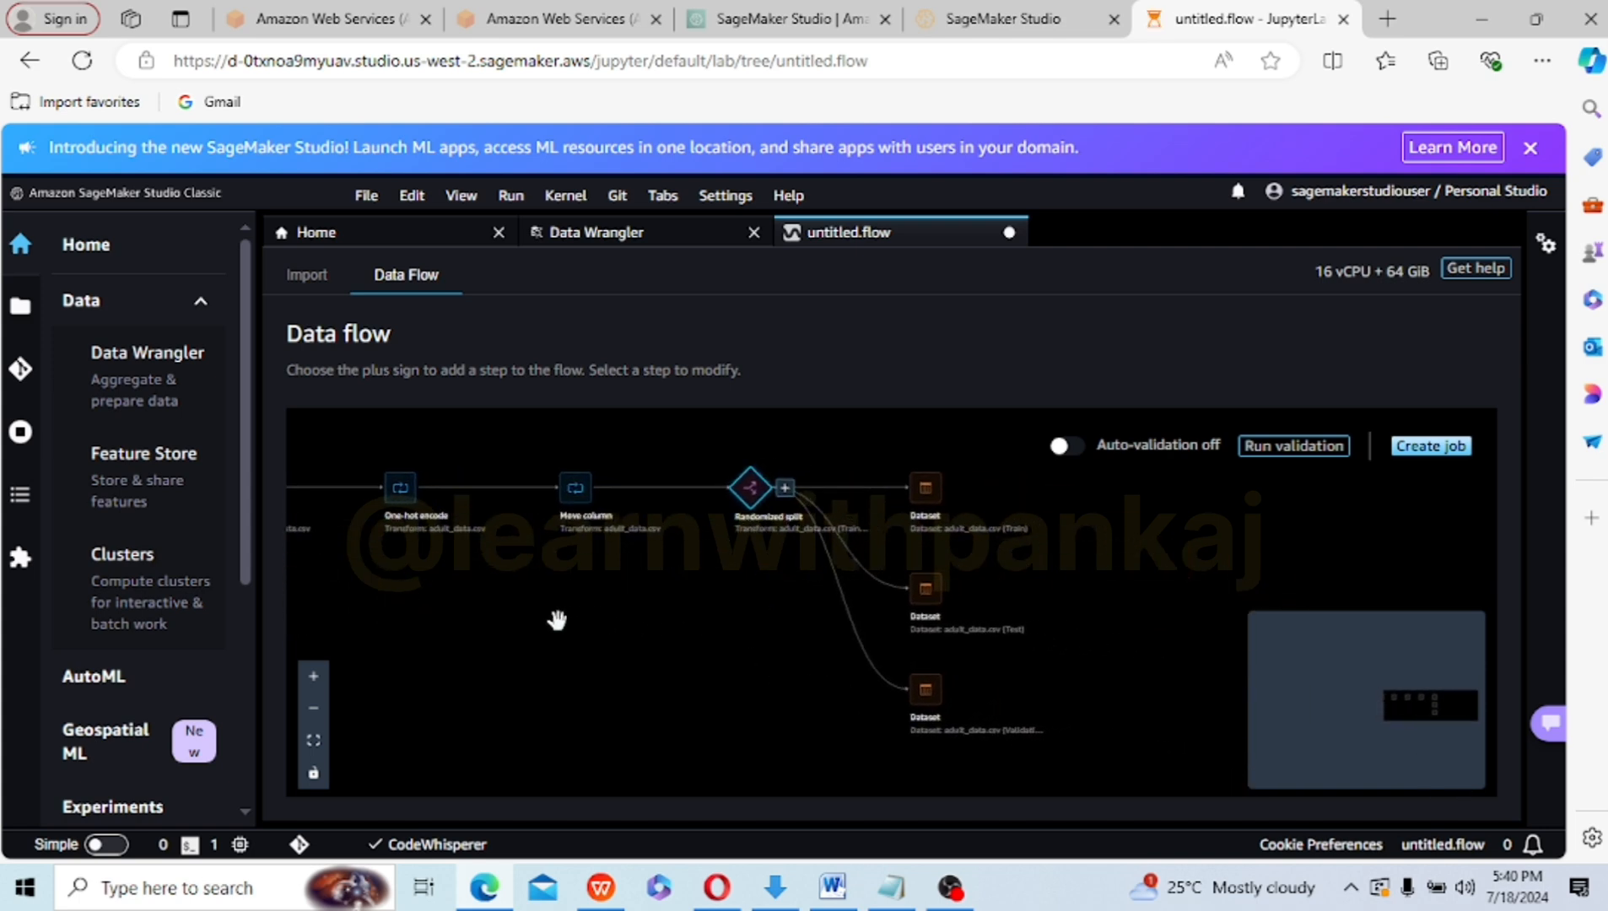
mouse_move(961, 506)
click(1286, 445)
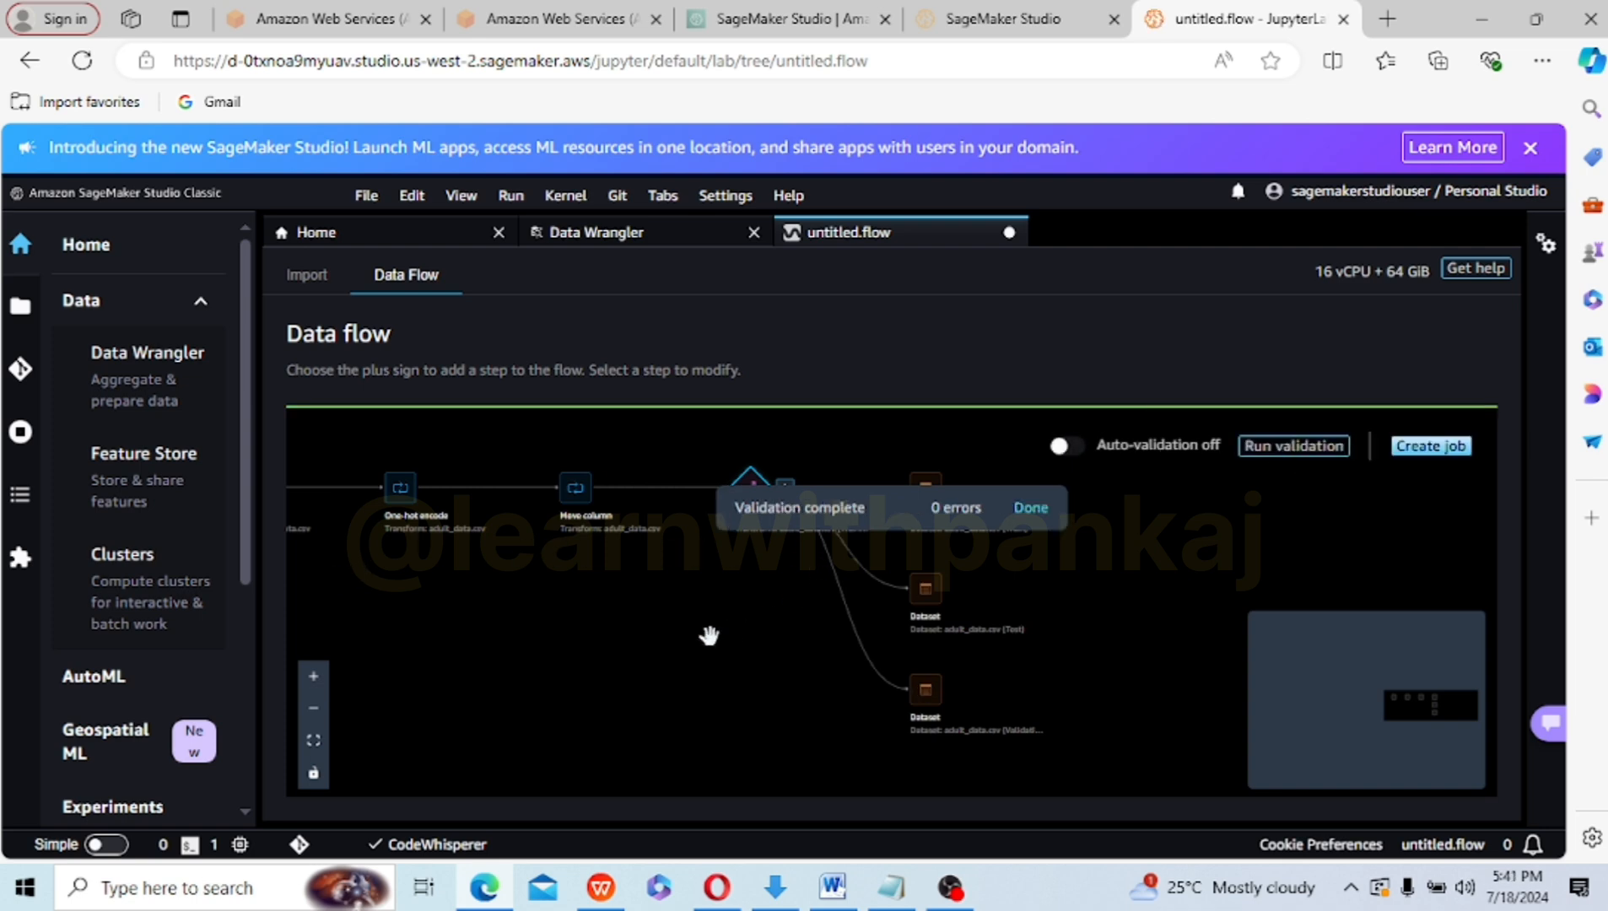
drag(708, 634, 633, 645)
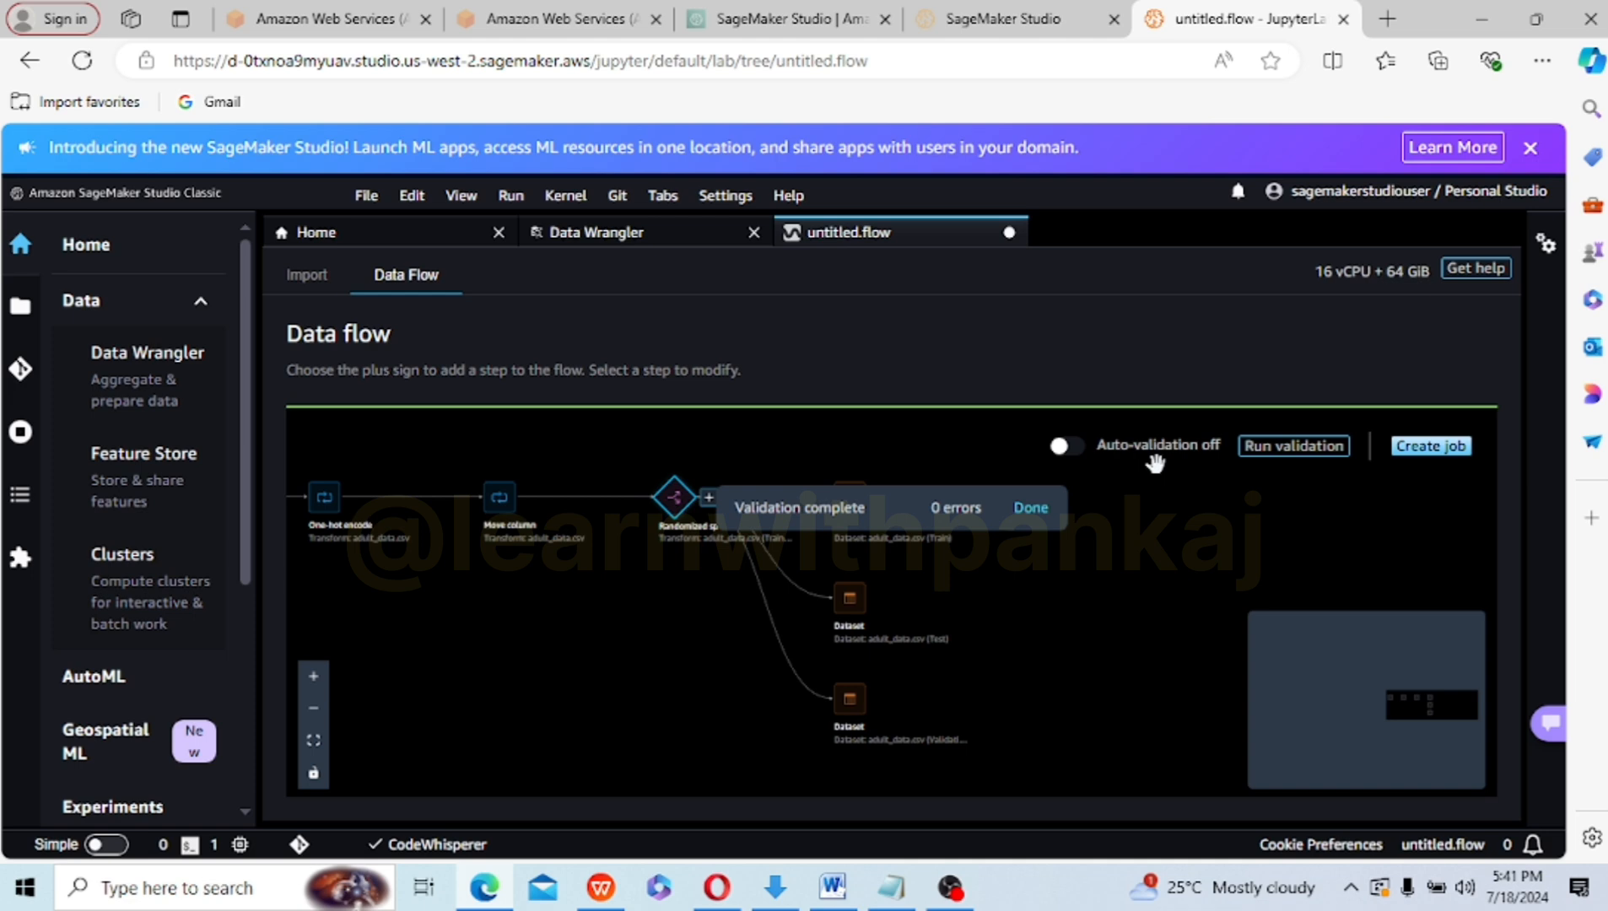
click(1031, 509)
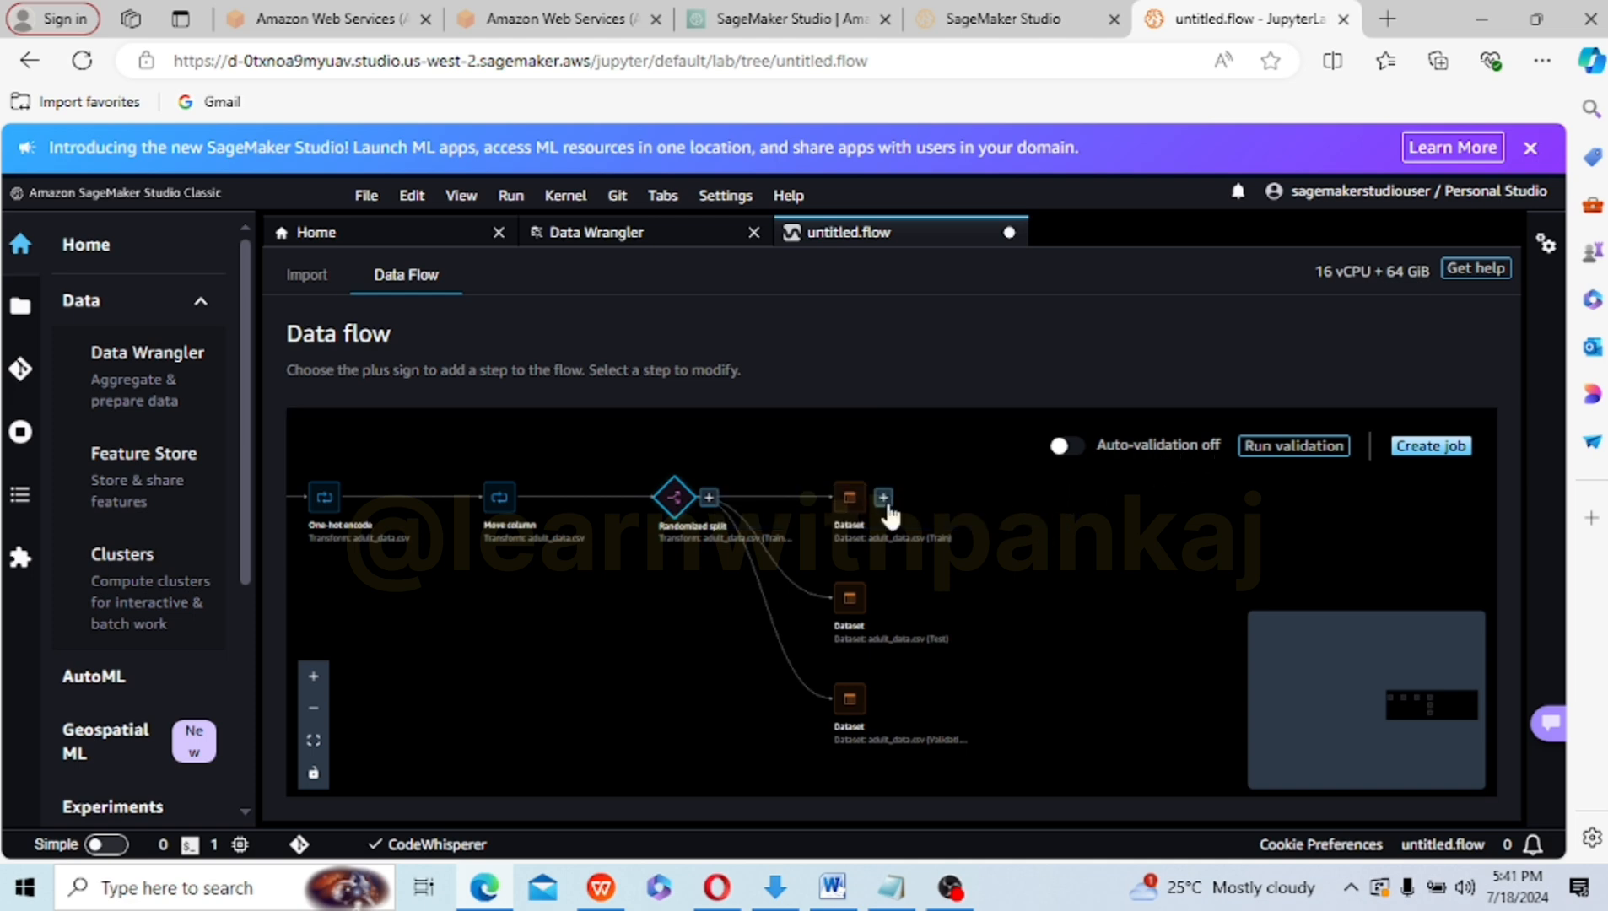
- Start an Amazon S3 destination for the Train dataset and name it adult_data_train
click(885, 501)
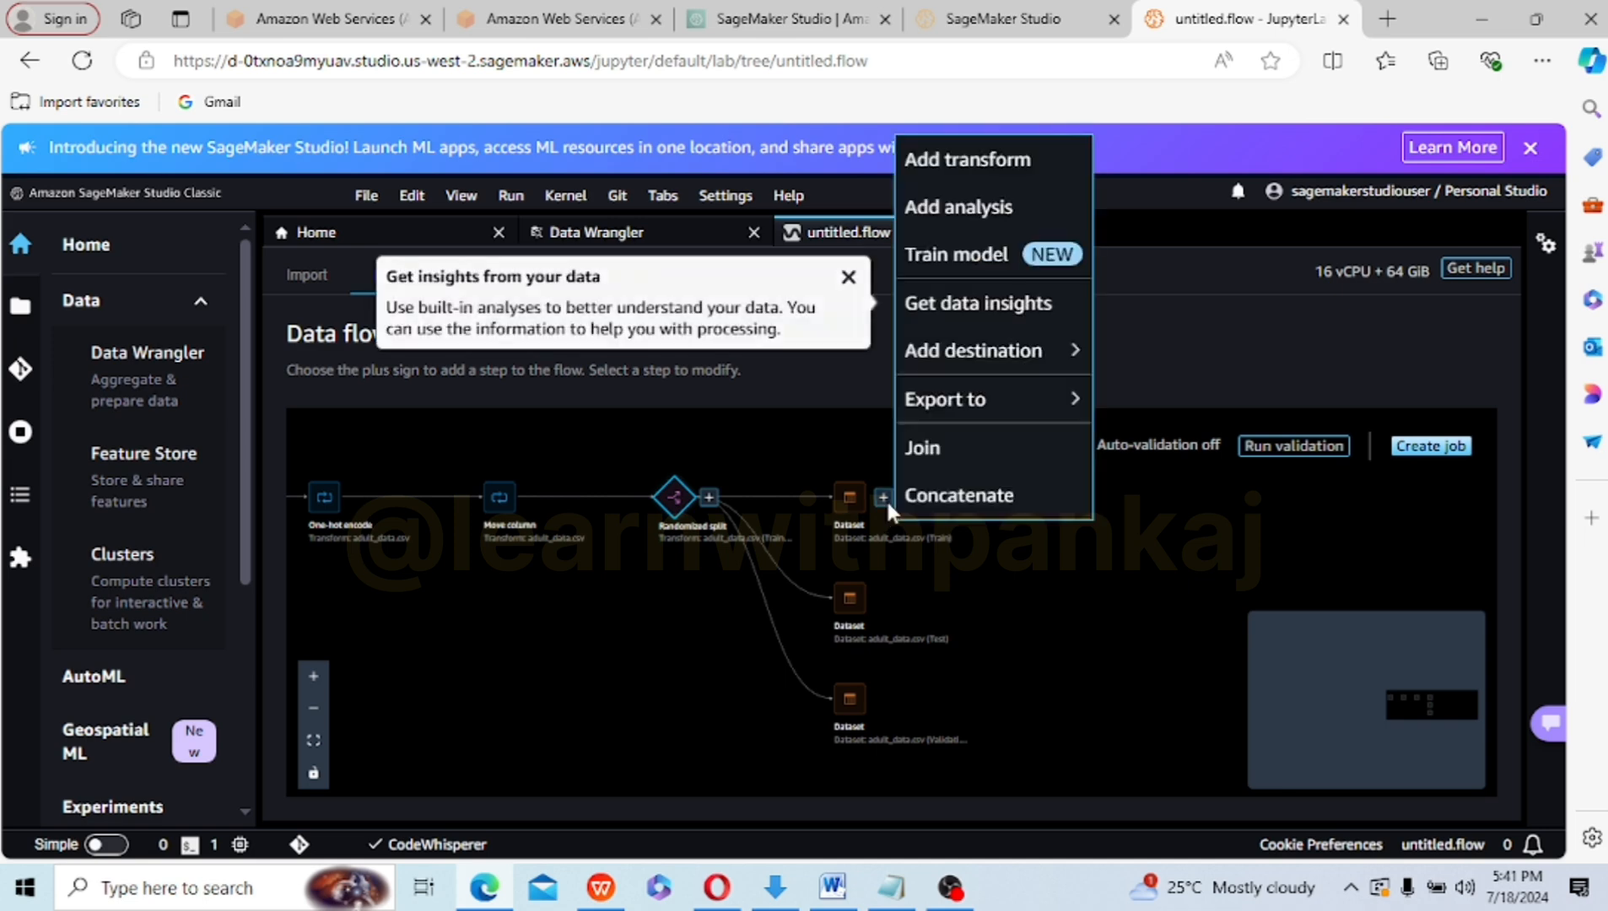
mouse_move(995, 377)
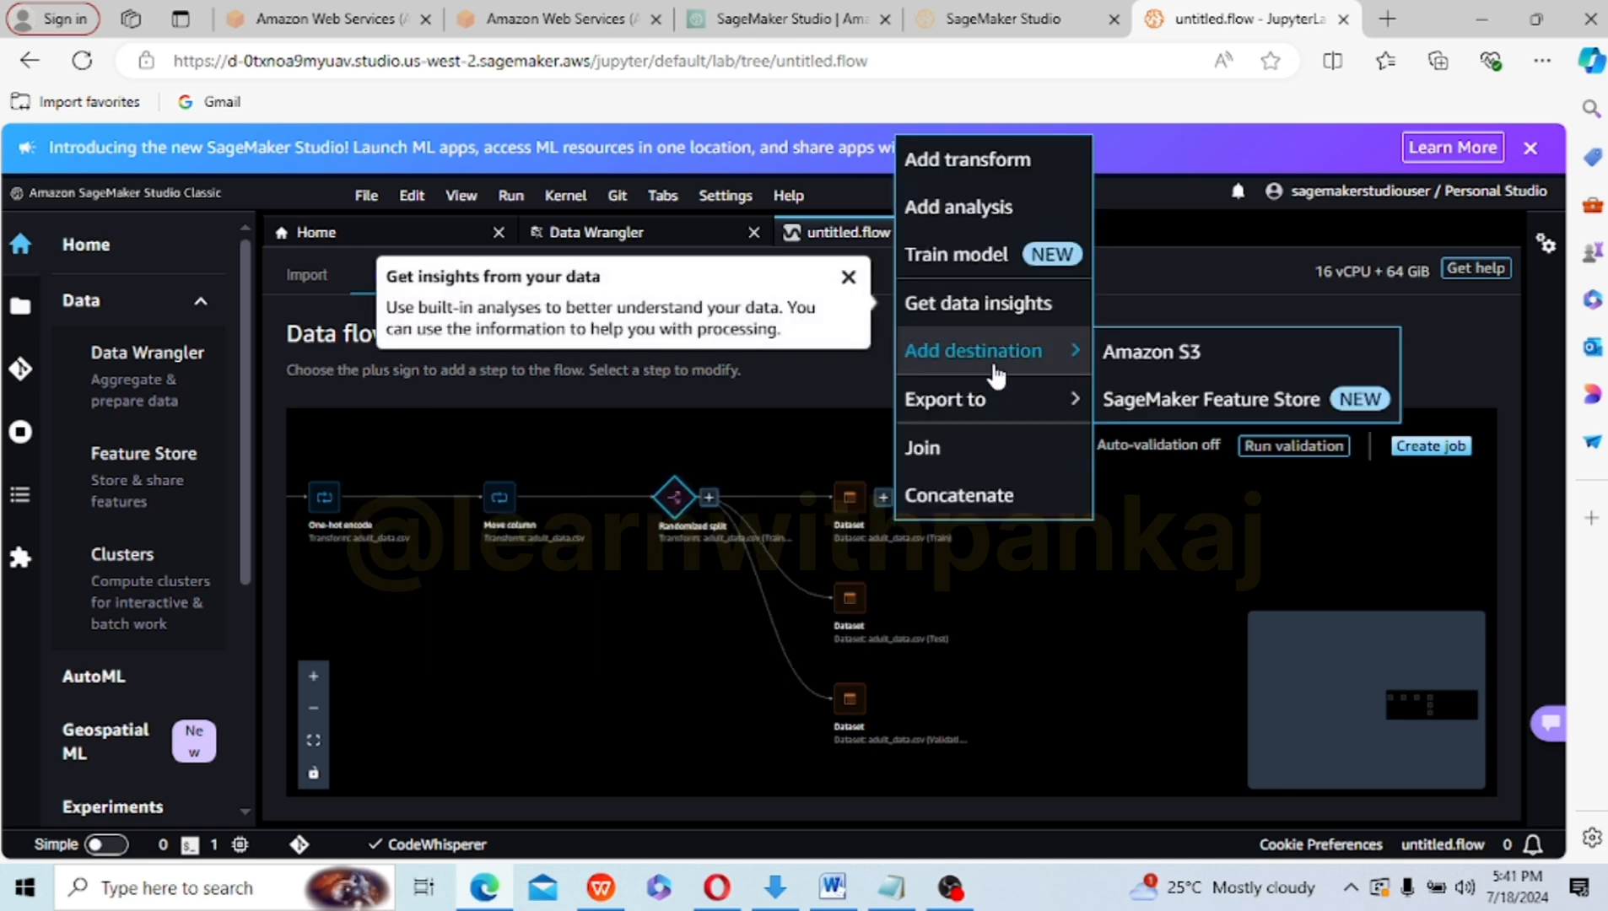
click(1148, 353)
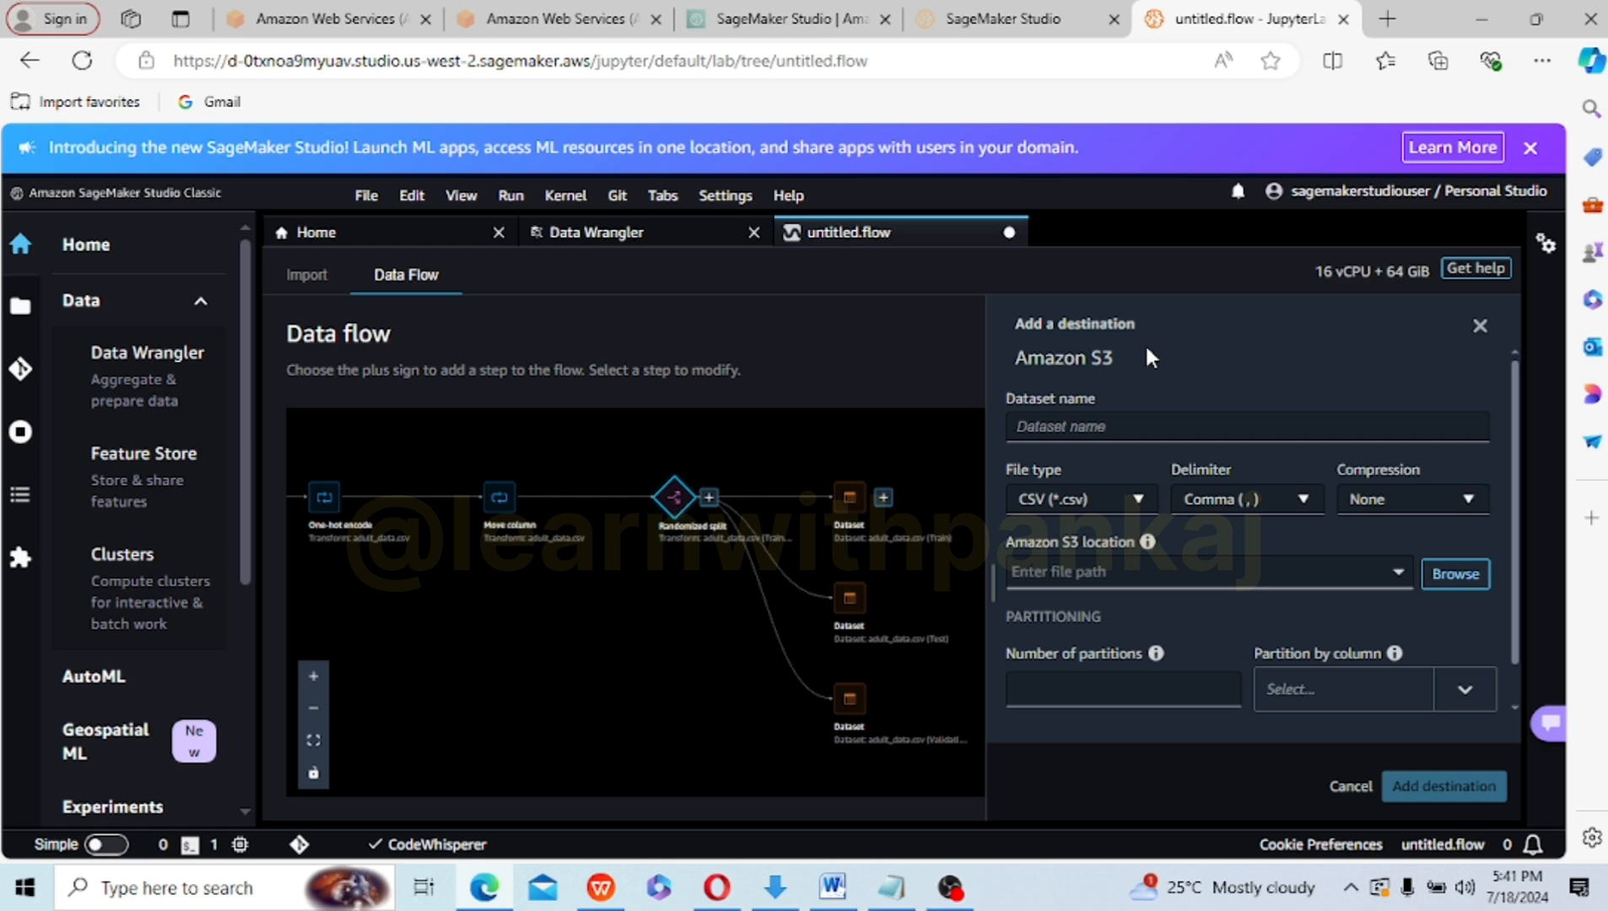
click(1116, 429)
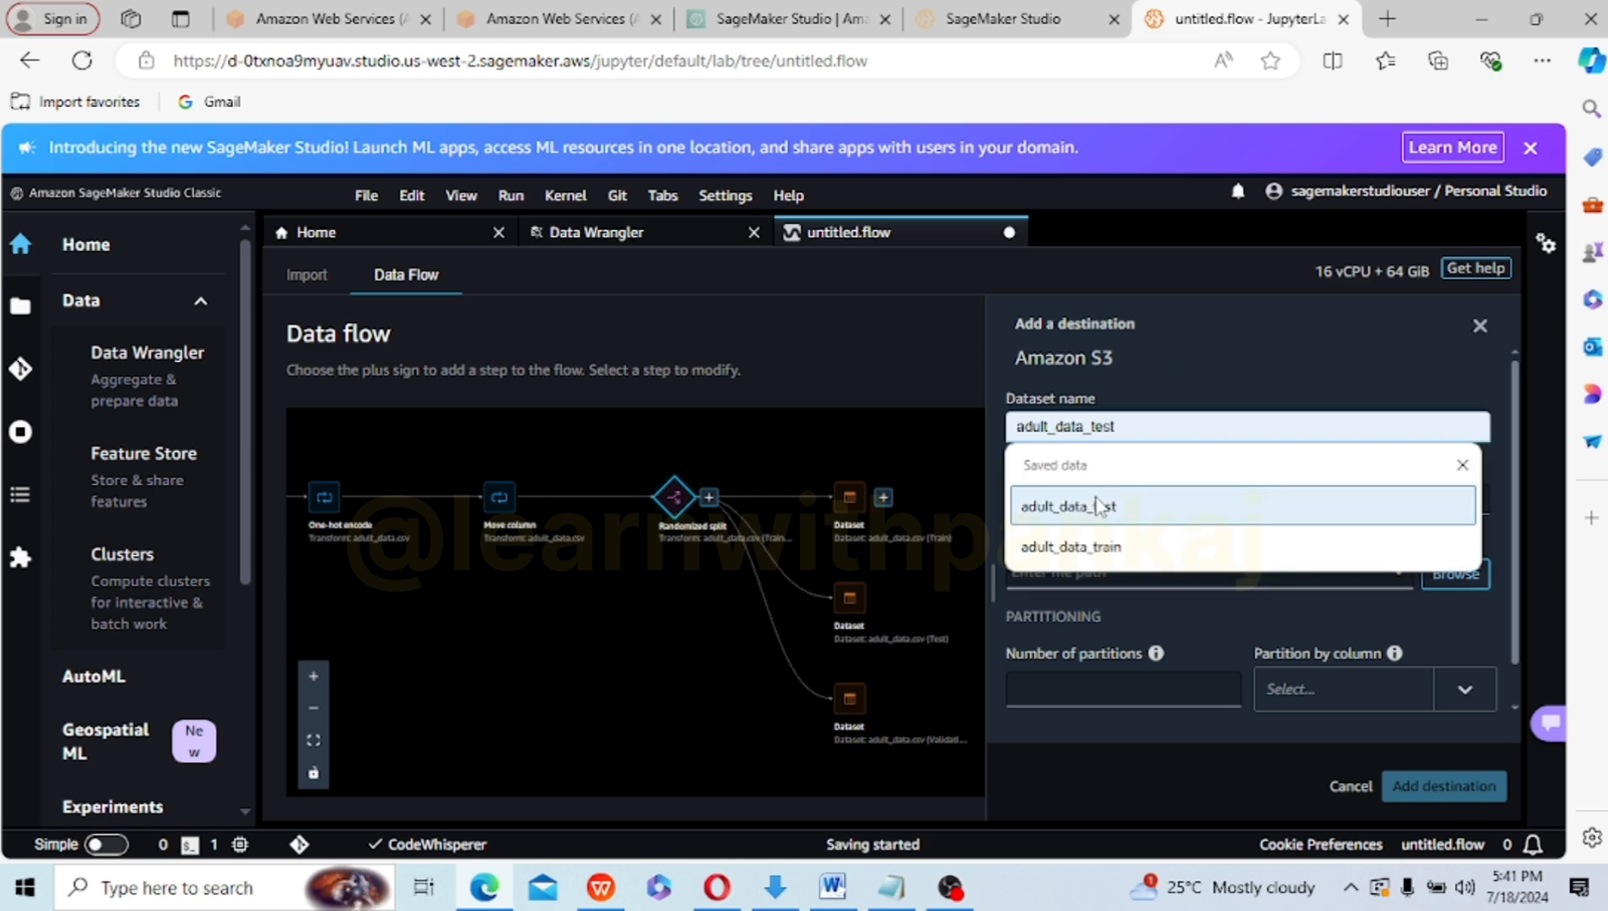
click(1095, 548)
click(1095, 548)
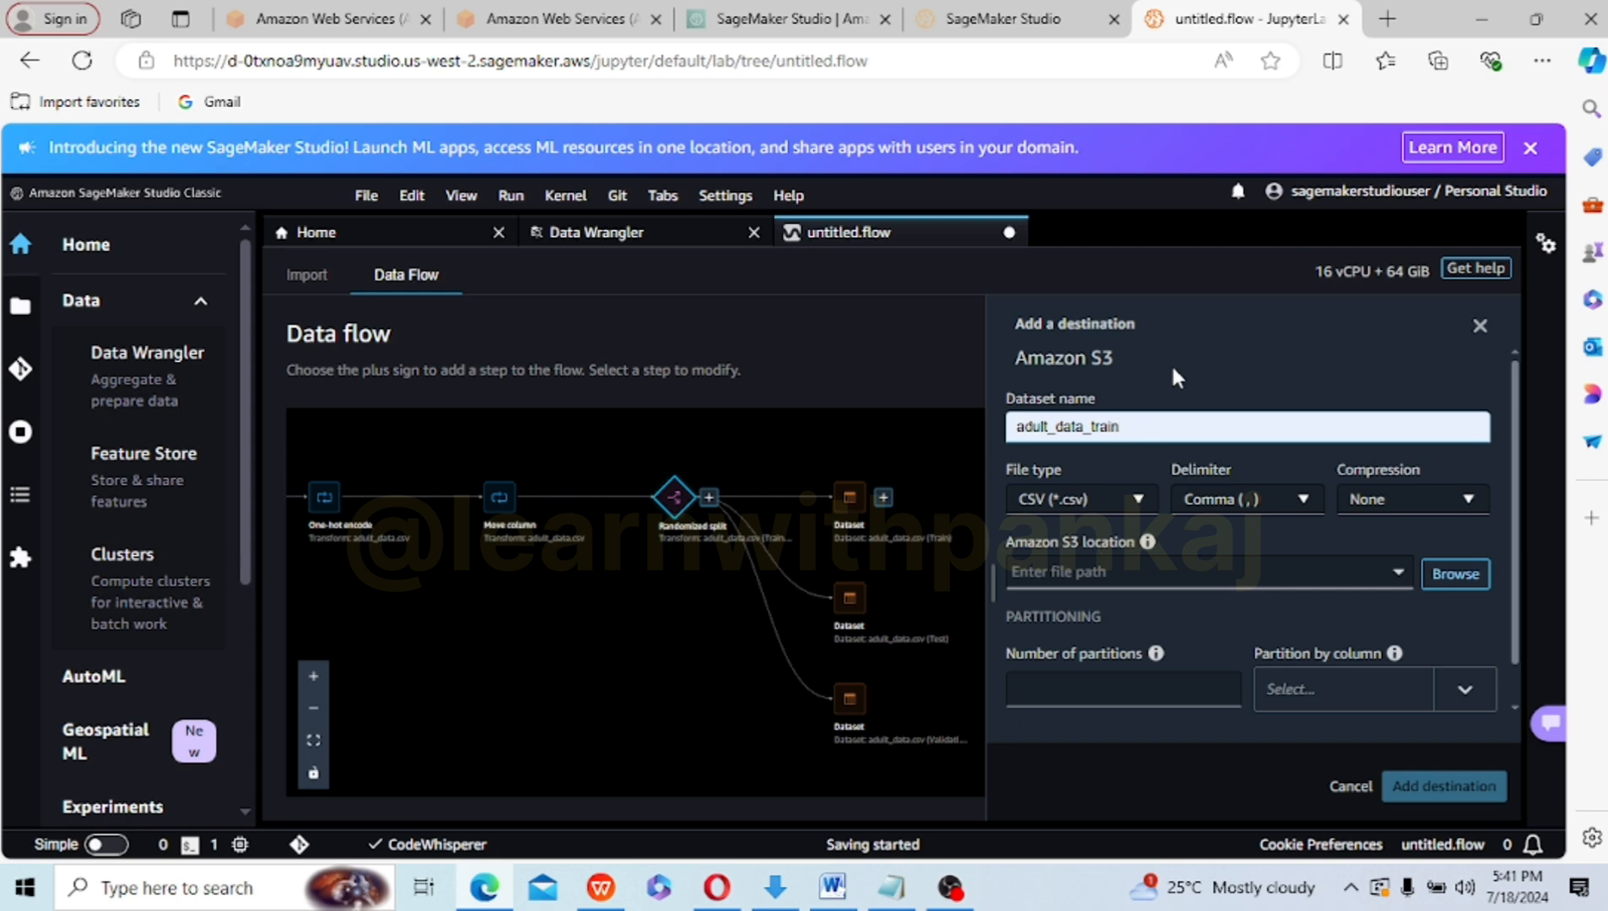
- Set the destination's Amazon S3 location to the scripts/data/train folder in the labdatabucket bucket for us-west-2
click(1433, 563)
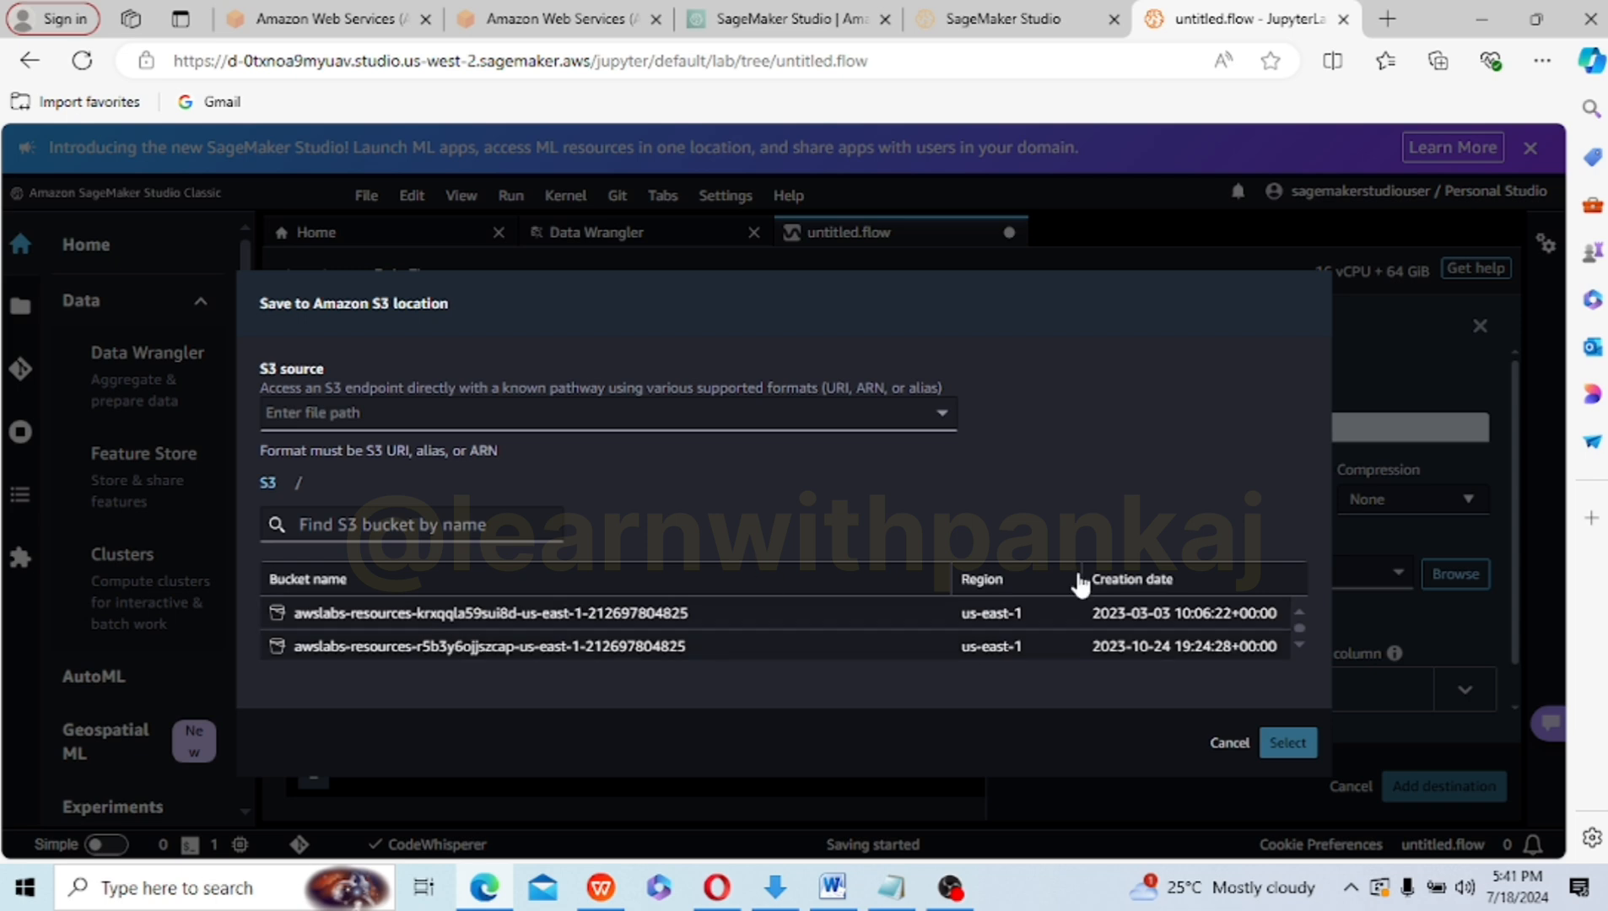
scroll(1302, 640, down, 3)
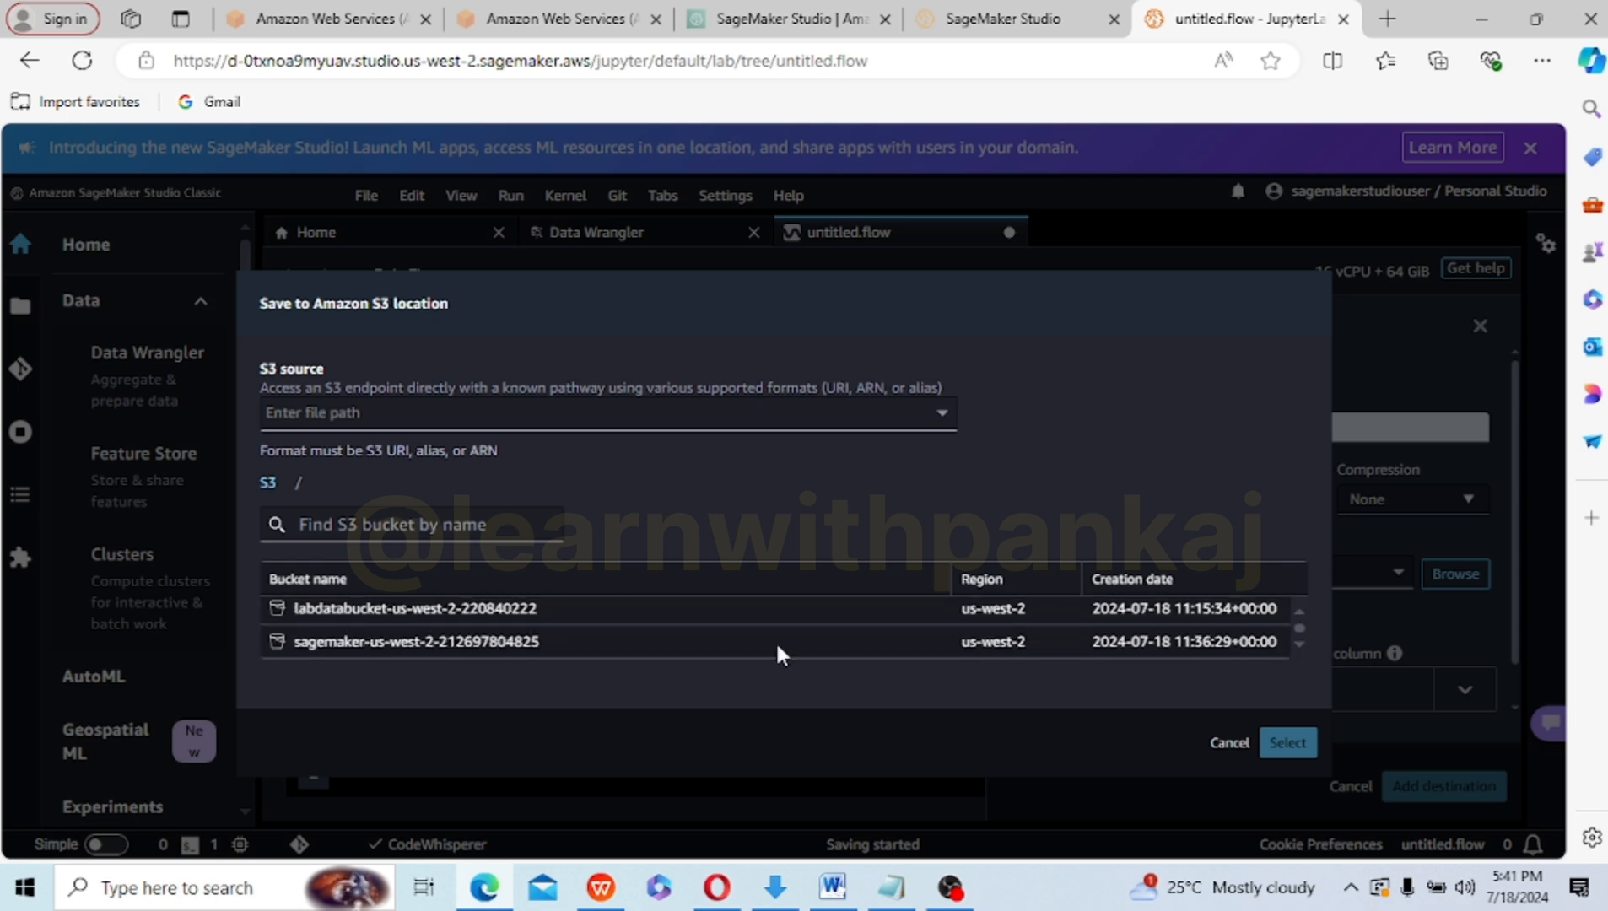
click(384, 610)
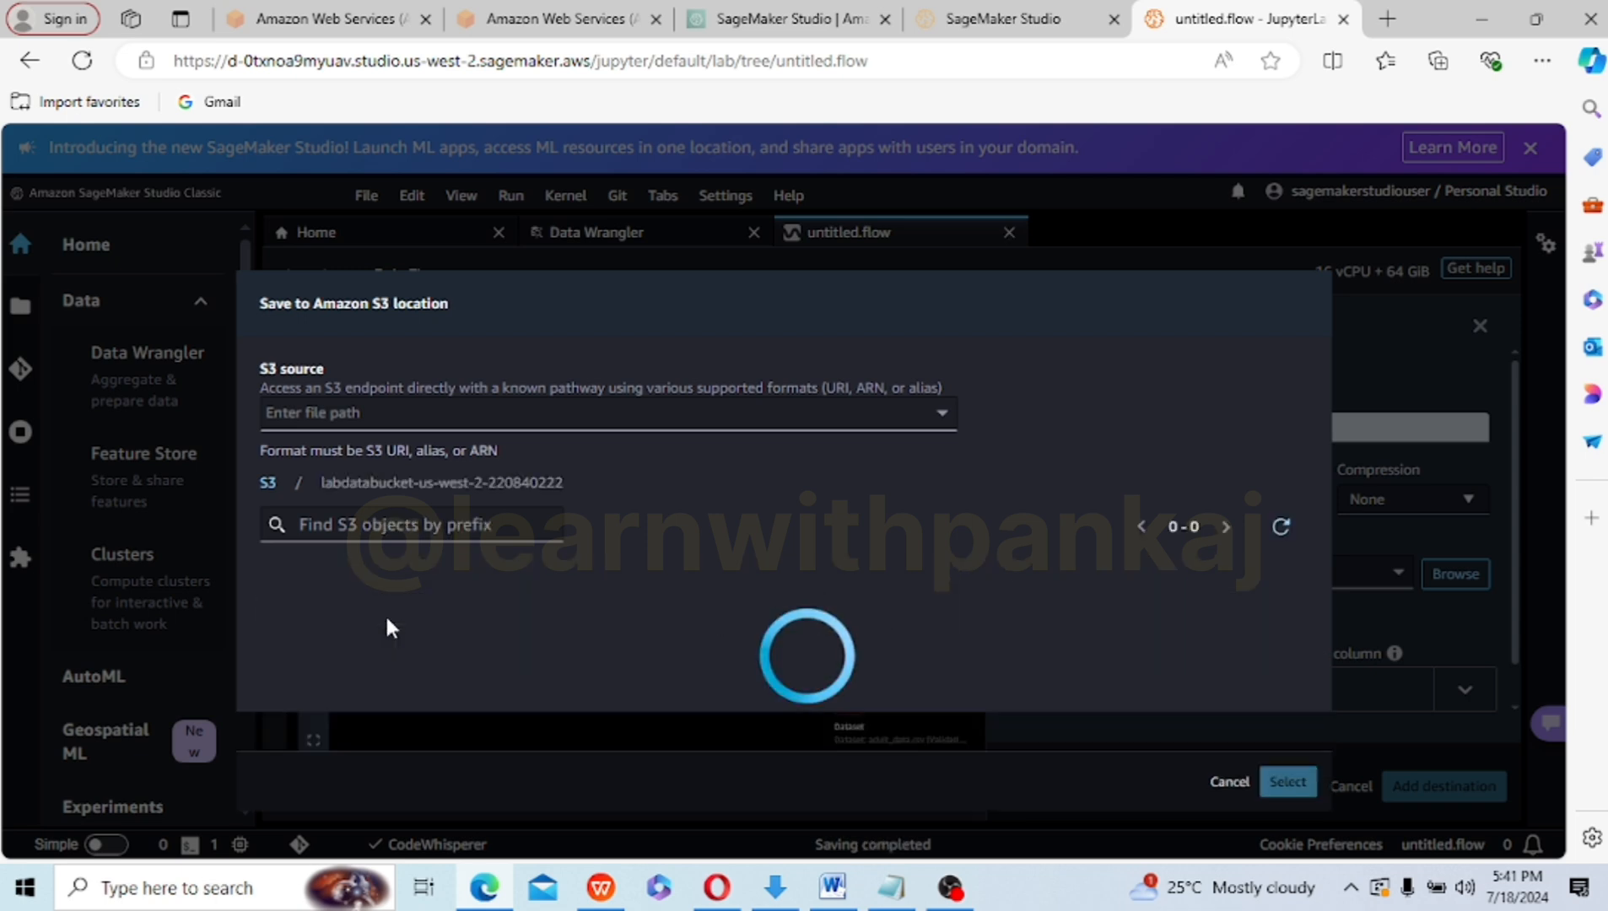
click(373, 611)
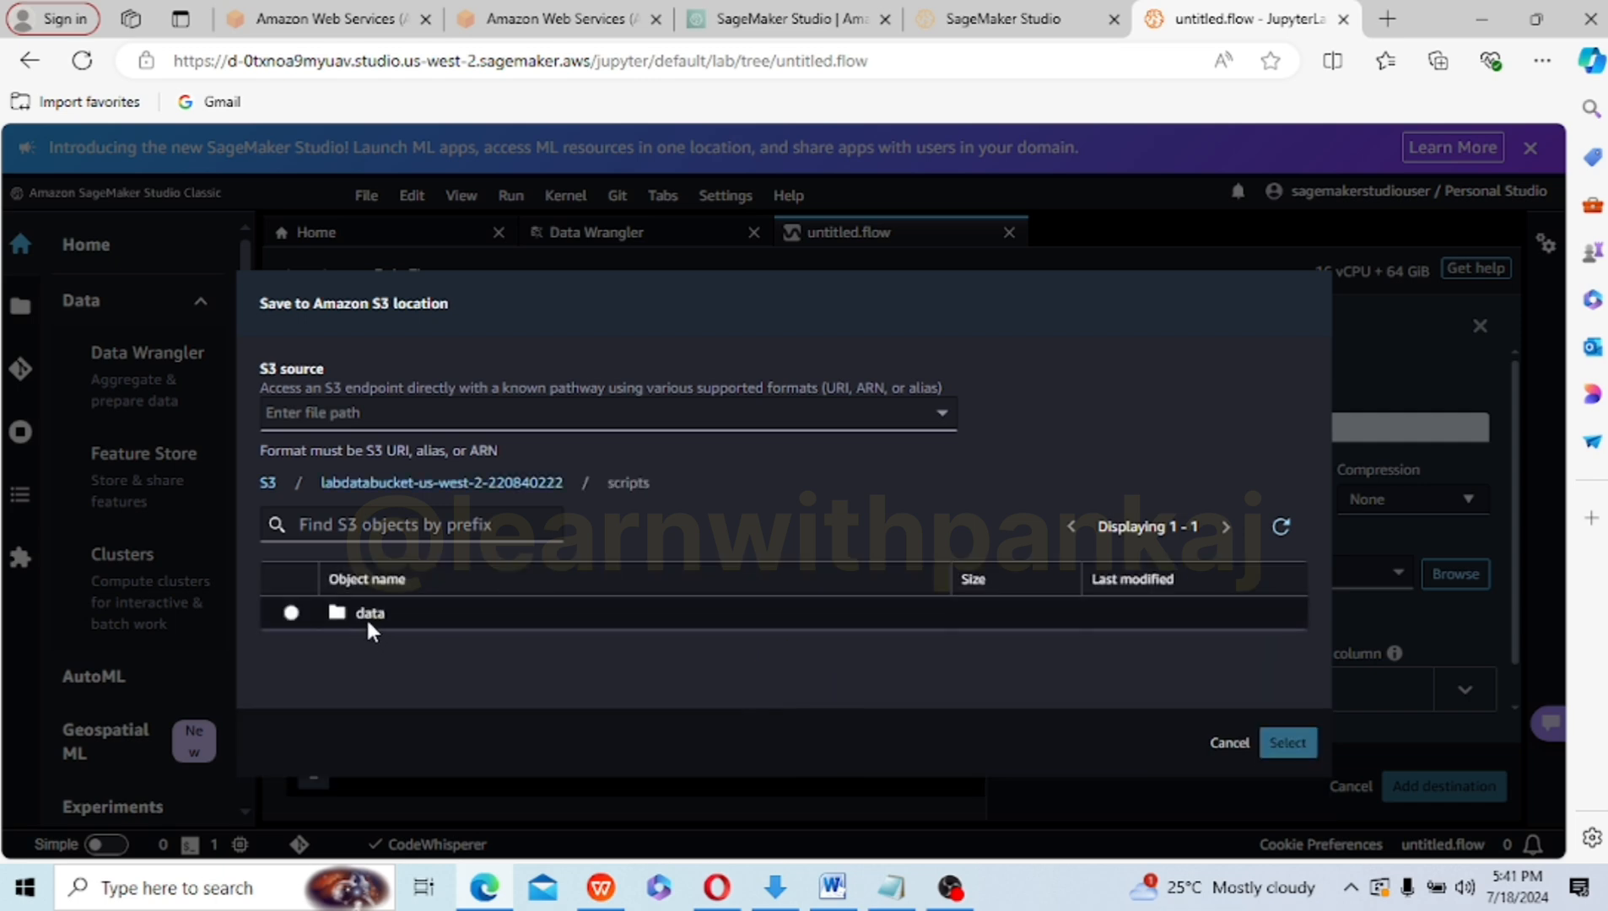
click(366, 617)
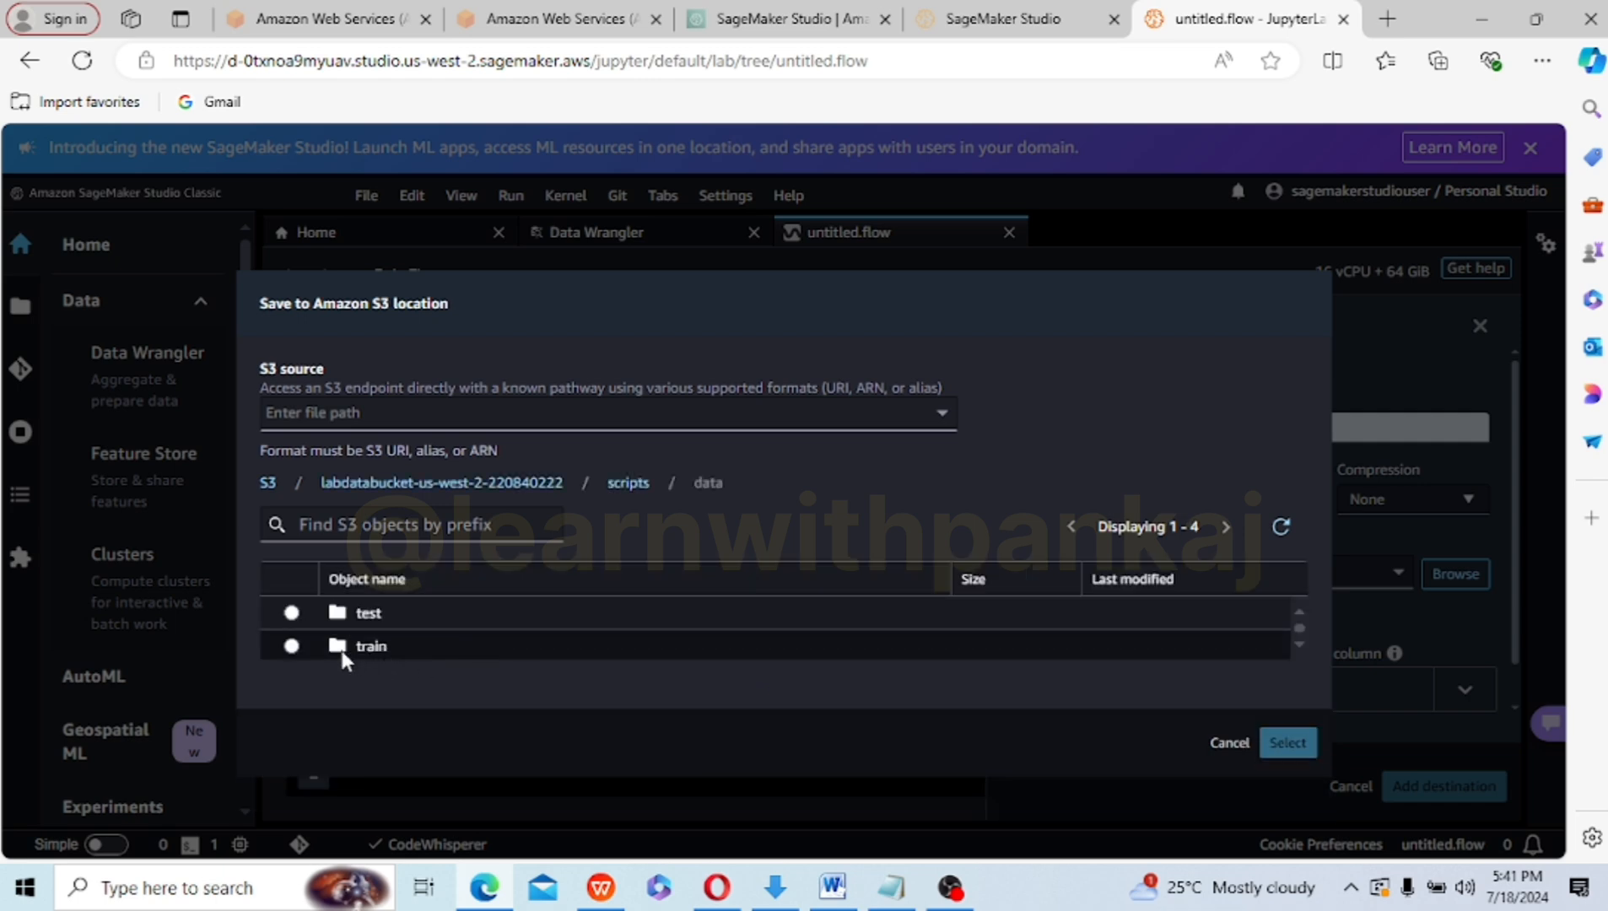
click(292, 646)
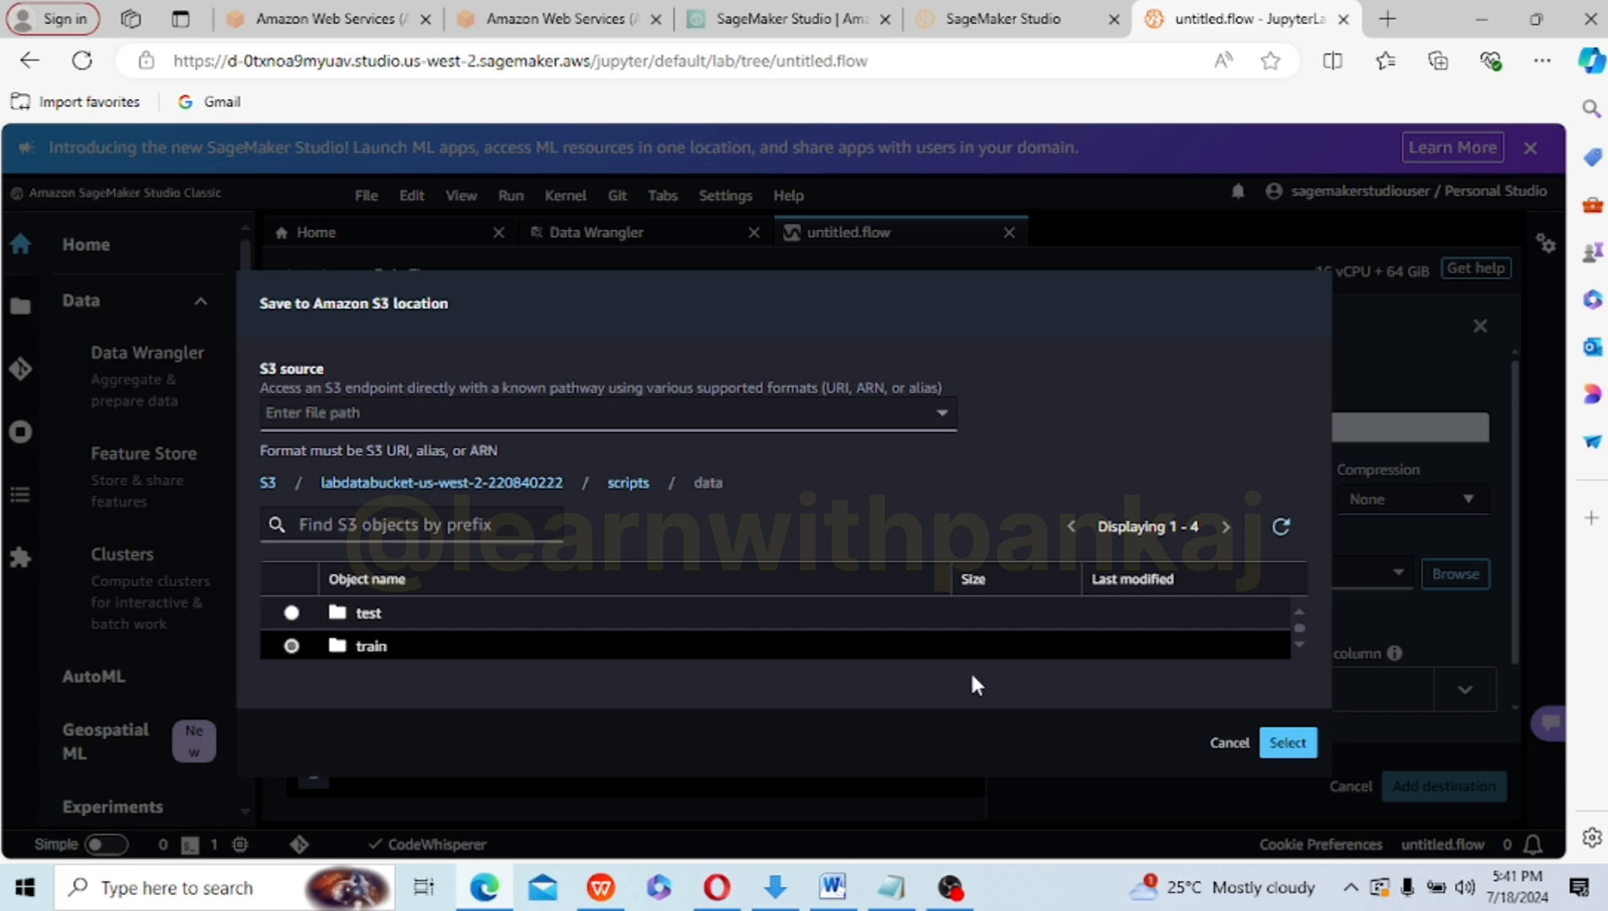
click(1287, 743)
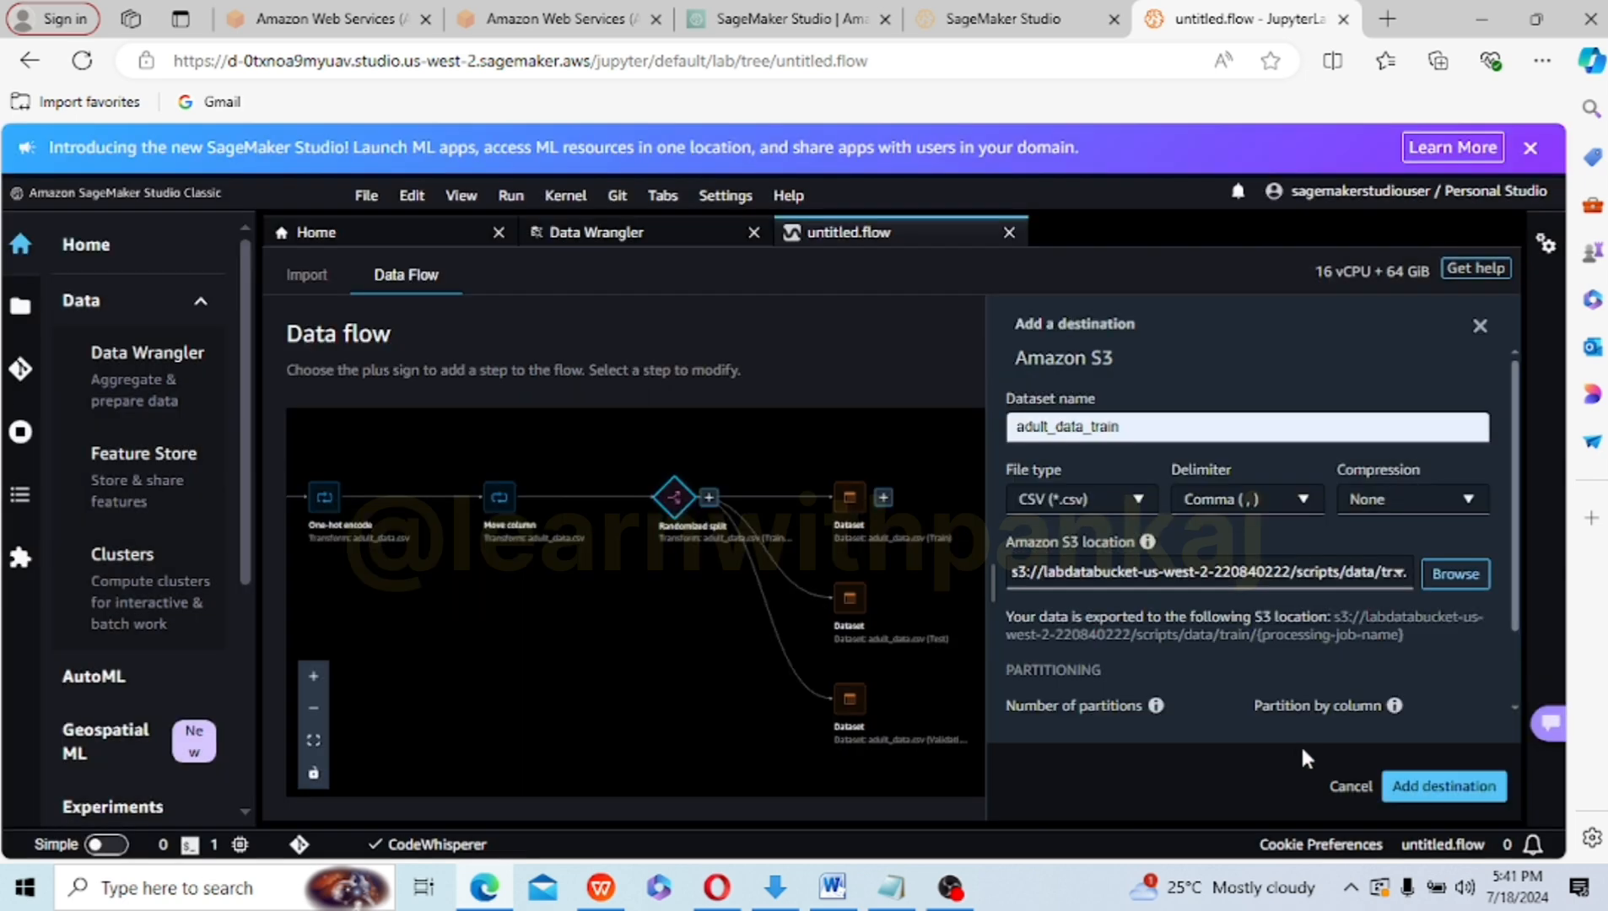
- Set the number of partitions to 1 and add the Train destination to the flow
scroll(1511, 650, down, 1)
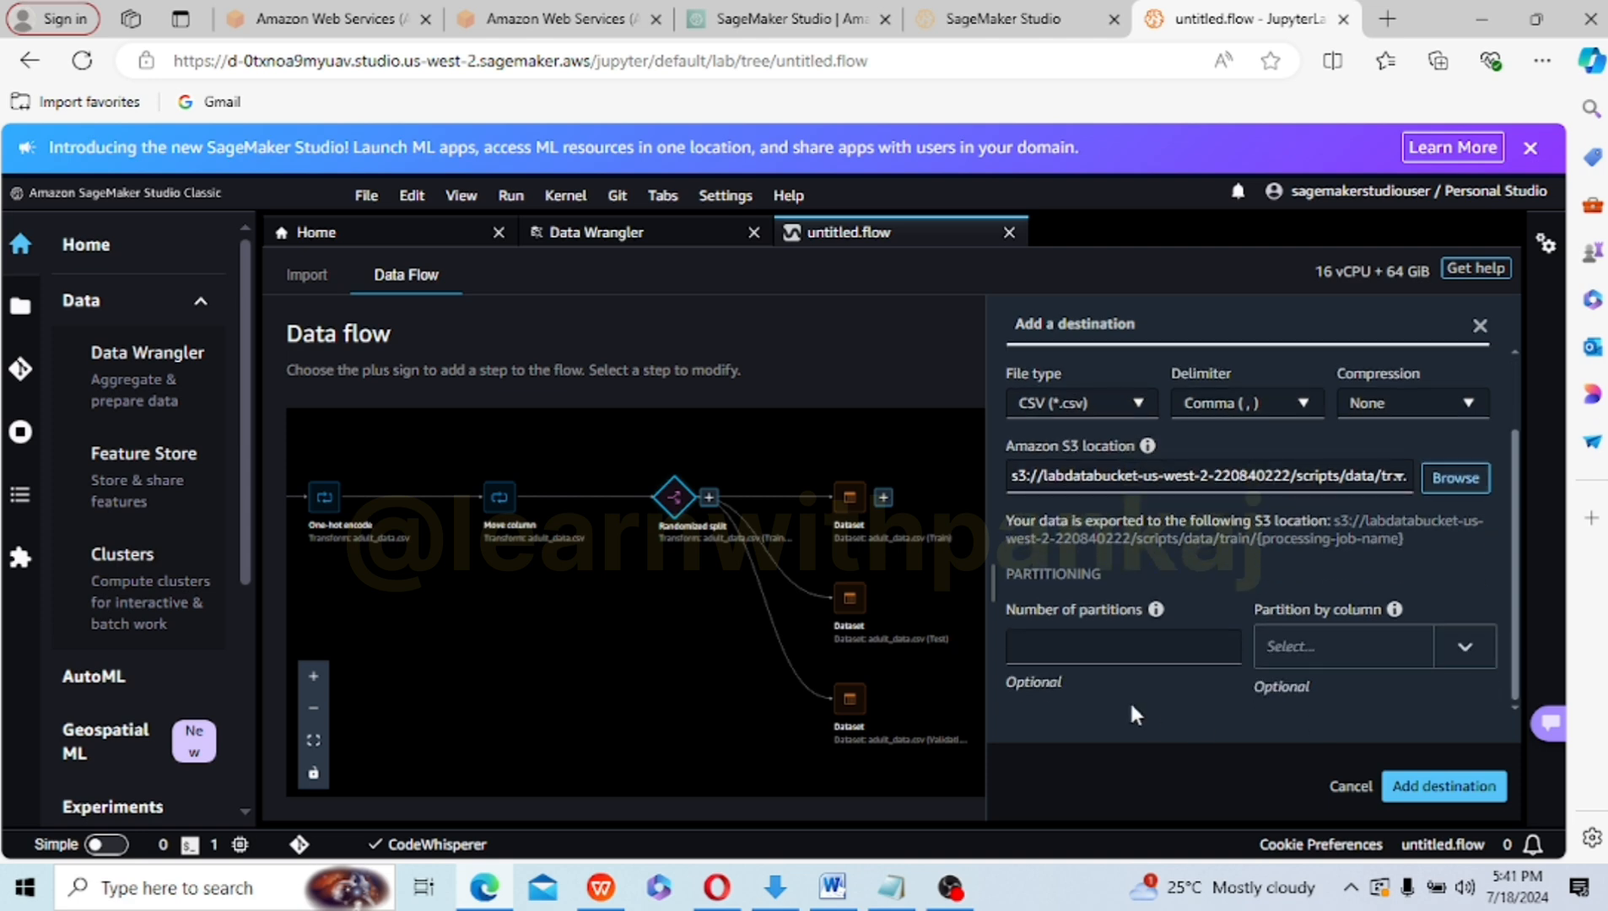
click(1110, 652)
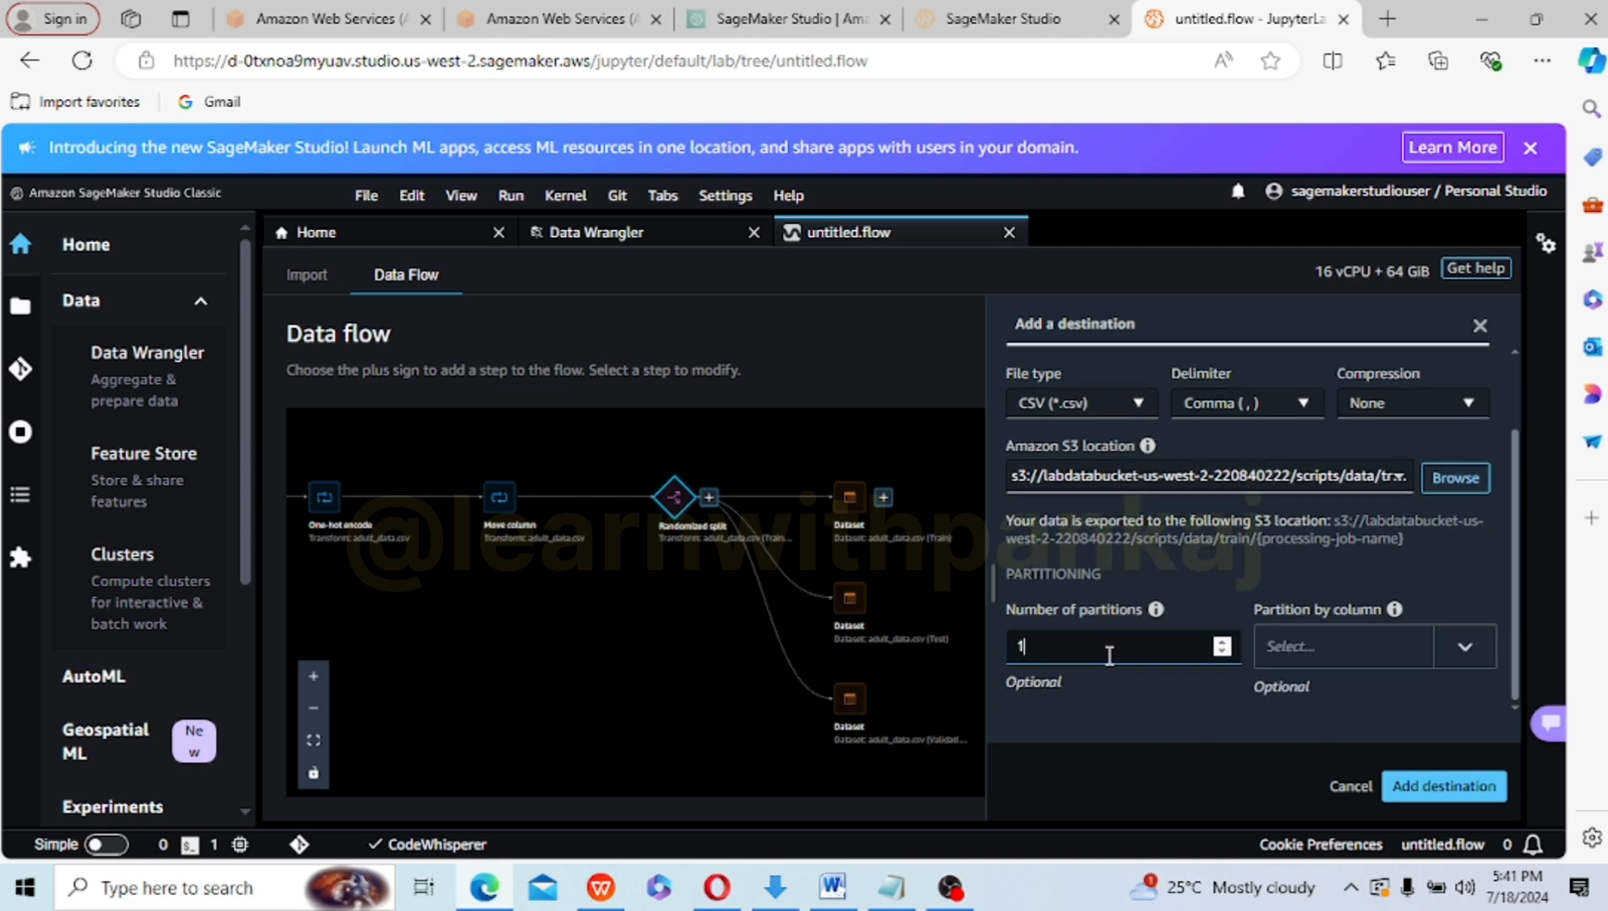
click(1448, 793)
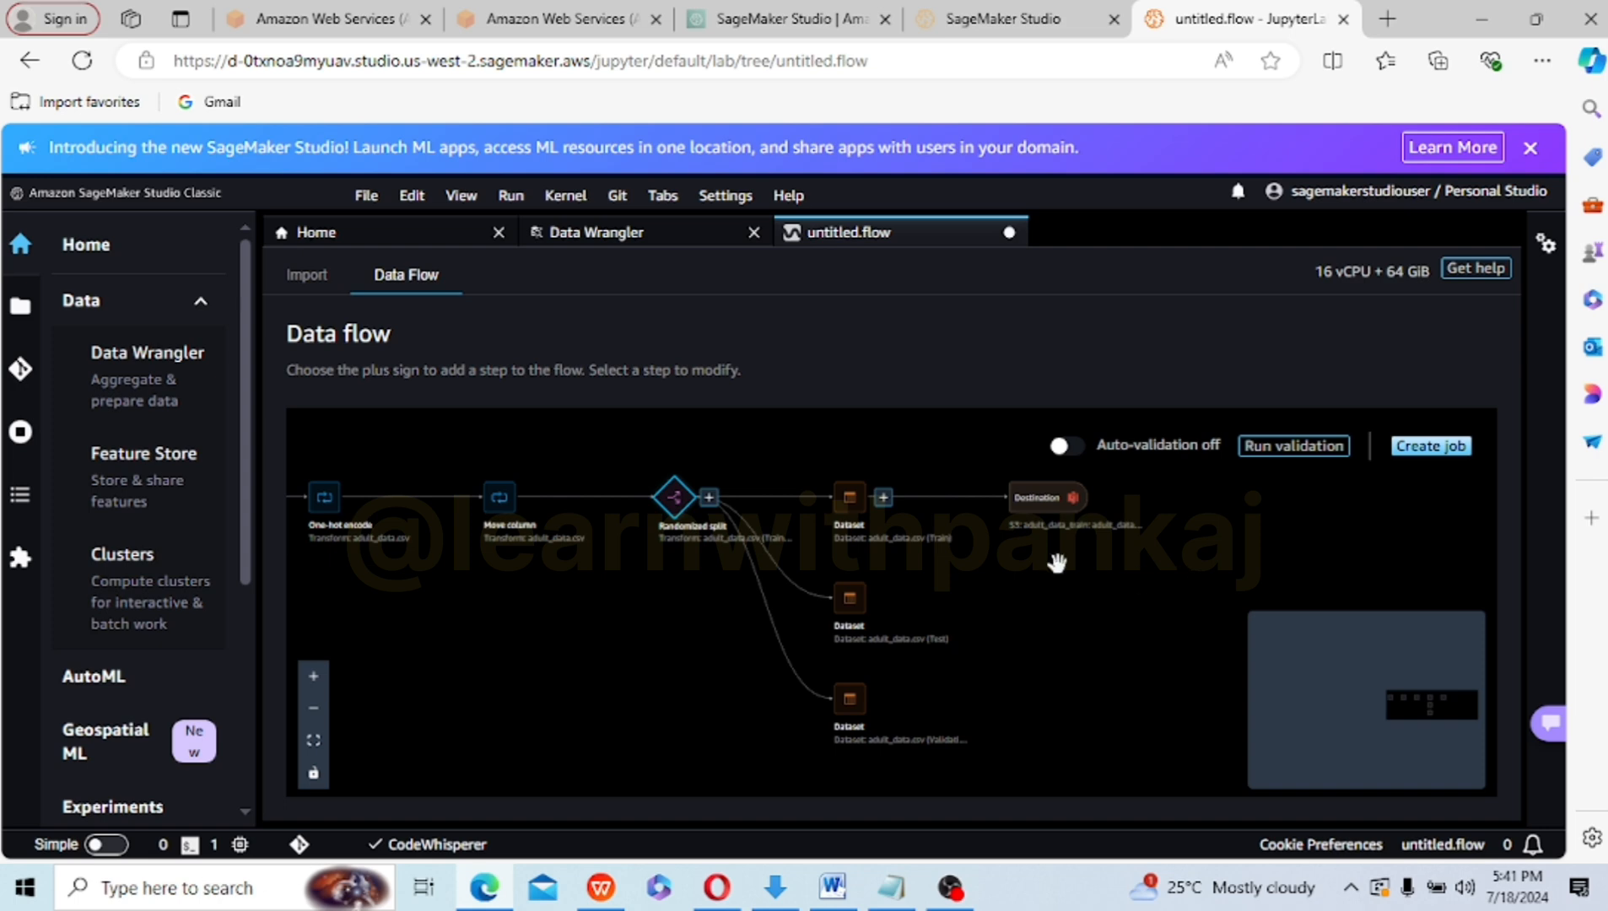
- Start an Amazon S3 destination for the Test dataset and name it adult_data_test
mouse_move(871, 607)
click(885, 601)
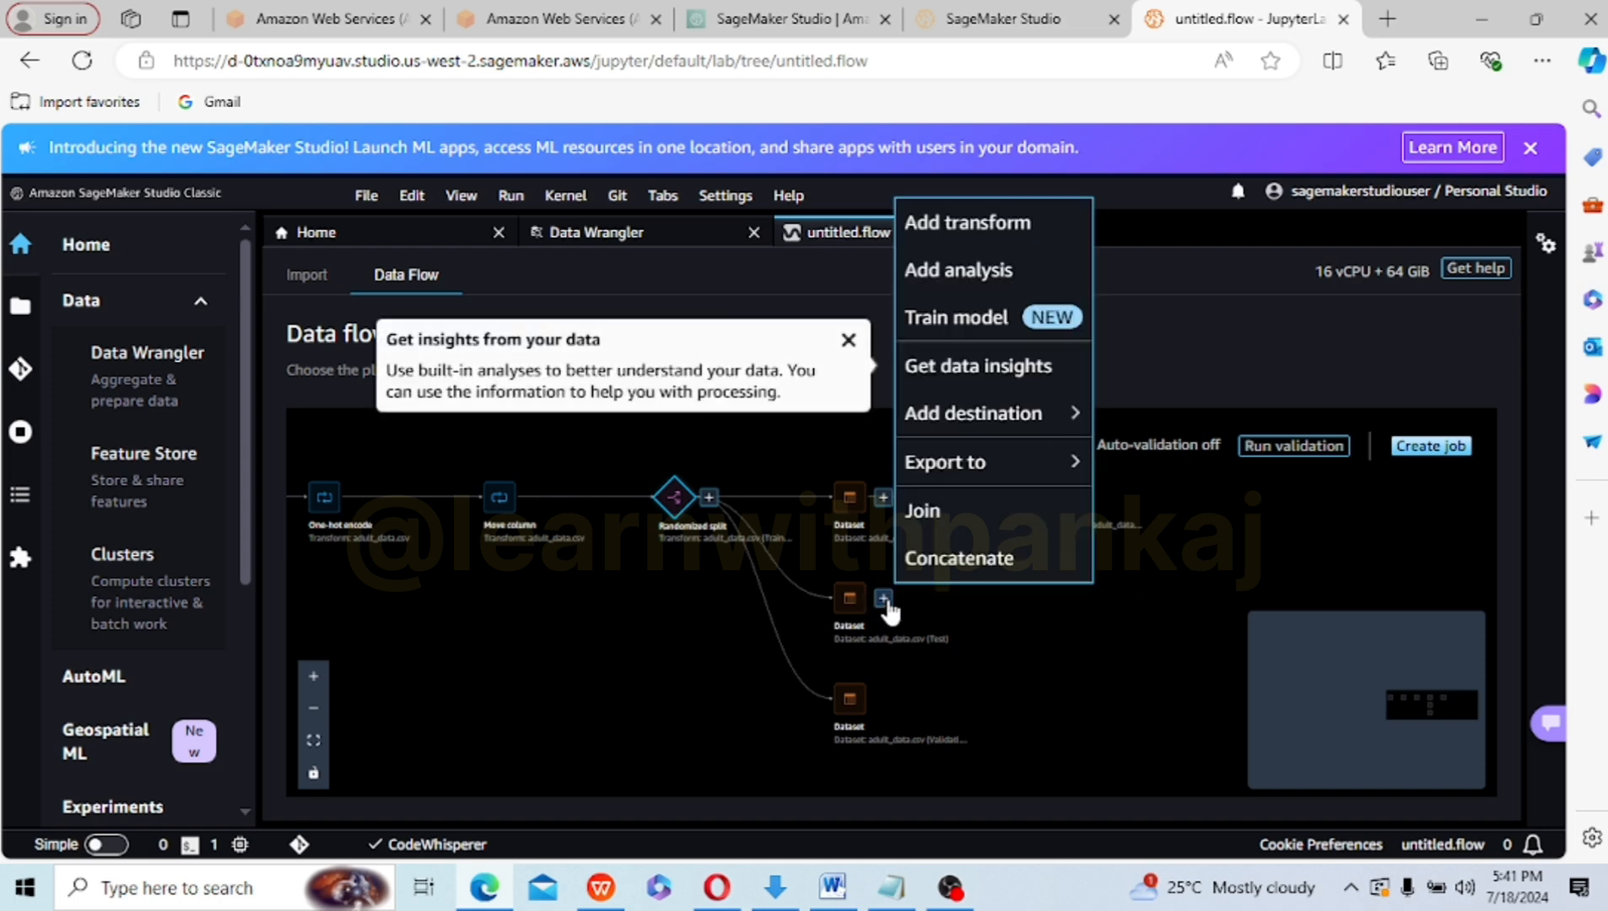
mouse_move(986, 429)
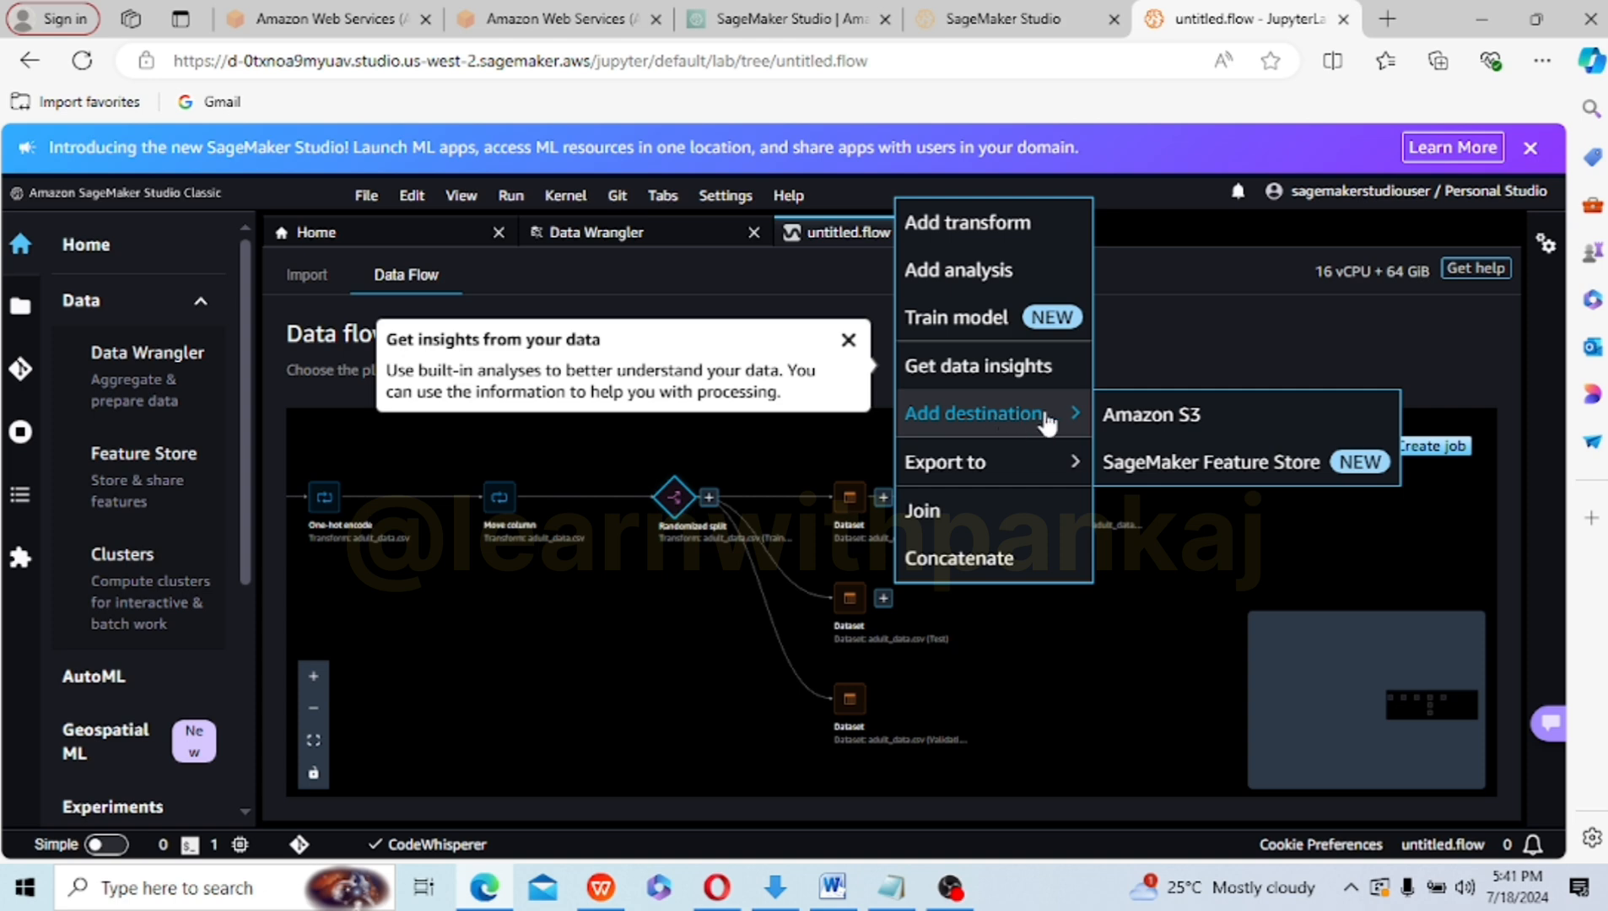
click(1120, 414)
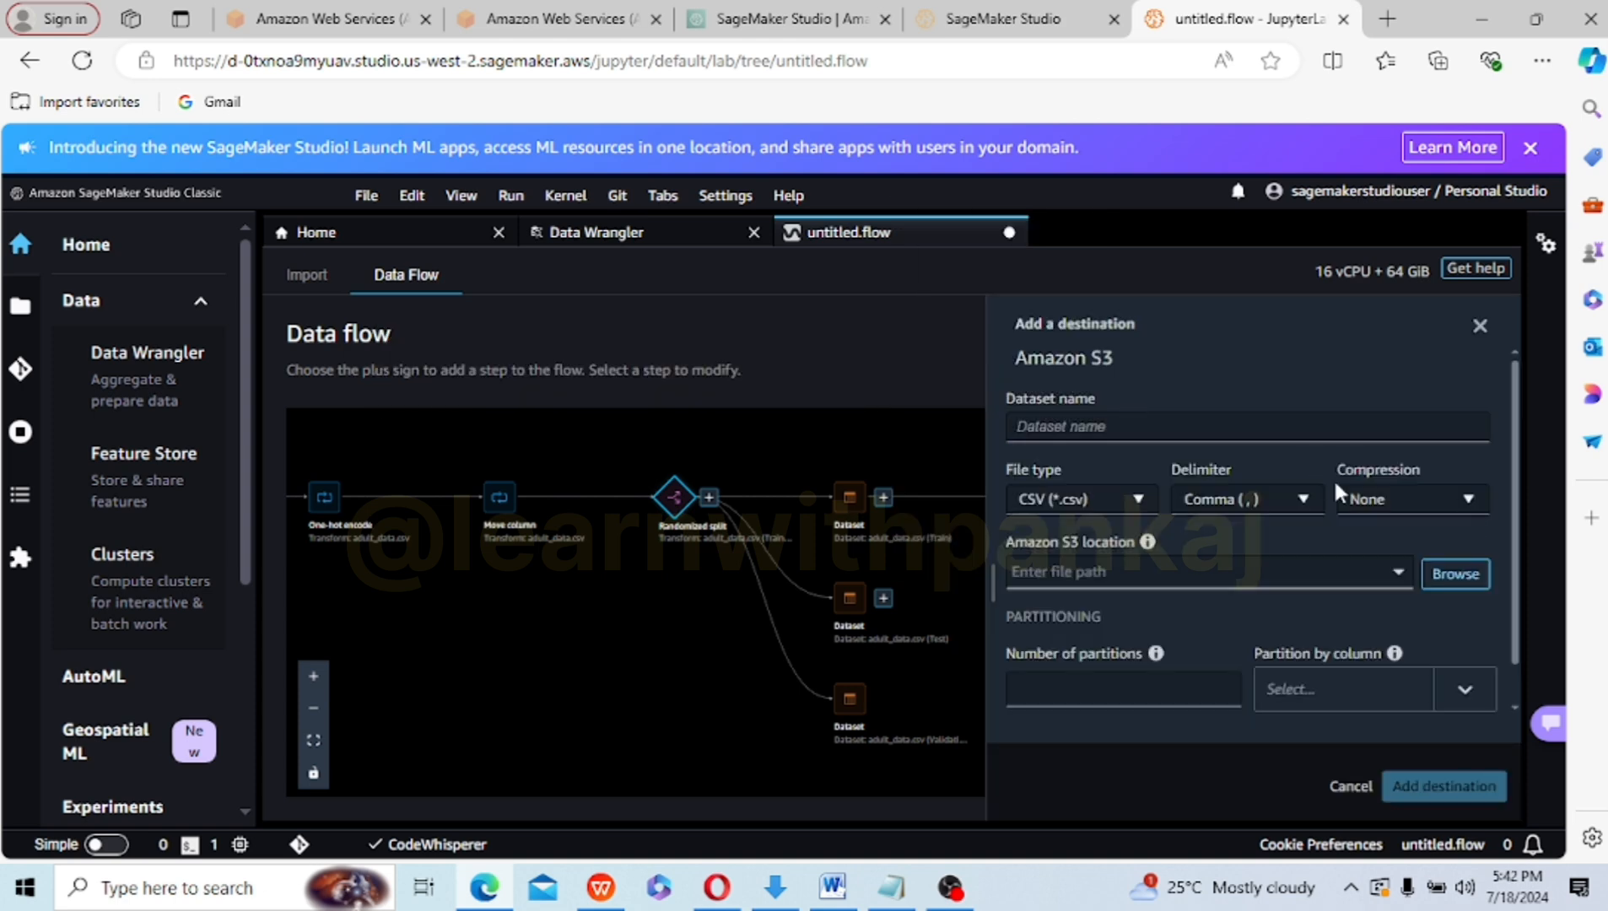
click(1172, 428)
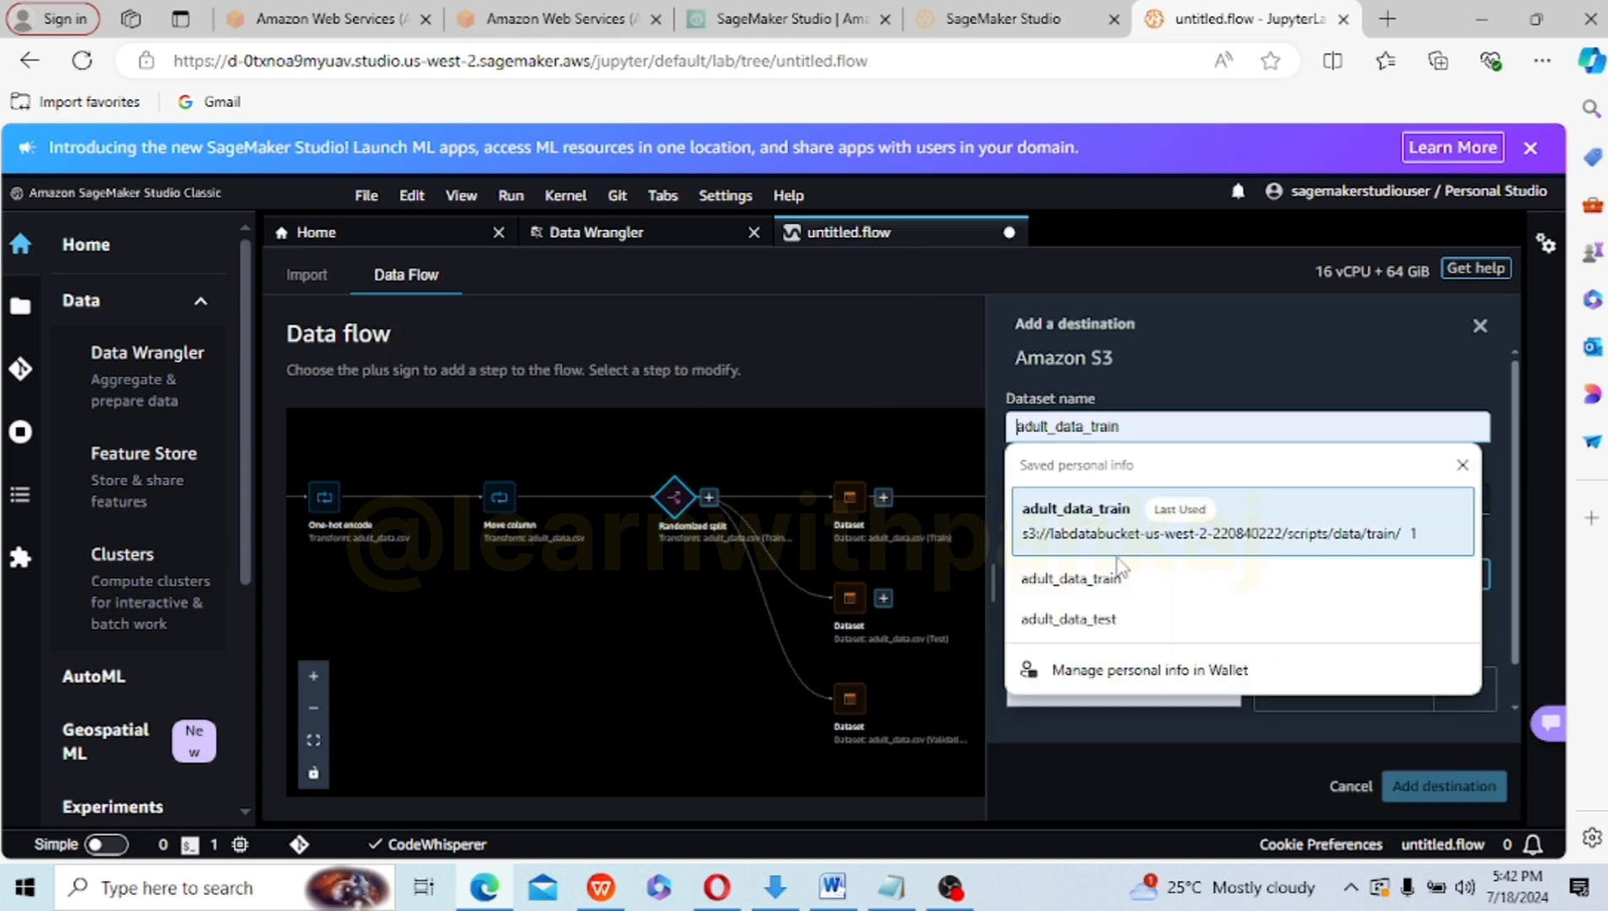
click(1105, 618)
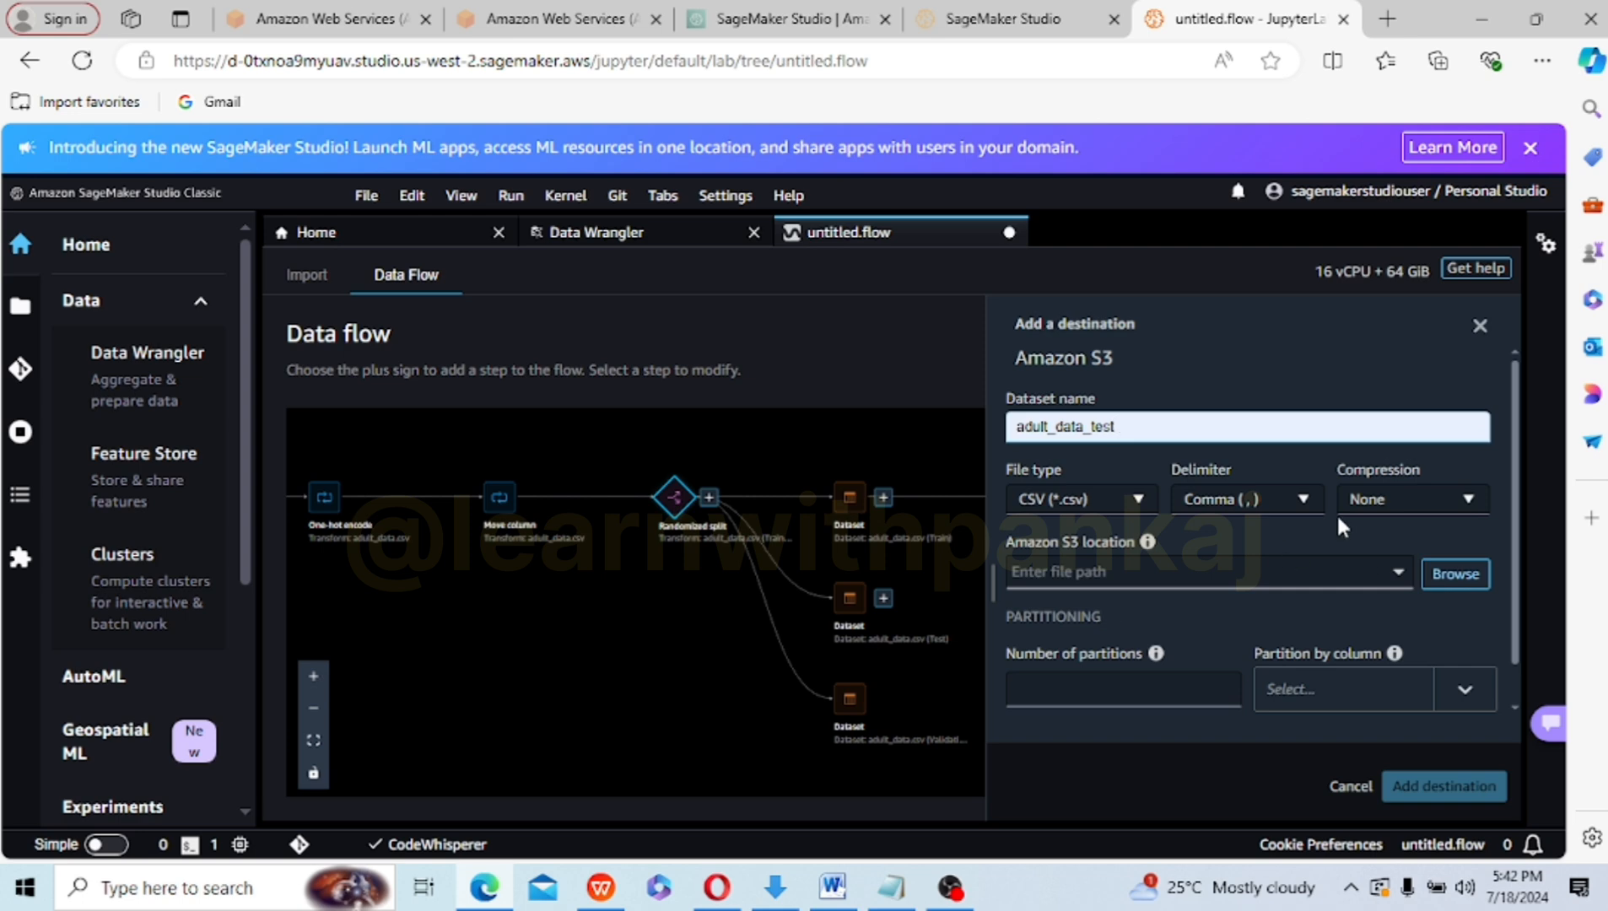
- Set the Amazon S3 location to scripts/data/test in the labdatabucket bucket for us-west-2 and add the Test destination
click(1429, 574)
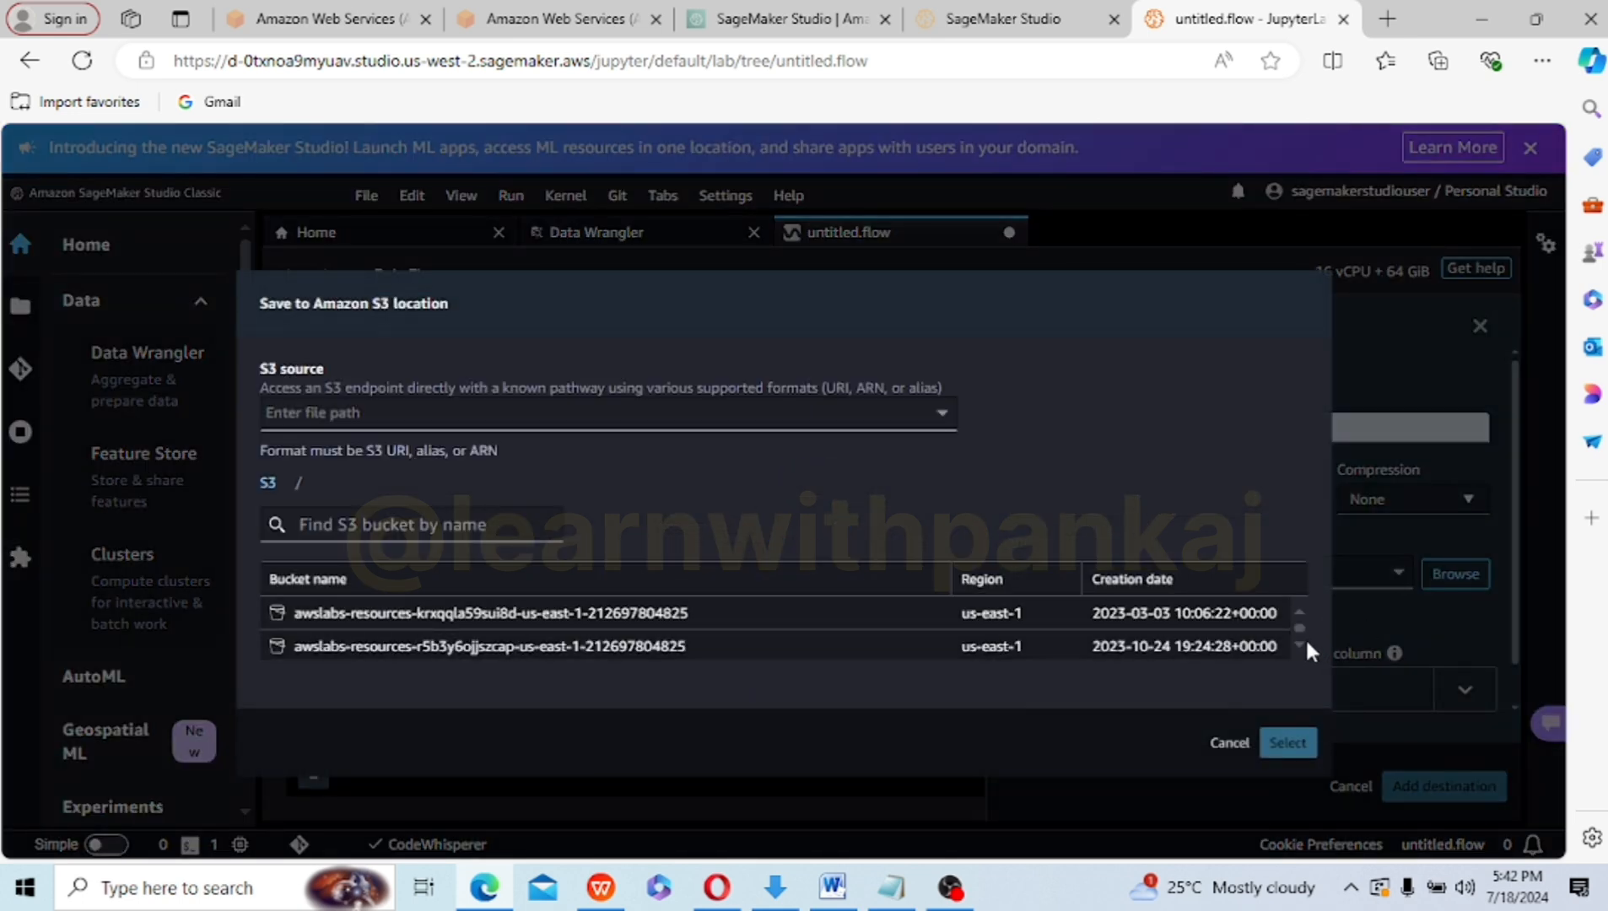
scroll(1303, 641, down, 3)
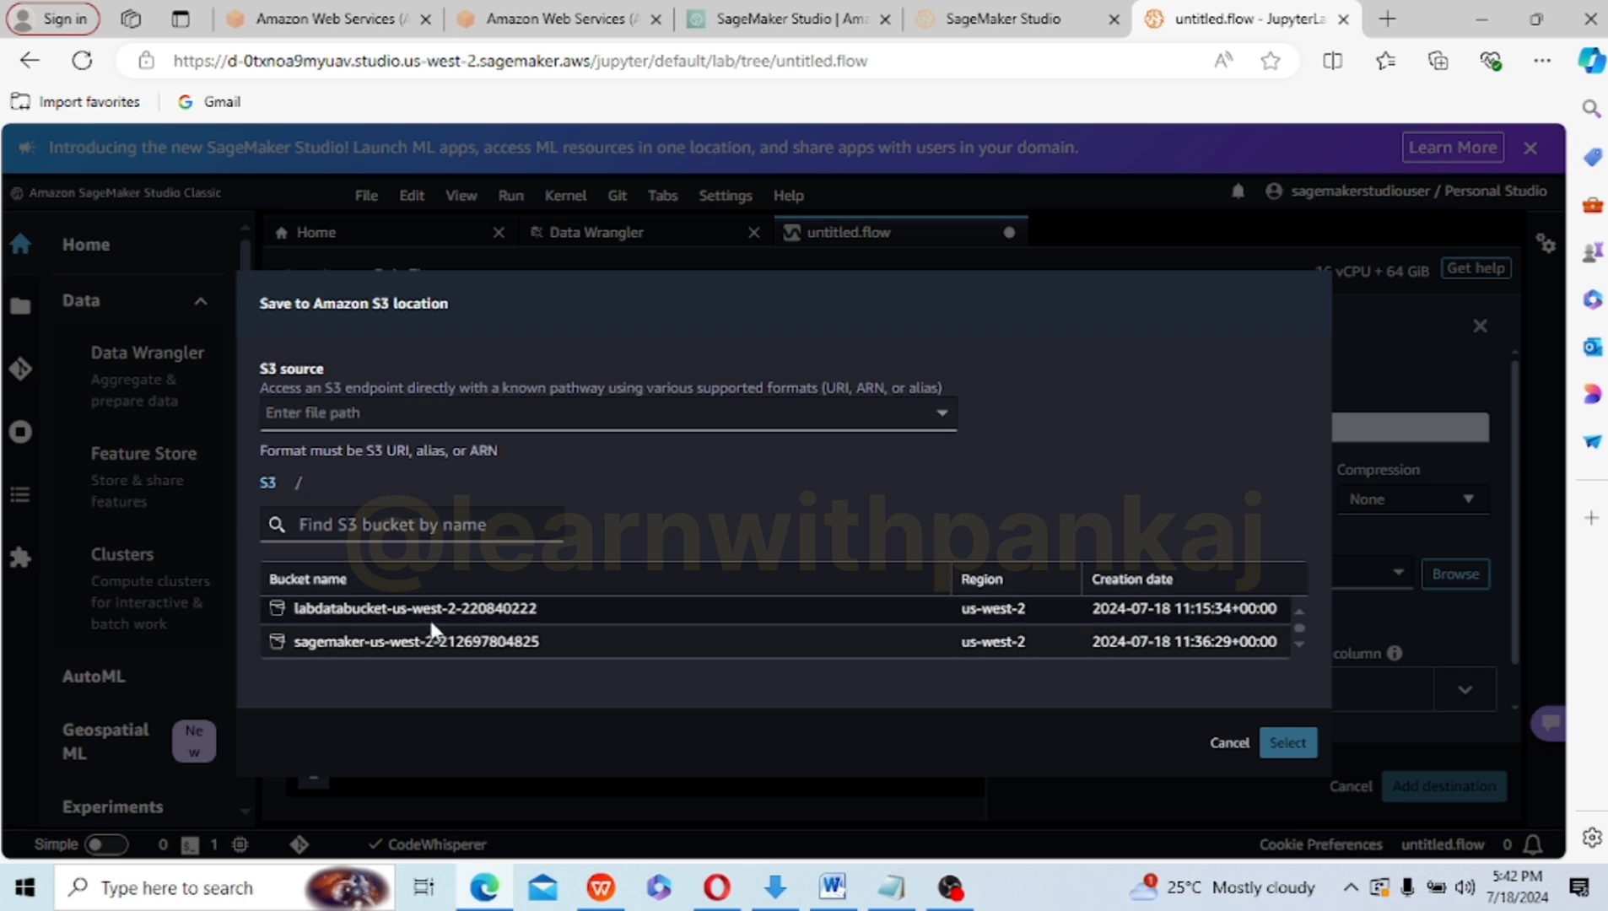
click(420, 609)
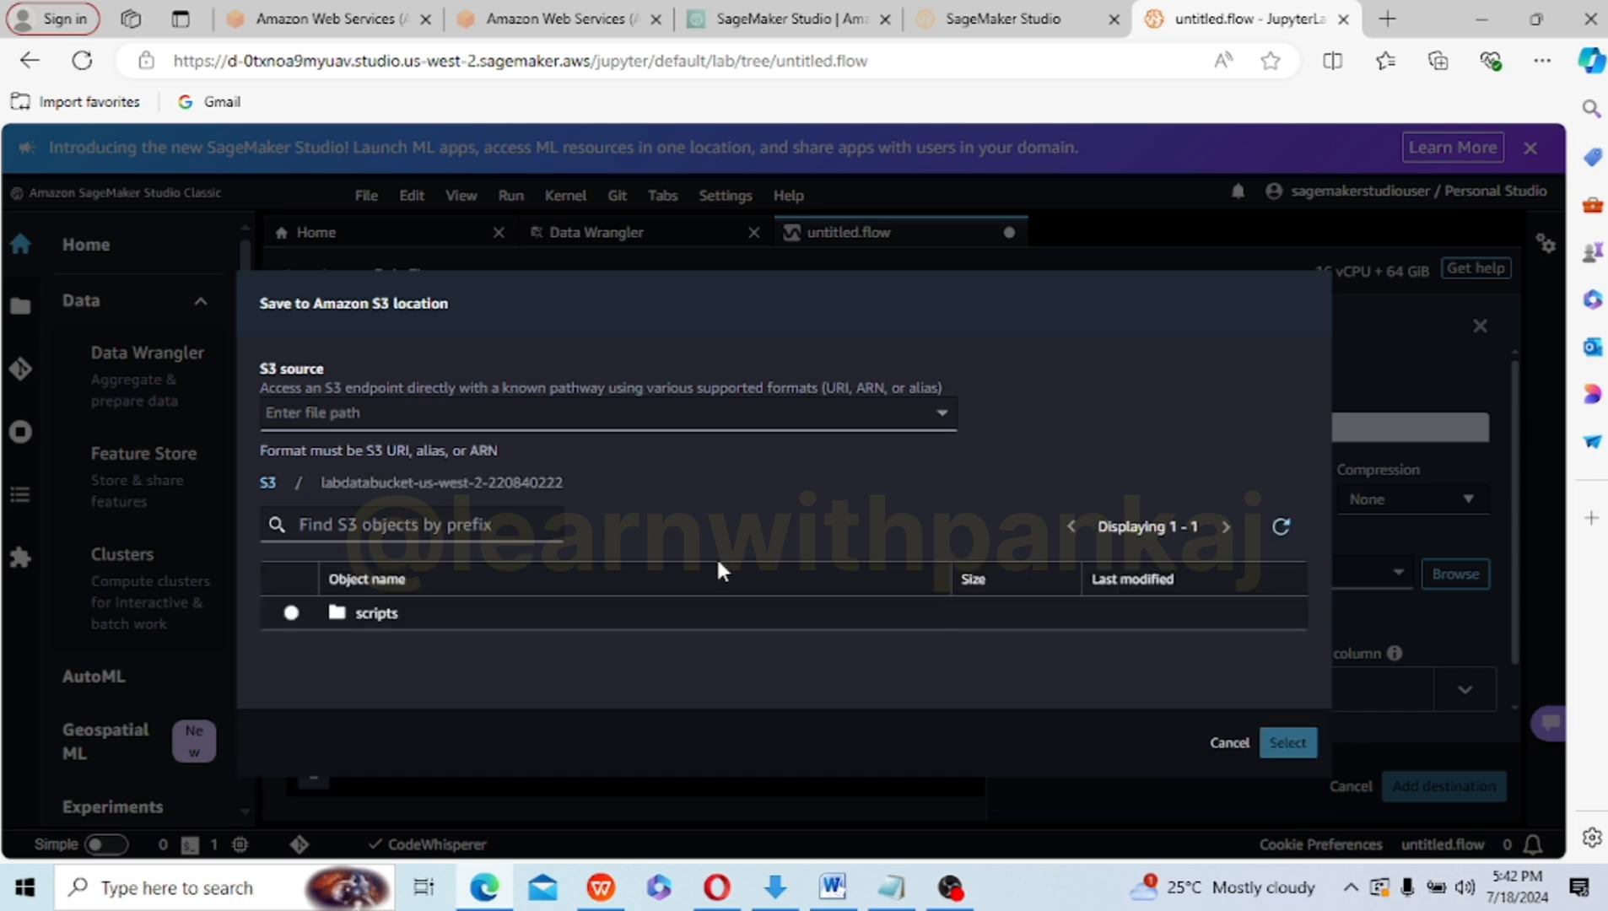
click(367, 614)
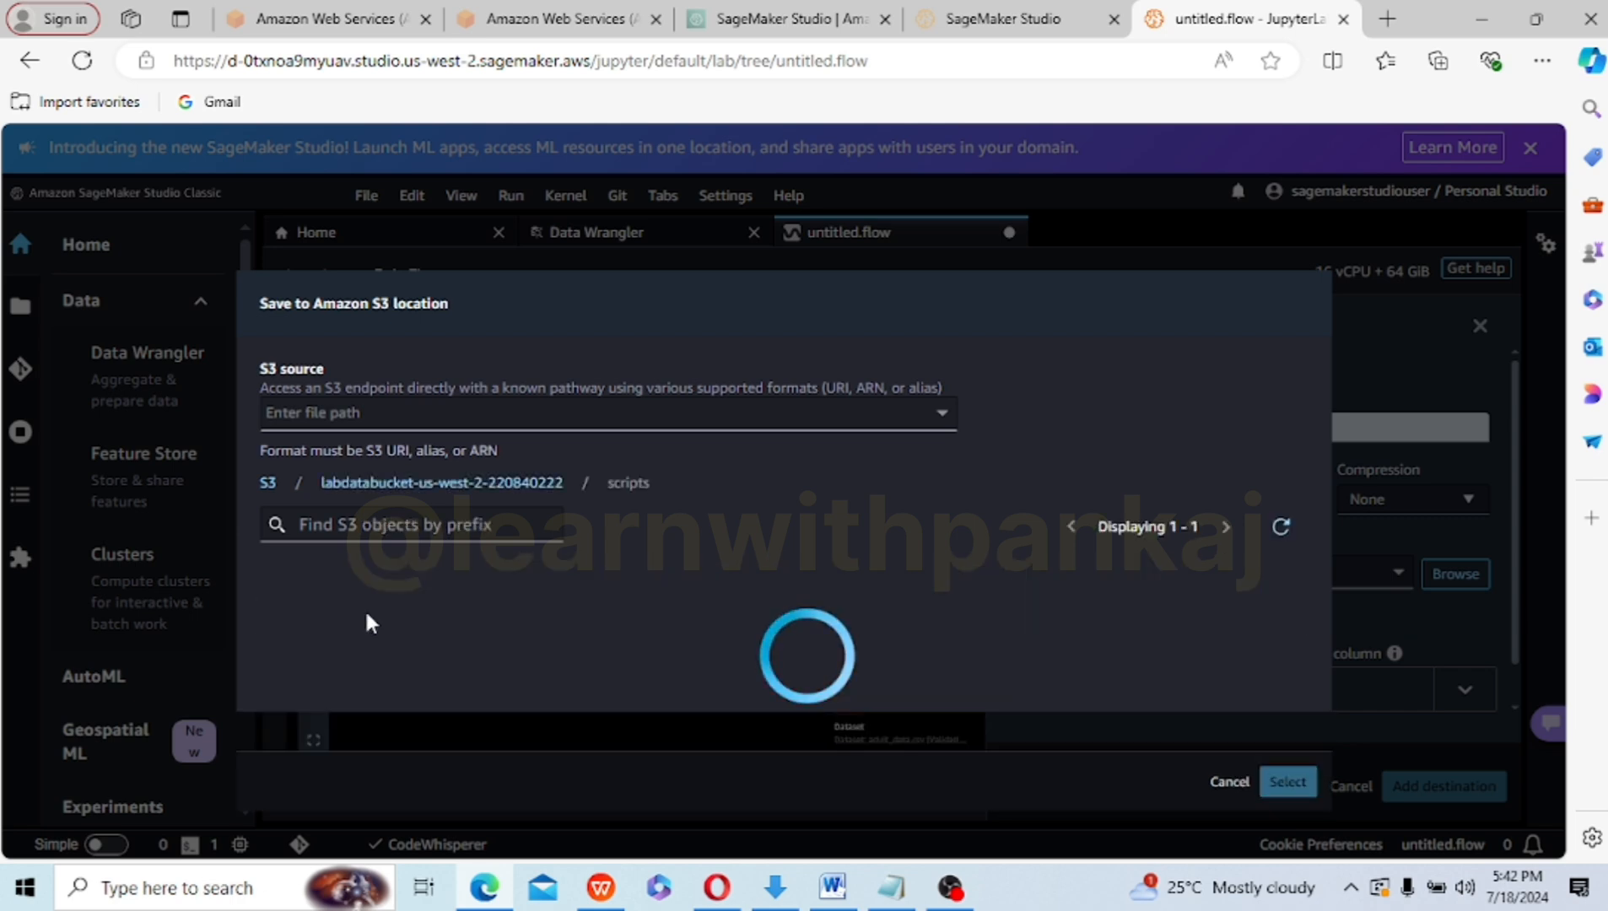
click(377, 613)
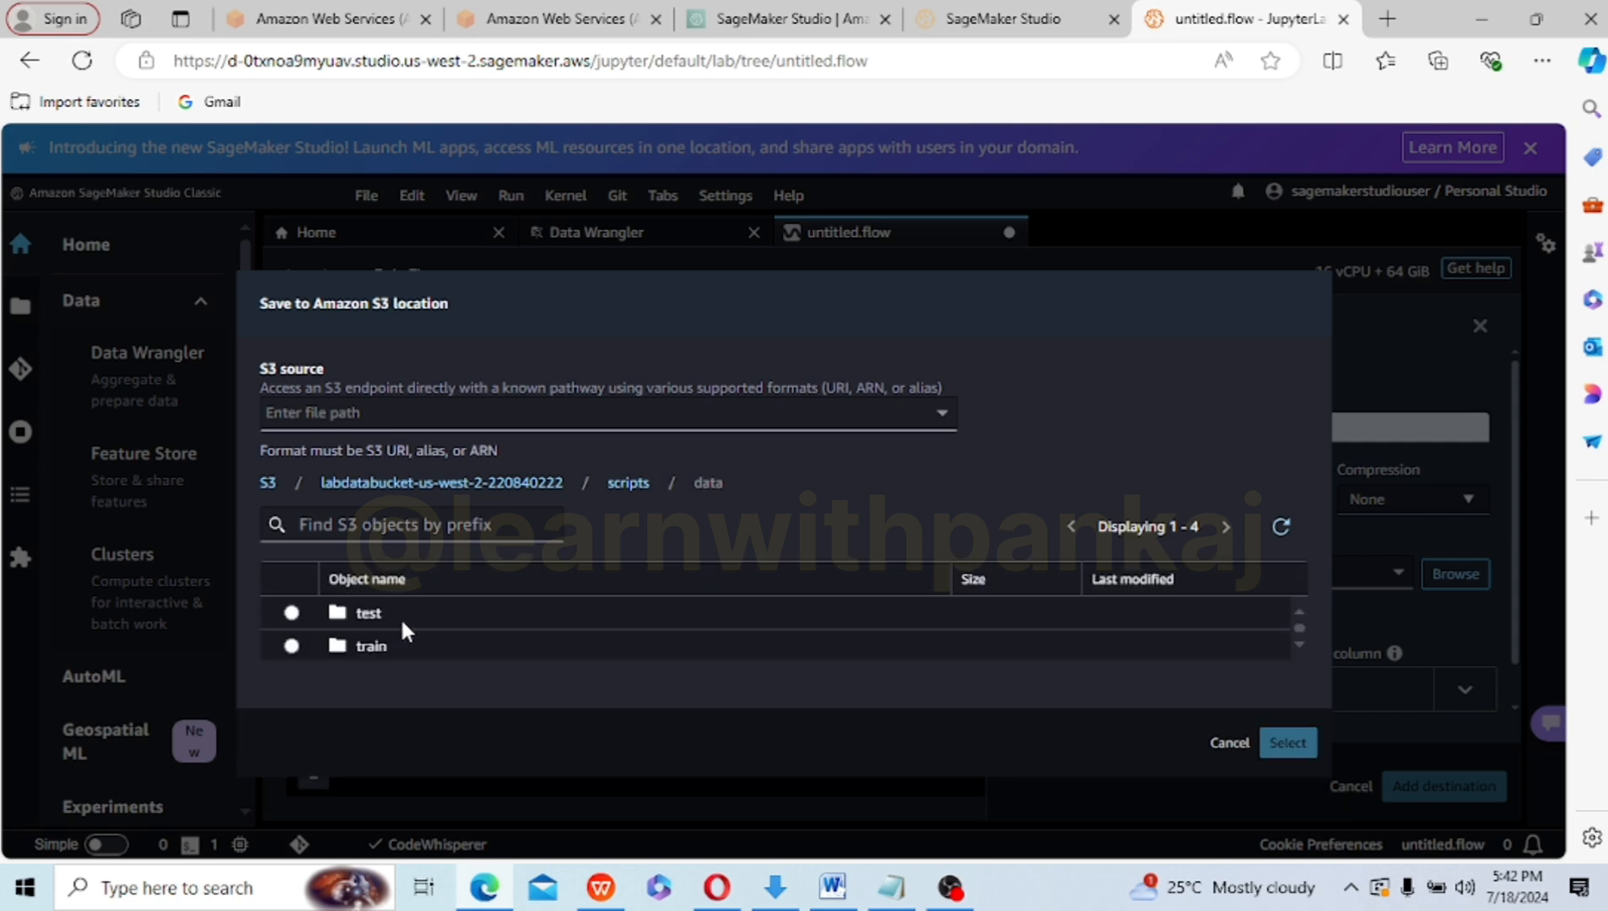
click(291, 613)
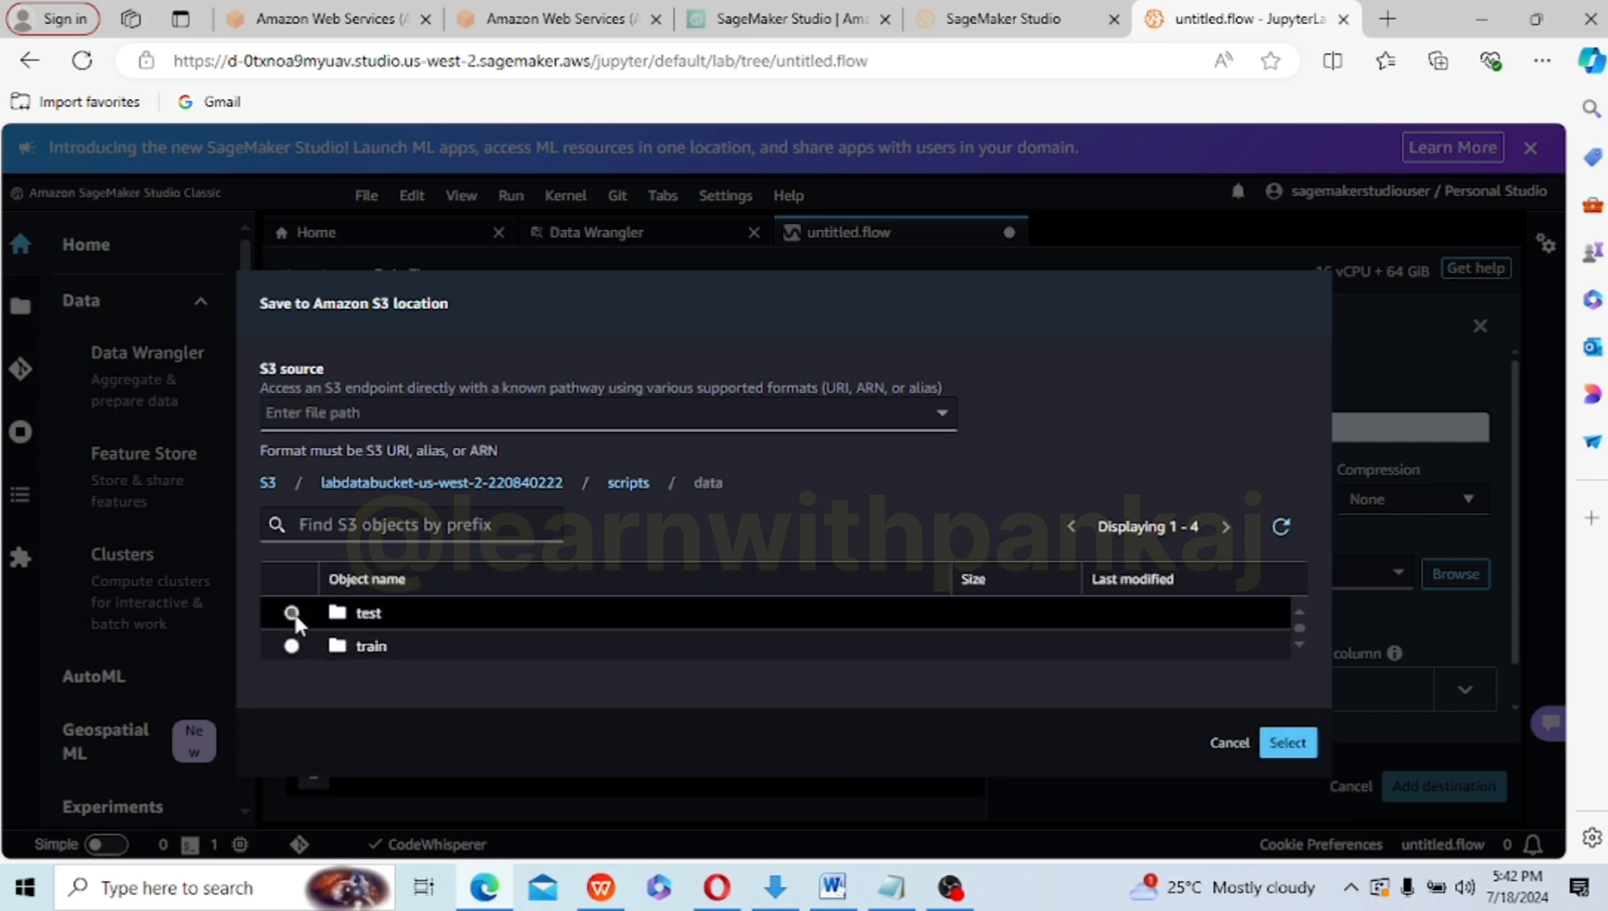
click(1287, 742)
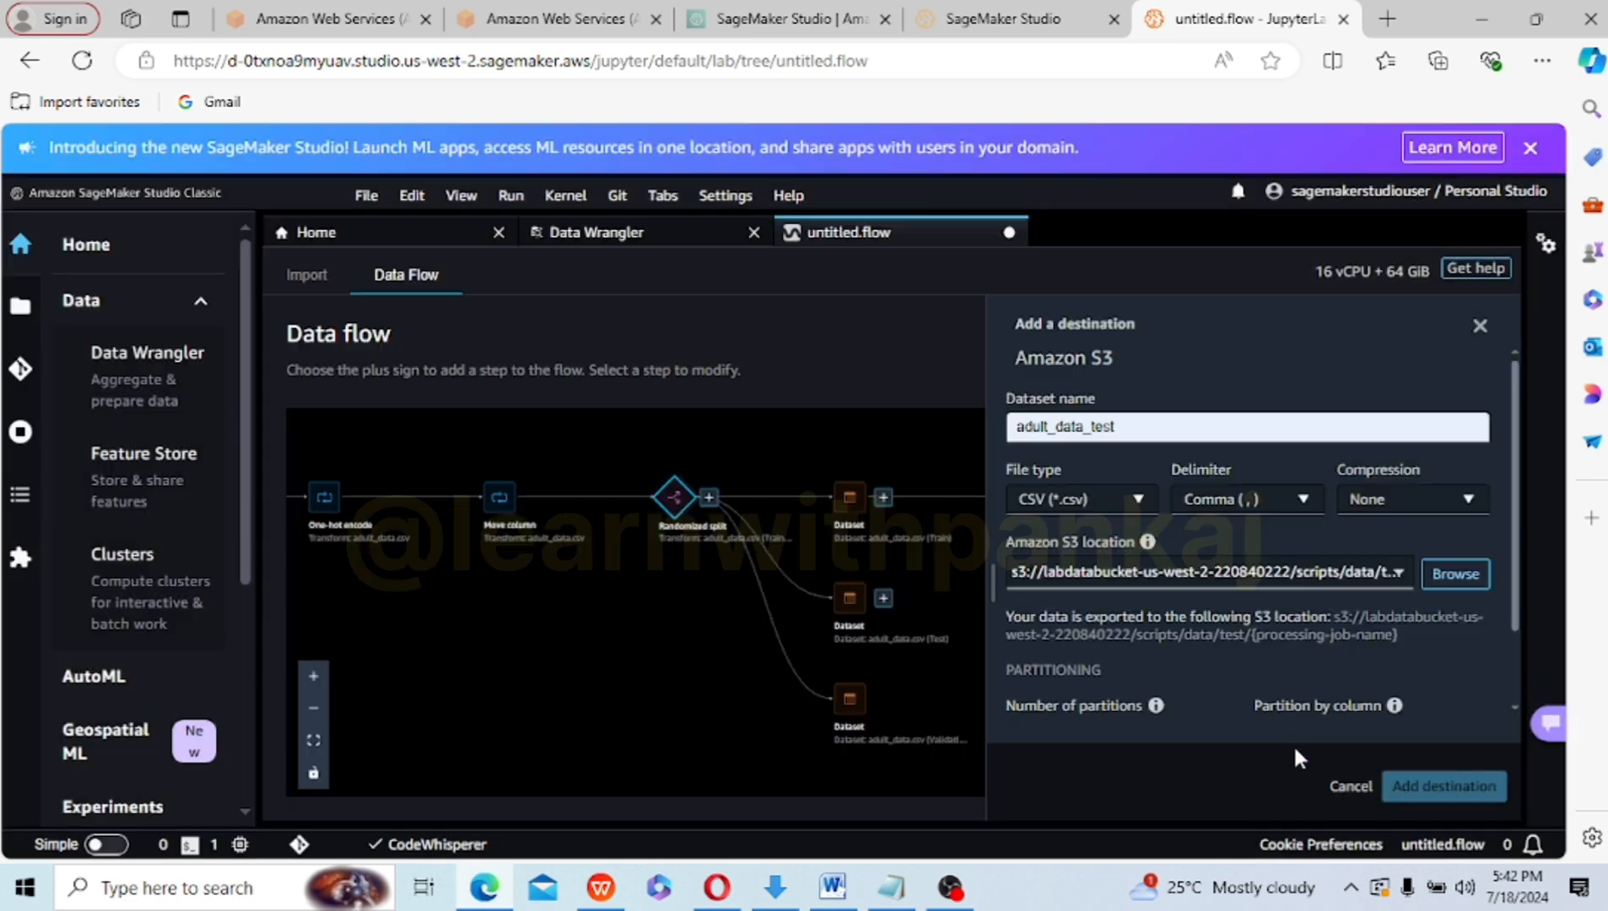
click(1419, 789)
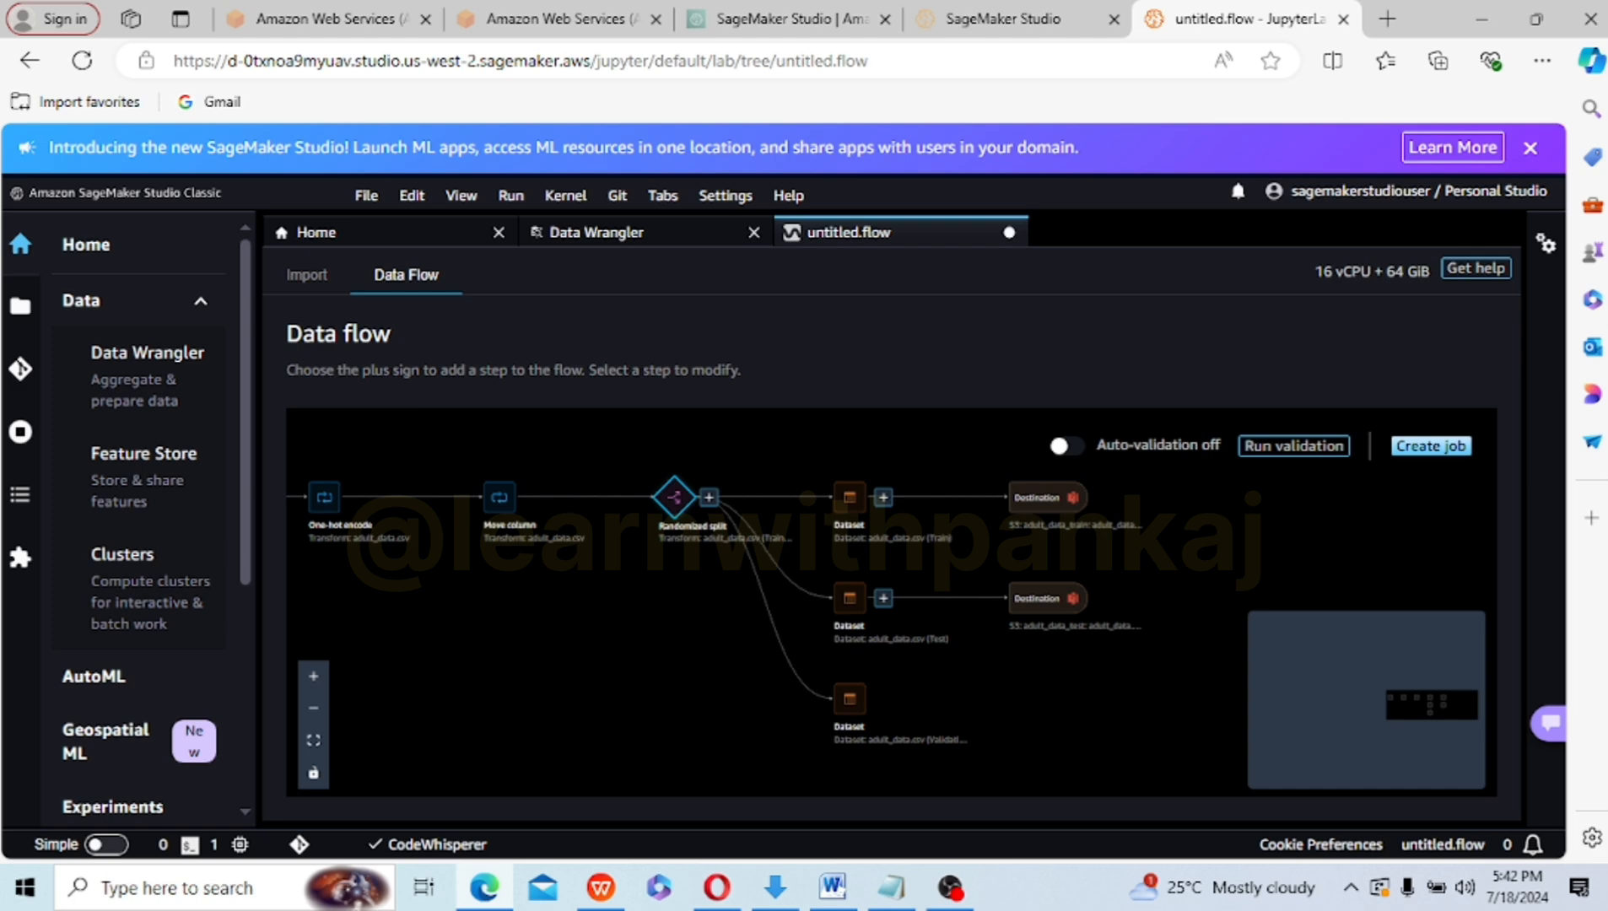
- Start an Amazon S3 destination for the Validation dataset and name it adult_data_validation
click(883, 700)
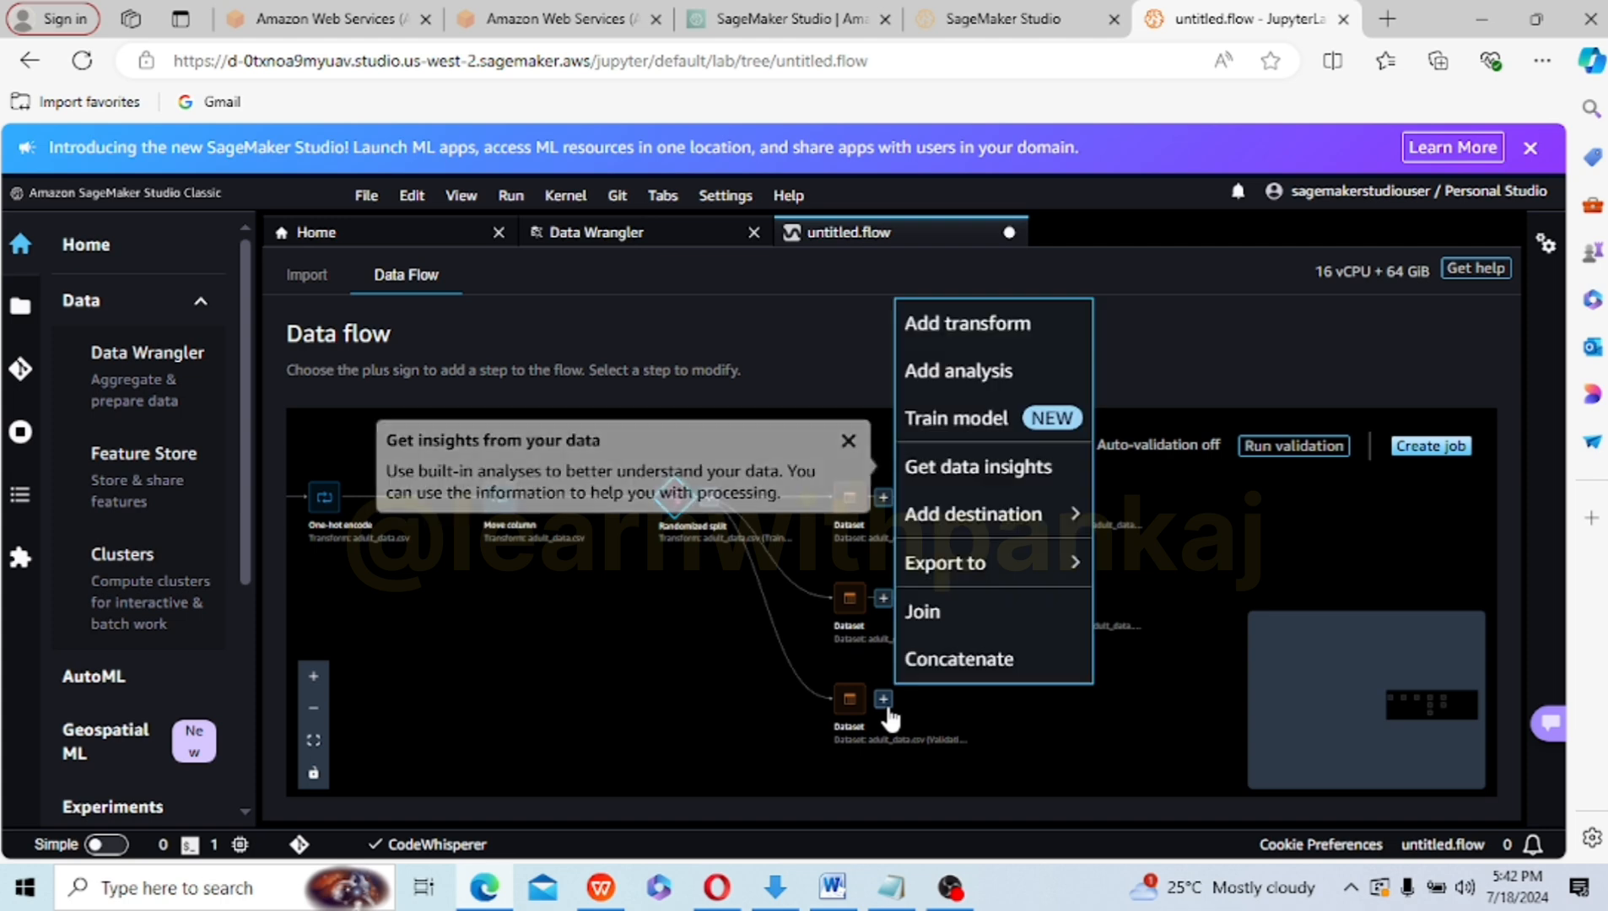
mouse_move(955, 517)
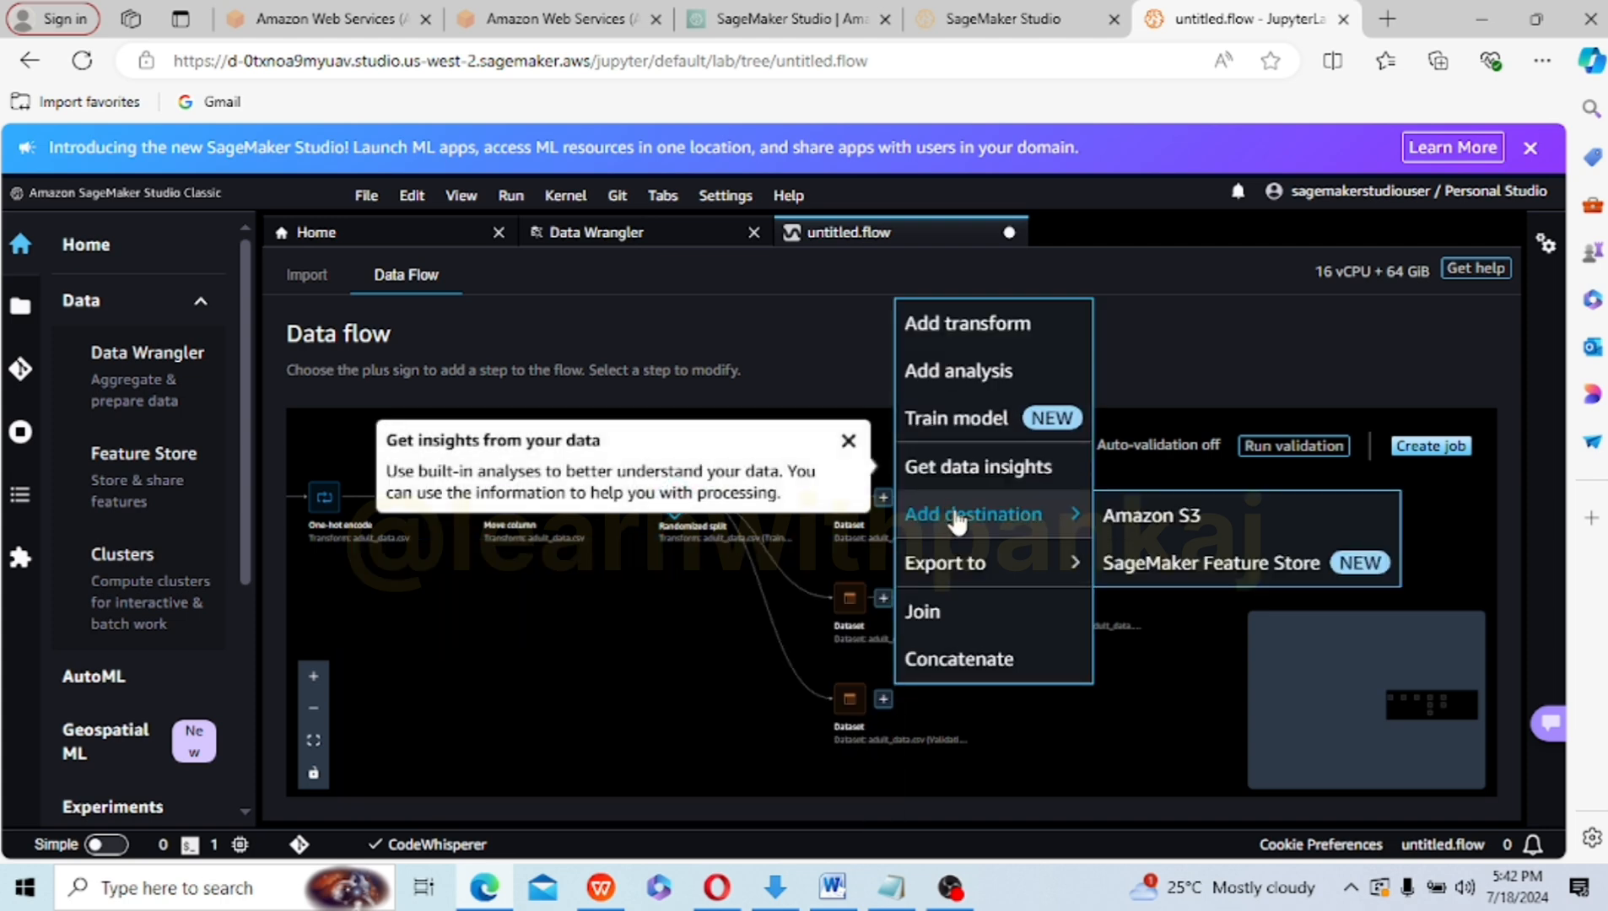
click(1150, 516)
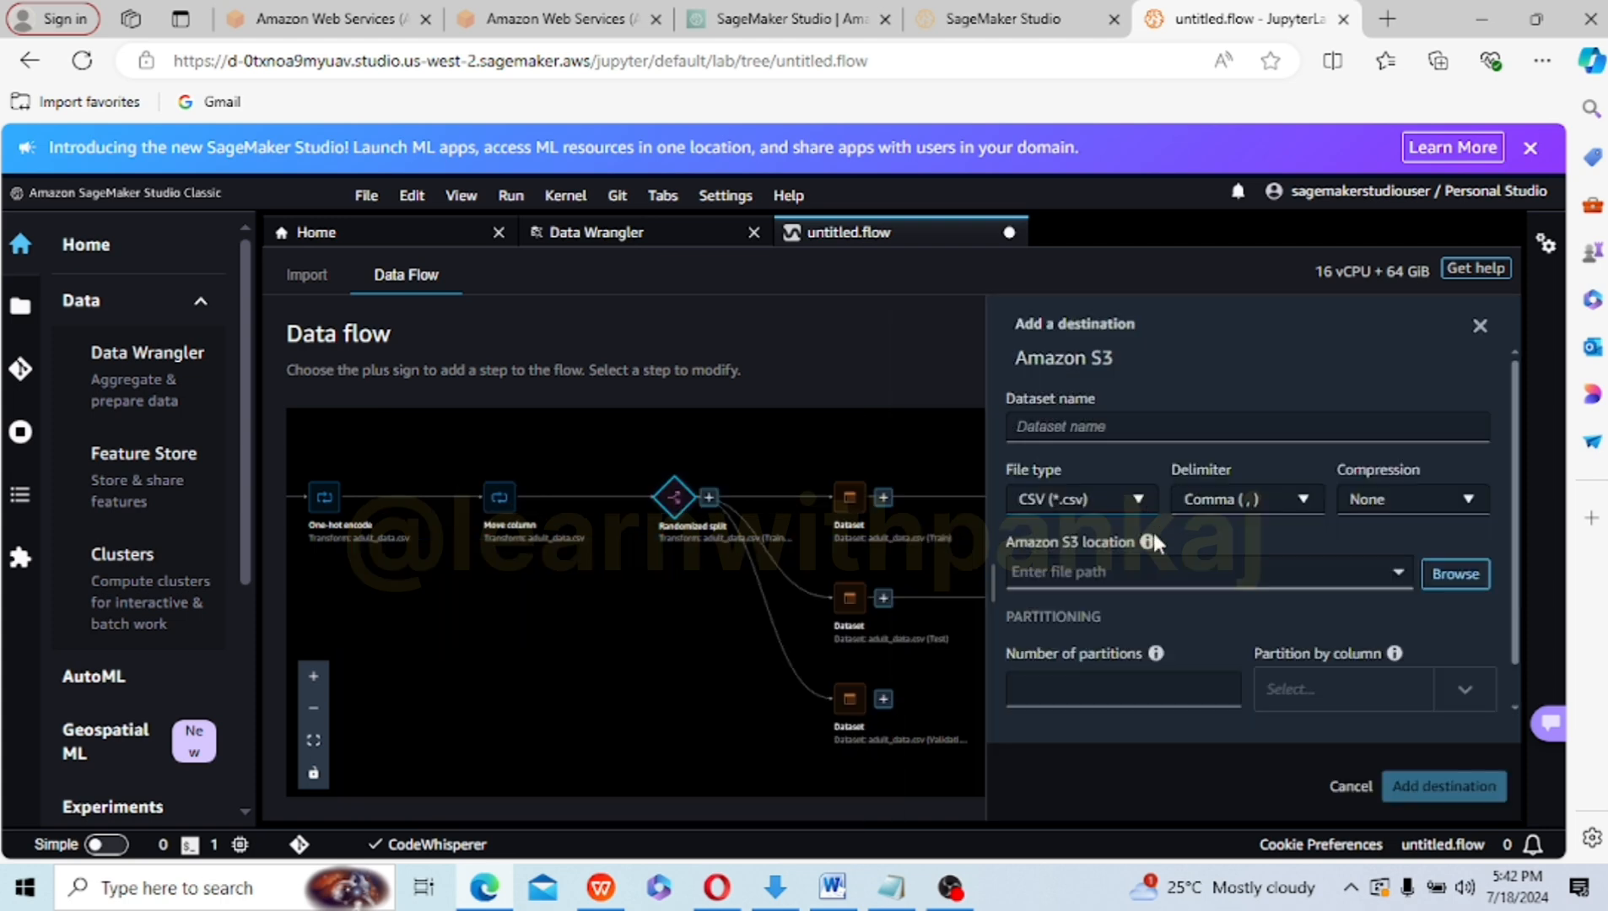
click(1216, 431)
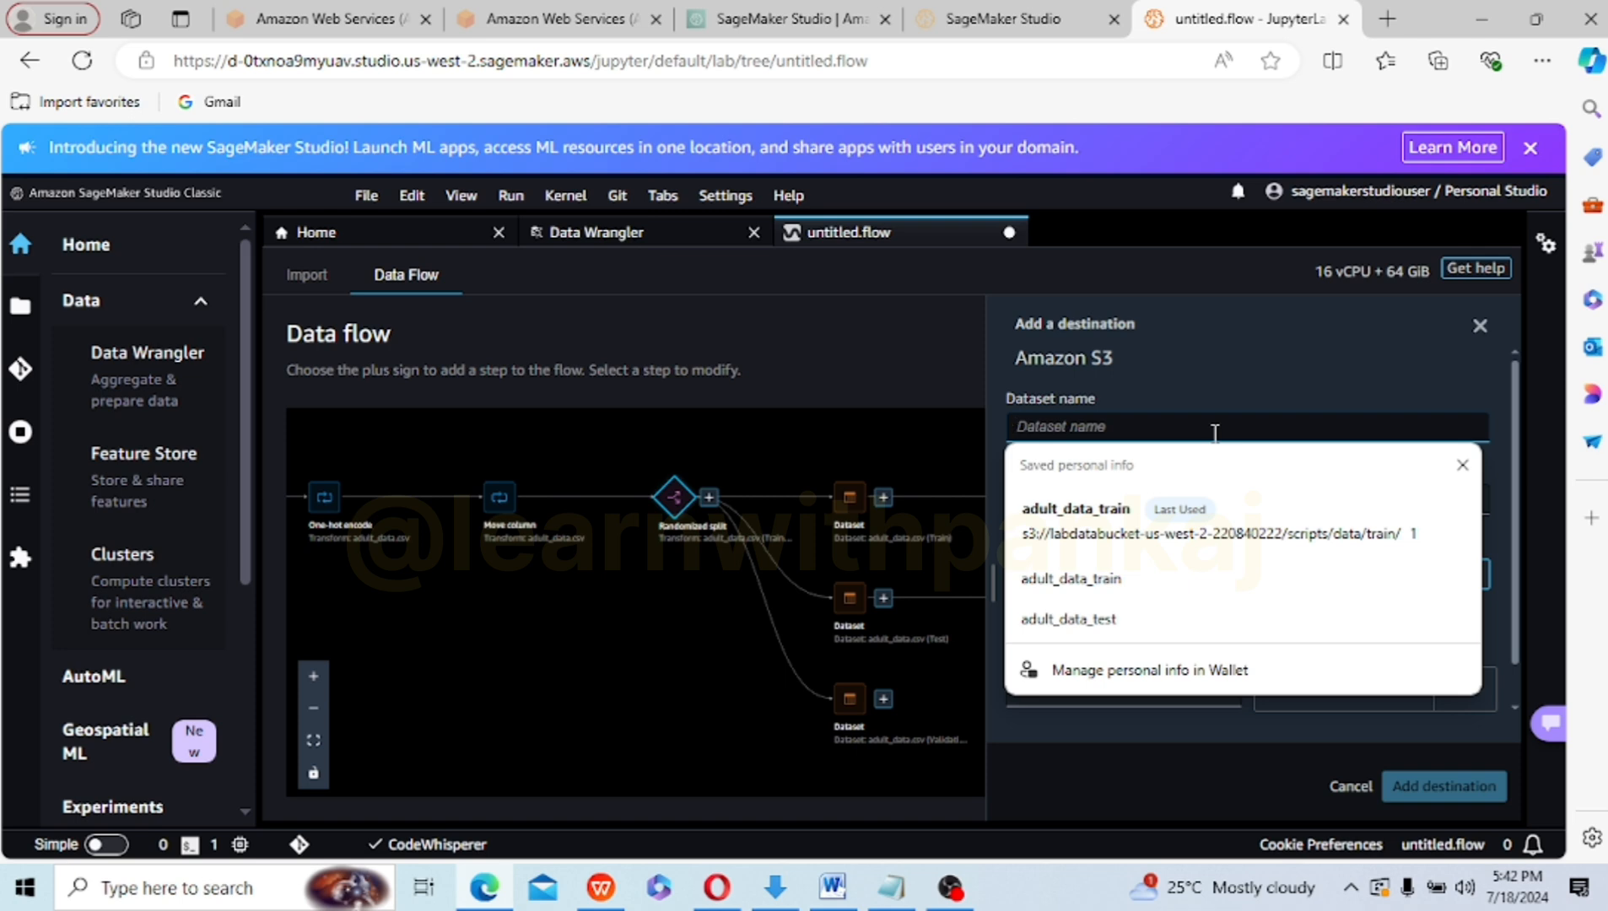
text(ADULT_VALIDA)
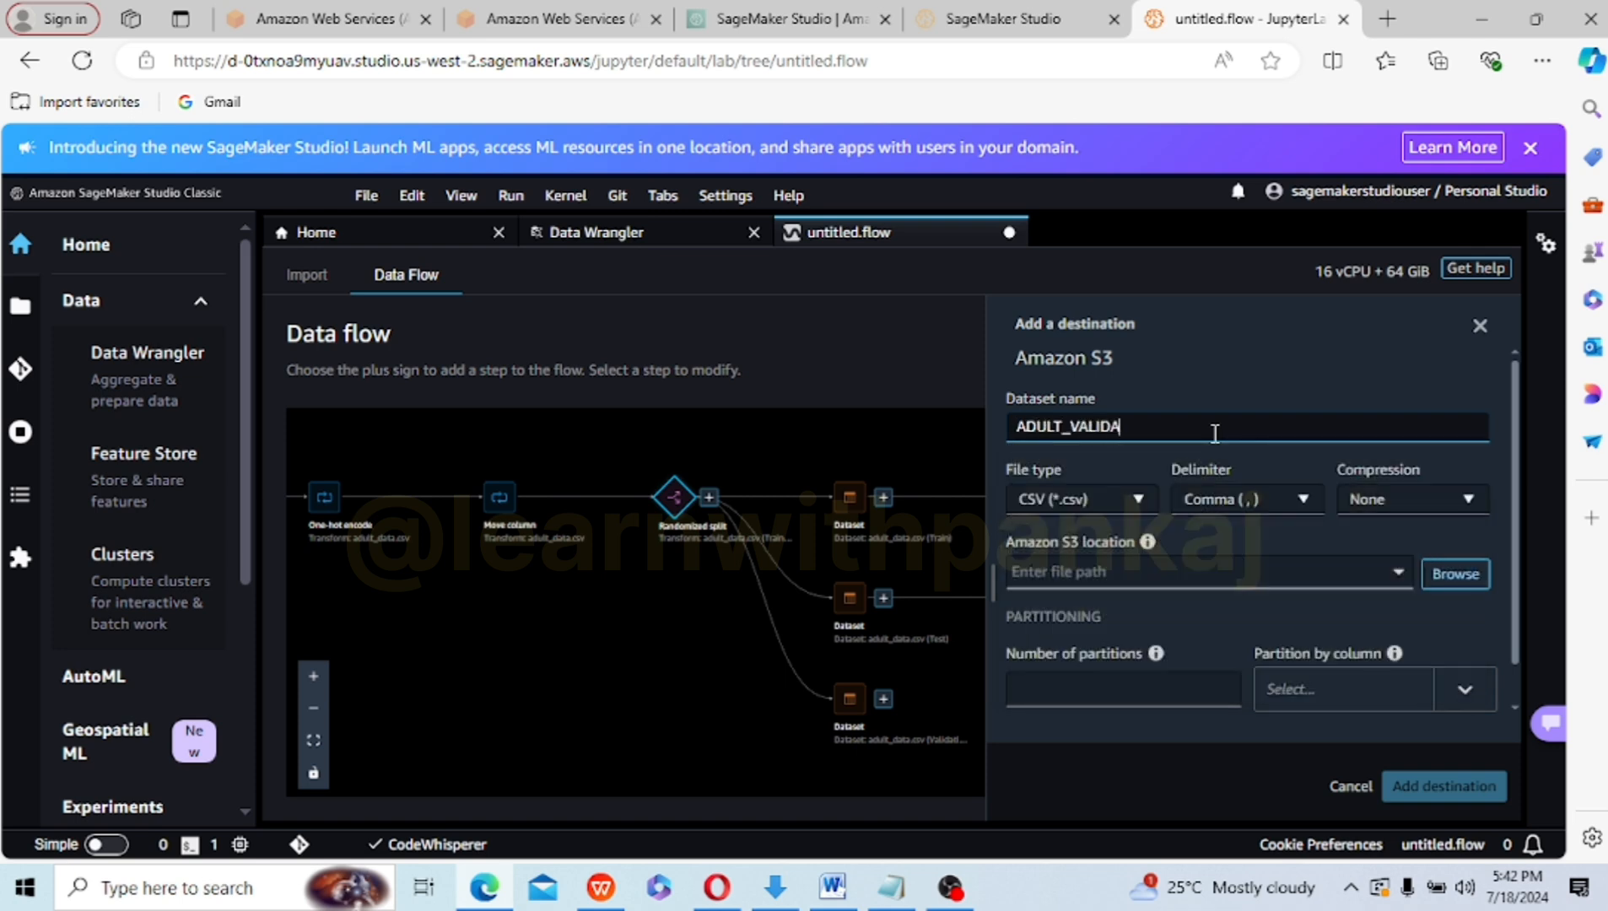
text(TE_)
key(ctrl+a)
text(adul)
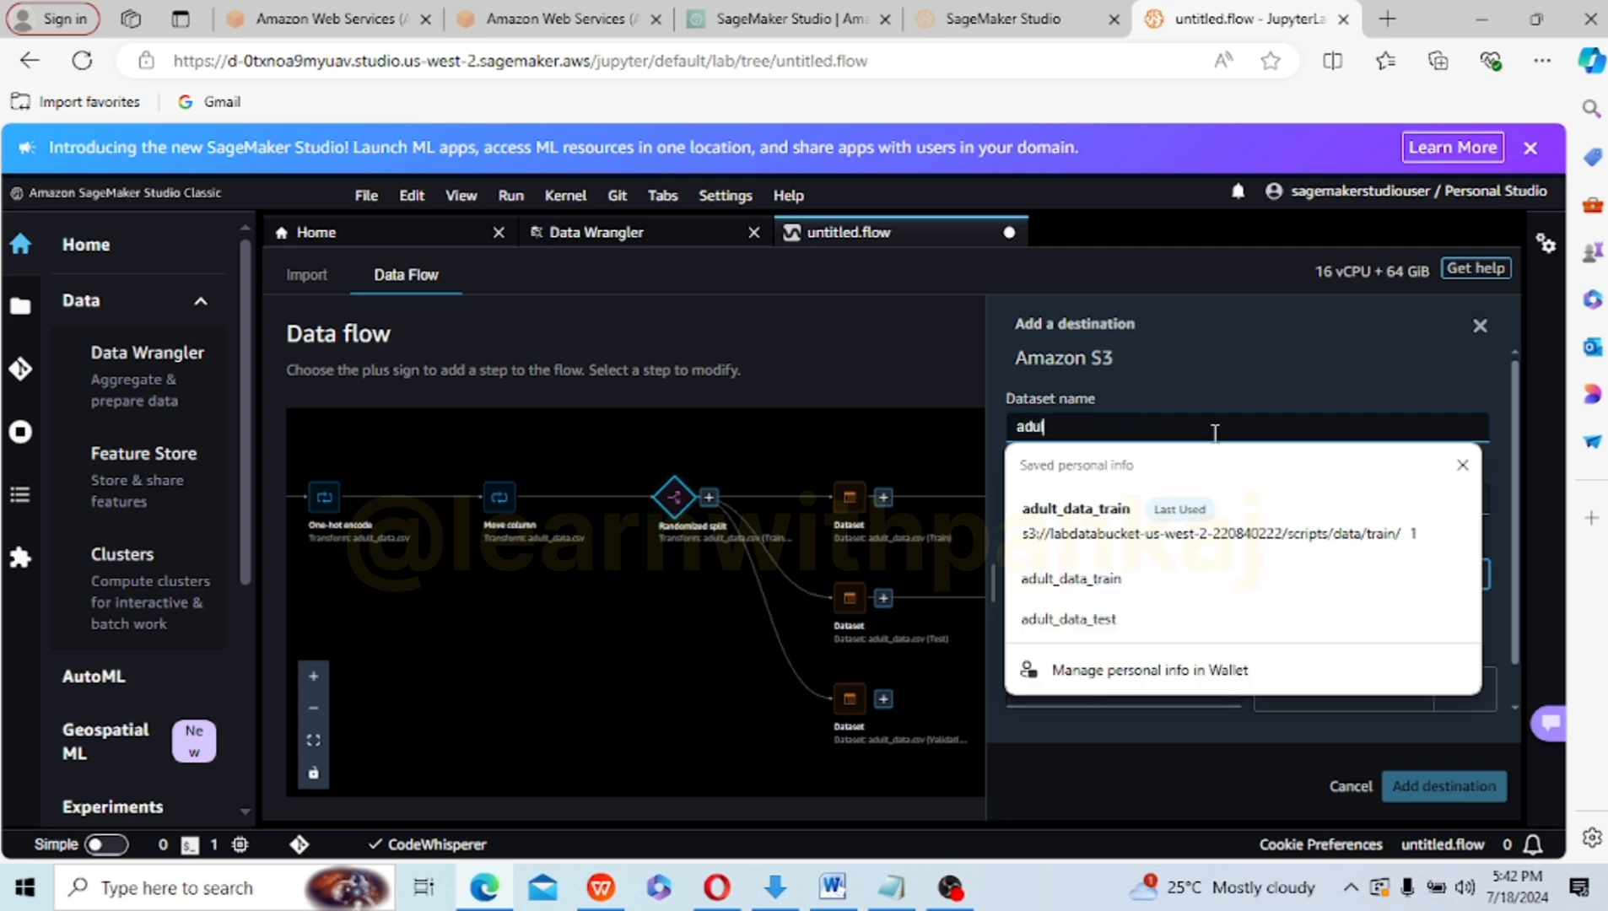
text(t_data_validation)
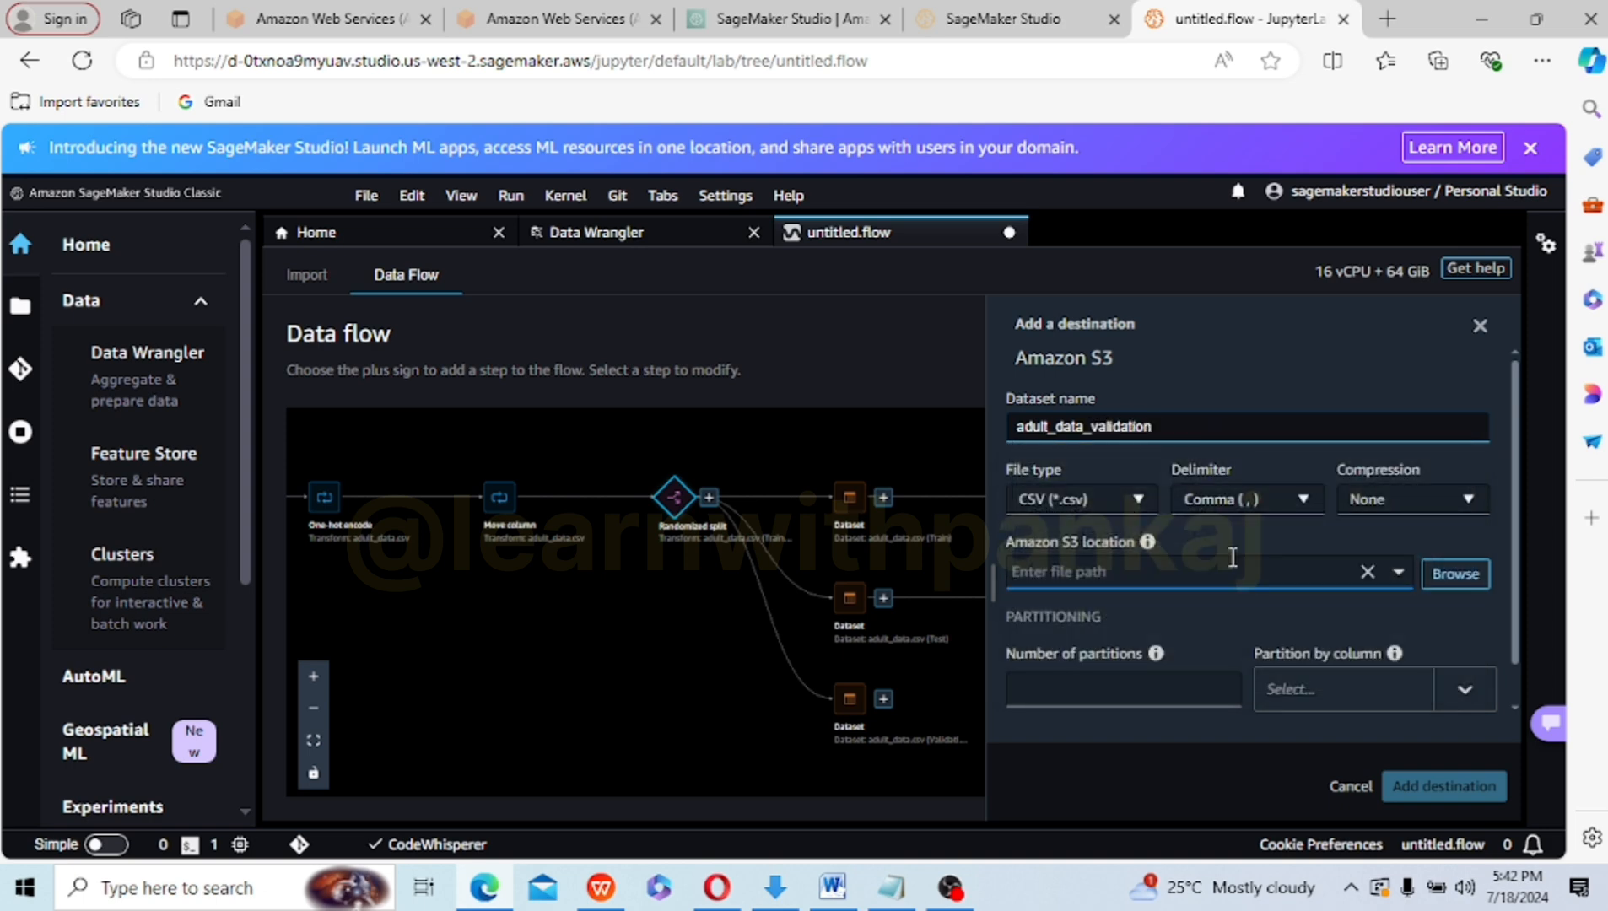
- Set the Amazon S3 location to scripts/data/validation in the labdatabucket bucket for us-west-2 and add the Validation destination
click(1445, 554)
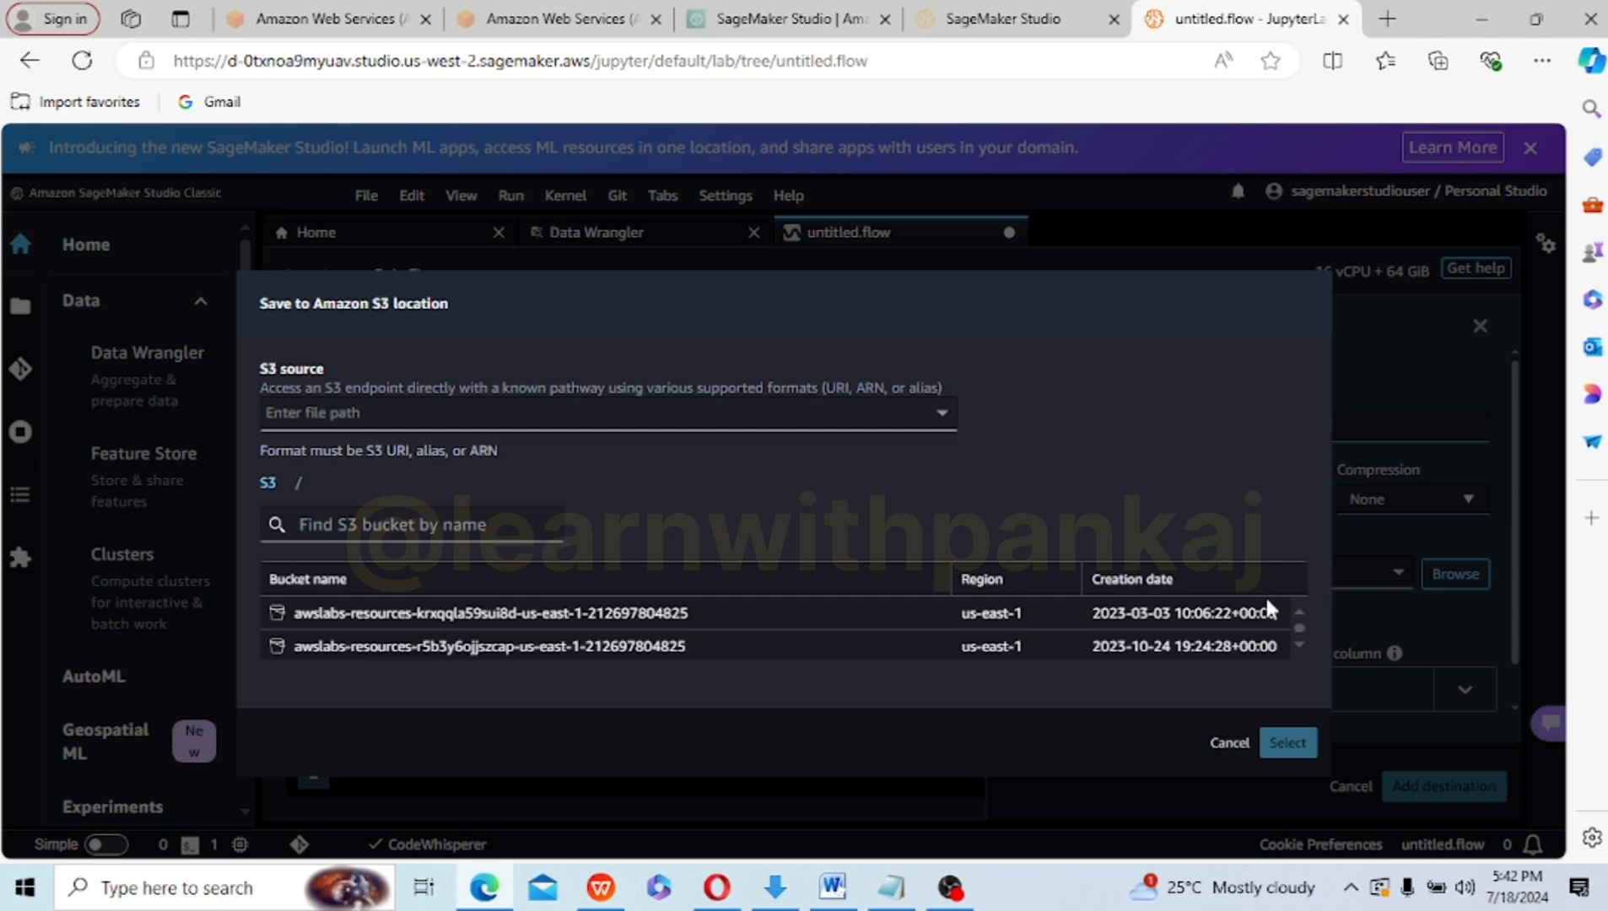
scroll(1292, 631, down, 2)
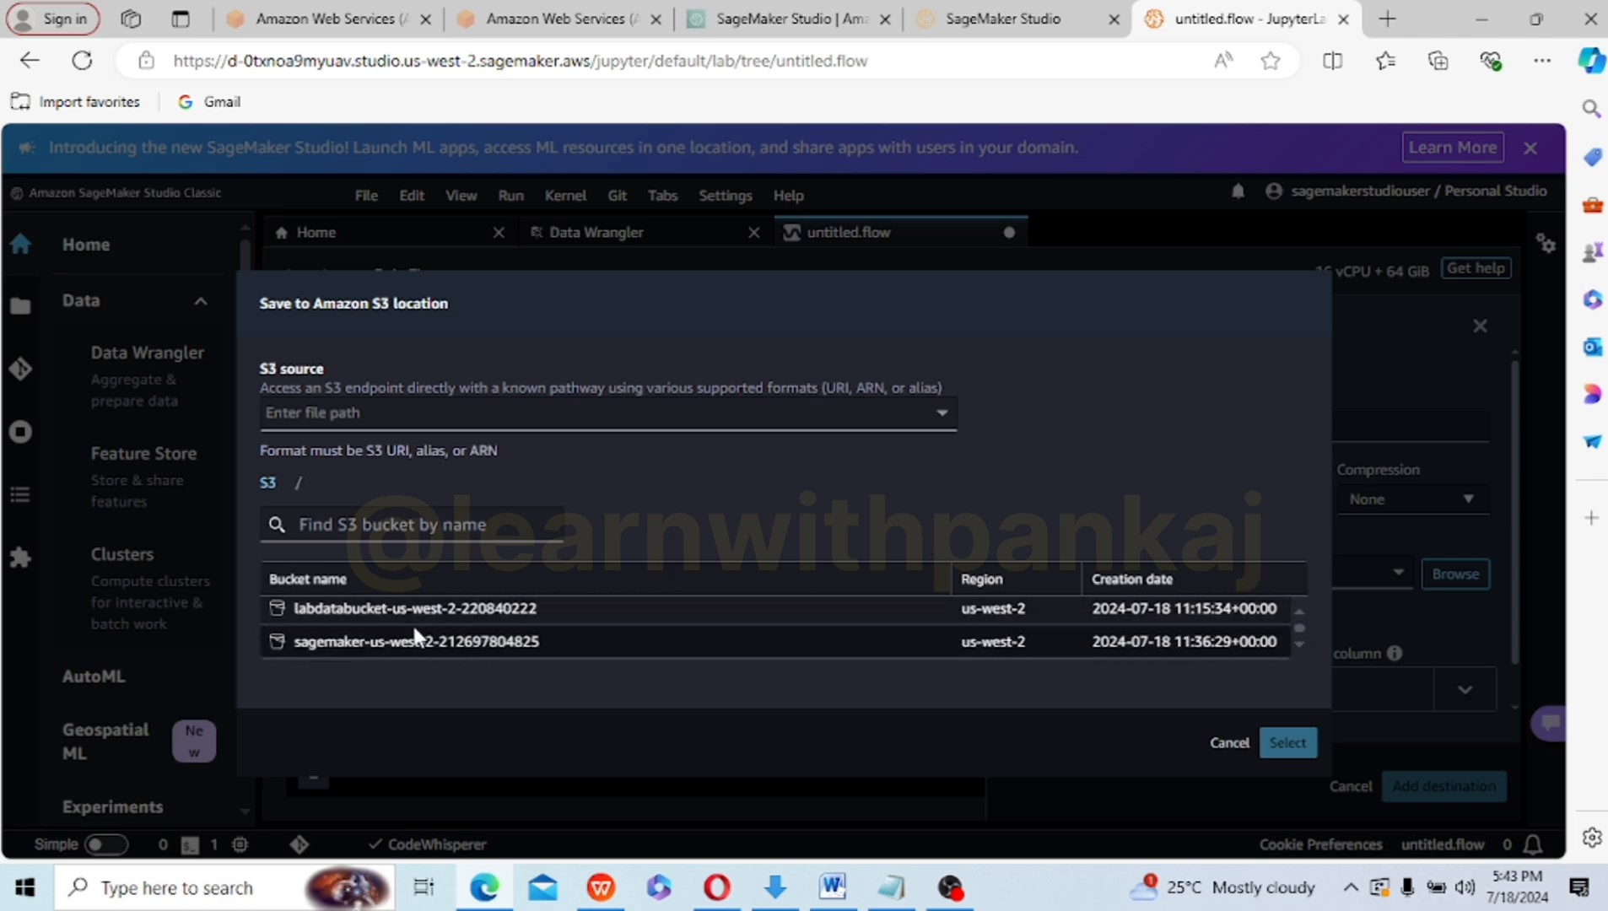
click(388, 609)
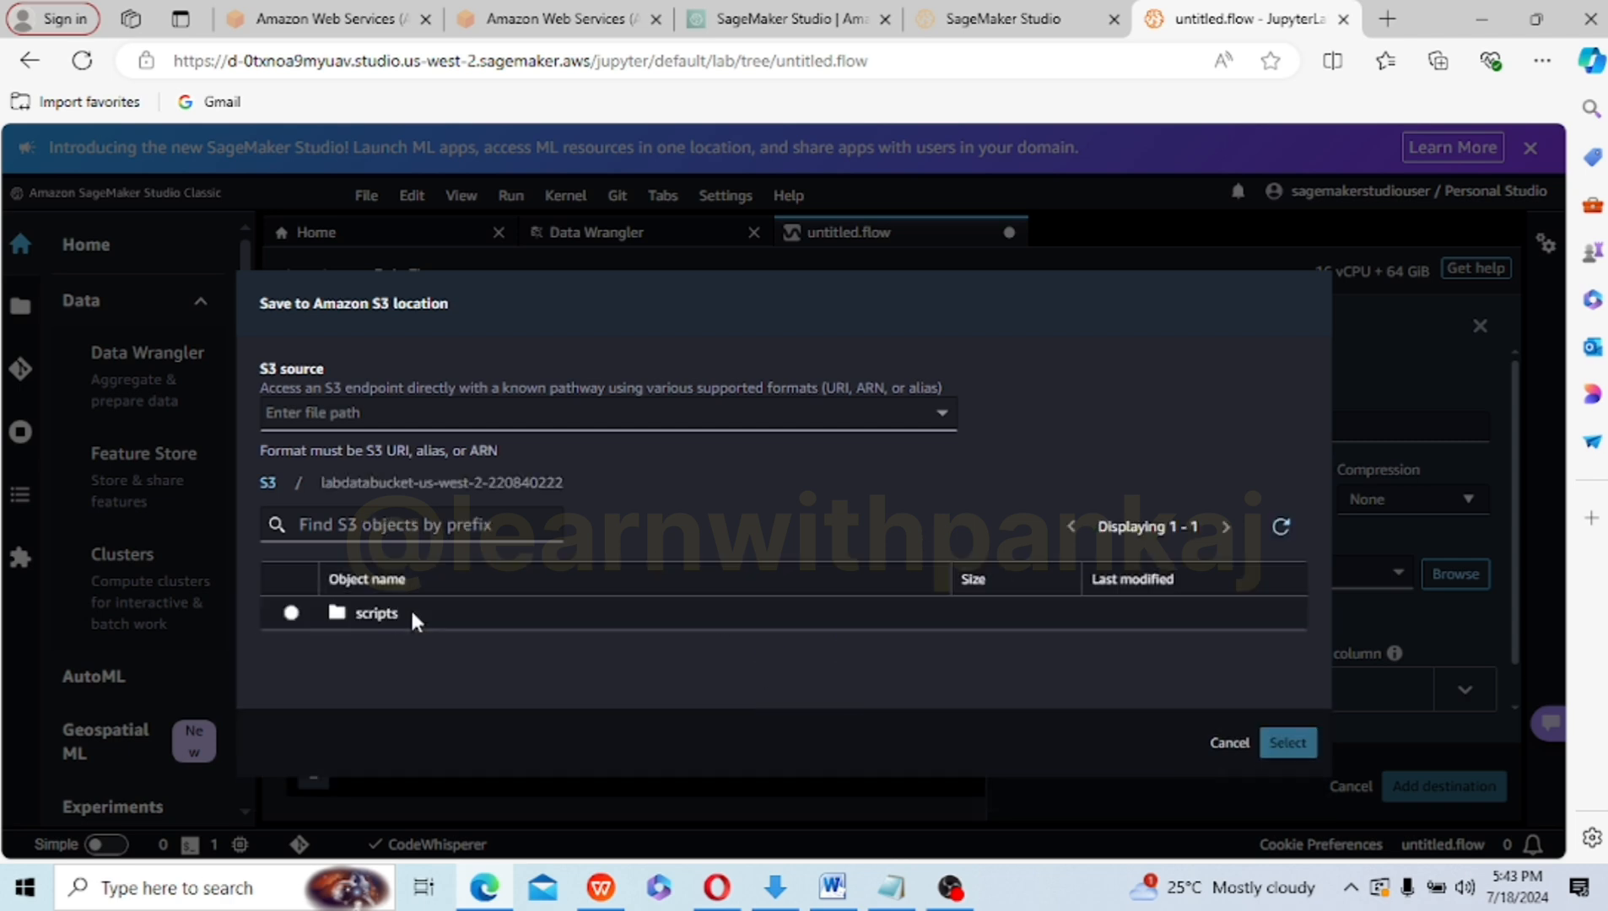
click(365, 612)
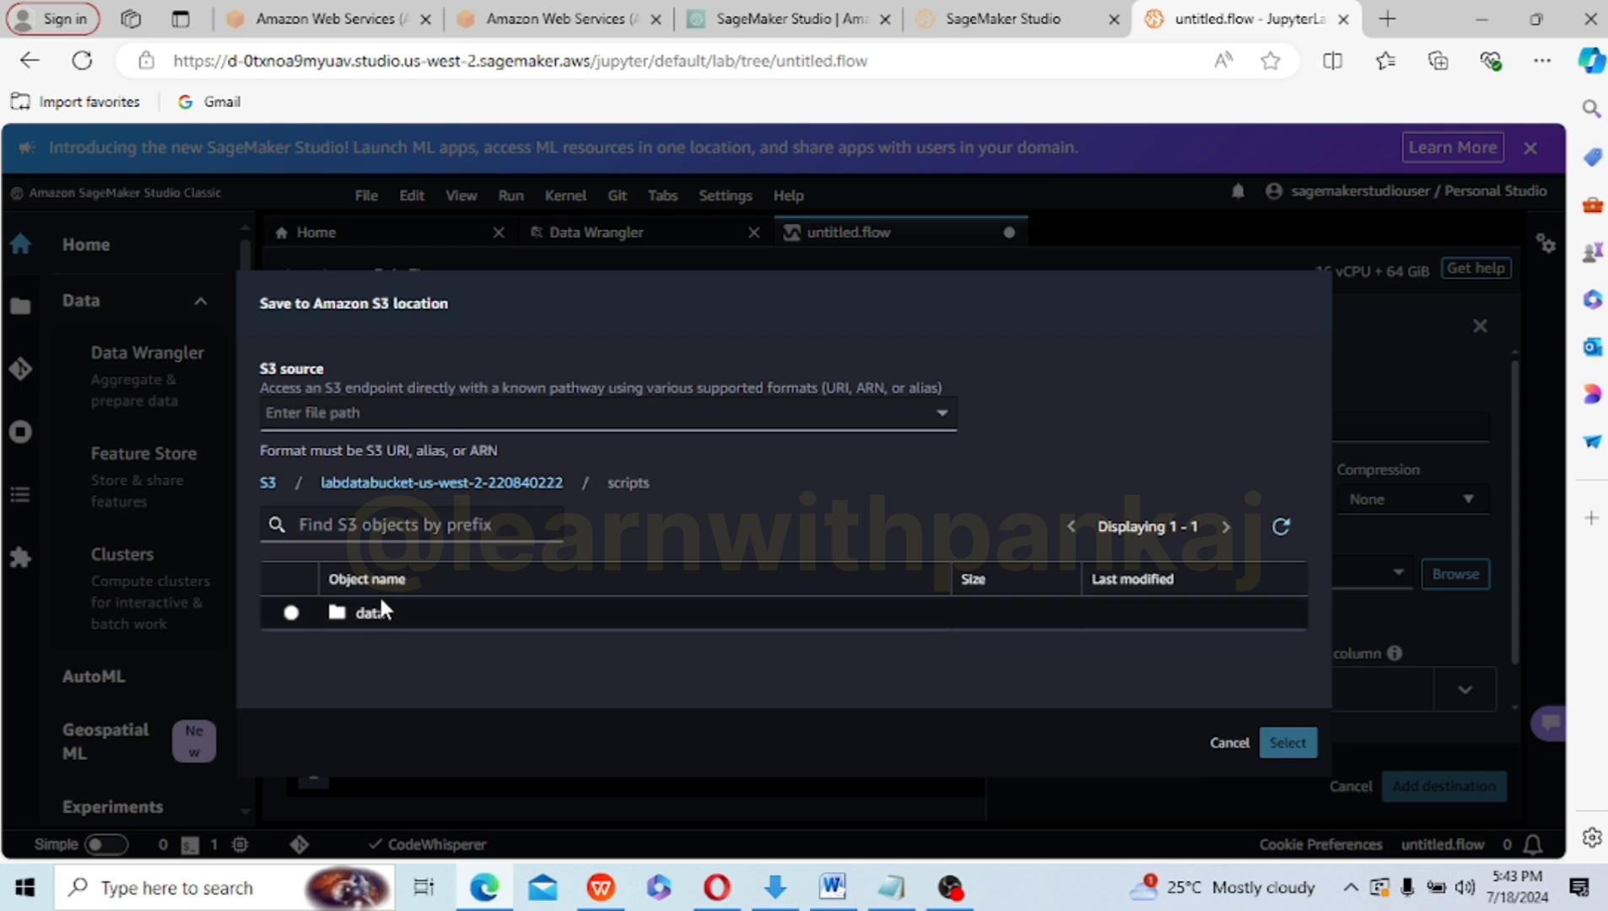
click(365, 613)
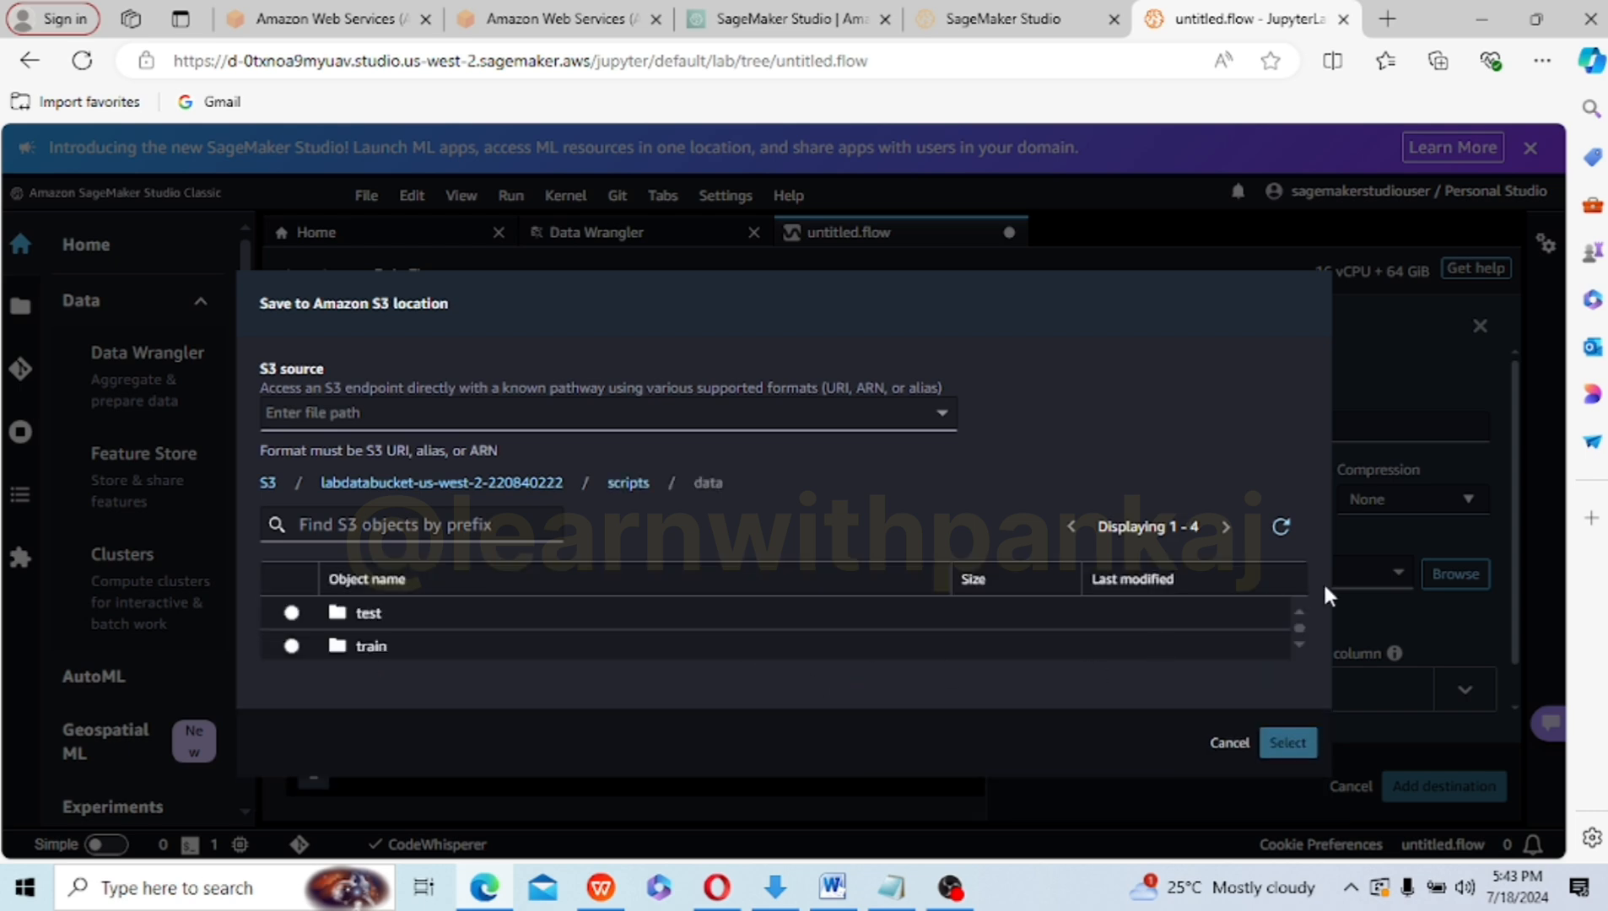
scroll(1297, 638, down, 2)
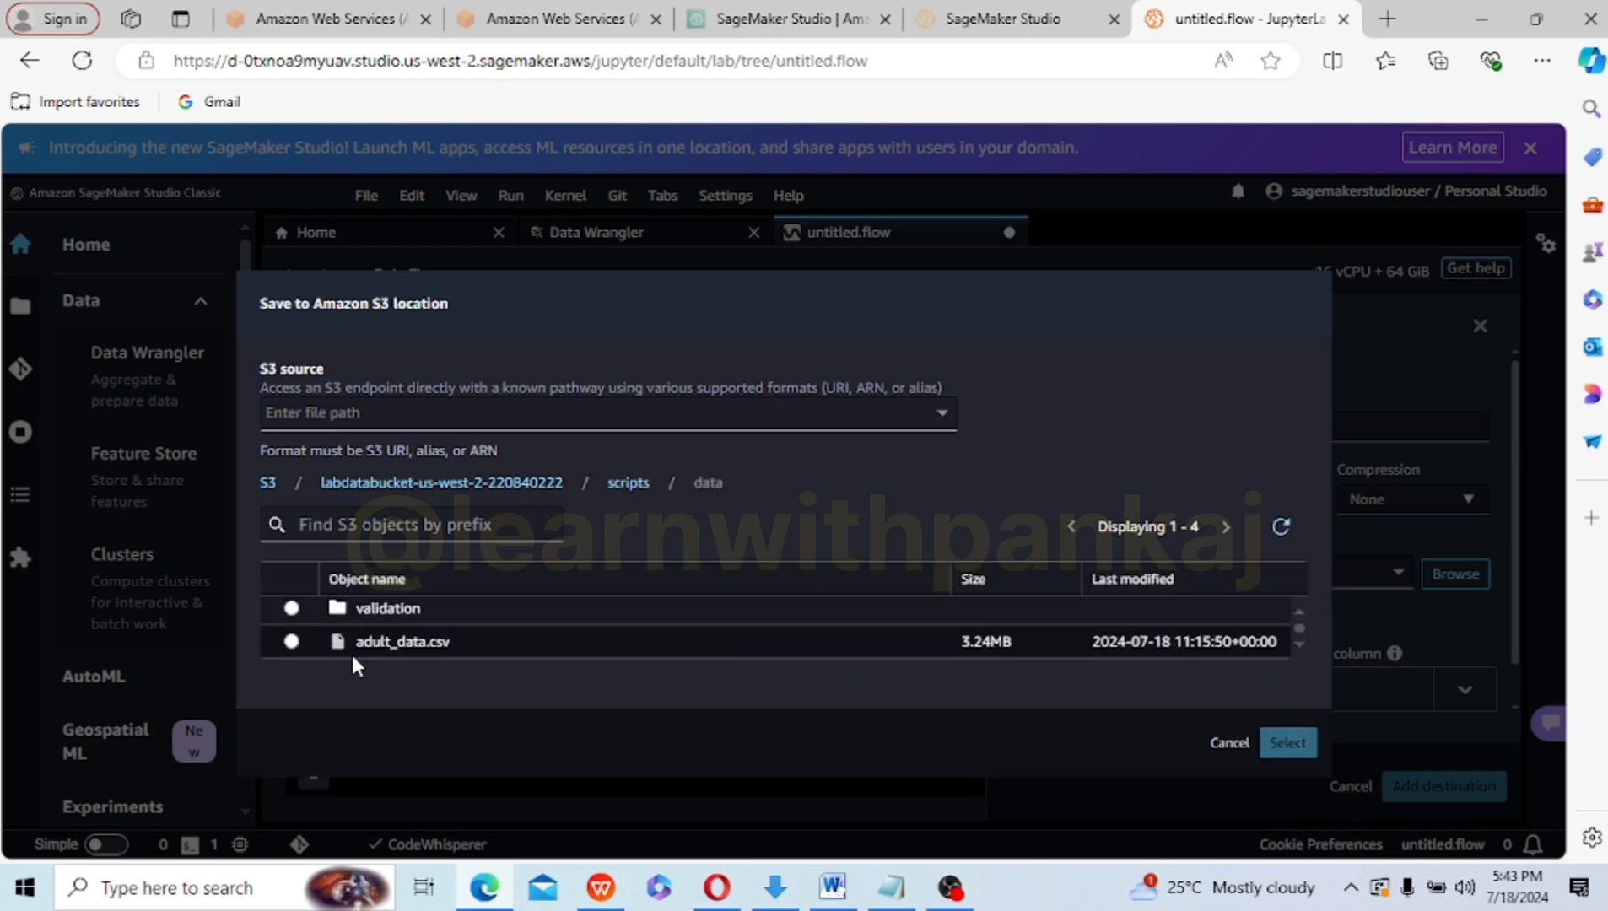
click(292, 608)
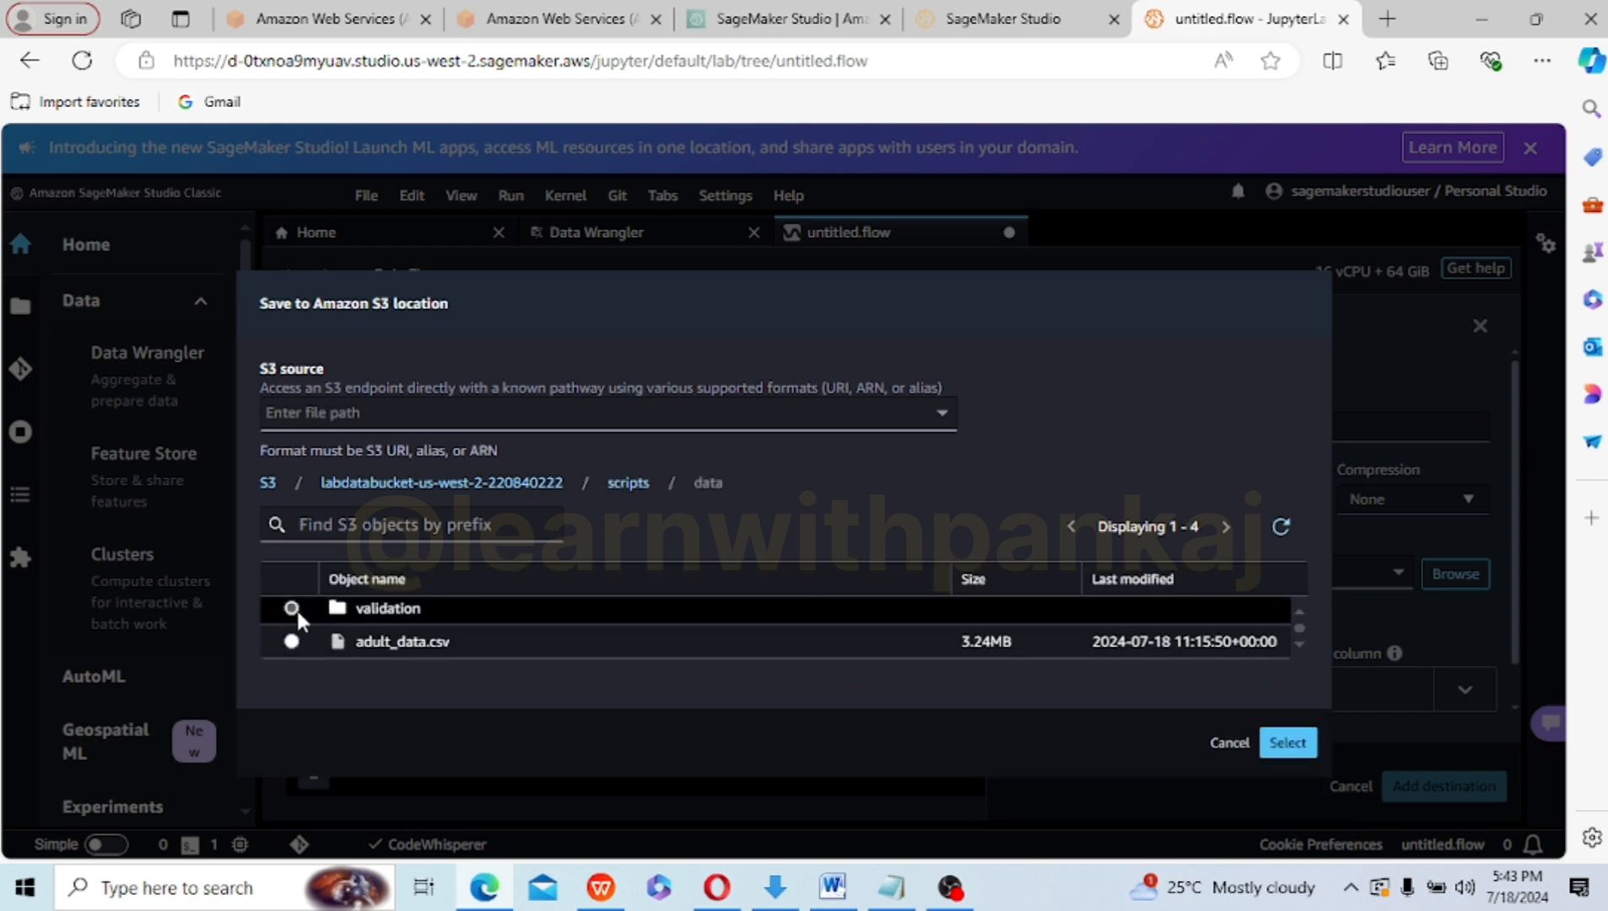
click(1287, 734)
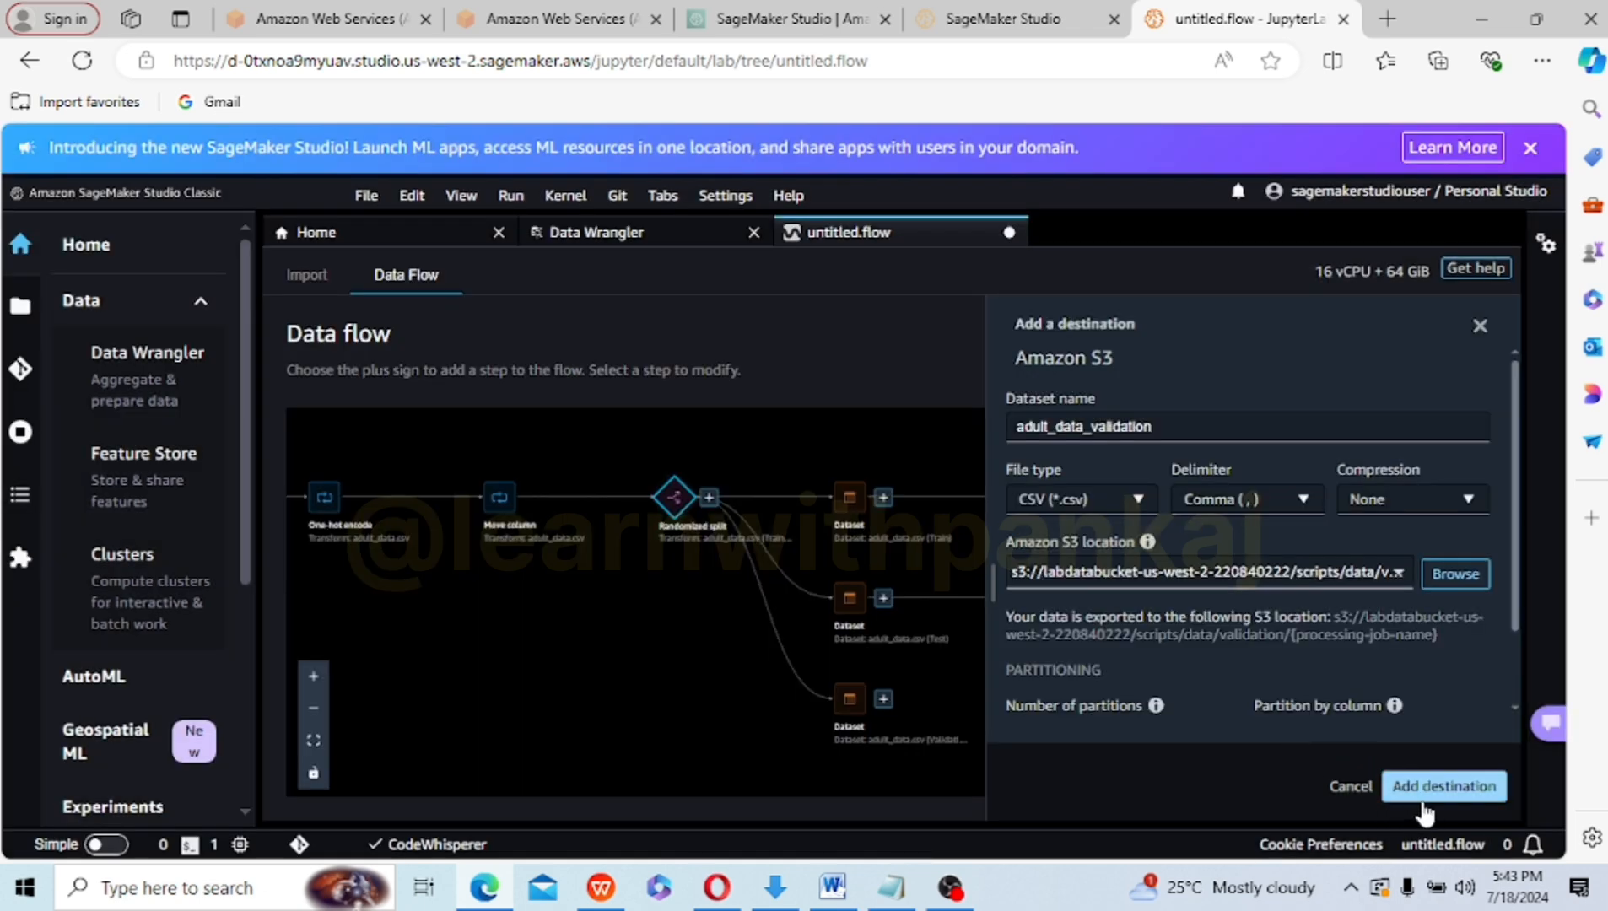
click(1428, 806)
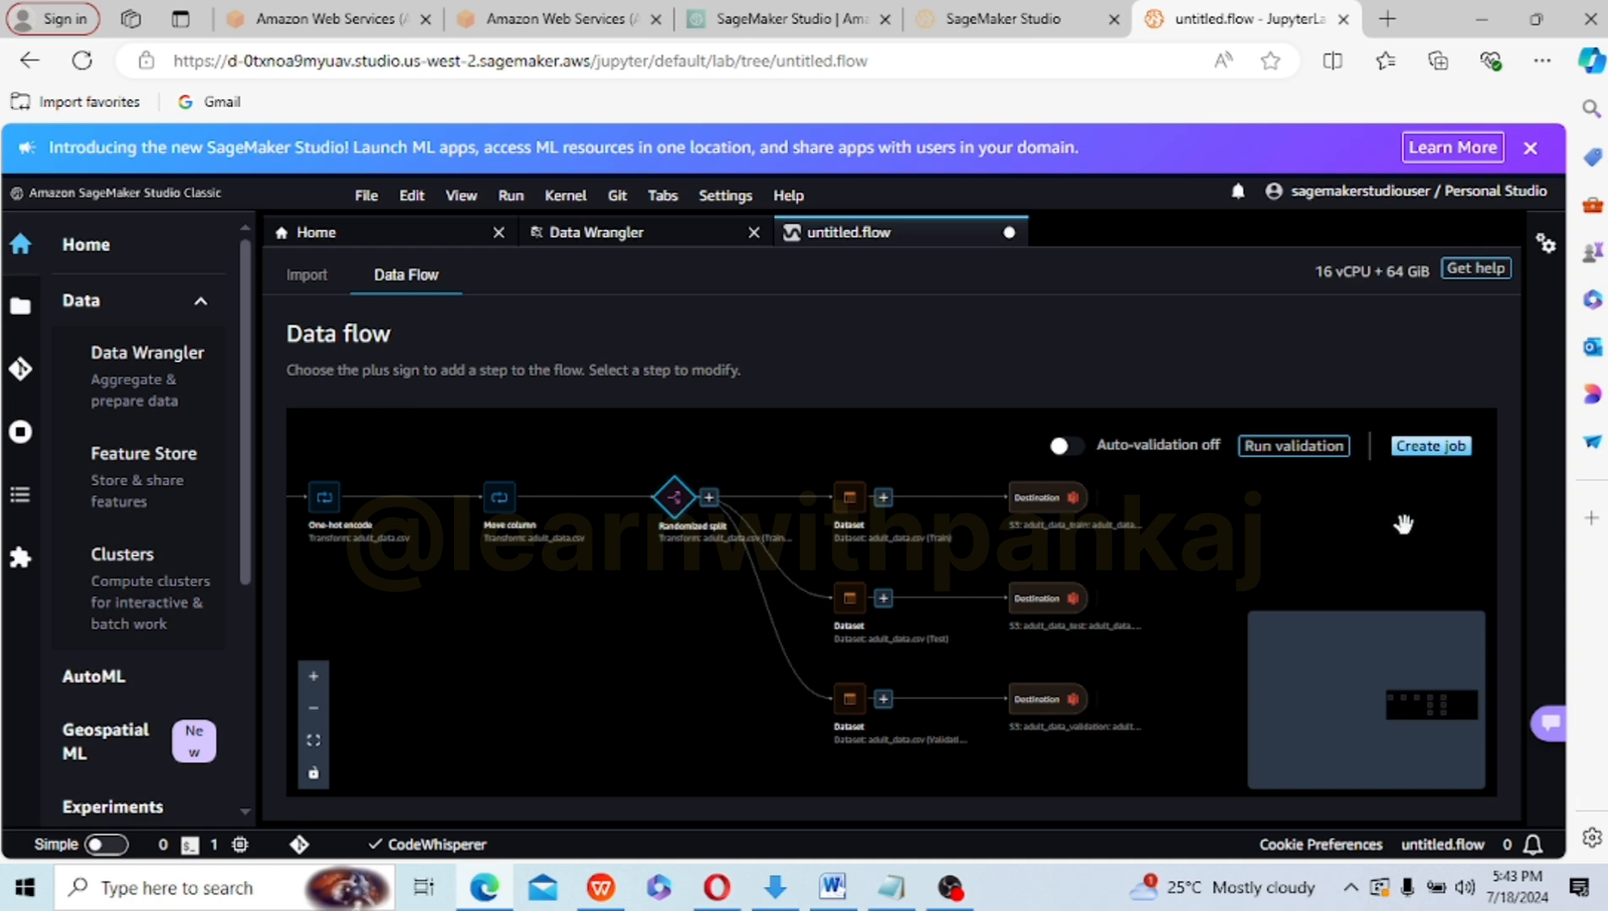
- Start a job with the train, test and validation destinations selected and proceed to its configuration
click(1438, 459)
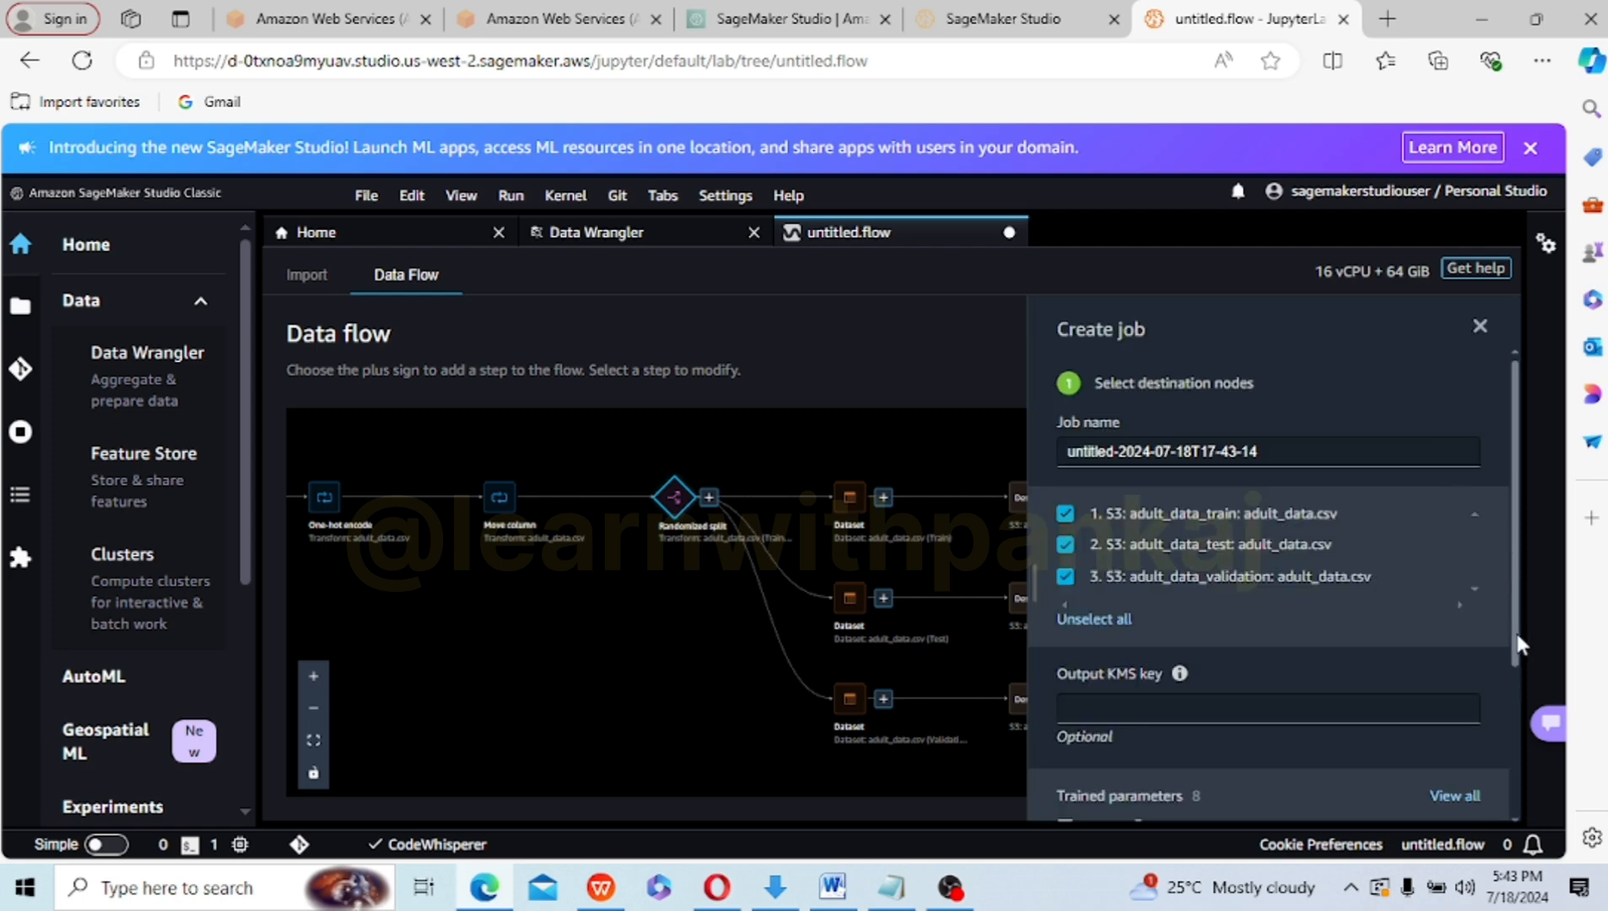
drag(1515, 654, 1517, 801)
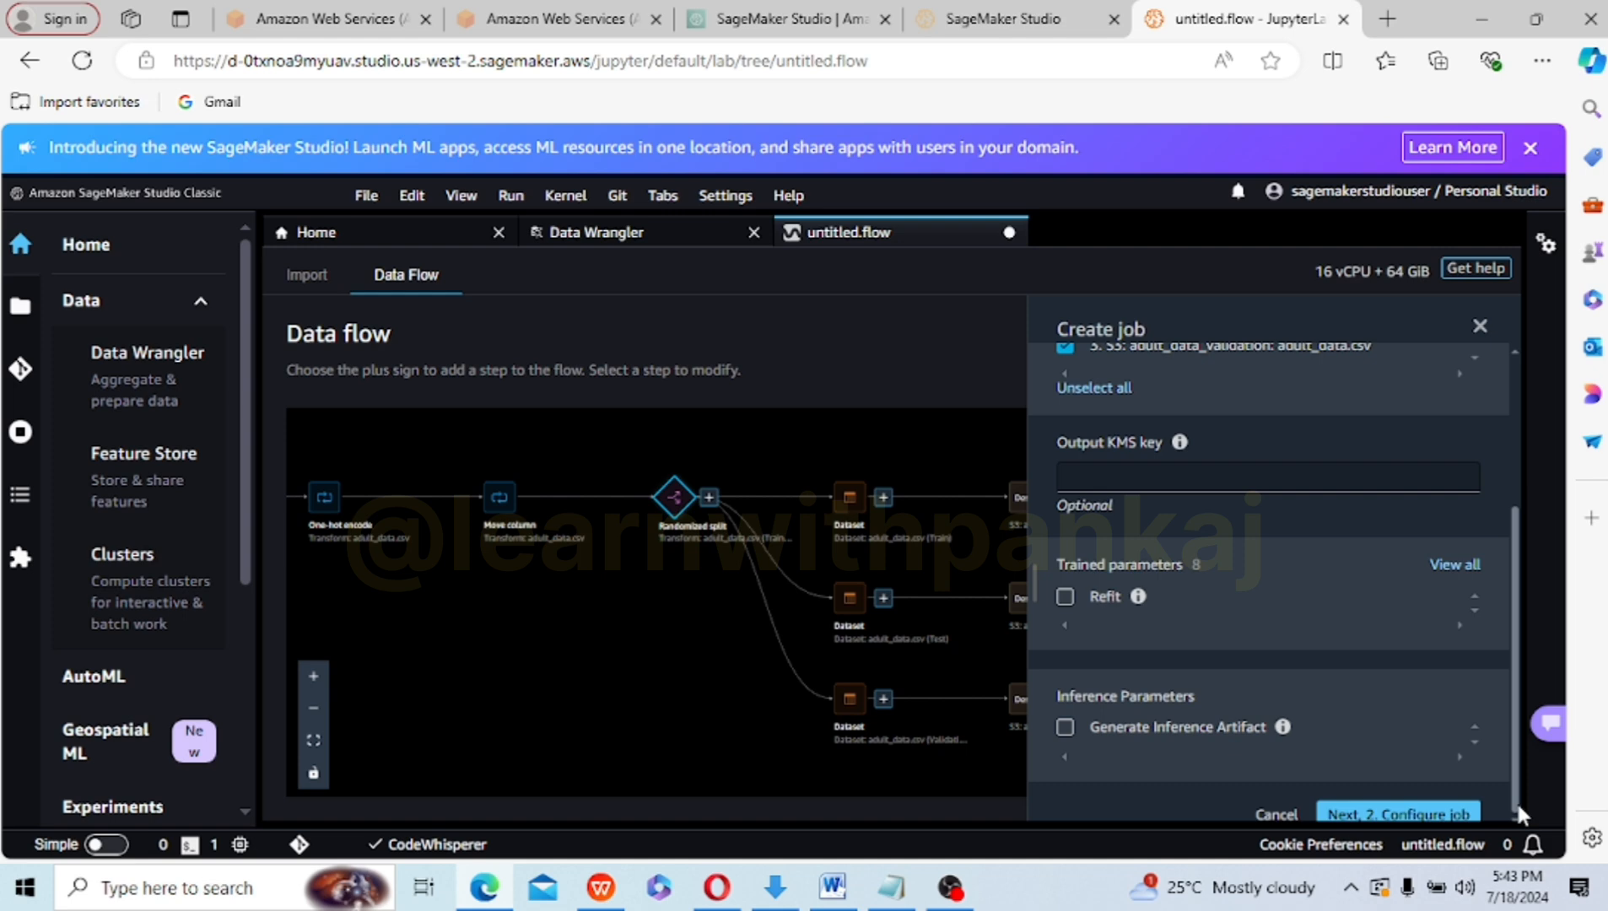
click(1416, 814)
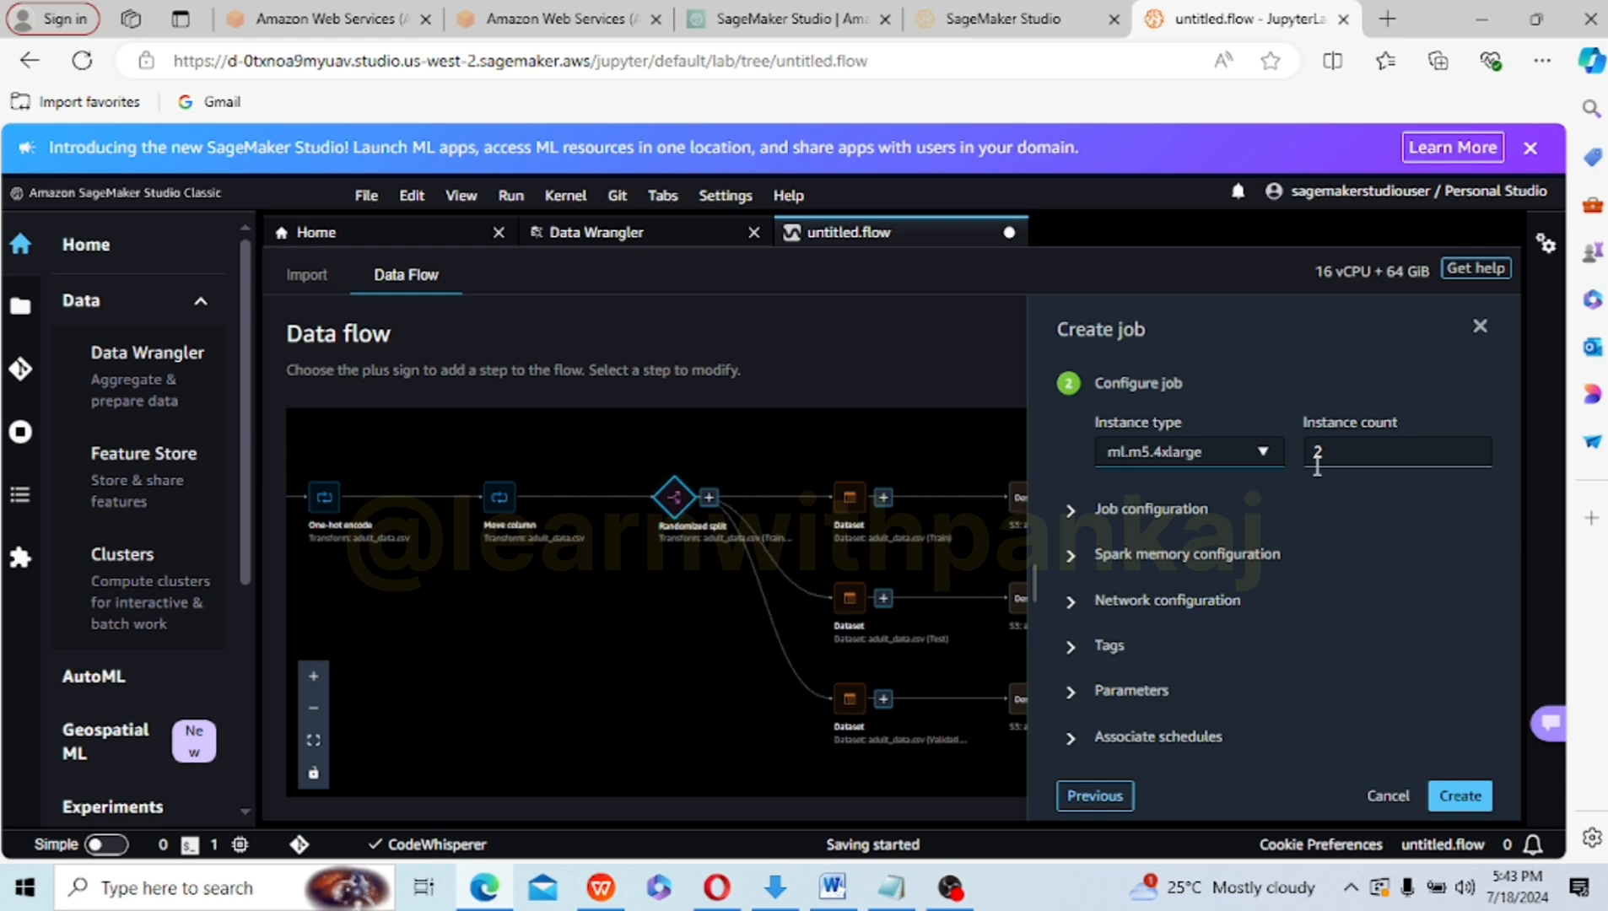
- Create the export job and open its processing job details page in the SageMaker console for us-west-2 in a new browser tab
click(1470, 802)
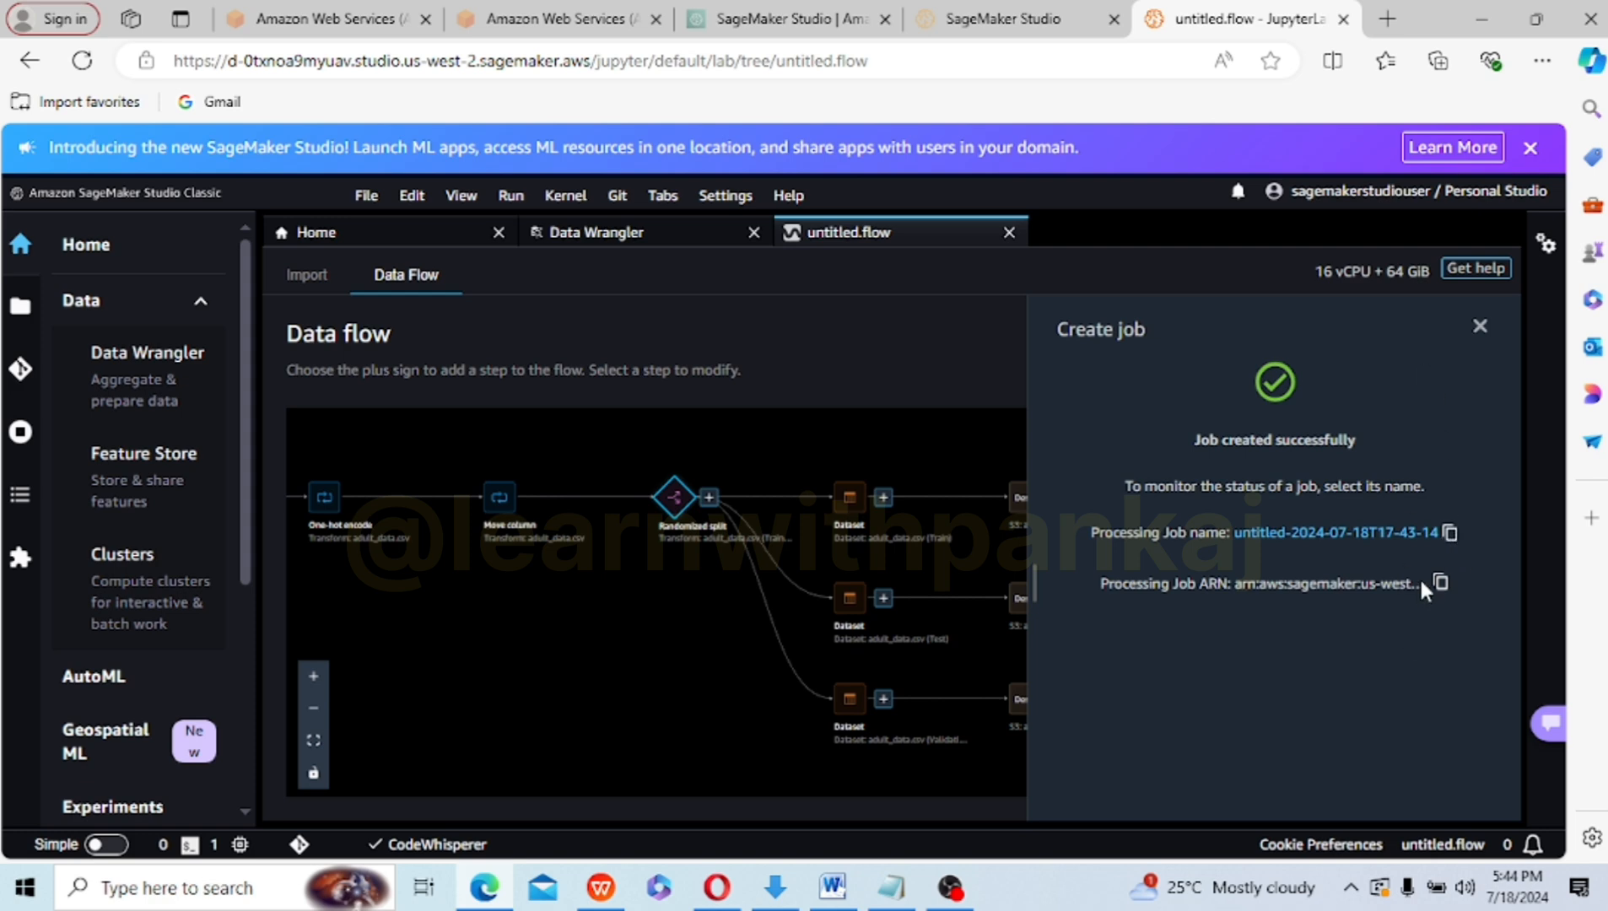
click(1387, 18)
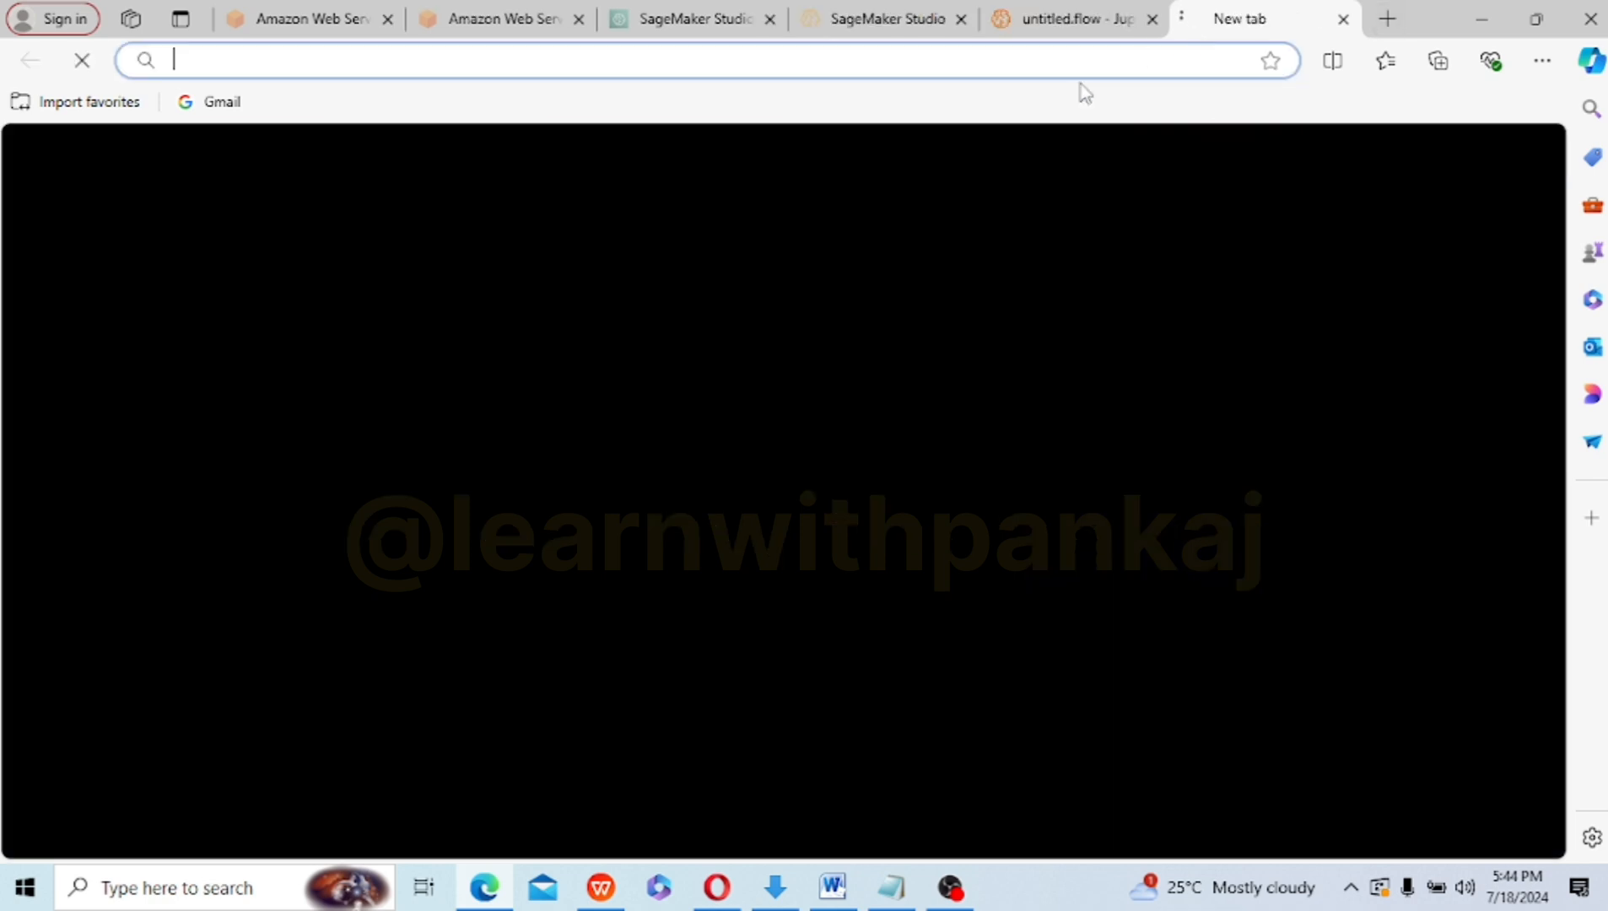
click(1052, 61)
text(https://us-west-2.console.aws.amazon.com/sagemaker/home?region=us-west-2#/processing-jobs/untitled-2024-07-18T17-43-14)
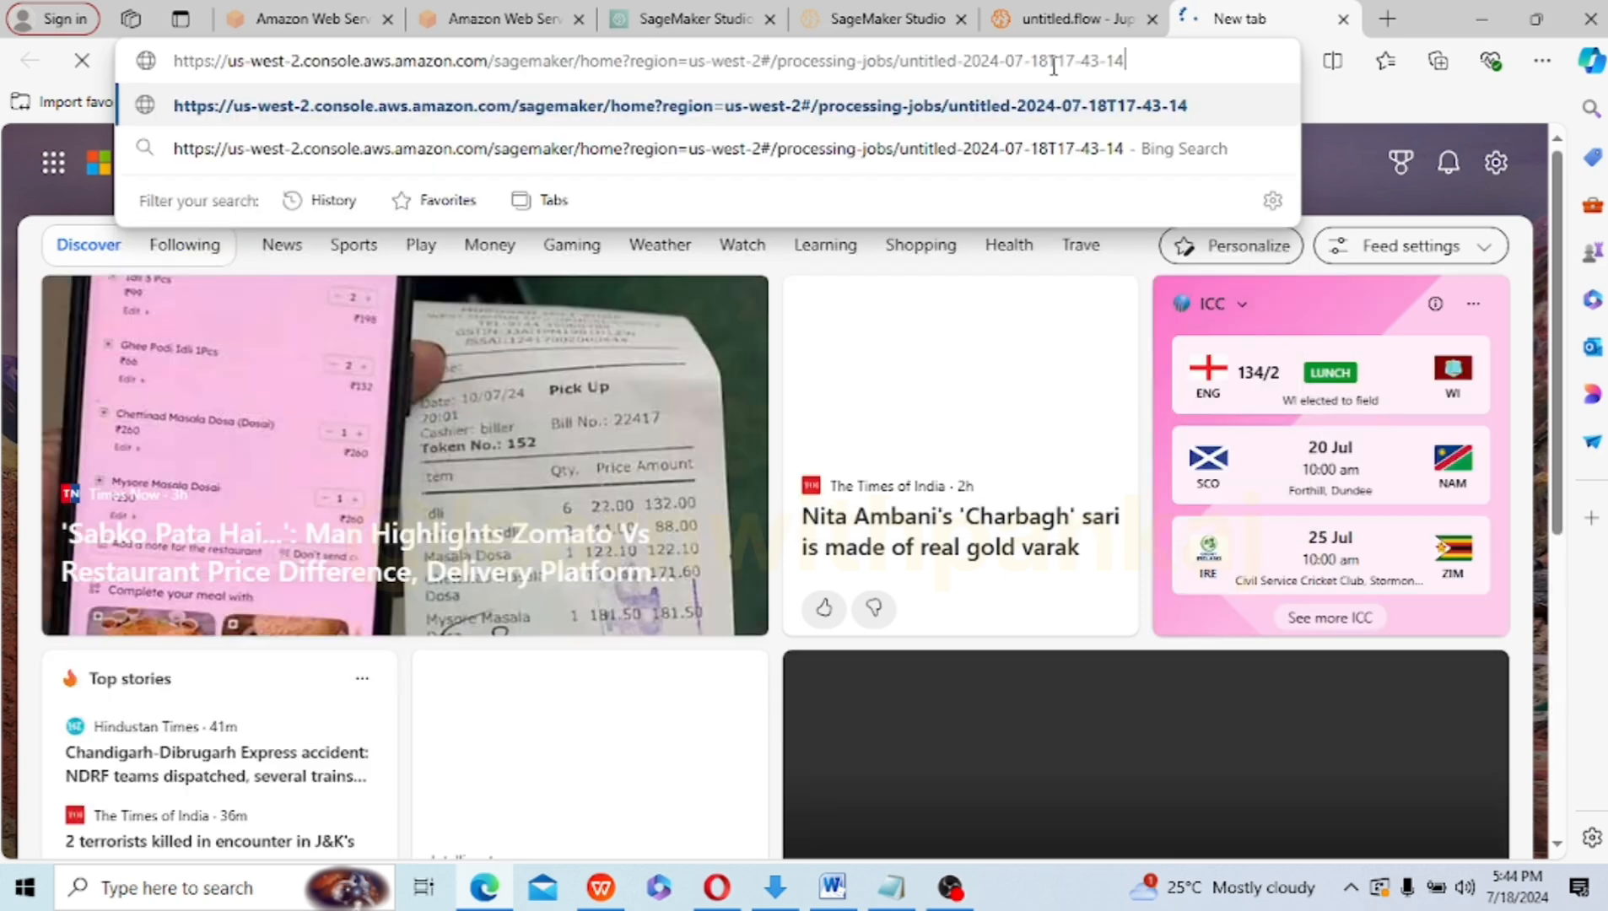
key(Return)
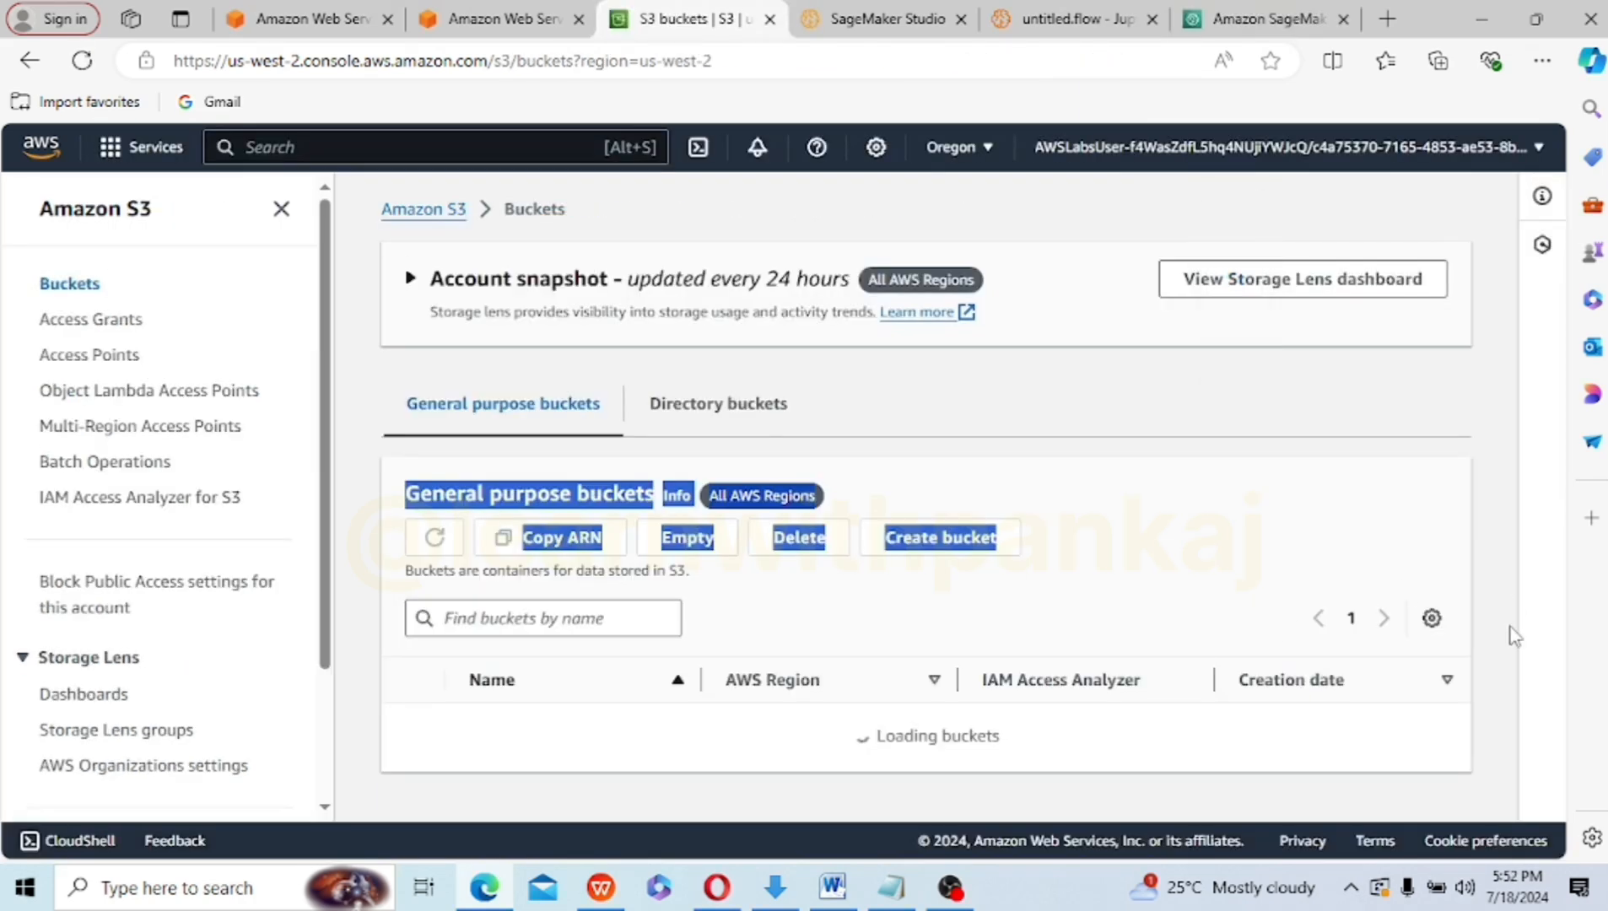
- Browse the labdatabucket bucket for us-west-2 in Amazon S3 down to scripts/data/test to check the exported test output
scroll(1566, 760, down, 3)
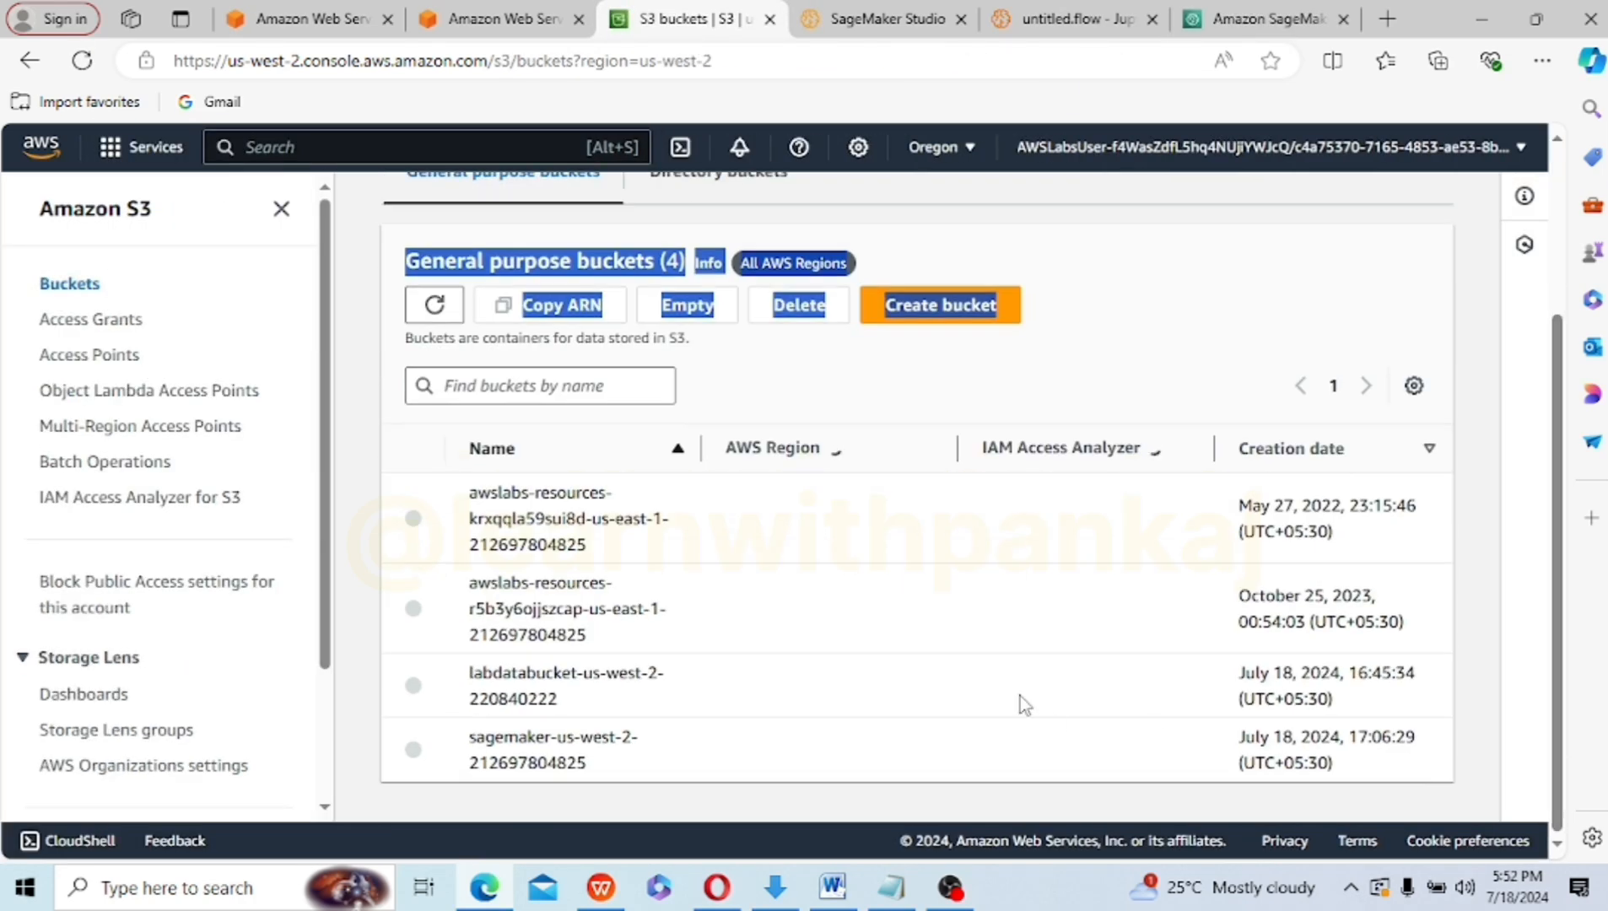
click(549, 679)
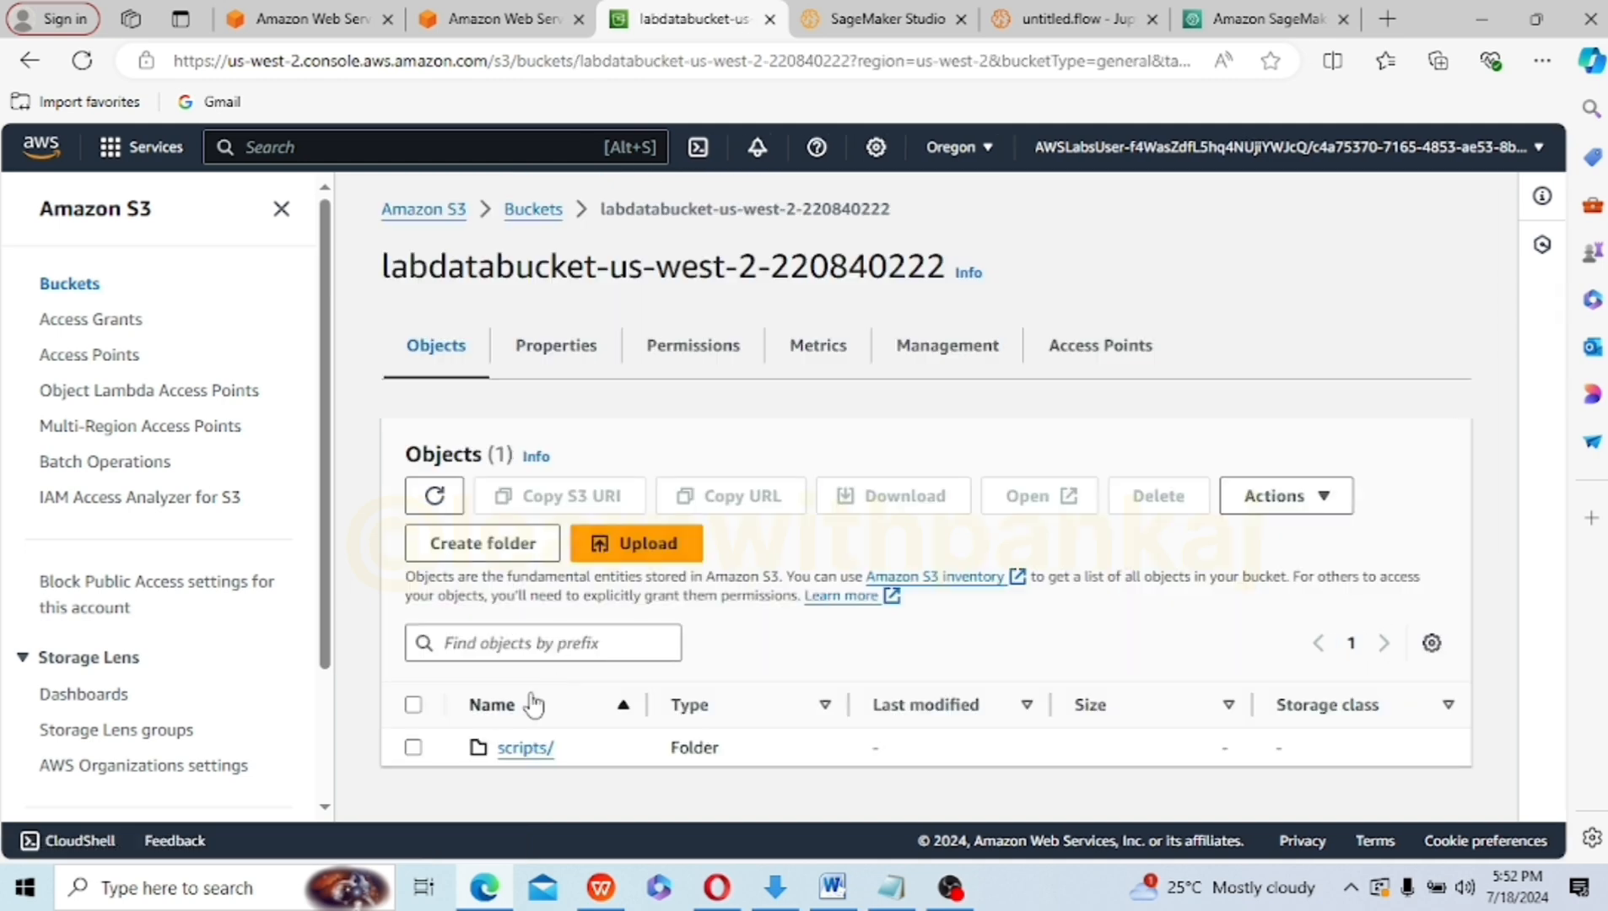
click(524, 749)
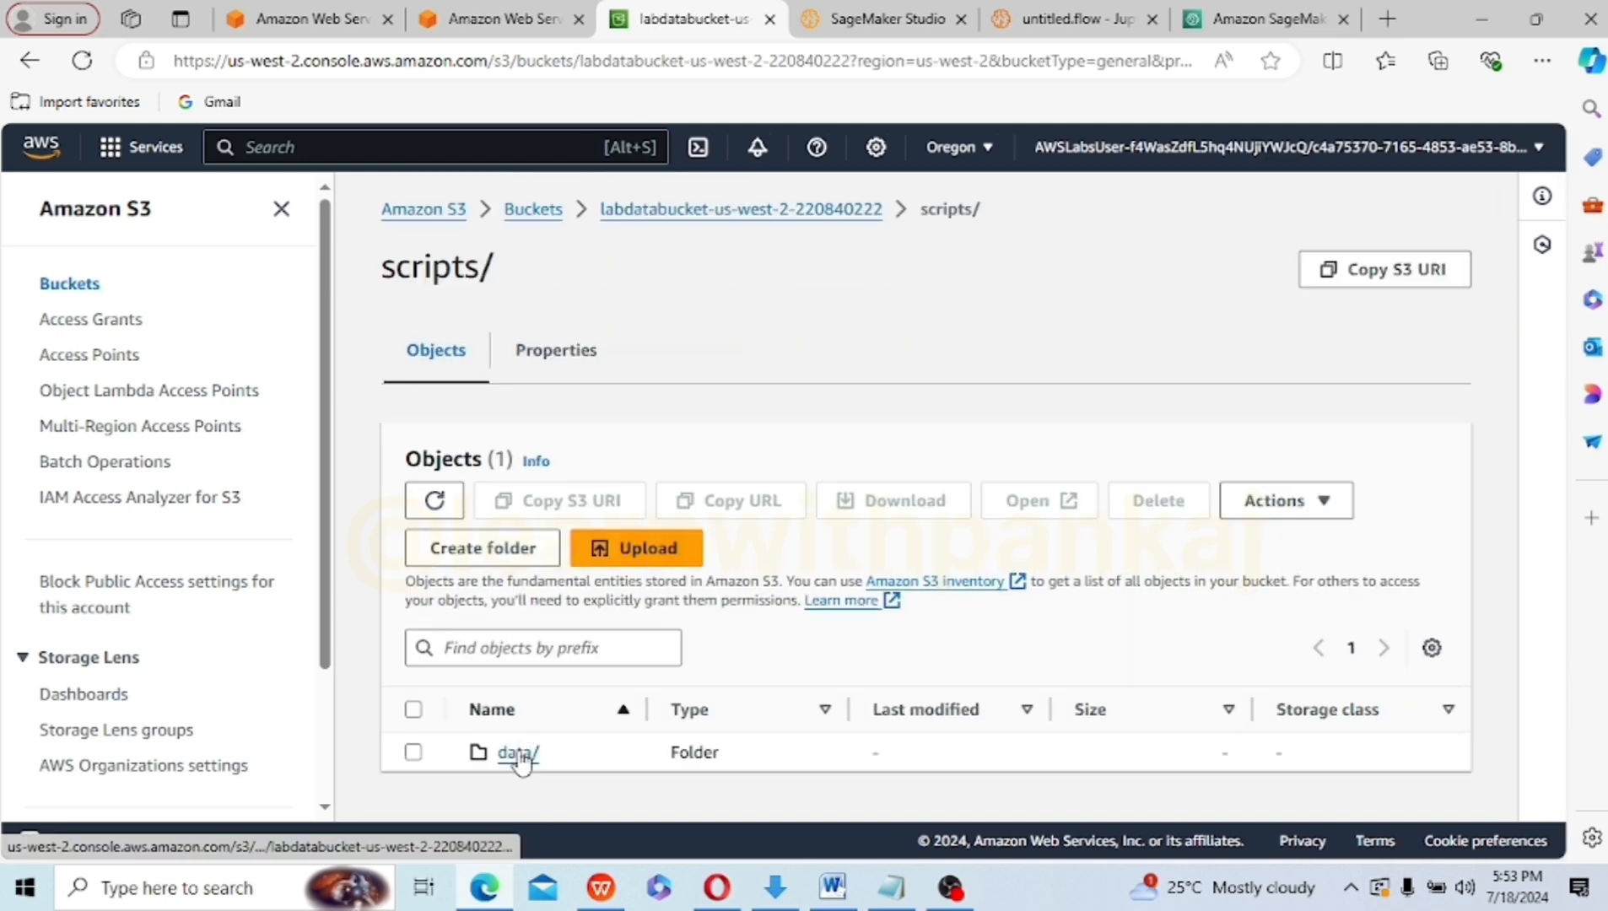
click(520, 751)
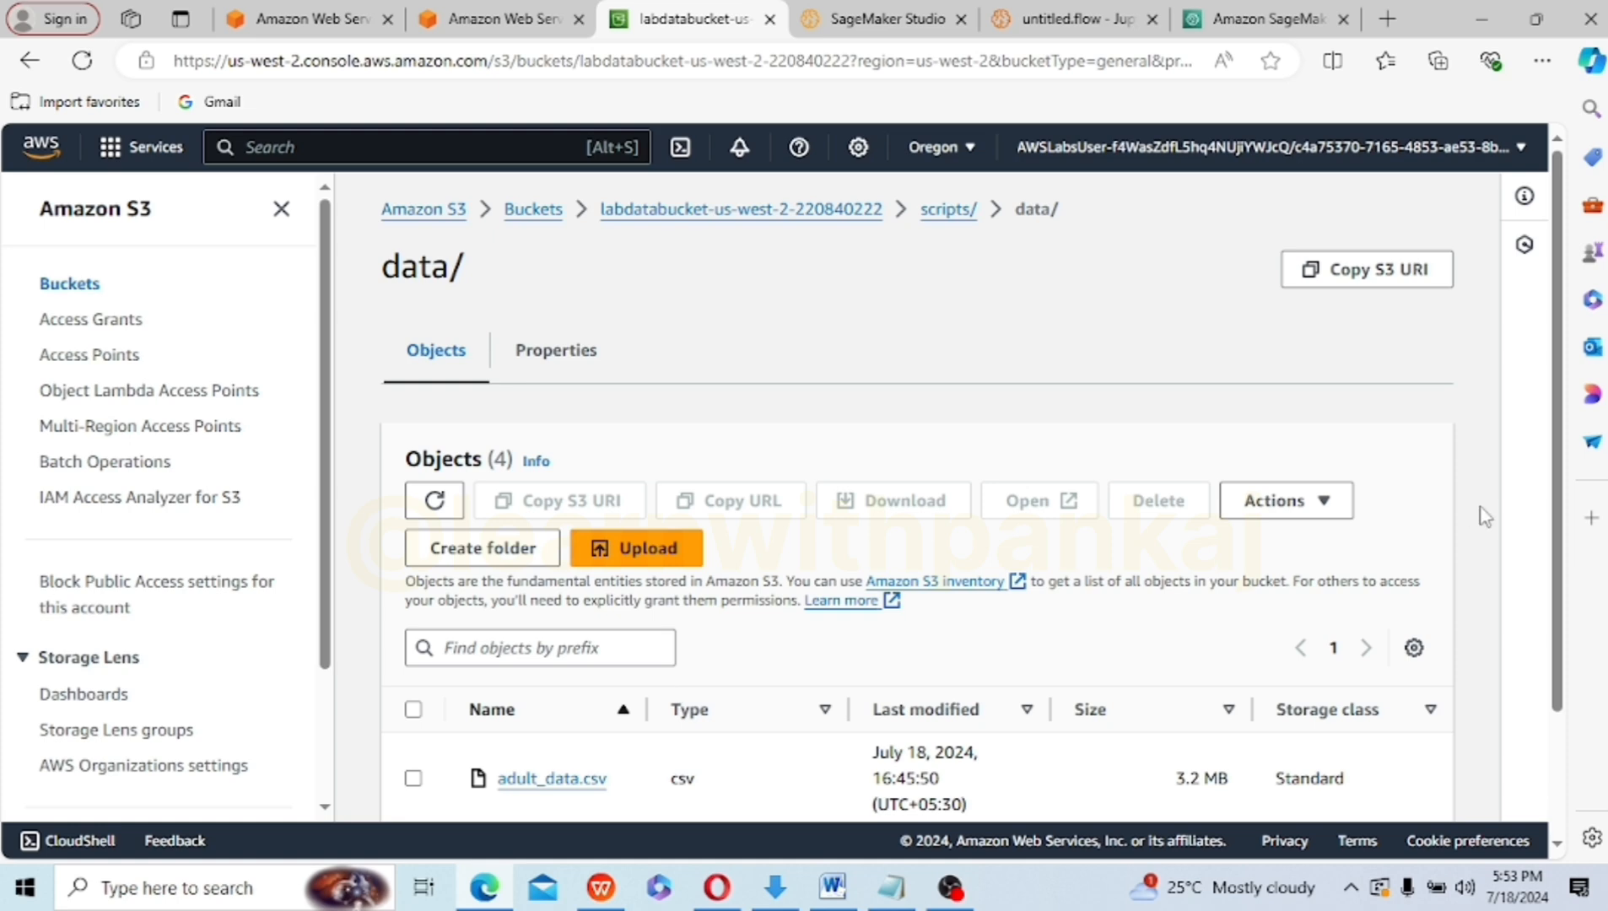
scroll(675, 700, down, 2)
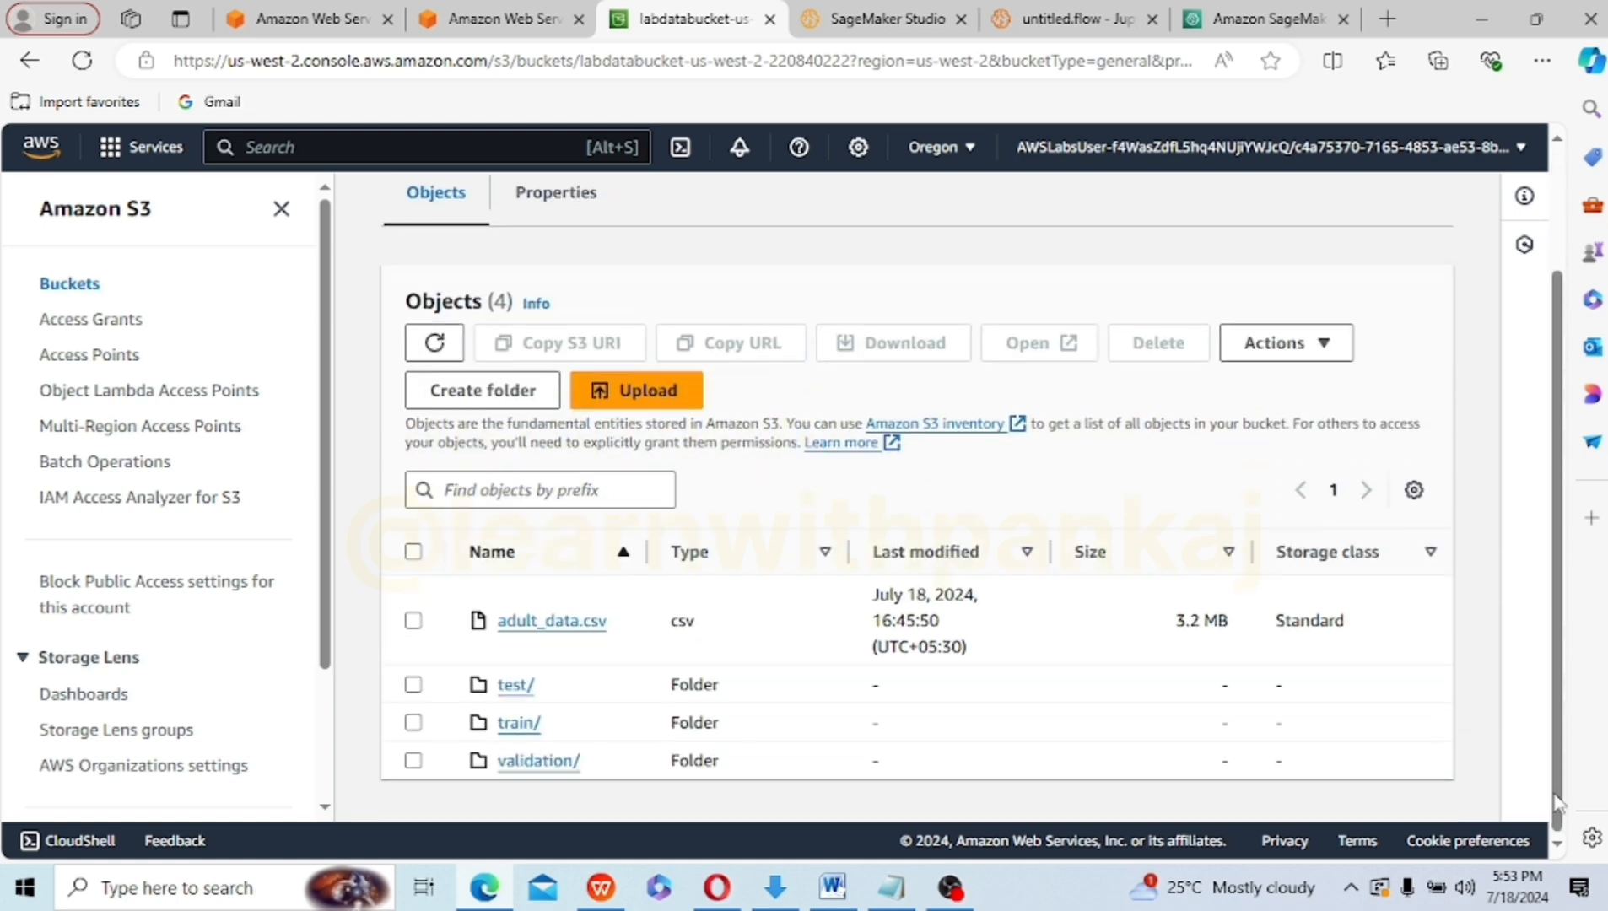
click(517, 688)
scroll(547, 694, down, 1)
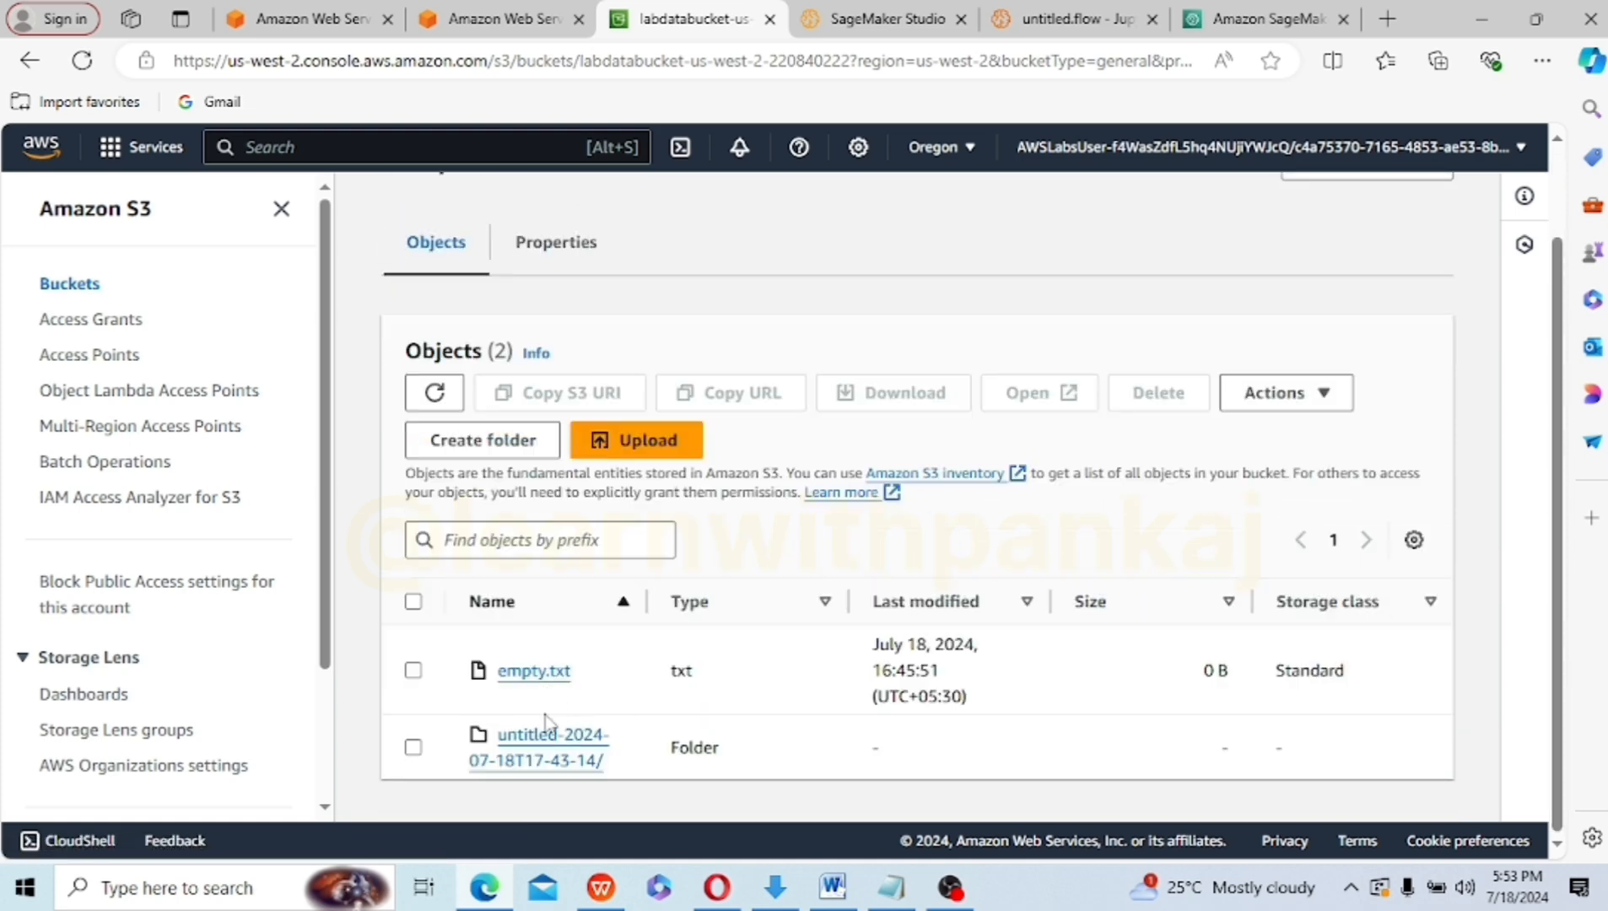